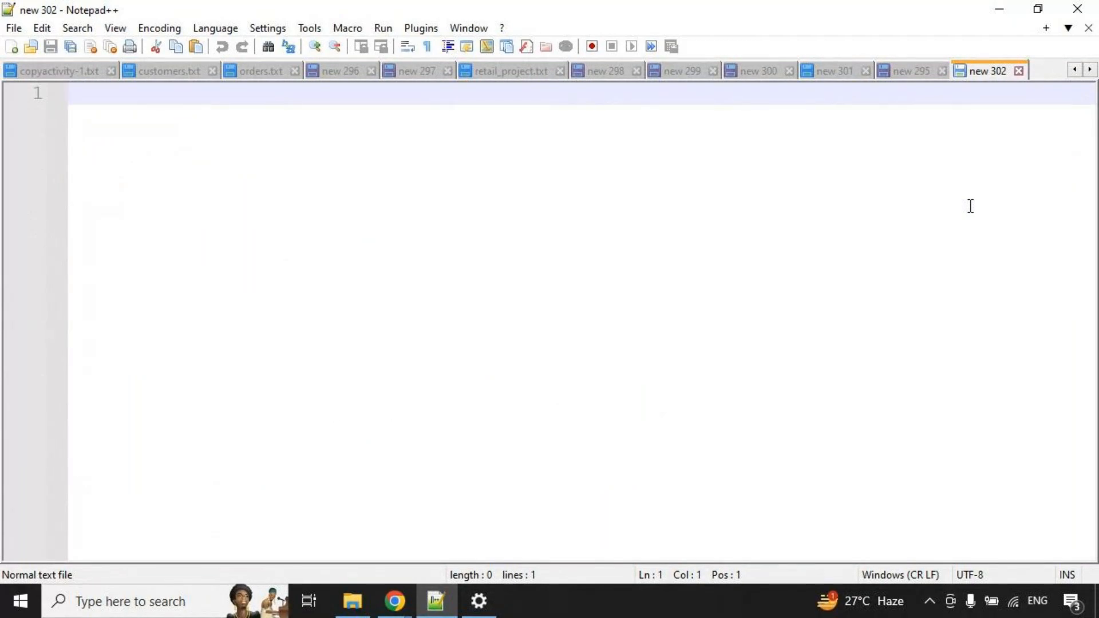
Write the heading "ADF --> copyactivity" on the second line of the empty note.
key("Return")
type("ADF")
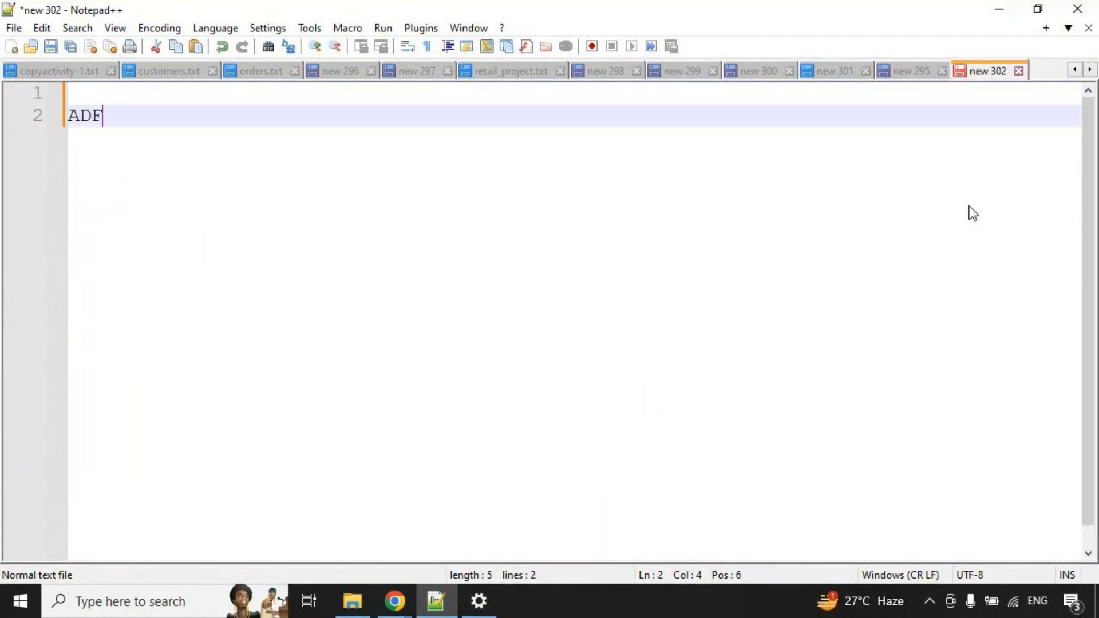
type(" --> copyactivity")
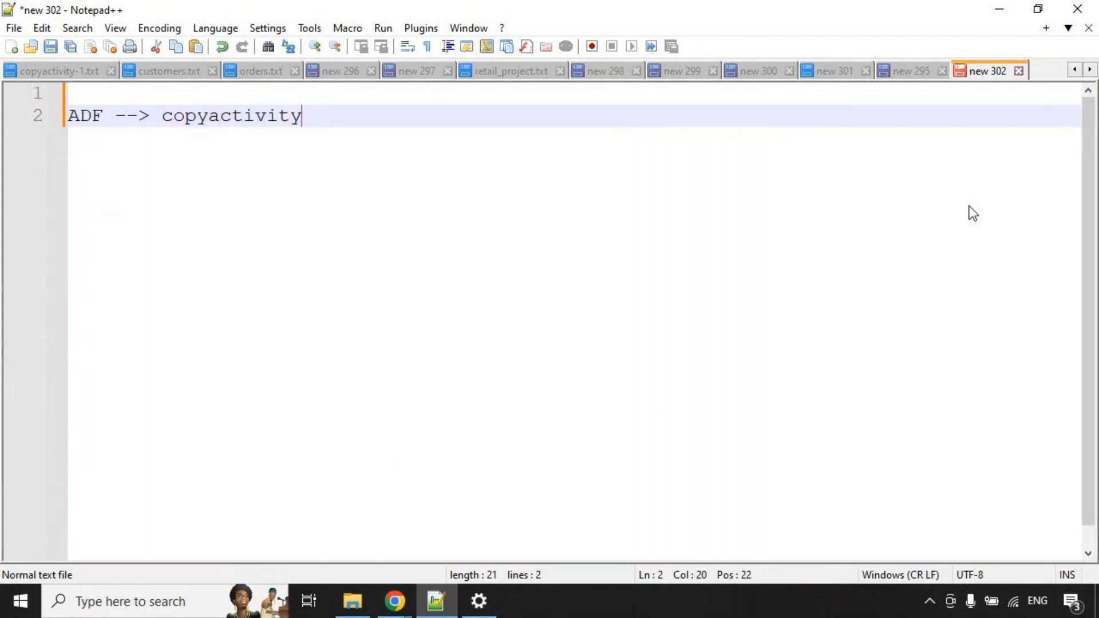
key("Return")
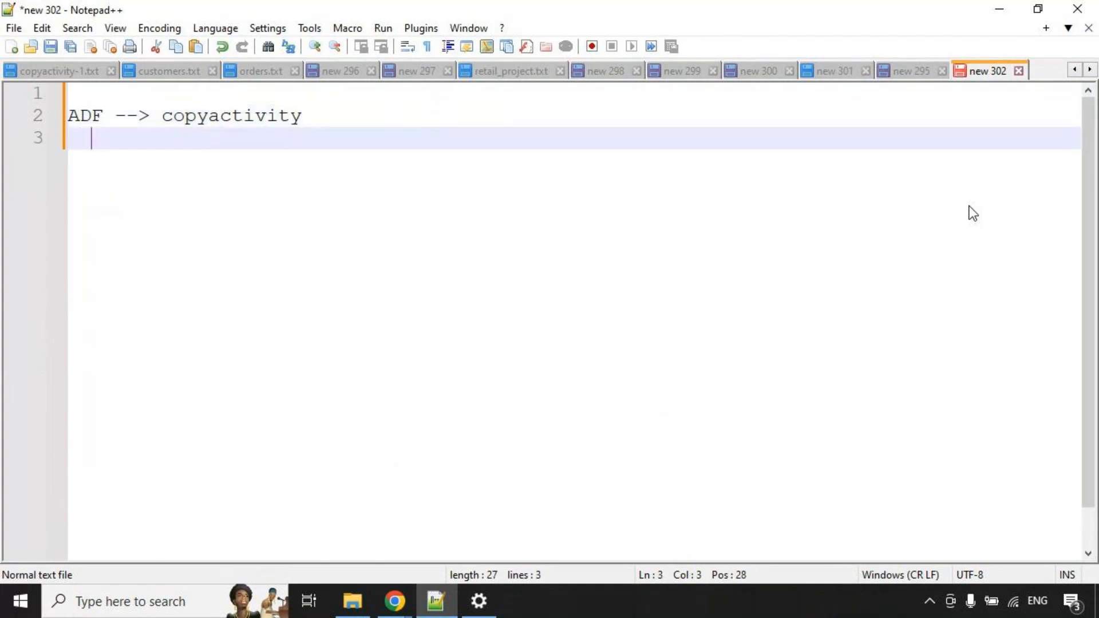
Add an indented row with the column labels "source" and "sink" below the heading.
type("sour")
key("BackSpace")
key("BackSpace")
key("BackSpace")
type("source ")
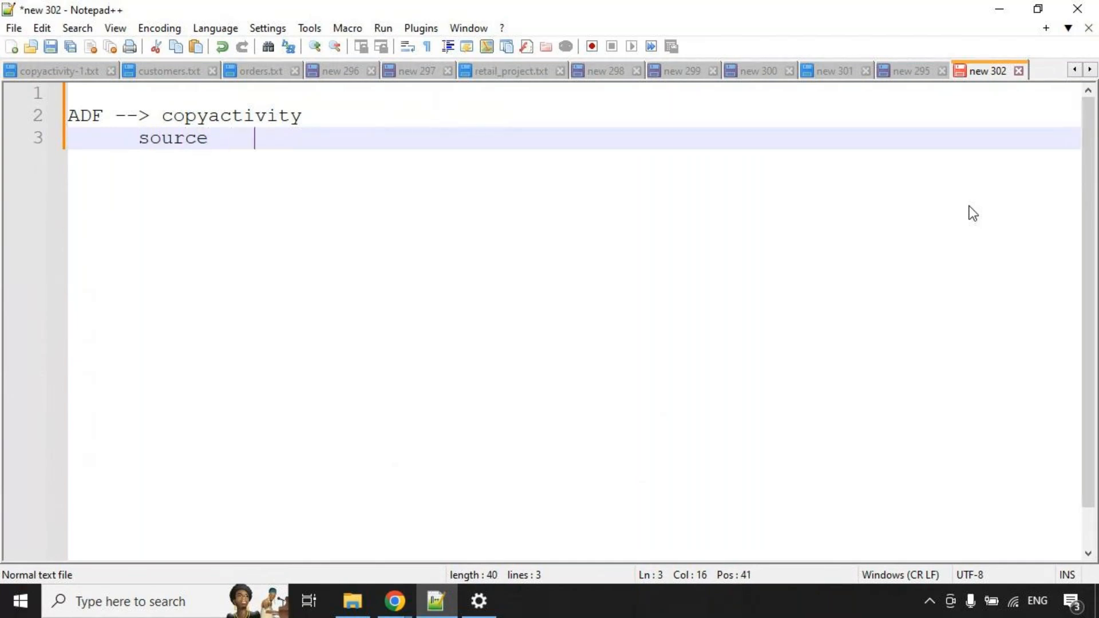
type("    sink")
key("Return")
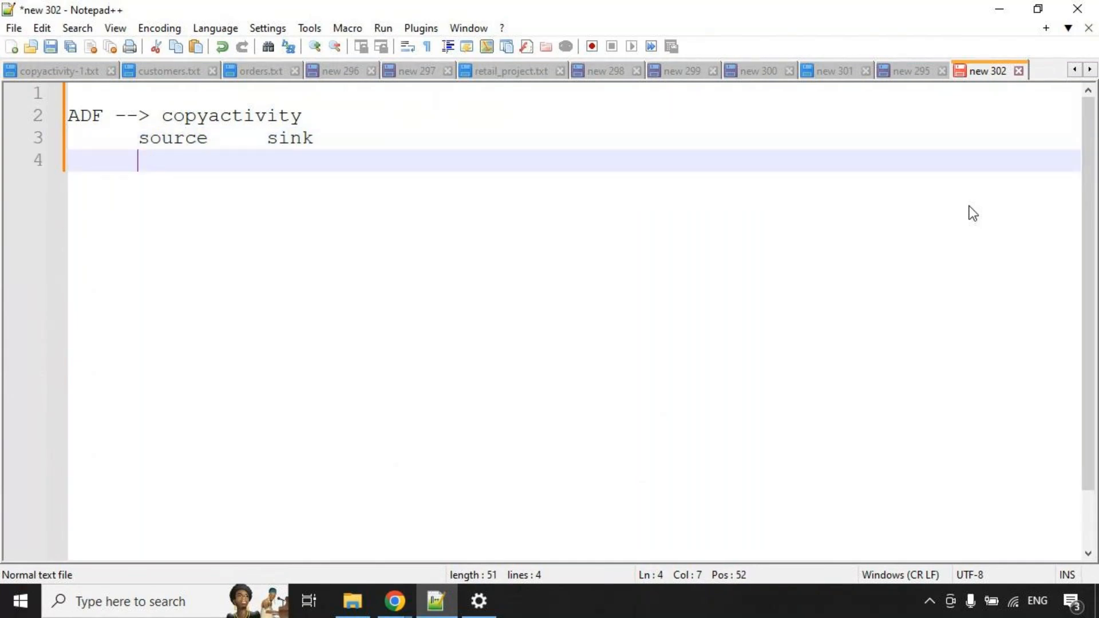
Add a "Dataset" entry and an "LS" entry on separate rows under both source and sink.
type("Datase")
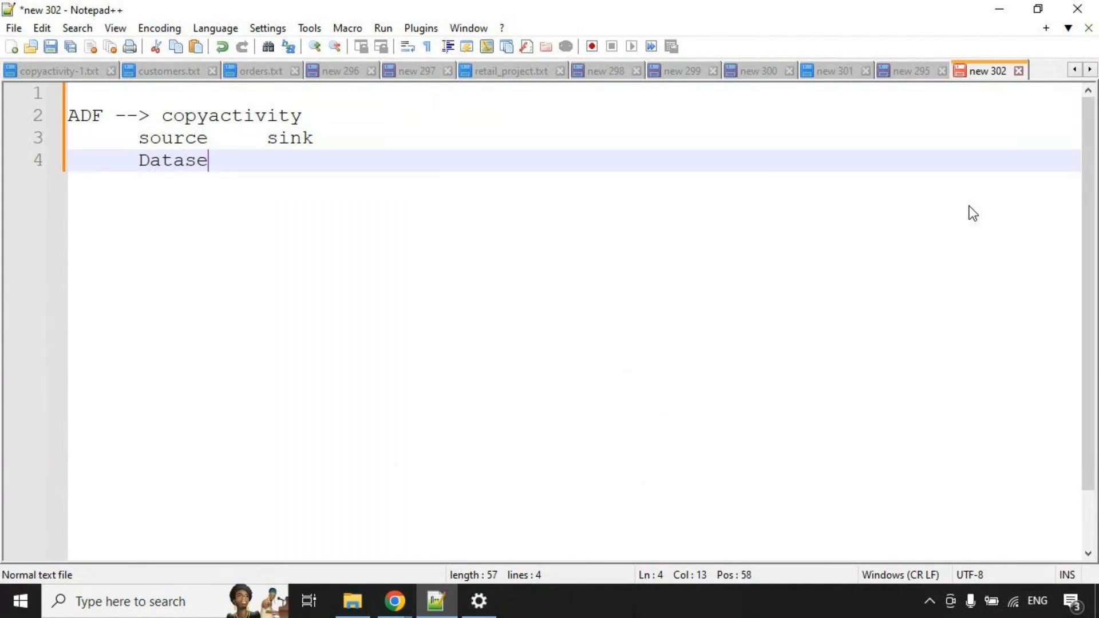
type("t    Dataset")
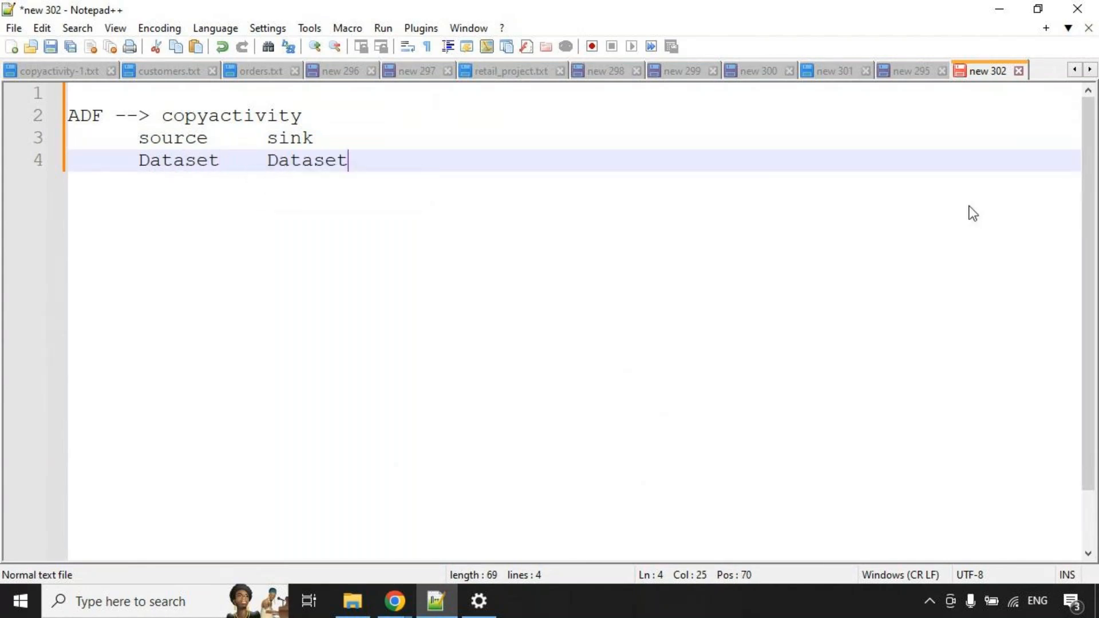
key("Return")
type("Linked")
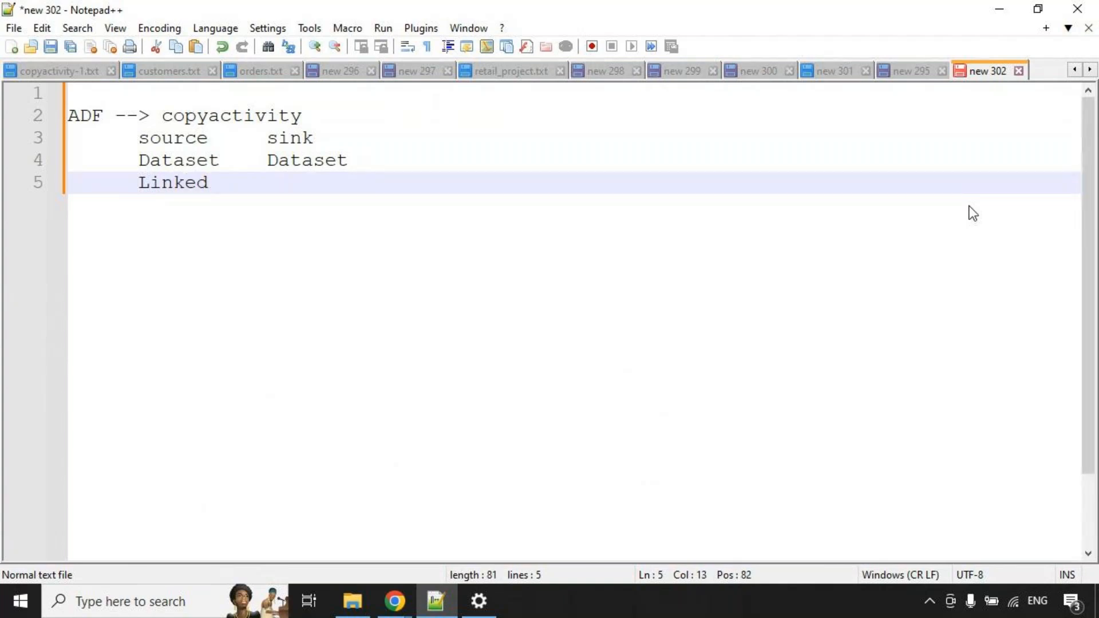
key("BackSpace")
key("BackSpace")
key("BackSpace")
key("BackSpace")
key("BackSpace")
key("BackSpace")
type("LS")
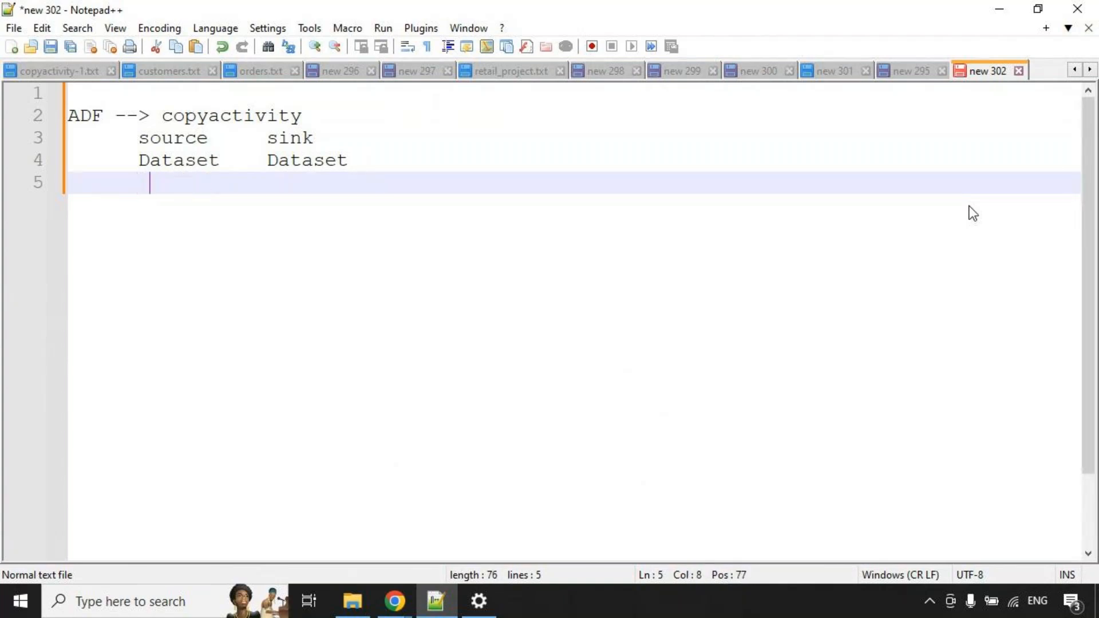
type("        LS")
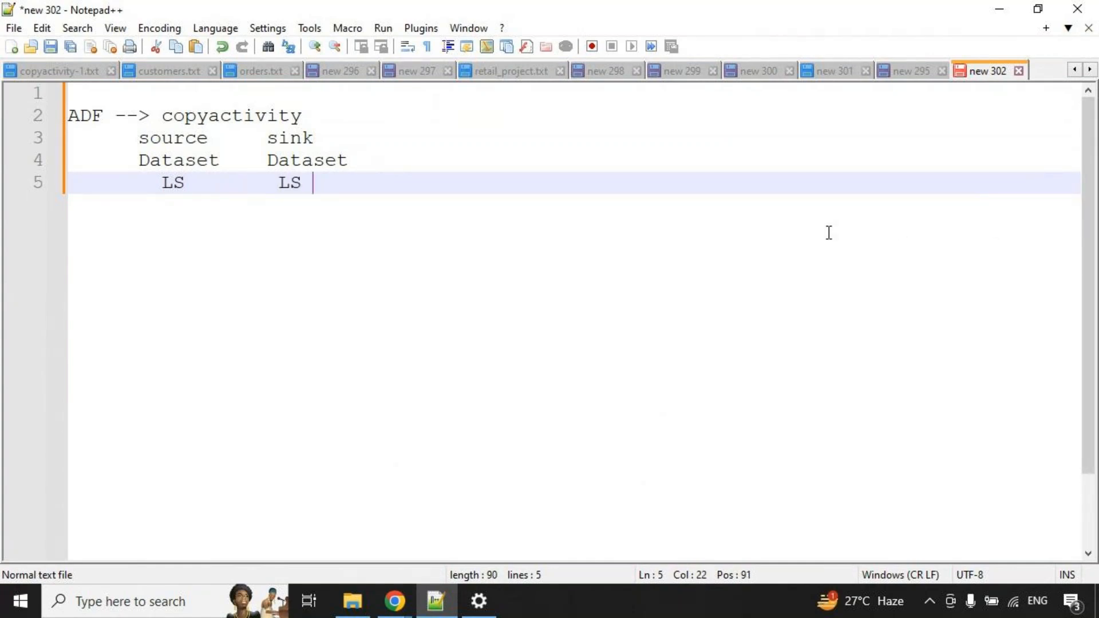
Open the assignment note "new 295" and review its container folders and two copy tasks.
left_click(916, 71)
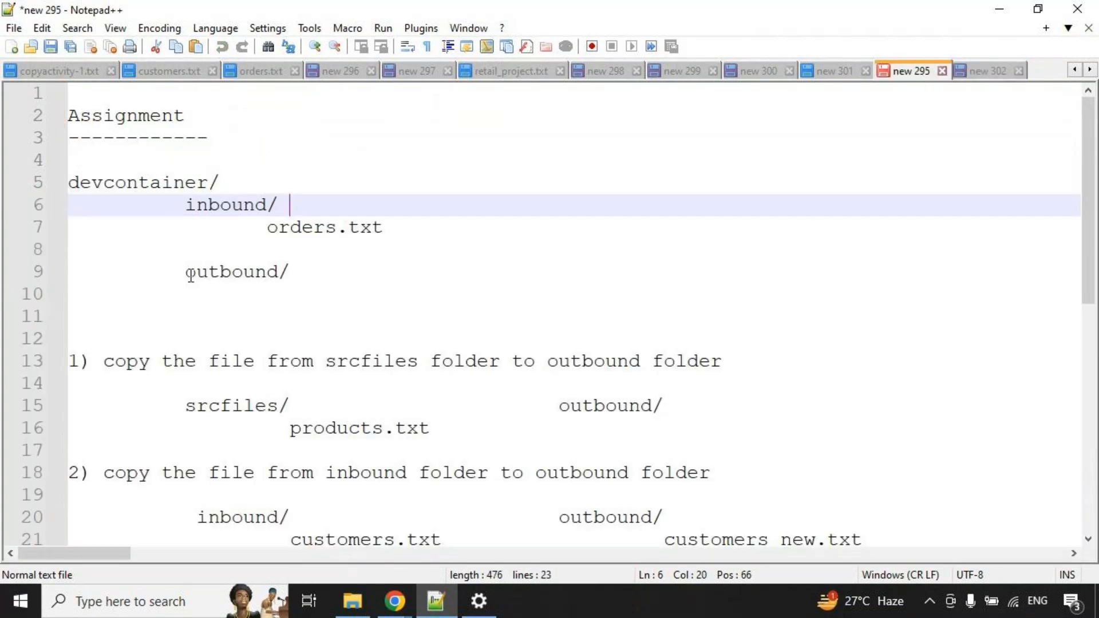
scroll(234, 324, "down", 1)
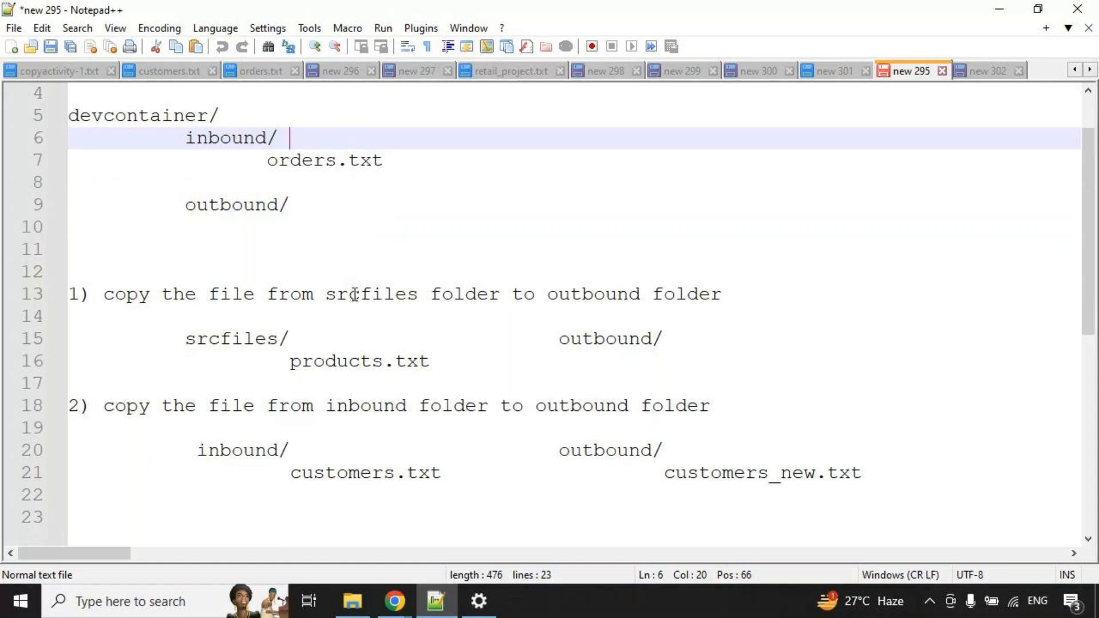
scroll(332, 292, "up", 1)
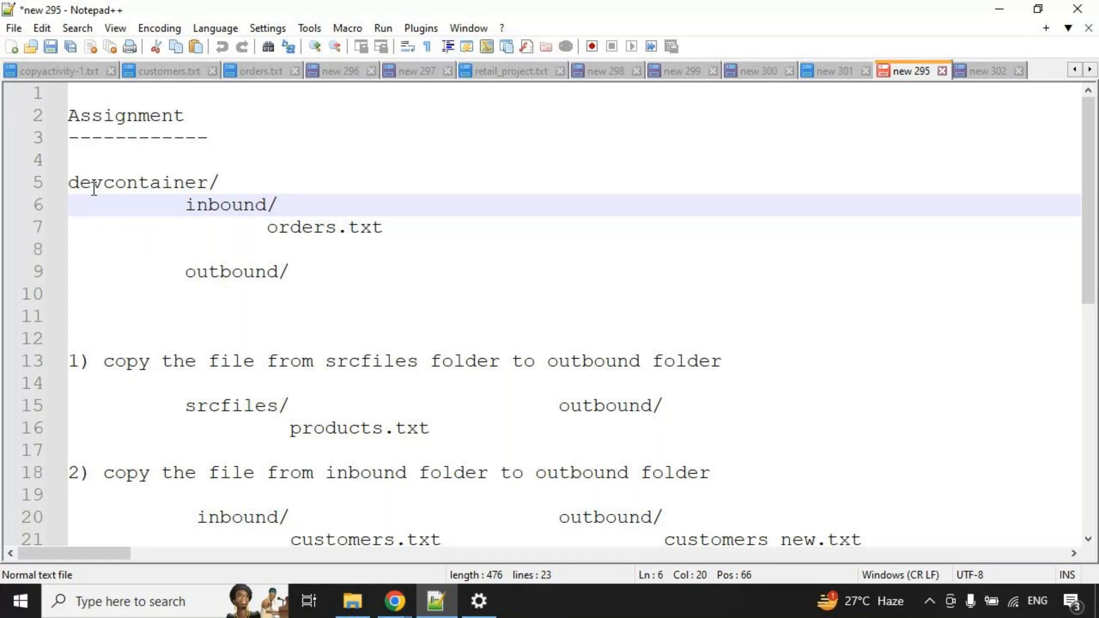
Search Windows for "zoo" and launch ZoomIt64.exe for screen annotation.
left_click(126, 609)
type("zoo")
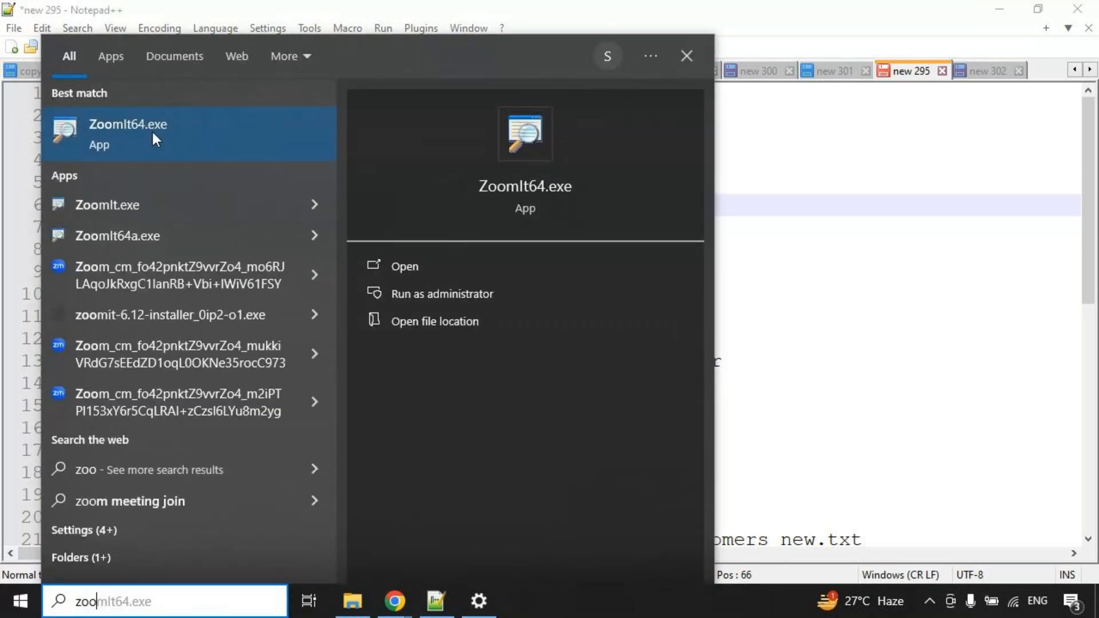
left_click(152, 130)
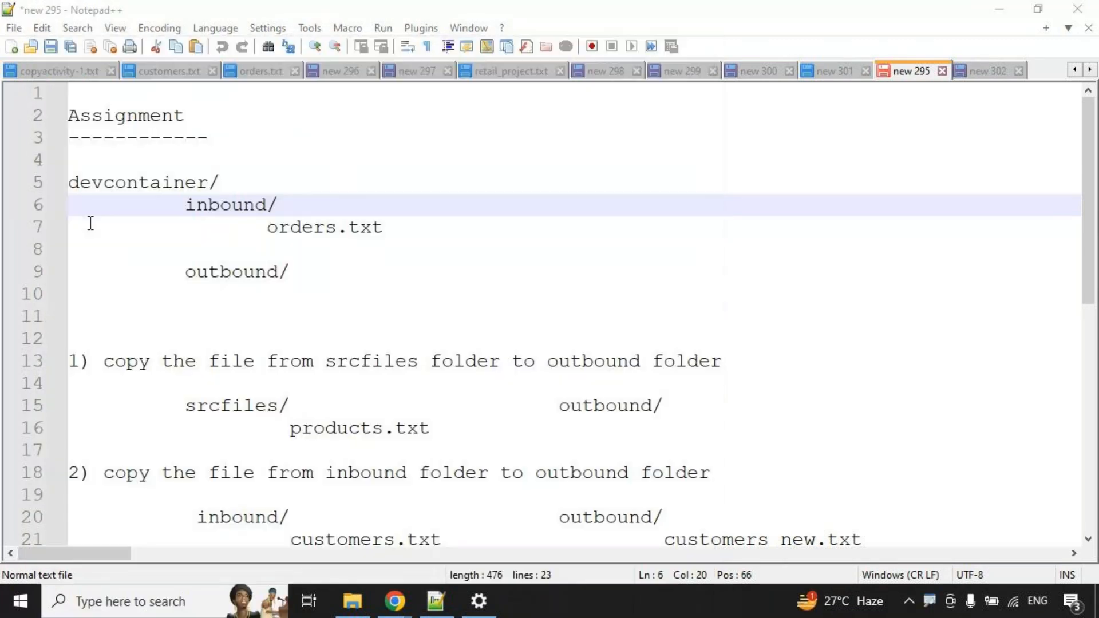
Box devcontainer and underline the inbound and outbound folders with screen annotations, and clear the drawings.
left_click_drag(57, 165, 214, 184)
left_click_drag(206, 223, 284, 223)
left_click_drag(195, 296, 302, 298)
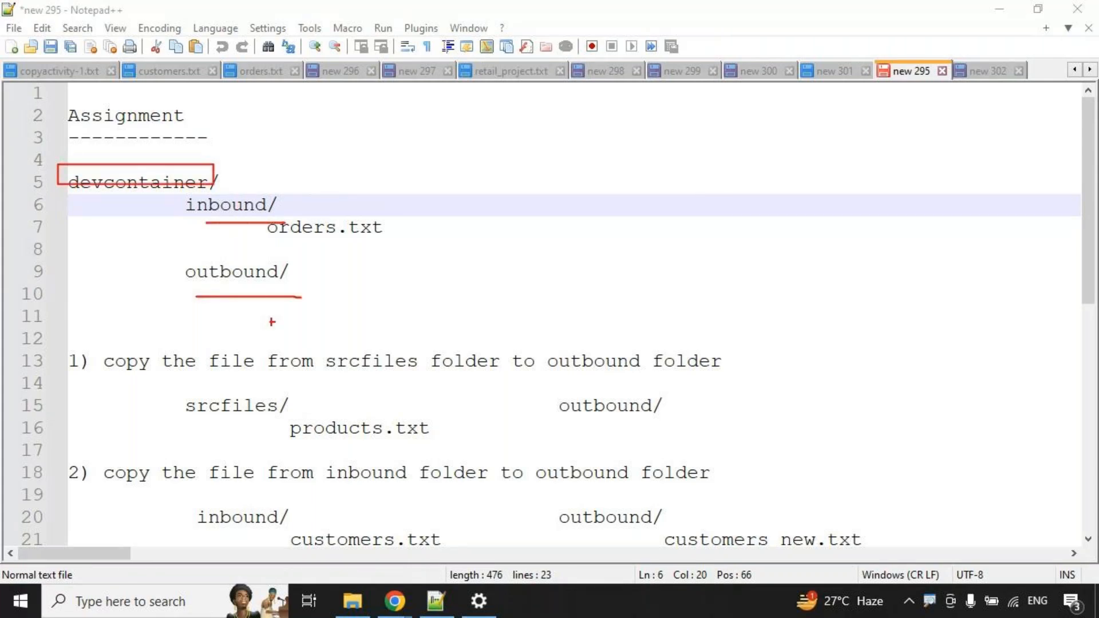
key("Escape")
Annotate task 1 with boxes on devcontainer and srcfiles, an underline beneath products.txt and an arrow to outbound, and clear the marks.
scroll(262, 356, "down", 1)
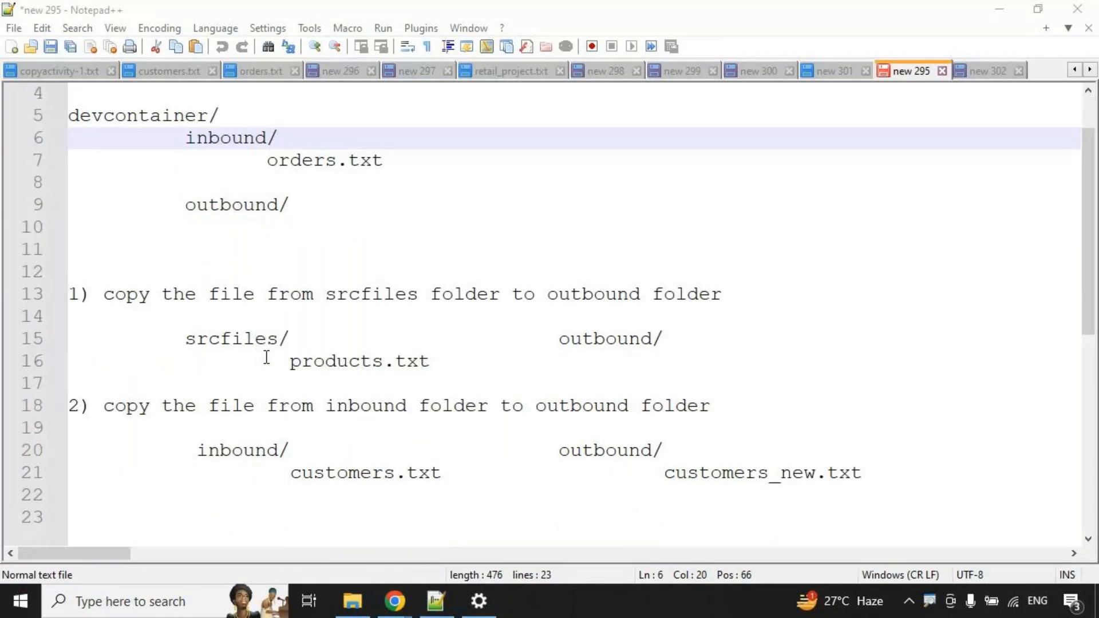
left_click_drag(57, 93, 211, 126)
left_click_drag(185, 324, 418, 378)
mouse_move(471, 353)
left_mouse_down()
mouse_move(598, 248)
mouse_move(739, 323)
mouse_move(728, 341)
left_mouse_up()
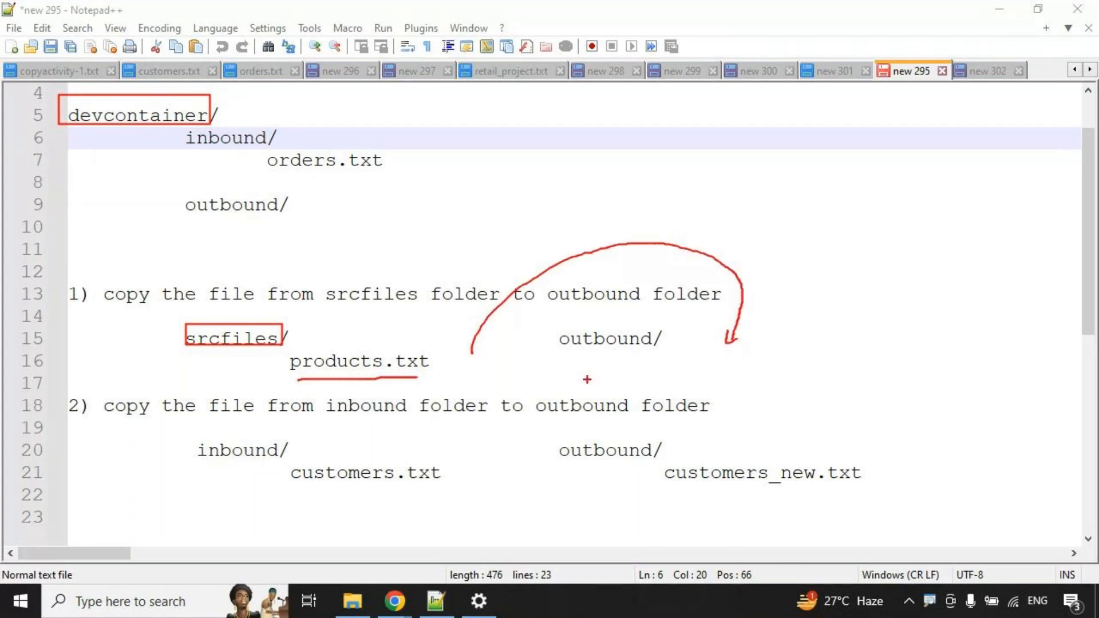
left_click_drag(523, 338, 535, 355)
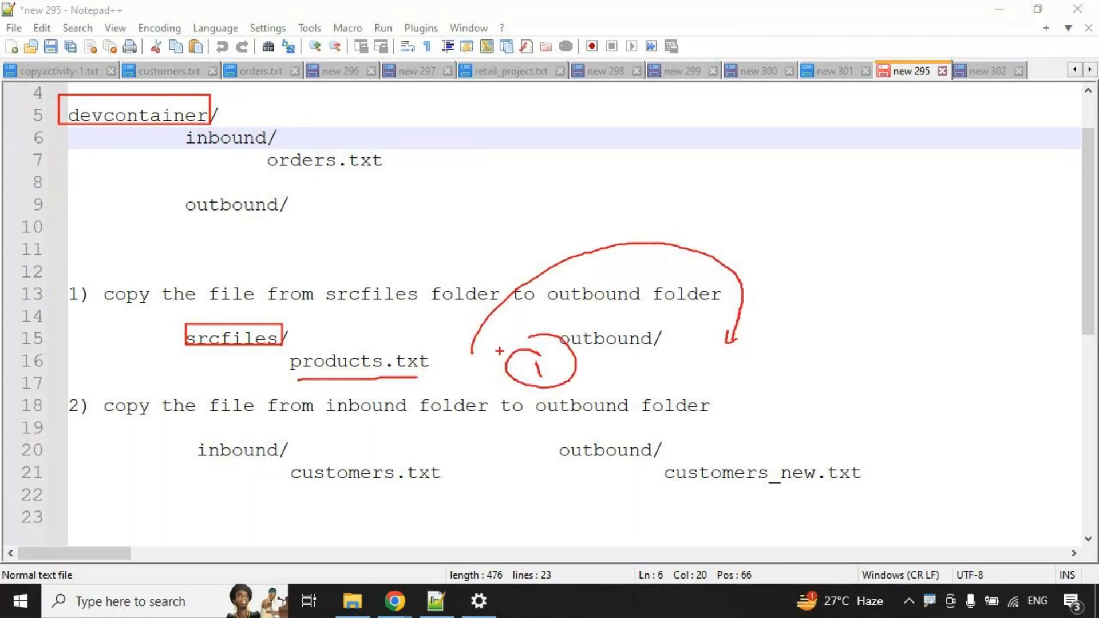
key("Escape")
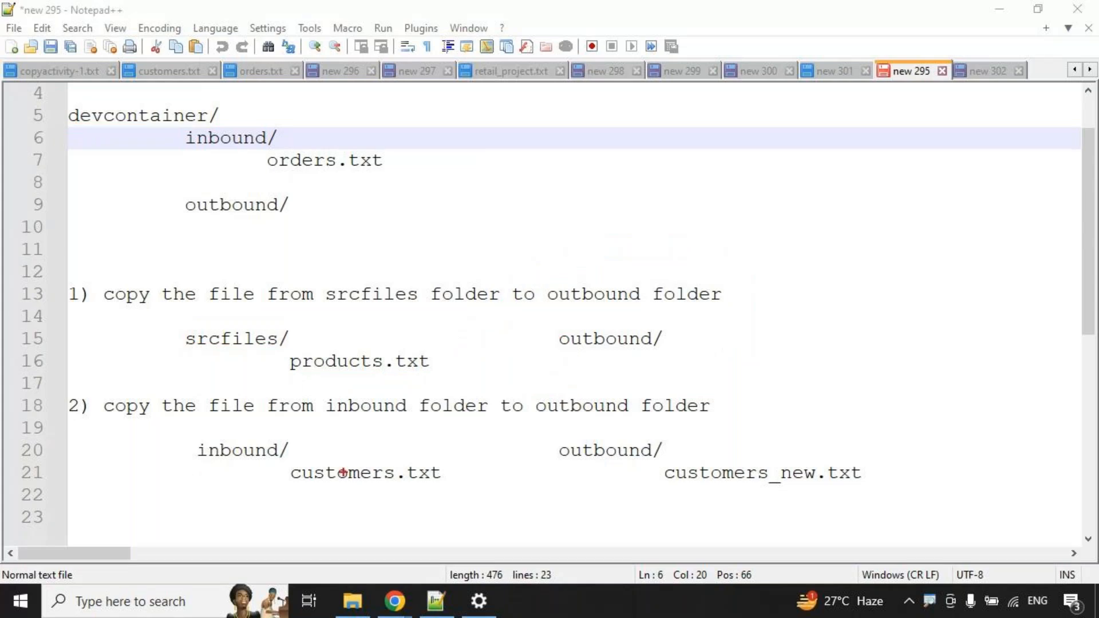
Annotate task 2 by marking inbound, customers.txt, an arrow to outbound and the "_new" suffix, and clear the marks.
mouse_move(287, 466)
left_mouse_down()
mouse_move(392, 505)
mouse_move(450, 493)
left_mouse_up()
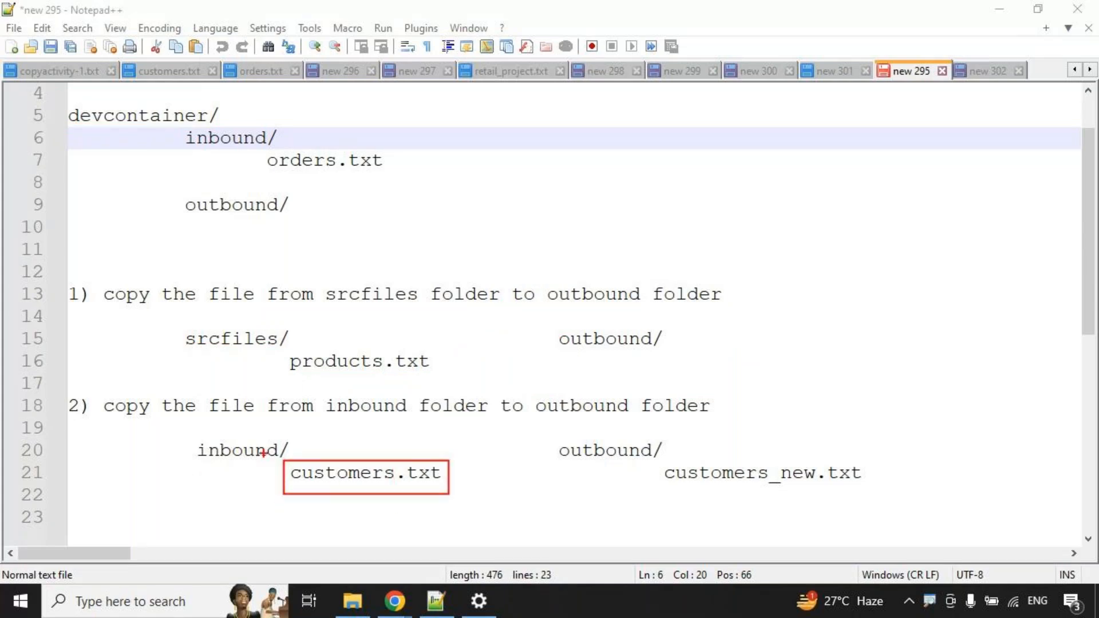
left_click_drag(199, 470, 256, 469)
mouse_move(470, 463)
left_mouse_down()
mouse_move(501, 424)
mouse_move(727, 445)
left_mouse_up()
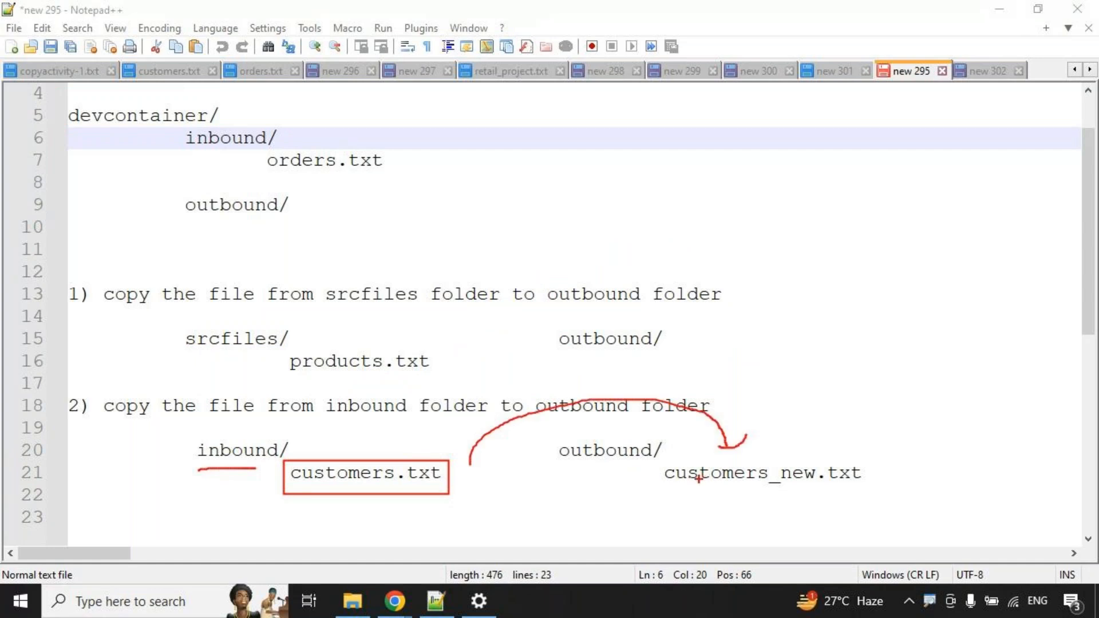
left_click_drag(762, 460, 827, 495)
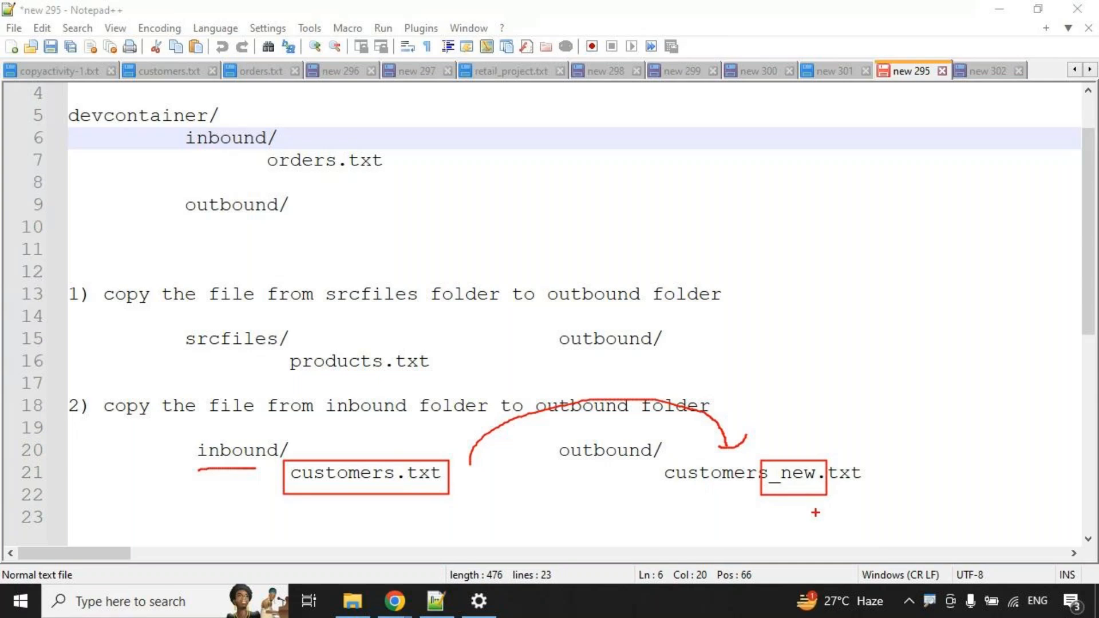
key("Escape")
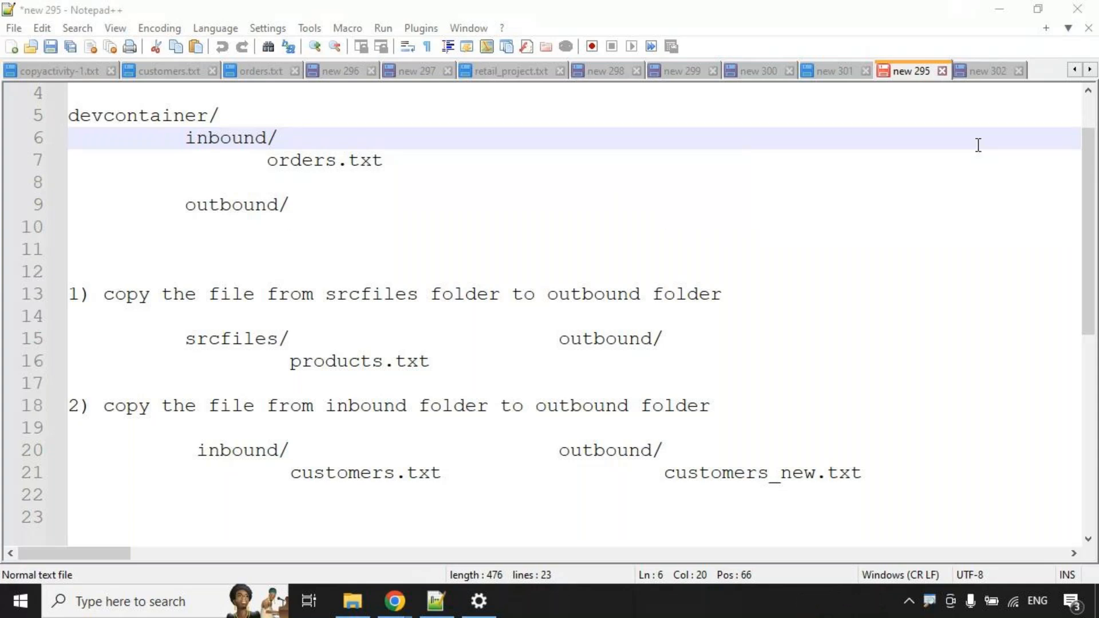
Return to the note "new 302" and add the line "--> copyactivity" below the diagram, after two blank lines.
left_click(995, 72)
key("Return")
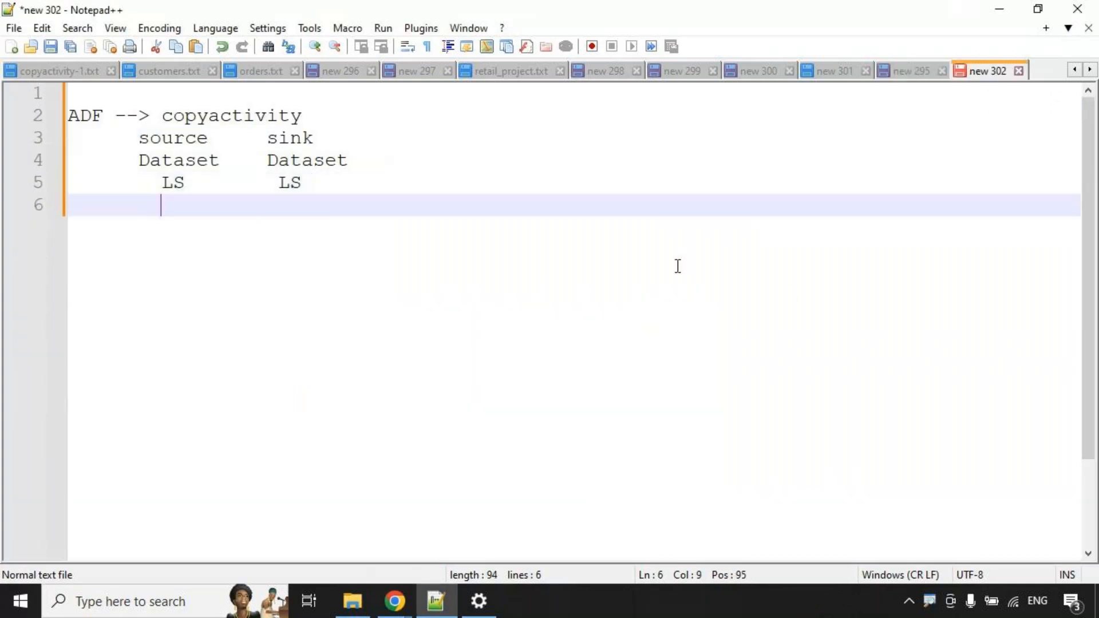
key("Return")
key("Return")
key("BackSpace")
type("--> ")
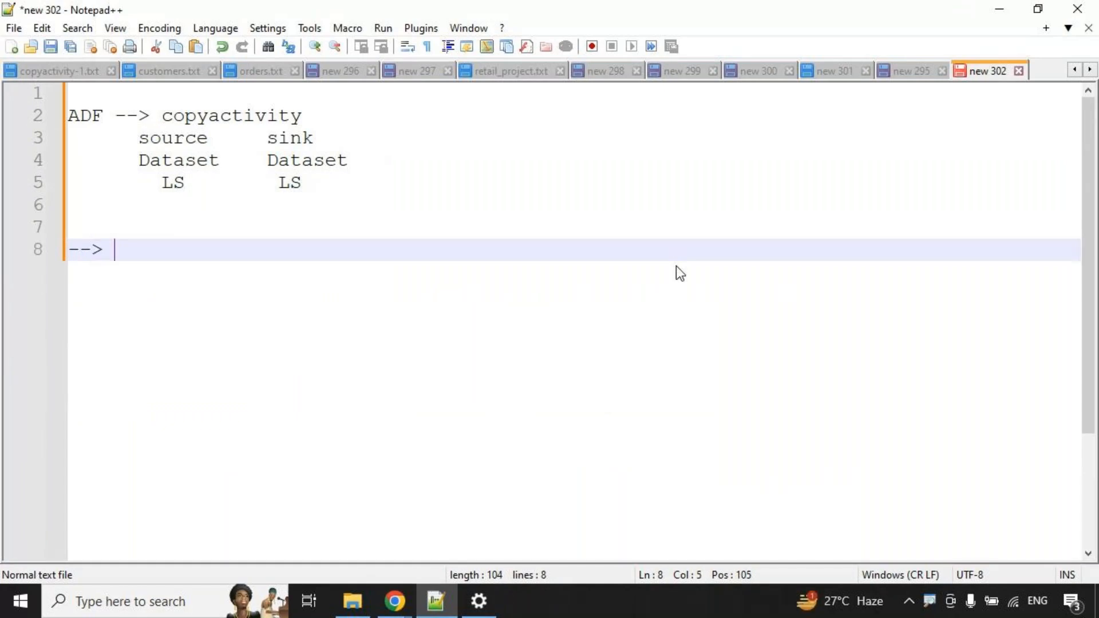
type("copyactivity")
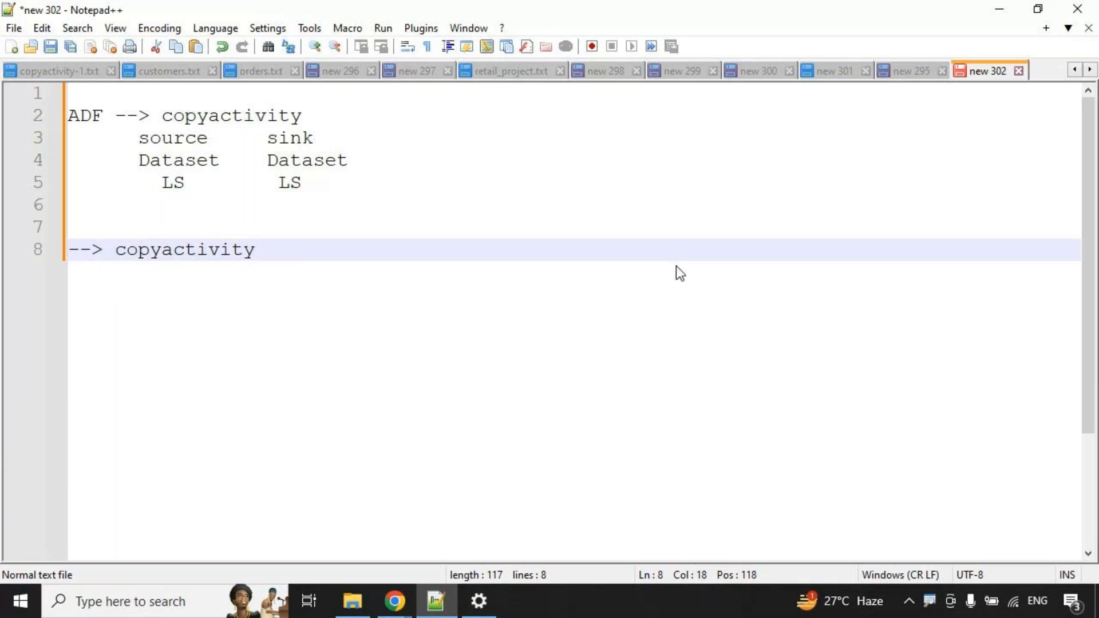
Add a second bullet line reading "--> copyactivity --> dataset with parameter", separated by one blank line.
key("Return")
key("Return")
type("-->")
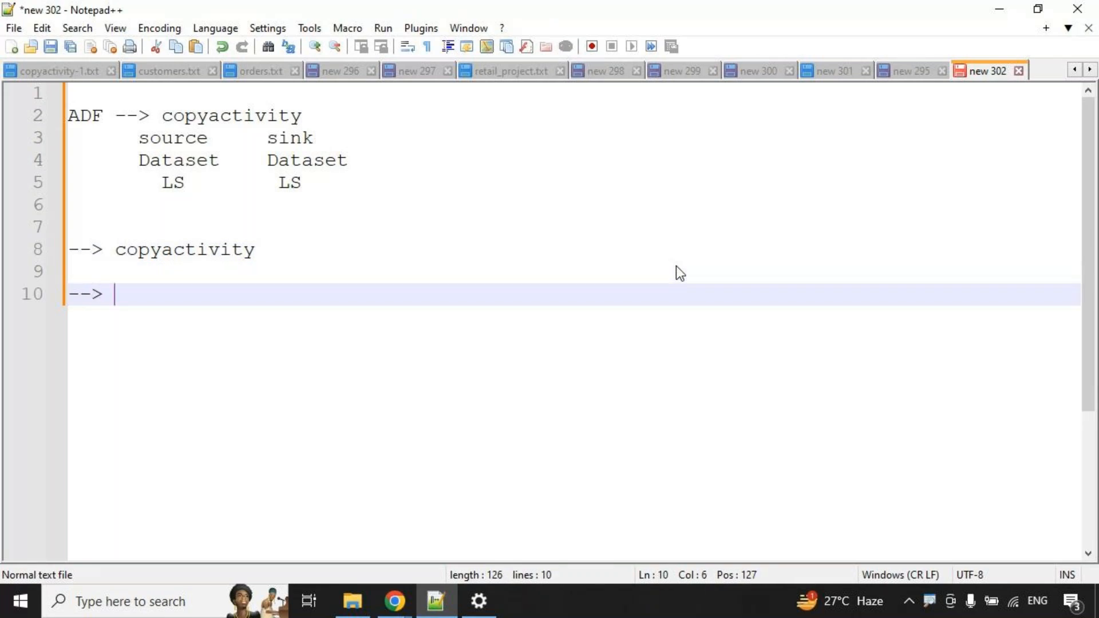
type(" copyactivity --> dataset wit")
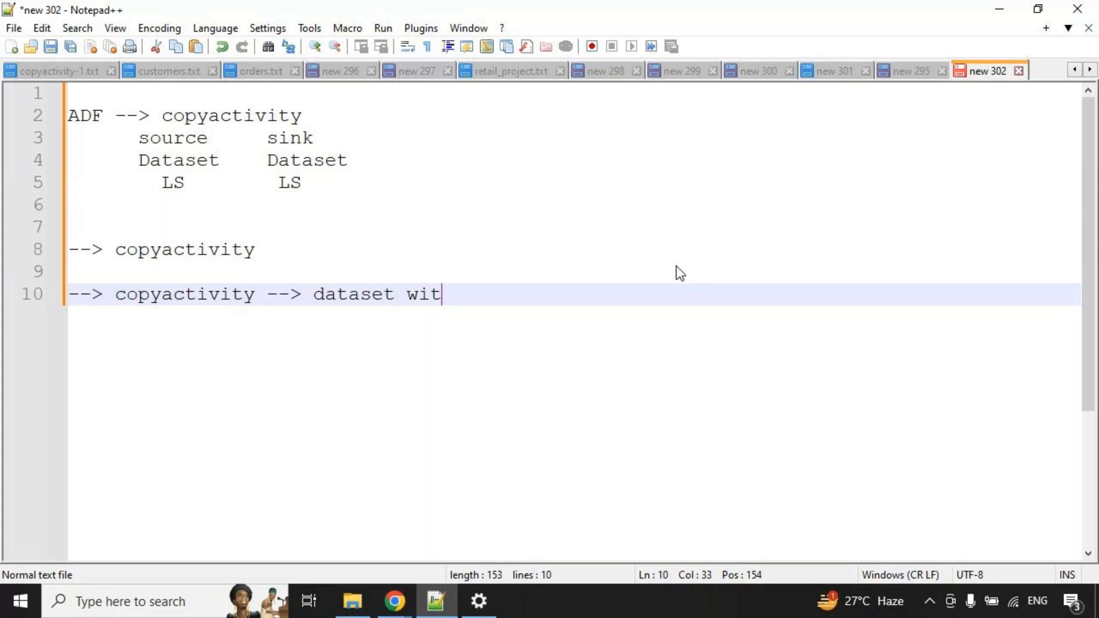
type("h parameter")
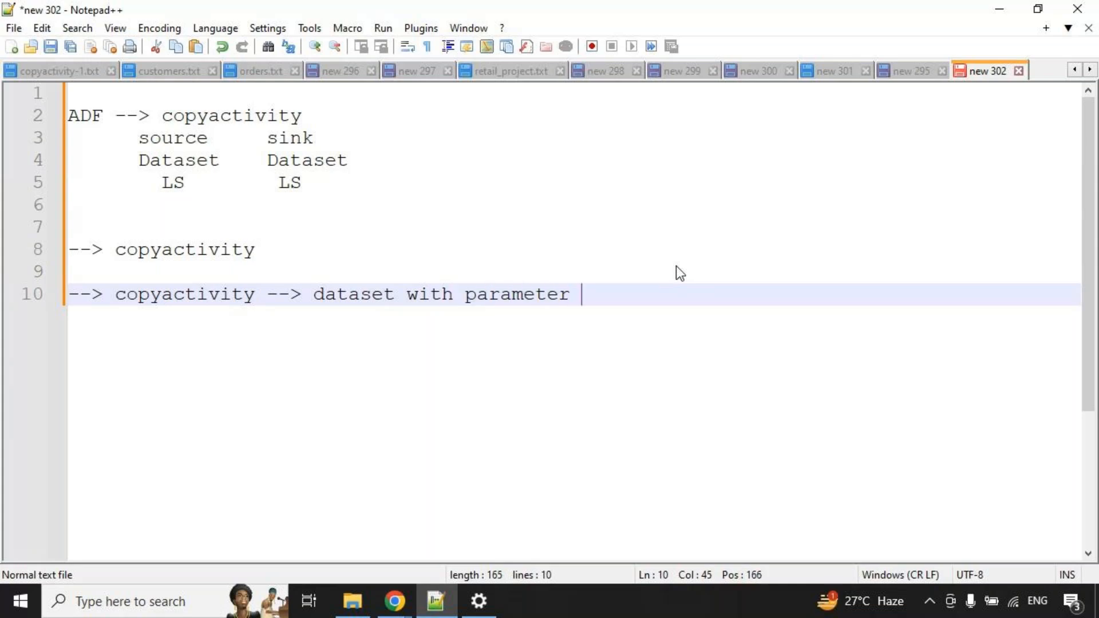
key("Return")
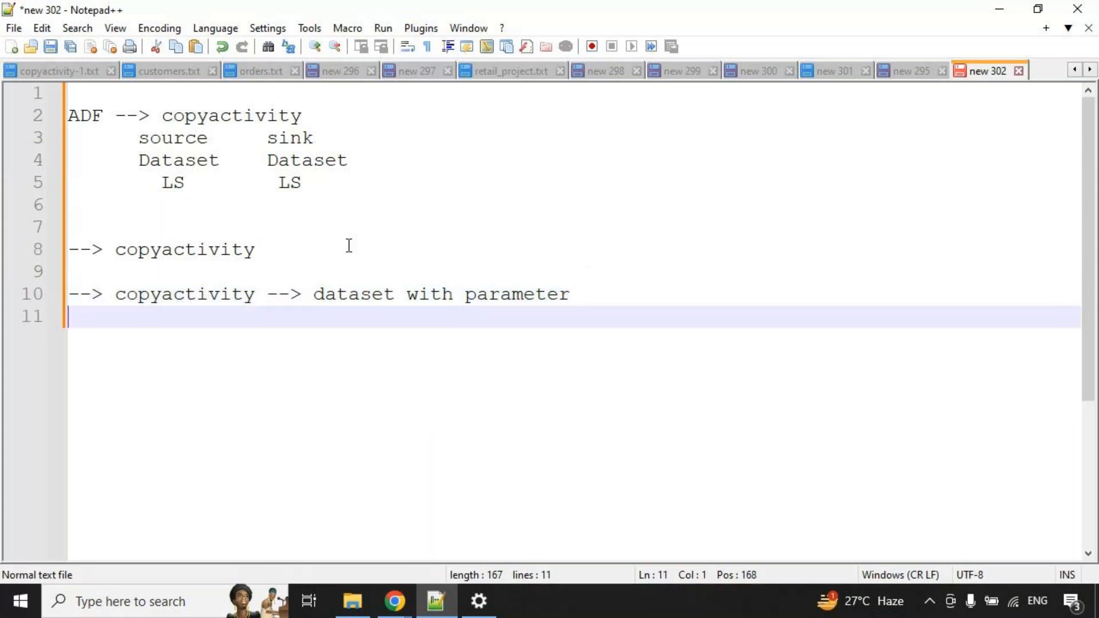
Draw an annotation box around "copyactivity" in the first bullet line and clear it.
left_click_drag(104, 235, 265, 264)
key("Escape")
Switch to Chrome, close the mail tab and find rg_B53_azure in the Azure portal's resource groups list.
mouse_move(395, 601)
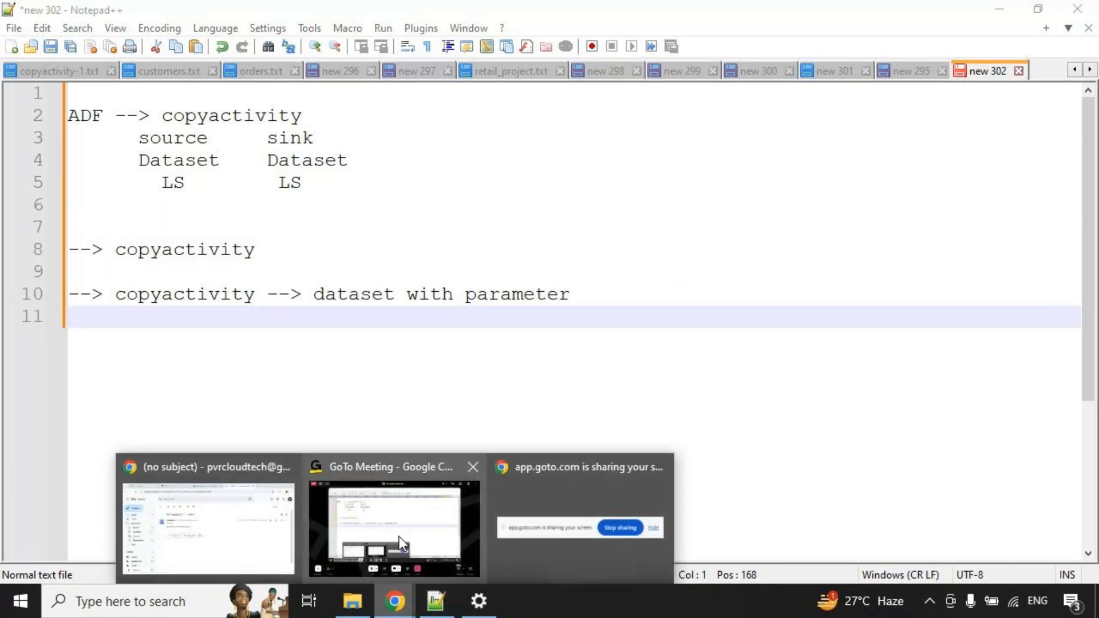
left_click(206, 527)
left_click(535, 17)
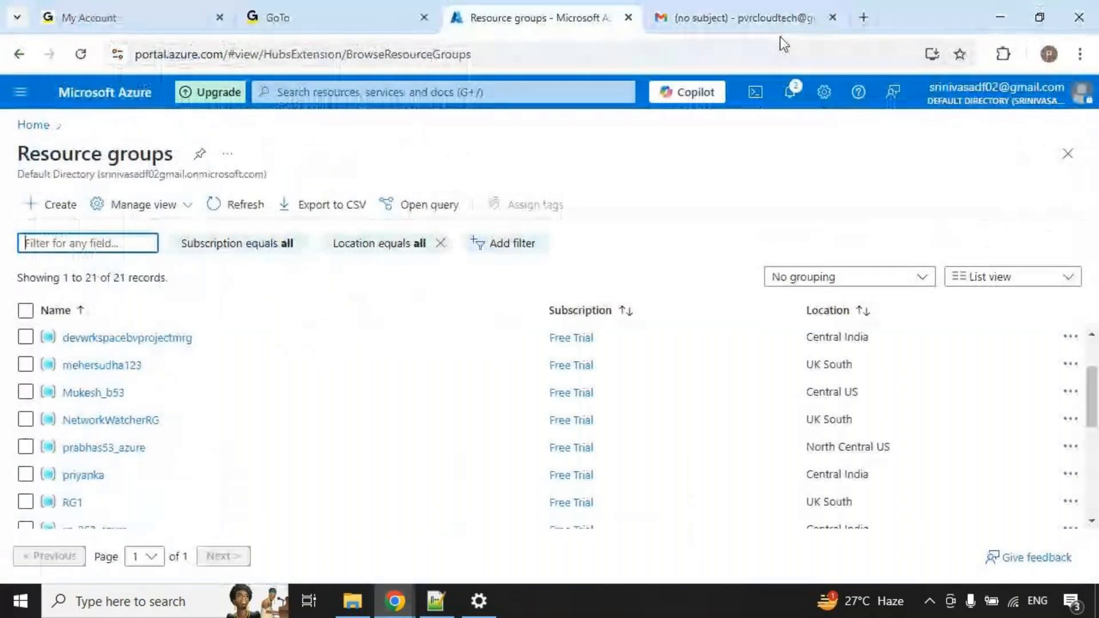
left_click(832, 17)
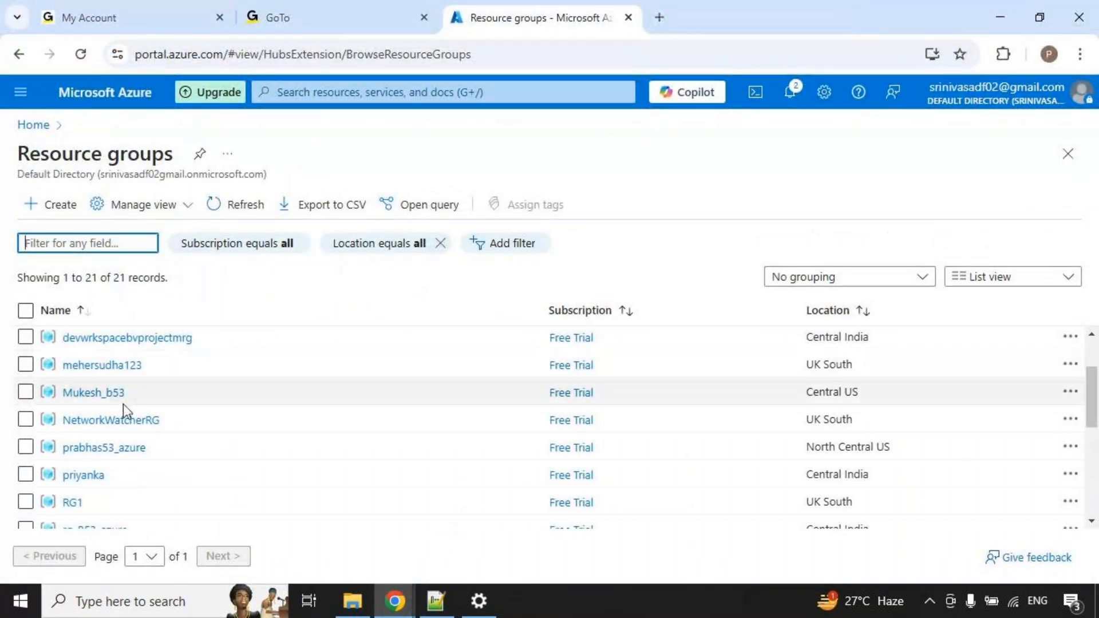
scroll(140, 441, "down", 3)
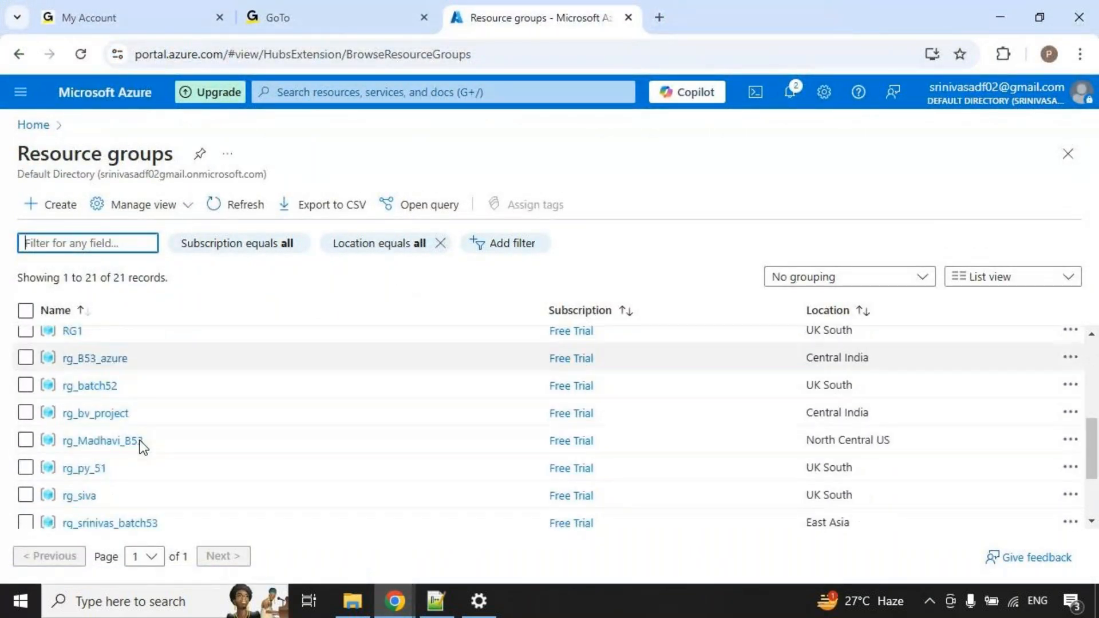
scroll(140, 440, "down", 3)
scroll(140, 435, "up", 2)
right_click(95, 364)
left_click(193, 167)
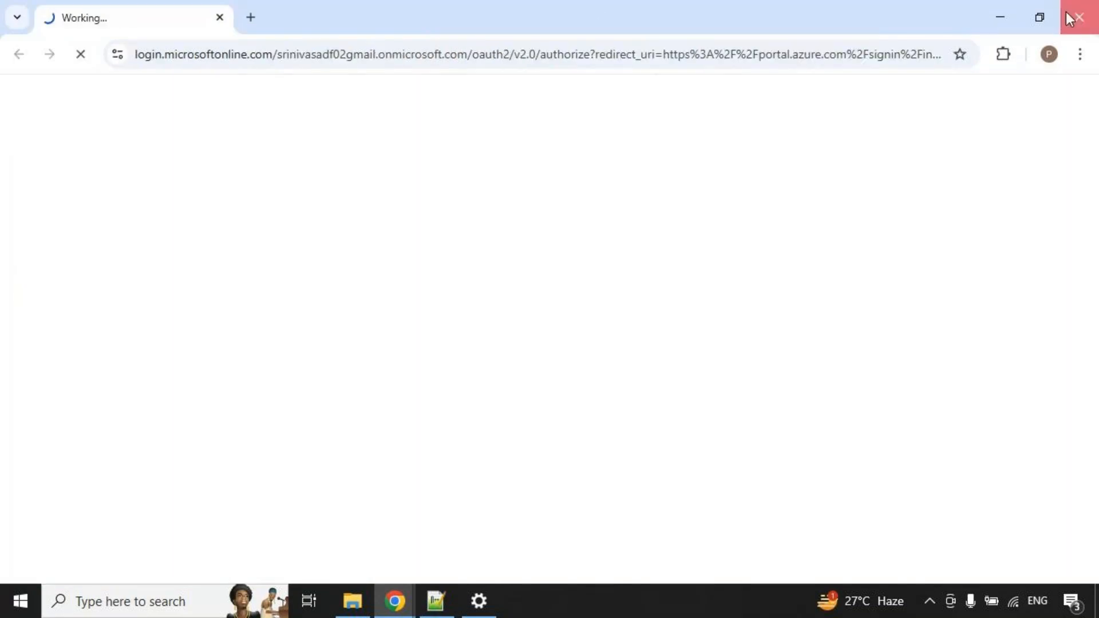
left_click(1070, 17)
Open the resource group rg_B53_azure in a new browser tab and dismiss the credit notification.
right_click(112, 358)
left_click(217, 162)
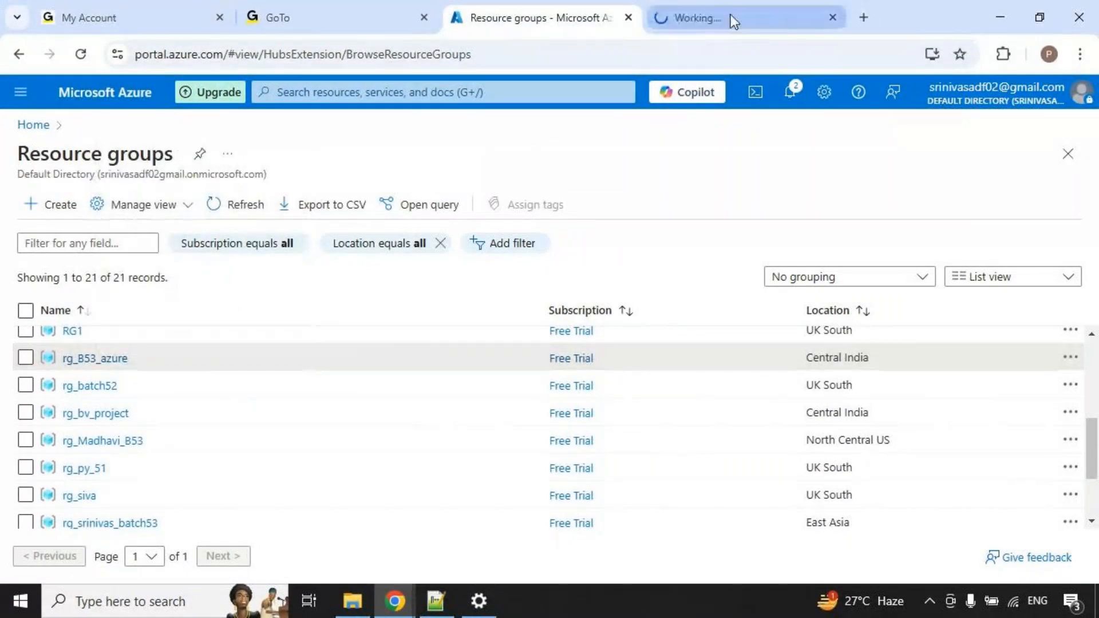
left_click(730, 16)
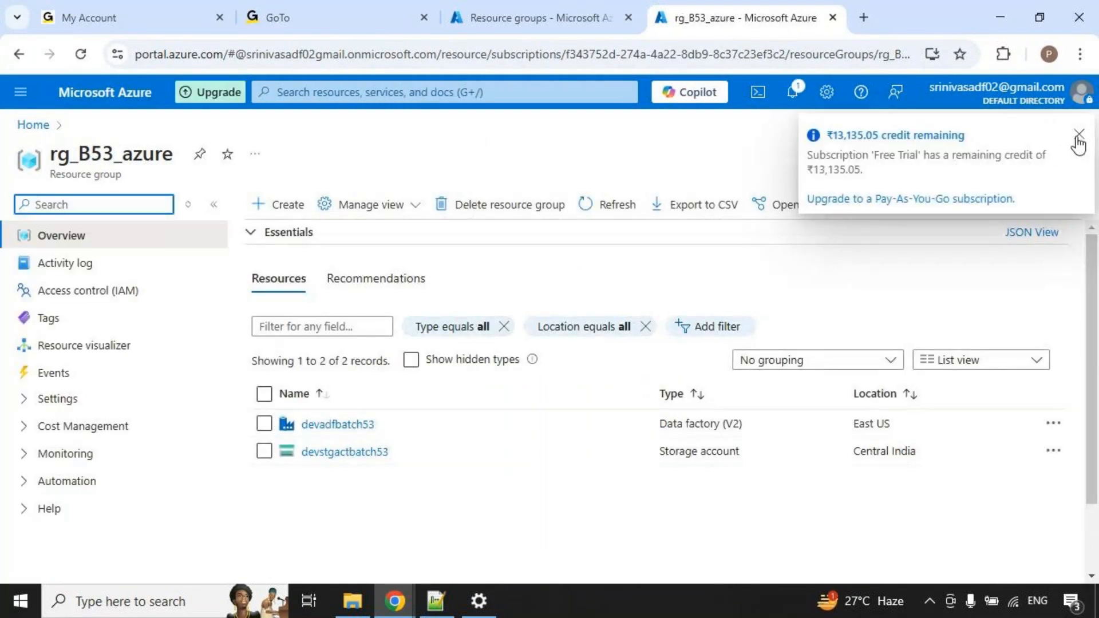
left_click(1079, 138)
Open the data factory devadfbatch53 and the storage account devstgactbatch53 in separate new browser tabs.
right_click(328, 425)
left_click(449, 212)
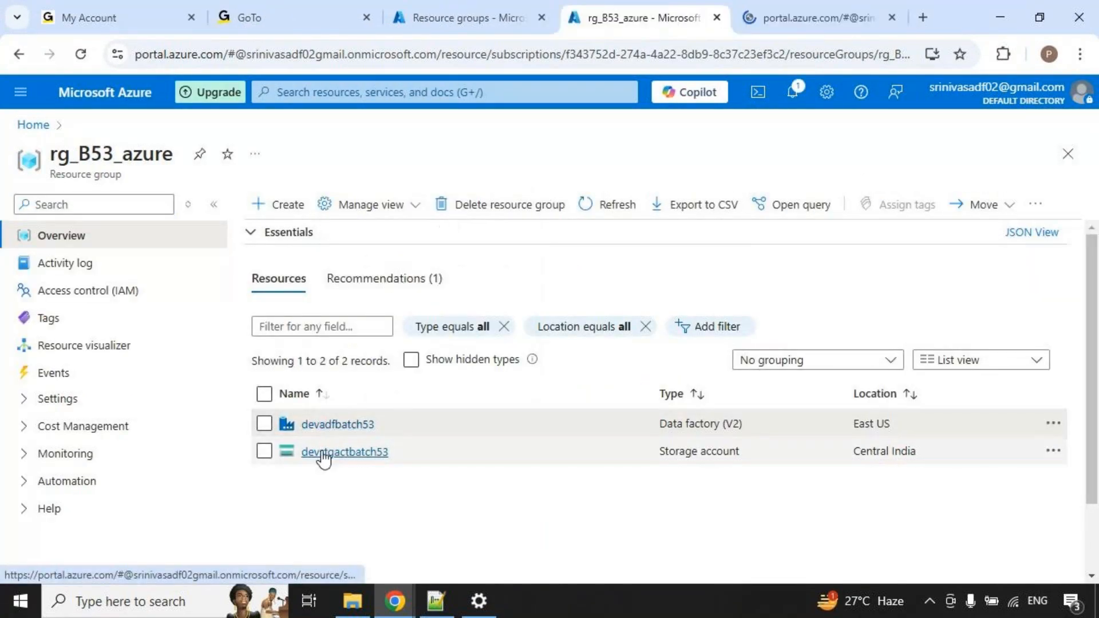
right_click(320, 454)
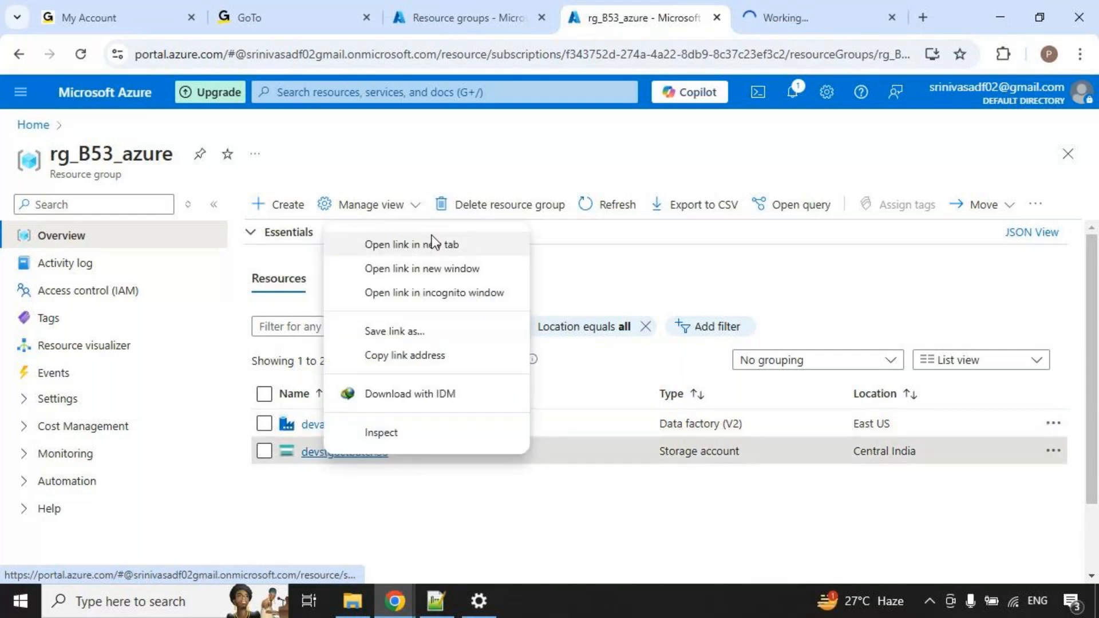
left_click(433, 244)
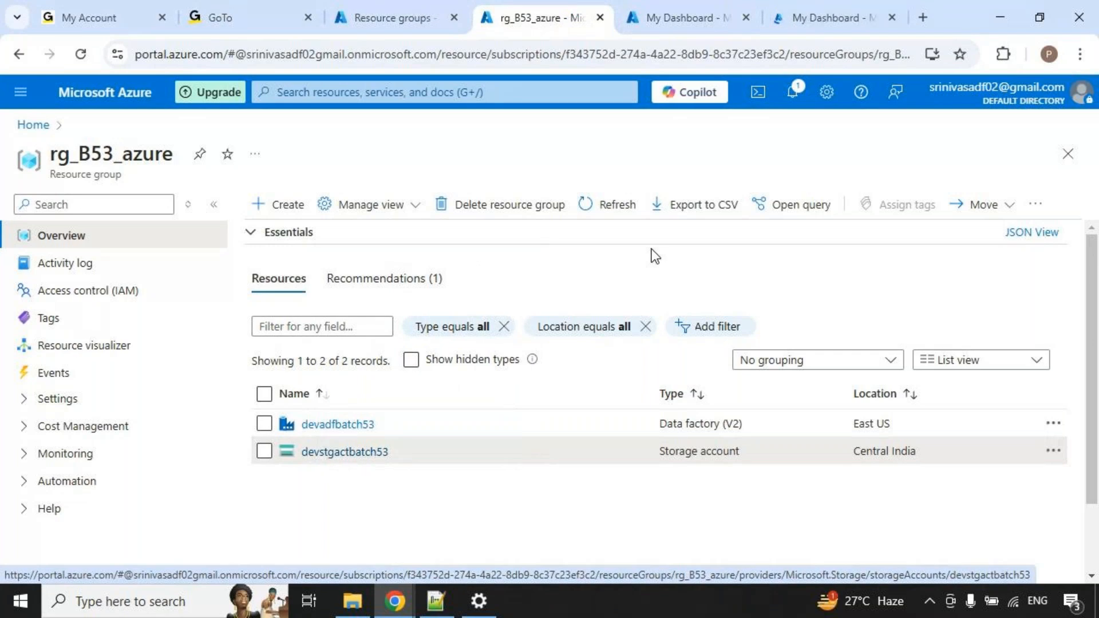
Launch Azure Data Factory Studio from the devadfbatch53 overview, dismissing the credit notification.
left_click(692, 20)
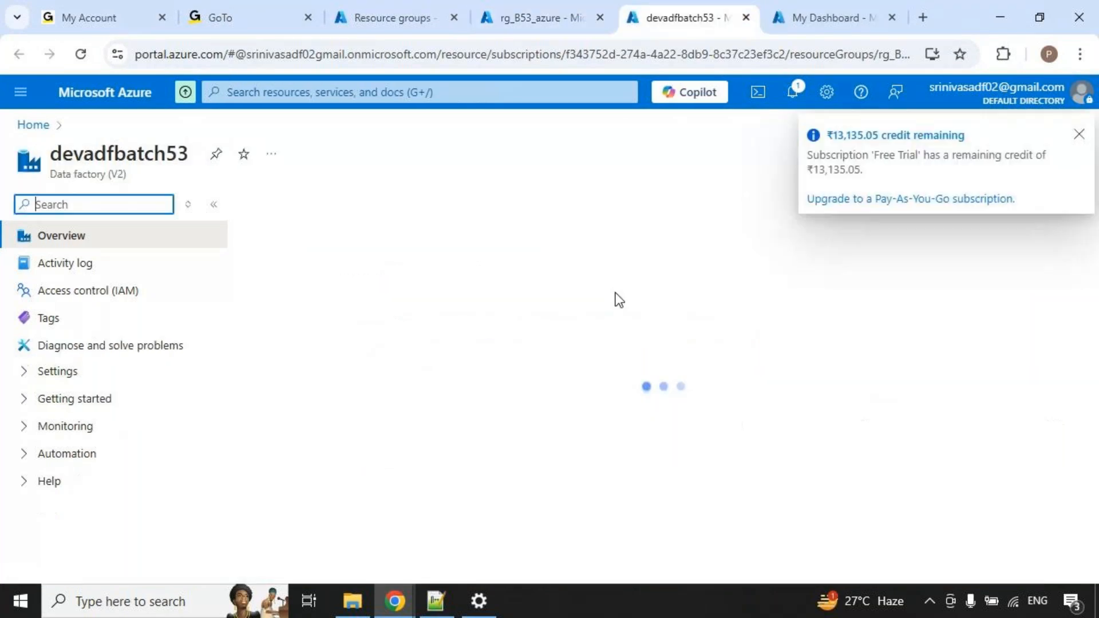
left_click(1081, 135)
scroll(616, 418, "down", 3)
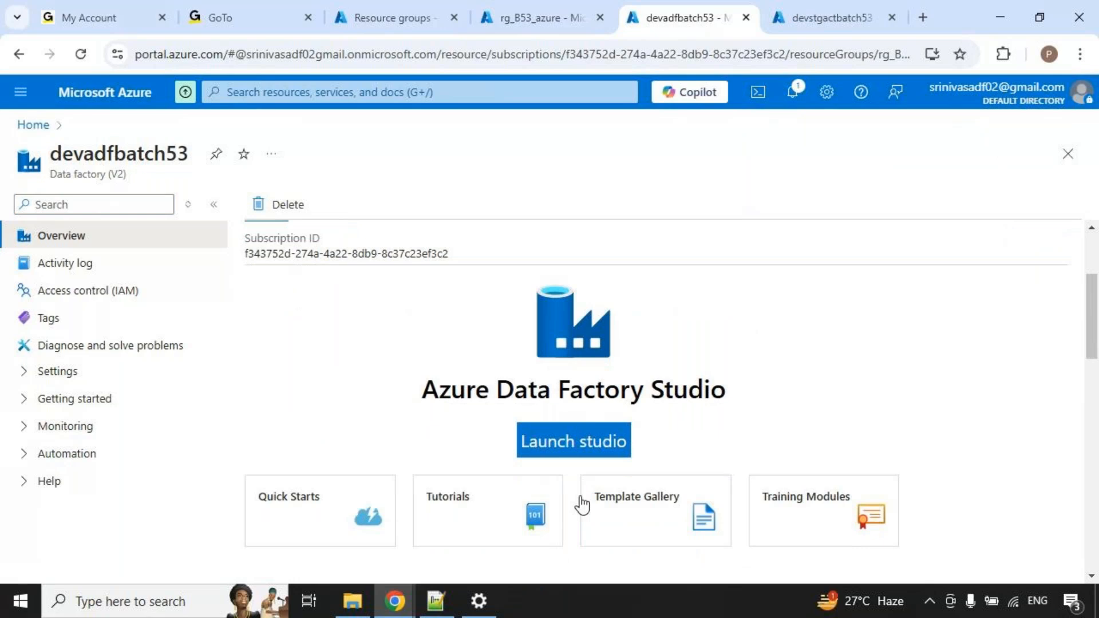
left_click(573, 448)
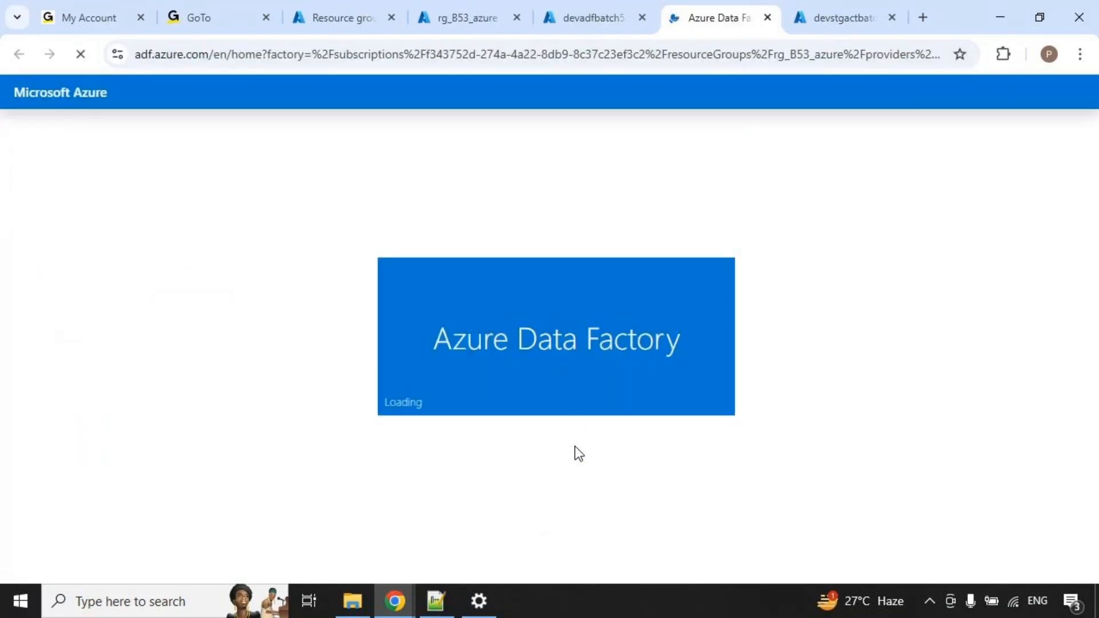
In the storage account devstgactbatch53, open the inbound folder of the container devcontainer.
left_click(840, 27)
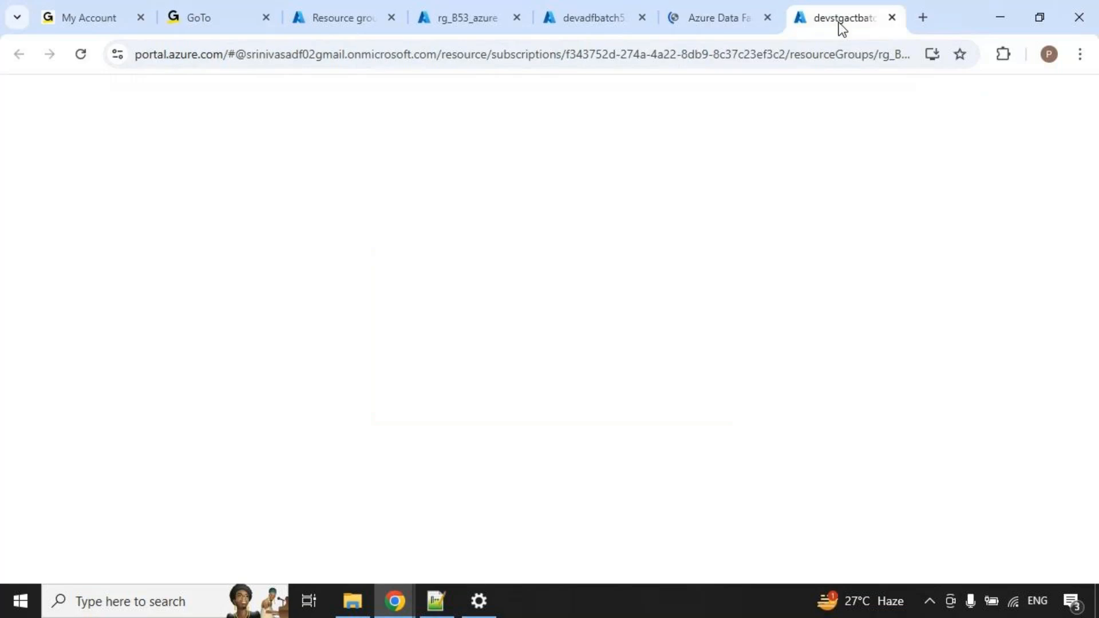
scroll(98, 503, "down", 2)
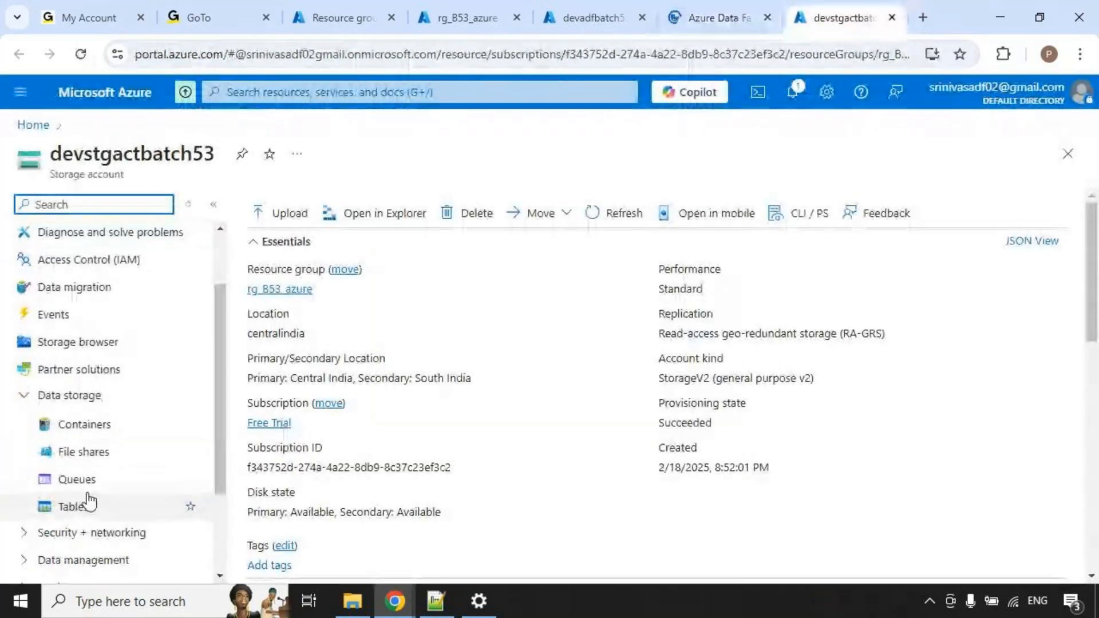
left_click(89, 429)
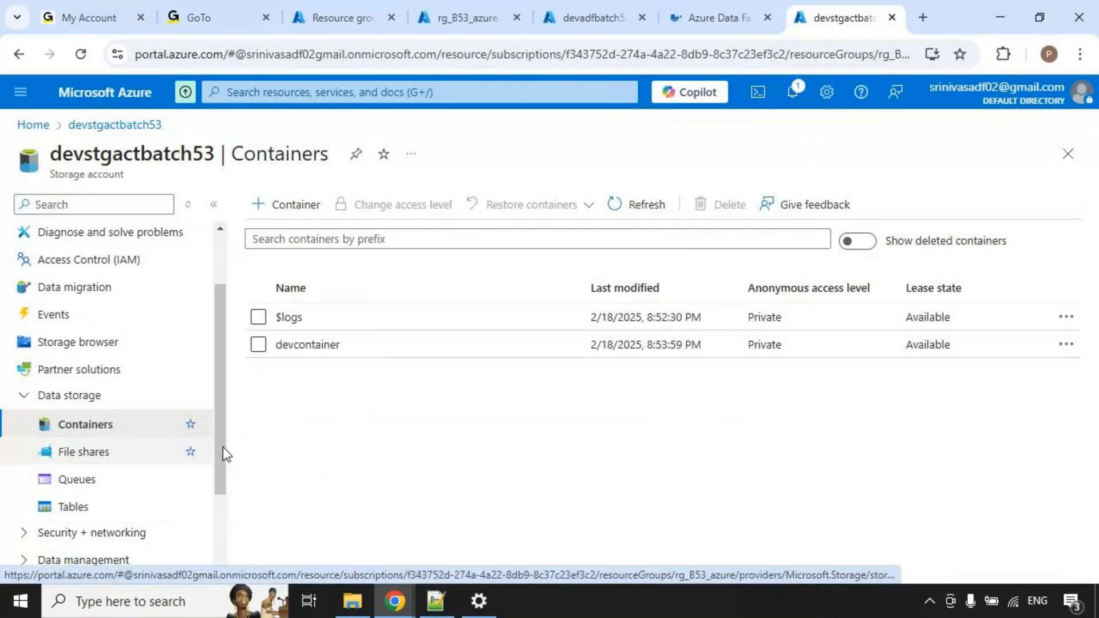
left_click(309, 345)
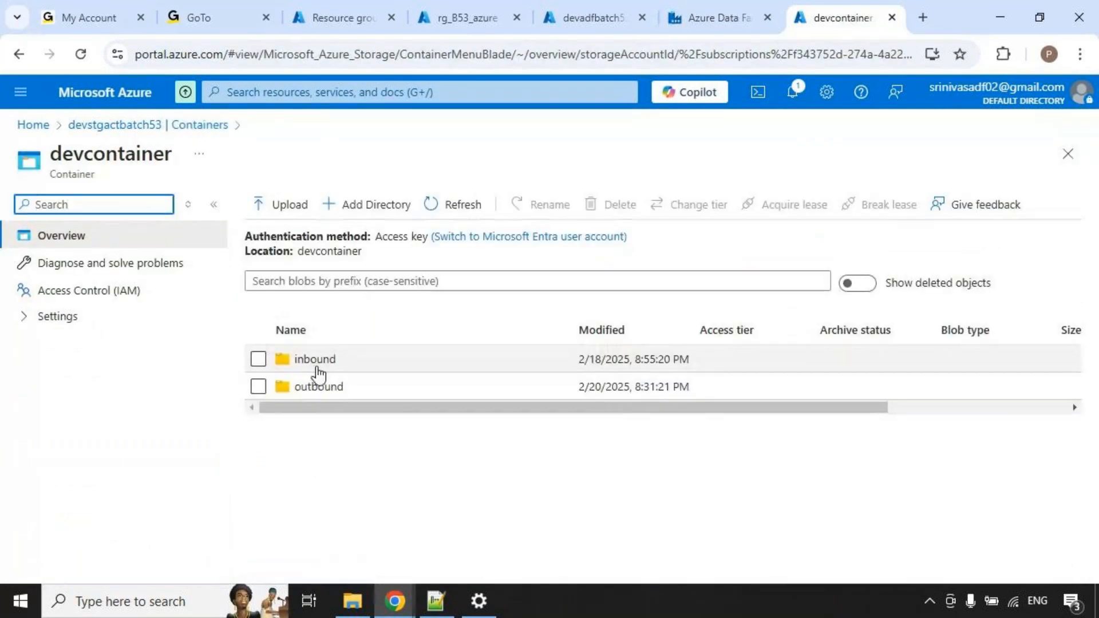
left_click(318, 362)
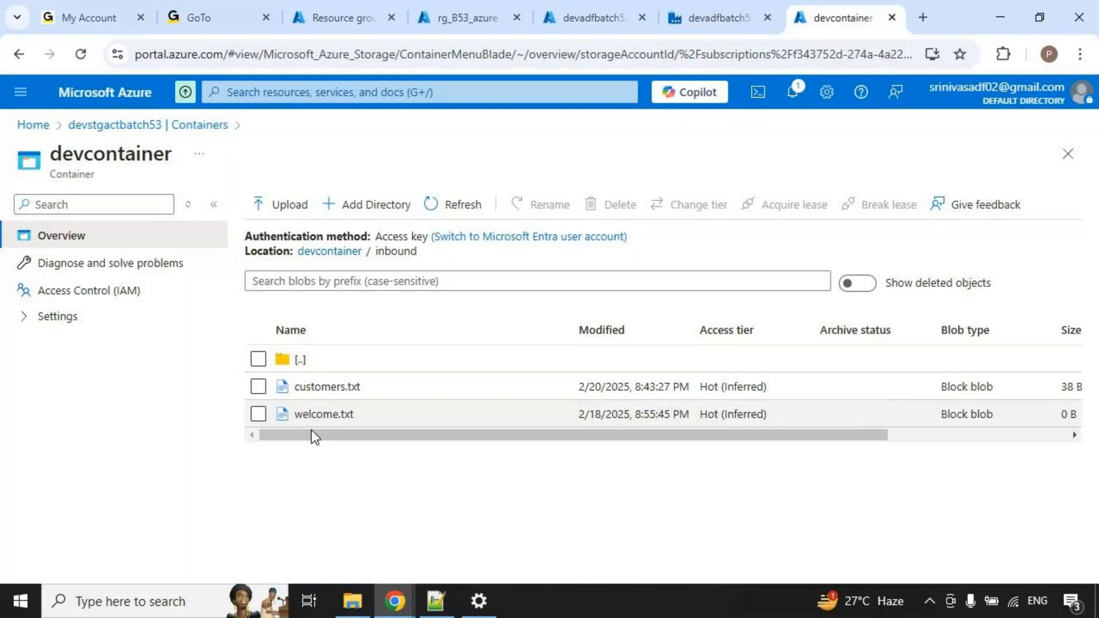
Open the authoring workspace of the devadfbatch53 factory in Data Factory Studio.
left_click(713, 22)
left_click(22, 194)
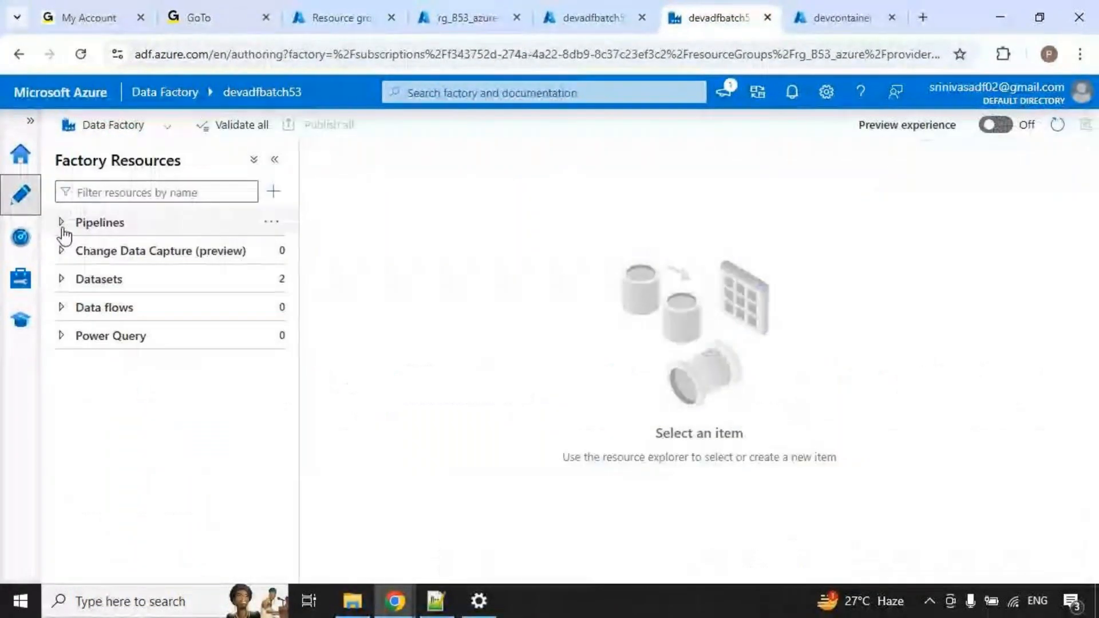
Delete customers.txt and welcome.txt from the outbound folder of devcontainer.
left_click(824, 19)
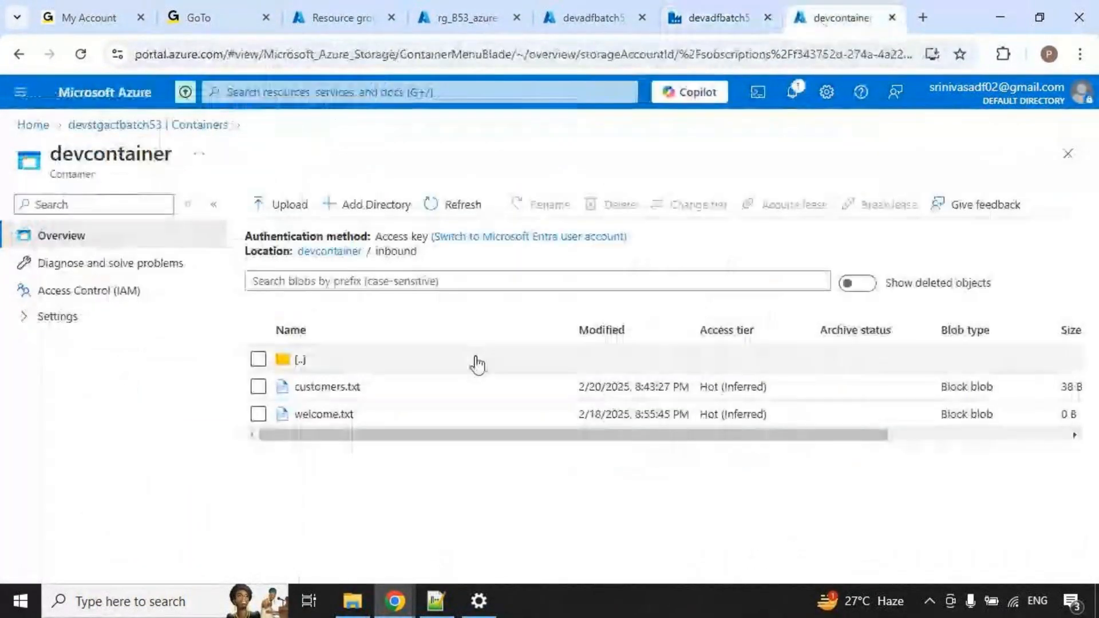
left_click(344, 252)
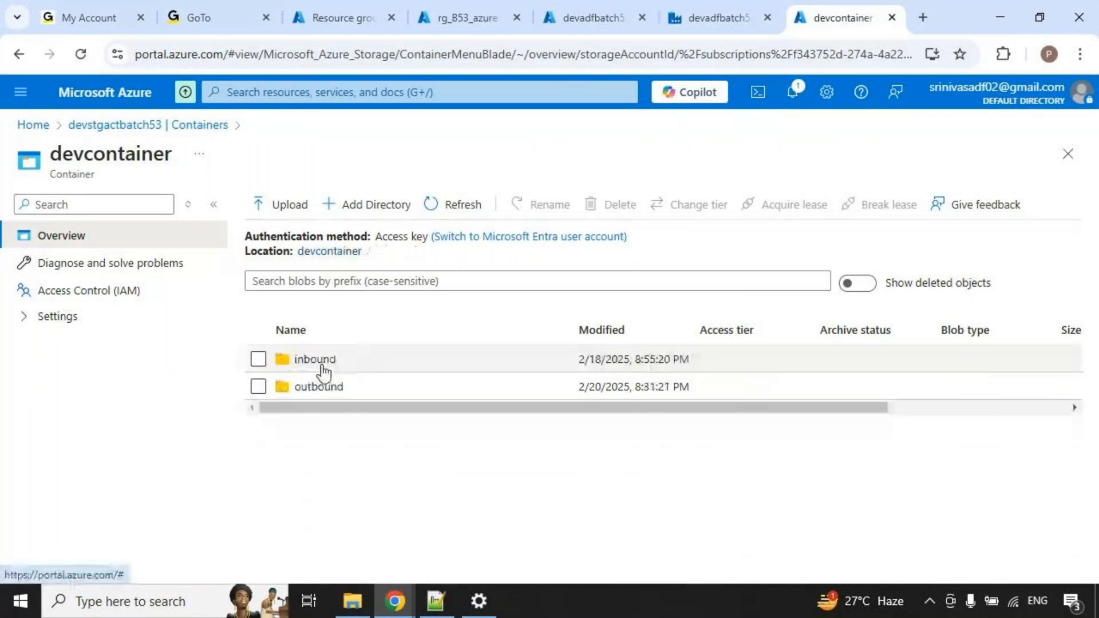
left_click(325, 389)
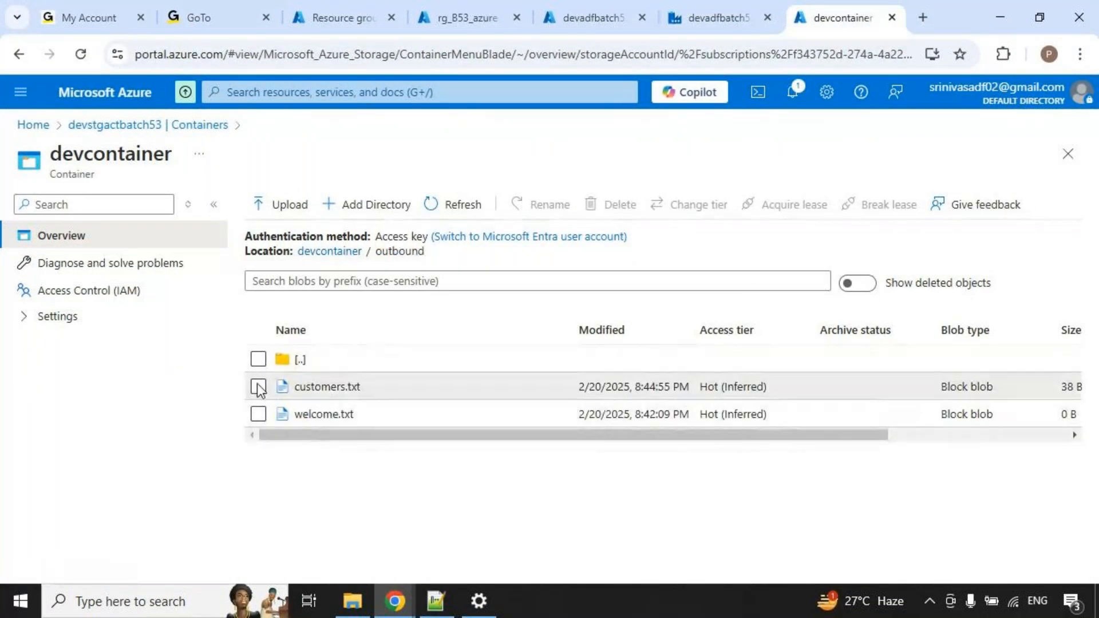
left_click(258, 386)
left_click(258, 414)
left_click(612, 205)
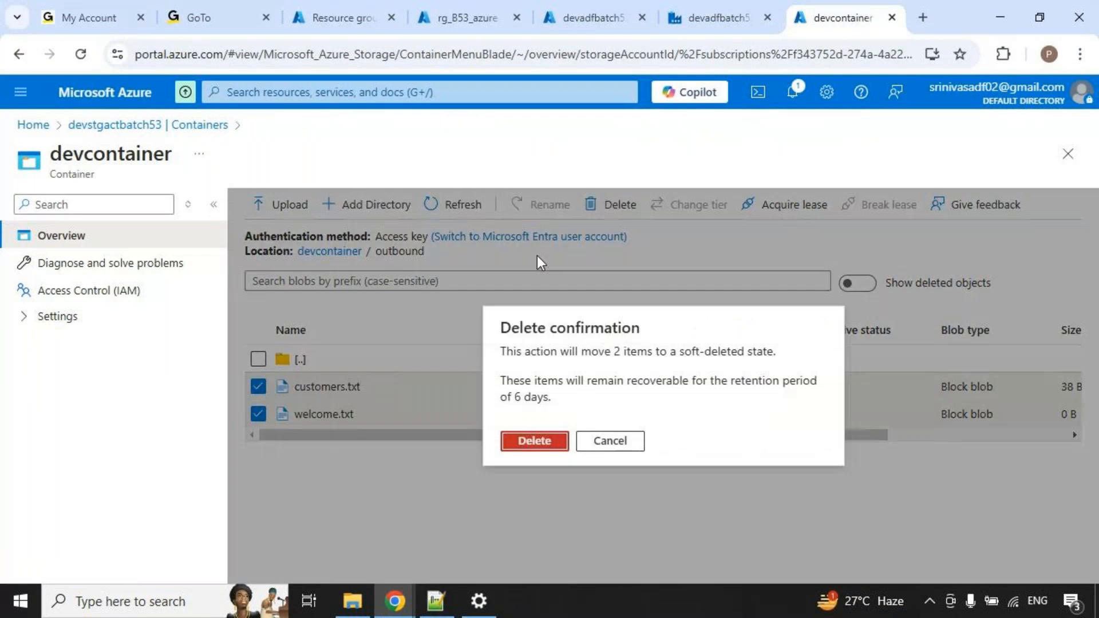
left_click(532, 441)
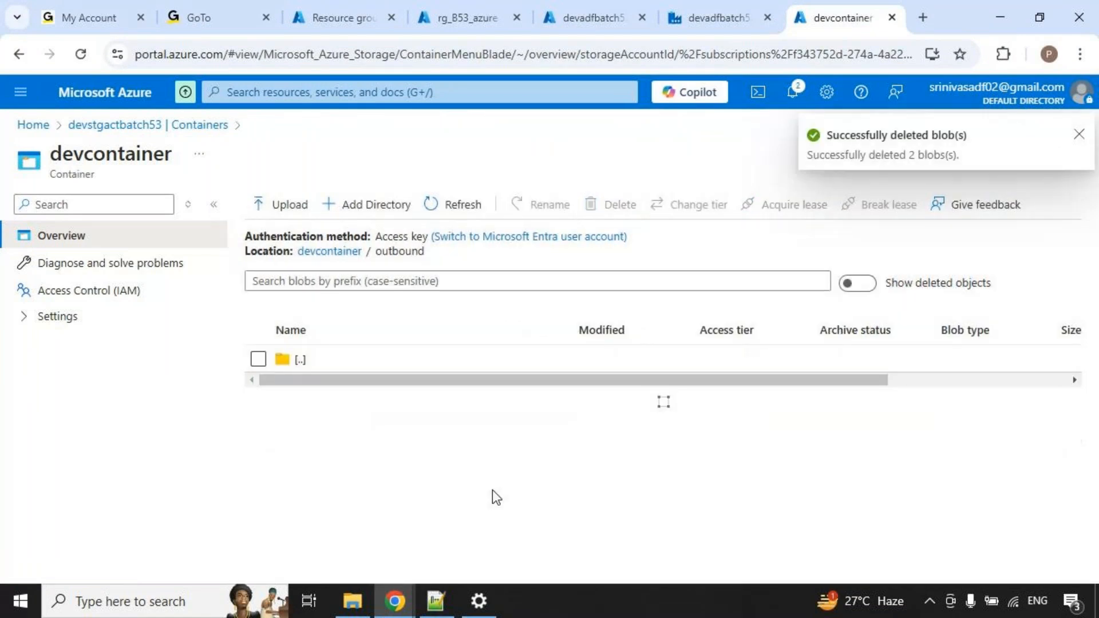
Review the inbound and outbound folders of devcontainer, marking the outbound folder with an annotation box.
left_click(342, 252)
left_click(306, 360)
mouse_move(274, 374)
left_mouse_down()
mouse_move(371, 405)
mouse_move(446, 360)
left_mouse_up()
left_click(330, 252)
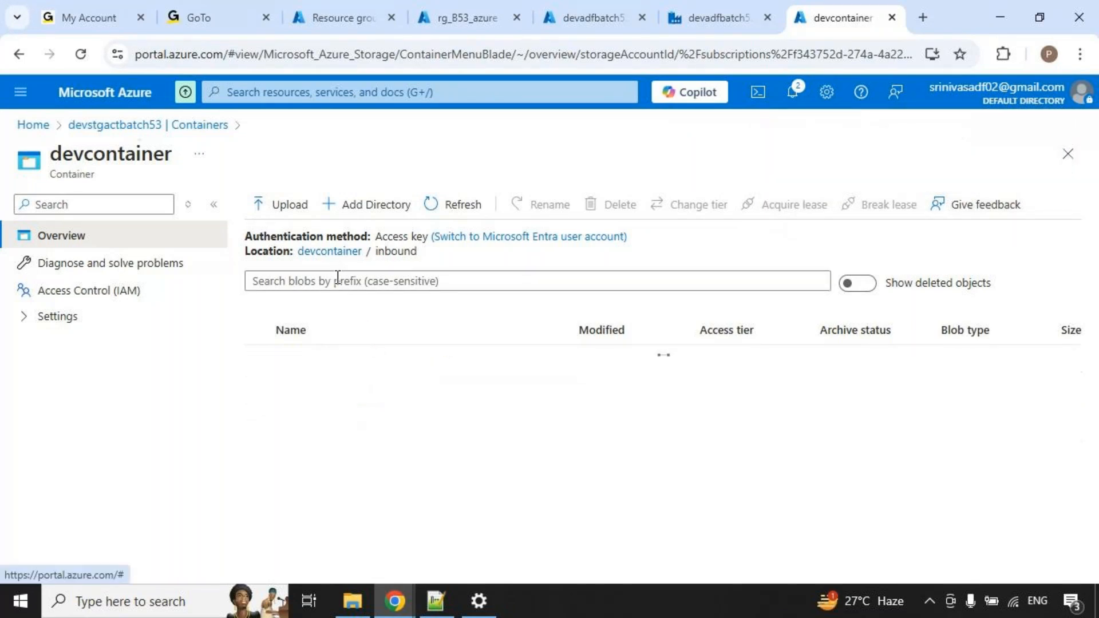
left_click_drag(285, 369, 349, 406)
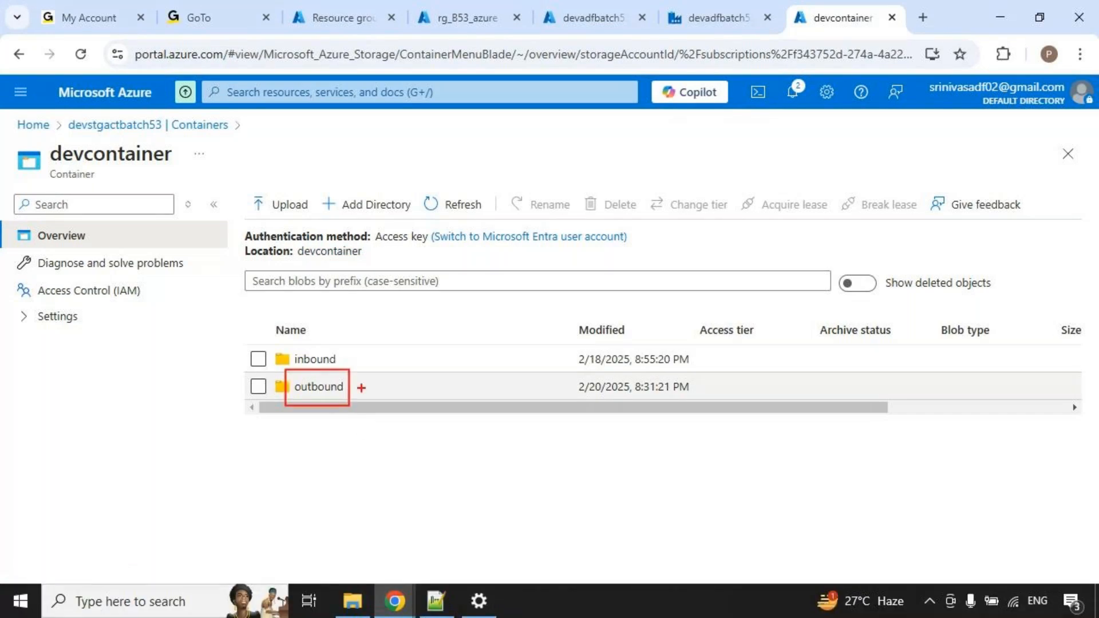
left_click(334, 394)
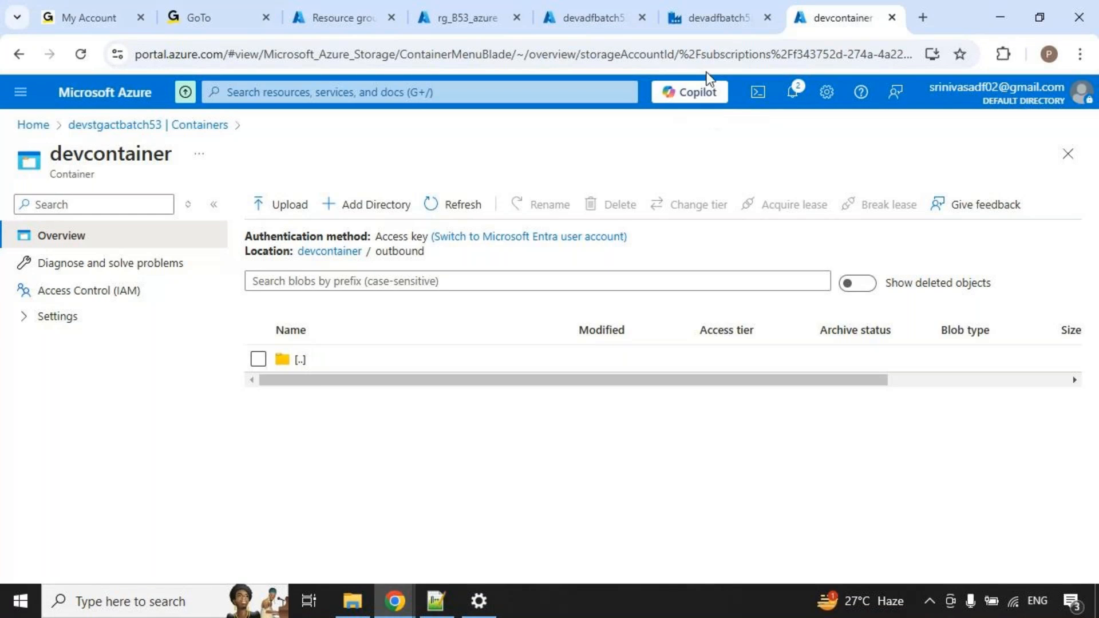
Return to Data Factory Studio, expand the list of pipelines and create a new pipeline.
left_click(717, 19)
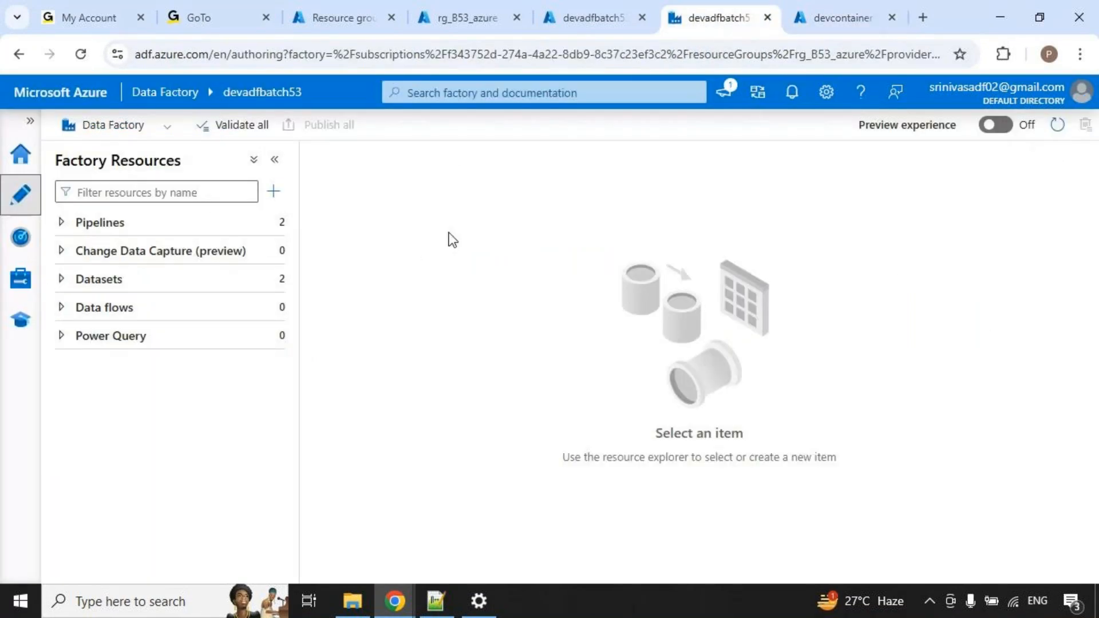
left_click(275, 228)
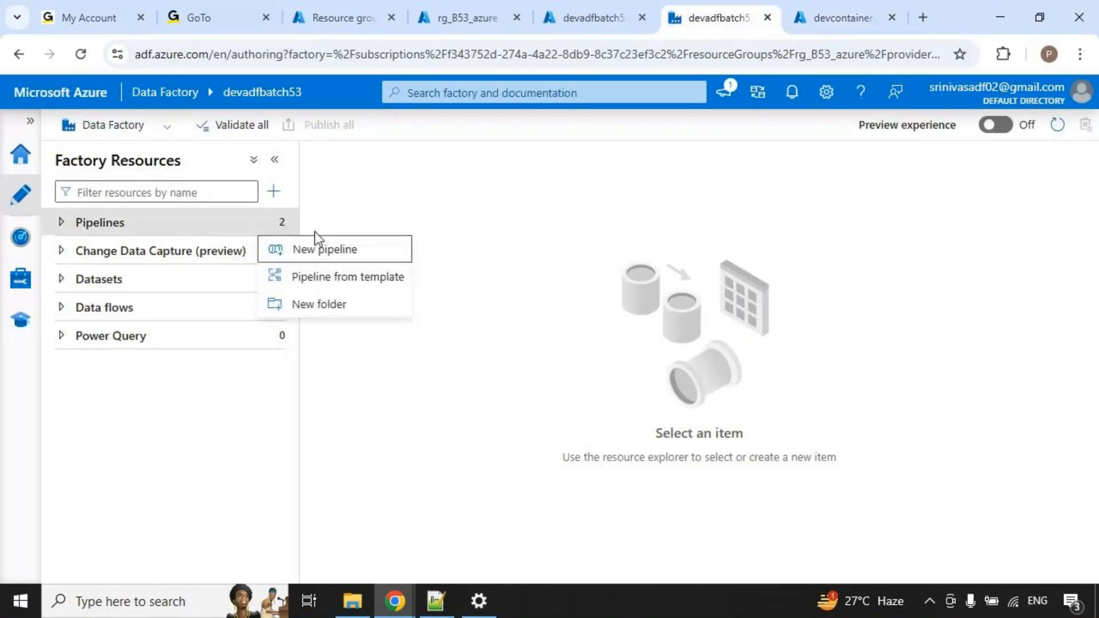
left_click(168, 229)
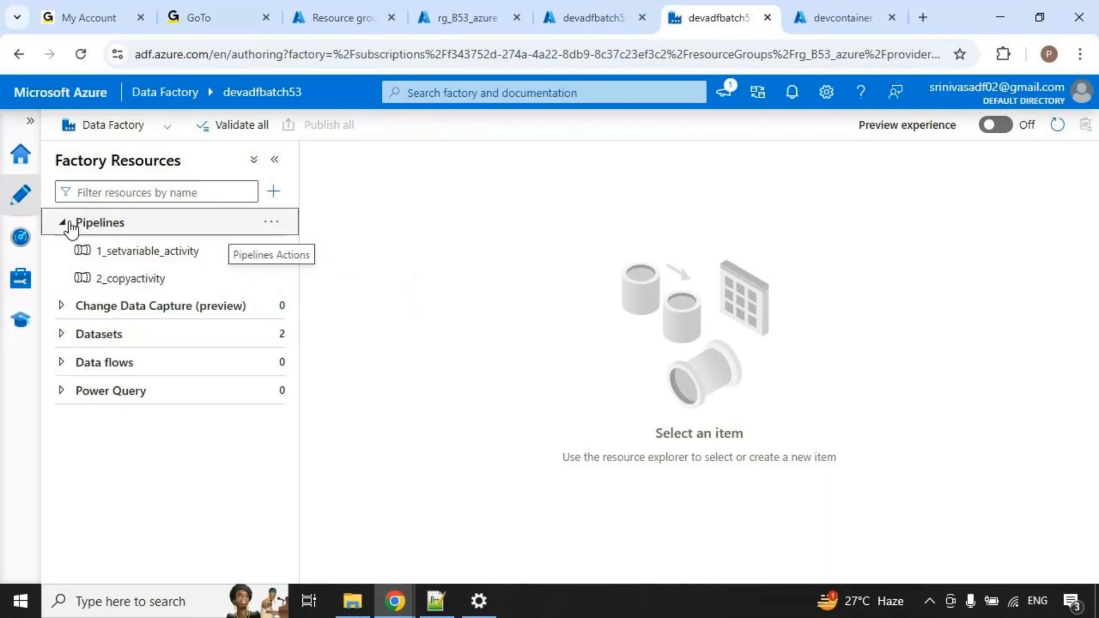
left_click(281, 227)
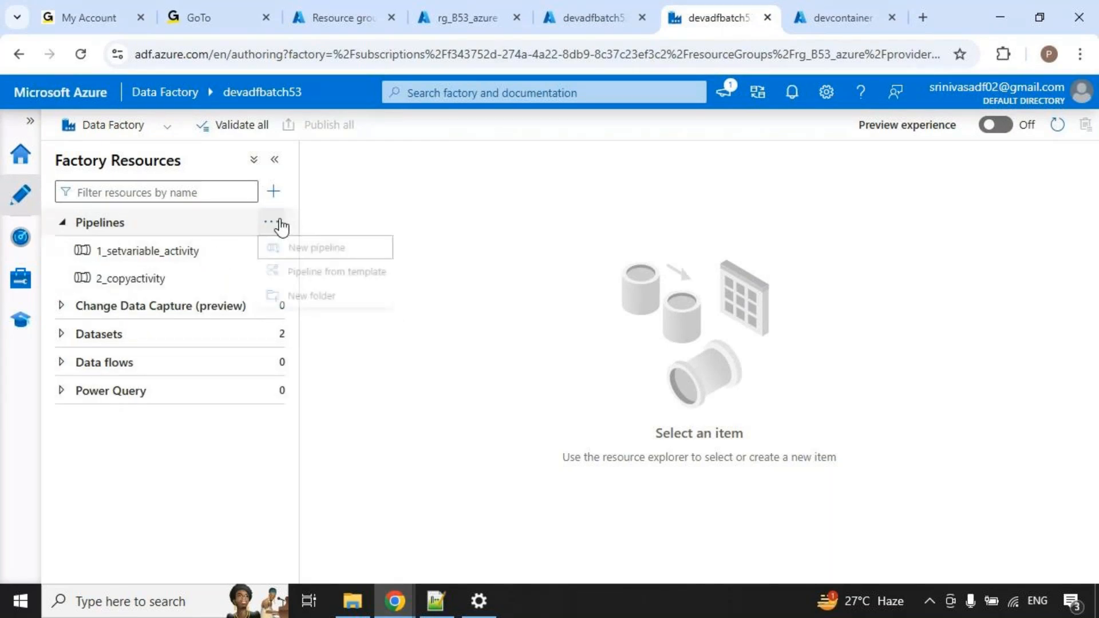
left_click(340, 249)
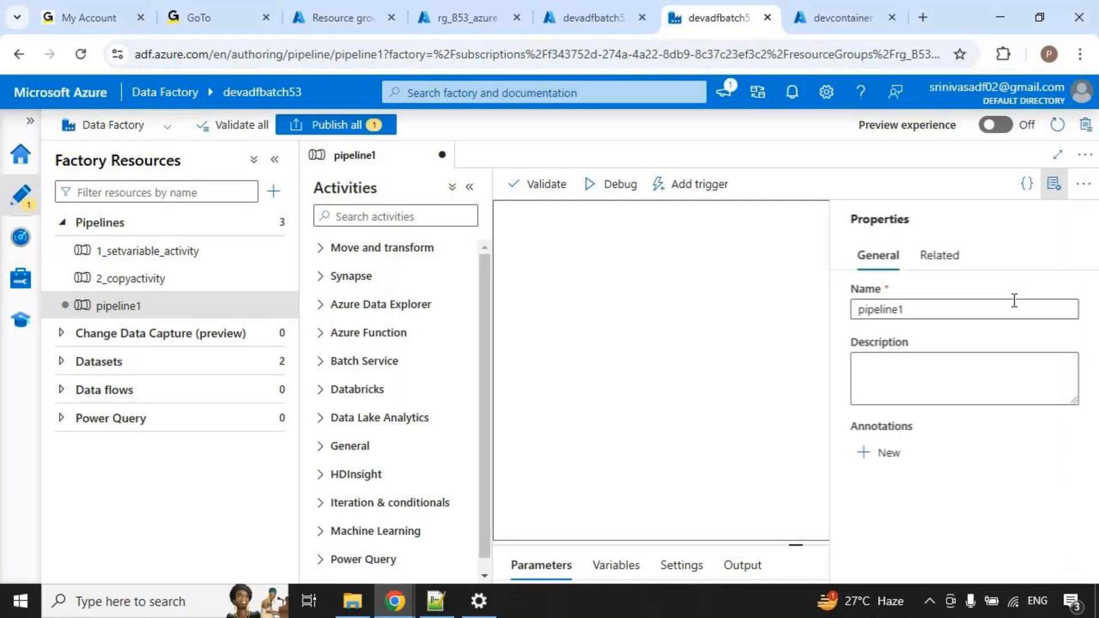
Name the new pipeline 3_copyactivity and hide its properties.
double_click(919, 310)
type("3")
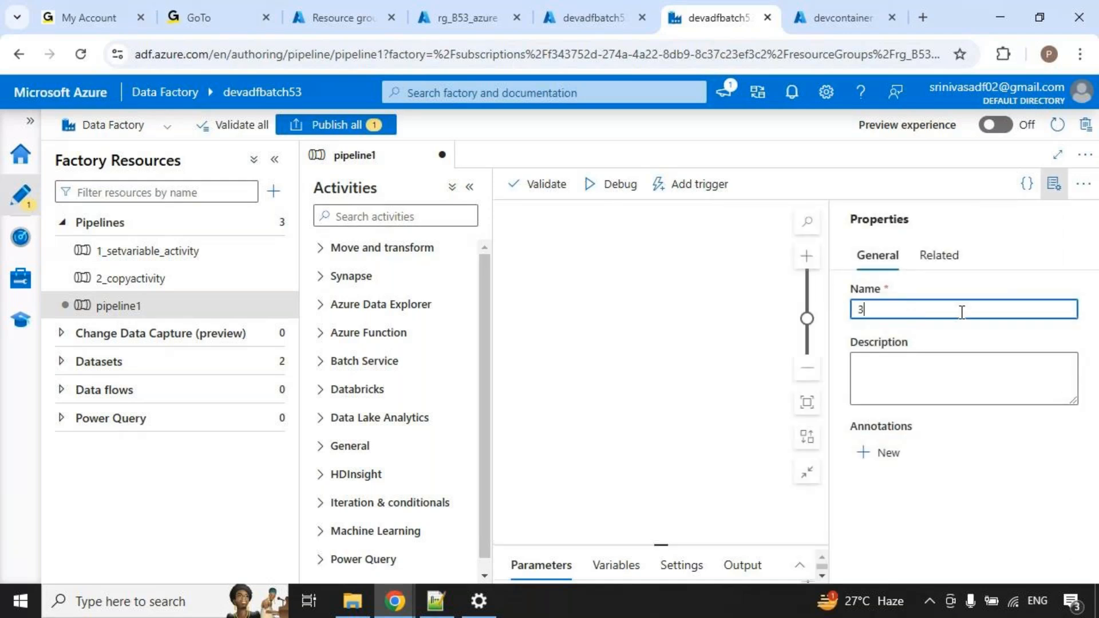
type("_copyactivity")
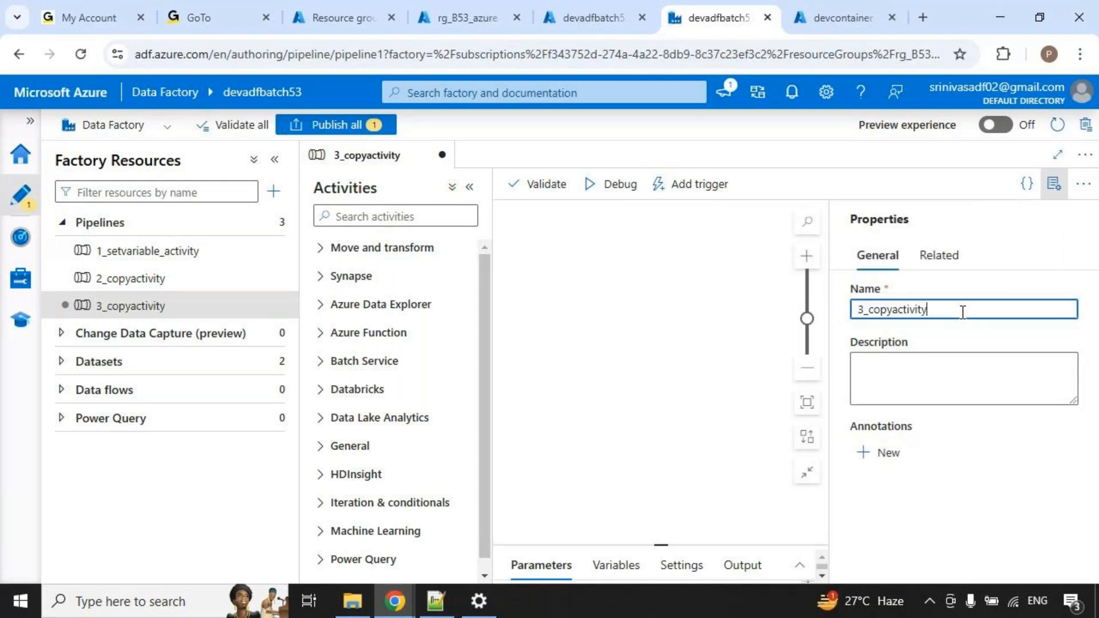
left_click(1054, 184)
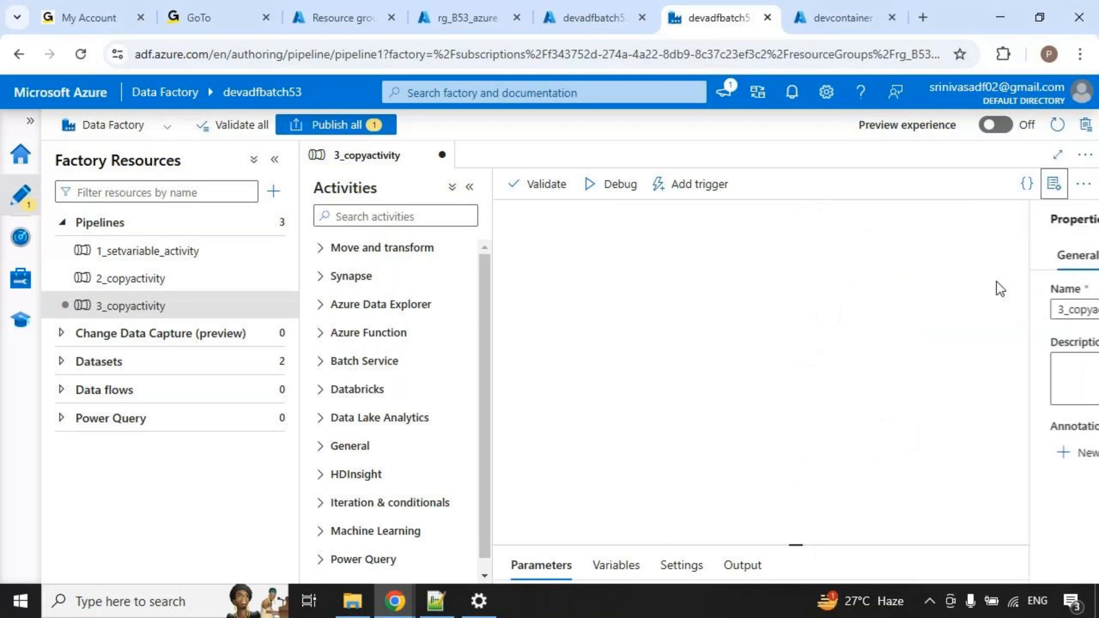
Enlarge the configuration pane below the pipeline canvas and temporarily mark 3_copyactivity in the pipelines list with an annotation box.
left_click_drag(795, 562, 817, 407)
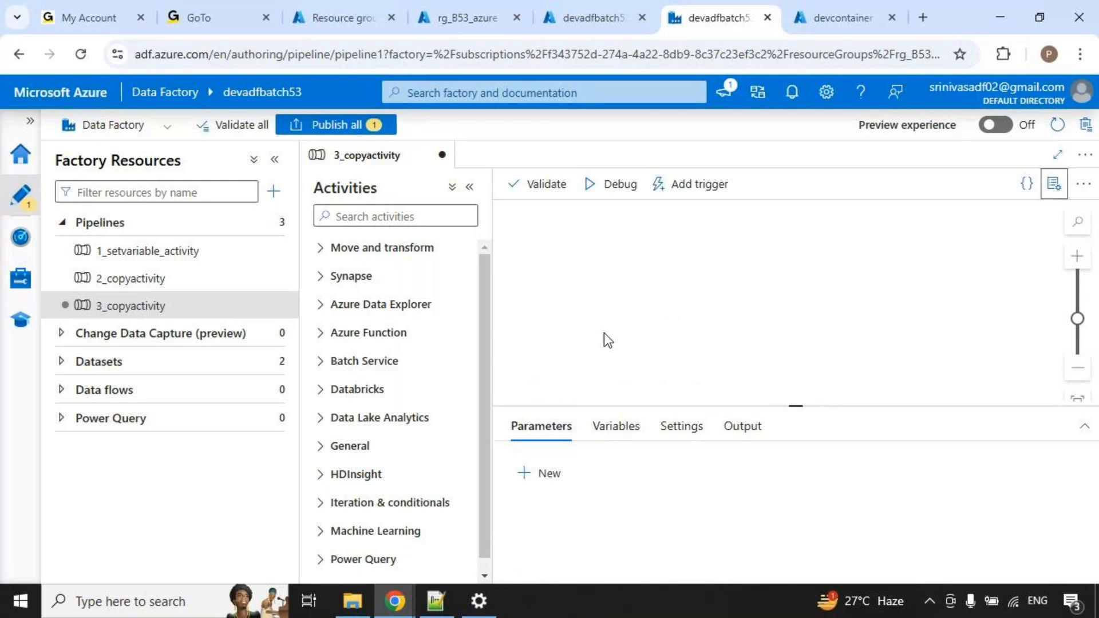
left_click_drag(81, 295, 175, 319)
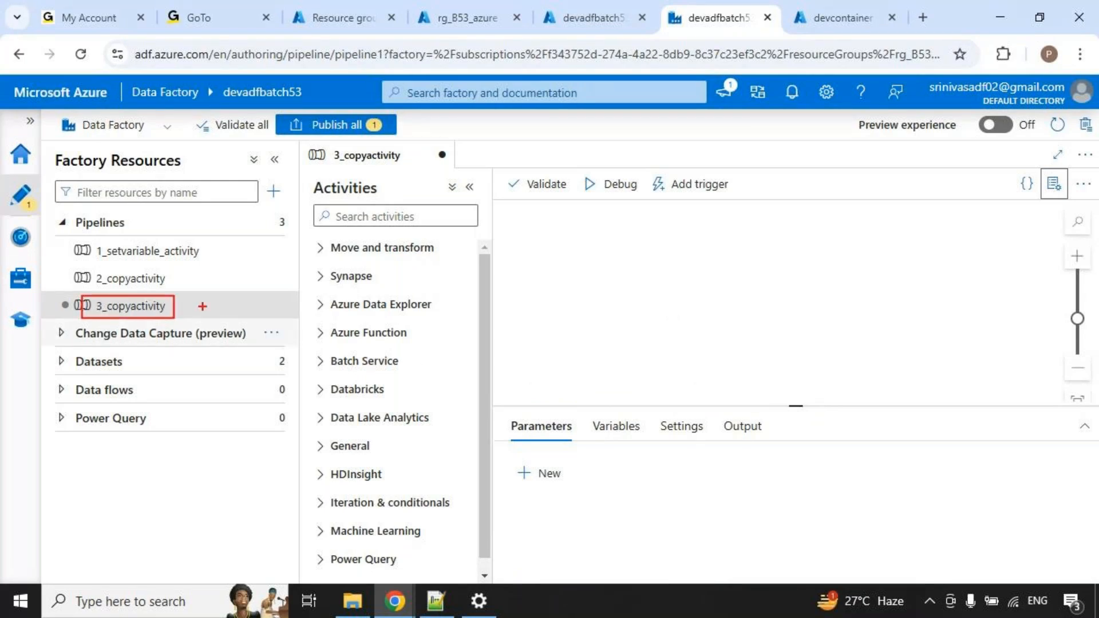
key("Escape")
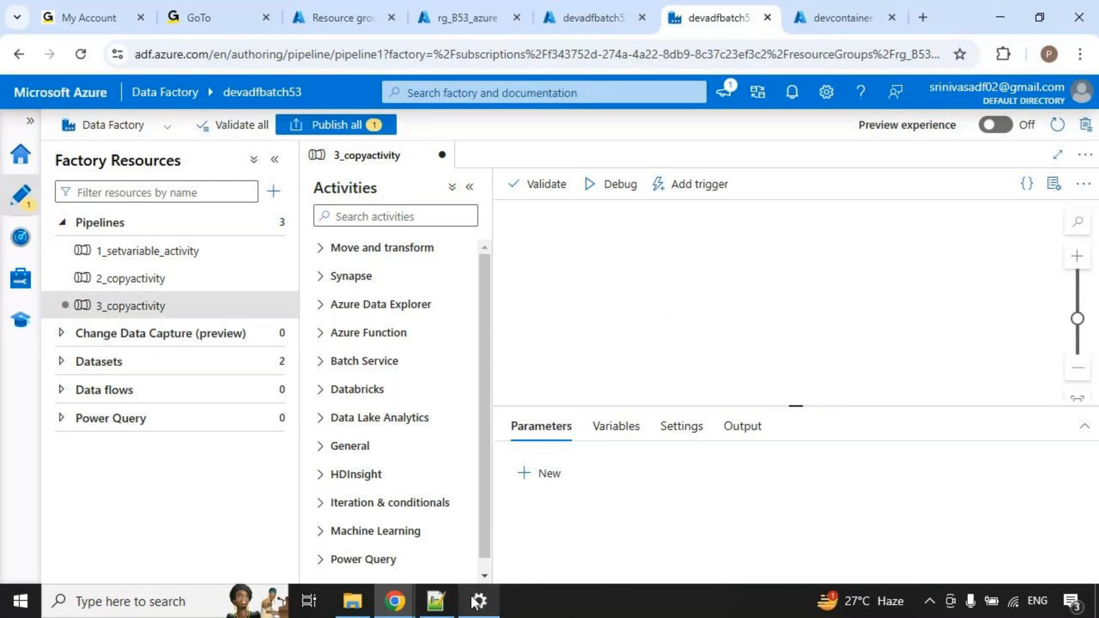
Switch to File Explorer and open the folder B53-ADE-ADF-2025(17thFeb)(8.00PM-9.00PM) inside PVR Cloud Tech.
left_click(292, 515)
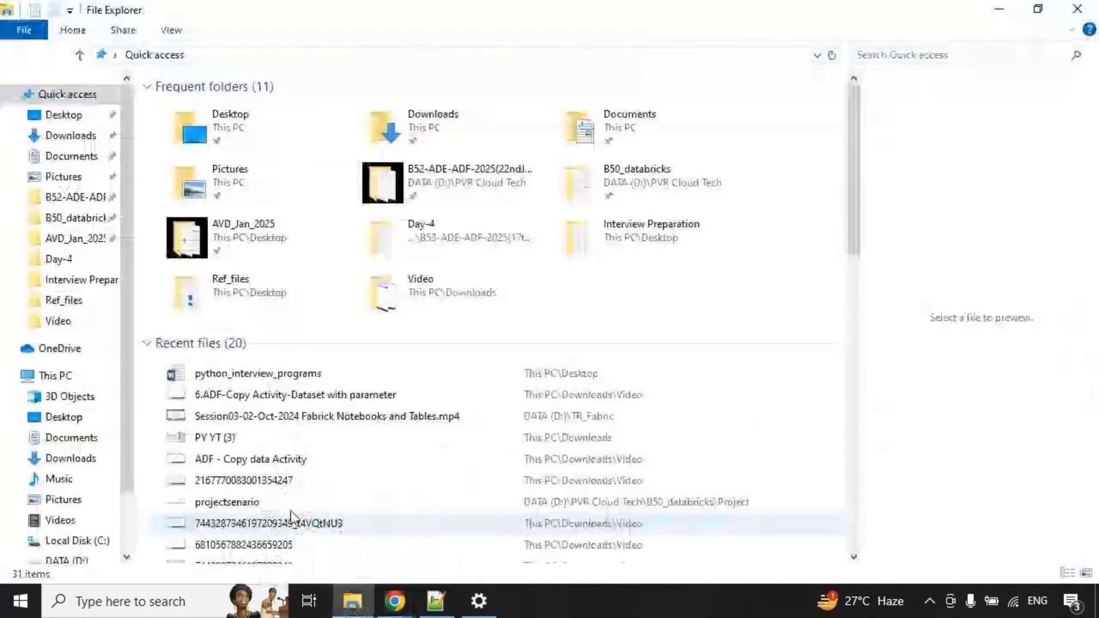
left_click(67, 205)
key("alt+Up")
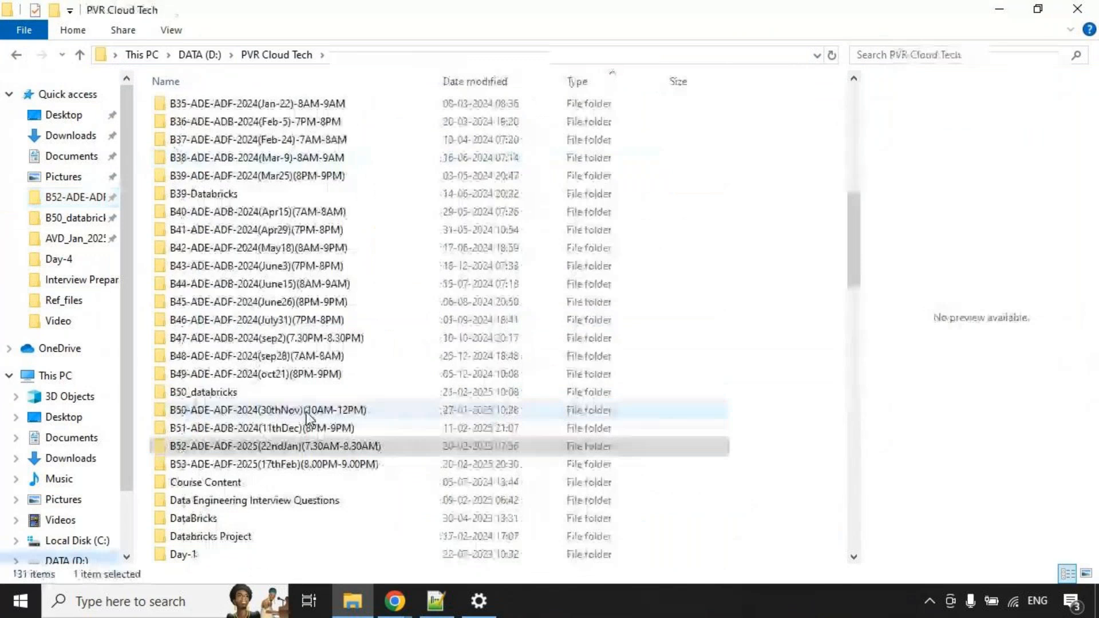
scroll(308, 416, "down", 1)
left_click(211, 413)
double_click(212, 413)
Create a new folder named Day-5 in the B53 batch folder.
right_click(465, 294)
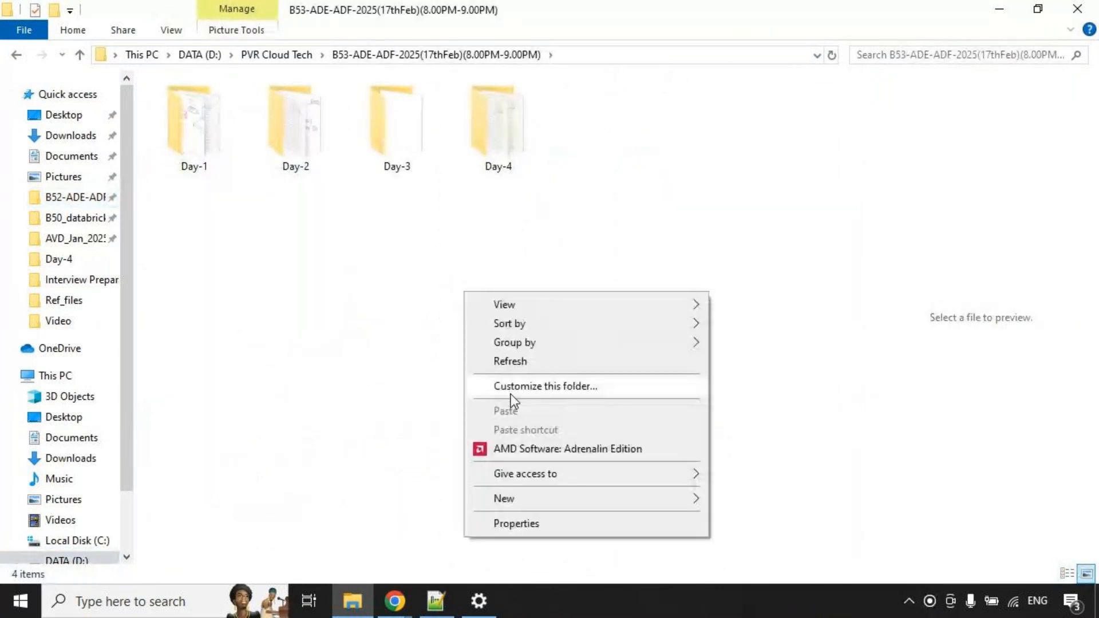
mouse_move(558, 495)
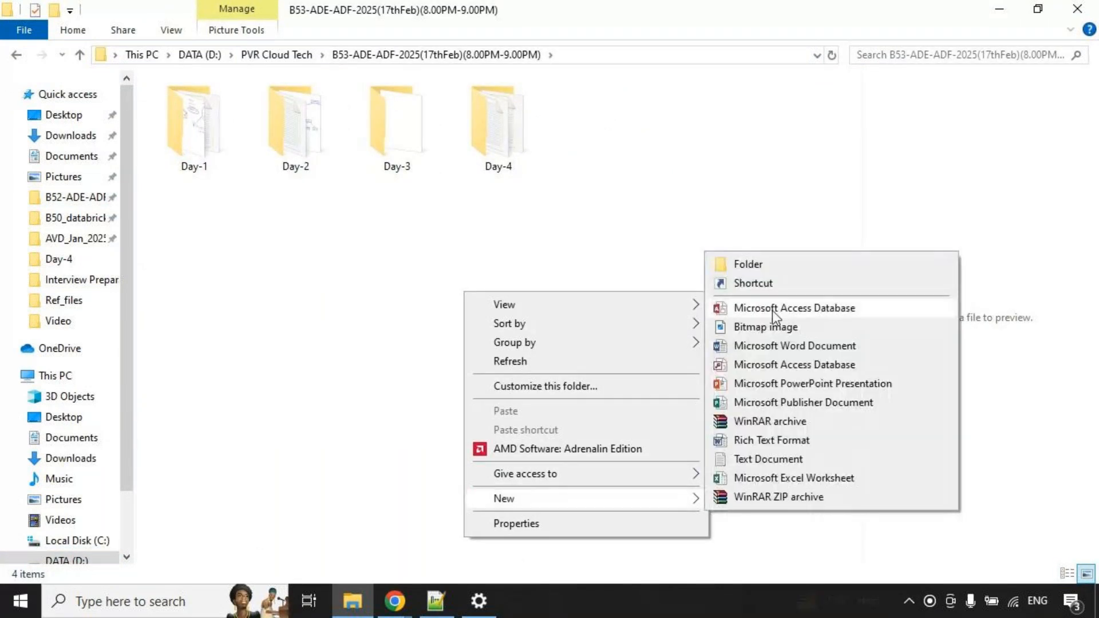
left_click(749, 264)
type("Day-5")
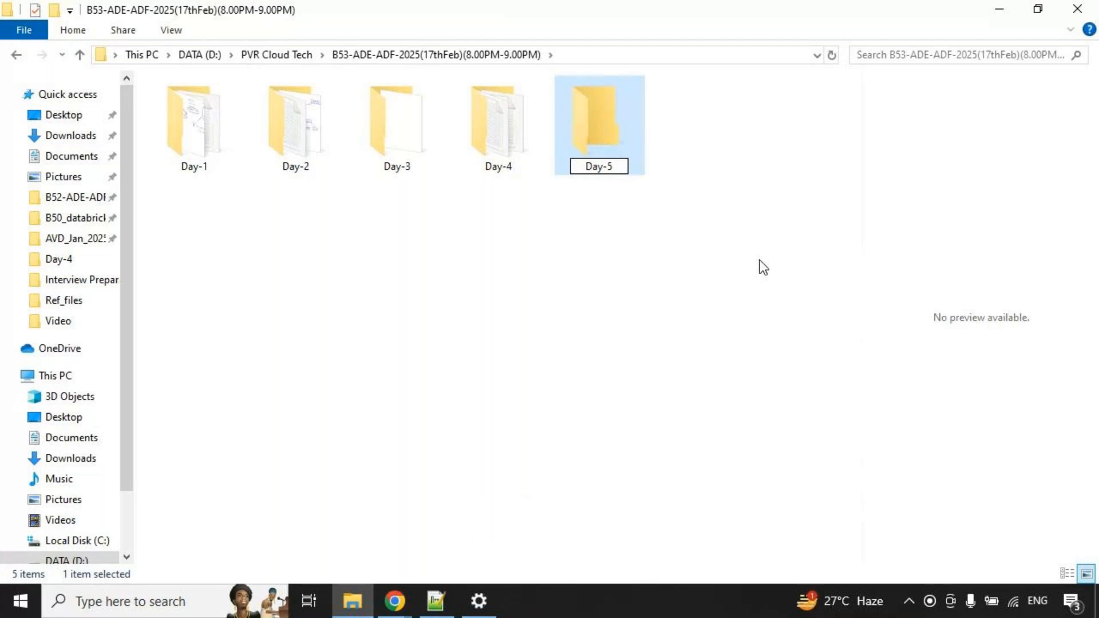
left_click(589, 273)
Open the copyactivity image from the Day-4 folder in Paint.
left_click(510, 162)
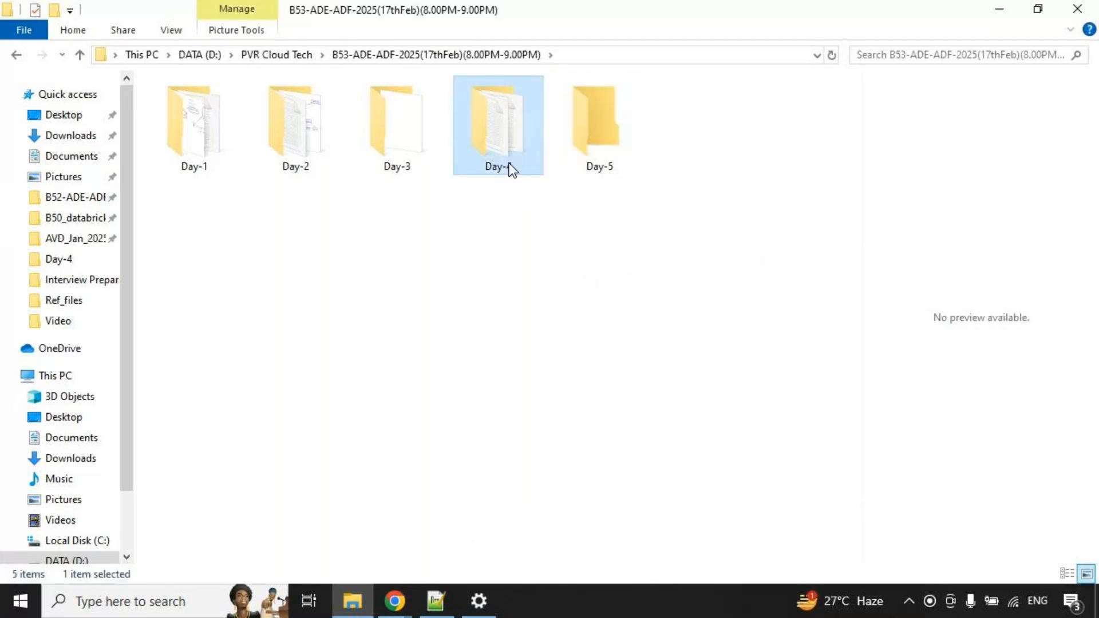
double_click(512, 170)
left_click(209, 152)
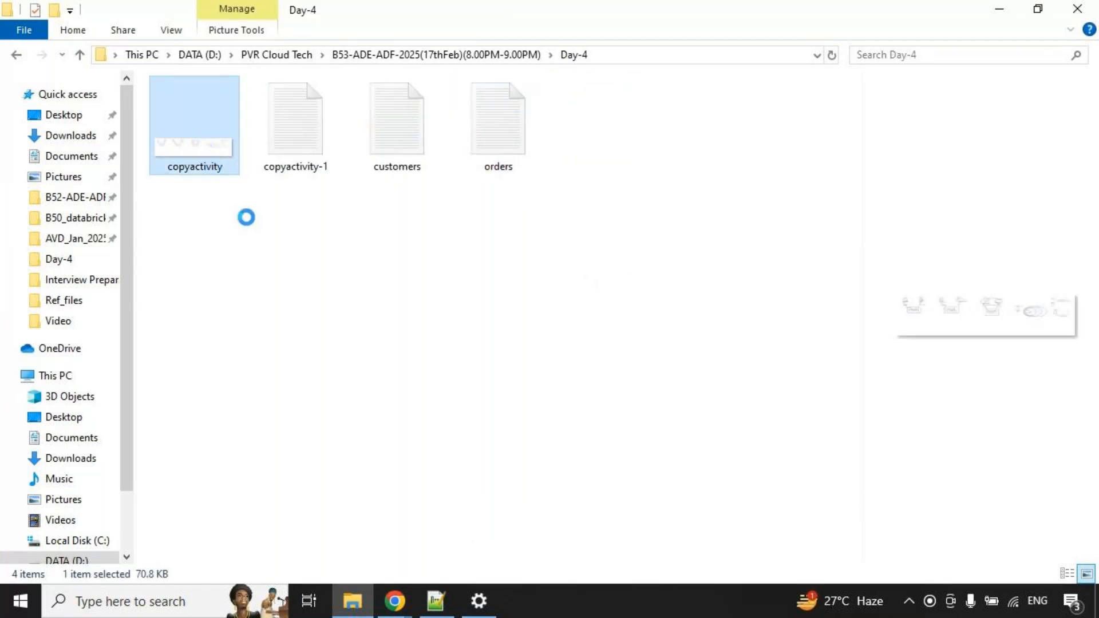
right_click(207, 155)
mouse_move(298, 320)
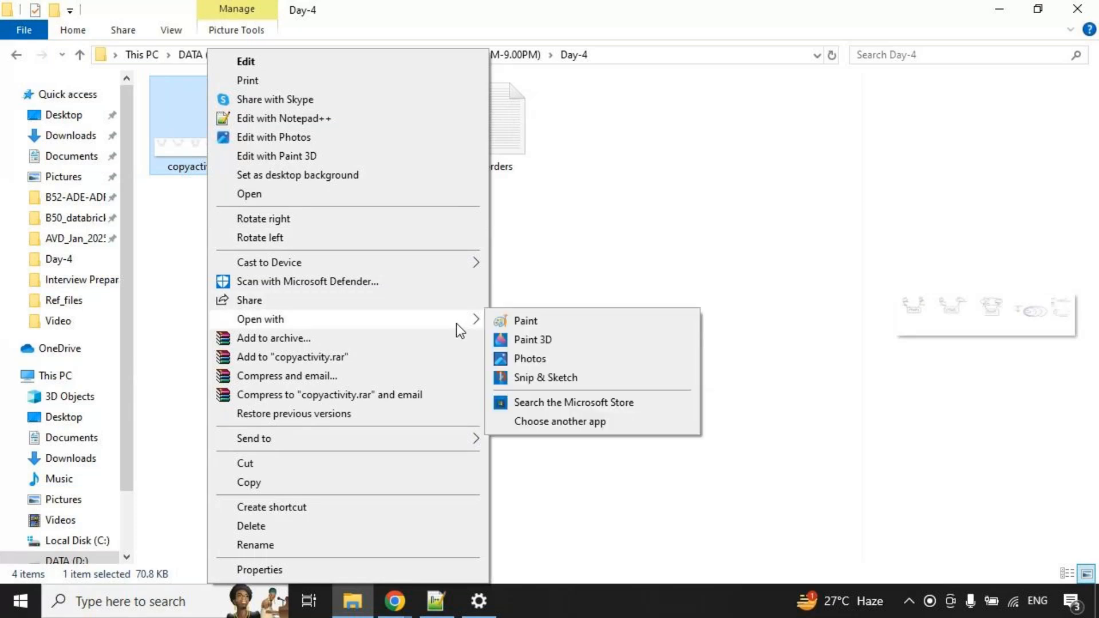
left_click(515, 317)
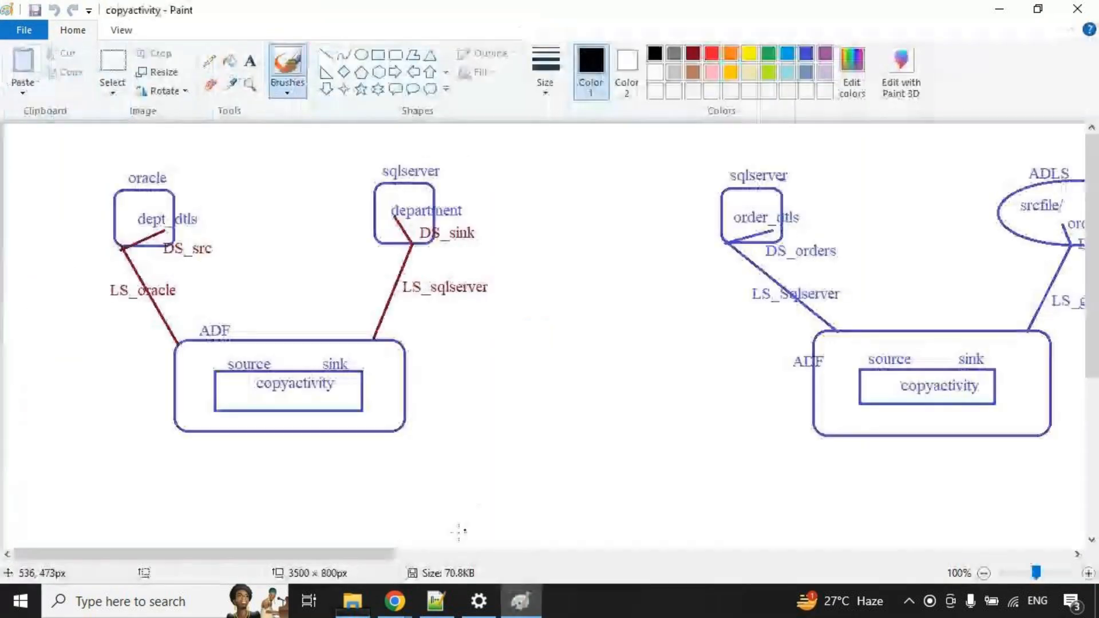
Temporarily mark the Linked service label and the source-side LS_gen2 and DS_inbound lines of the ADLS diagram with annotation strokes.
left_click_drag(360, 555, 846, 527)
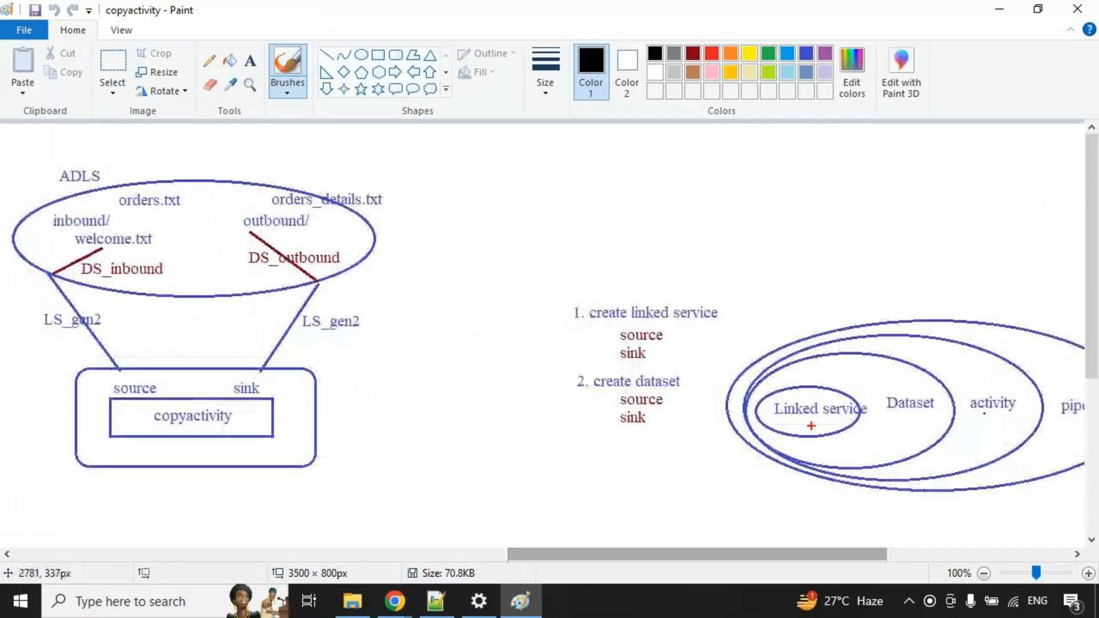
left_click_drag(813, 422, 848, 401)
left_click_drag(119, 366, 50, 297)
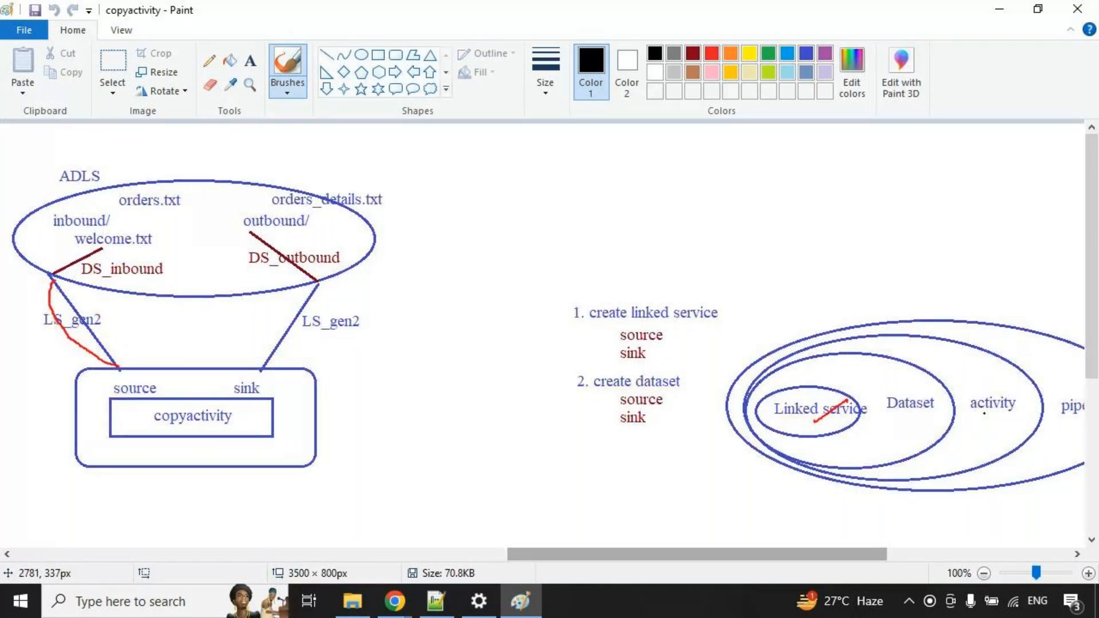
mouse_move(51, 279)
left_mouse_down()
mouse_move(39, 233)
mouse_move(83, 248)
left_mouse_up()
key("ctrl+z")
key("ctrl+z")
key("ctrl+z")
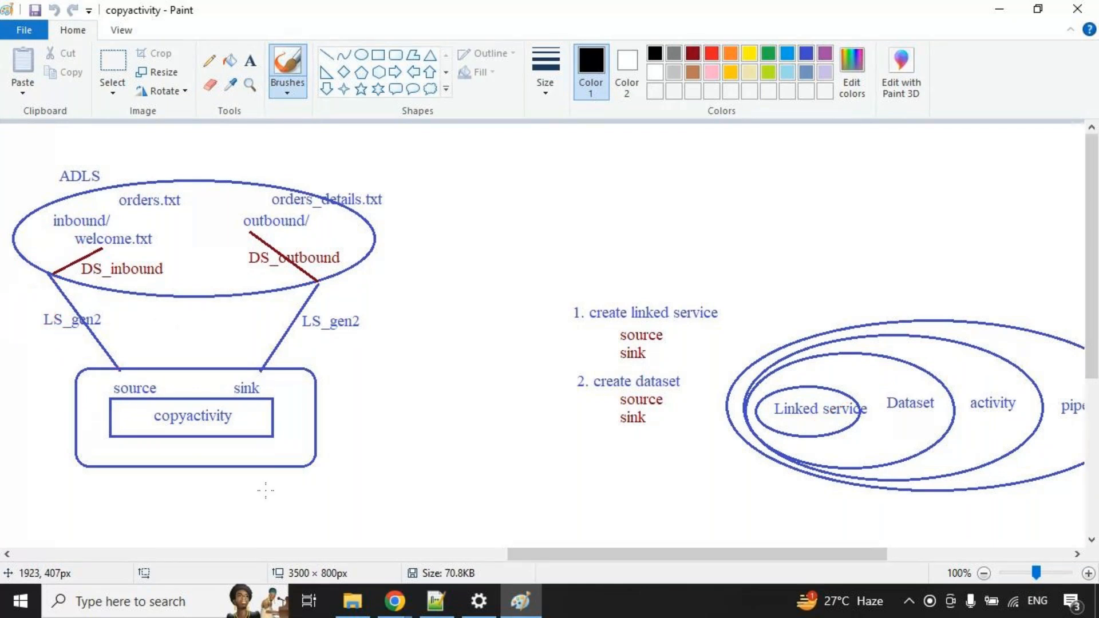
Switch back to Data Factory Studio, open the linked services list and mark LS_gen2 with an annotation box.
mouse_move(395, 601)
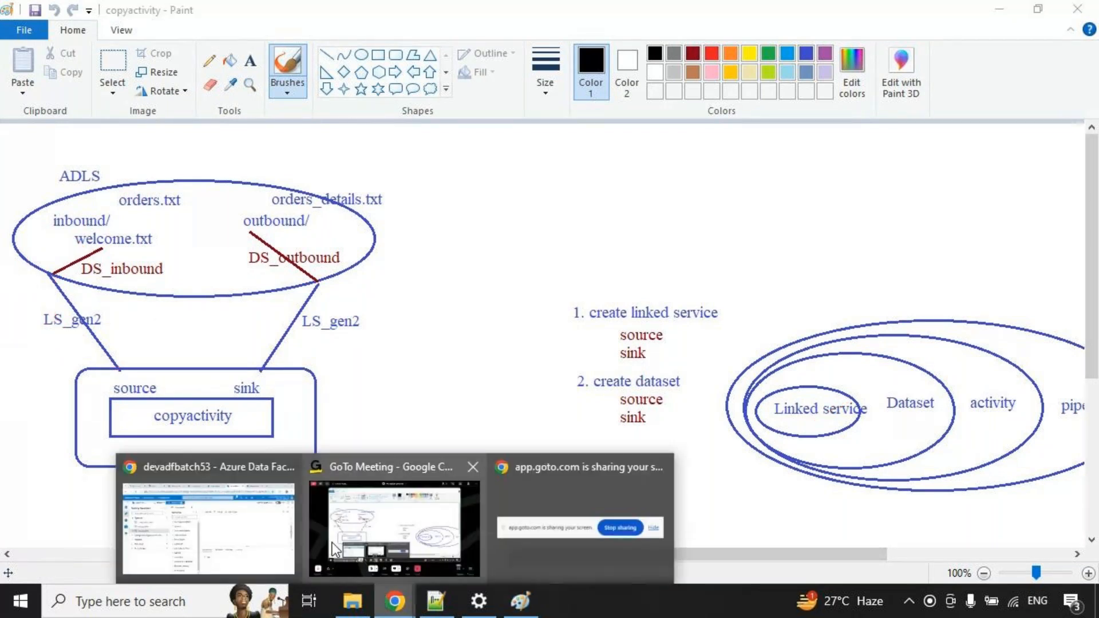
left_click(289, 489)
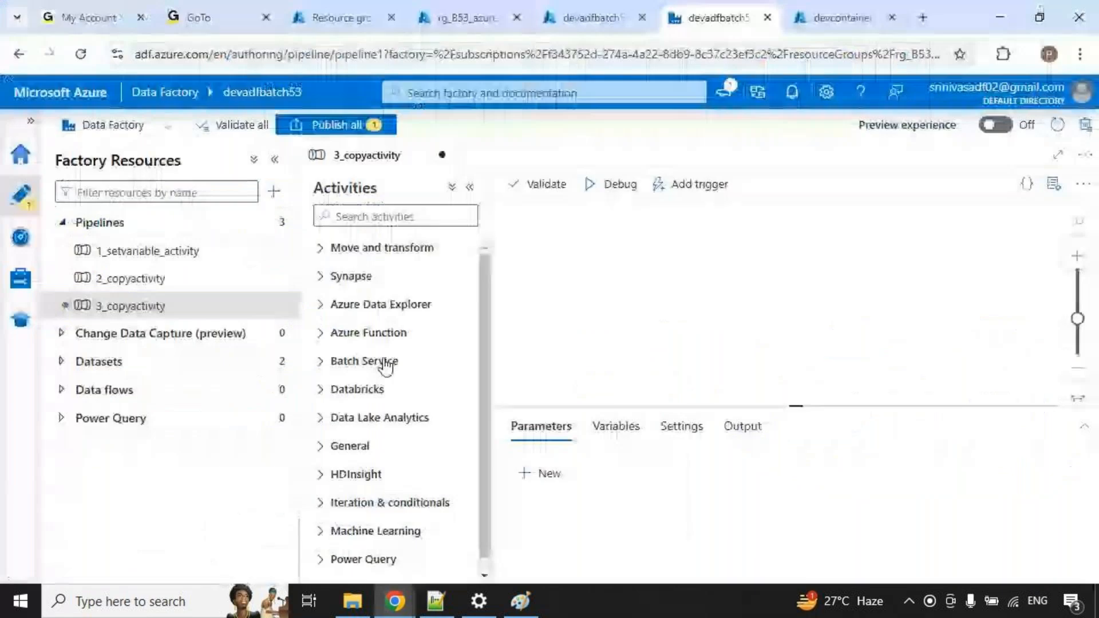
left_click(19, 286)
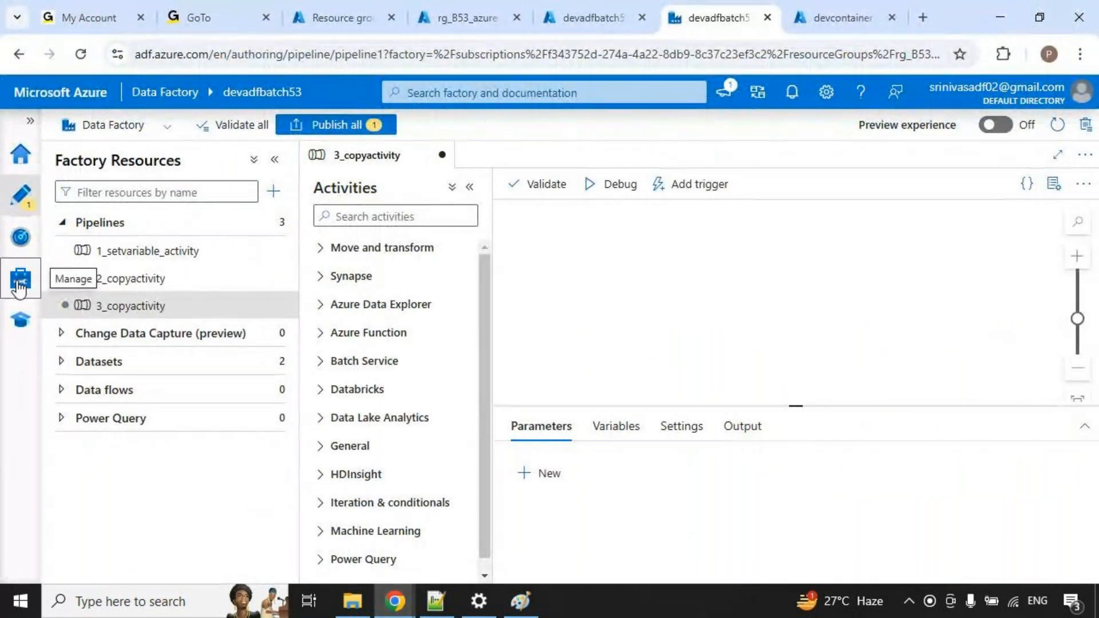
left_click_drag(243, 337, 377, 373)
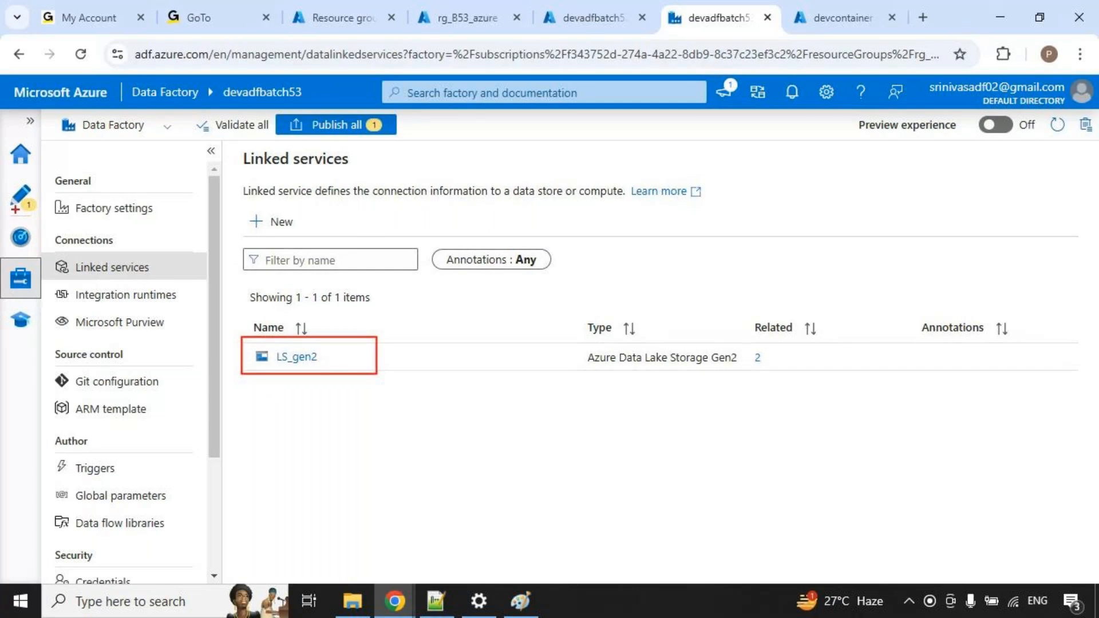
Return to the authoring view with the pipeline properties hidden, and start a new dataset.
left_click(19, 206)
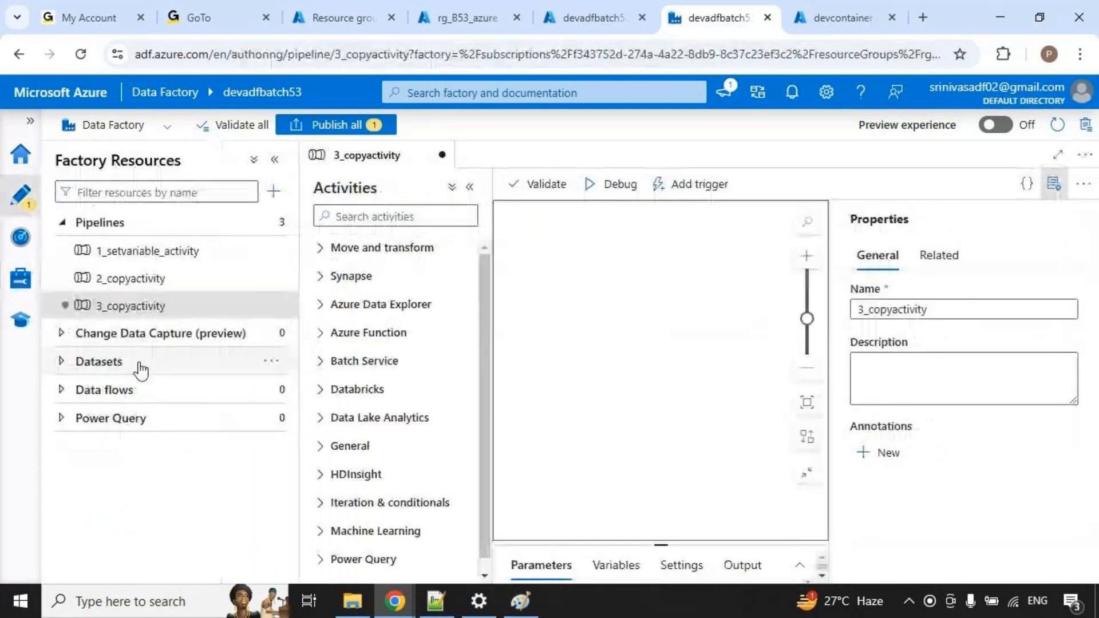
left_click(1054, 183)
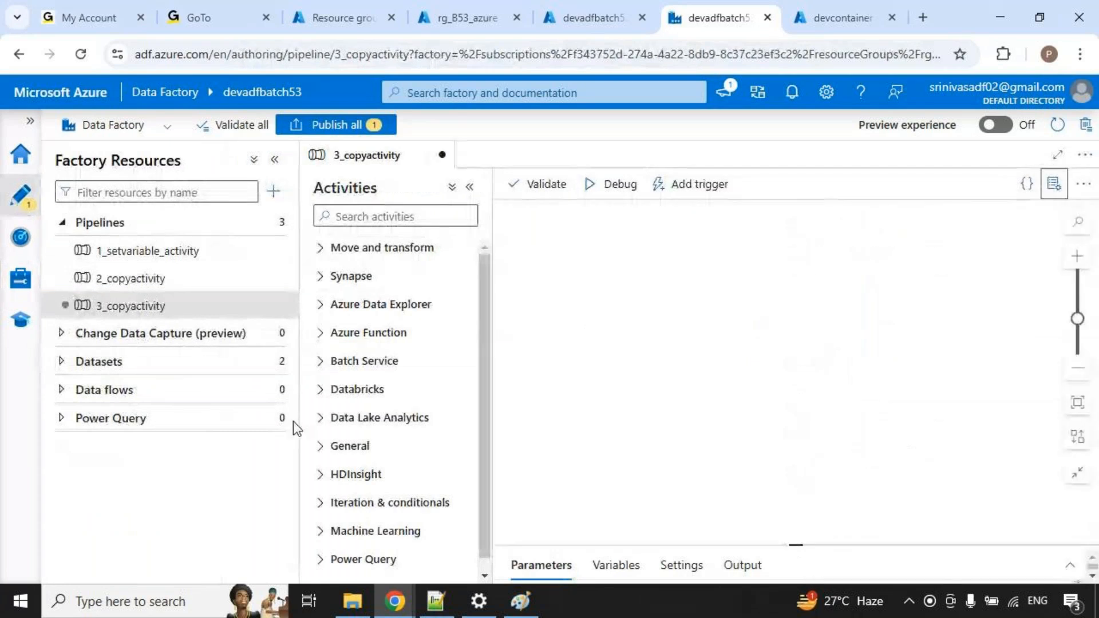
left_click(211, 361)
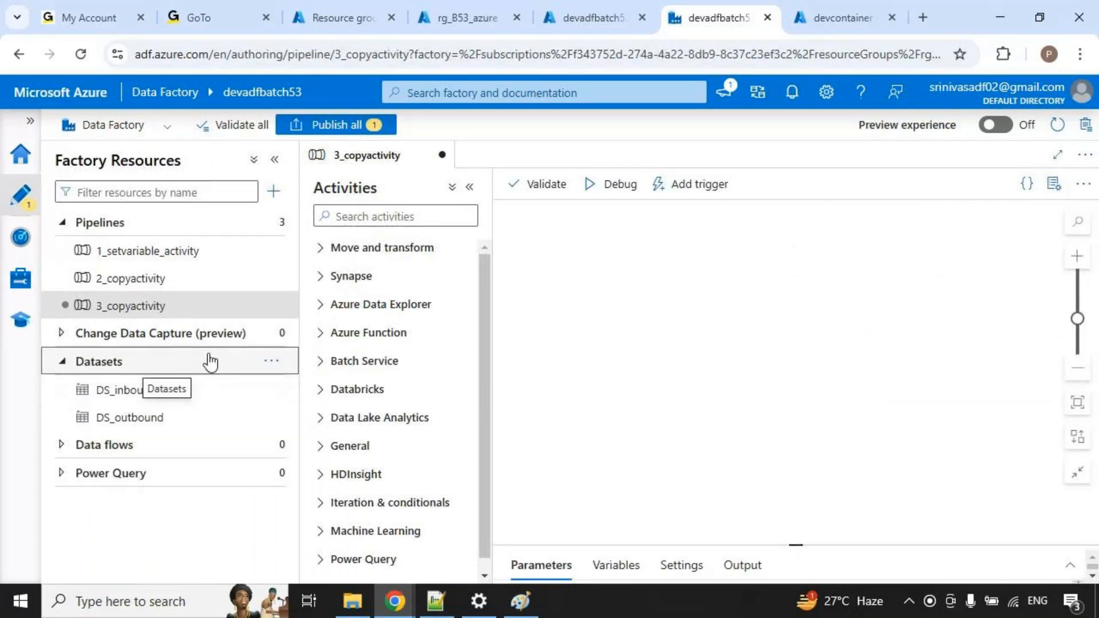
left_click(272, 361)
left_click(344, 388)
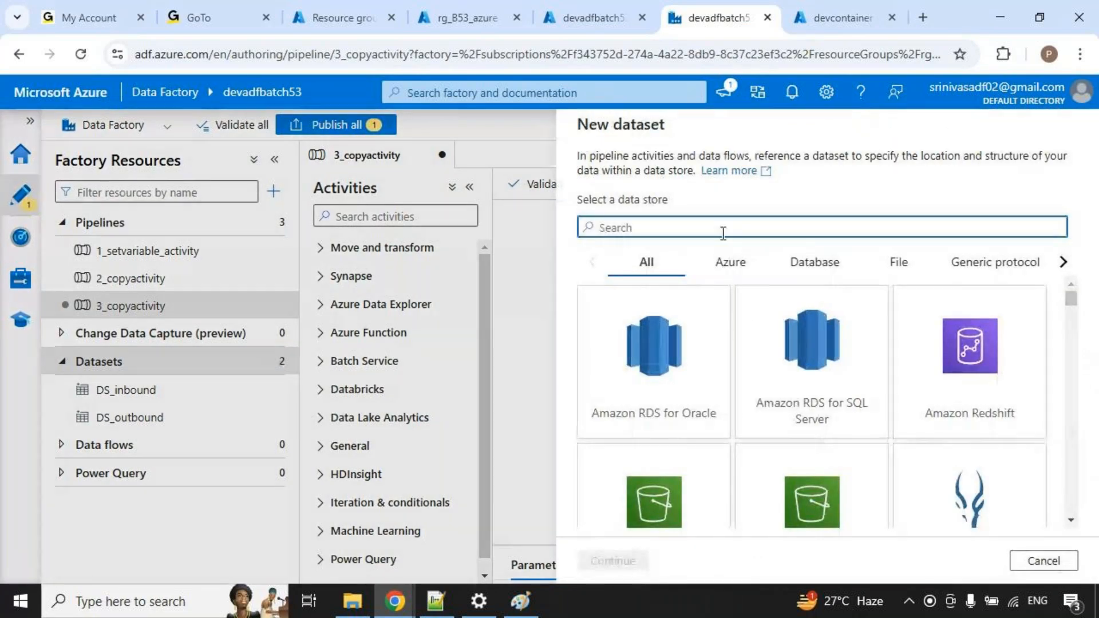
Check the files in the inbound folder of devcontainer in the Azure portal and return to the new dataset.
left_click(822, 23)
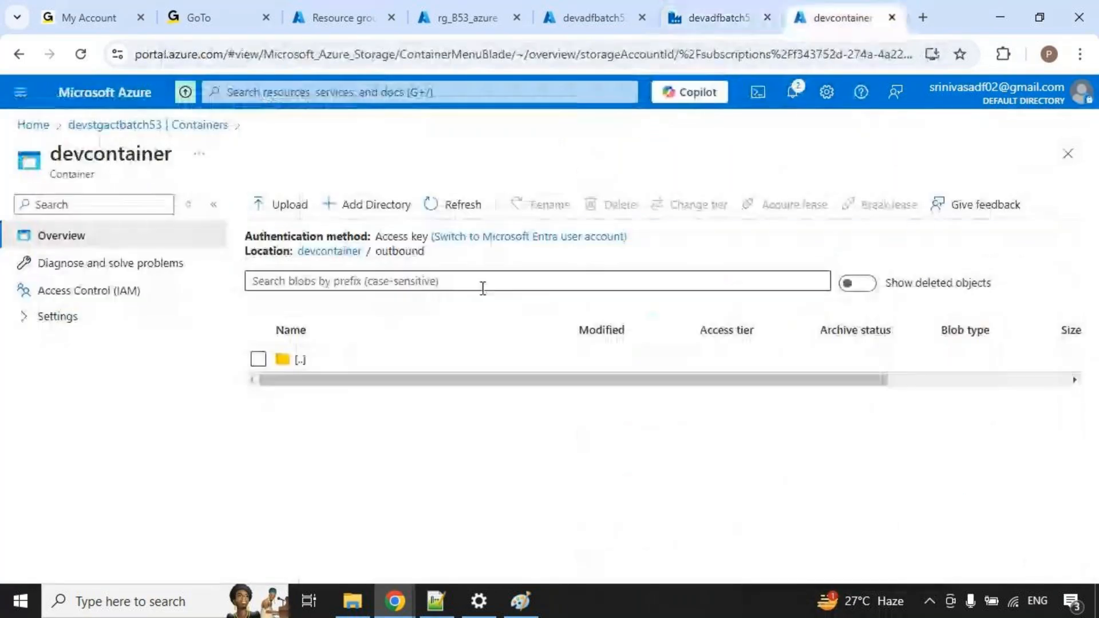
left_click(337, 253)
left_click(312, 361)
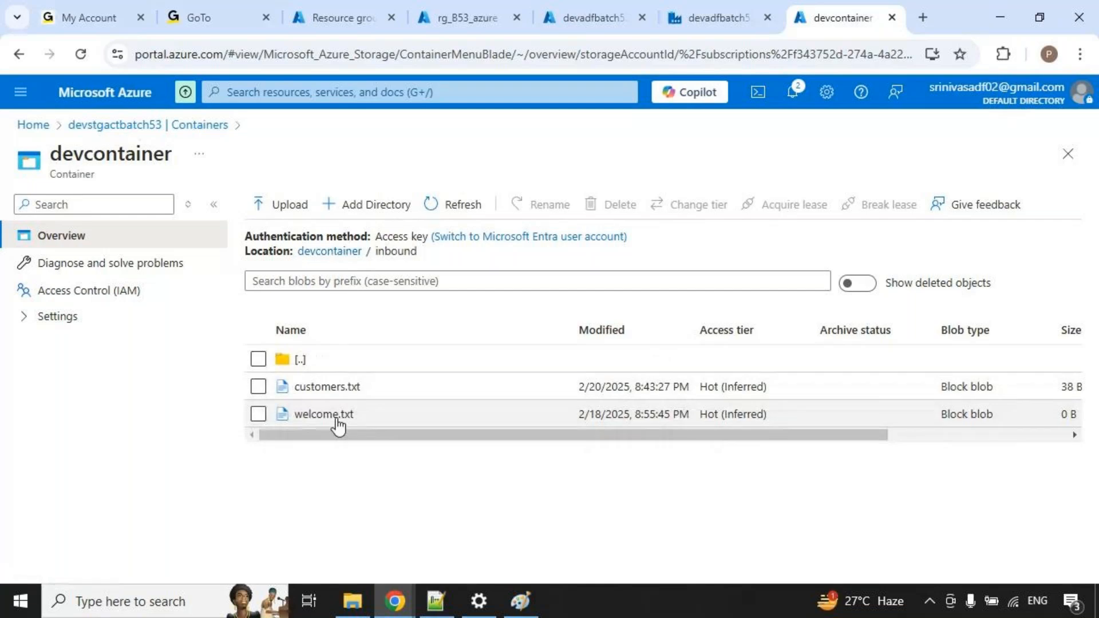
left_click(685, 22)
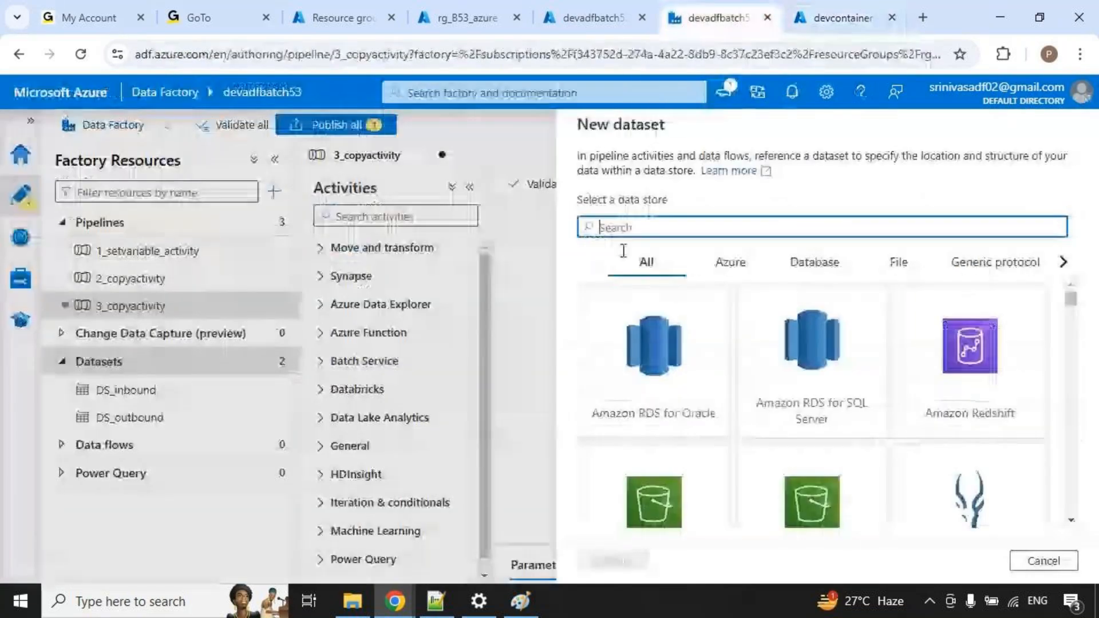
Choose Azure Data Lake Storage Gen2 as the new dataset's data store and Binary as its format.
type("ge")
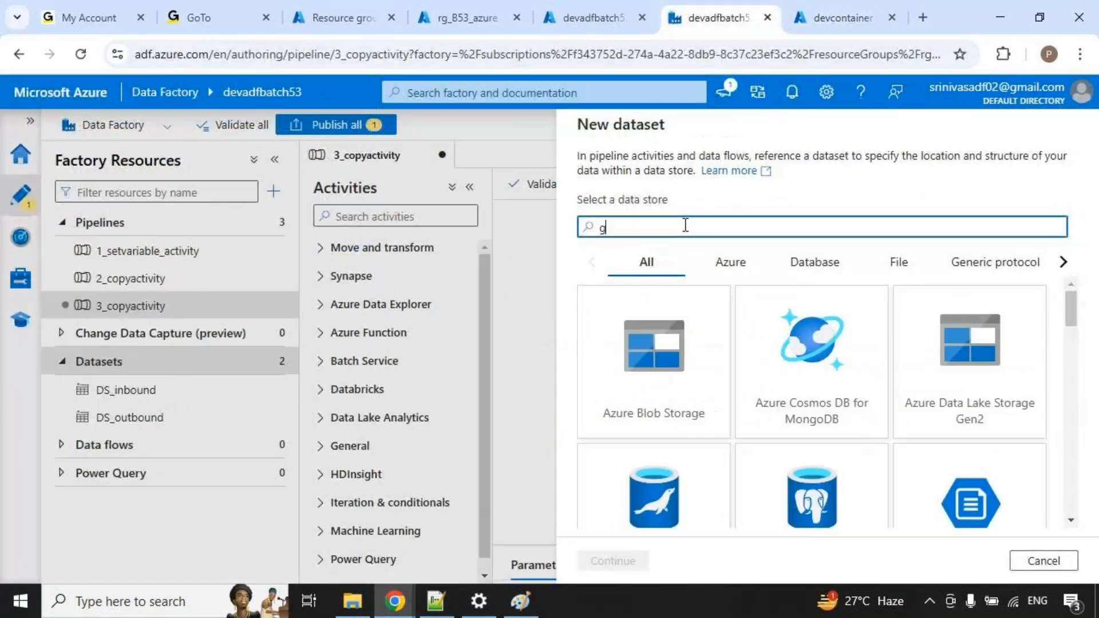
left_click(811, 366)
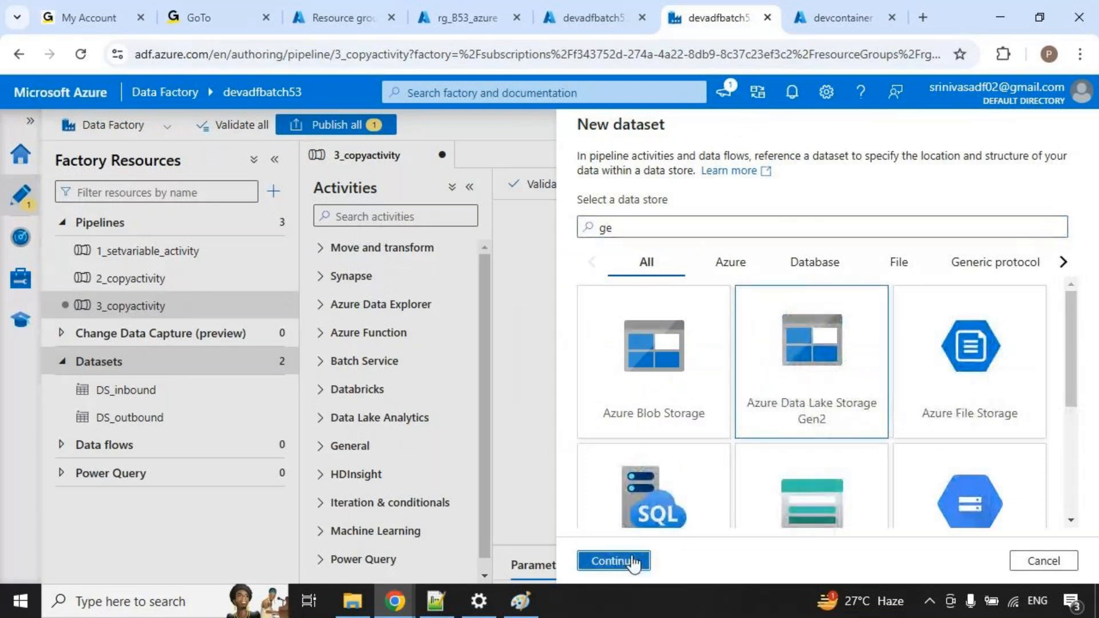
left_click(611, 561)
left_click(779, 265)
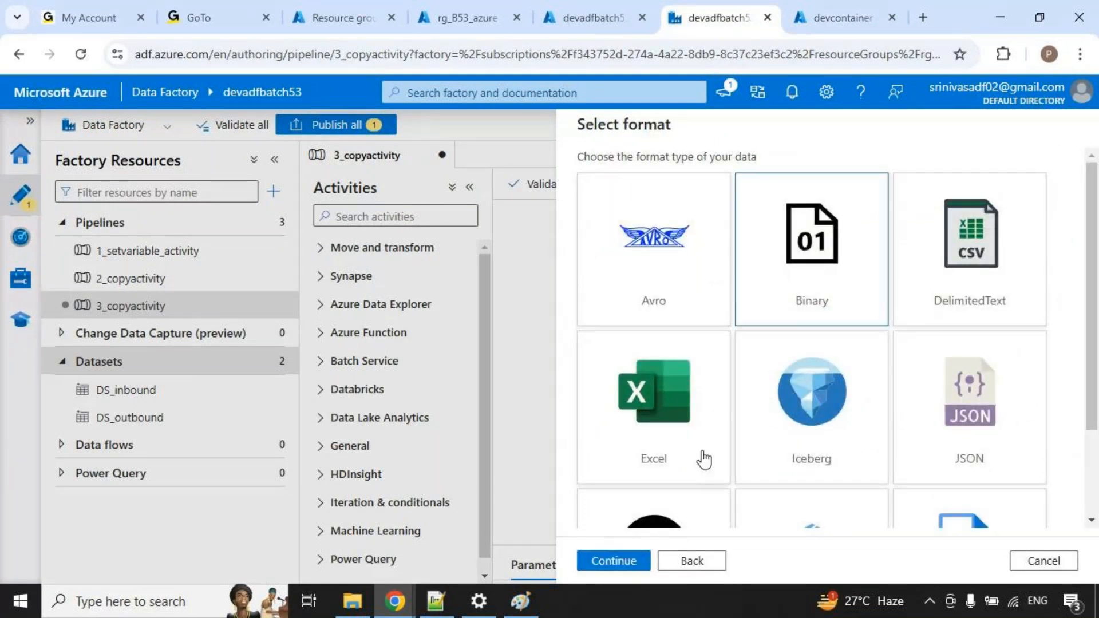
left_click(614, 559)
Name the dataset DS_source and set its linked service to LS_gen2.
left_click(645, 182)
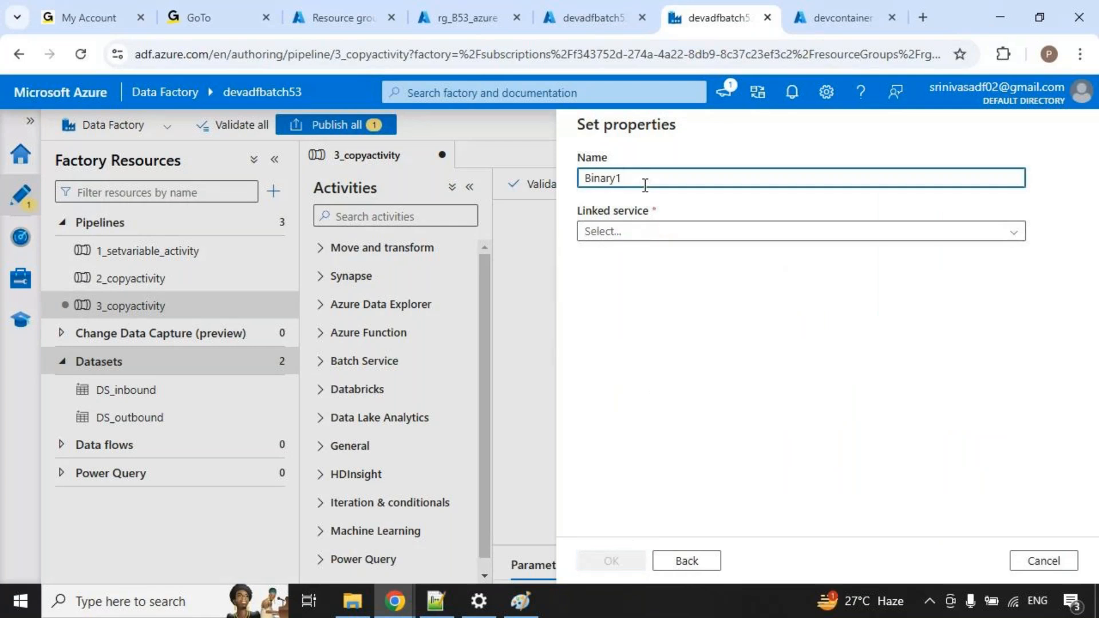
key("BackSpace")
key("BackSpace")
key("BackSpace")
type("D")
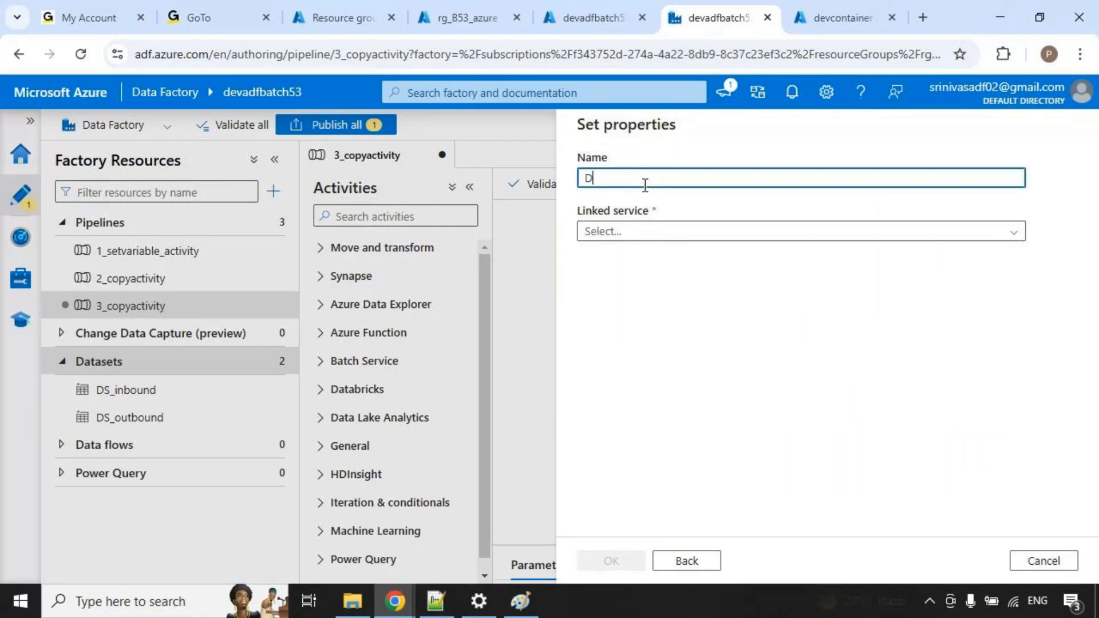
type("S_sourc")
left_click(772, 242)
left_click(646, 325)
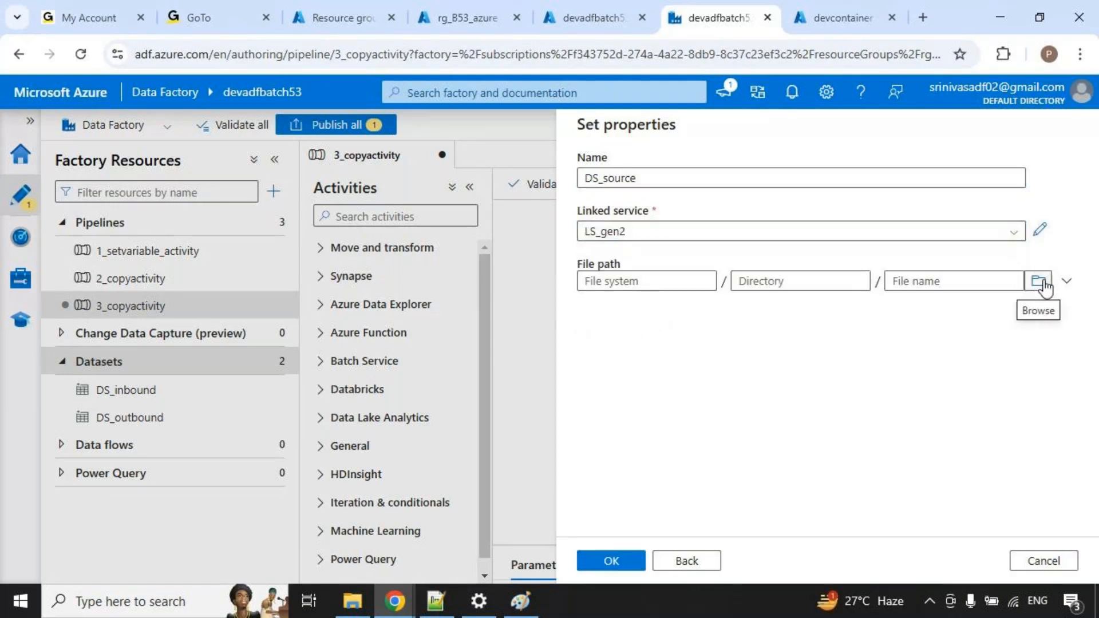
Set DS_source's file path to customers.txt in devcontainer/inbound, create the dataset, and show its connection settings with the properties hidden.
left_click(1039, 281)
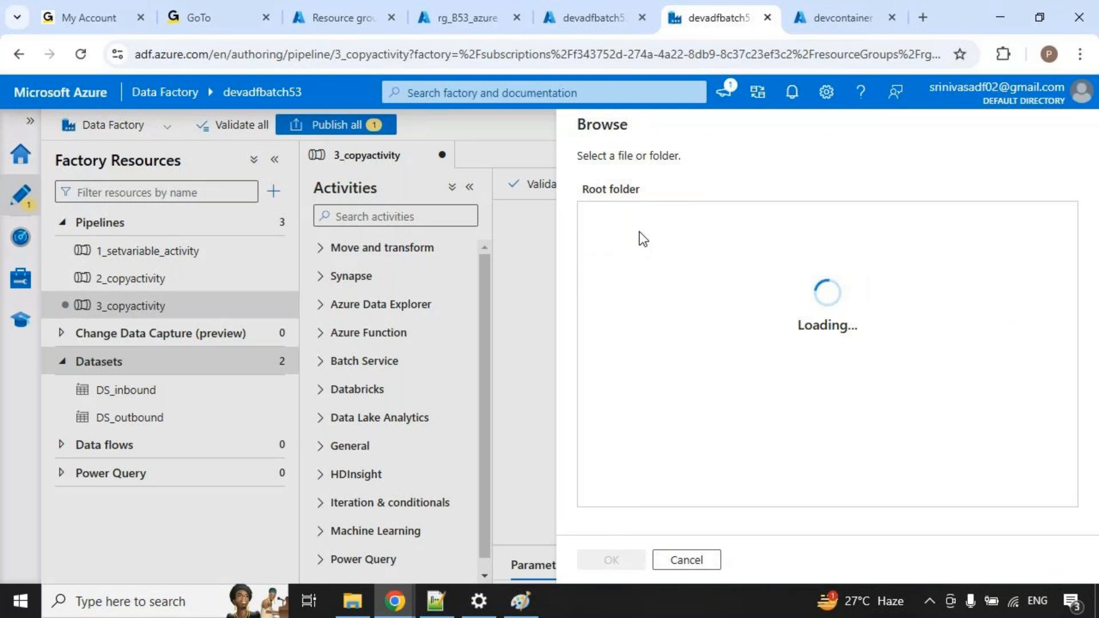
left_click(641, 219)
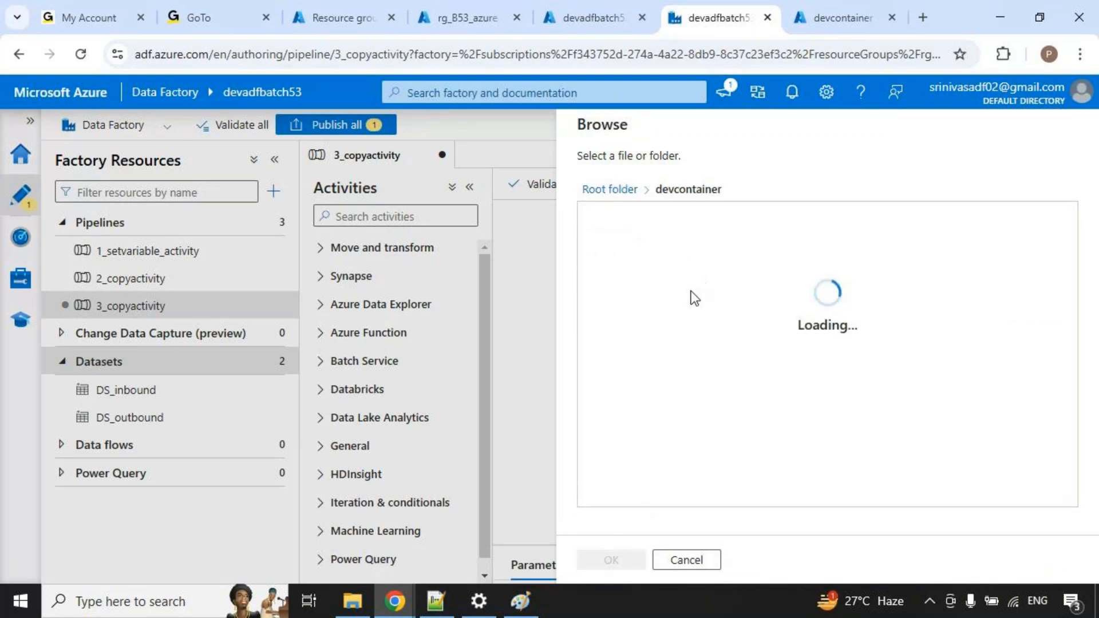
left_click(662, 228)
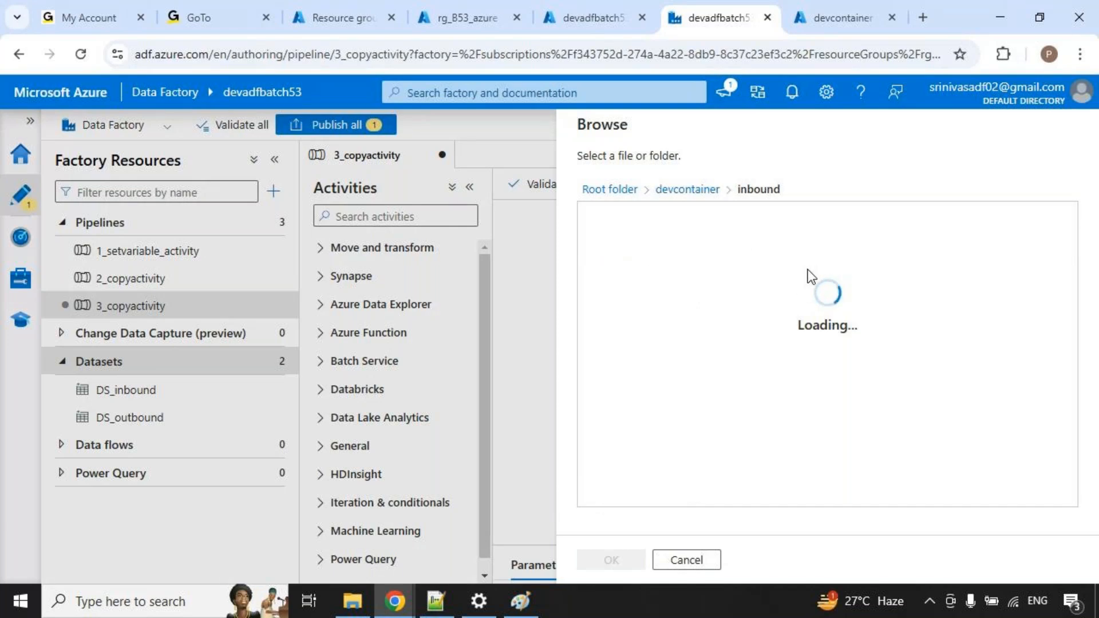
left_click(699, 225)
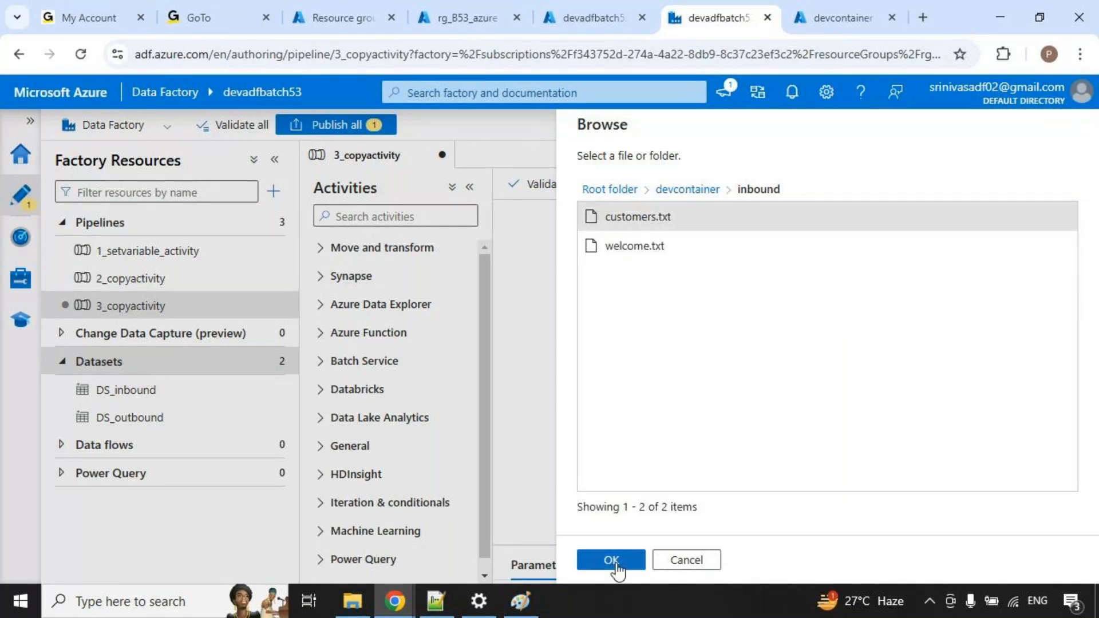
left_click(613, 562)
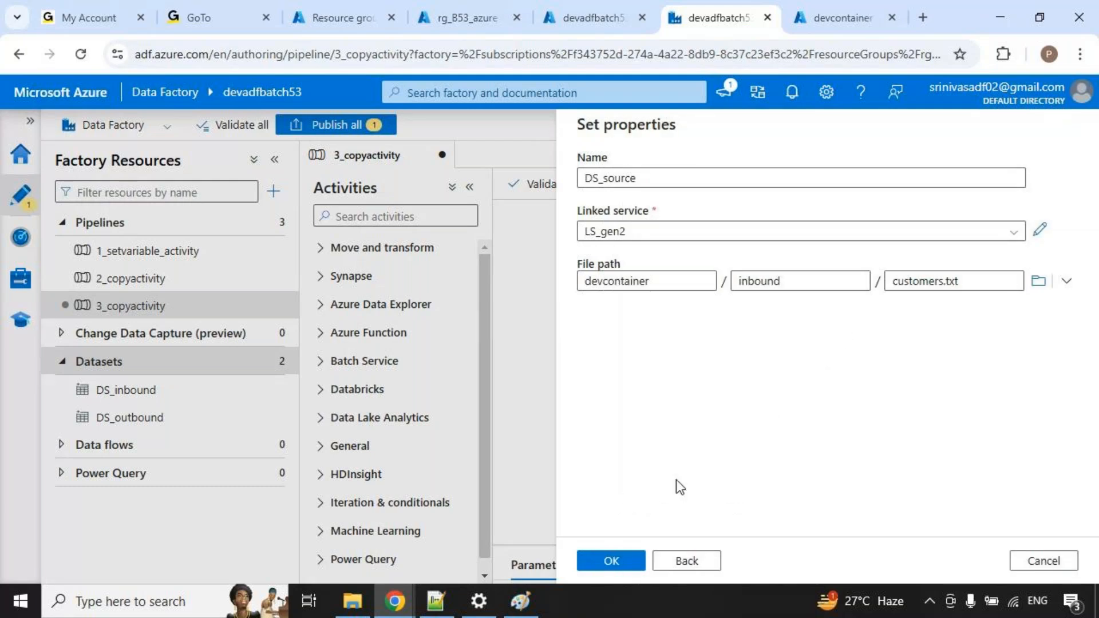
left_click(611, 561)
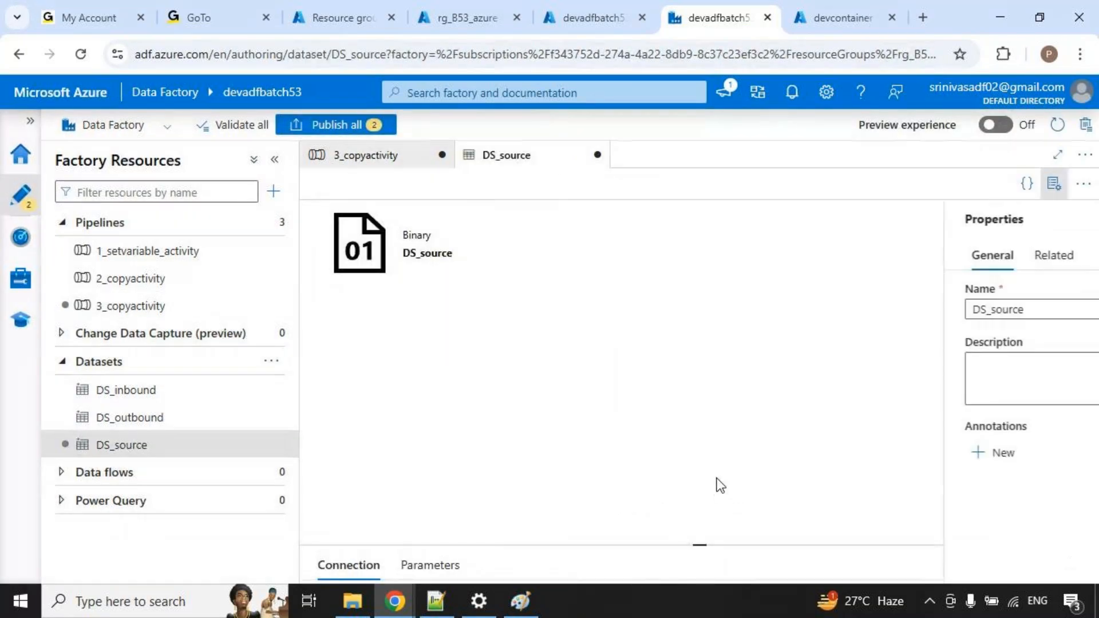
left_click(1054, 184)
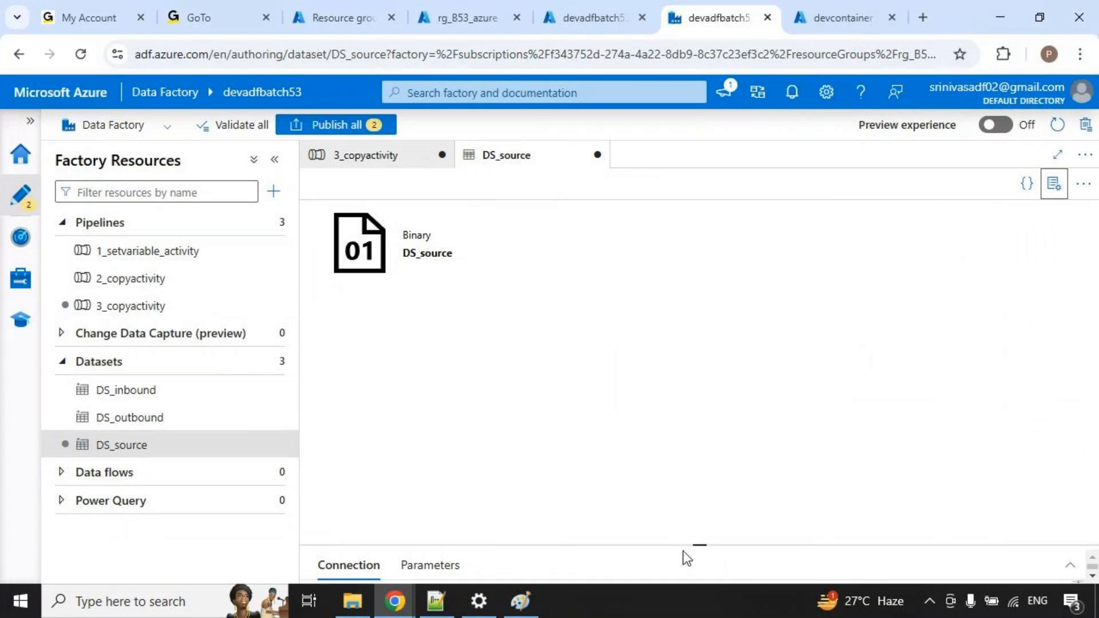
left_click_drag(701, 548, 653, 352)
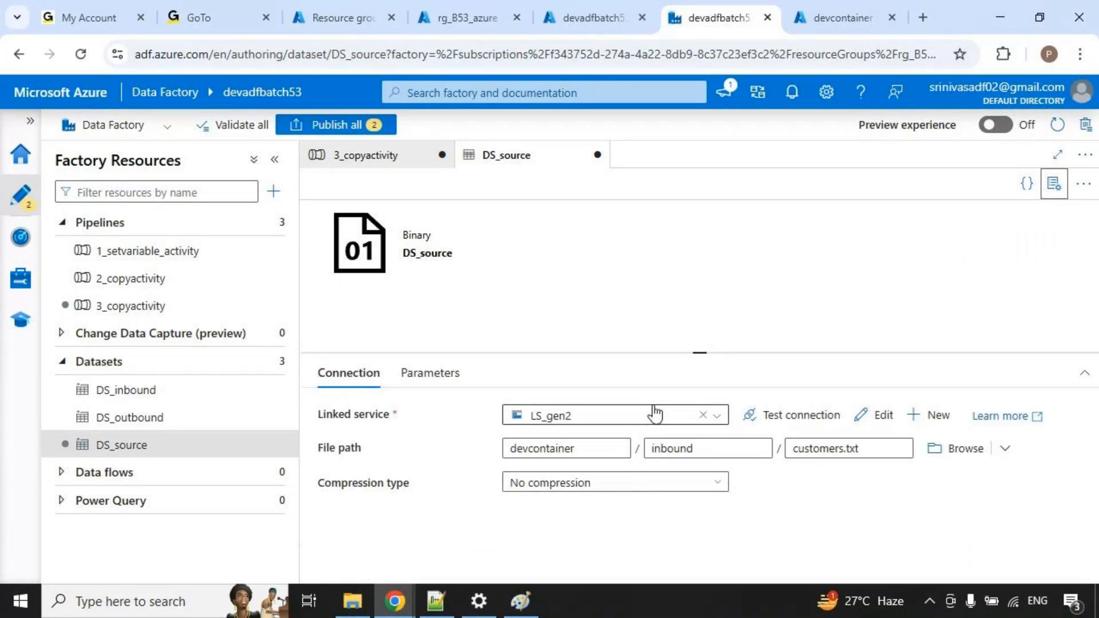
Add a Copy data activity to the 3_copyactivity pipeline and enlarge its settings area.
left_click(387, 159)
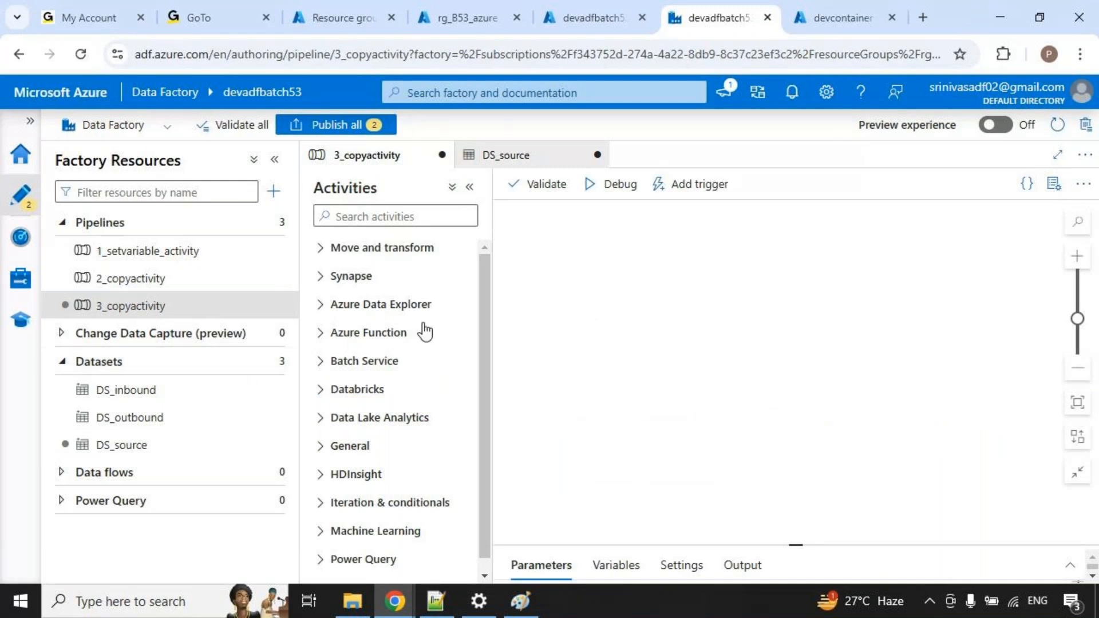
left_click(413, 250)
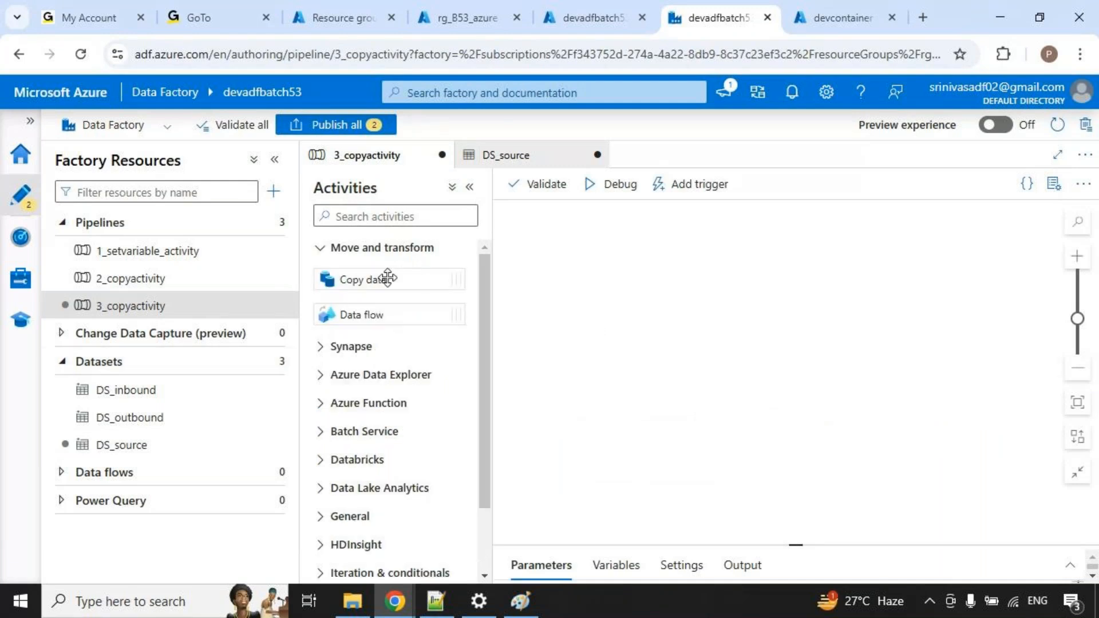
left_click_drag(388, 278, 733, 286)
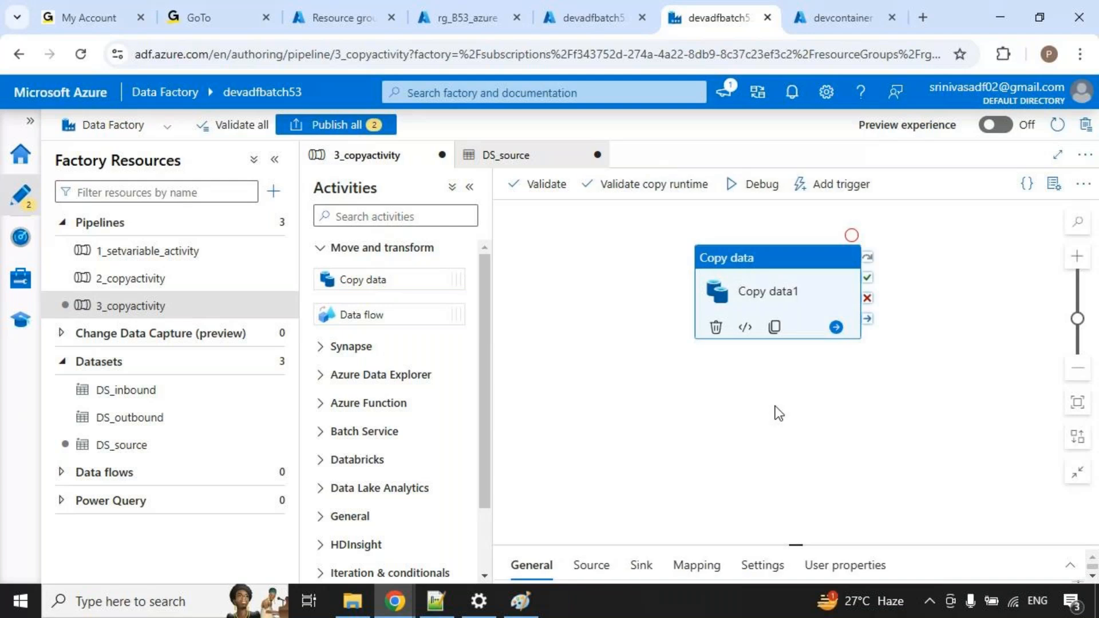
left_click_drag(795, 545, 796, 395)
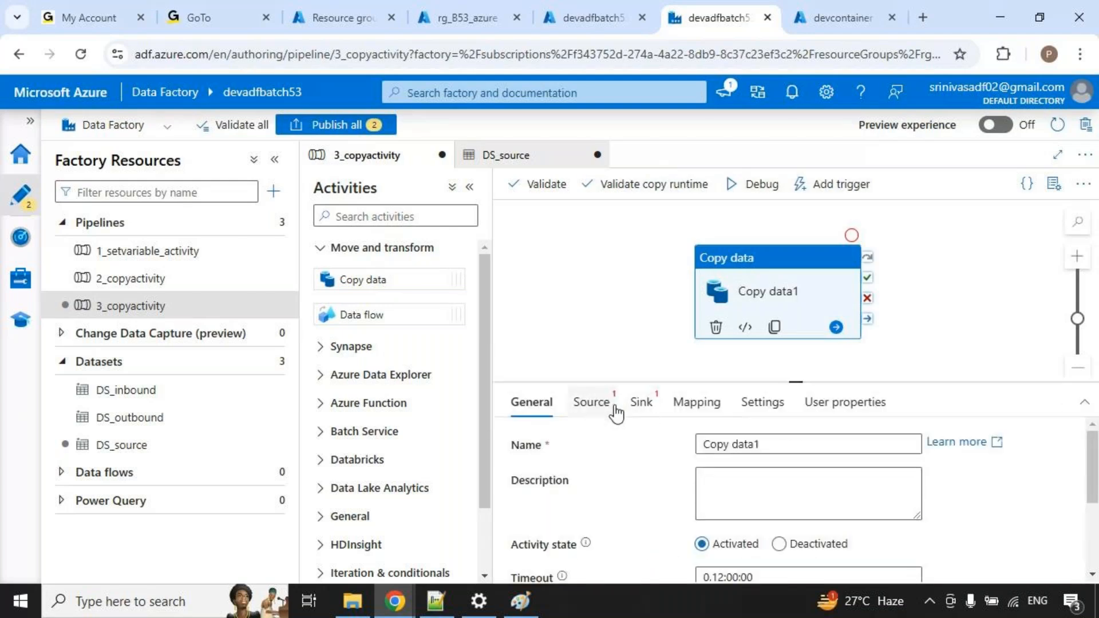
Check the source and sink dataset settings of the Copy data activity.
left_click(595, 403)
left_click_drag(539, 433, 588, 460)
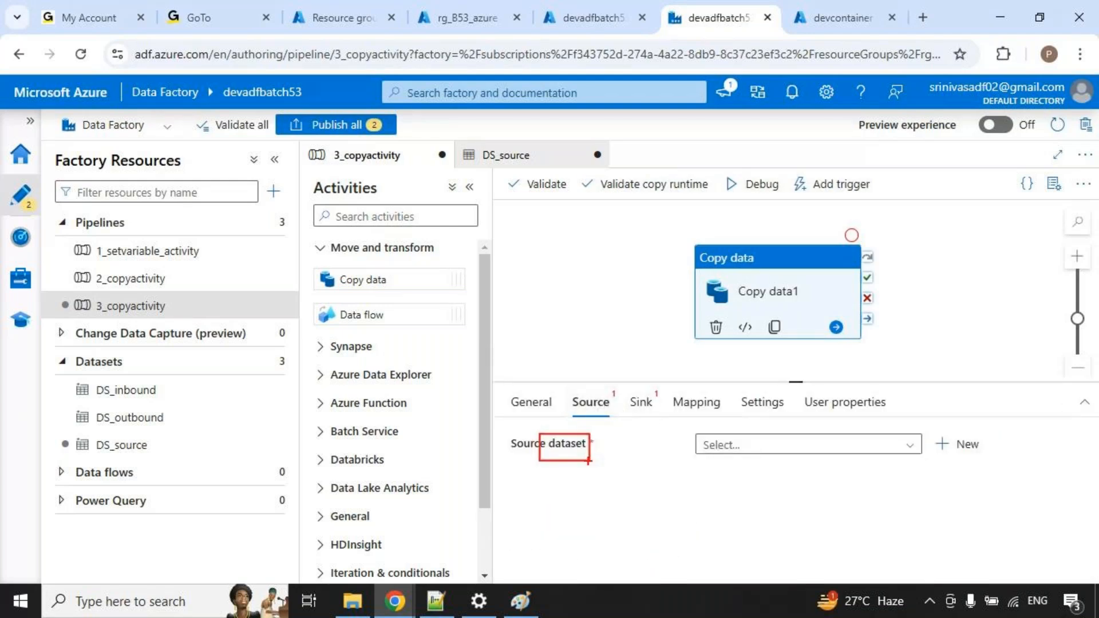
left_click(642, 403)
left_click_drag(529, 429, 567, 453)
left_click_drag(66, 432, 151, 462)
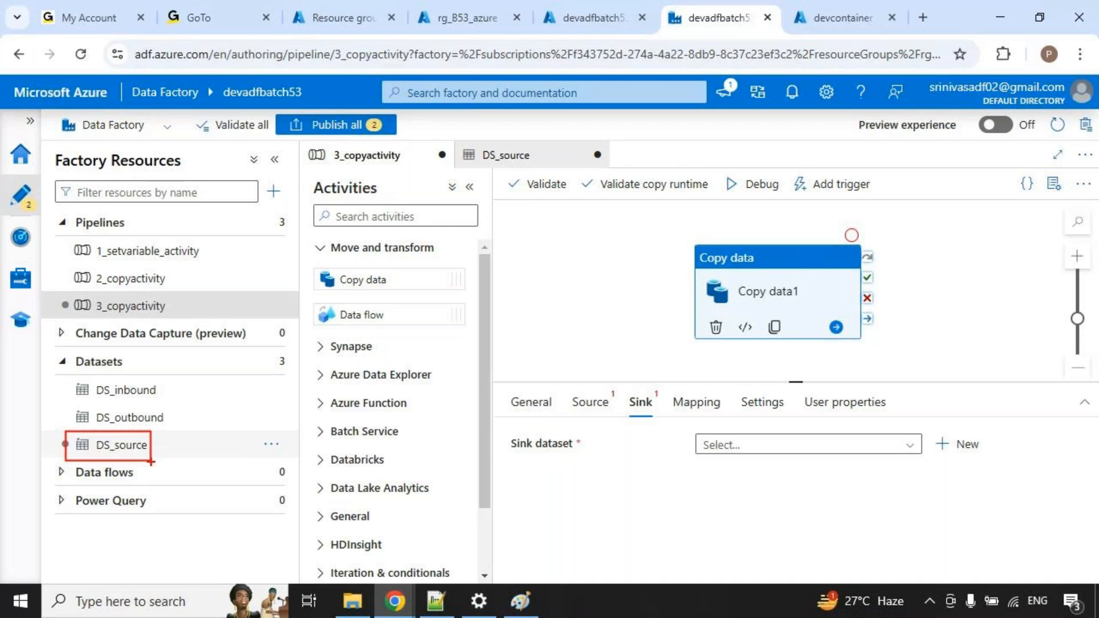
Start another dataset with Azure Data Lake Storage Gen2 as its data store and Binary as its format.
left_click(269, 362)
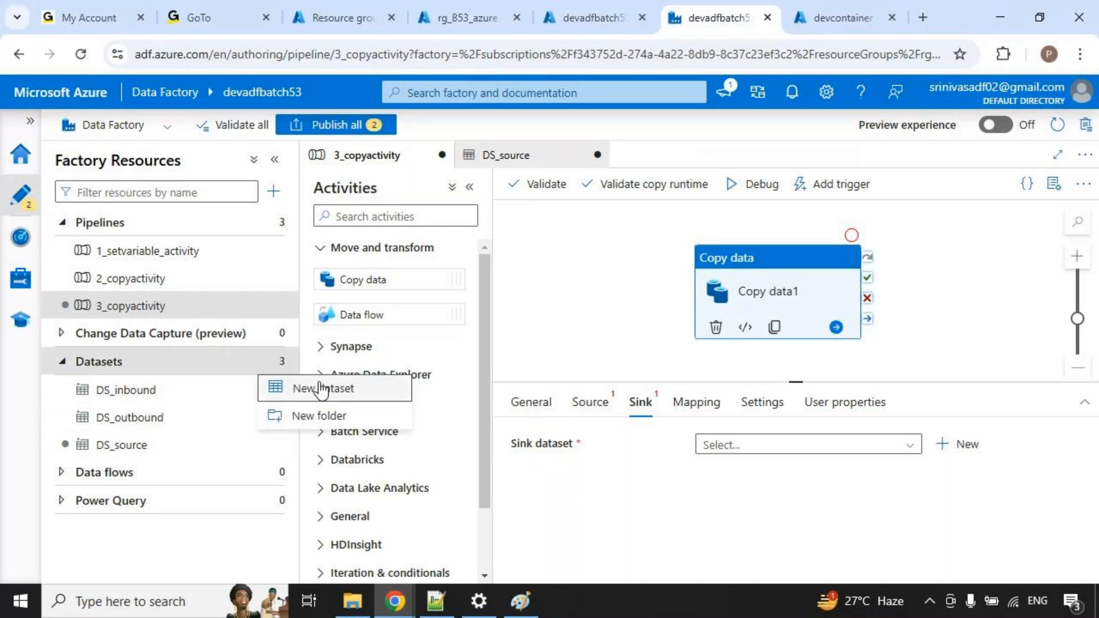
left_click(323, 389)
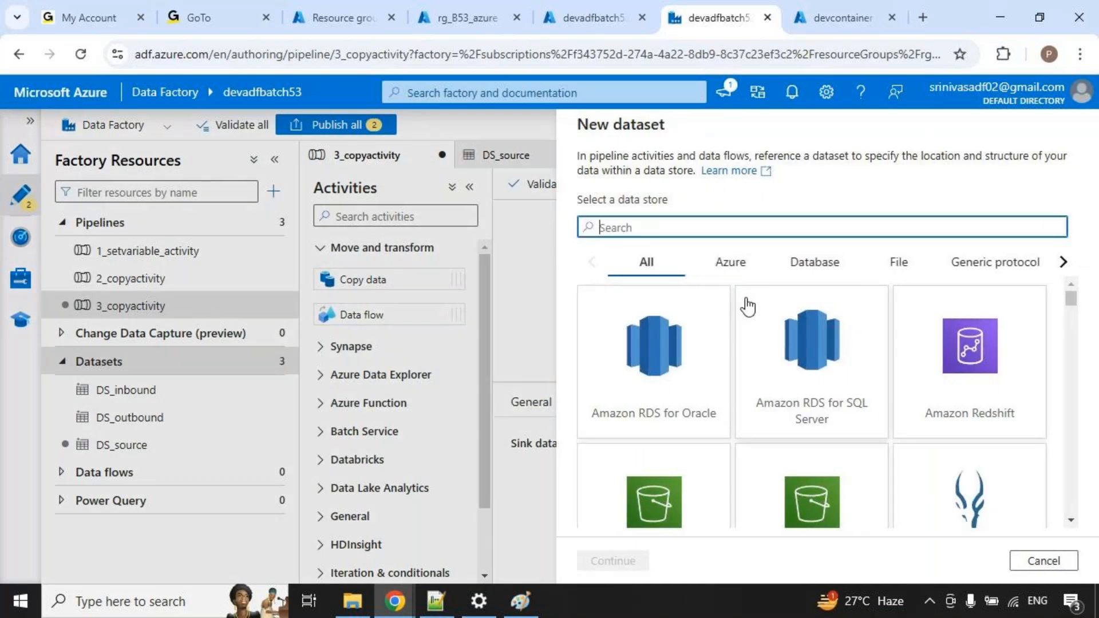
type("ge")
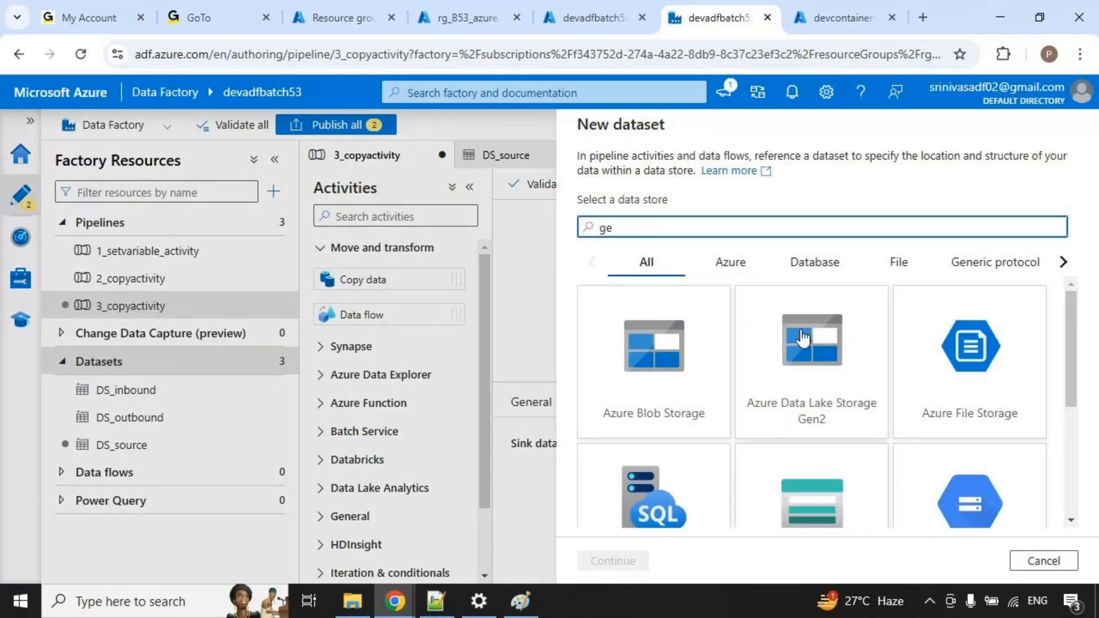
left_click(779, 375)
double_click(779, 375)
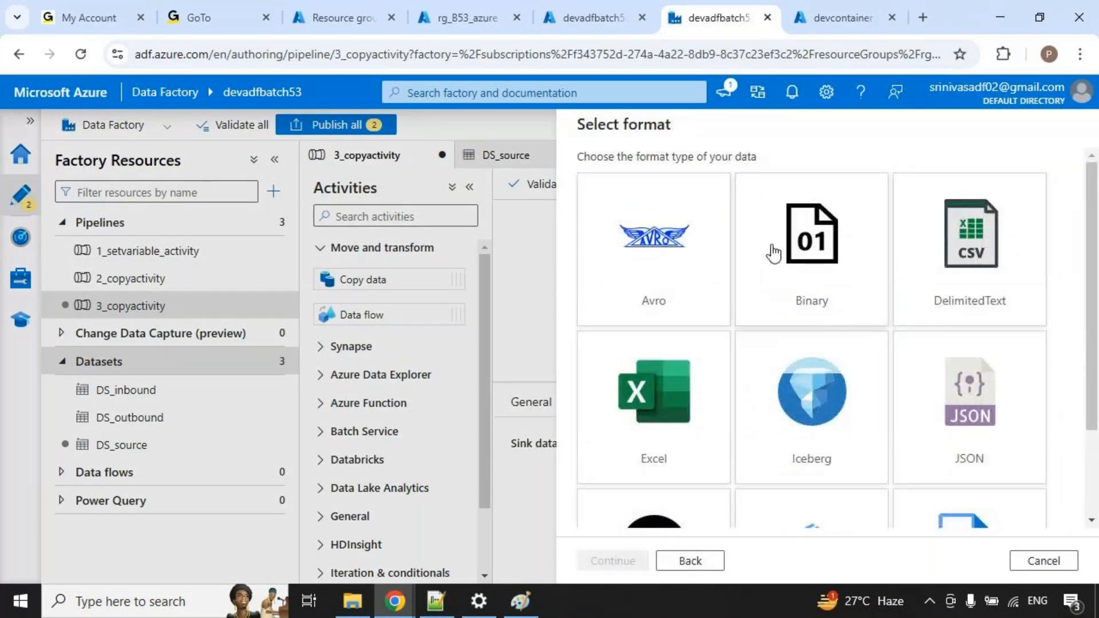
left_click(589, 560)
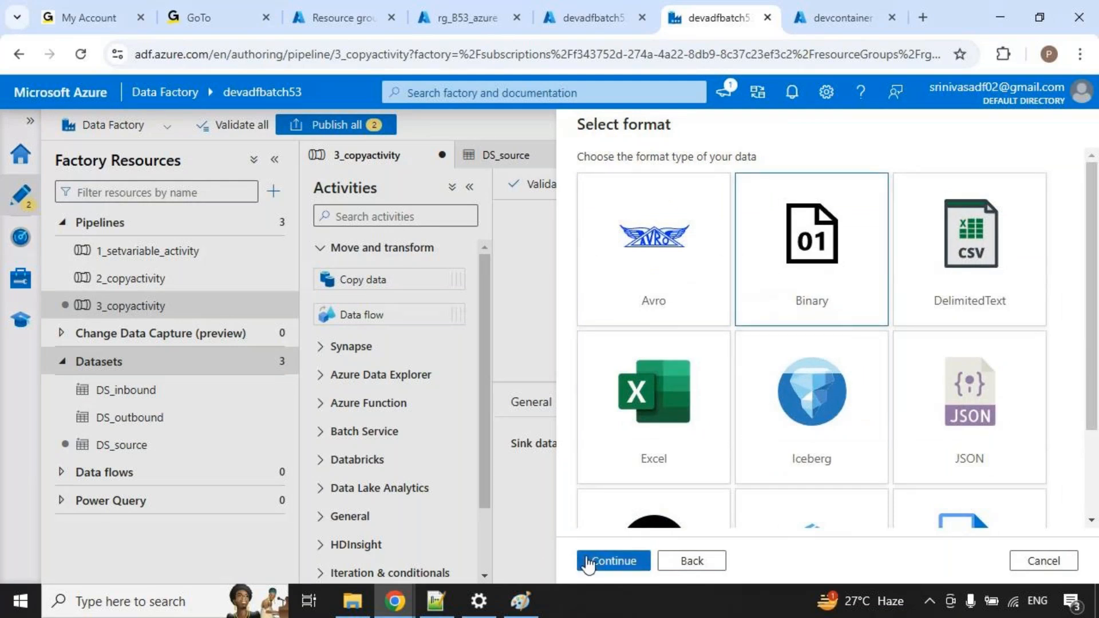
Name the new dataset DS_Sink and set its linked service to LS_gen2.
double_click(601, 178)
type("D")
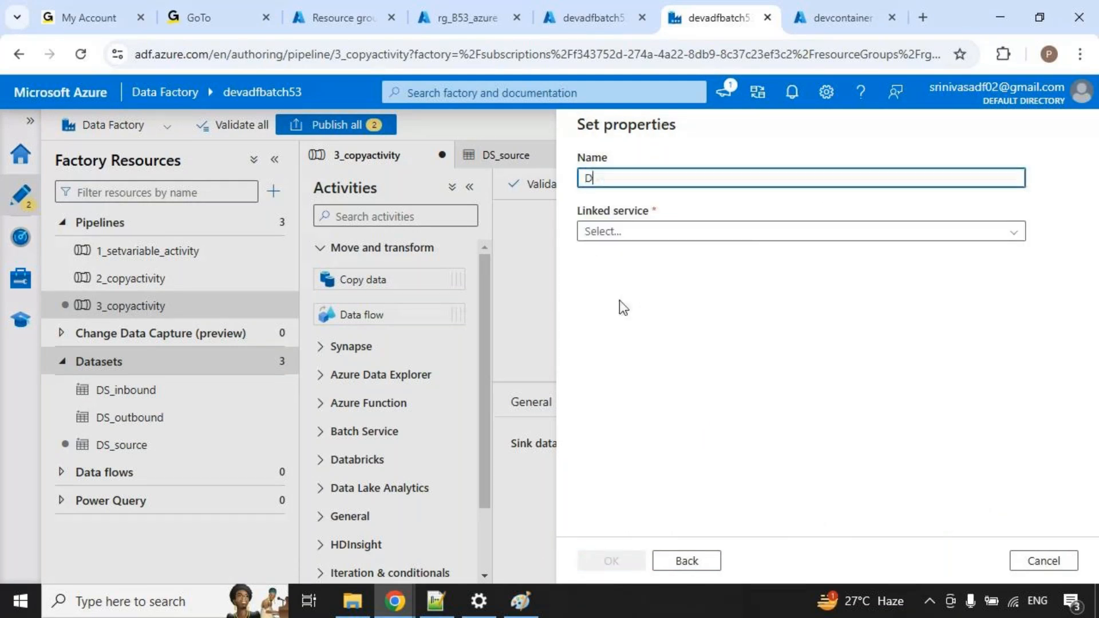
type("S_Sink")
left_click(699, 231)
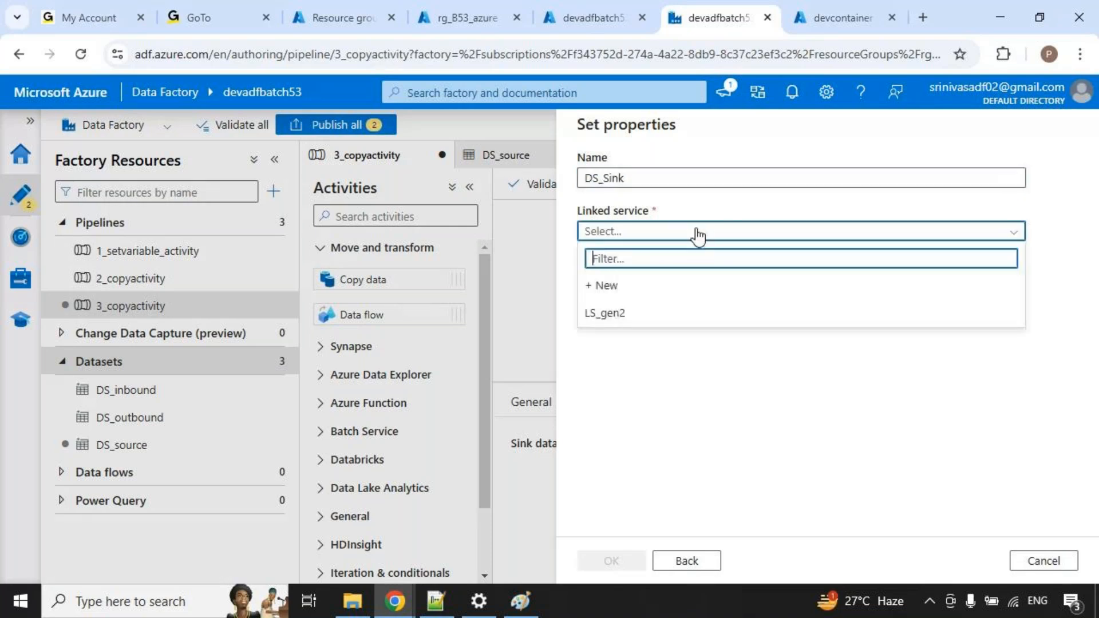
left_click(684, 310)
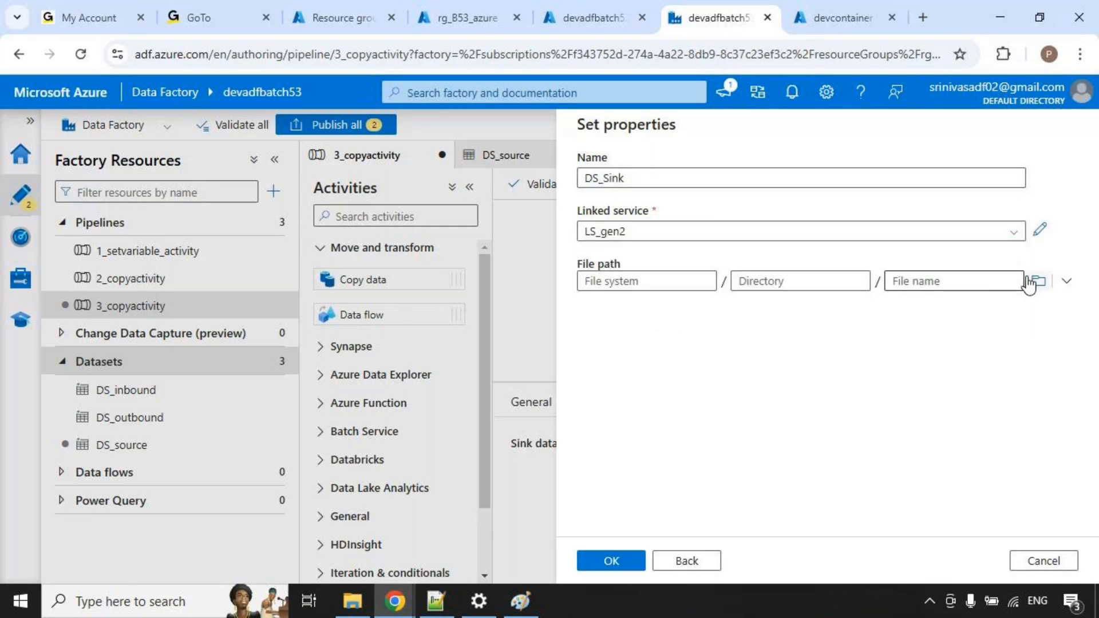
Set DS_Sink's file path to the outbound folder of devcontainer, create the dataset, and show its connection settings with the properties hidden.
left_click(1033, 280)
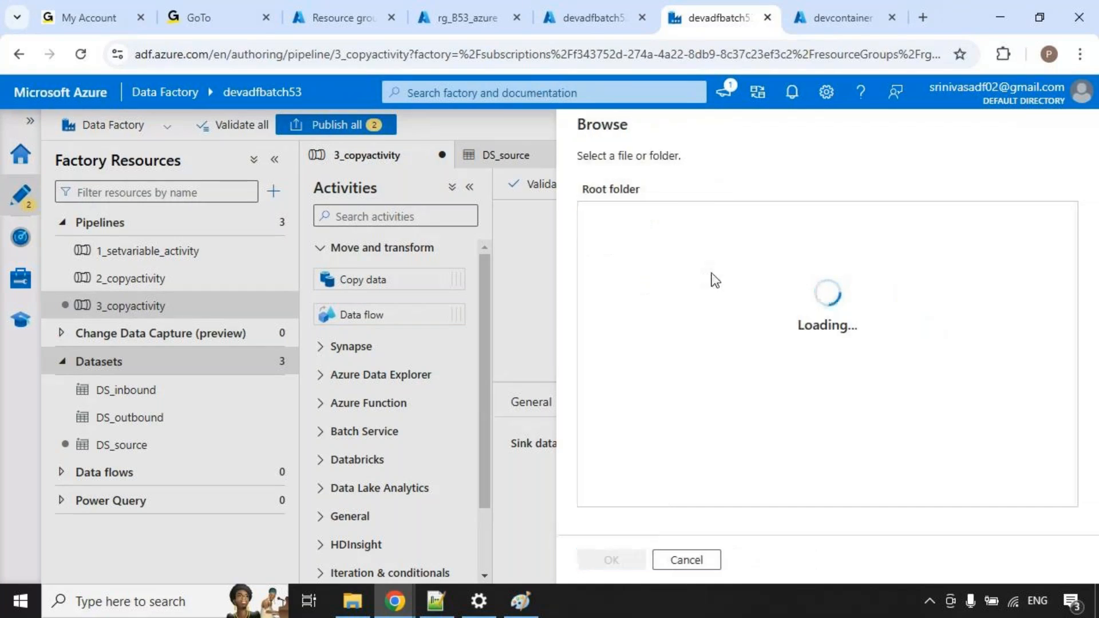
left_click(656, 218)
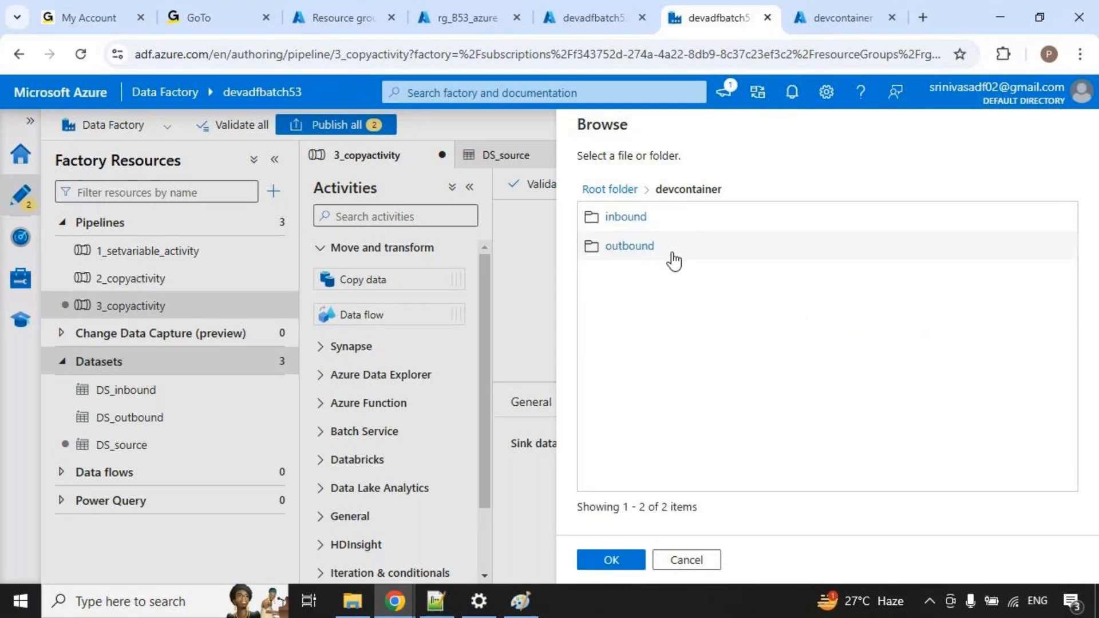
left_click(675, 261)
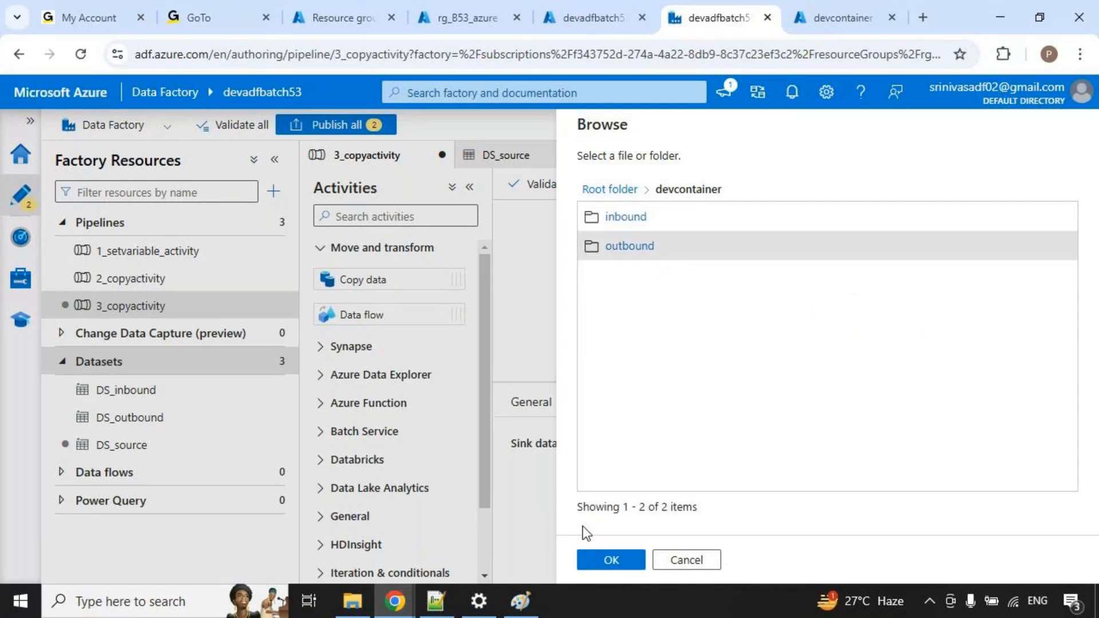
left_click(611, 560)
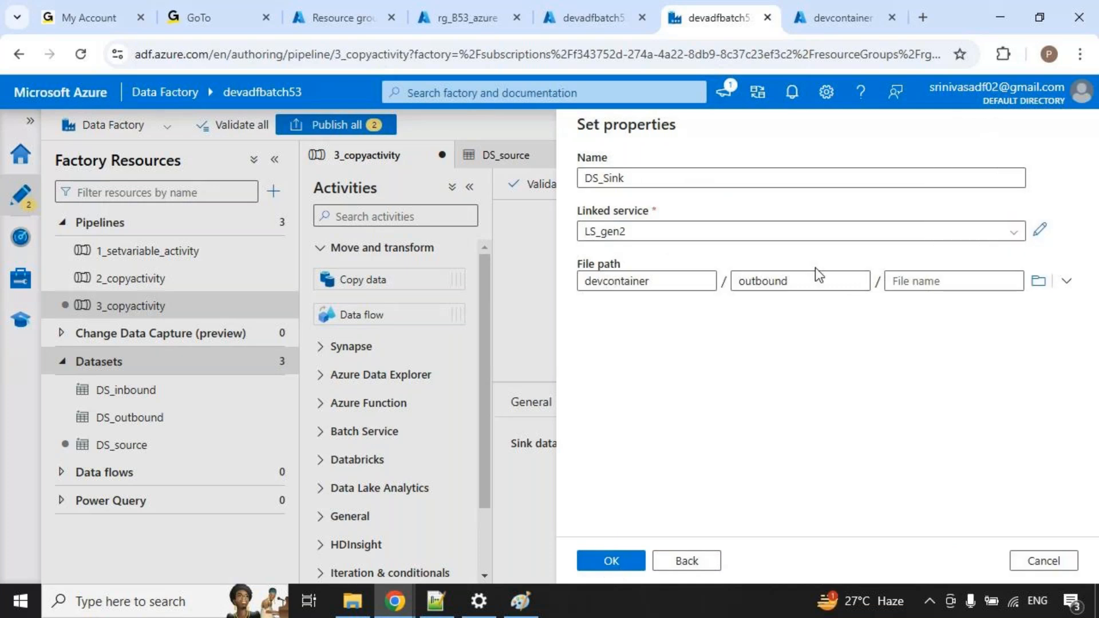
left_click(612, 561)
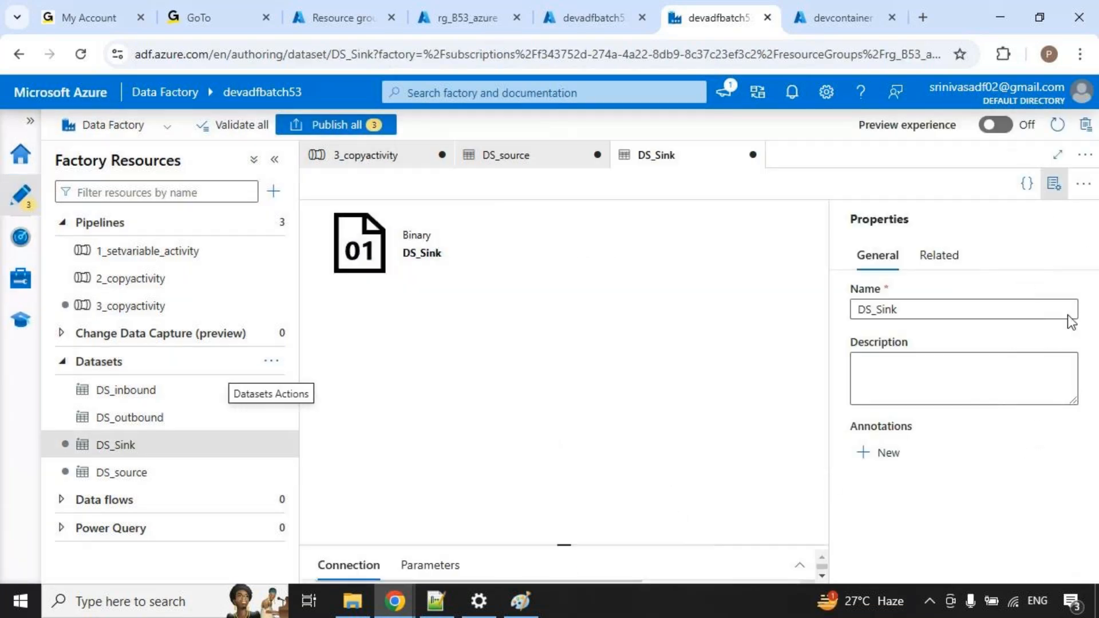
left_click(1054, 184)
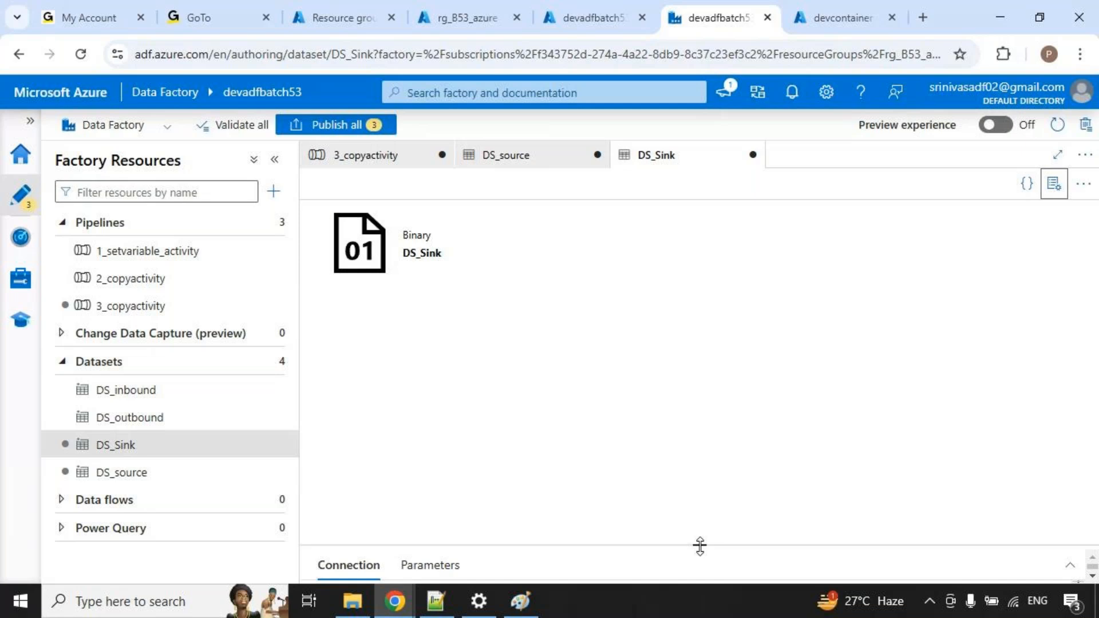
left_click_drag(699, 545, 699, 381)
In the 3_copyactivity pipeline, set the Copy data activity's source dataset to DS_source and its sink dataset to DS_Sink.
left_click(393, 156)
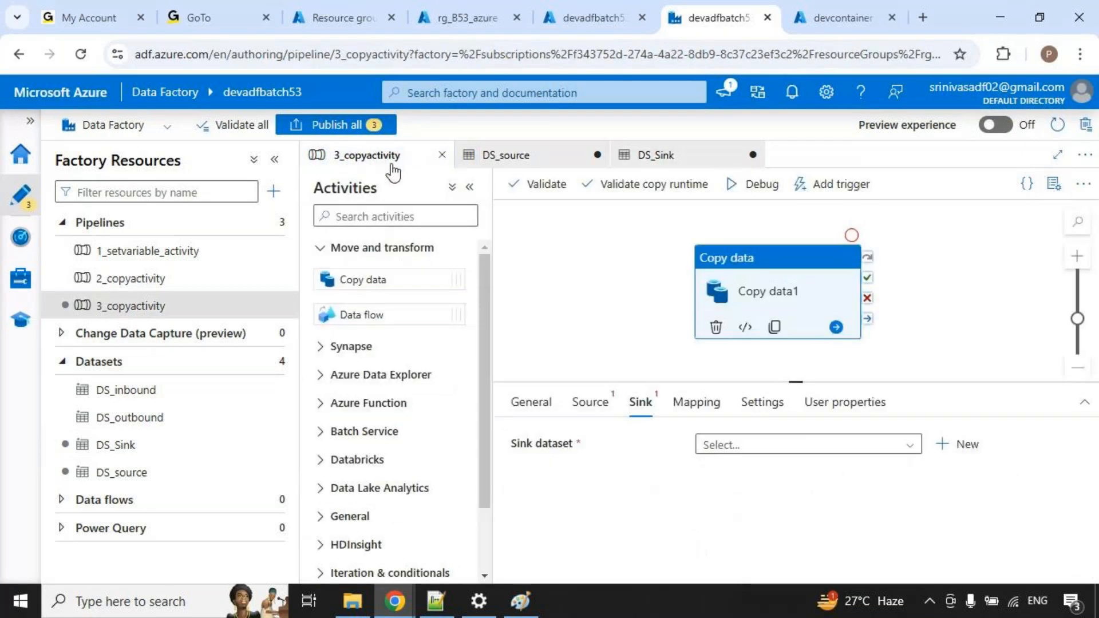
left_click(591, 401)
left_click(761, 446)
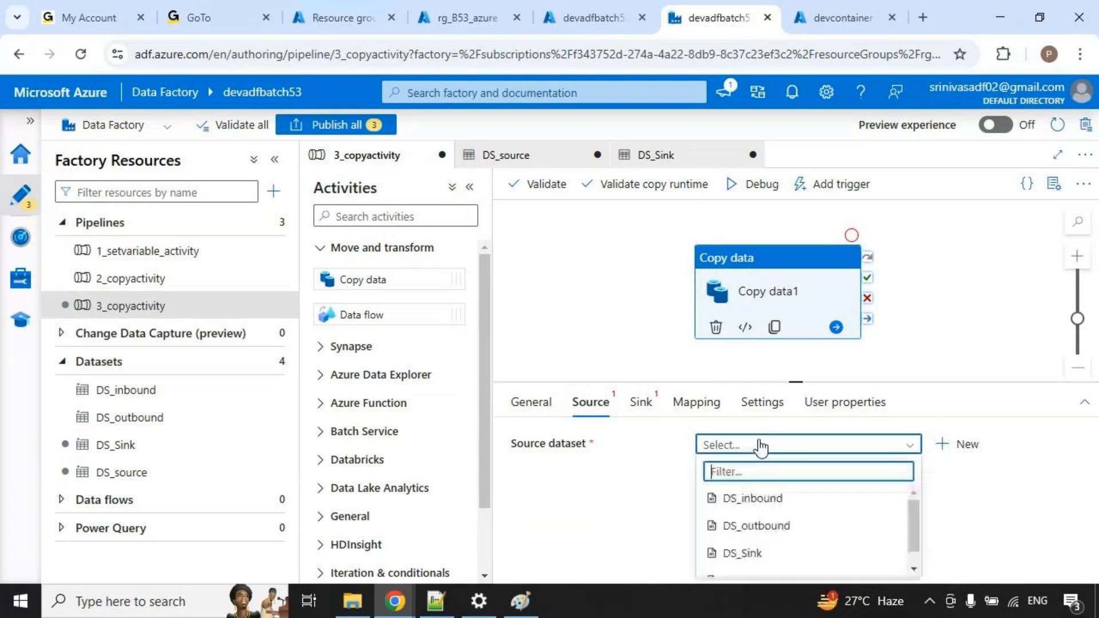
scroll(760, 538, "down", 2)
left_click(760, 562)
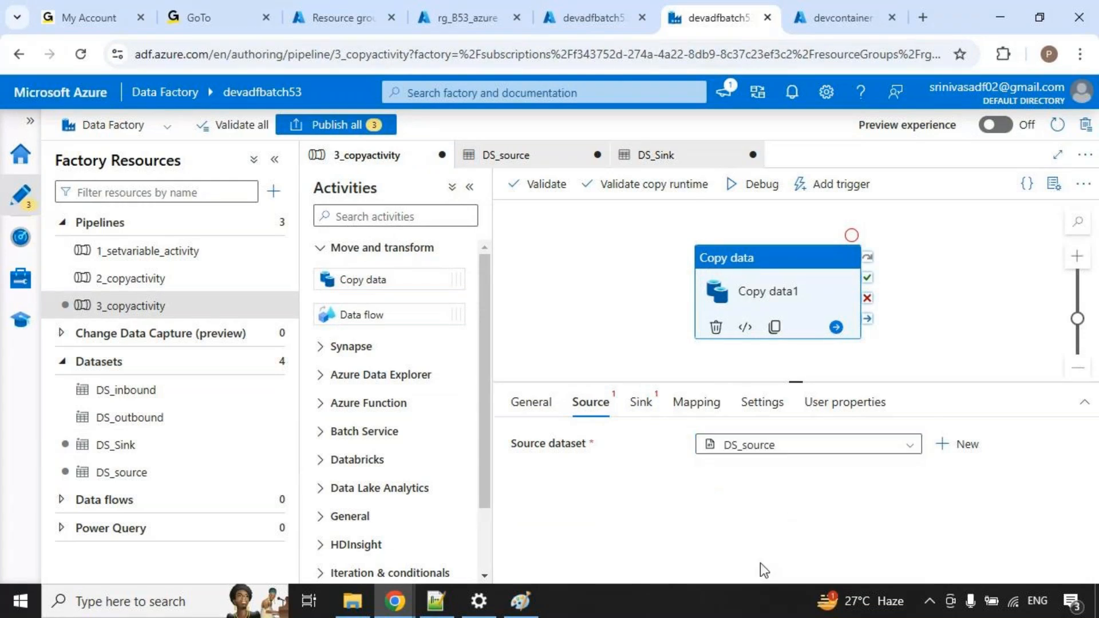
left_click(641, 404)
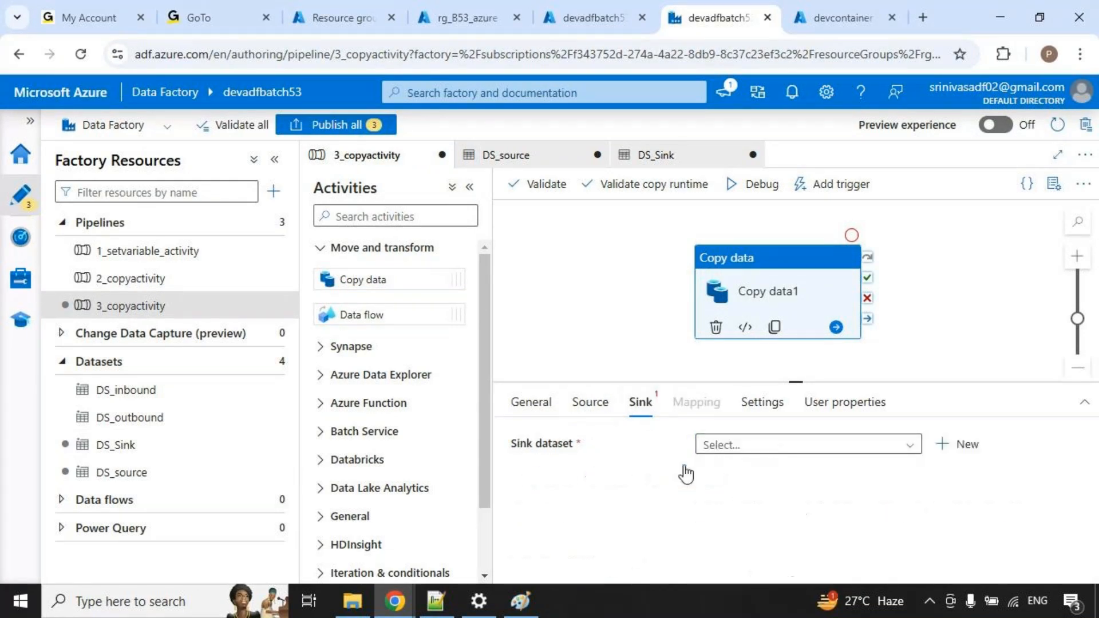
left_click(761, 447)
left_click(764, 555)
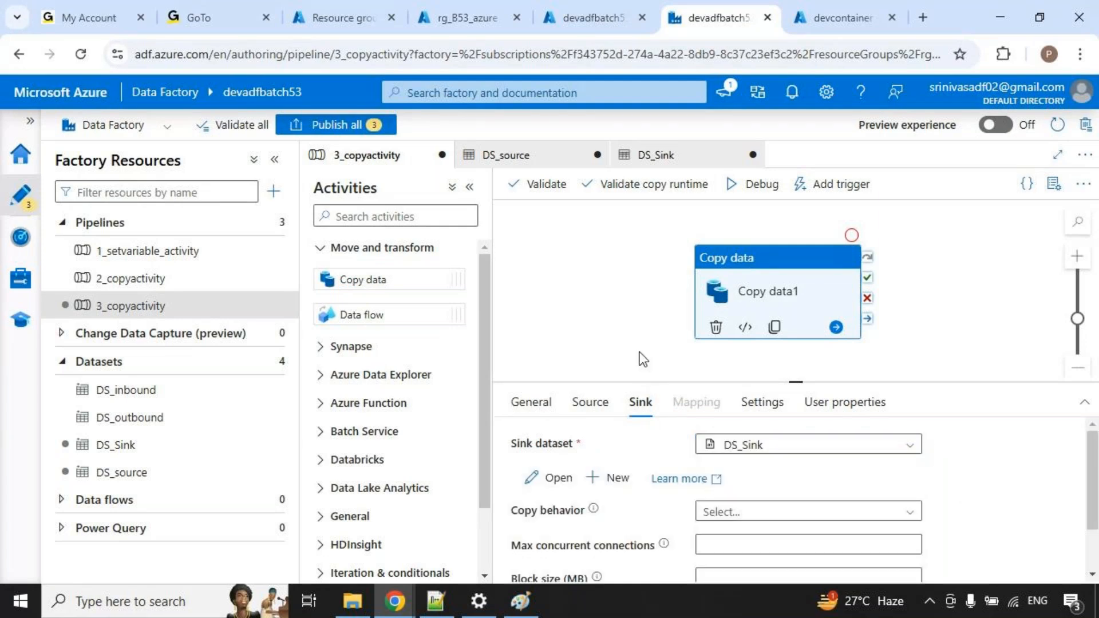
Publish all pending changes, covering the 3_copyactivity pipeline and the DS_source and DS_Sink datasets.
left_click(339, 124)
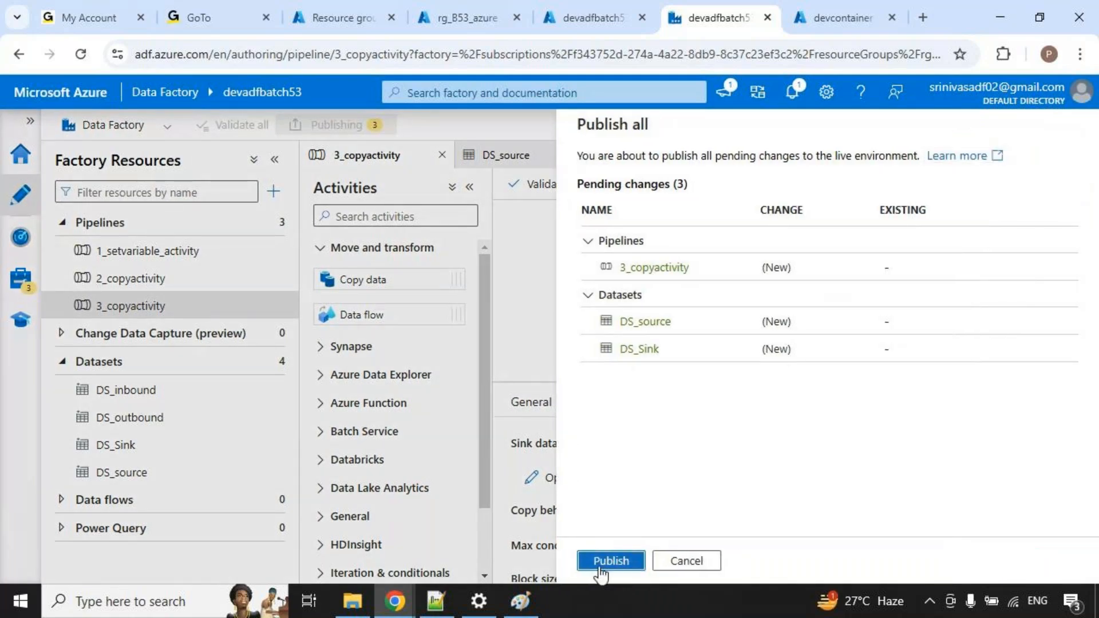
left_click(599, 568)
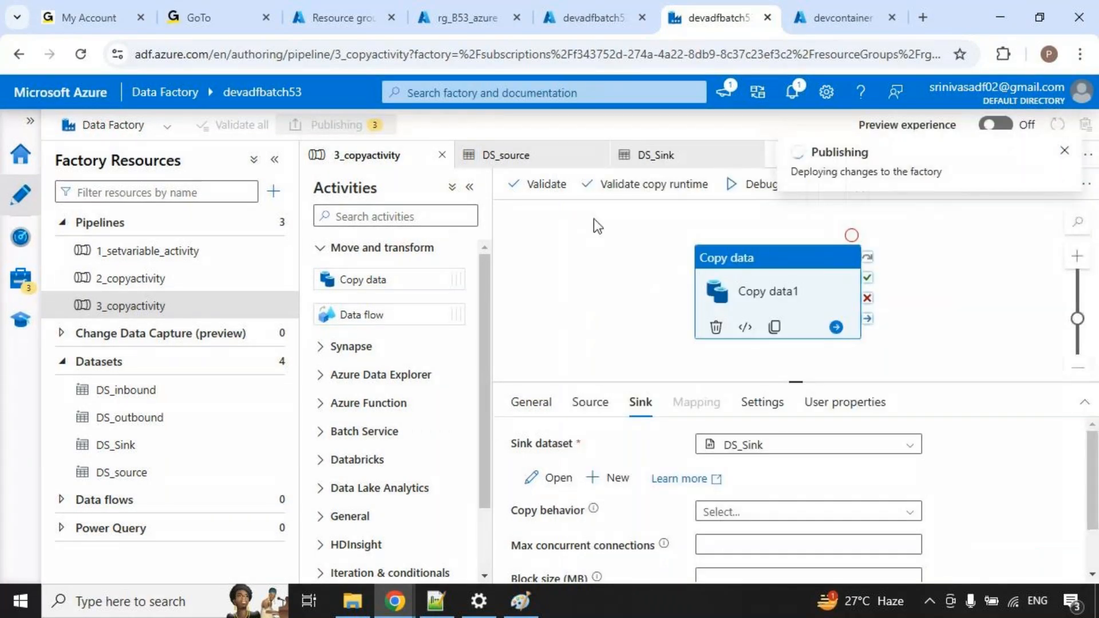
Switch to the devcontainer storage view and open its outbound folder to check its contents.
key("ctrl+Tab")
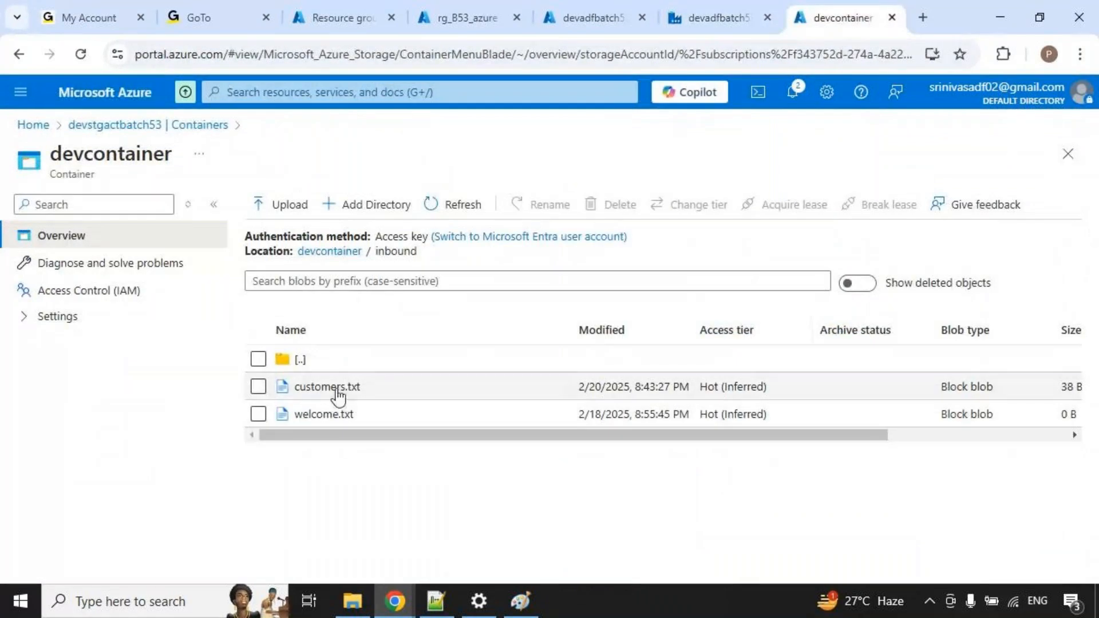
left_click(342, 255)
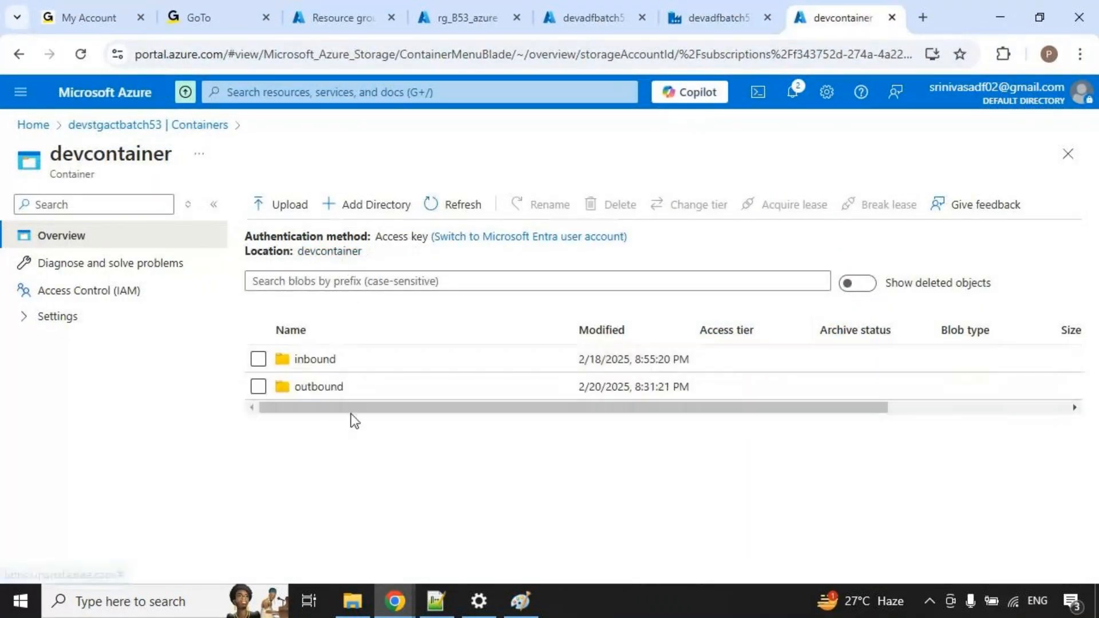
left_click(317, 392)
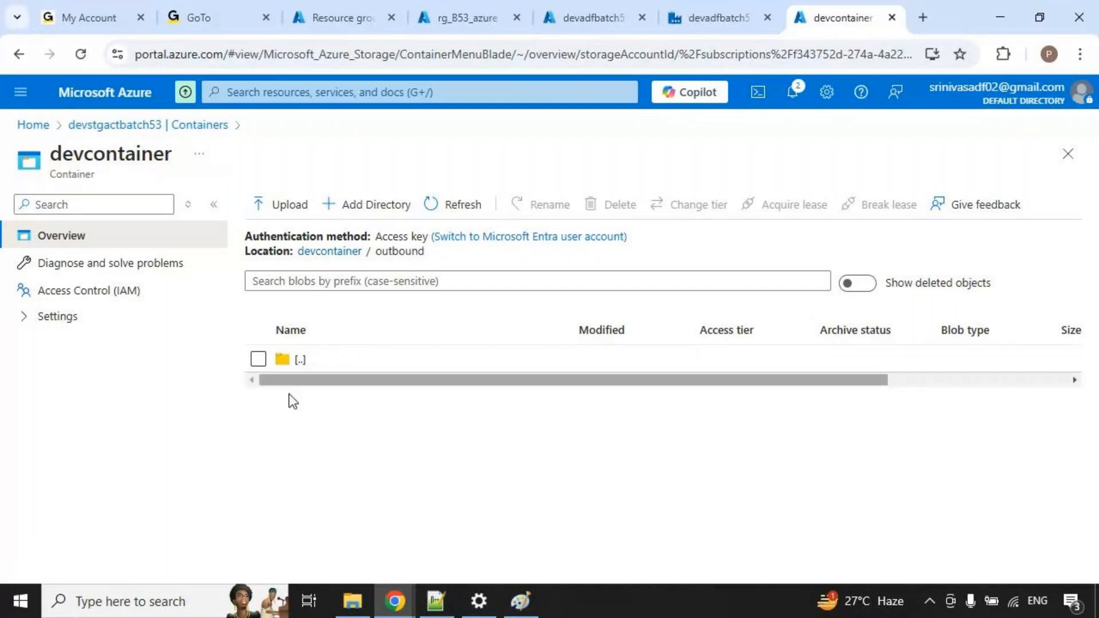
Run the 3_copyactivity pipeline in debug mode, dismiss the publishing notification, and enlarge the run output area.
left_click(720, 26)
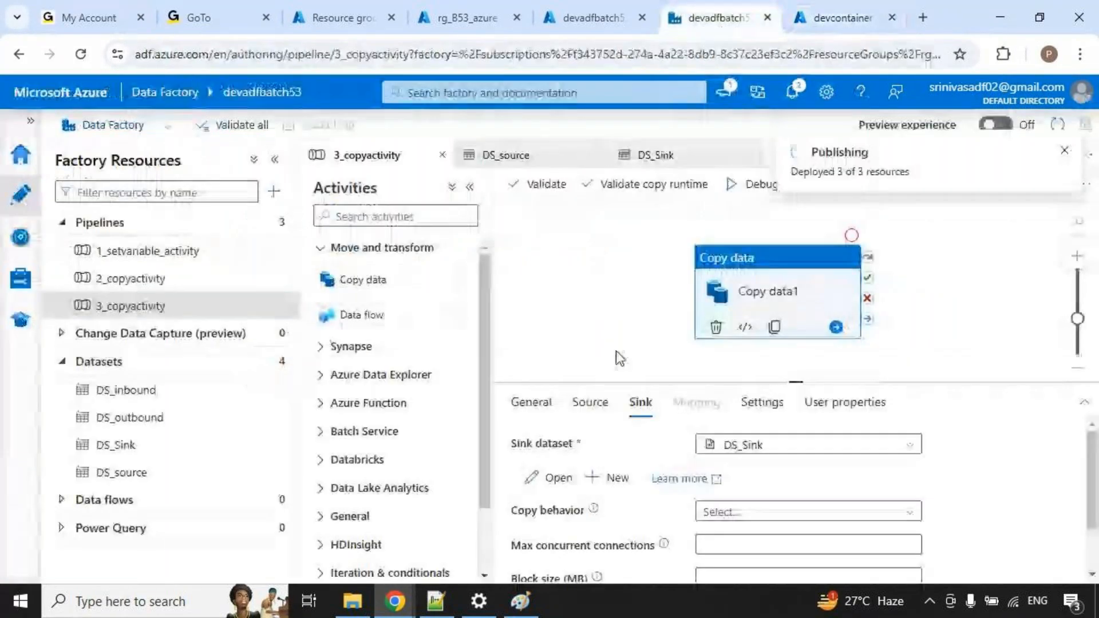
left_click(638, 238)
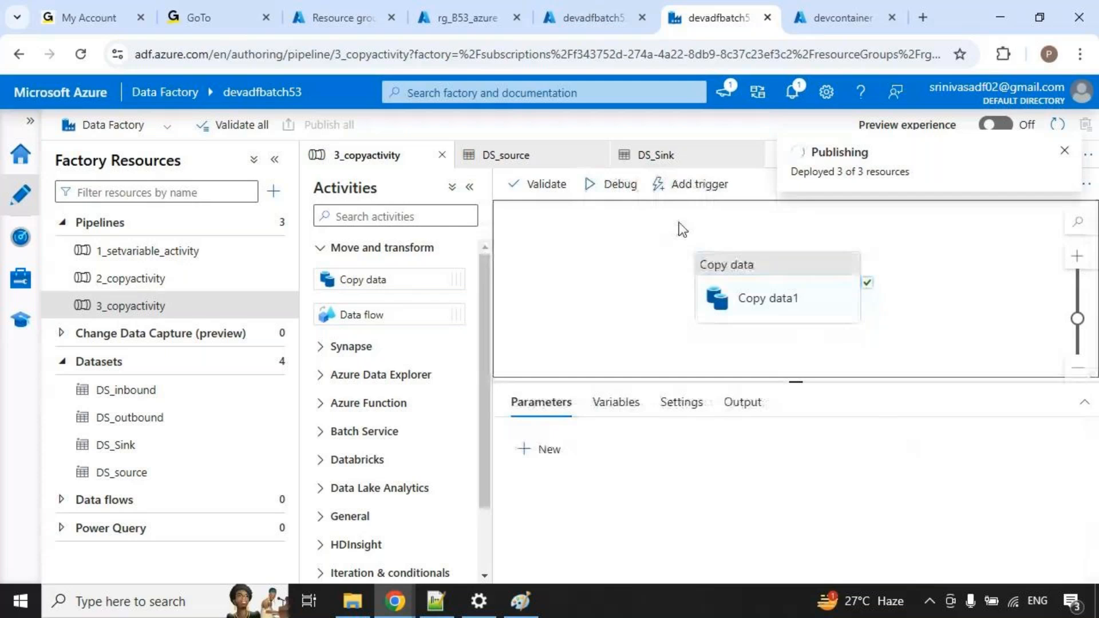
left_click(610, 194)
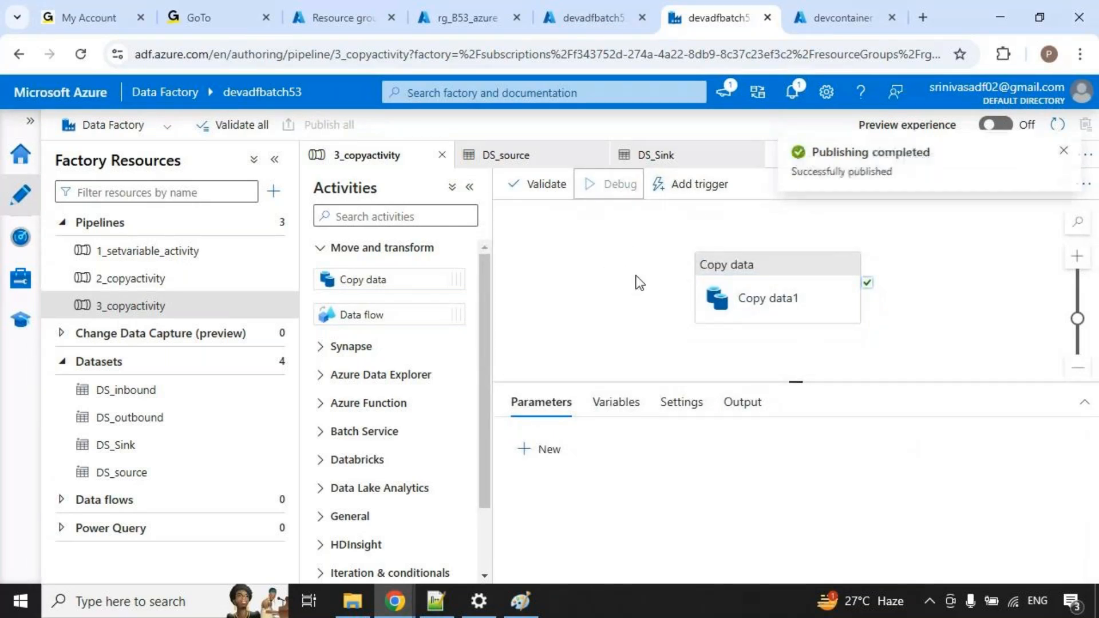
left_click(1064, 150)
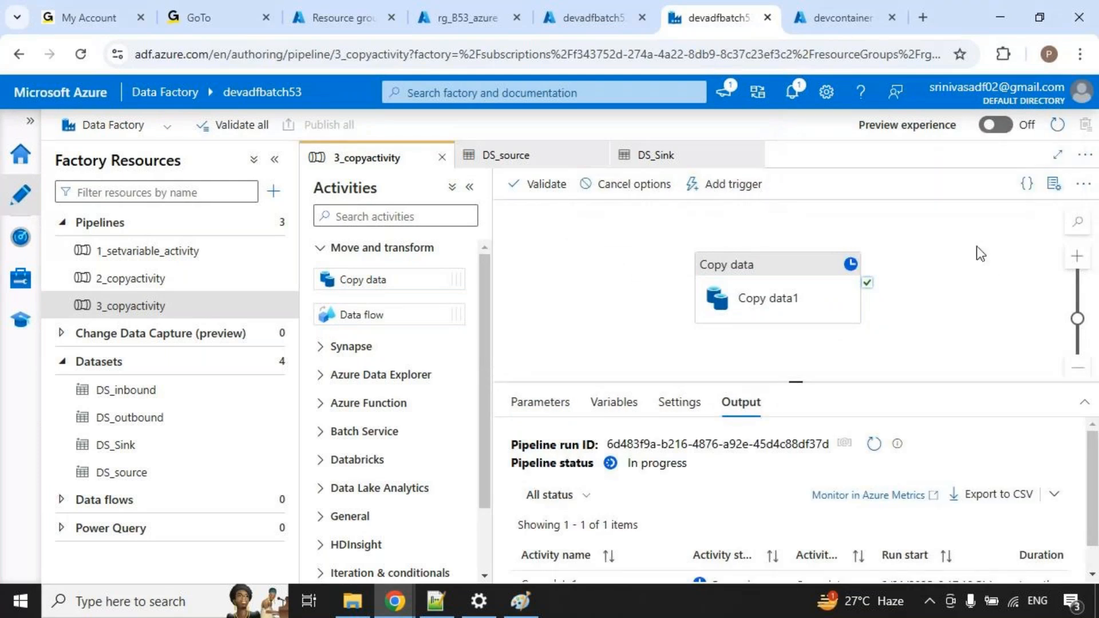
left_click_drag(796, 381, 795, 342)
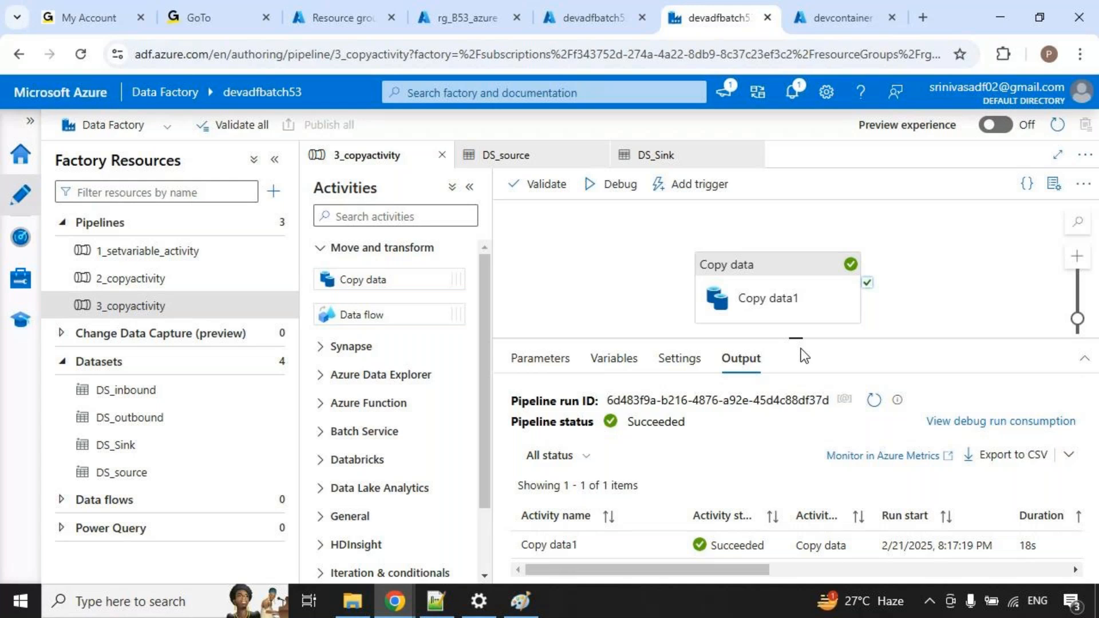
mouse_move(665, 550)
Refresh devcontainer's outbound folder to check for the copied file, and return to the 3_copyactivity pipeline.
left_click(805, 23)
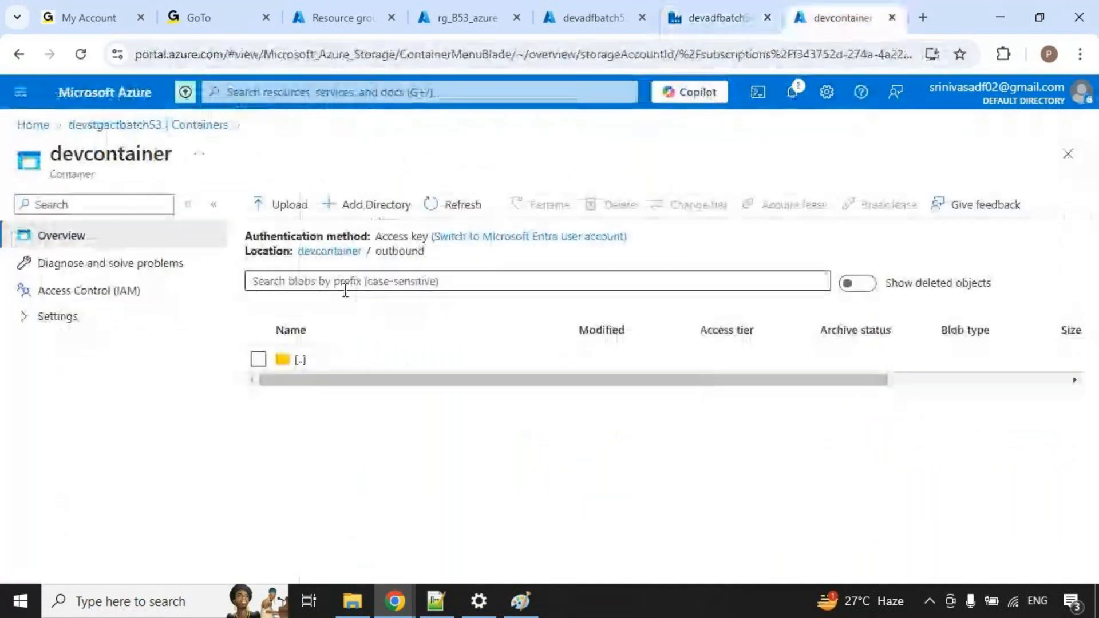
left_click(438, 205)
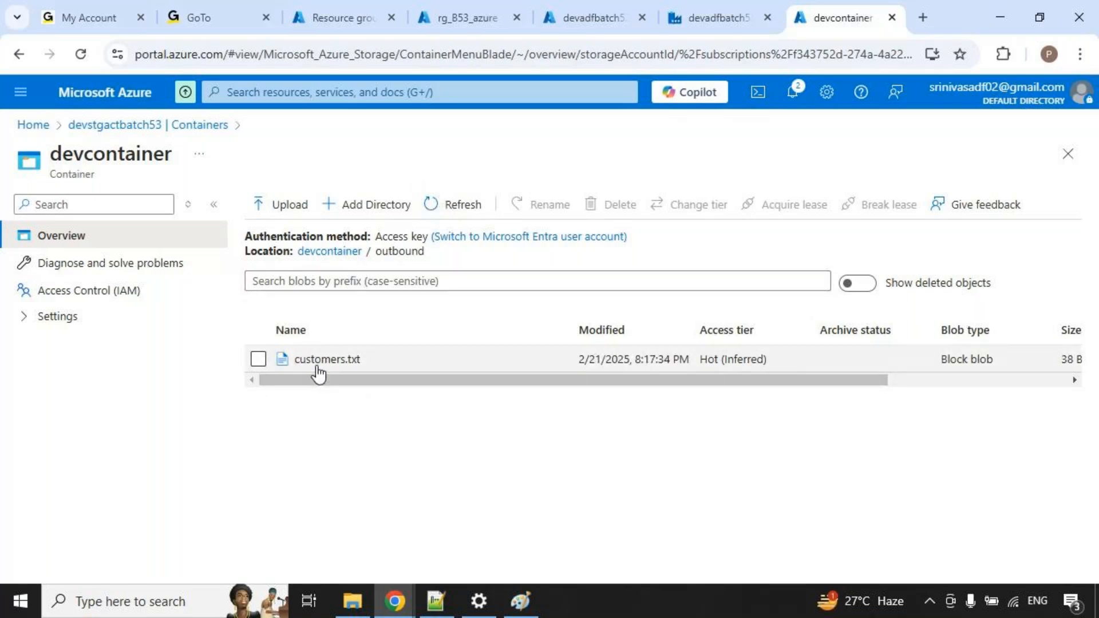
left_click(688, 22)
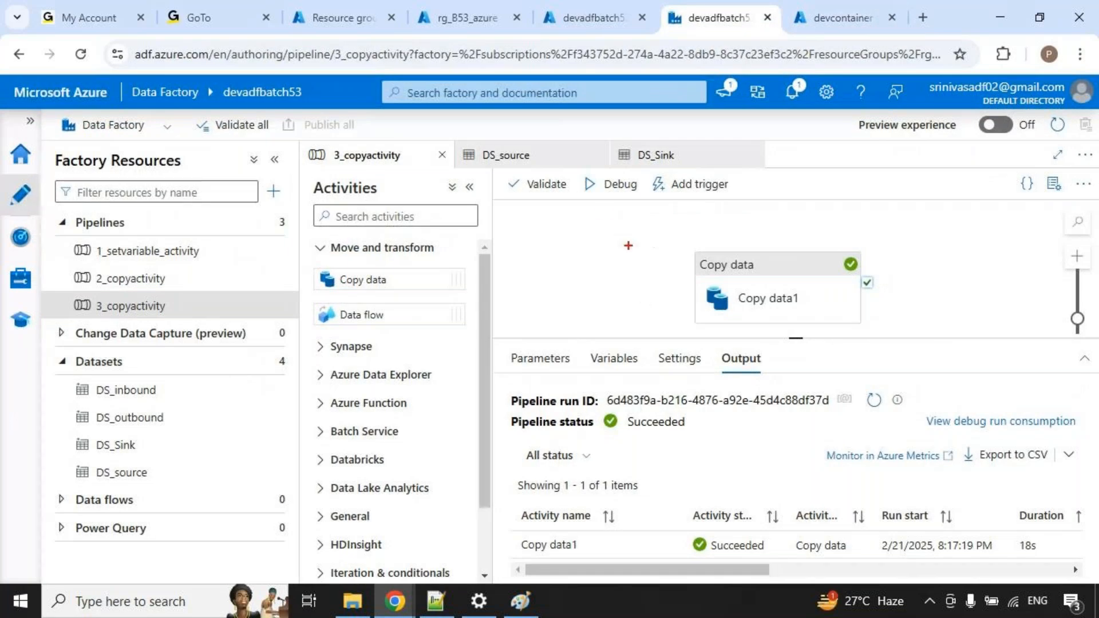
left_click_drag(606, 212, 635, 198)
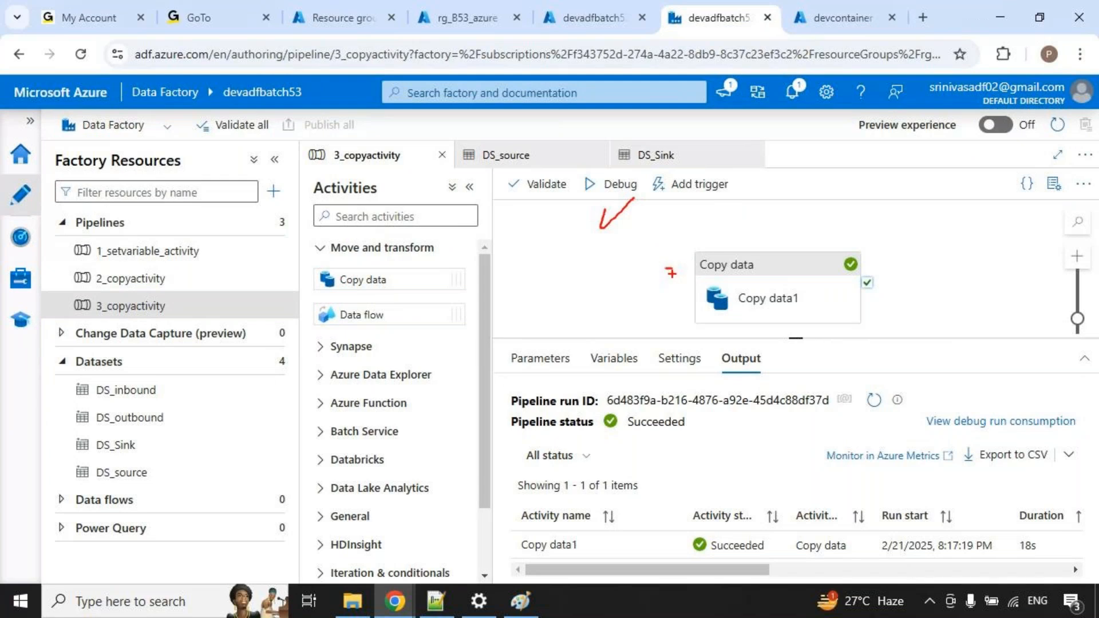
key("Escape")
mouse_move(534, 309)
left_mouse_down()
mouse_move(609, 273)
mouse_move(651, 271)
mouse_move(632, 286)
left_mouse_up()
left_click_drag(716, 261, 747, 251)
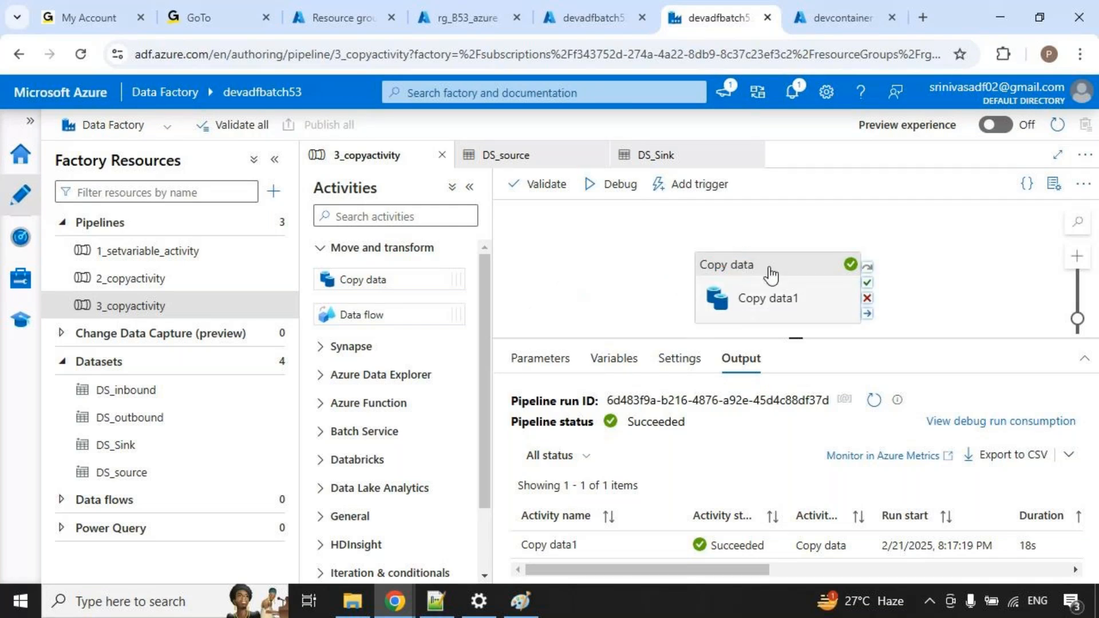
Show the Copy data activity's source settings and examine which source dataset it uses.
left_click(767, 289)
left_click(590, 358)
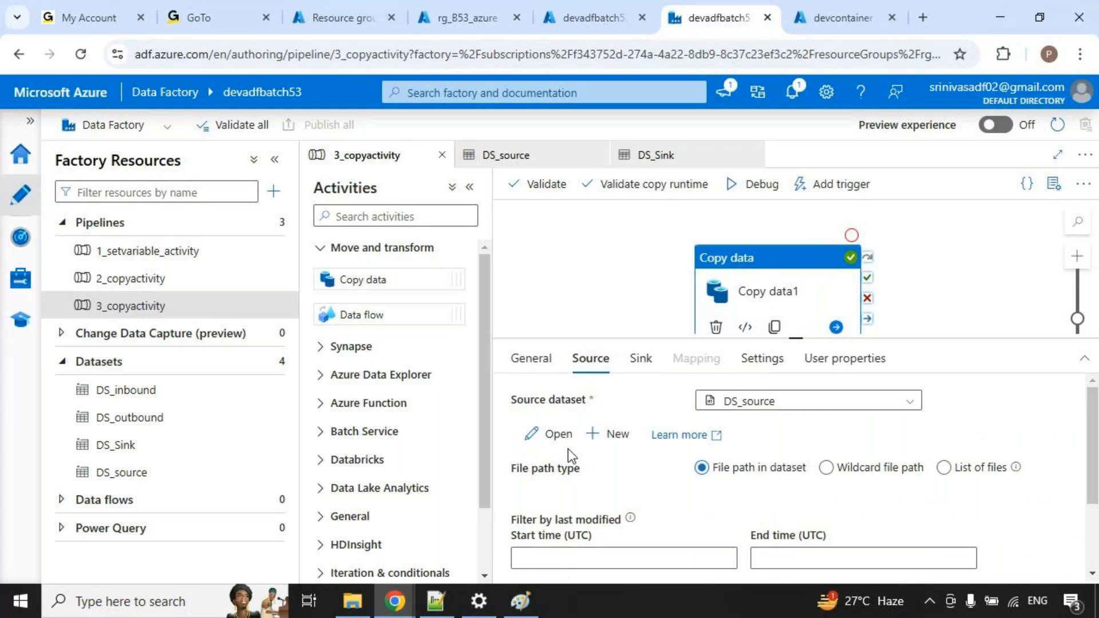
left_click_drag(541, 388, 596, 411)
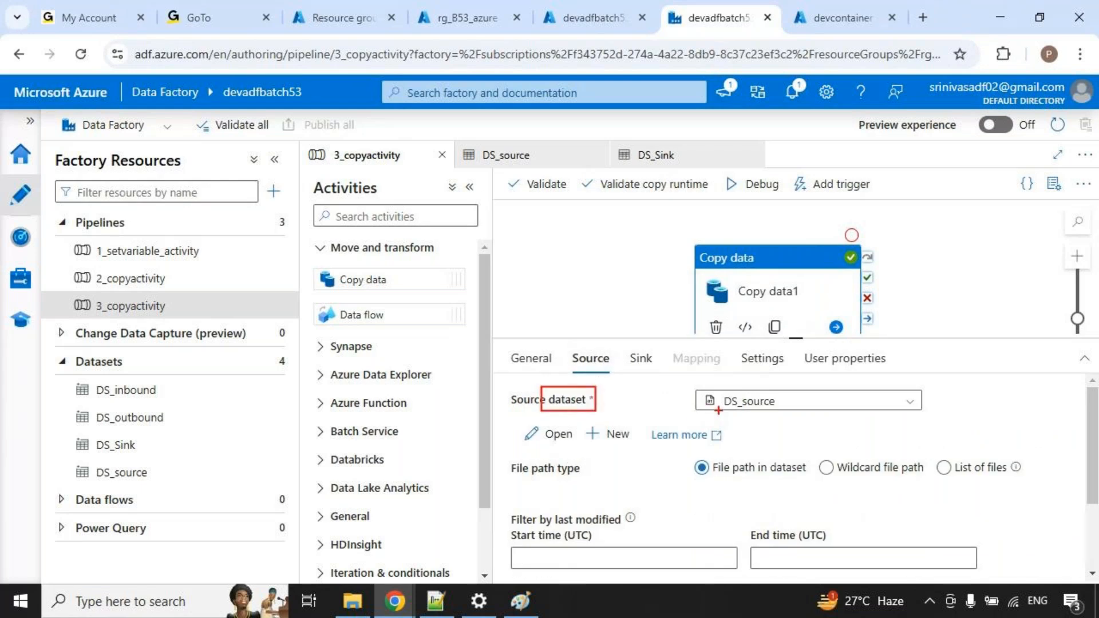
left_click_drag(718, 410, 761, 395)
left_click_drag(743, 419, 787, 399)
mouse_move(649, 391)
left_mouse_down()
mouse_move(637, 393)
mouse_move(662, 410)
mouse_move(656, 388)
left_mouse_up()
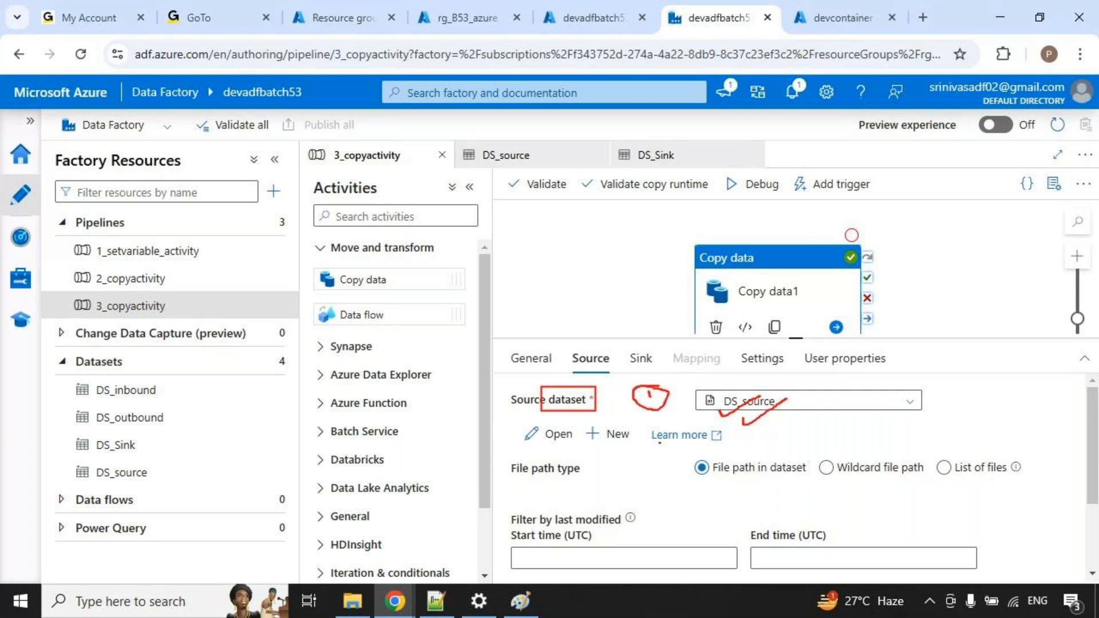
key("Escape")
Open the DS_source dataset and examine its file path and where its parameters are defined.
left_click(555, 436)
key("ctrl+2")
left_click_drag(789, 444, 888, 467)
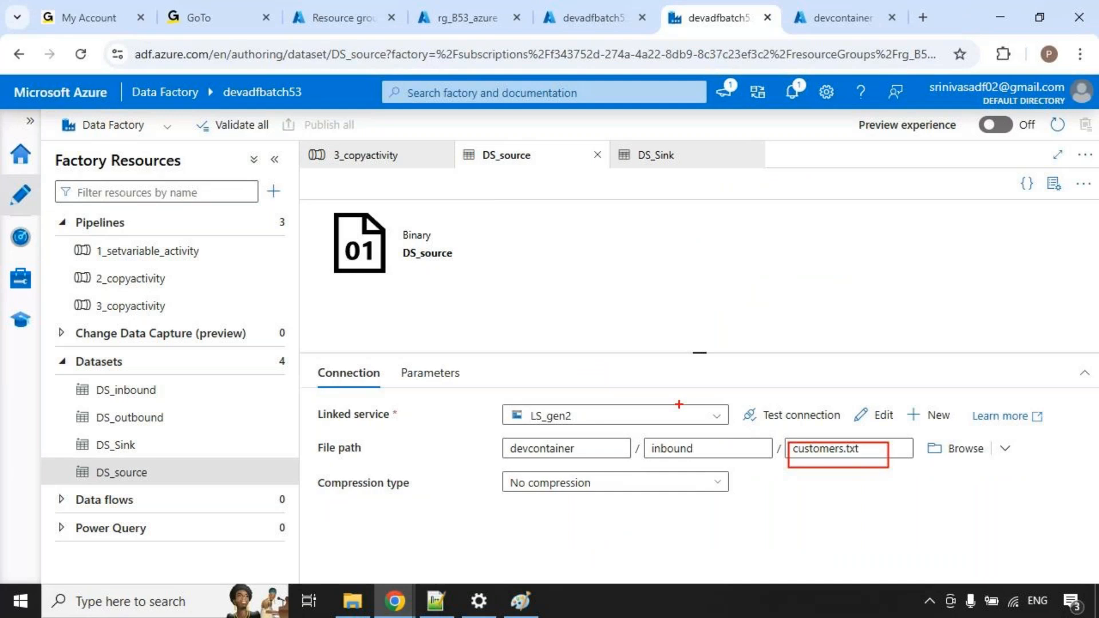
key("Escape")
key("ctrl+2")
left_click_drag(391, 351, 470, 388)
left_click_drag(486, 360, 523, 351)
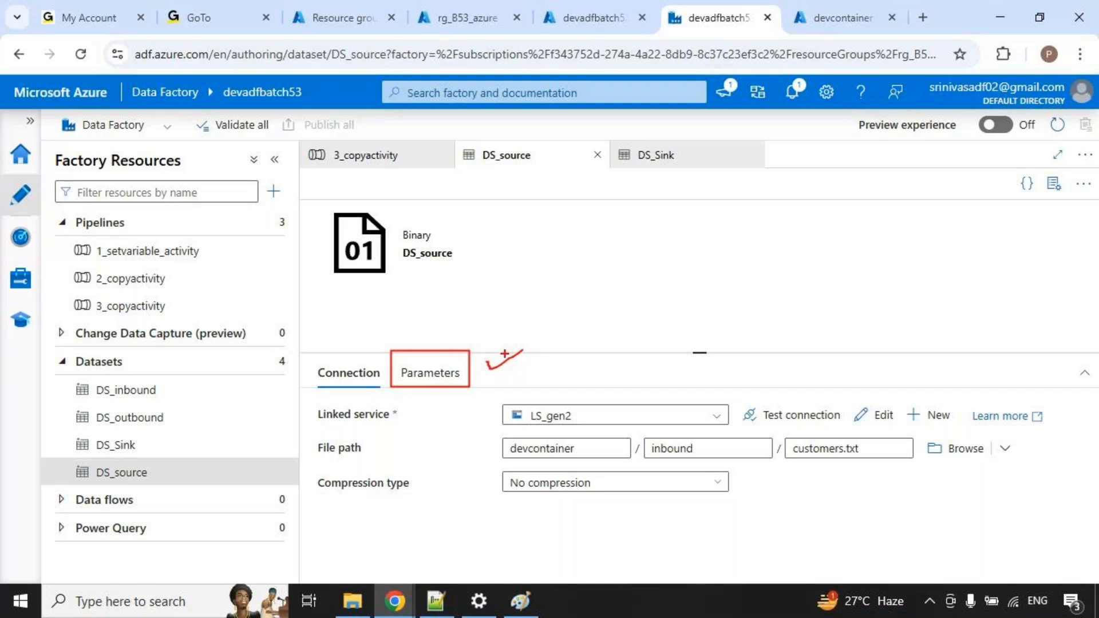
key("Escape")
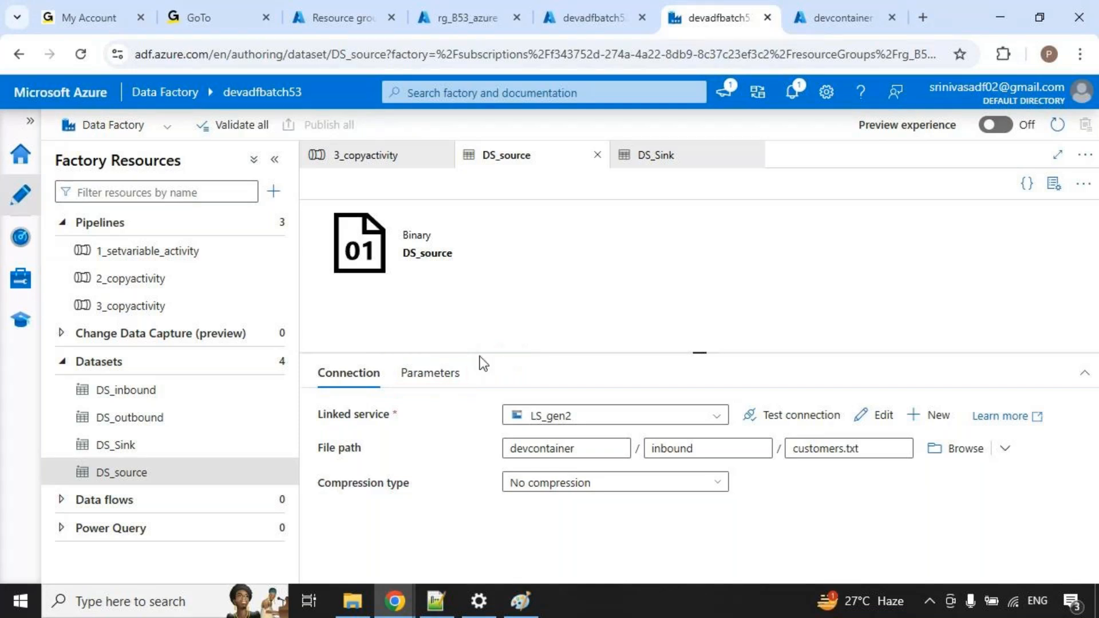
Switch to the Notepad++ notes and add an underlined heading "python:" below the "dataset with parameter" line.
left_click(436, 606)
scroll(329, 393, "up", 3)
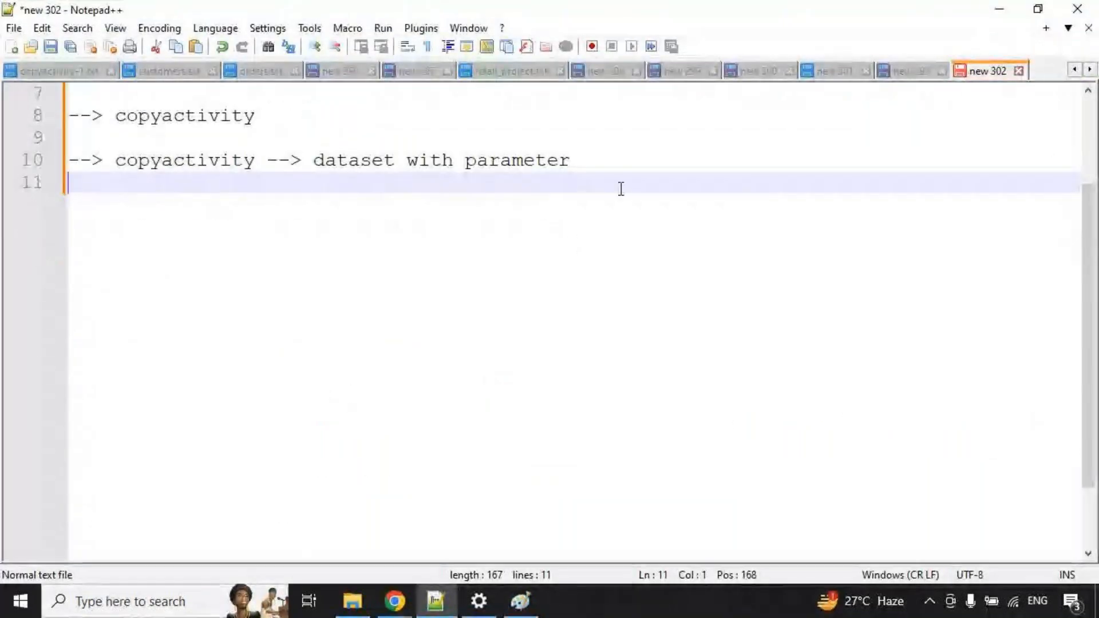
key("Return")
key("Return")
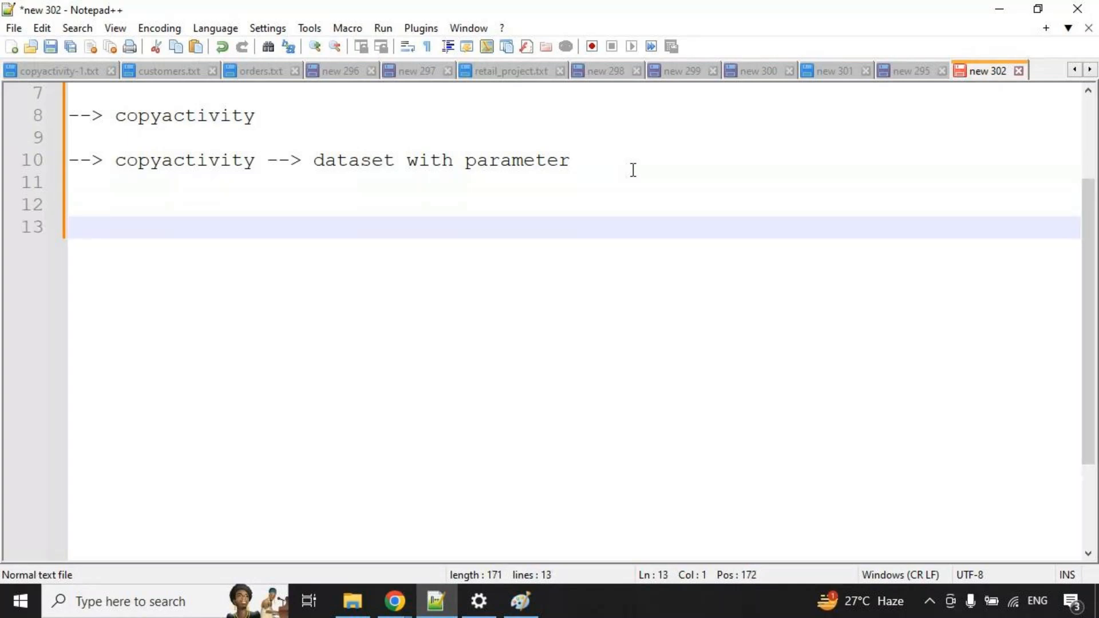
type("p")
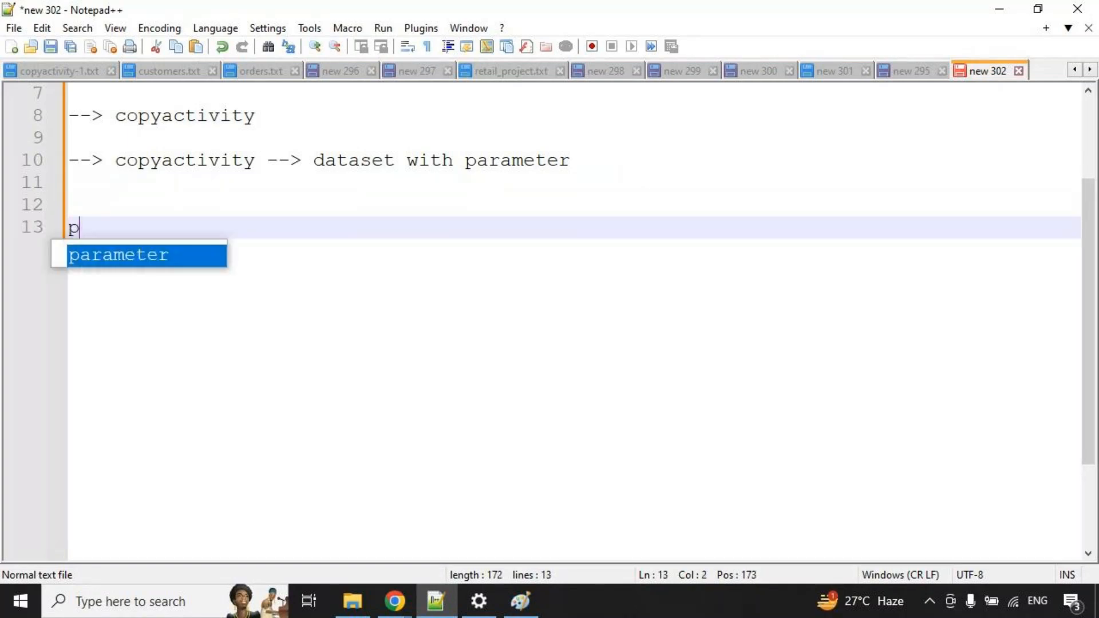
type("ython:")
key("Return")
type("-")
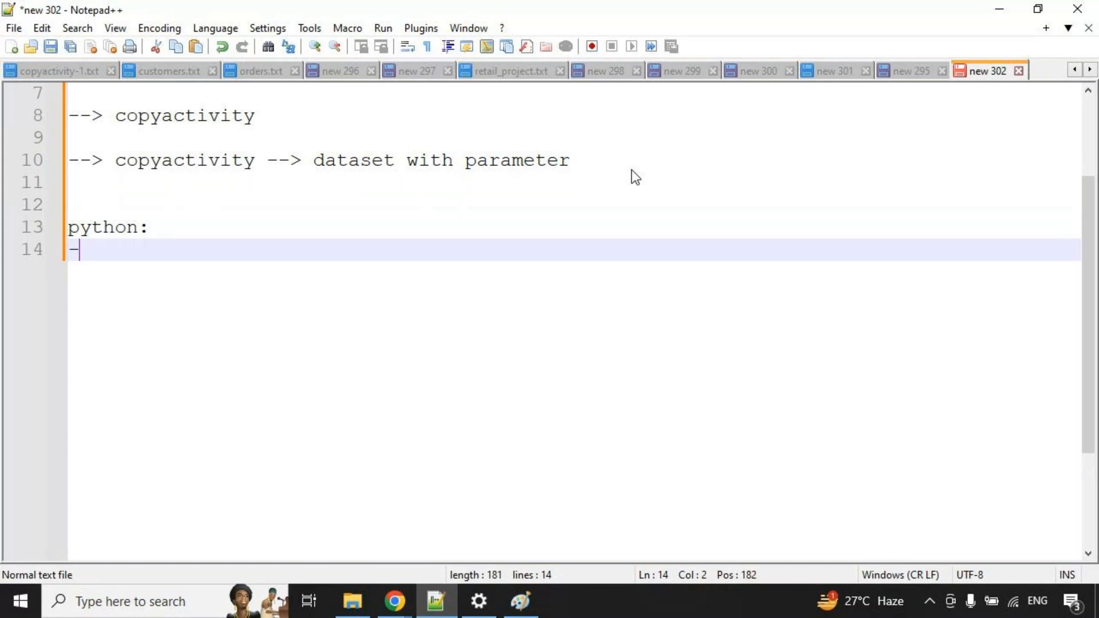
type("------")
key("Return")
key("Return")
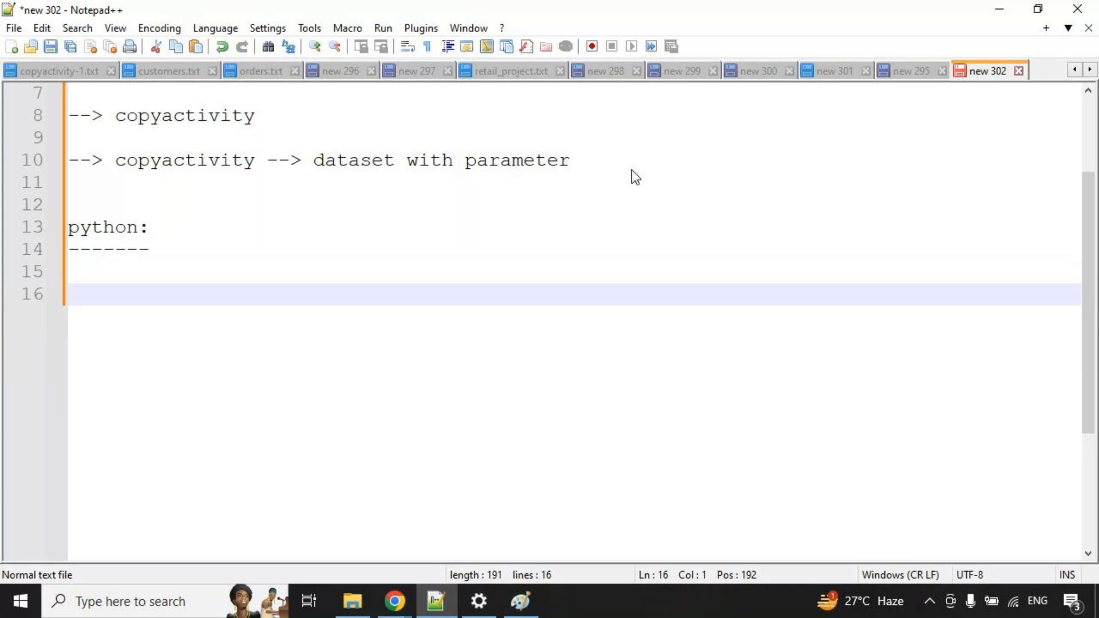
Under the python heading, write the function header def add(a,b): with the indented body line c = a+b.
type("def add(")
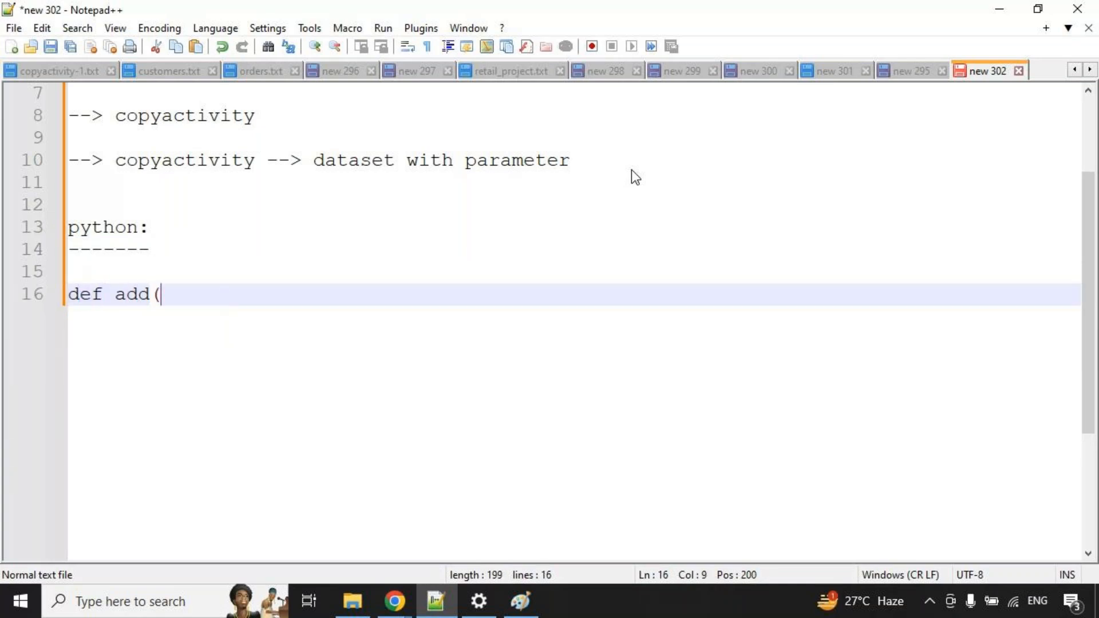
type("a,b):")
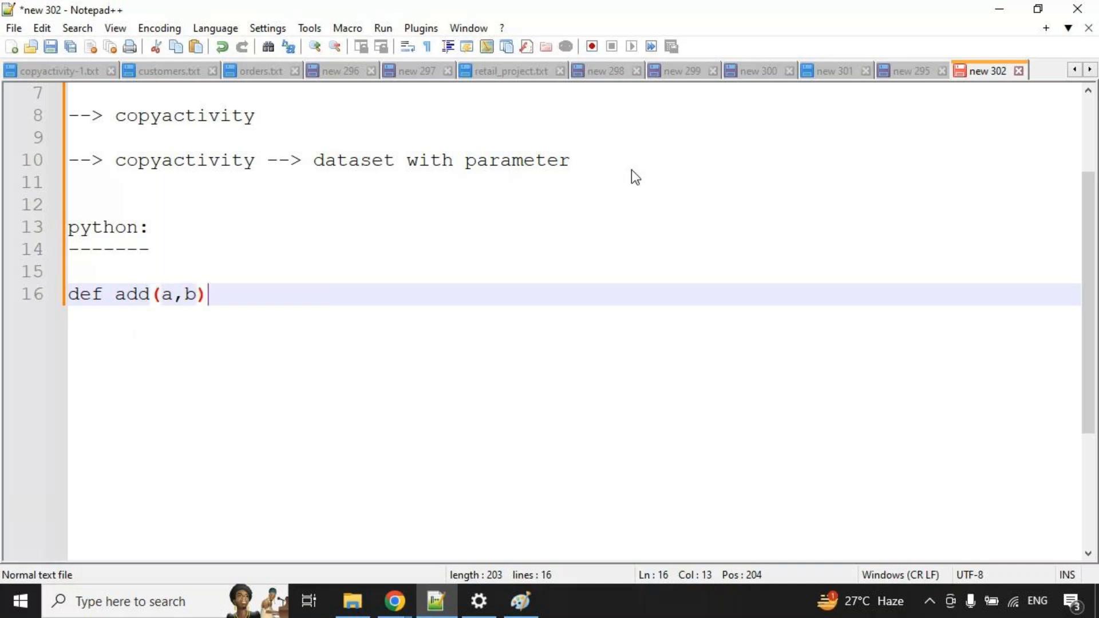
key("Return")
key("Tab")
type("c")
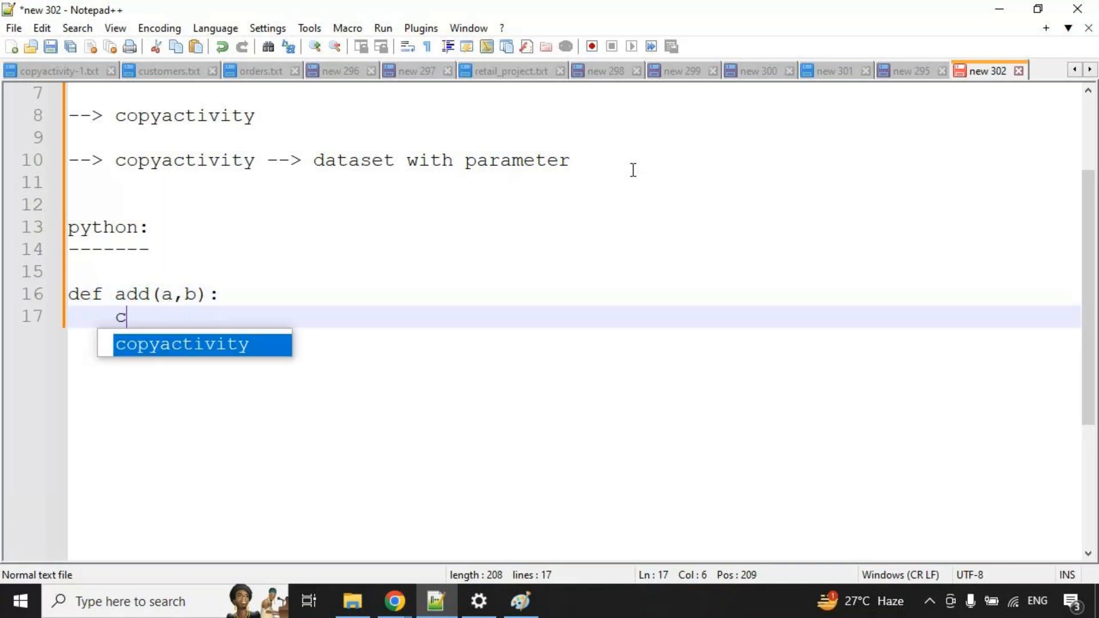
type(" = a+b")
key("Return")
type("print(\"sum is\"")
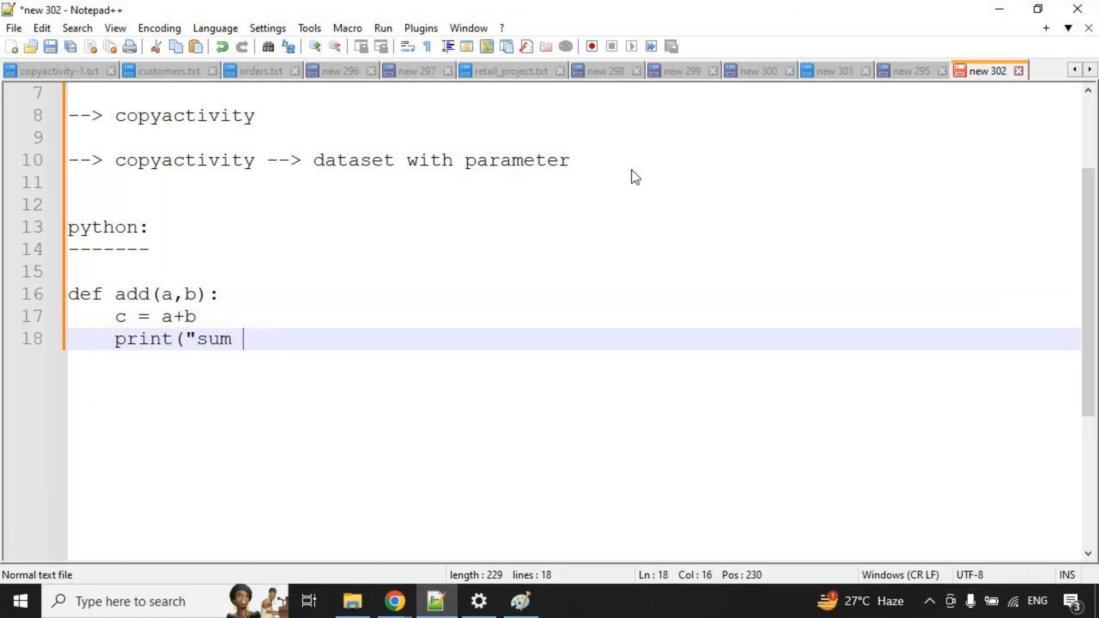
key("BackSpace")
key("BackSpace")
key("BackSpace")
key("BackSpace")
key("BackSpace")
key("BackSpace")
key("BackSpace")
key("BackSpace")
key("BackSpace")
key("BackSpace")
key("BackSpace")
key("BackSpace")
key("BackSpace")
key("BackSpace")
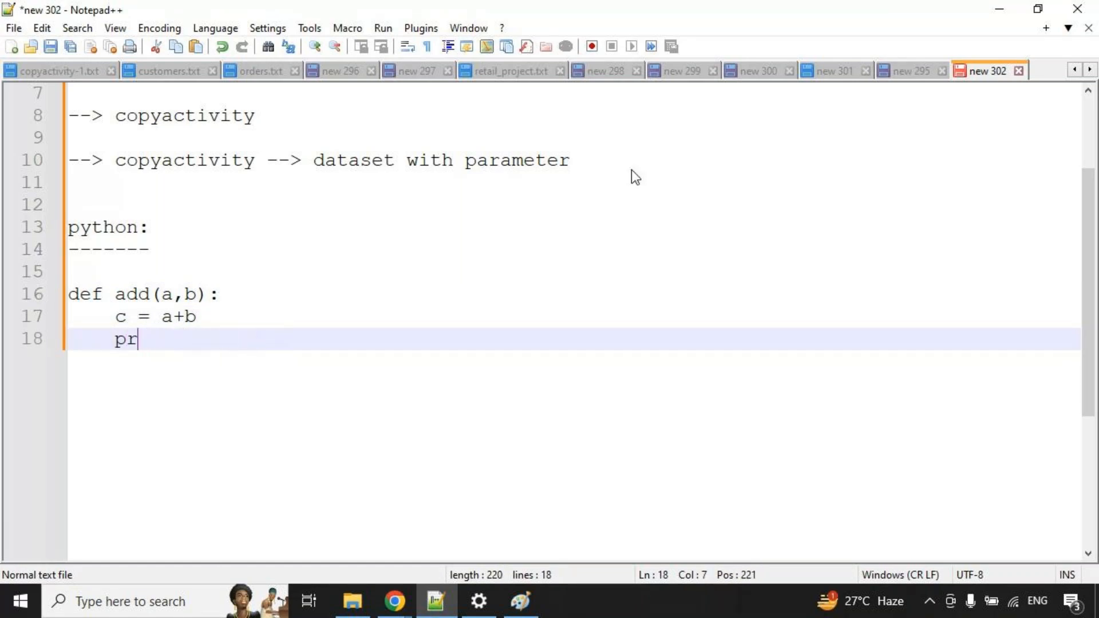
End the add function with the line return c, leaving blank space below it.
type("return c")
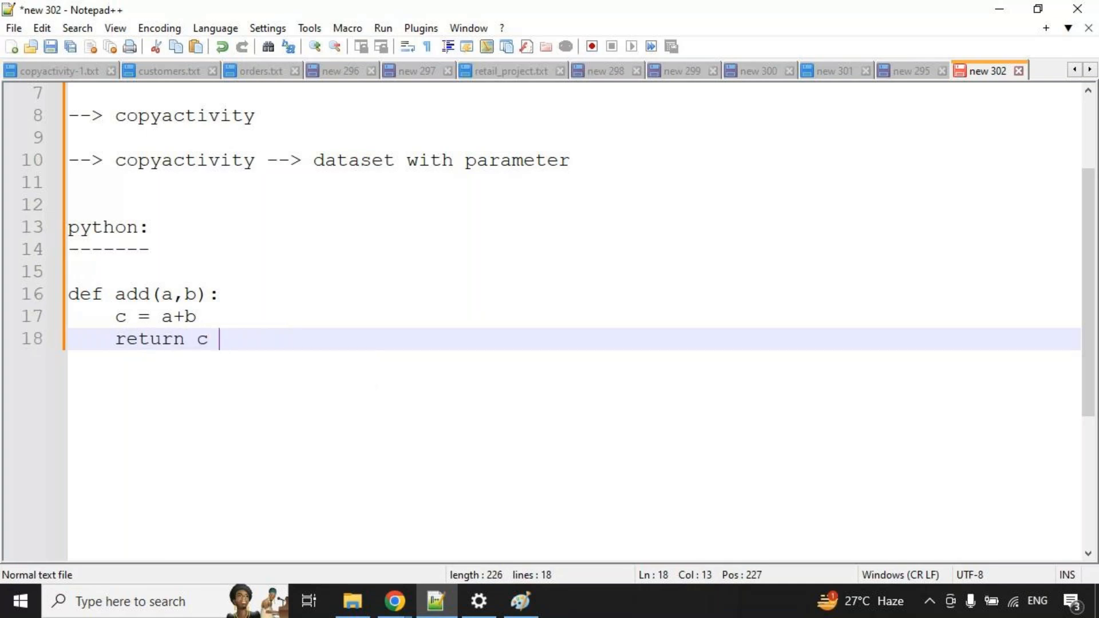
key("Return")
key("Return")
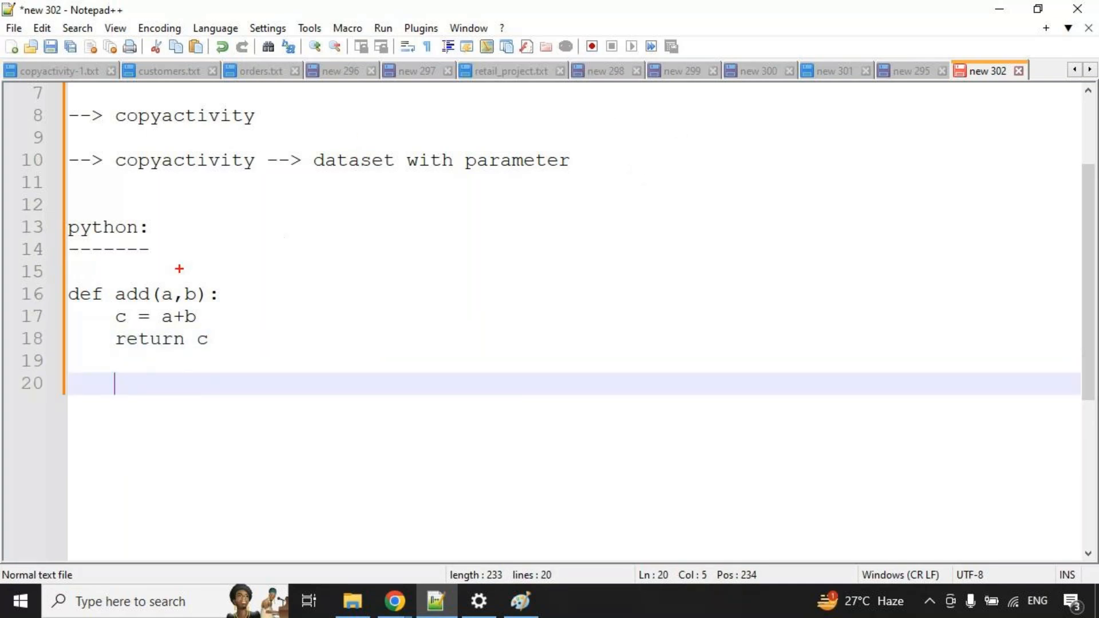
mouse_move(108, 283)
left_mouse_down()
mouse_move(152, 309)
mouse_move(185, 258)
mouse_move(218, 262)
left_mouse_up()
key("Escape")
Below the function, write the two calls add(10,20) and add(20,30) on separate lines.
left_click(135, 295)
double_click(135, 295)
key("ctrl+c")
left_click(95, 386)
key("ctrl+v")
type("(10,20)")
key("Return")
type("add(20,30")
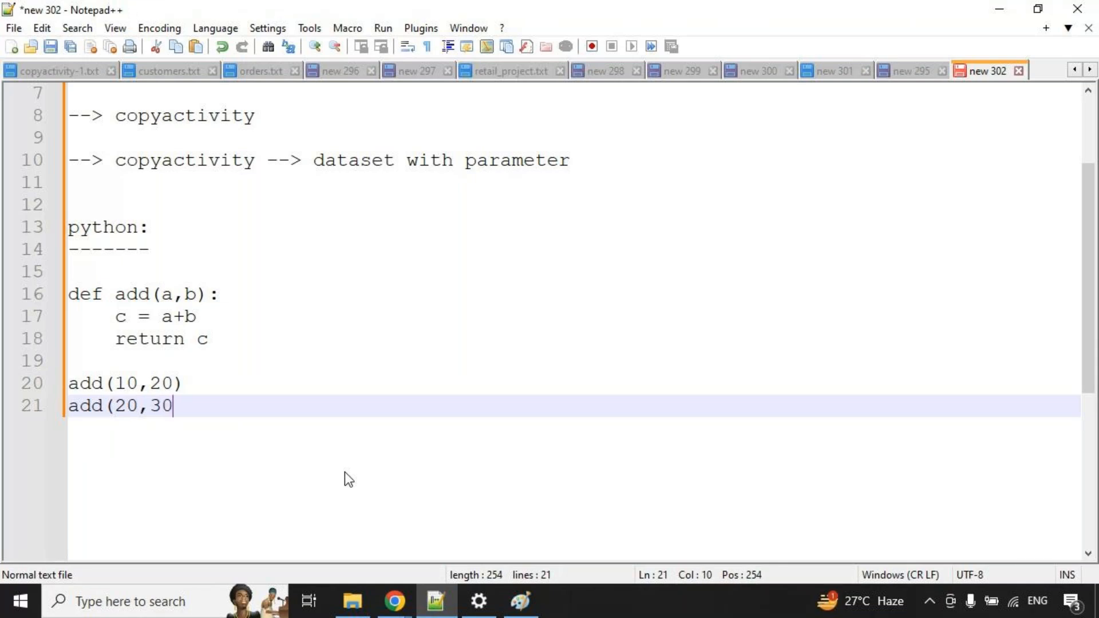
type(")")
key("BackSpace")
key("Return")
key("Return")
key("Return")
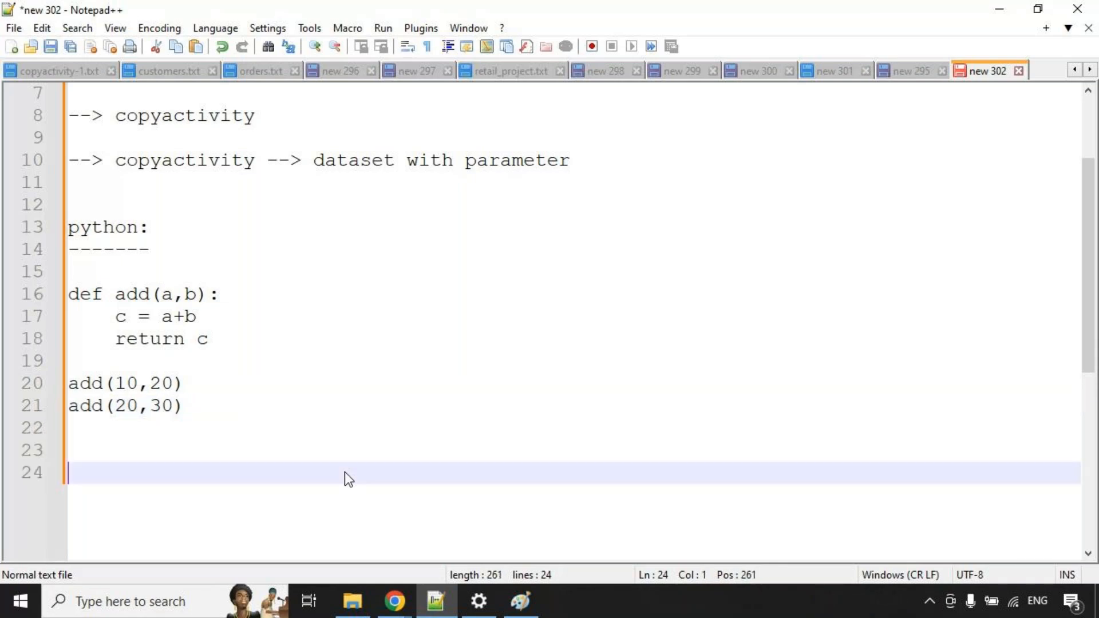
Insert blank lines above the add function and write the function header def getsqr(n): there.
key("Up")
key("Up")
key("Up")
key("Up")
key("Up")
key("Up")
key("Up")
key("Up")
key("Up")
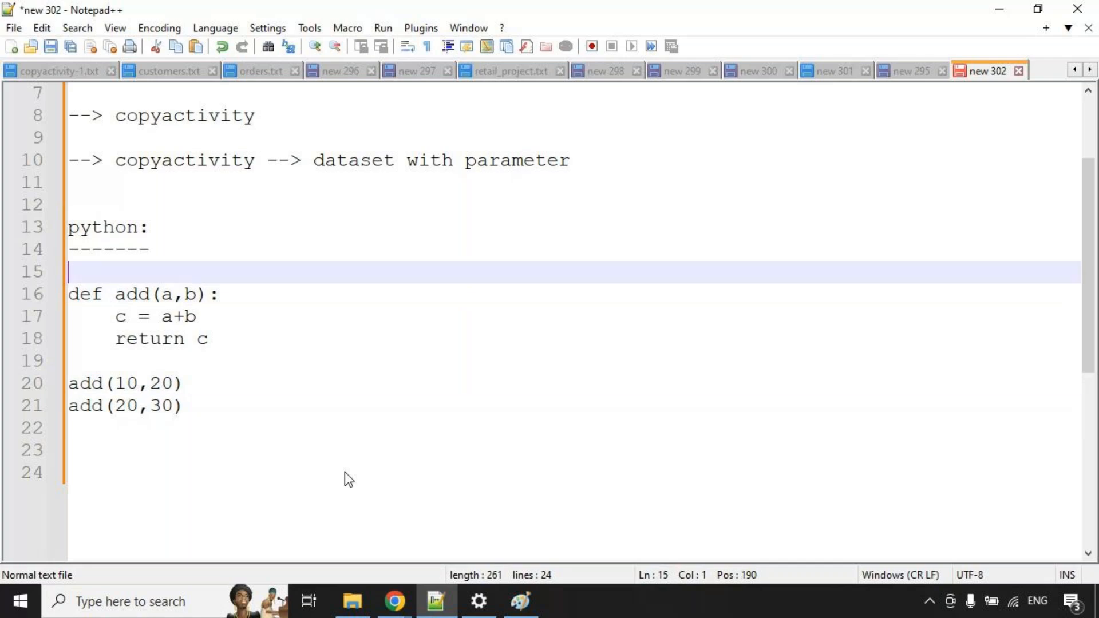
key("Return")
key("Return")
key("Return")
key("Return")
key("Up")
key("Up")
key("Up")
type("def")
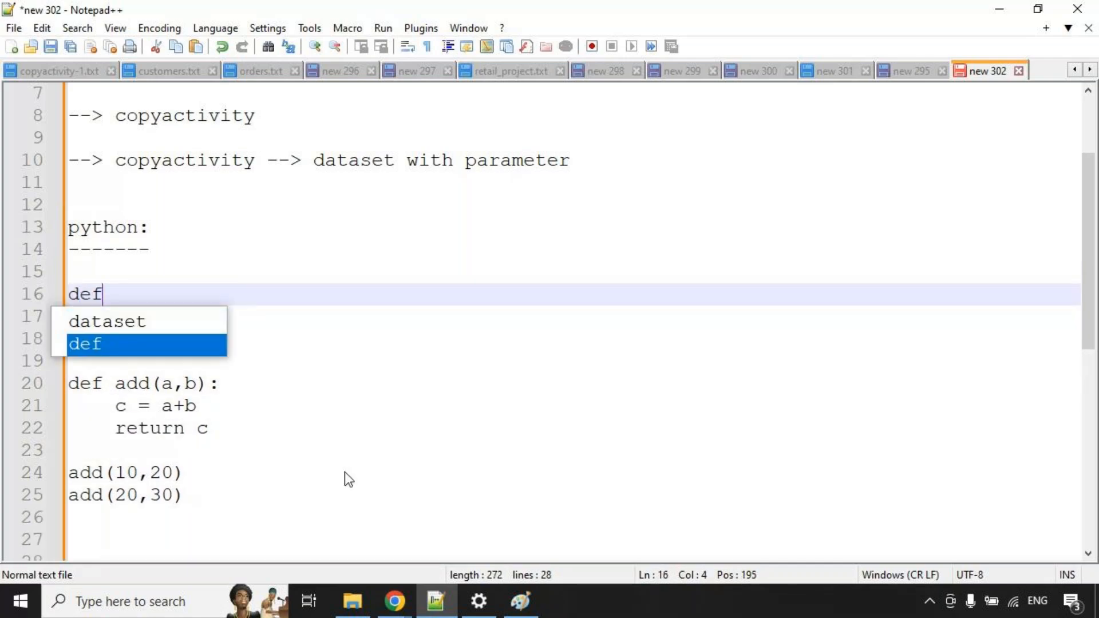
type(" getsqr(n):")
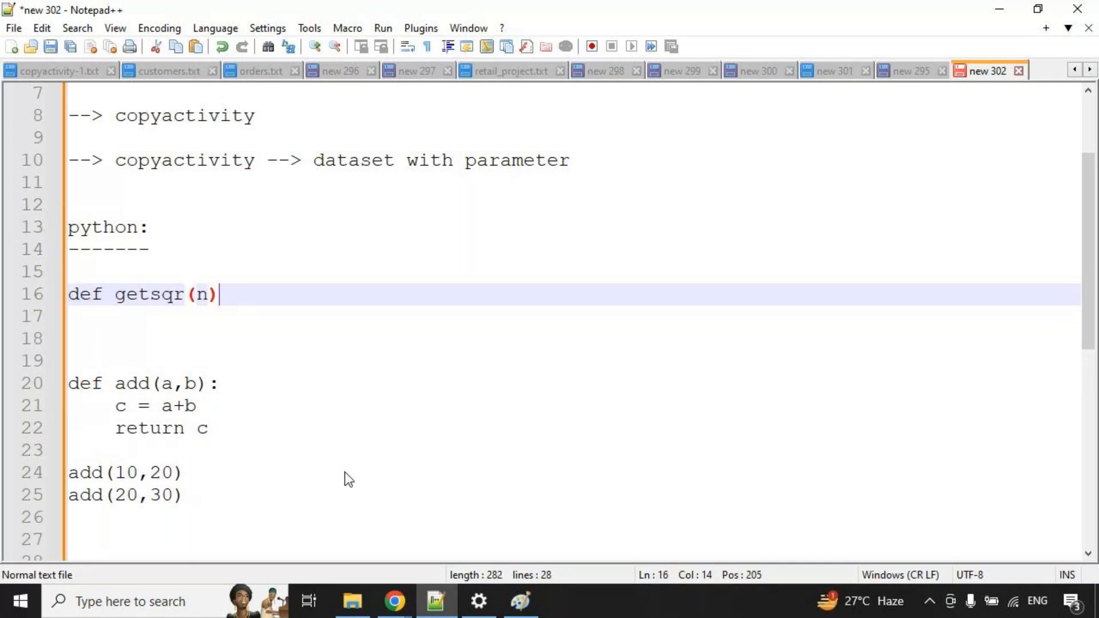
Complete the getsqr function with the indented body line return n*n.
key("Return")
key("Tab")
type("retu")
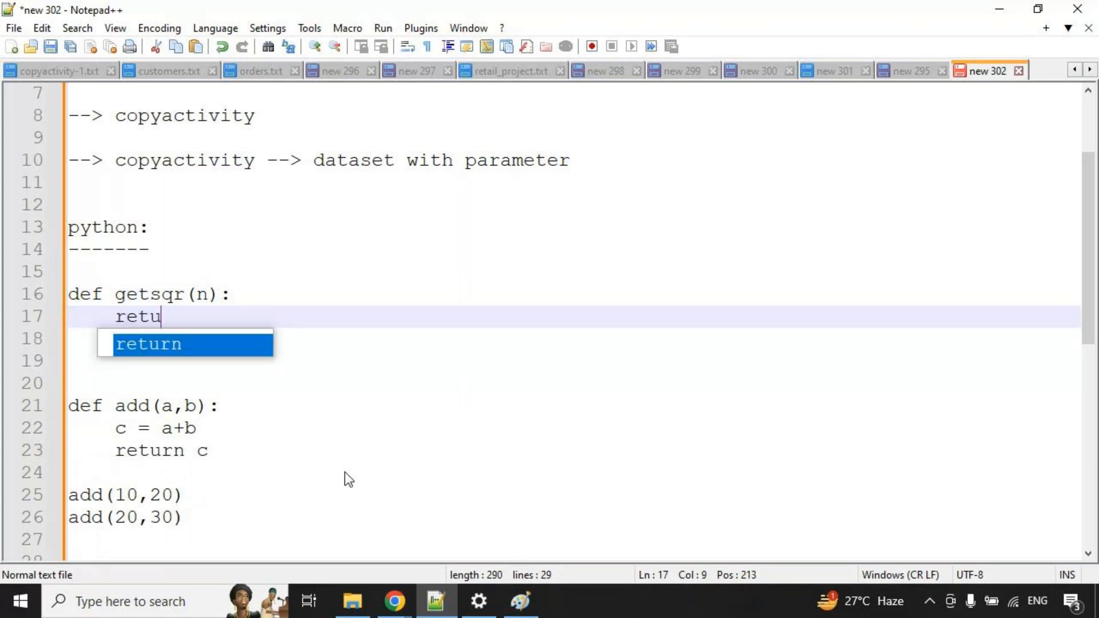
type("rn n*n*n")
key("BackSpace")
key("BackSpace")
Below the getsqr function, write print(getsqr(5)) and print(getsqr(8)) on separate lines.
key("Return")
key("Return")
key("BackSpace")
type("print(getsqr(5")
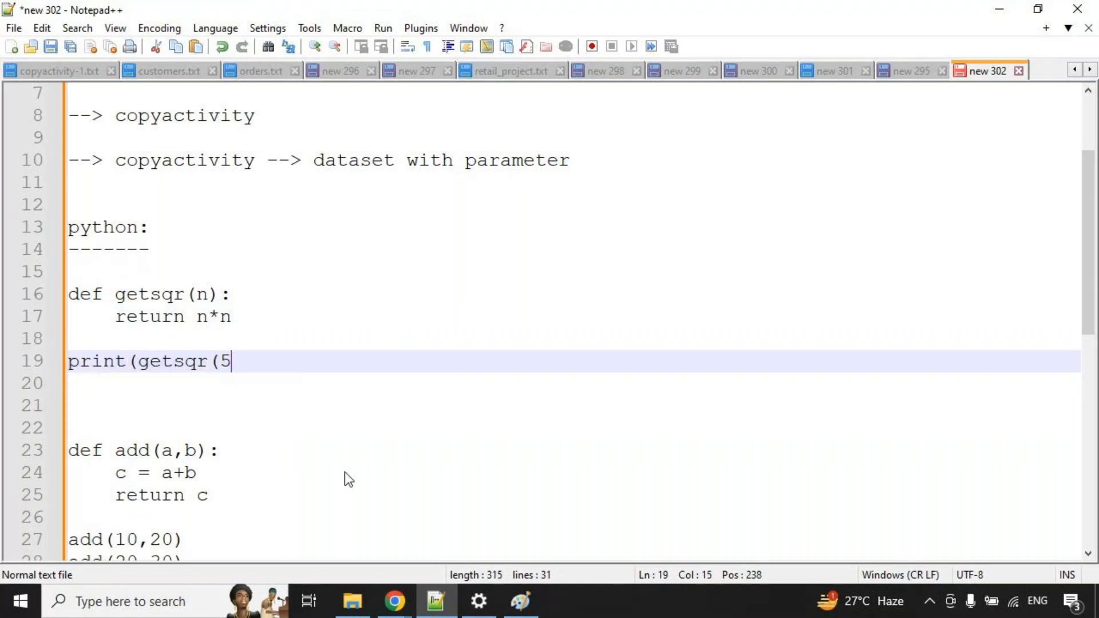
type("))")
key("Return")
type("print(Get")
key("BackSpace")
key("BackSpace")
key("BackSpace")
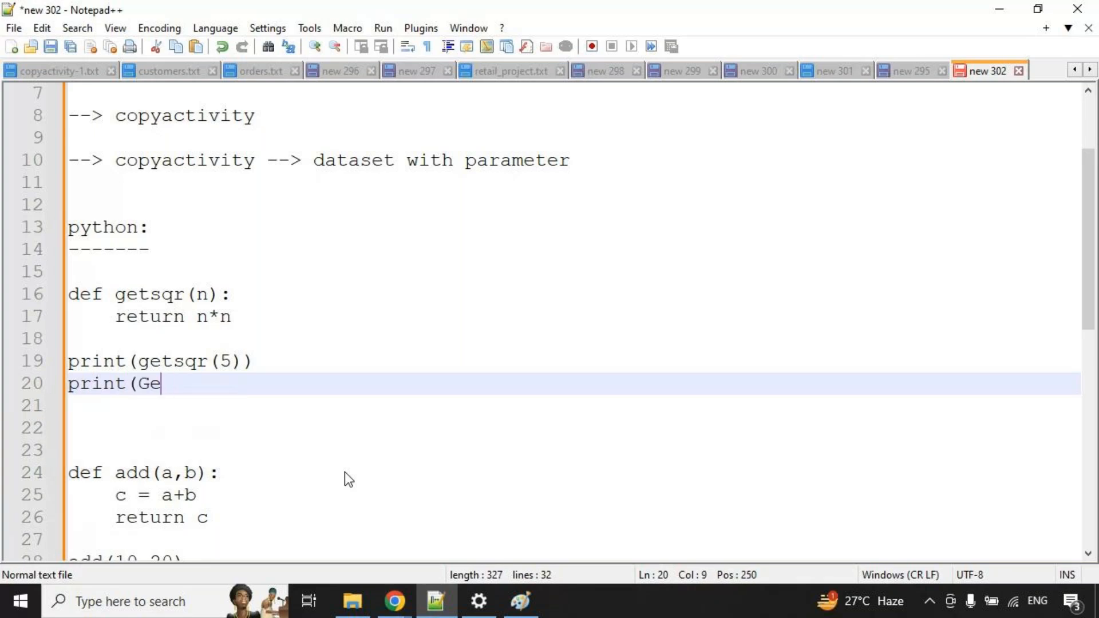
type("getsqr")
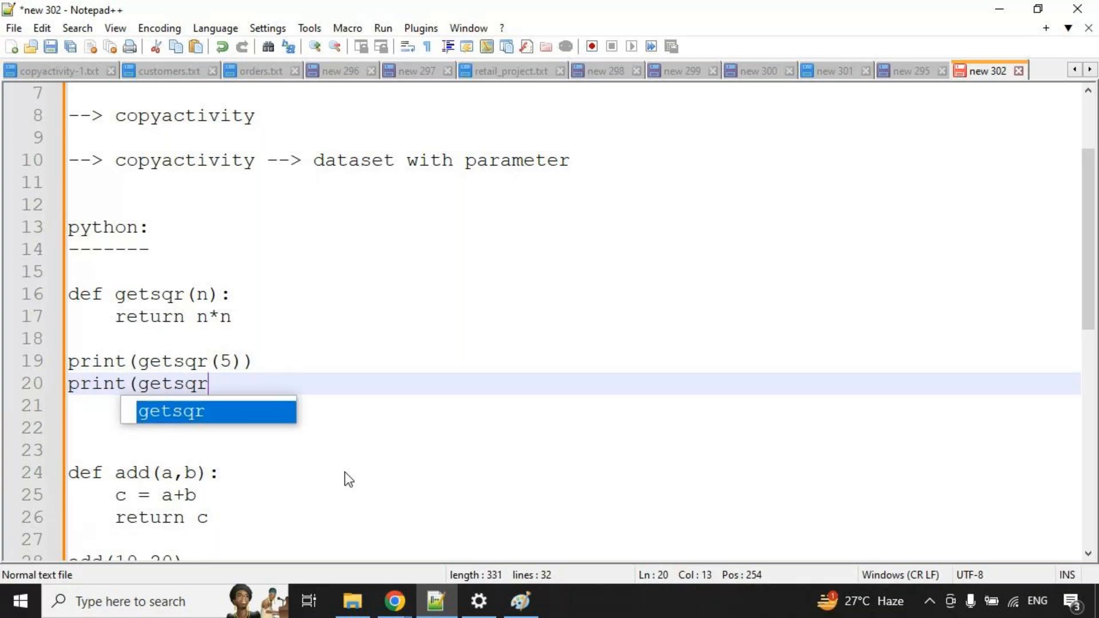
type("(8))")
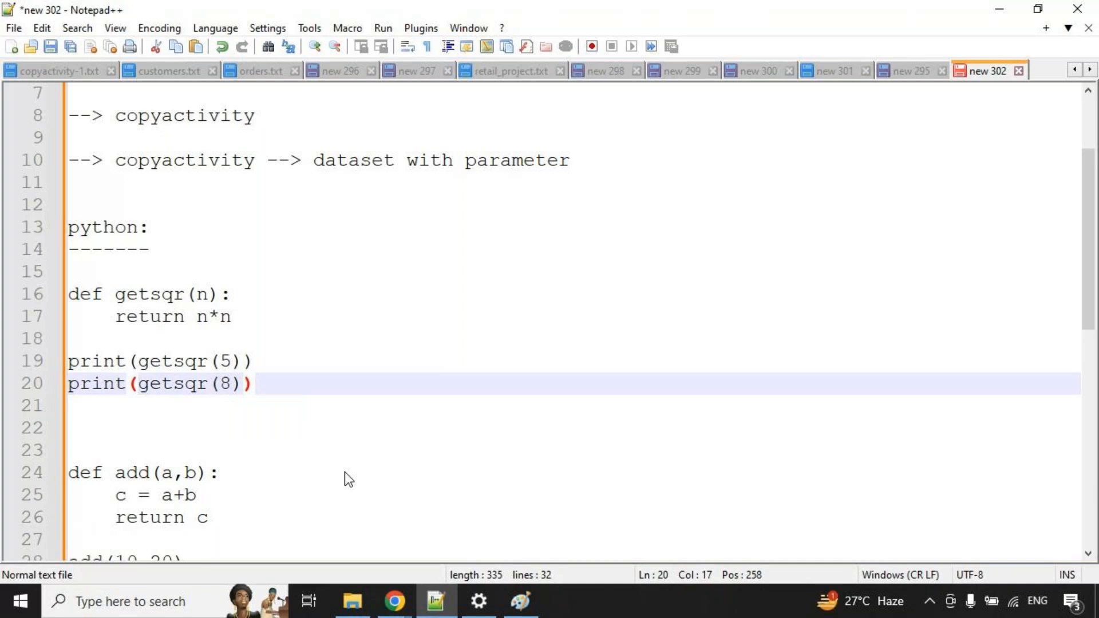
mouse_move(162, 356)
left_mouse_down()
mouse_move(178, 368)
mouse_move(161, 356)
left_mouse_up()
left_click_drag(230, 346, 252, 337)
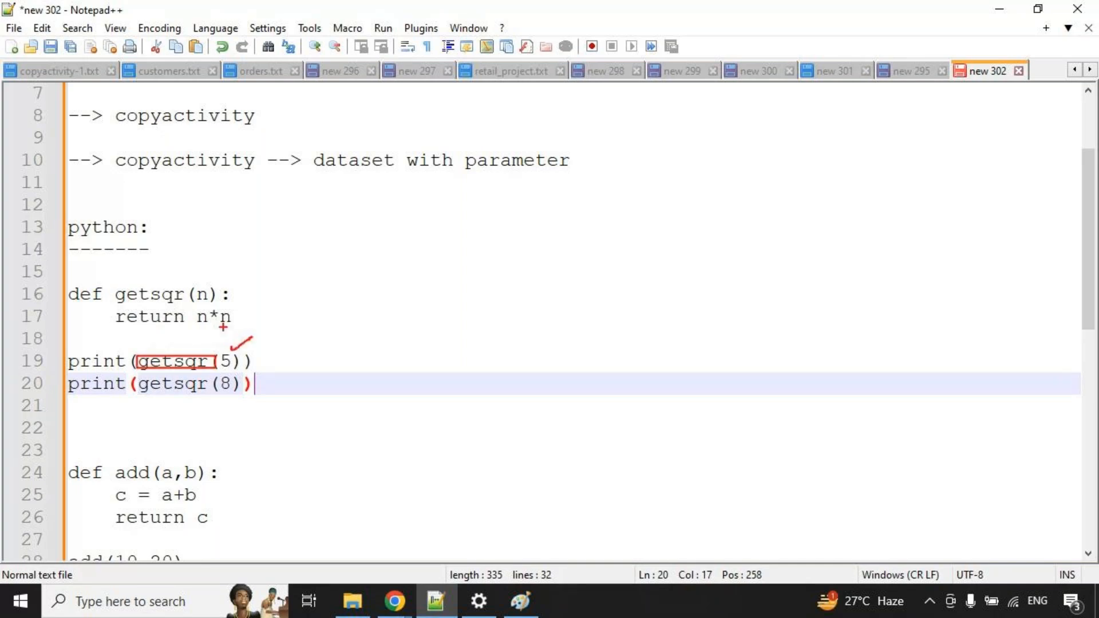
mouse_move(210, 281)
left_mouse_down()
mouse_move(192, 296)
mouse_move(234, 285)
mouse_move(213, 308)
left_mouse_up()
left_click_drag(234, 354, 257, 352)
key("e")
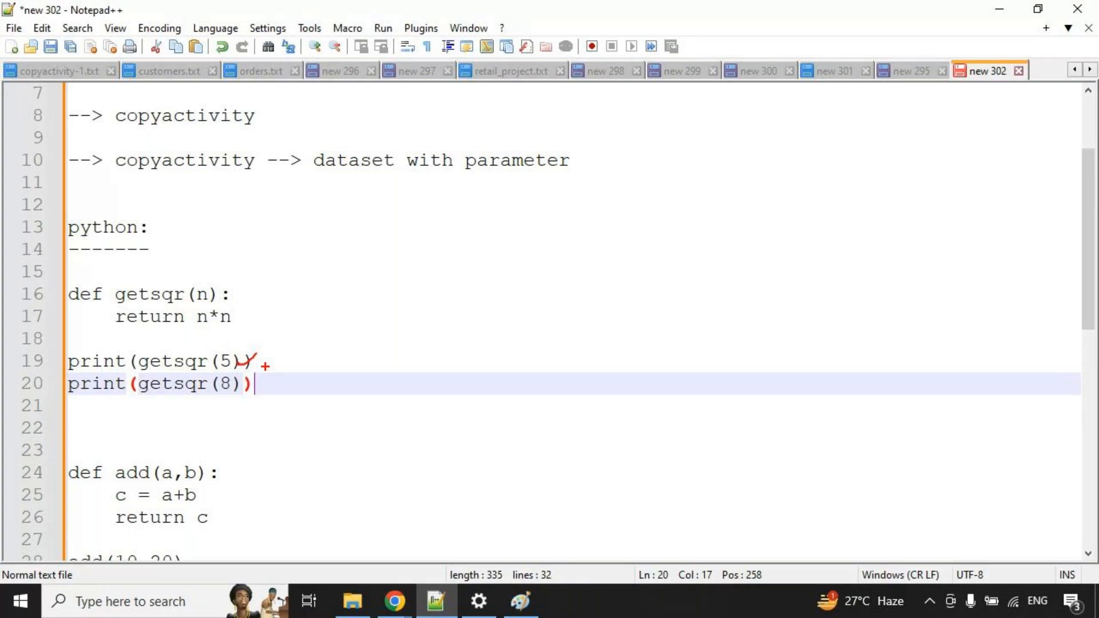
mouse_move(60, 285)
left_mouse_down()
mouse_move(110, 310)
mouse_move(184, 296)
mouse_move(234, 267)
left_mouse_up()
mouse_move(151, 373)
left_mouse_down()
mouse_move(196, 370)
mouse_move(231, 344)
left_mouse_up()
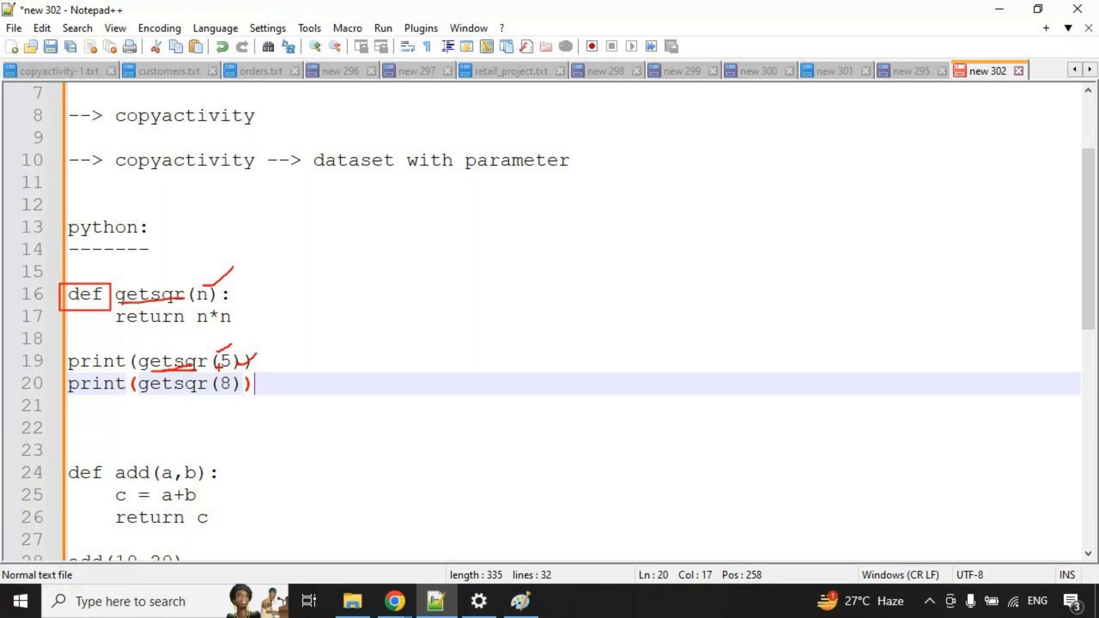
scroll(201, 435, "down", 2)
mouse_move(106, 330)
left_mouse_down()
mouse_move(145, 351)
mouse_move(178, 302)
mouse_move(205, 315)
left_mouse_up()
mouse_move(51, 418)
left_mouse_down()
mouse_move(102, 443)
mouse_move(145, 397)
left_mouse_up()
left_click_drag(161, 414, 181, 399)
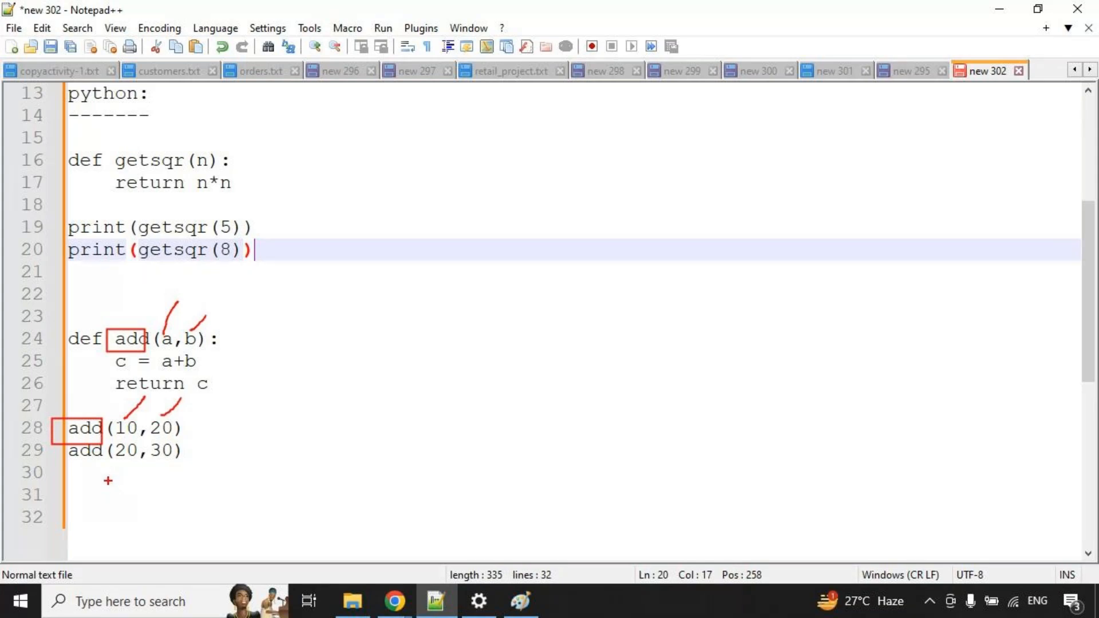
key("Escape")
Below the add calls, insert a dashed separator line and the note "ADF --> Dataset --> parameter".
scroll(248, 473, "down", 1)
left_click(254, 437)
type("----------------------")
key("Return")
key("Return")
type("ADF -->  Dataset --> parame")
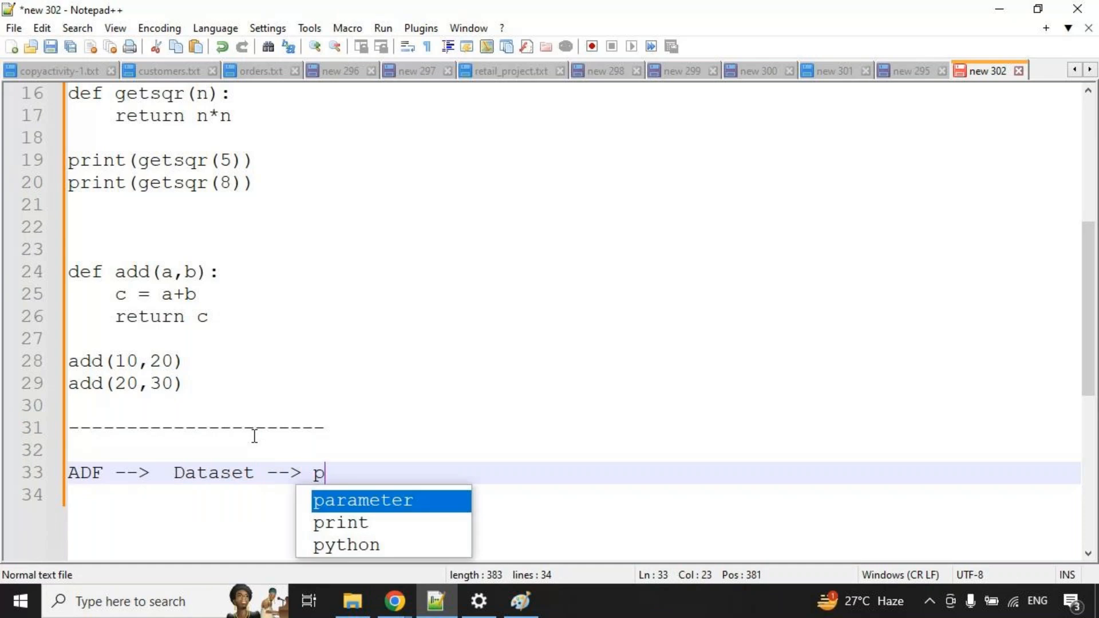
key("BackSpace")
type("ameter")
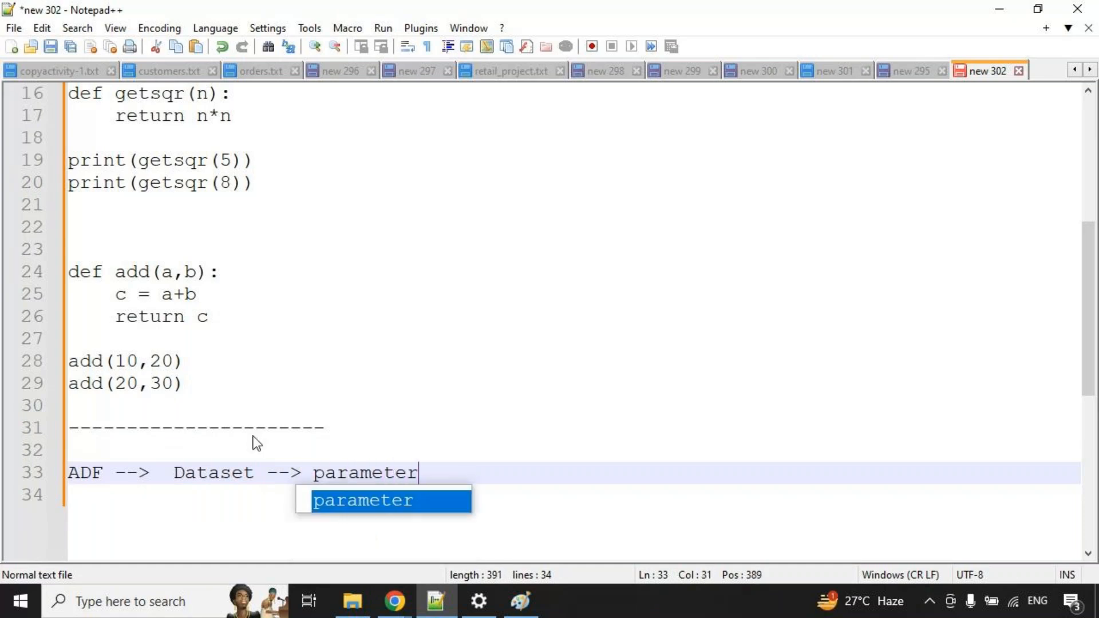
key("Return")
key("Return")
left_click_drag(165, 454, 261, 491)
left_click_drag(332, 487, 387, 468)
left_click_drag(191, 506, 262, 467)
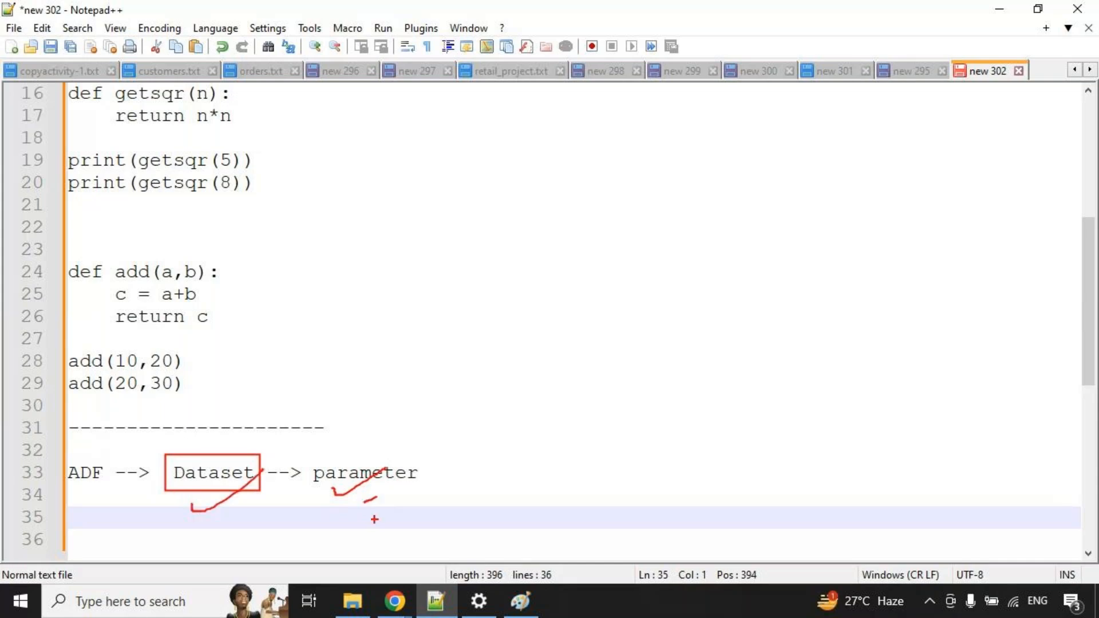
key("Escape")
Below the ADF note, define the function dataset(filename): with the indented line print("Filename is", filename).
scroll(351, 515, "down", 1)
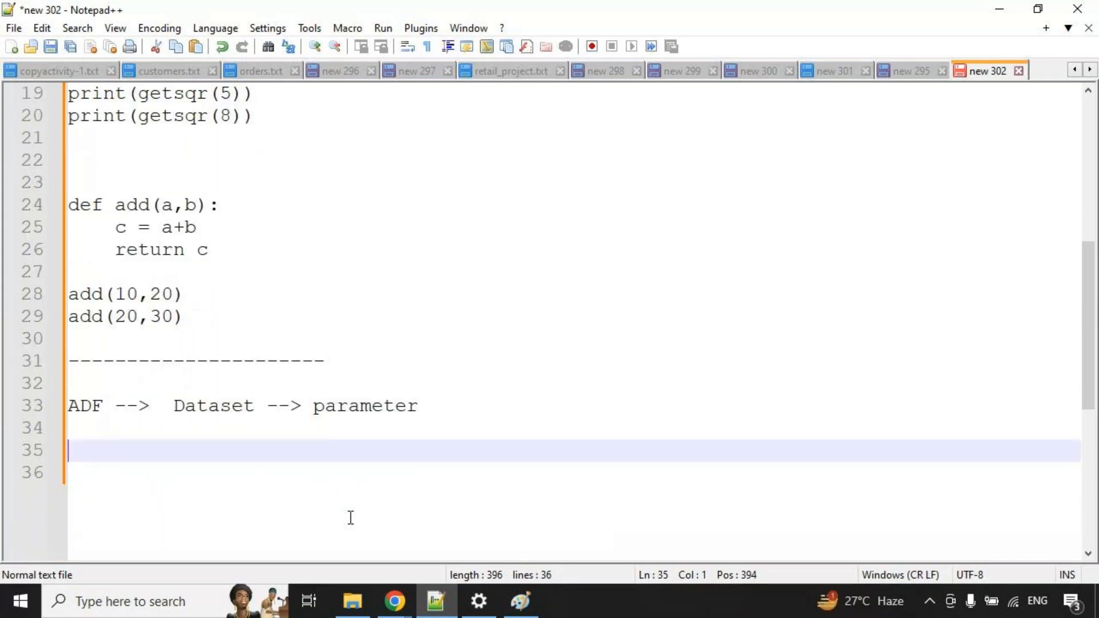
key("Return")
type("def dataset(filename):")
key("Return")
type("print(\"Fi")
type("is\", filename)")
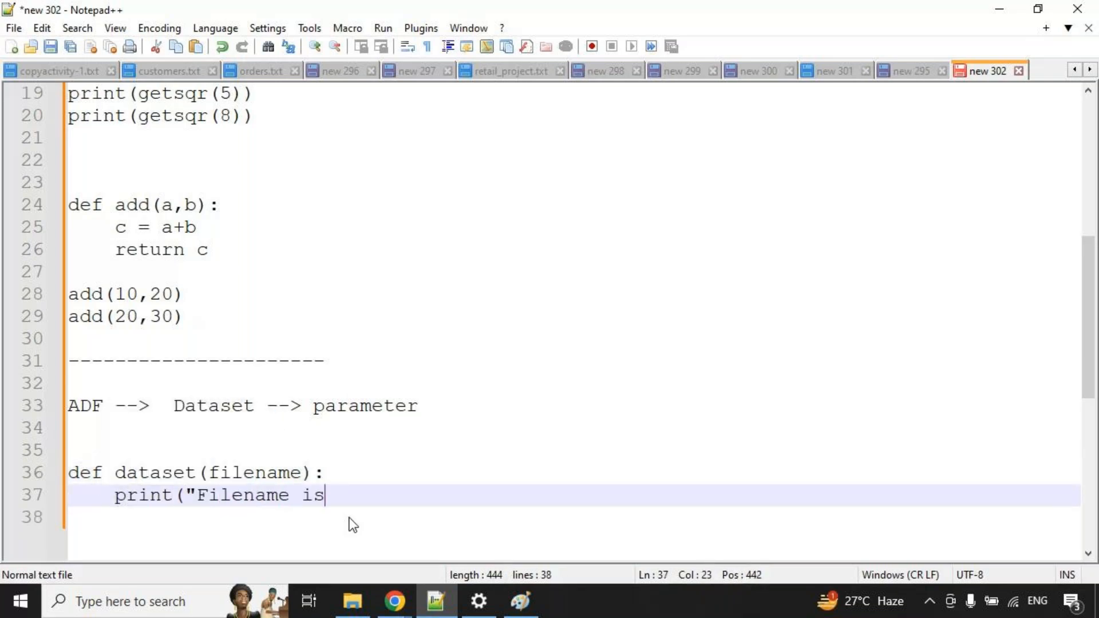
Add the calls dataset('customers.txt') and dataset('orders.txt') on separate lines below the dataset function.
key("Return")
key("Return")
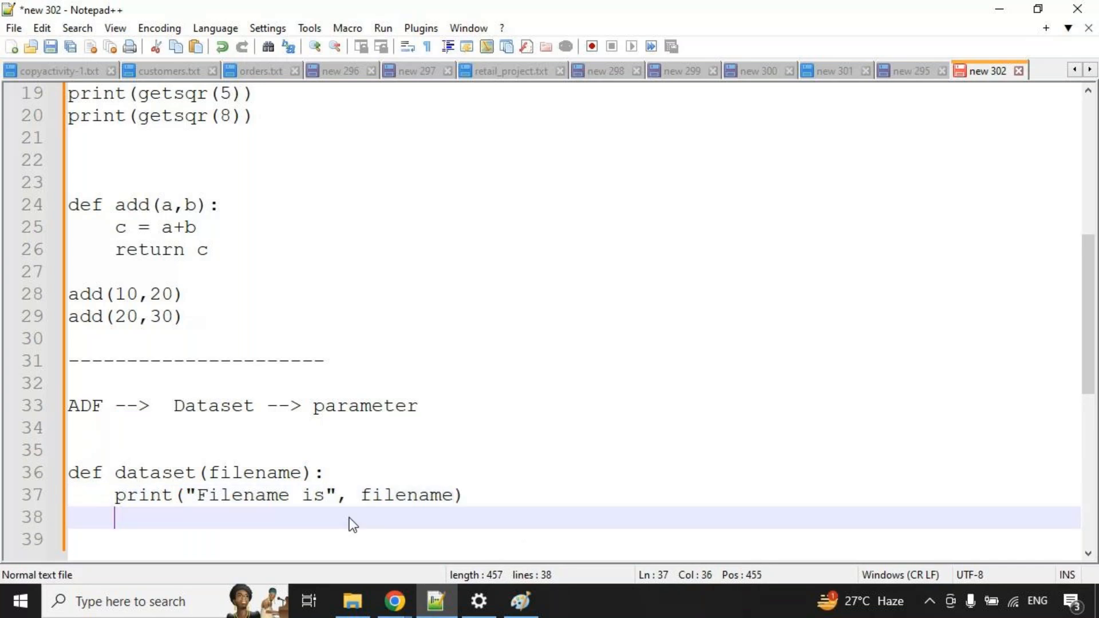
type("dataset('e")
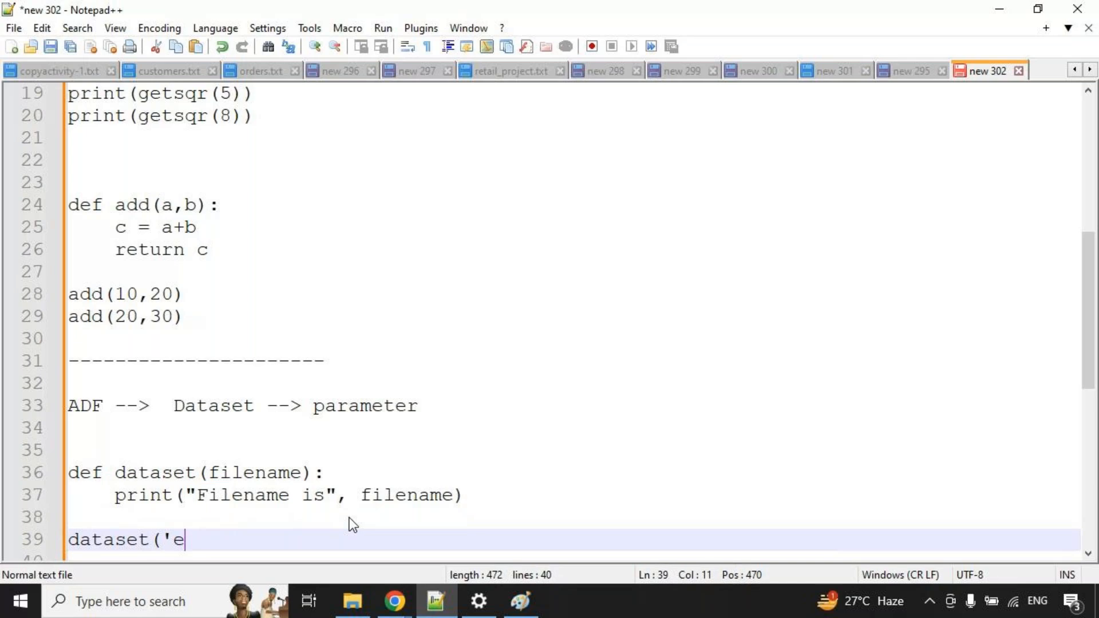
key("BackSpace")
type("customers.txt')")
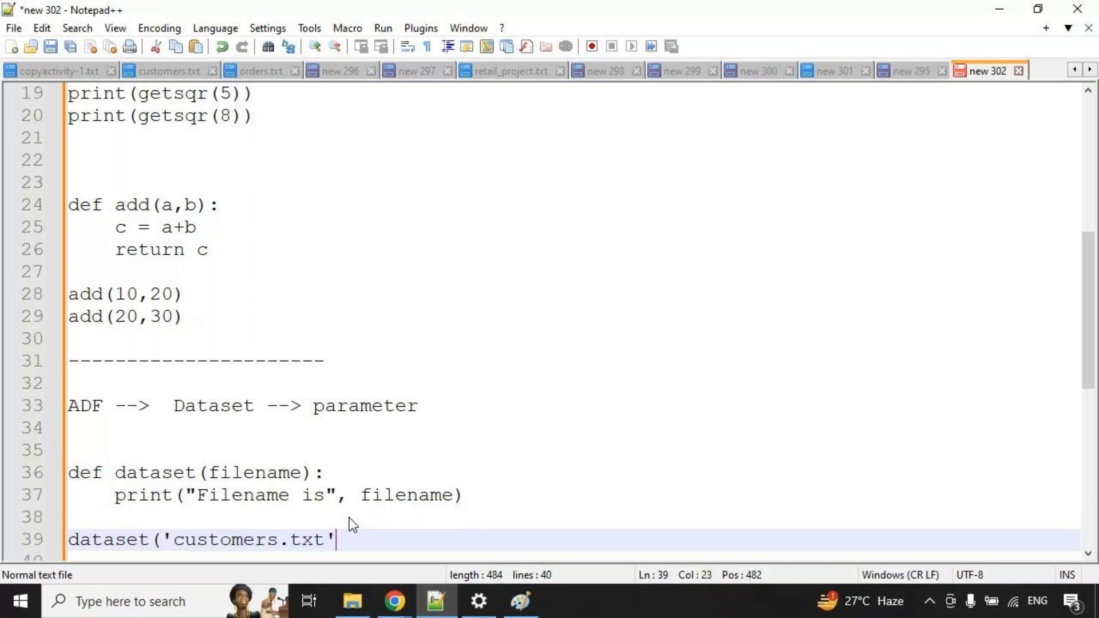
key("Return")
type("datase")
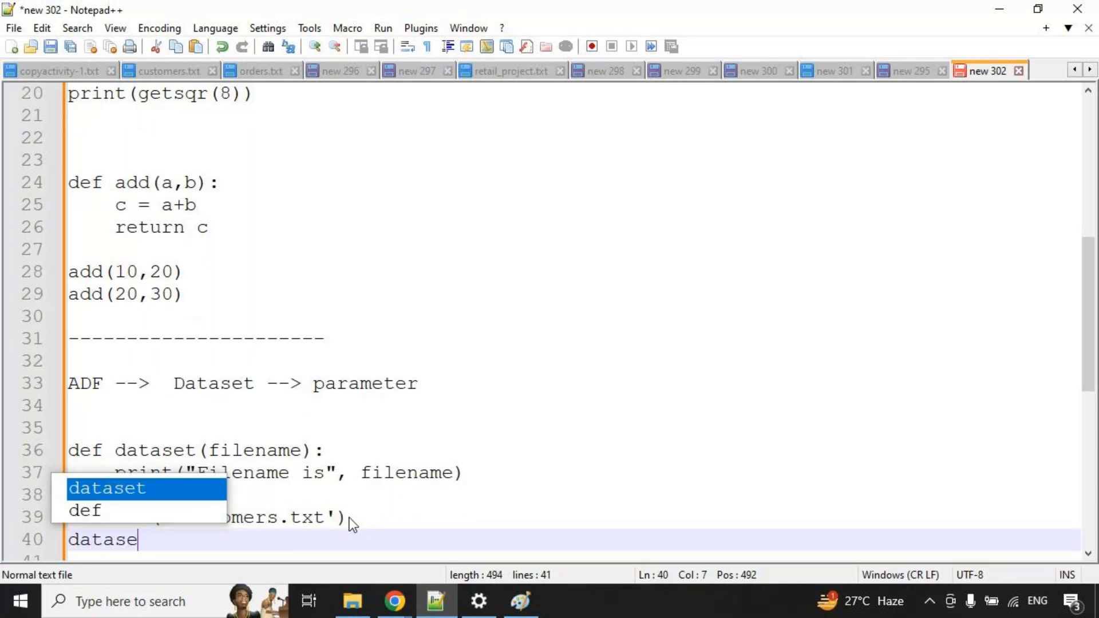
type("t('orders.txt')")
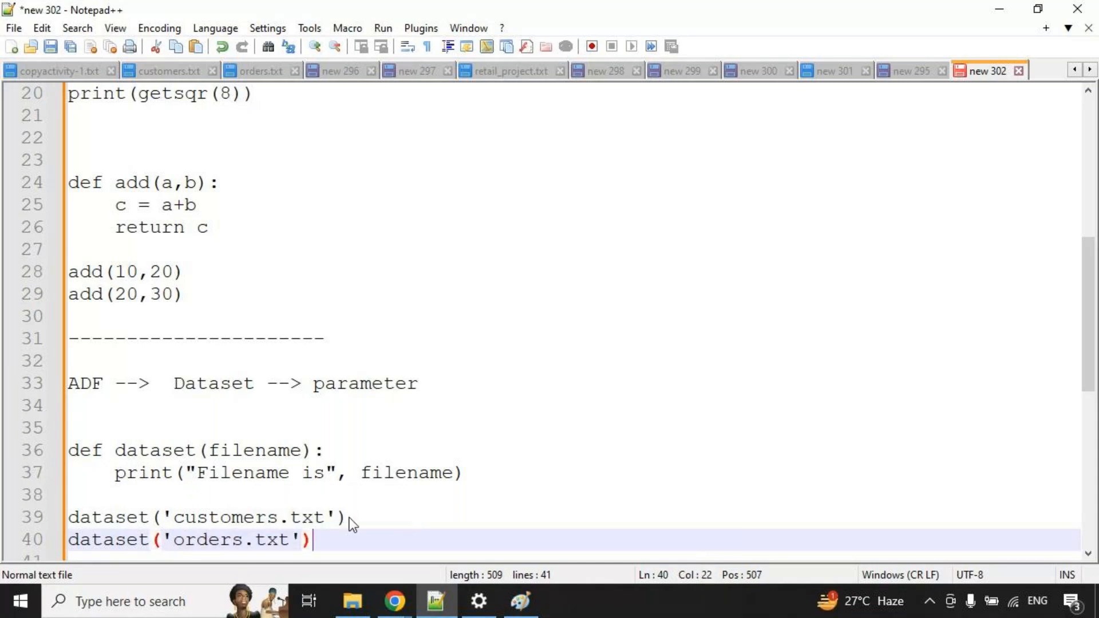
key("Return")
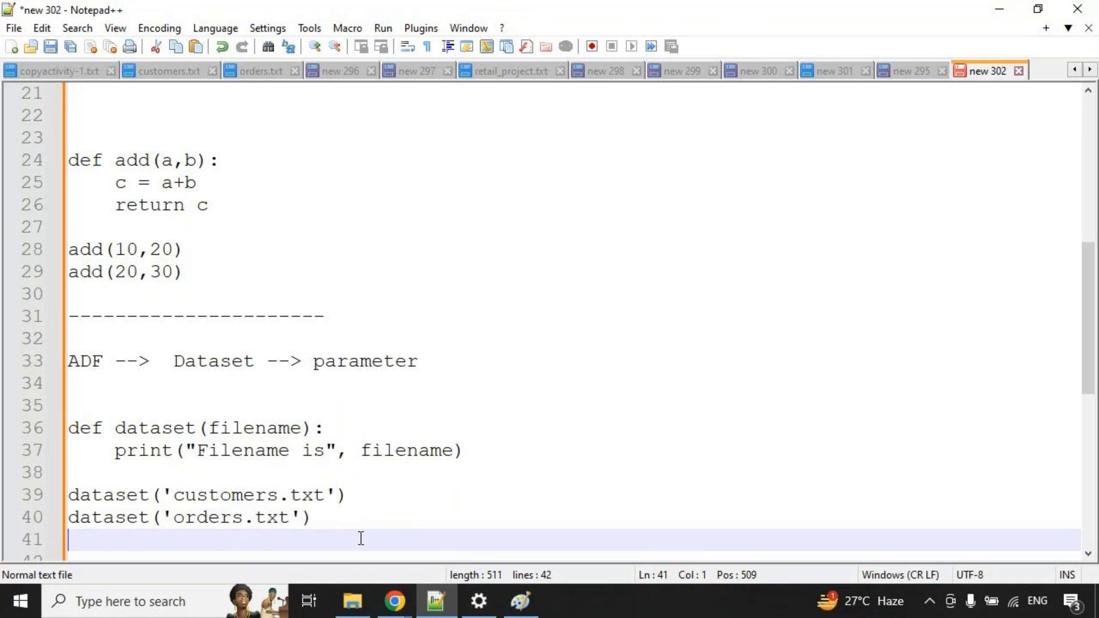
Move the dataset function and its two calls up between the add calls and the dashed separator.
left_click_drag(358, 537, 5, 433)
key("ctrl+c")
key("Delete")
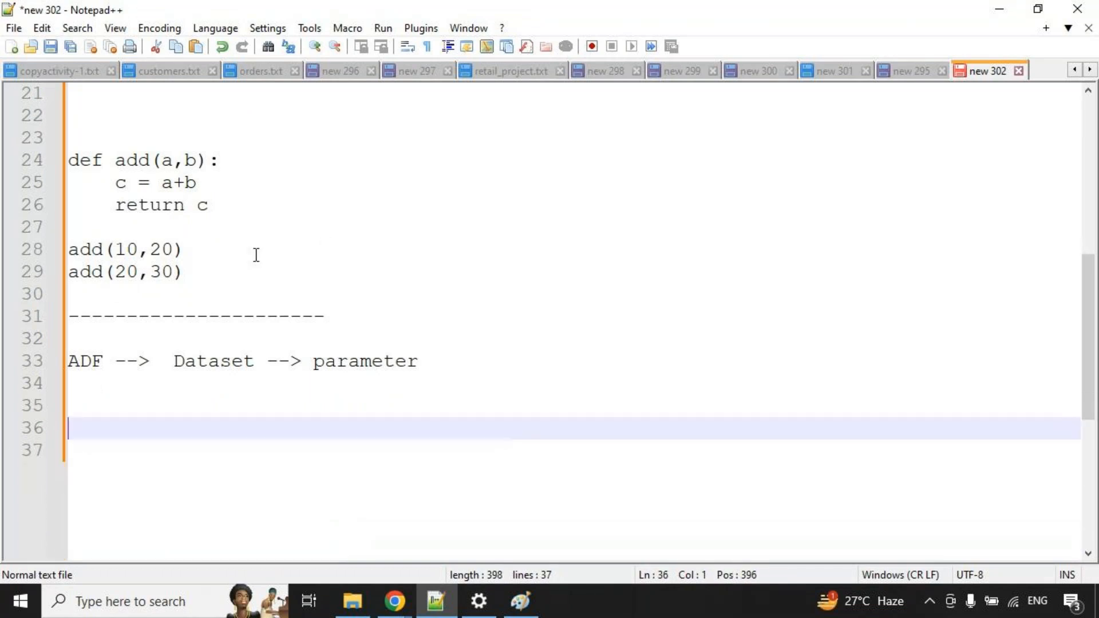
left_click(230, 295)
key("Return")
key("ctrl+v")
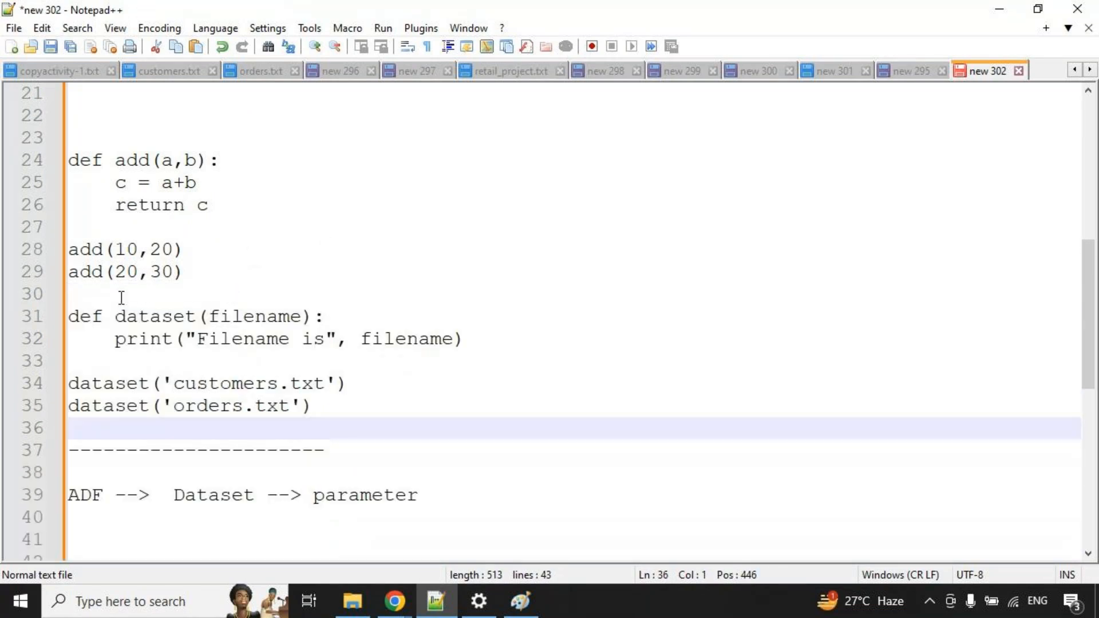
scroll(358, 471, "down", 1)
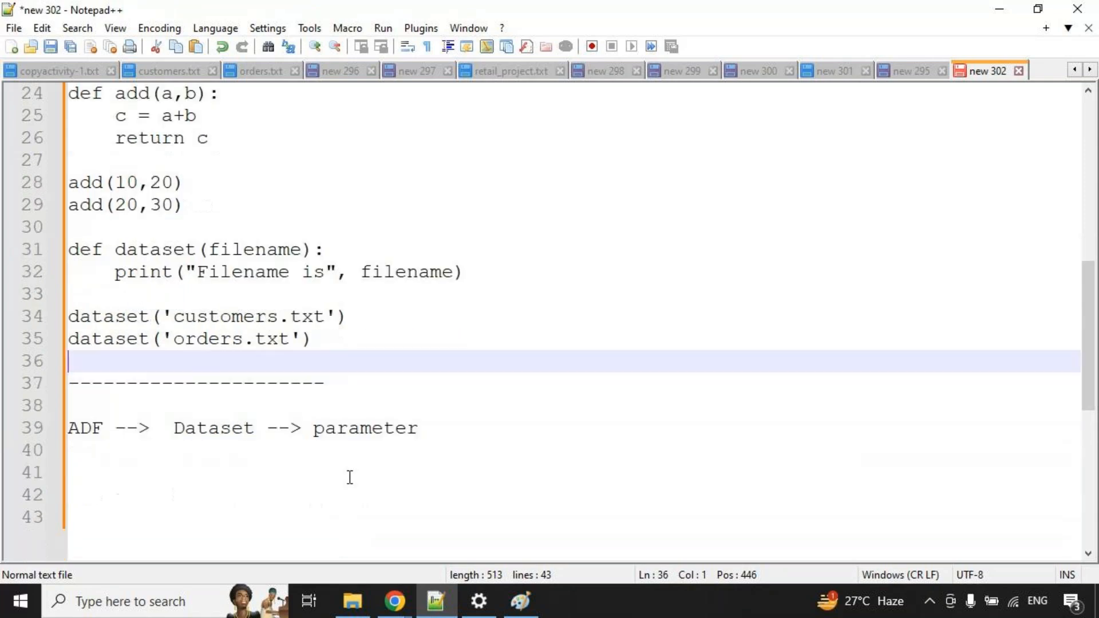
left_click_drag(166, 413, 239, 441)
left_click_drag(313, 448, 419, 451)
left_click_drag(202, 461, 218, 463)
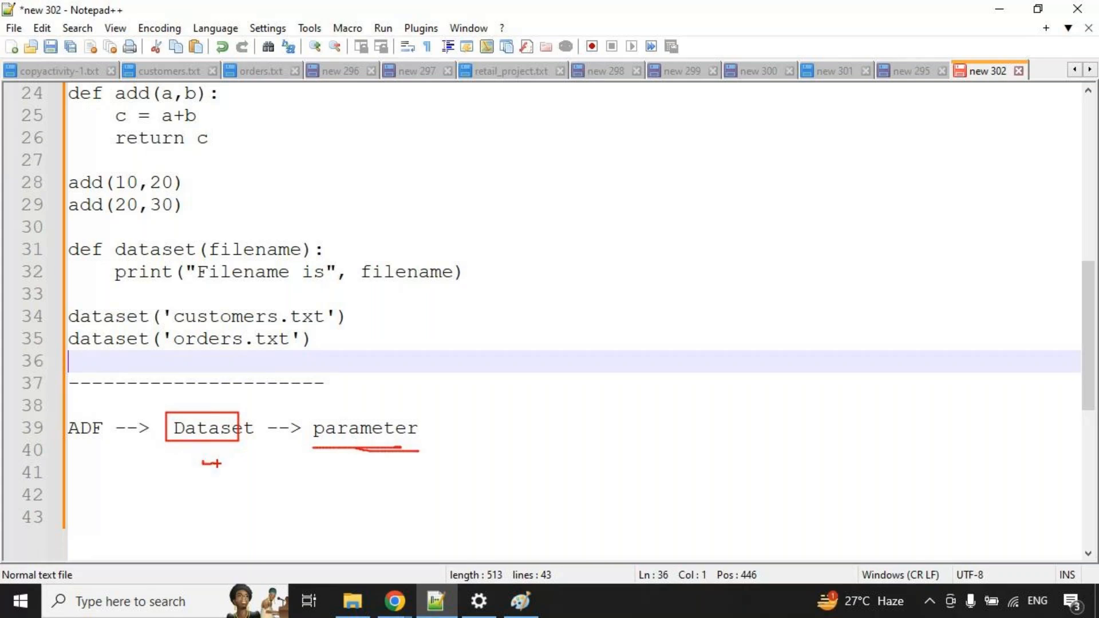
key("Escape")
Open a new blank drawing in a separate Paint window and set the drawing colour to indigo blue.
left_click(520, 602)
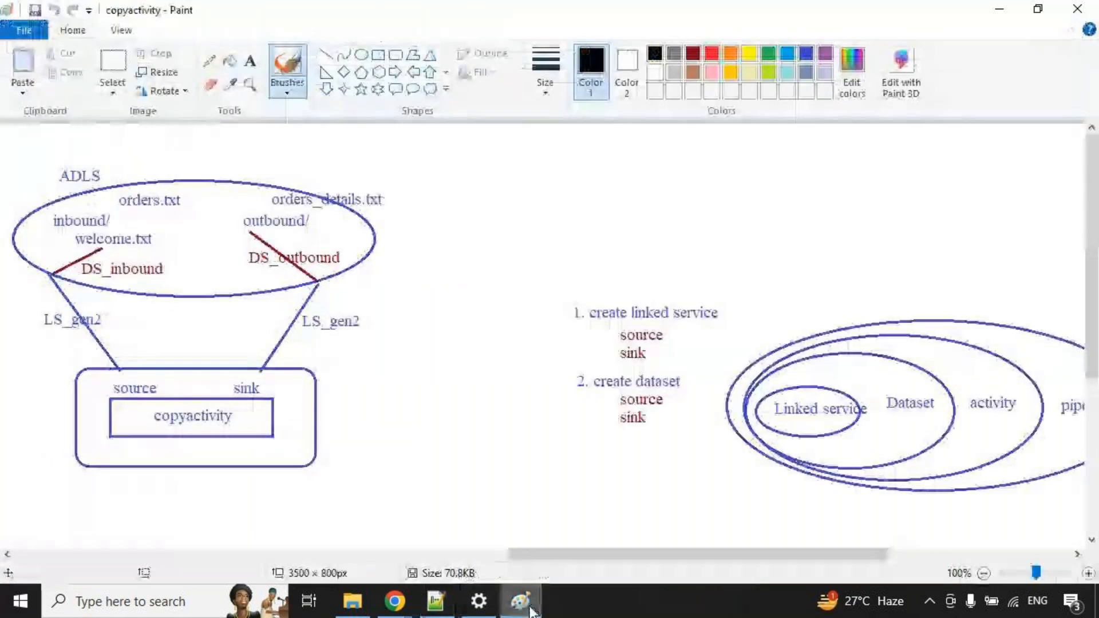
left_click(517, 605)
left_click(160, 602)
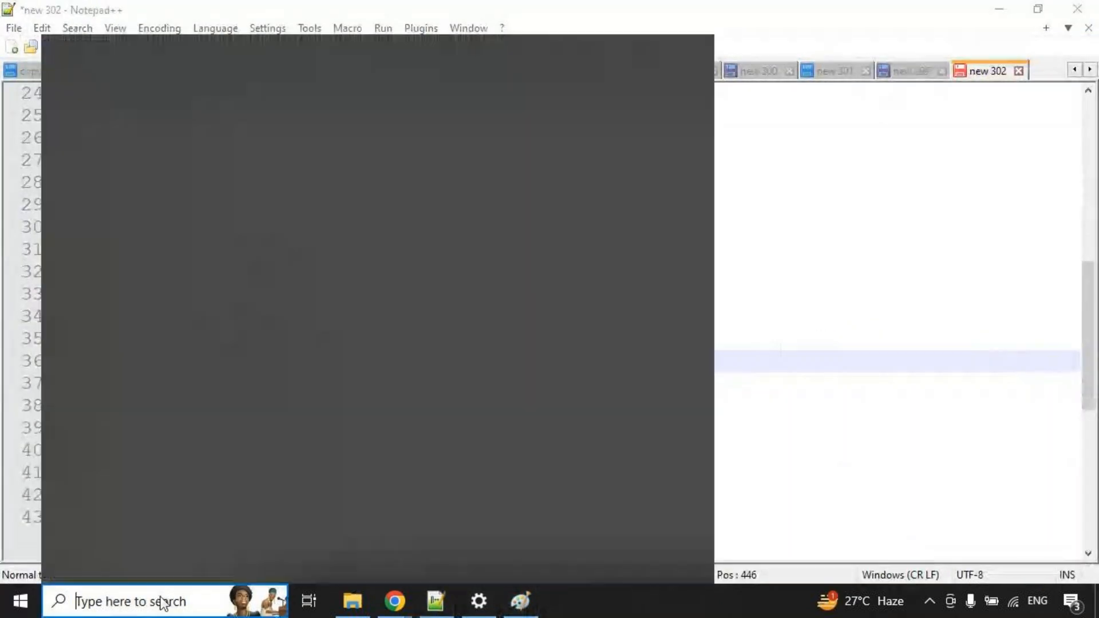
type("paint")
key("Return")
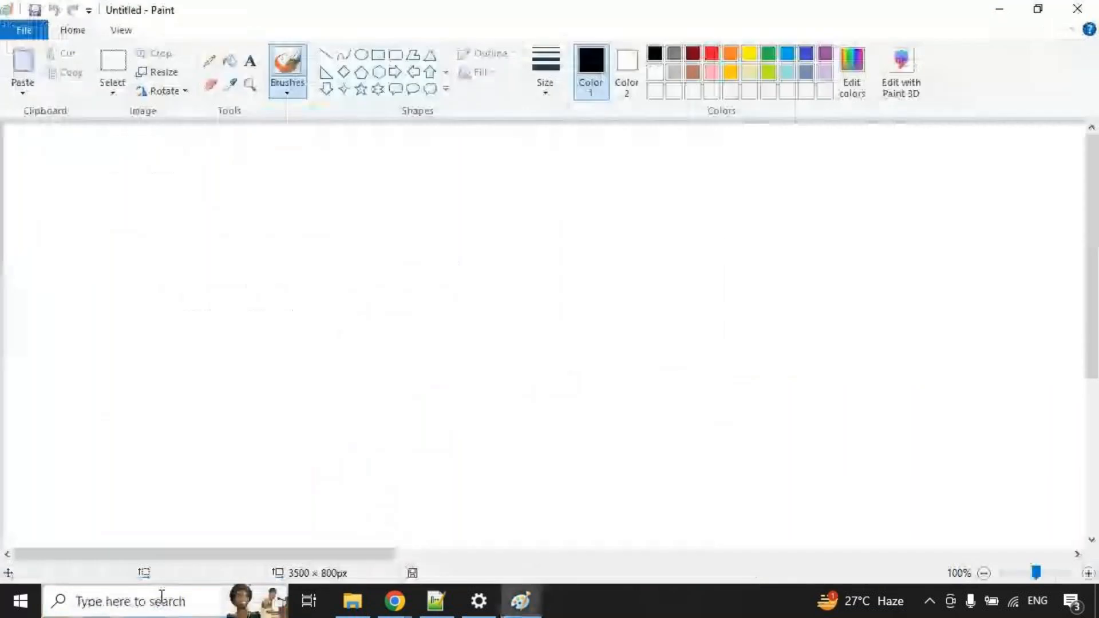
left_click(807, 53)
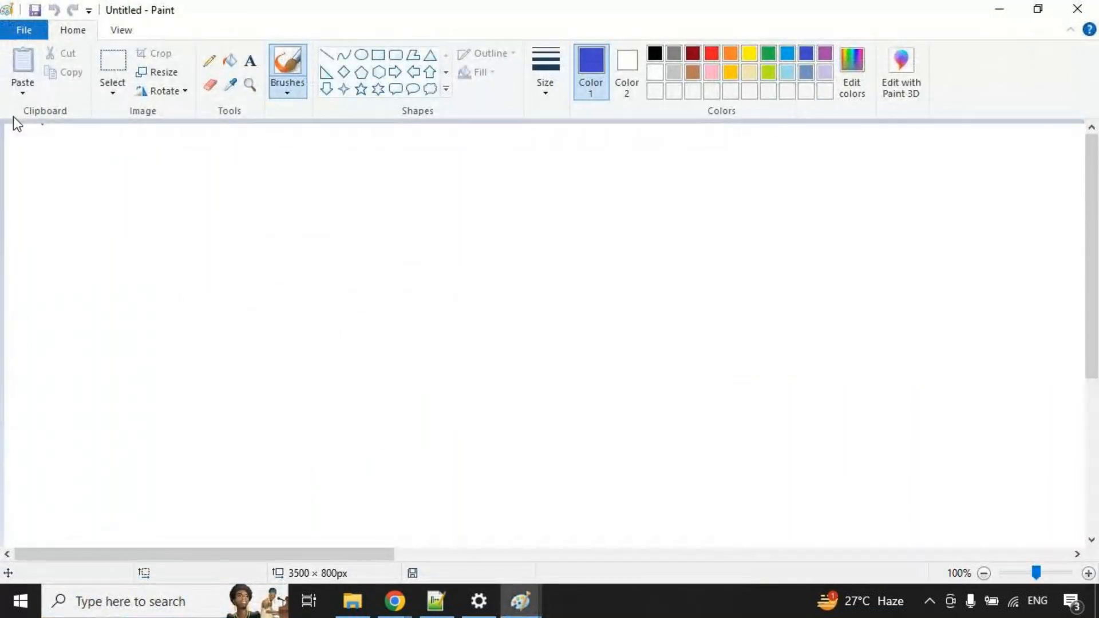
Save the blank drawing as a PNG named "dataset with parameters" in the Day-5 folder.
left_click(26, 31)
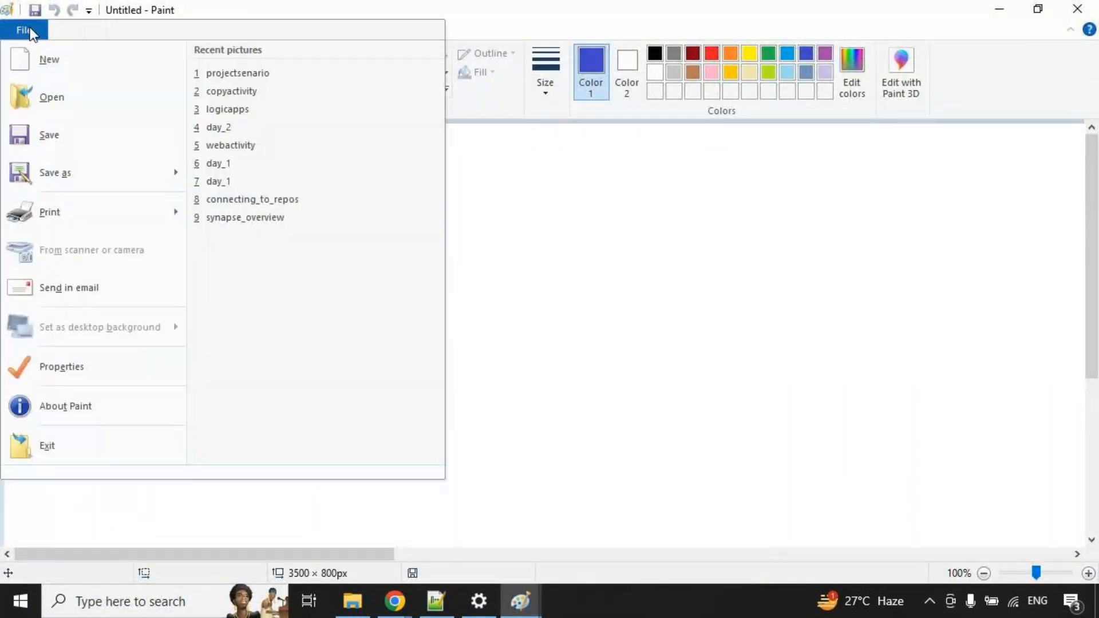
left_click(67, 175)
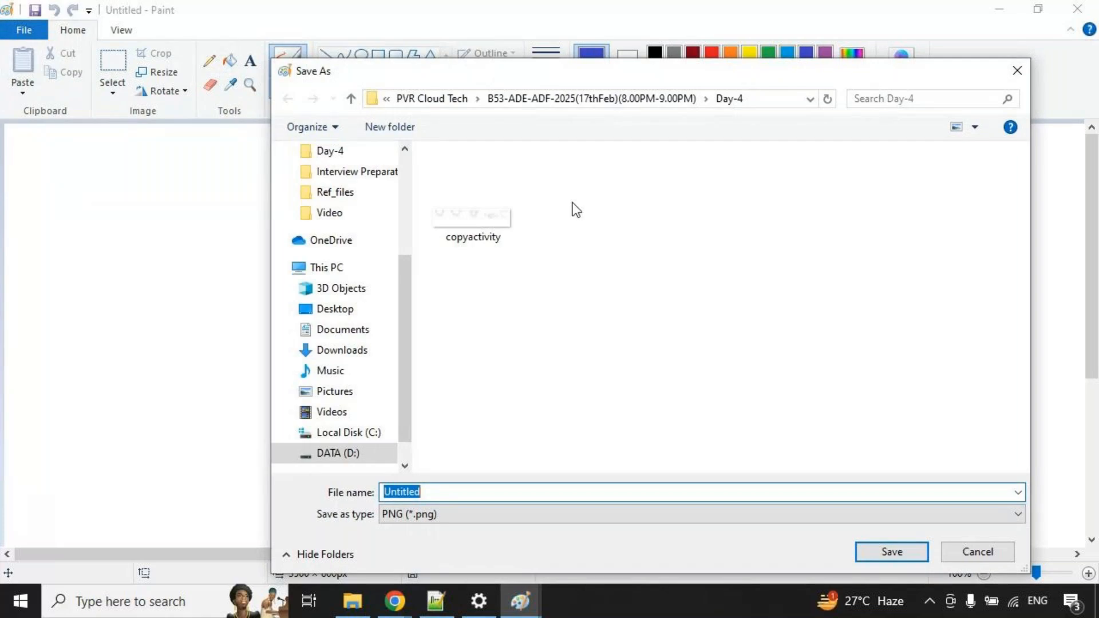
left_click(557, 102)
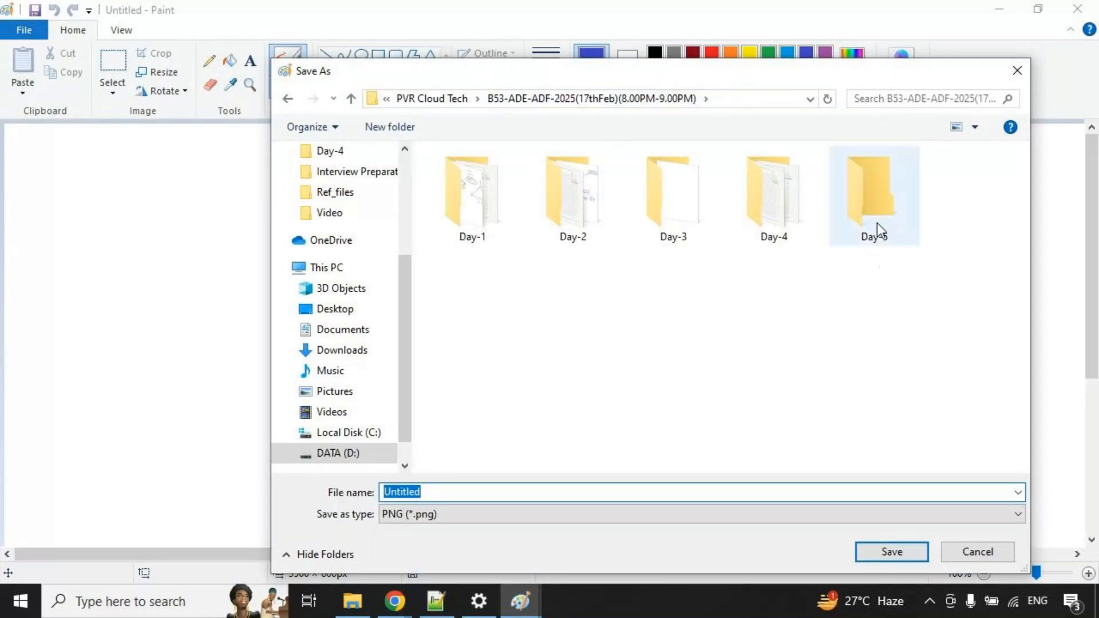
double_click(877, 222)
type("dataset with parameters")
key("Return")
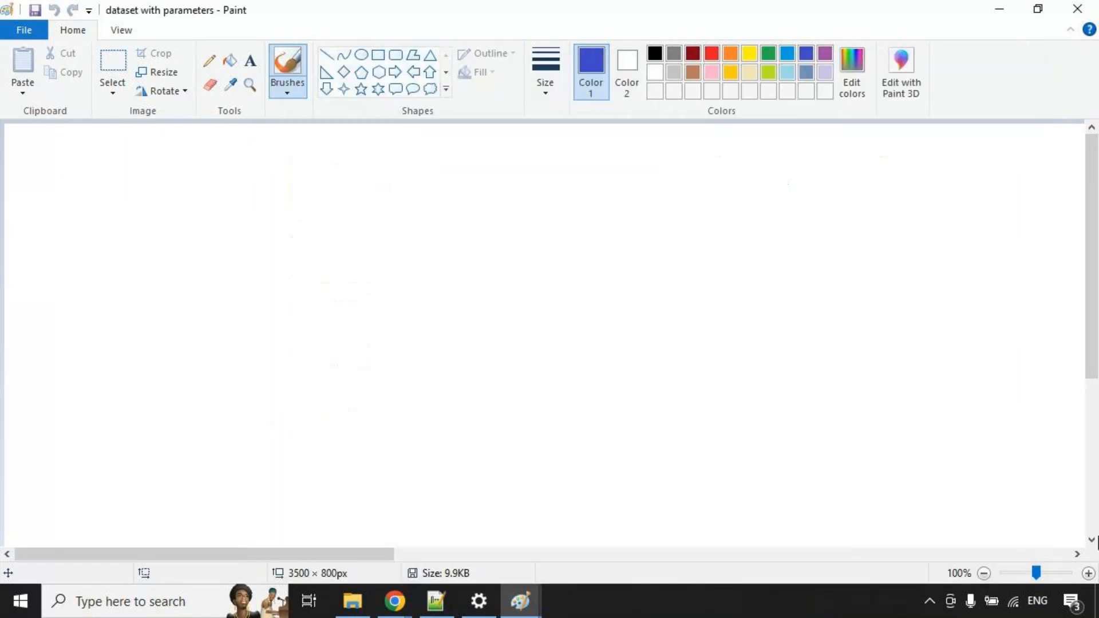
Draw a rectangle about 226 × 58 px with a thicker outline near the middle of the visible canvas.
left_click(379, 57)
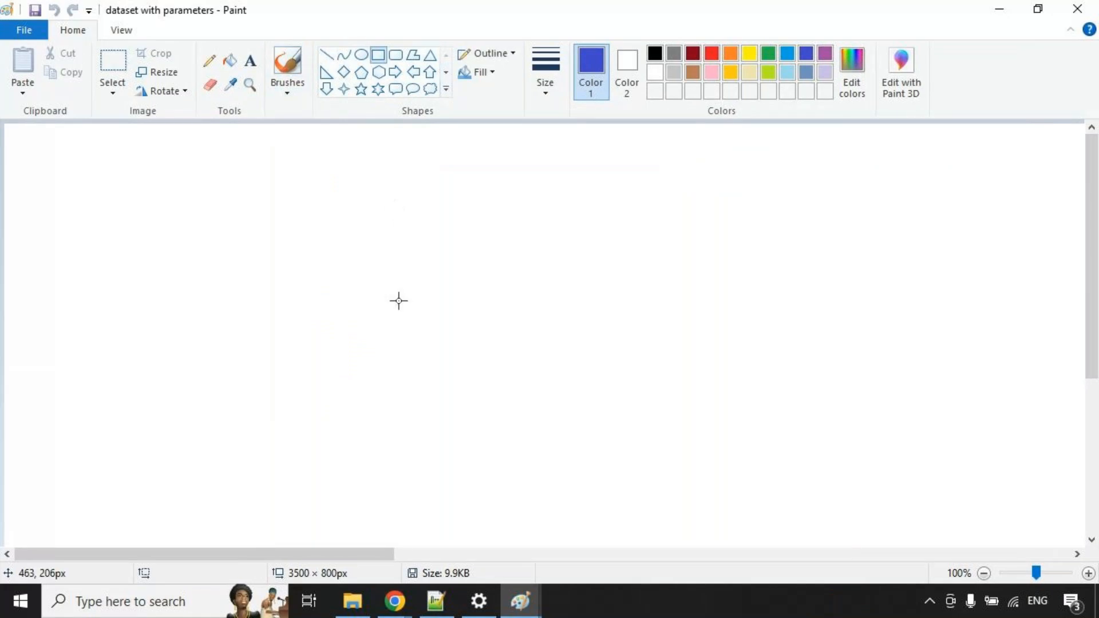
left_click_drag(348, 264, 607, 342)
key("ctrl+z")
left_click(543, 83)
left_click(575, 122)
left_click(543, 71)
left_click(557, 155)
left_click_drag(340, 281, 532, 332)
Add the text "copy activity" inside the rectangle.
left_click(255, 66)
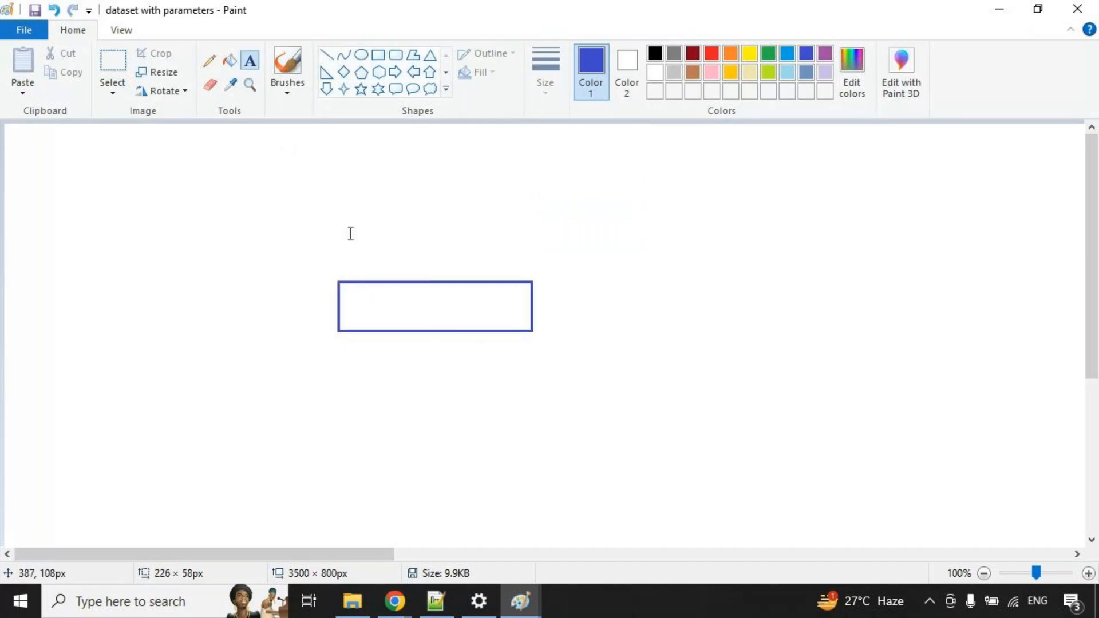
left_click_drag(366, 296, 646, 446)
type("copy activity")
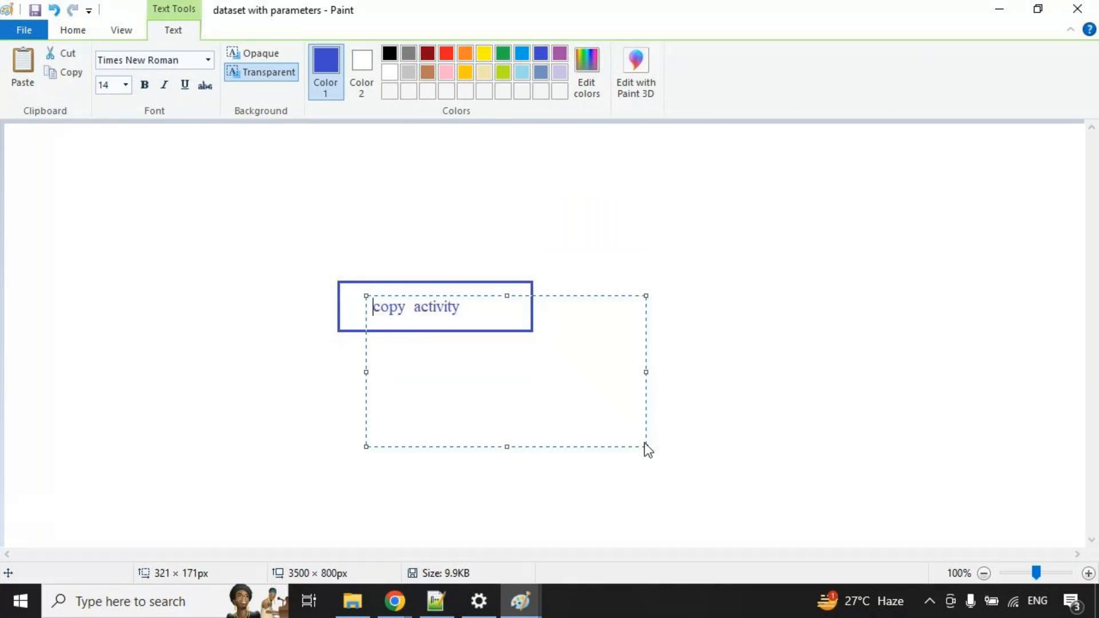
left_click(341, 340)
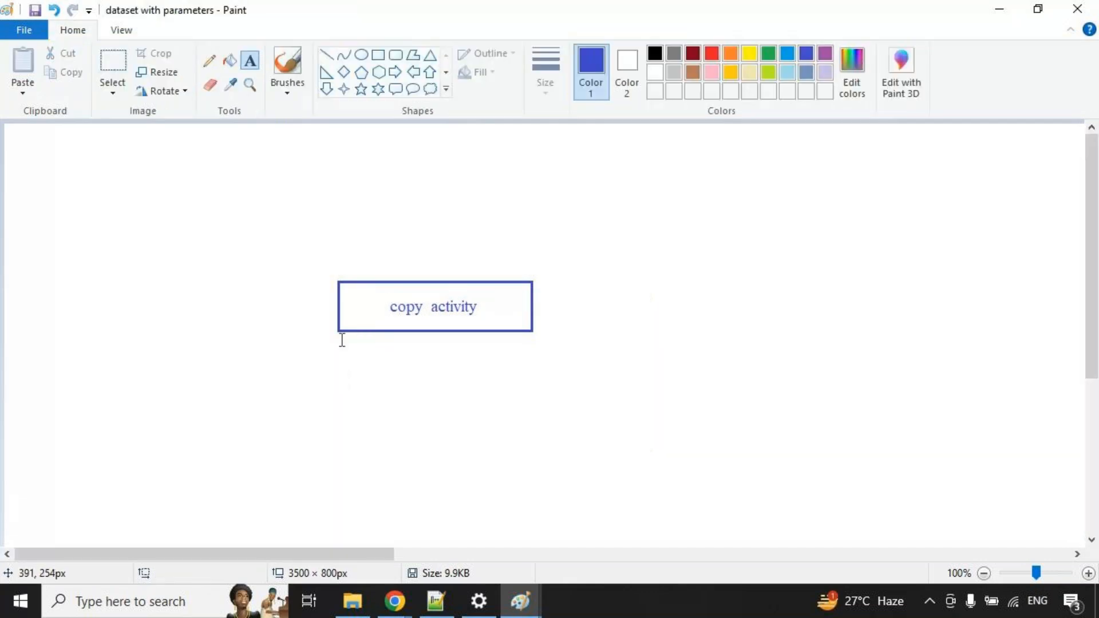
Add the labels "source" and "sink" side by side directly below the copy activity rectangle.
left_click_drag(355, 335, 679, 413)
type("source                   sink")
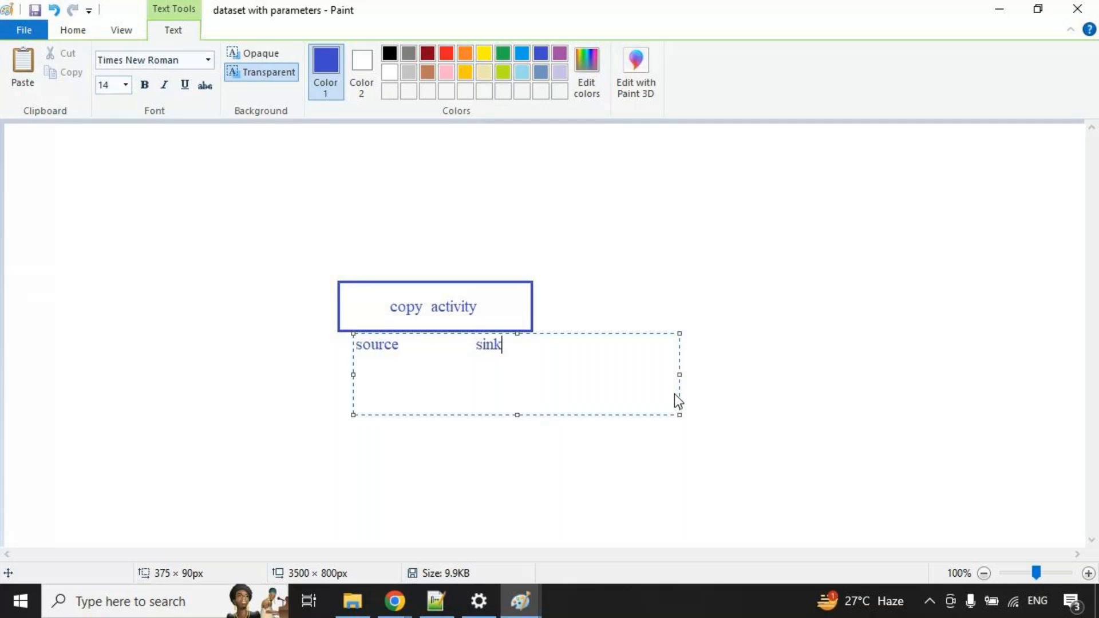
left_click(788, 385)
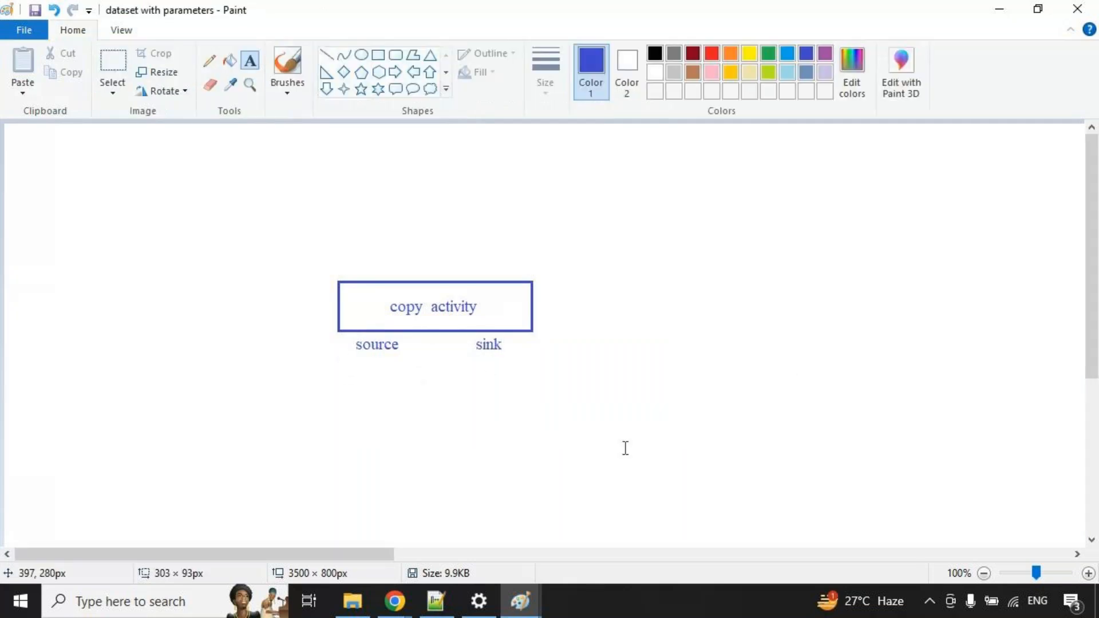
Add the dataset names "DS_src" under source and "DS_sink" under sink.
left_click_drag(343, 362, 660, 458)
type("Data")
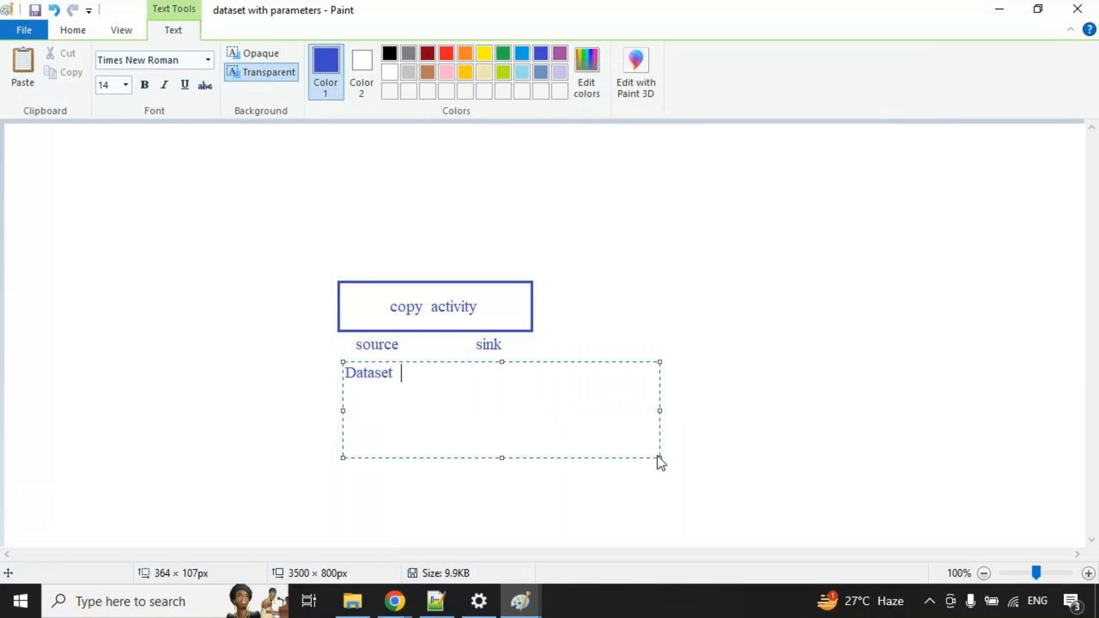
type("set")
key("BackSpace")
key("BackSpace")
key("BackSpace")
key("BackSpace")
key("BackSpace")
key("BackSpace")
key("BackSpace")
key("BackSpace")
key("BackSpace")
key("BackSpace")
key("BackSpace")
key("BackSpace")
key("BackSpace")
key("BackSpace")
key("BackSpace")
key("BackSpace")
key("BackSpace")
key("BackSpace")
key("BackSpace")
key("BackSpace")
type("S_src                   DS_sink")
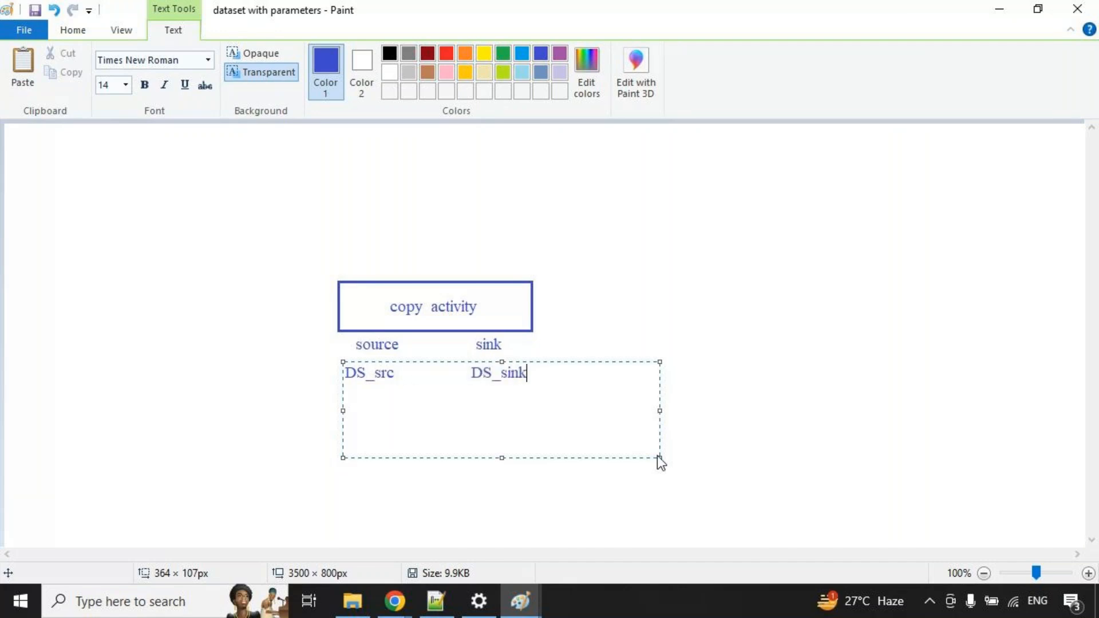
left_click(719, 257)
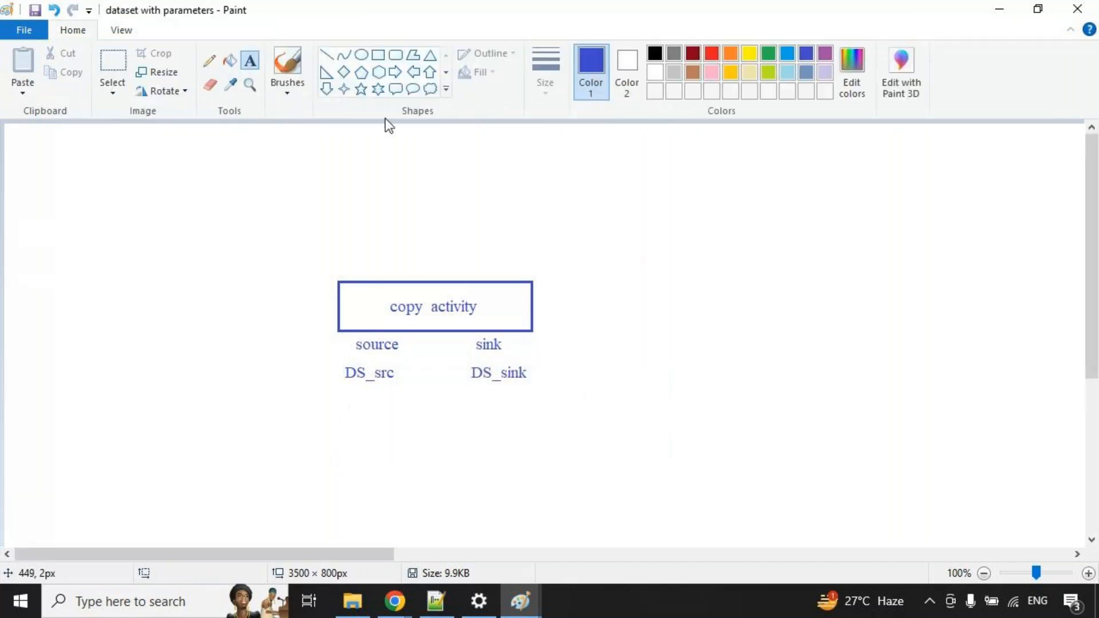
Draw a large rounded rectangle to the right of the copy activity box.
left_click(379, 55)
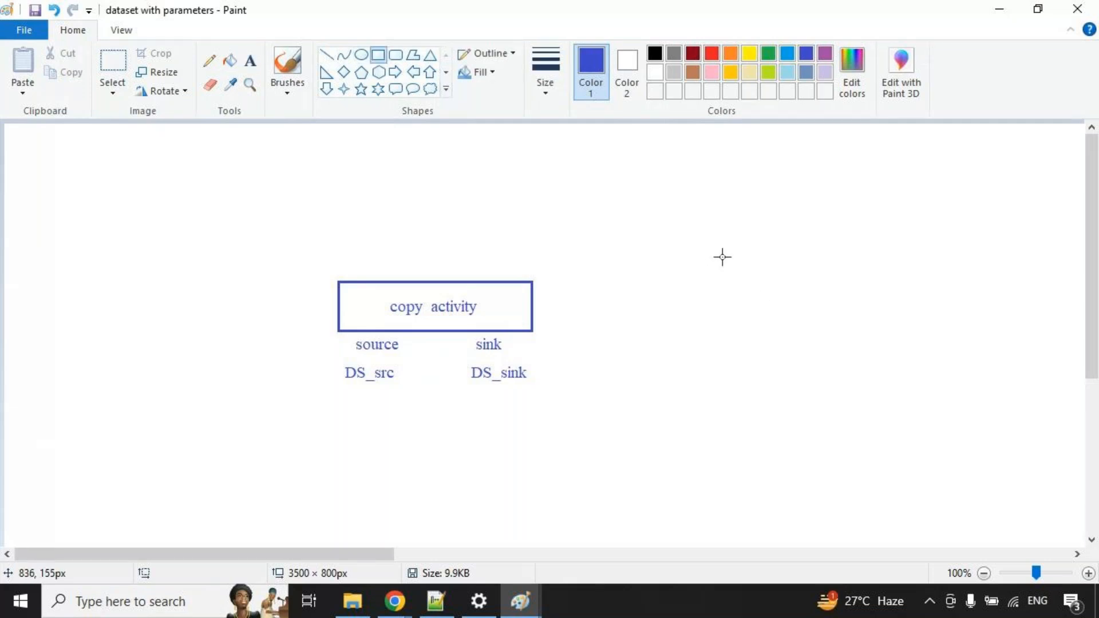
left_click(396, 54)
left_click_drag(729, 262, 996, 397)
left_click(685, 345)
Label the rounded rectangle "Dataset (DS_src)" above its upper-left edge.
left_click(256, 64)
left_click_drag(741, 241, 924, 346)
type("Dataset (")
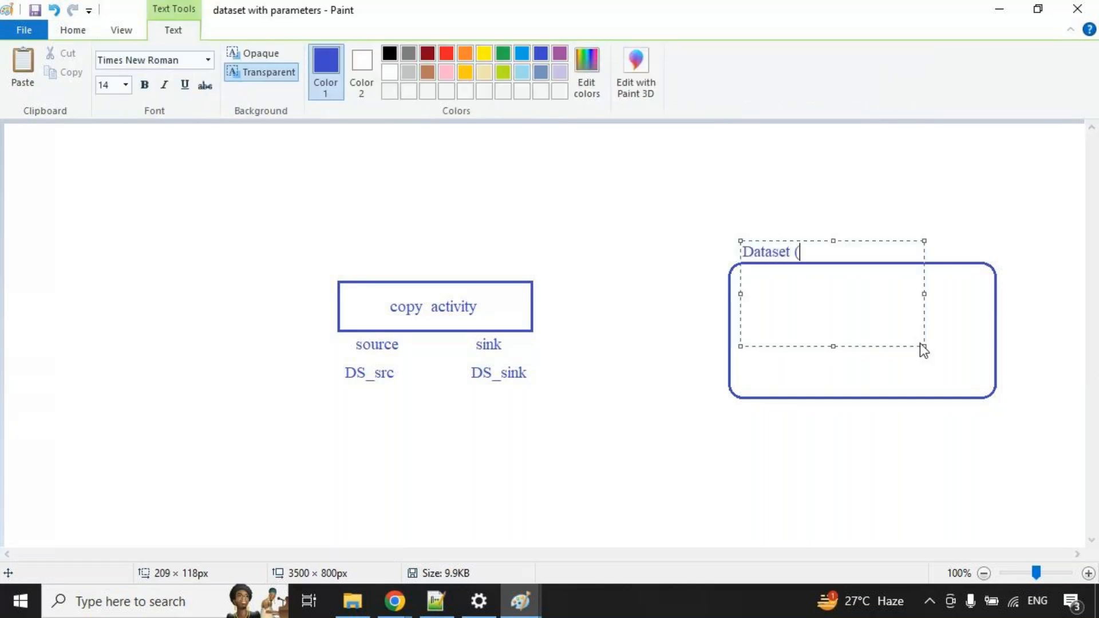
type("DS_src)")
left_click(838, 445)
Add the label "parameters" above the upper-right edge of the rounded rectangle.
left_click_drag(902, 244, 1093, 375)
type("parameters")
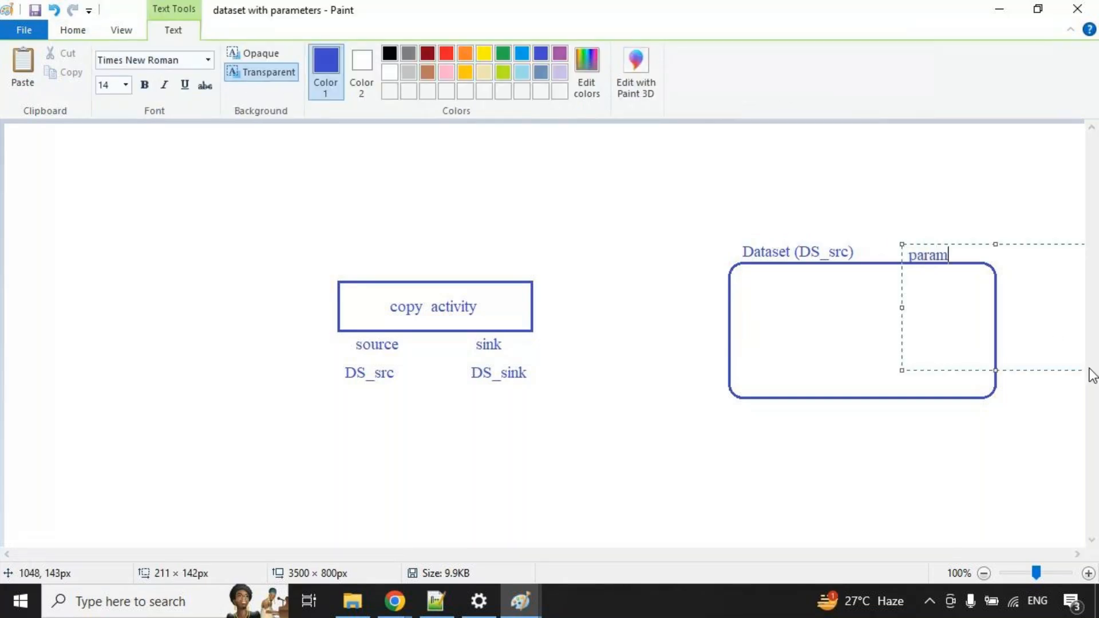
left_click(819, 440)
left_click_drag(927, 241, 972, 221)
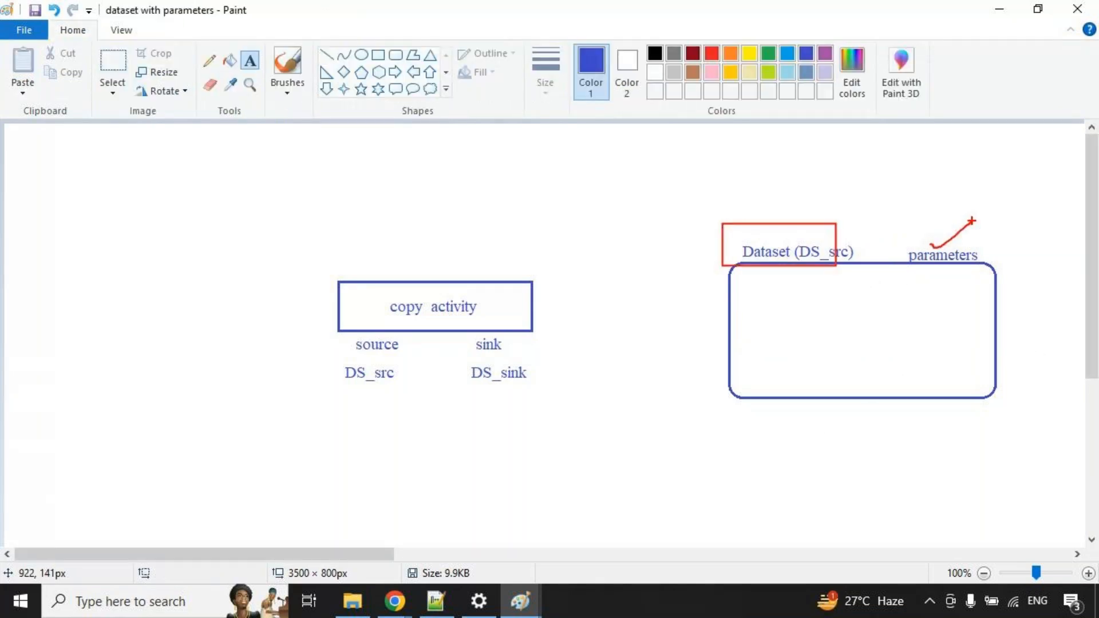
key("Escape")
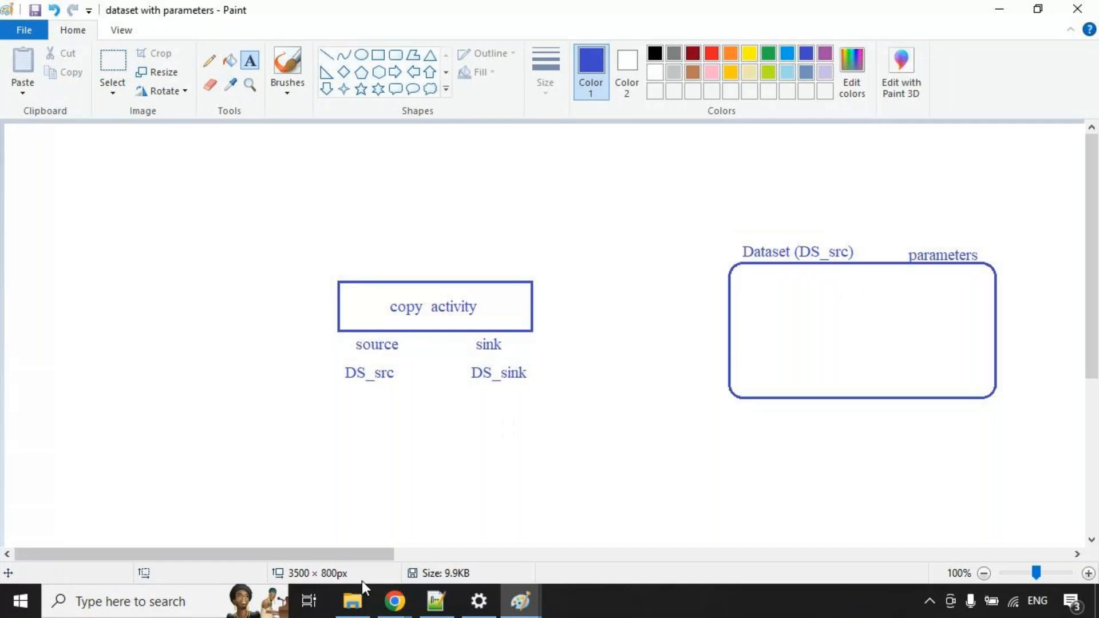
Switch to Azure Data Factory and review the DS_source dataset's name, linked service and Parameters section.
left_click(403, 607)
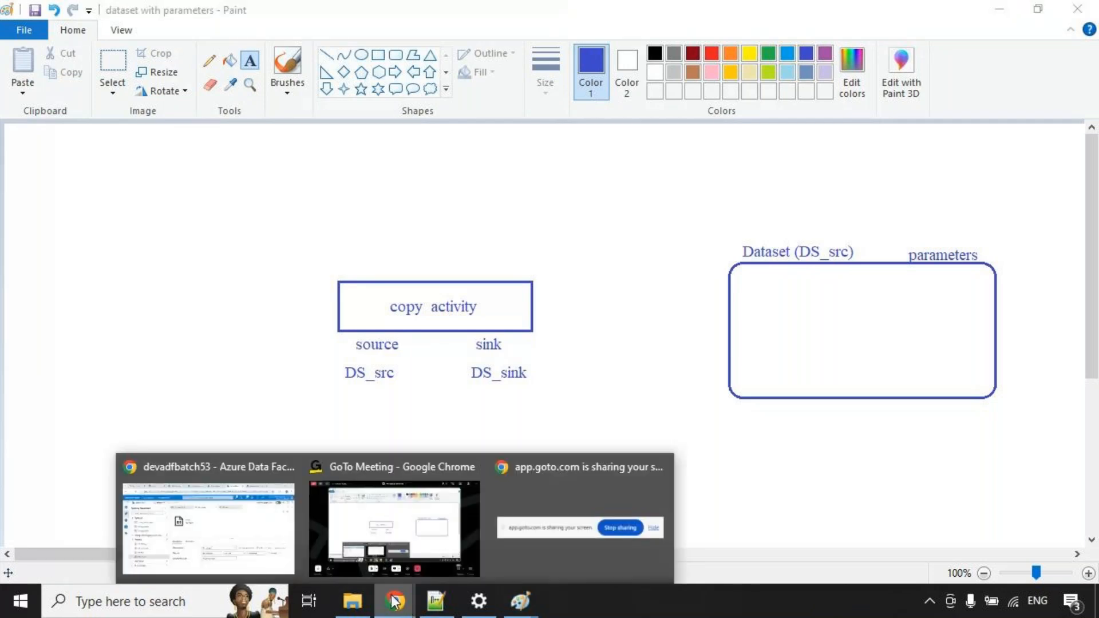
left_click(252, 534)
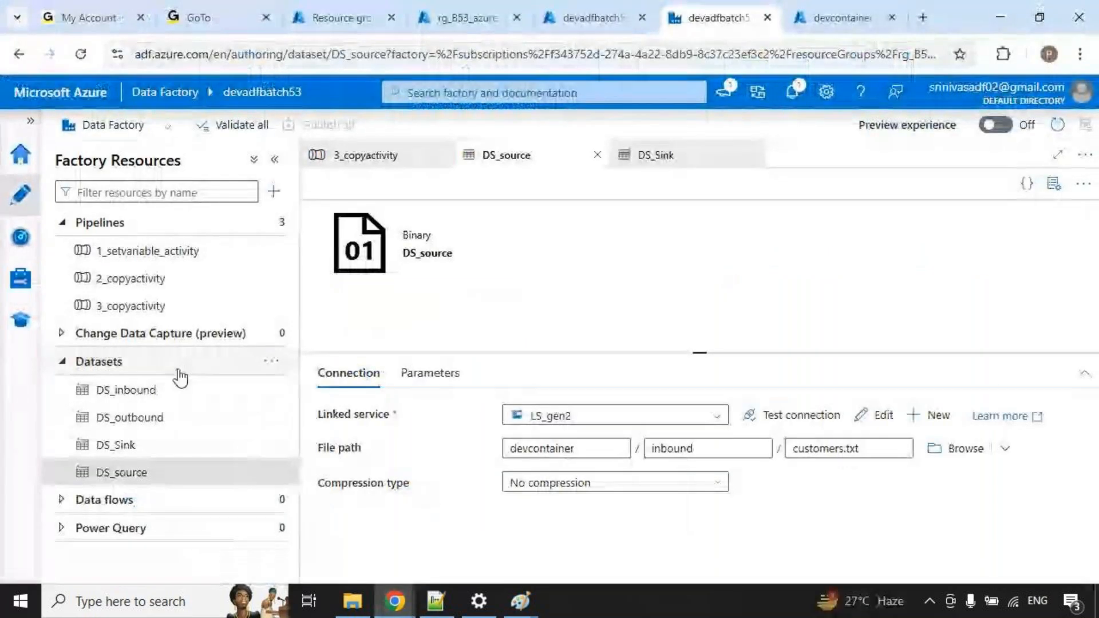
left_click(272, 362)
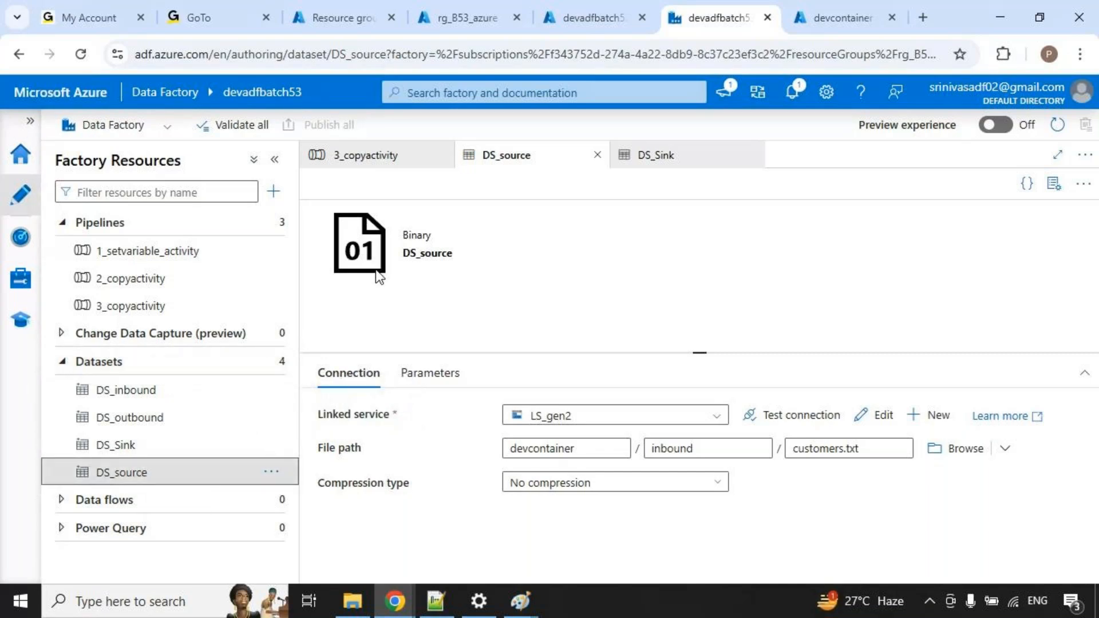
left_click_drag(514, 404, 593, 421)
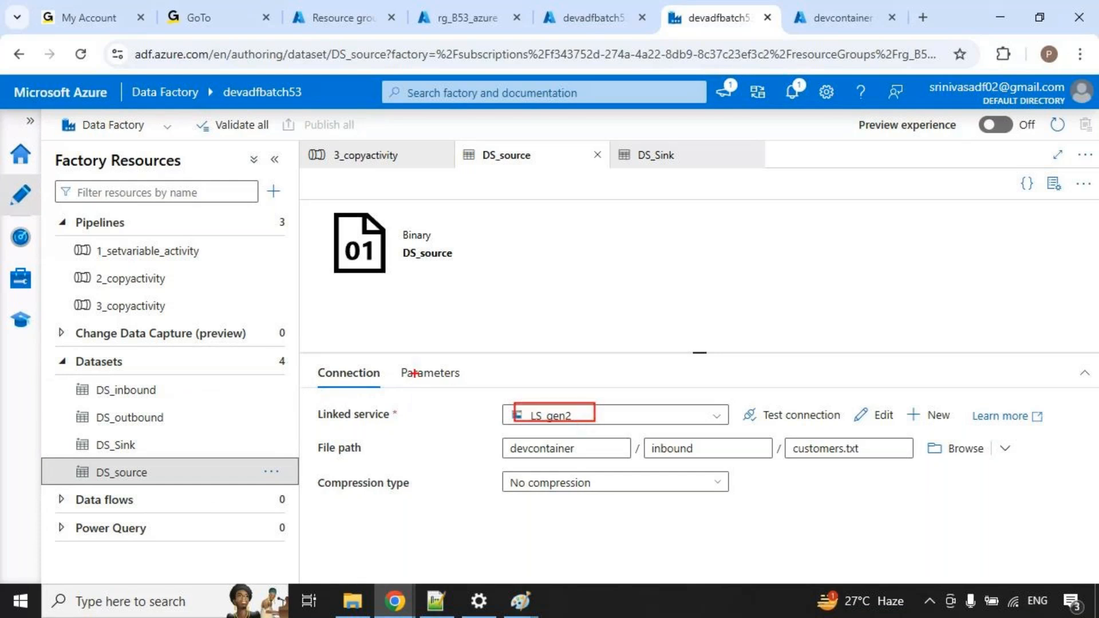
left_click_drag(394, 243, 505, 263)
left_click_drag(419, 369, 449, 350)
key("Escape")
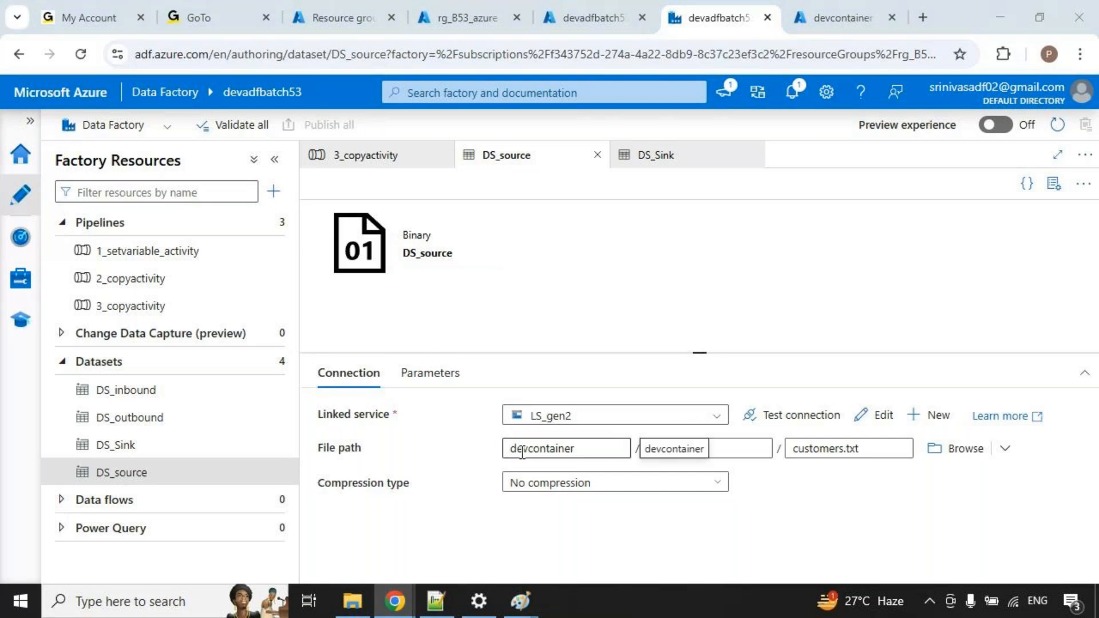
Return to Paint and add the text "filename" under the parameters label inside the rounded rectangle.
key("alt+Tab")
left_click_drag(900, 239, 976, 268)
key("Escape")
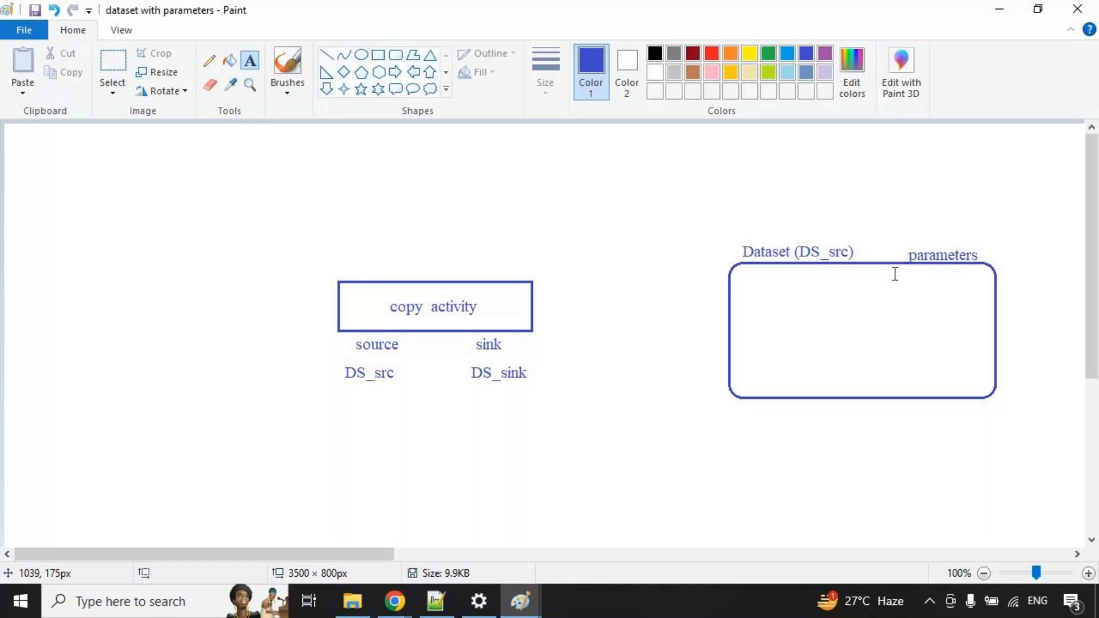
left_click_drag(908, 279, 1034, 358)
type("filename")
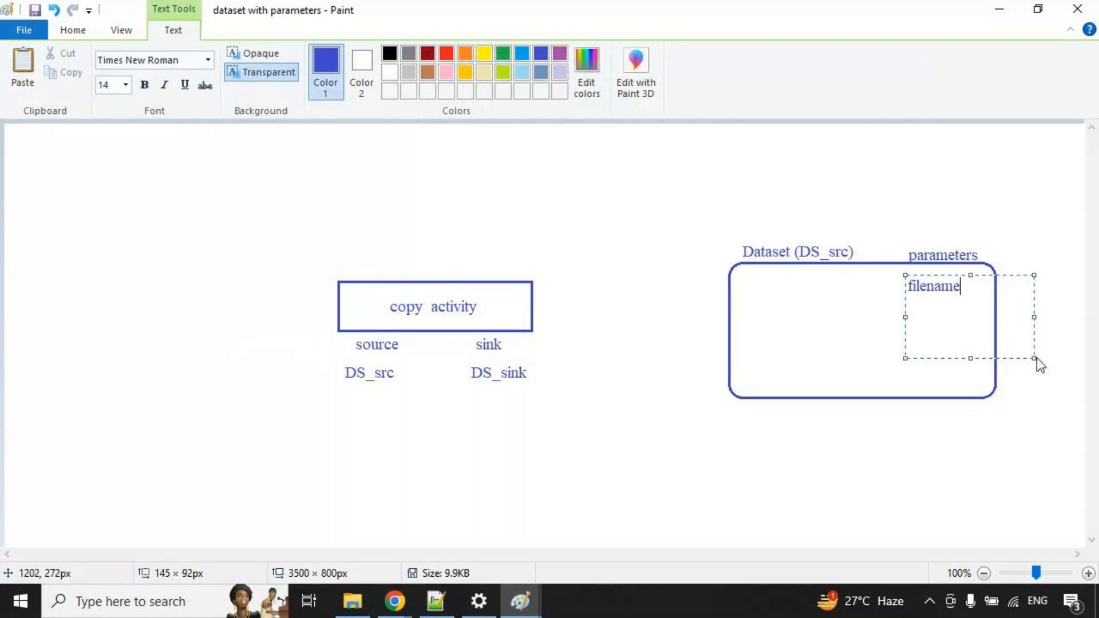
left_click(668, 317)
Copy the add(a,b) function with its add(10,20) call from the Notepad++ notes into the upper-left area of the Paint drawing.
left_click(435, 601)
scroll(255, 289, "up", 2)
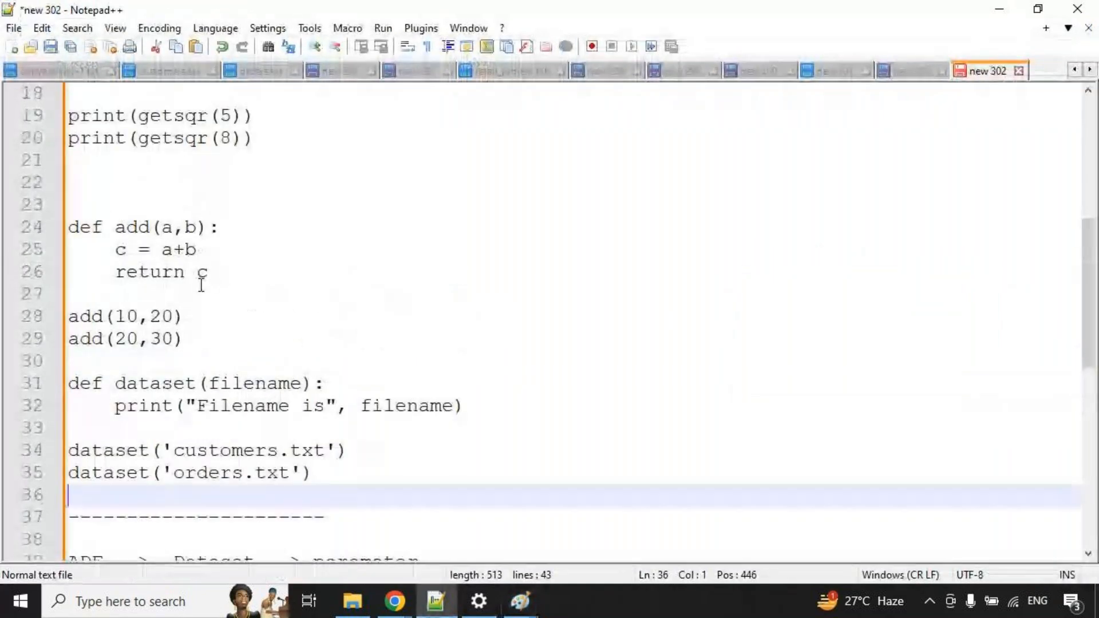
left_click_drag(199, 338, 98, 262)
left_click_drag(69, 316, 71, 227)
key("alt+Tab")
left_click_drag(51, 159, 306, 330)
type("def add(a,b): \tc = a+b \treturn c  add(10,20)")
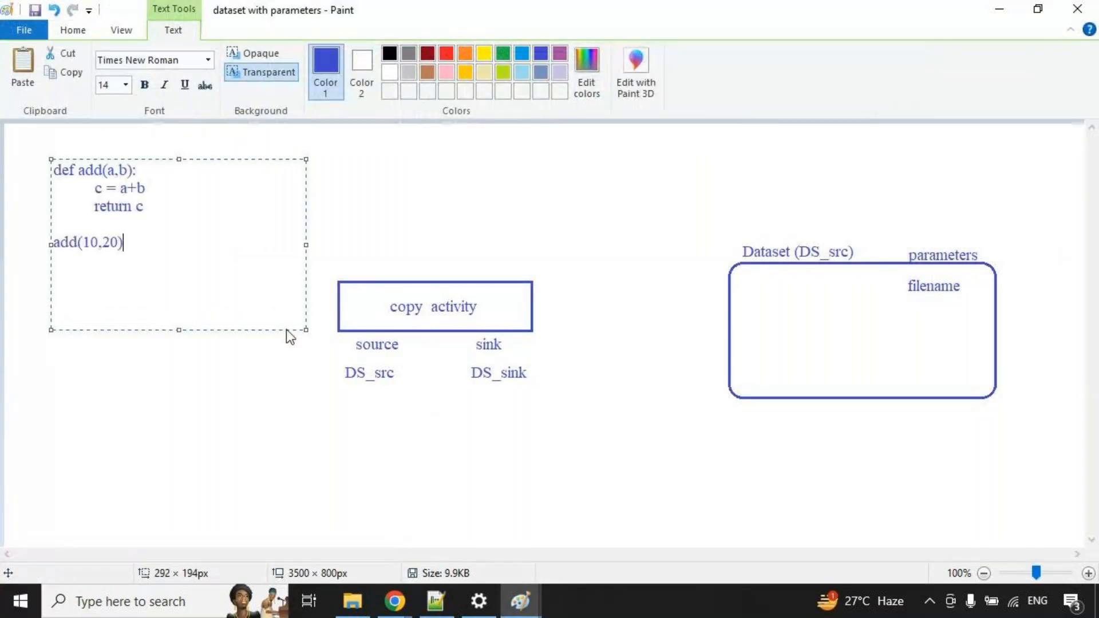
left_click(218, 408)
Temporarily mark in red the add function's name, parameters and call, alongside the Dataset label, filename and DS_src, and clear the marks.
mouse_move(74, 157)
left_mouse_down()
mouse_move(103, 178)
mouse_move(122, 139)
left_mouse_up()
left_click_drag(133, 155, 145, 144)
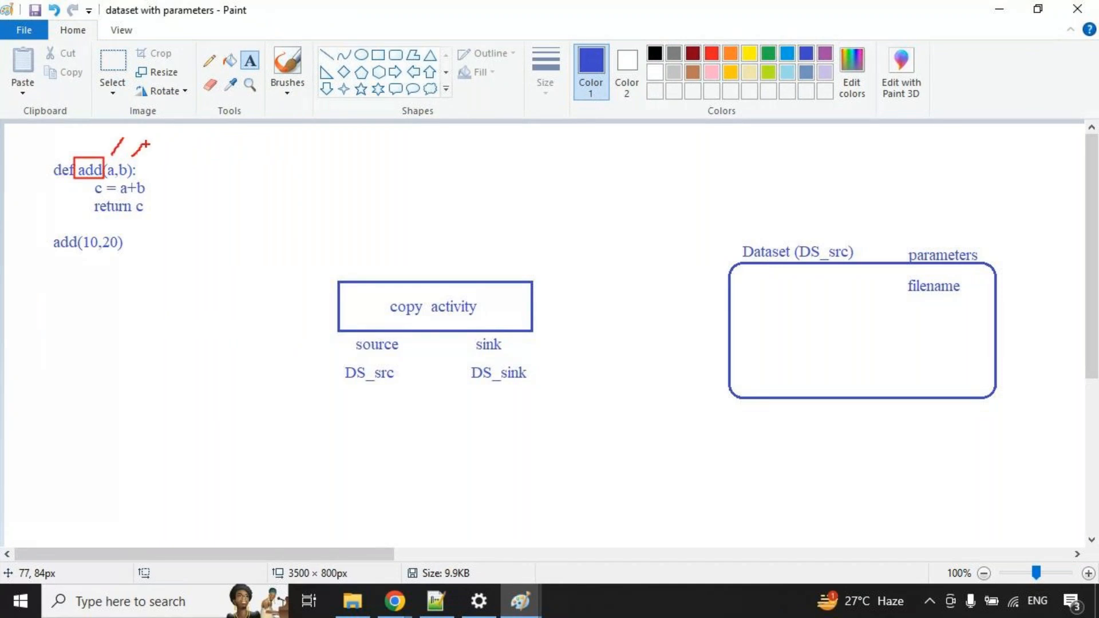
left_click_drag(716, 227, 792, 266)
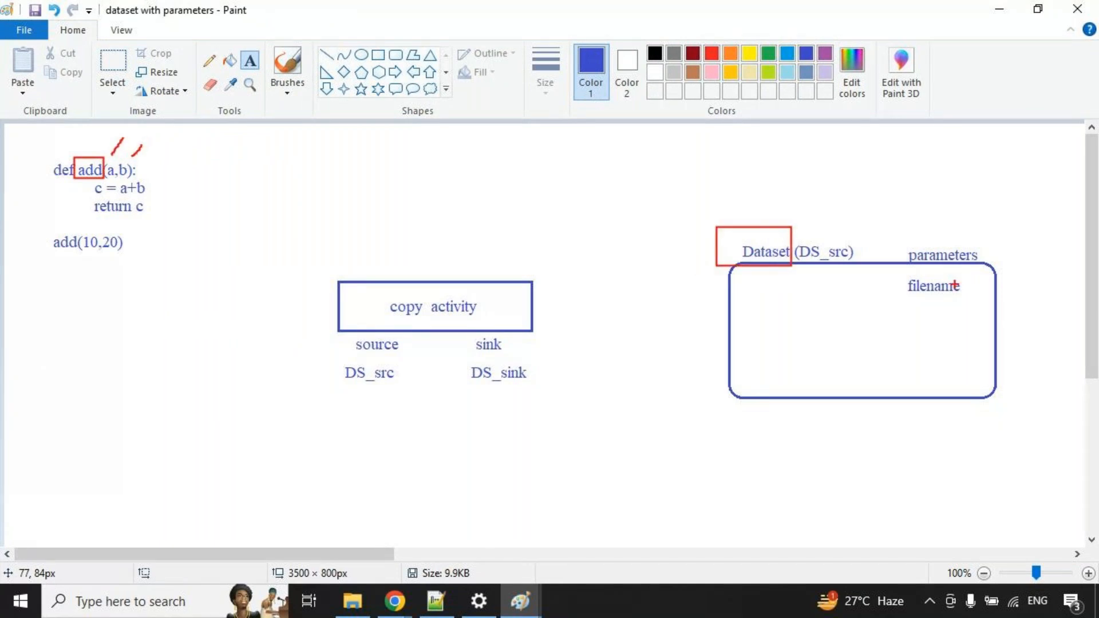
left_click_drag(950, 275, 957, 273)
mouse_move(929, 298)
left_mouse_down()
mouse_move(914, 298)
mouse_move(951, 295)
left_mouse_up()
mouse_move(40, 256)
left_mouse_down()
mouse_move(104, 250)
mouse_move(99, 216)
mouse_move(128, 224)
left_mouse_up()
key("Escape")
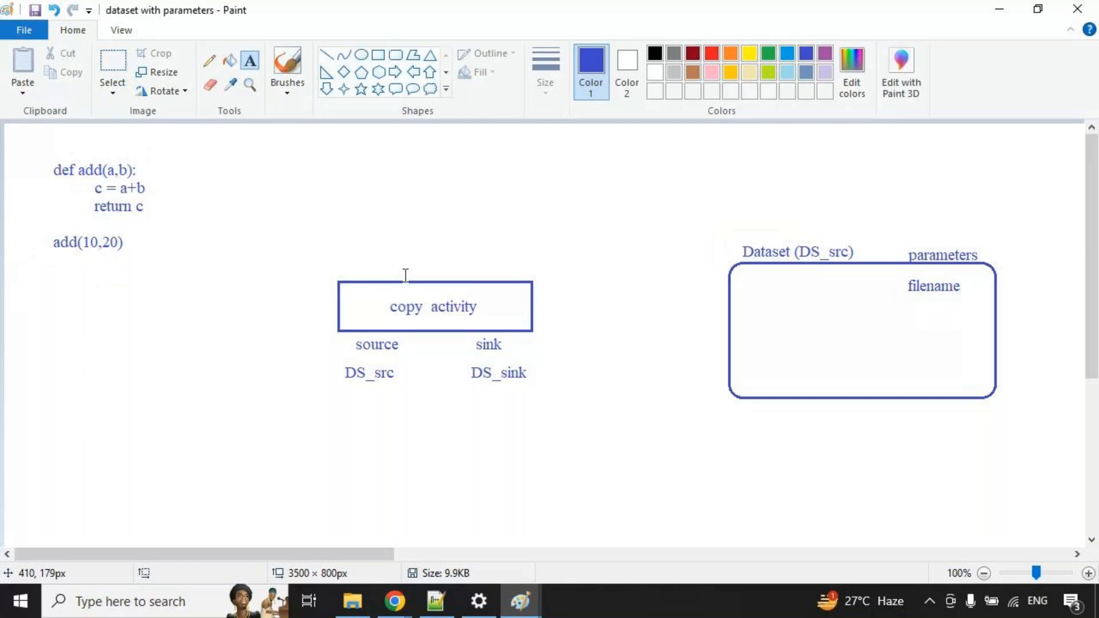
key("ctrl+2")
left_click_drag(796, 235, 882, 267)
left_click_drag(366, 386, 377, 389)
key("Escape")
Add the text "filename:" below DS_src under the copy activity's source.
left_click_drag(350, 394, 687, 539)
type("fu")
type("lenam")
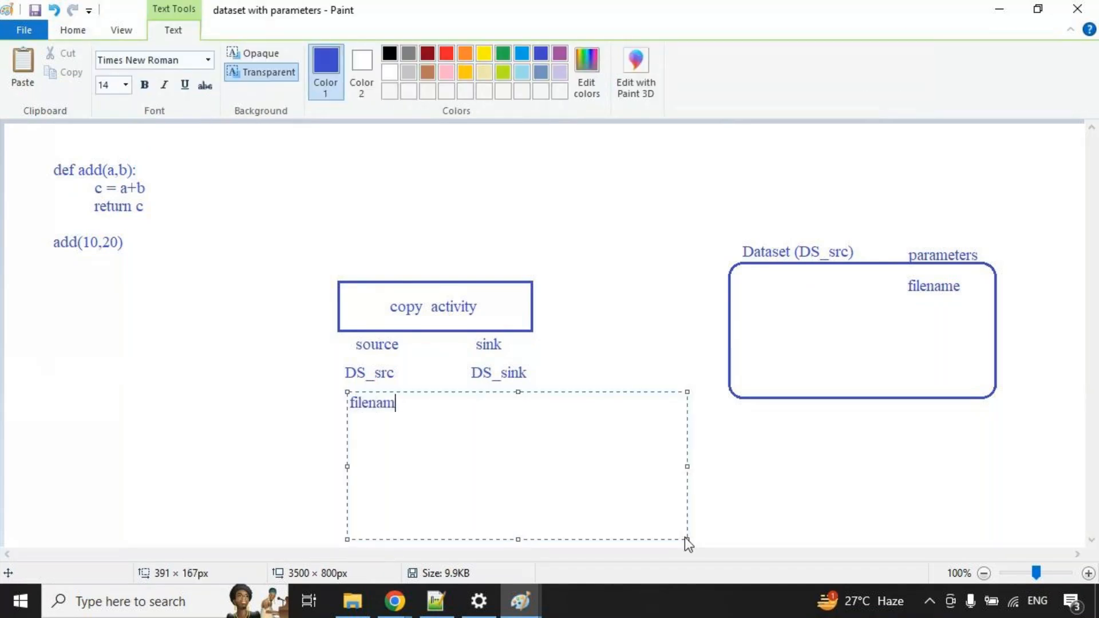
type("e:")
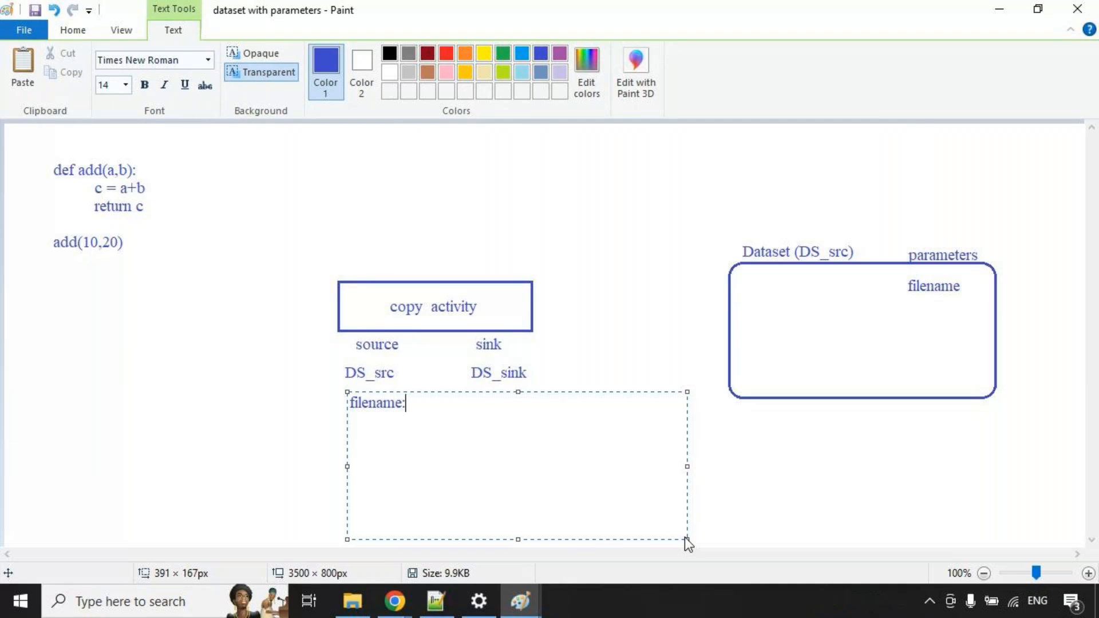
left_click(83, 351)
Temporarily trace in red how the arguments 10 and 20 pass to a and b in the add function, and clear the marks.
mouse_move(86, 236)
left_mouse_down()
mouse_move(21, 182)
mouse_move(119, 157)
left_mouse_up()
mouse_move(123, 241)
left_mouse_down()
mouse_move(177, 235)
mouse_move(132, 153)
mouse_move(118, 186)
left_mouse_up()
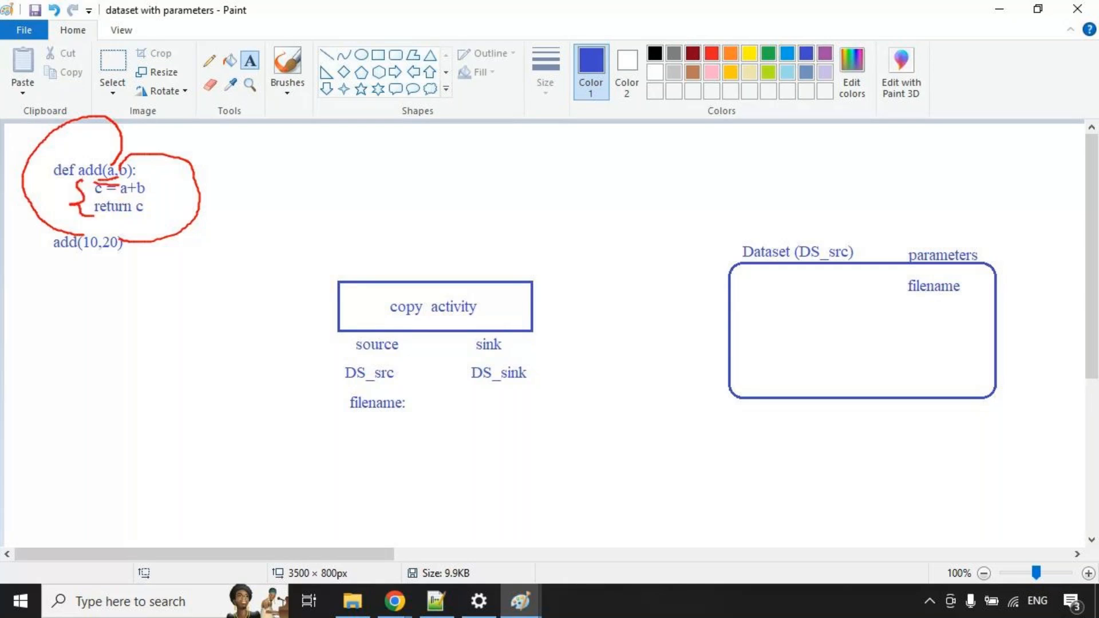
key("Escape")
mouse_move(83, 245)
left_mouse_down()
mouse_move(25, 234)
mouse_move(77, 149)
left_mouse_up()
left_click_drag(126, 240, 155, 171)
left_click_drag(68, 199, 97, 213)
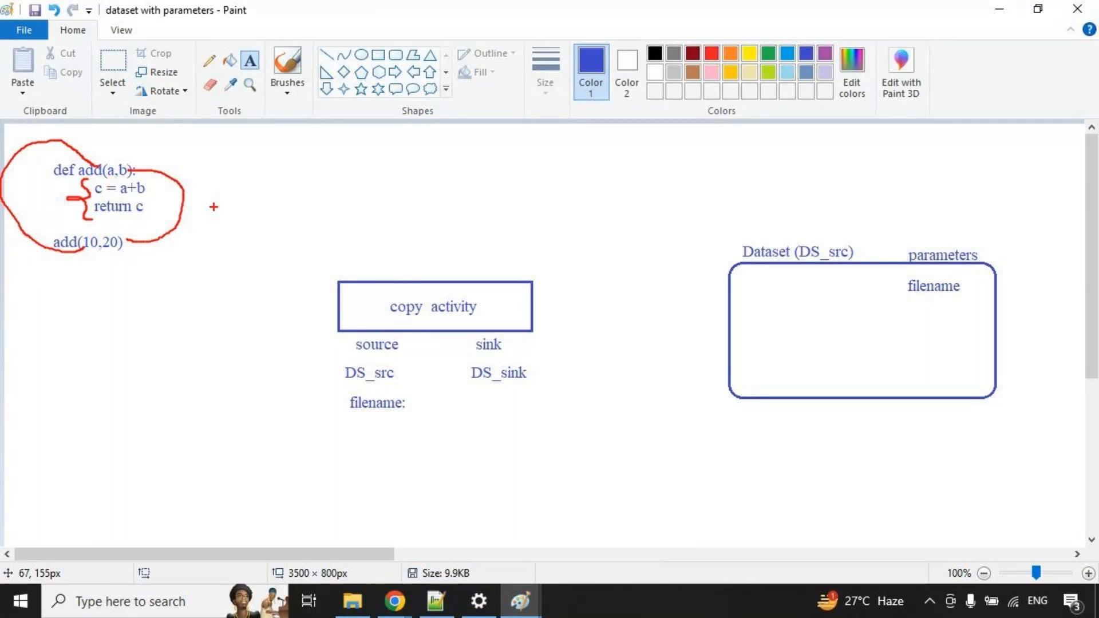
key("Escape")
Add the value "orders.txt" beneath the "filename:" text under DS_src.
left_click_drag(372, 417, 588, 538)
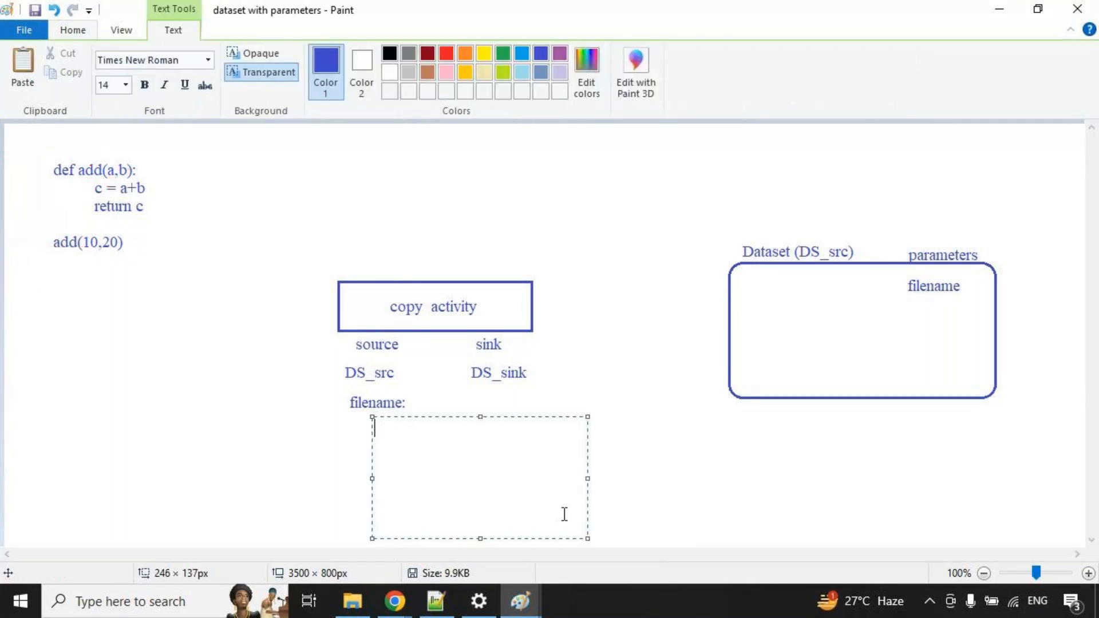
type("orders.txt")
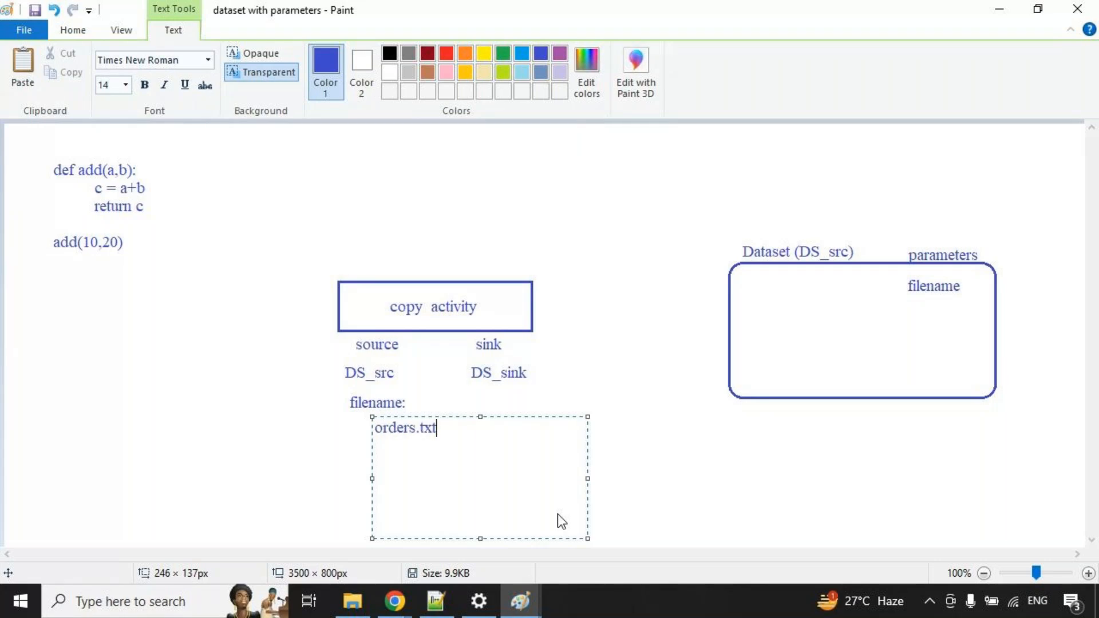
left_click(727, 442)
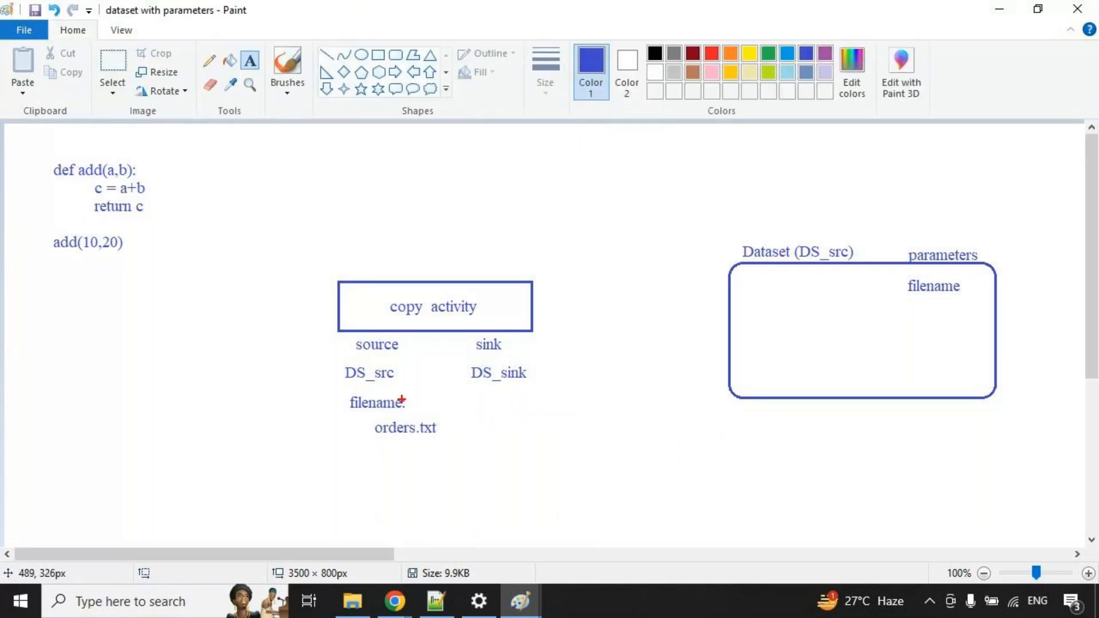
Box orders.txt and the parameters label in red, and link "filename:" to orders.txt with a curved red line.
left_click_drag(361, 416, 450, 453)
left_click_drag(425, 406, 430, 429)
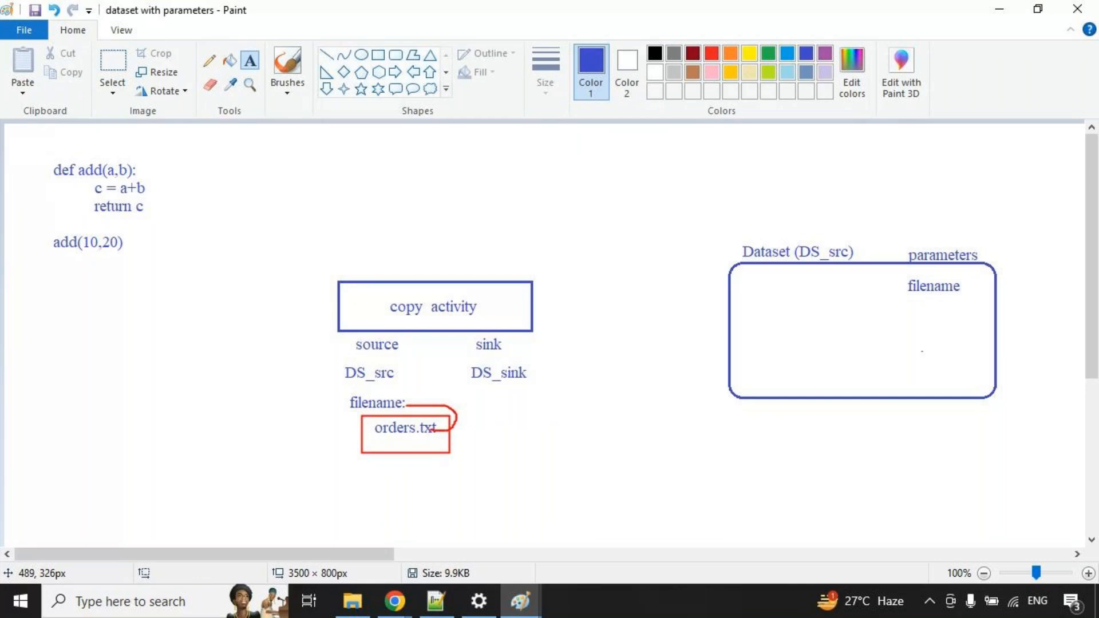
left_click_drag(892, 233, 989, 266)
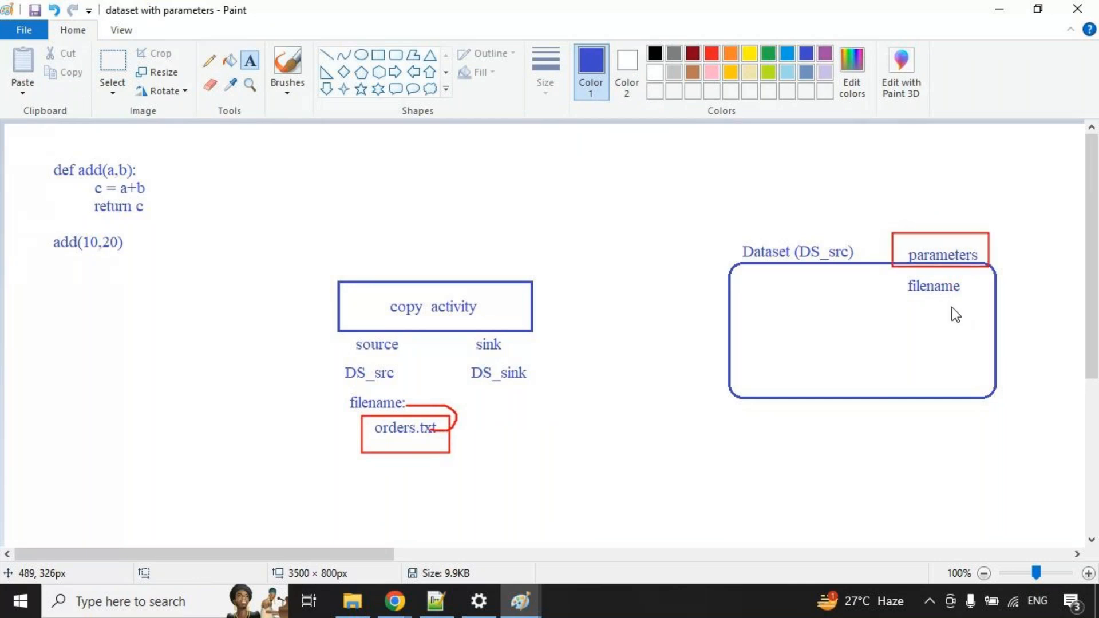
Clear the red marks and add the text "orders.txt" below "filename" in the Dataset (DS_src) box.
key("Escape")
left_click_drag(945, 298, 1067, 345)
type("orders.txt")
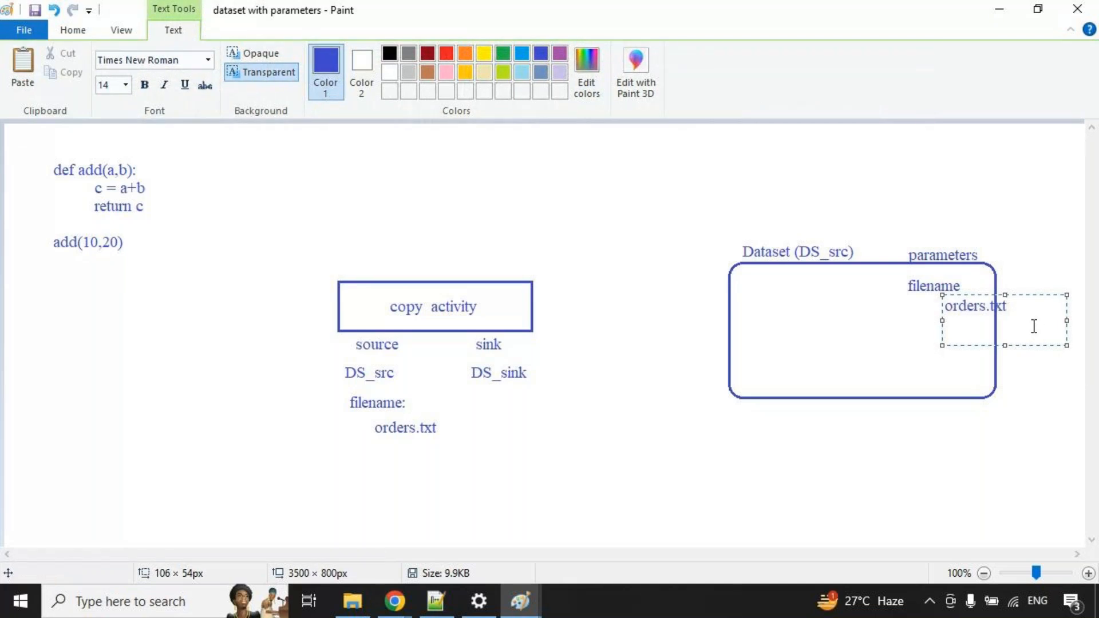
left_click(766, 327)
Switch to Azure Data Factory in Chrome and temporarily outline the container, folder and file name in DS_source's file path in red.
left_click(395, 601)
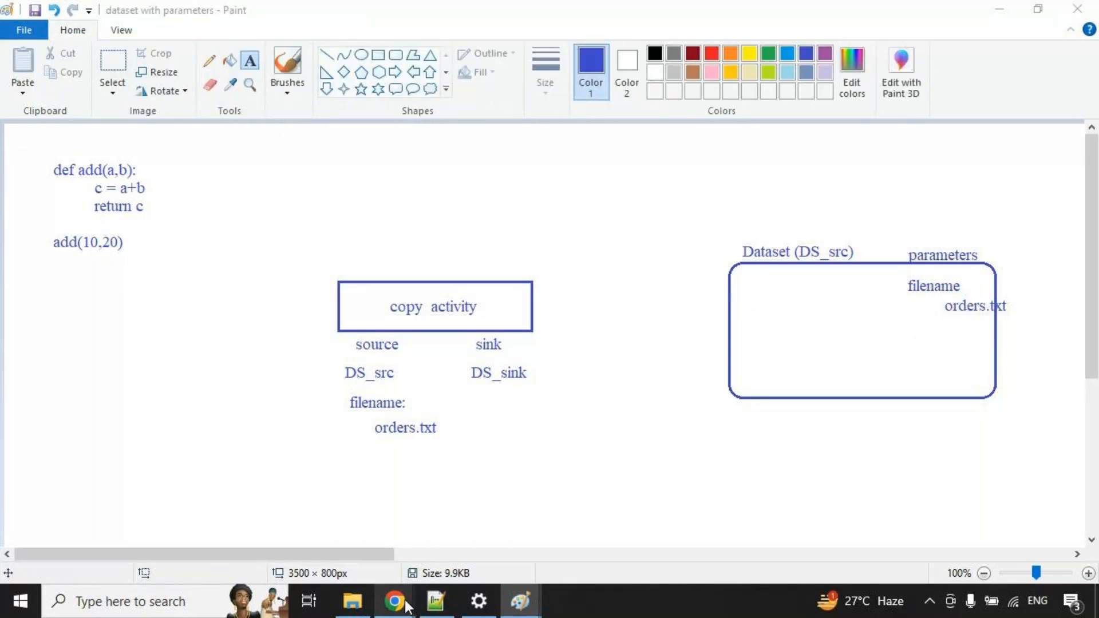
left_click(283, 523)
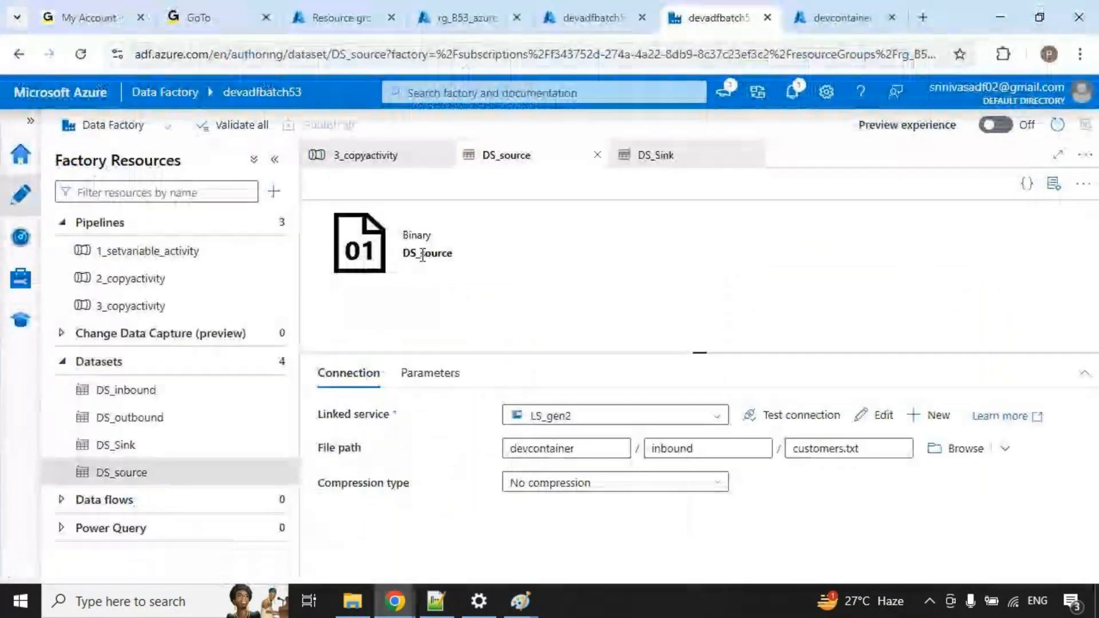
key("ctrl+2")
left_click_drag(491, 432, 599, 485)
left_click_drag(651, 426, 735, 466)
left_click_drag(776, 434, 922, 493)
left_click_drag(869, 457, 887, 450)
key("Escape")
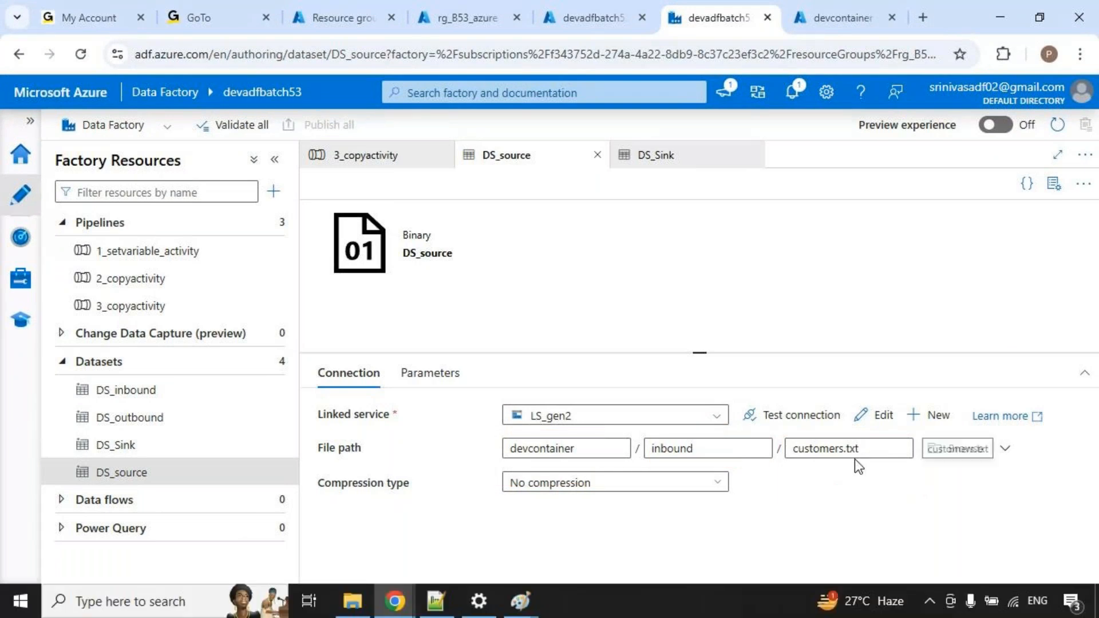
Switch back to Paint and begin a path text inside the Dataset (DS_src) box with "decontainer / inbound/".
key("alt+Tab")
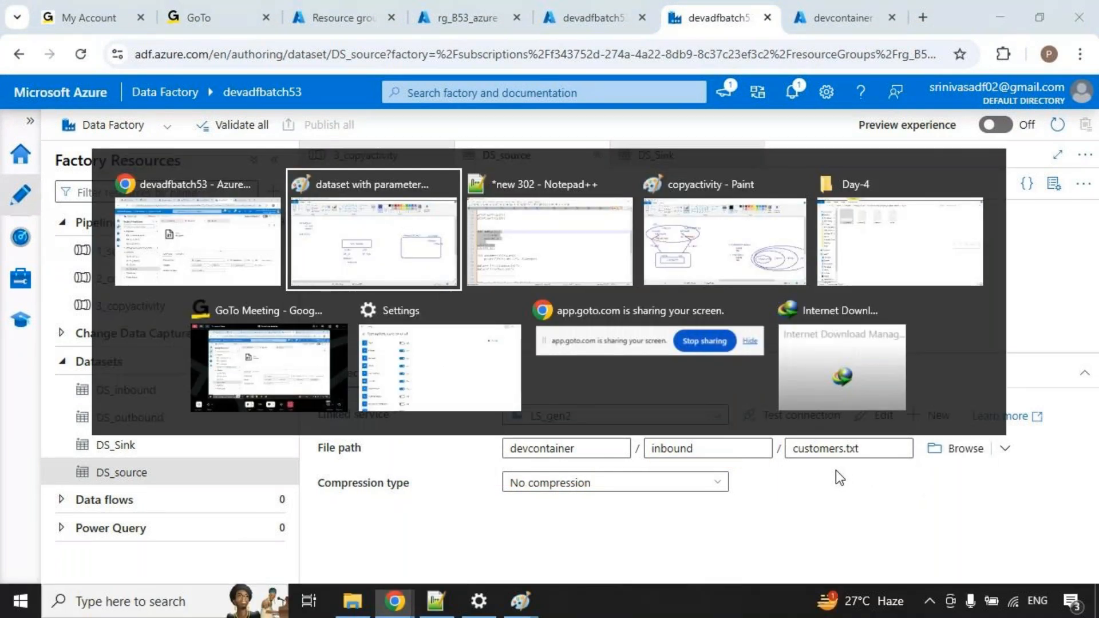
left_click_drag(738, 335, 1095, 473)
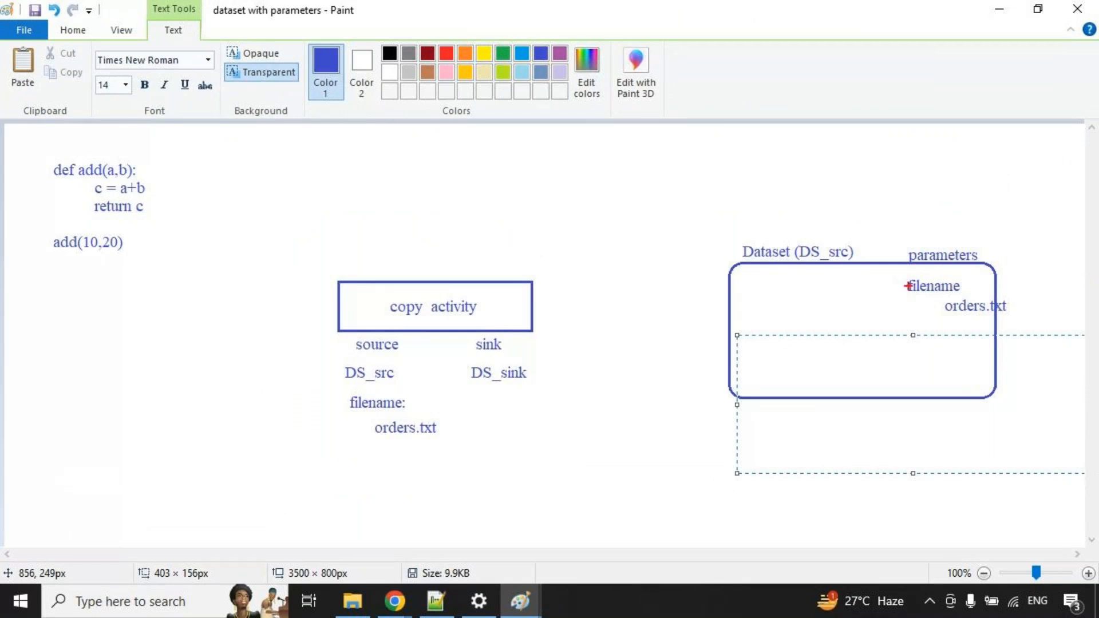
left_click_drag(909, 291, 962, 293)
left_click_drag(766, 271, 810, 267)
key("Escape")
type("dat")
key("BackSpace")
key("BackSpace")
type("econtainer")
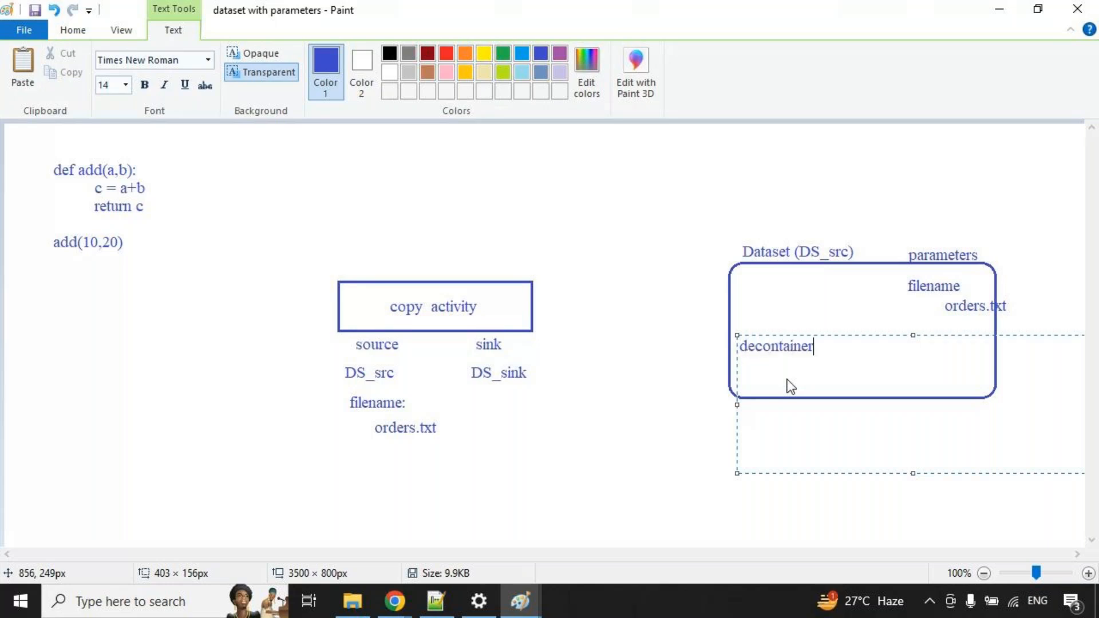
type(" / inbound/  ")
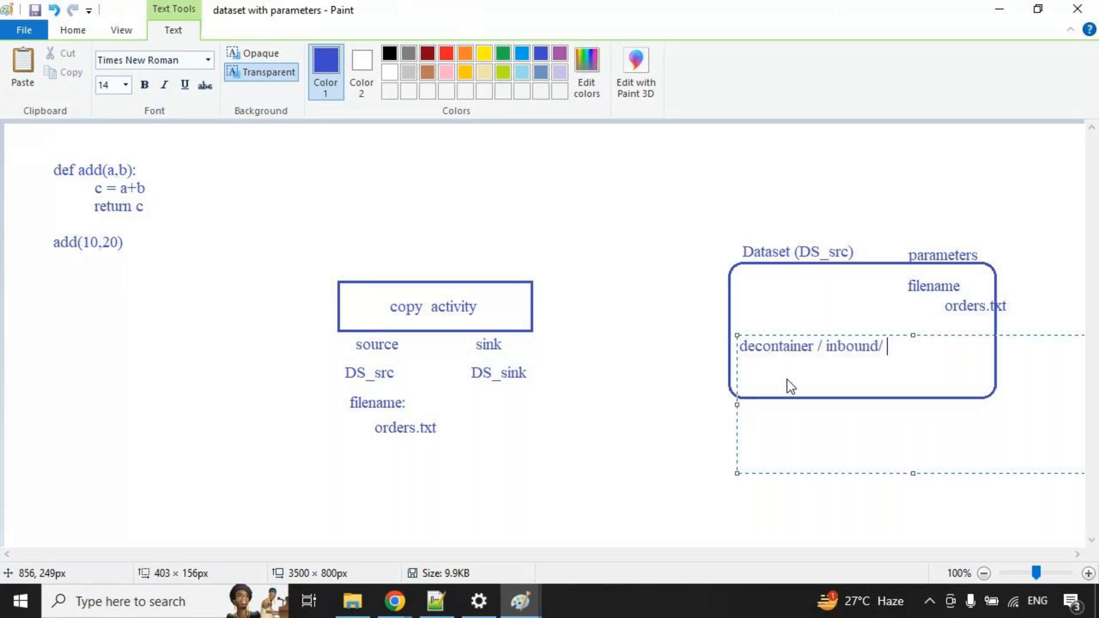
type("dataset().filenam")
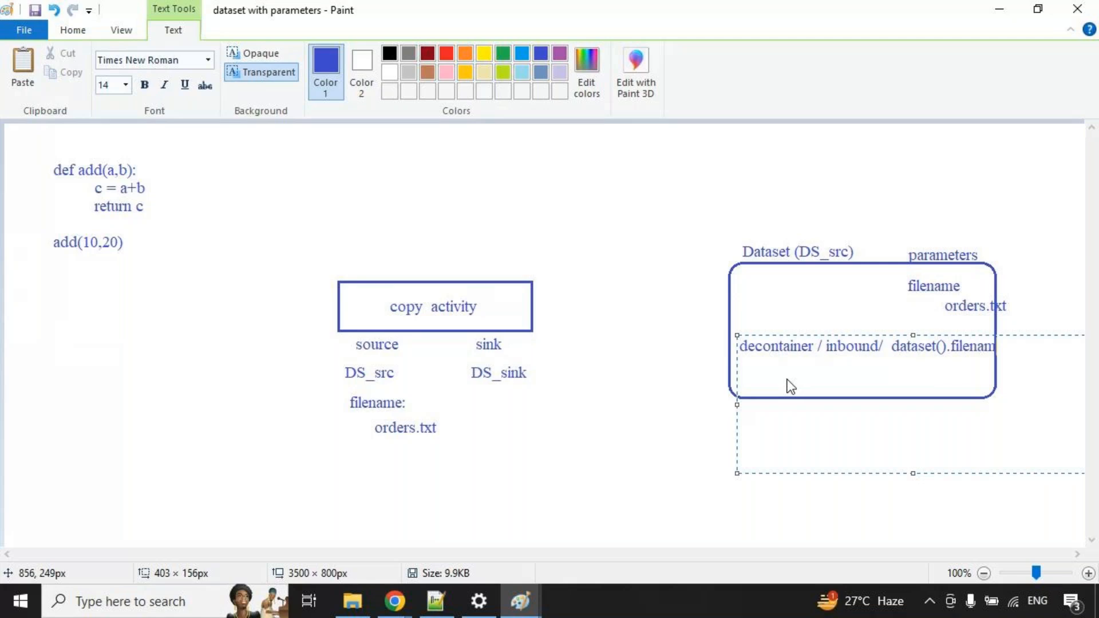
type("e")
key("Left")
key("Left")
key("Left")
key("Left")
key("Left")
key("Left")
key("Left")
key("Left")
key("Left")
key("Left")
key("Left")
key("Left")
key("Left")
key("Left")
key("Left")
key("Left")
key("Left")
key("Left")
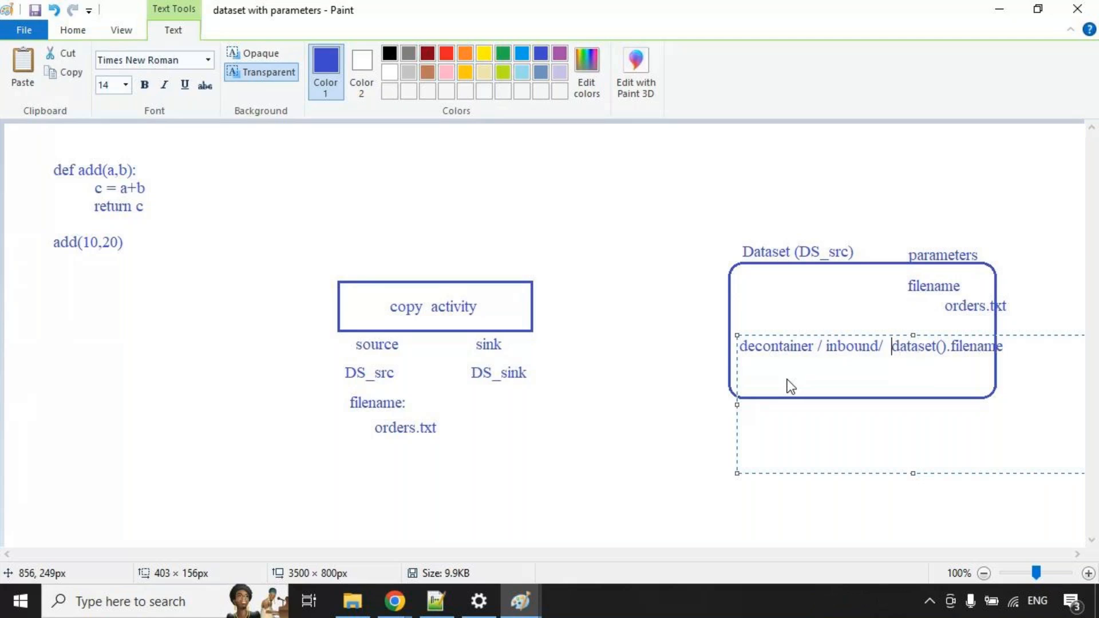
type("@")
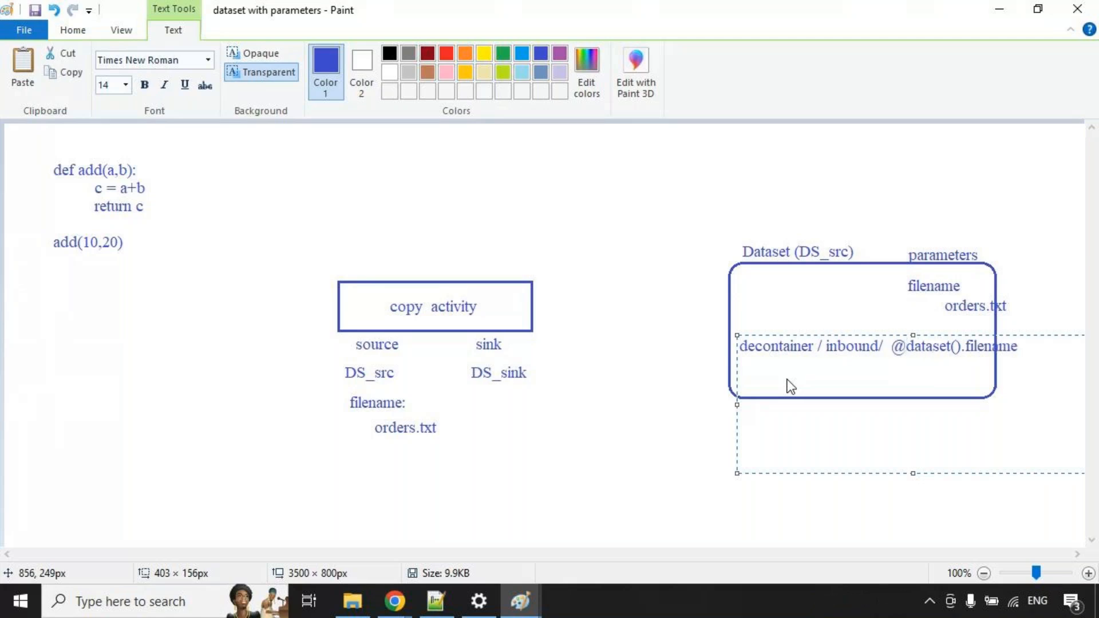
left_click(664, 393)
Temporarily mark the dataset label, filename parameter, path expression and orders.txt values in red, and clear the marks.
left_click_drag(720, 230, 775, 255)
left_click_drag(900, 277, 950, 290)
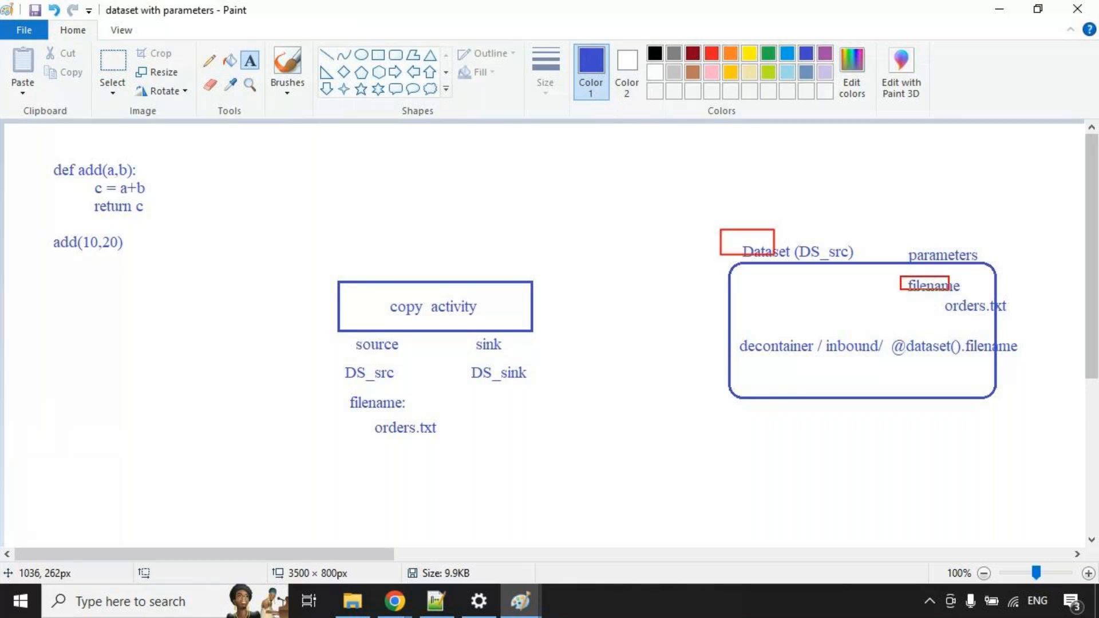
left_click_drag(922, 362, 1009, 361)
mouse_move(1020, 306)
left_mouse_down()
mouse_move(1026, 314)
mouse_move(1048, 293)
left_mouse_up()
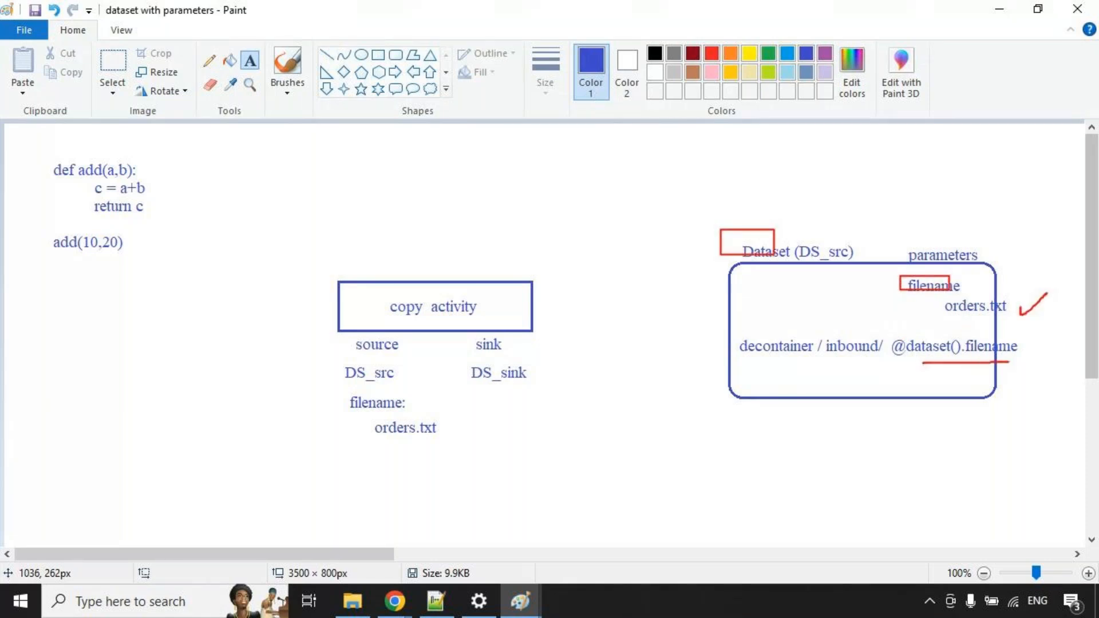
mouse_move(773, 361)
left_mouse_down()
mouse_move(795, 351)
mouse_move(868, 355)
left_mouse_up()
left_click_drag(931, 360, 953, 356)
key("Escape")
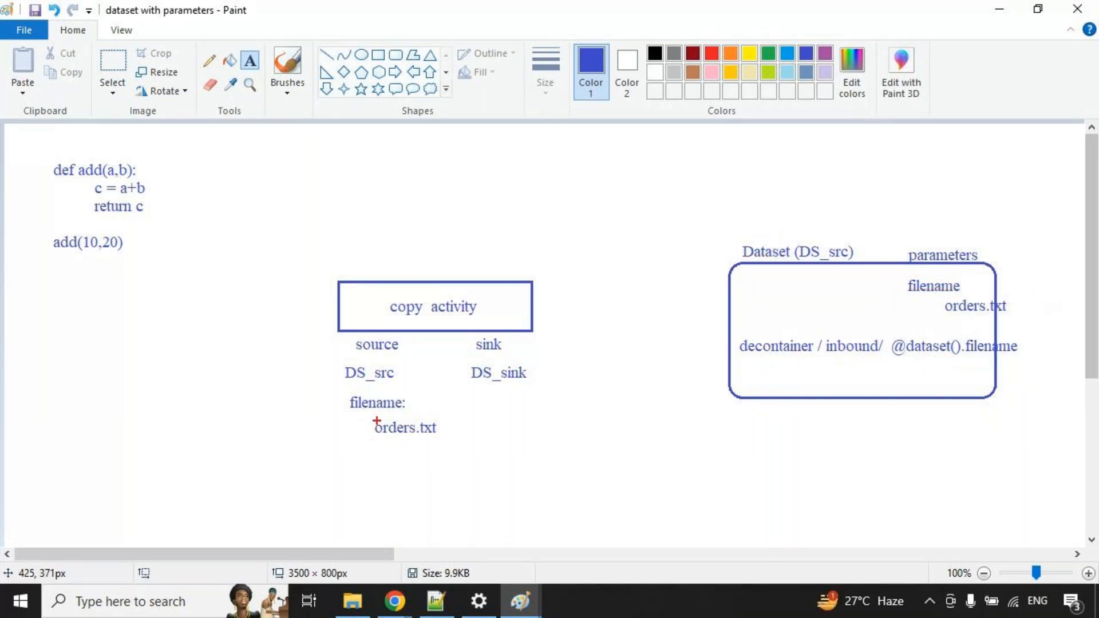
left_click_drag(369, 414, 433, 442)
key("Escape")
Temporarily trace in red how orders.txt passes from the copy activity's DS_src to the dataset's filename parameter and path, and clear the marks.
left_click_drag(737, 222, 853, 262)
left_click_drag(923, 232, 971, 213)
left_click_drag(904, 287, 960, 286)
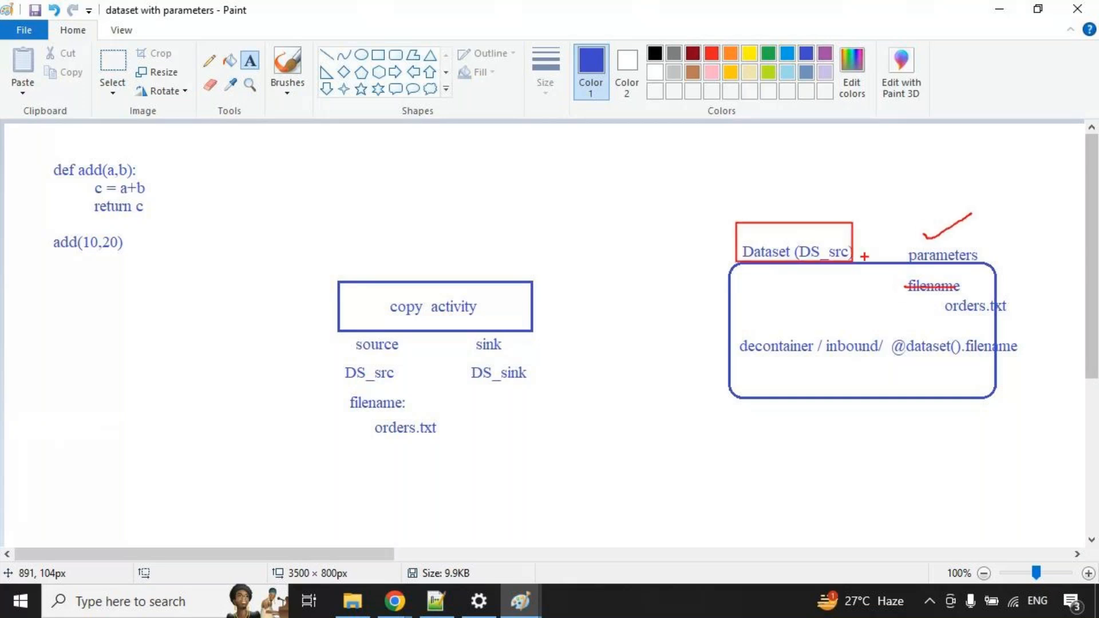
left_click_drag(867, 252, 880, 250)
left_click_drag(351, 387, 425, 387)
mouse_move(993, 251)
left_mouse_down()
mouse_move(997, 264)
mouse_move(1025, 241)
left_mouse_up()
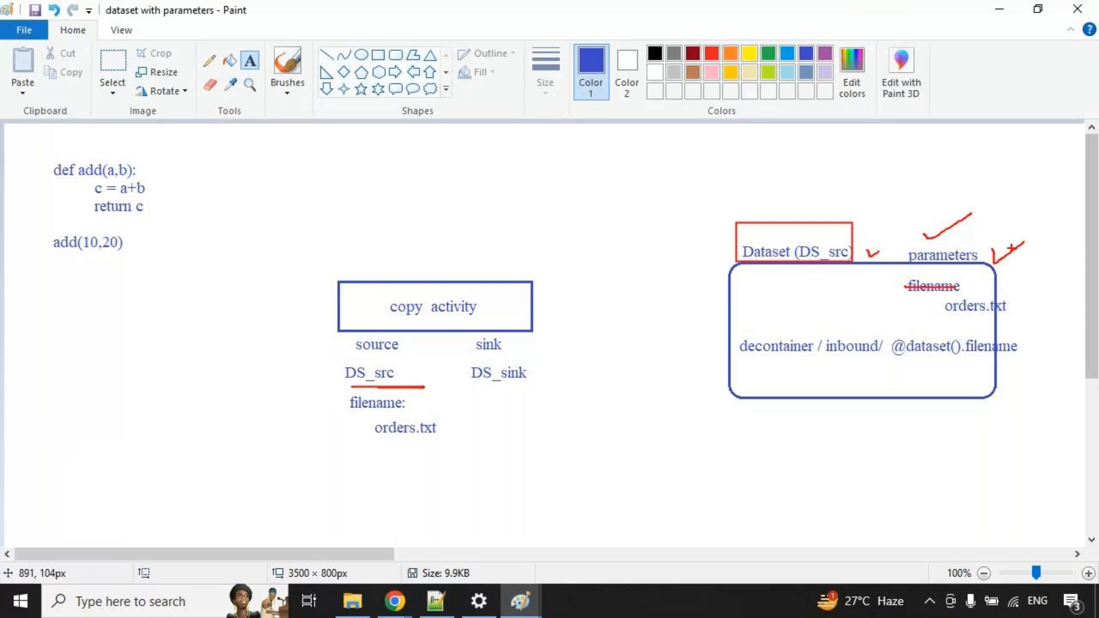
mouse_move(387, 440)
left_mouse_down()
mouse_move(426, 439)
mouse_move(431, 450)
mouse_move(498, 414)
left_mouse_up()
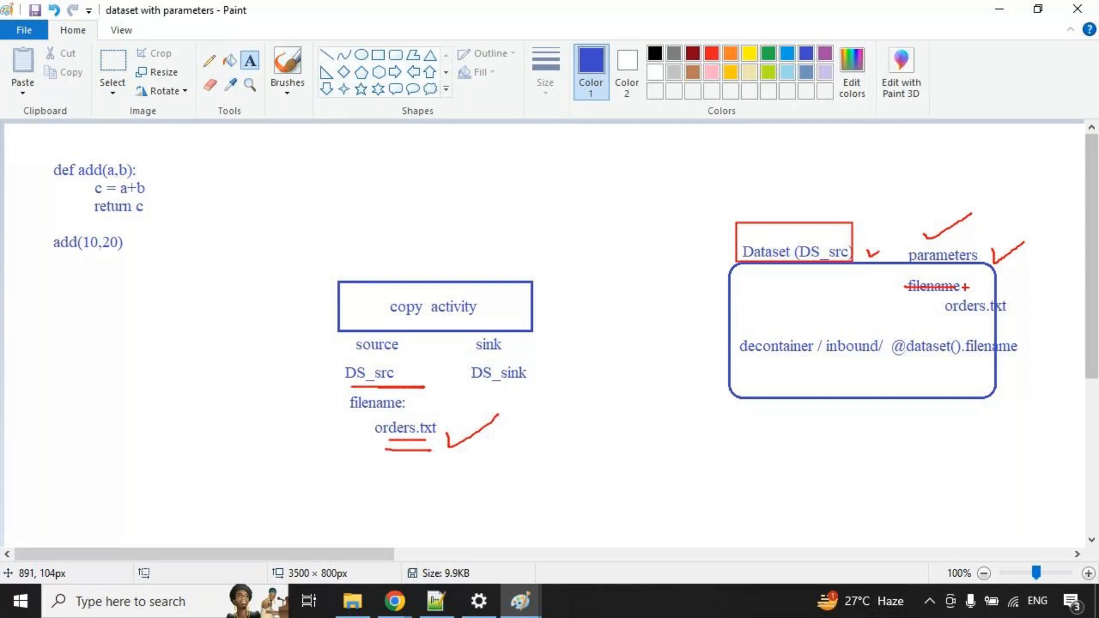
left_click_drag(972, 286, 989, 281)
left_click_drag(957, 313, 1008, 315)
left_click_drag(747, 362, 959, 371)
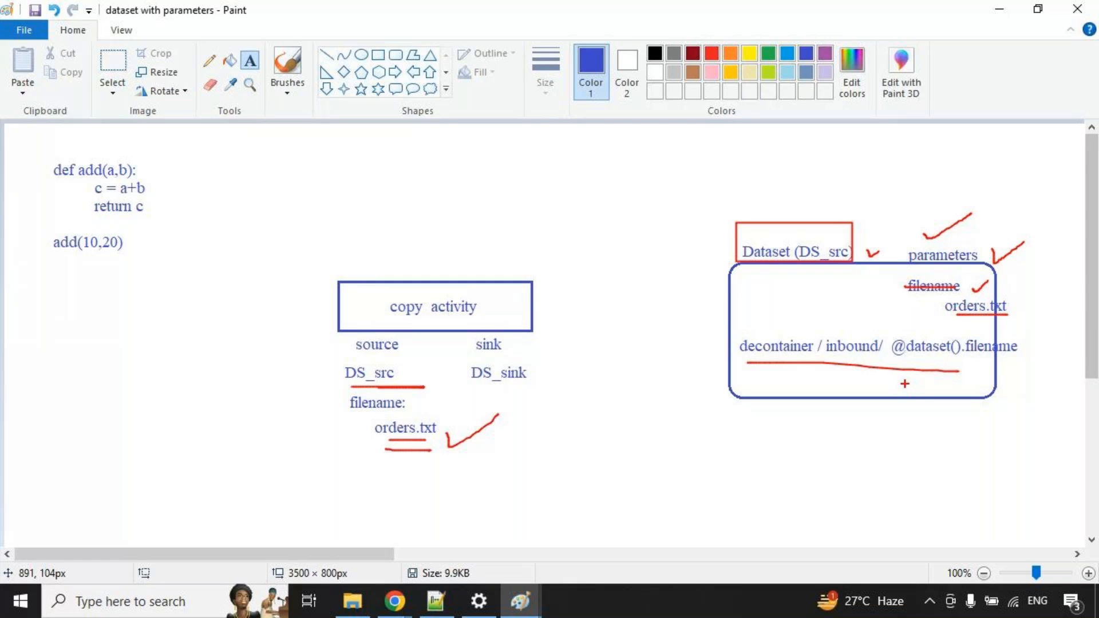
key("Escape")
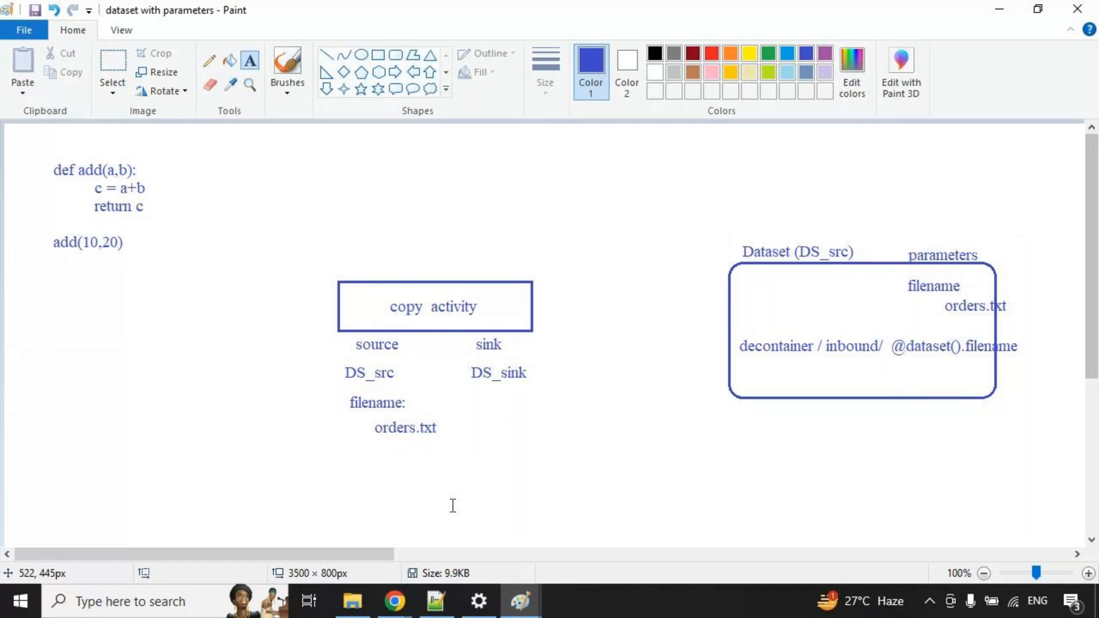
Switch to Azure Data Factory in Chrome and close the open 3_copyactivity, DS_source and DS_Sink items.
mouse_move(394, 599)
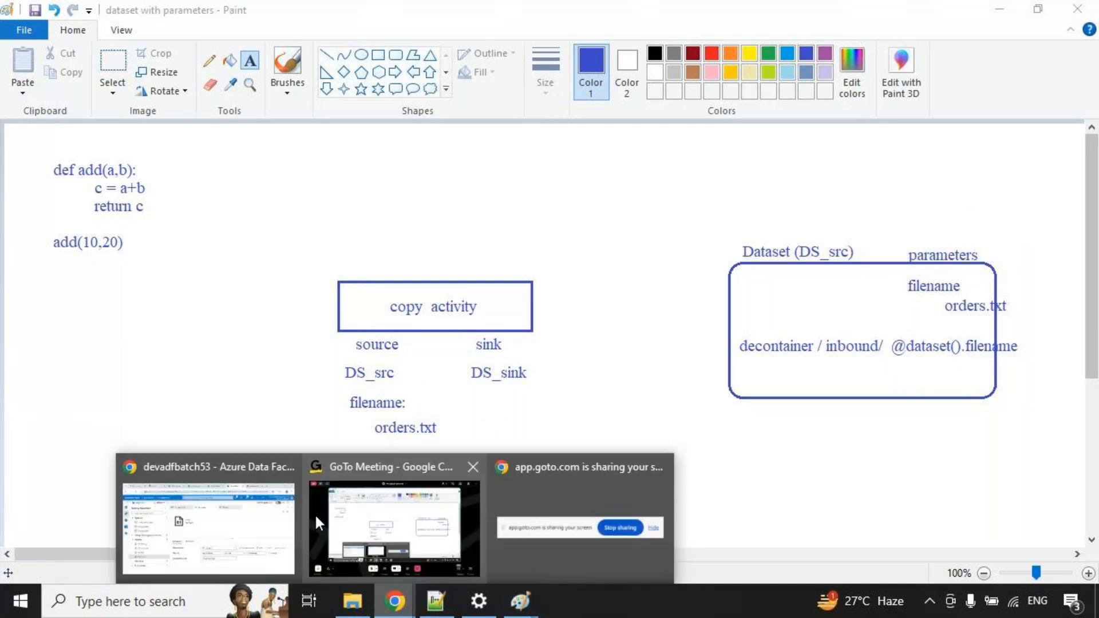
left_click(256, 514)
left_click(441, 155)
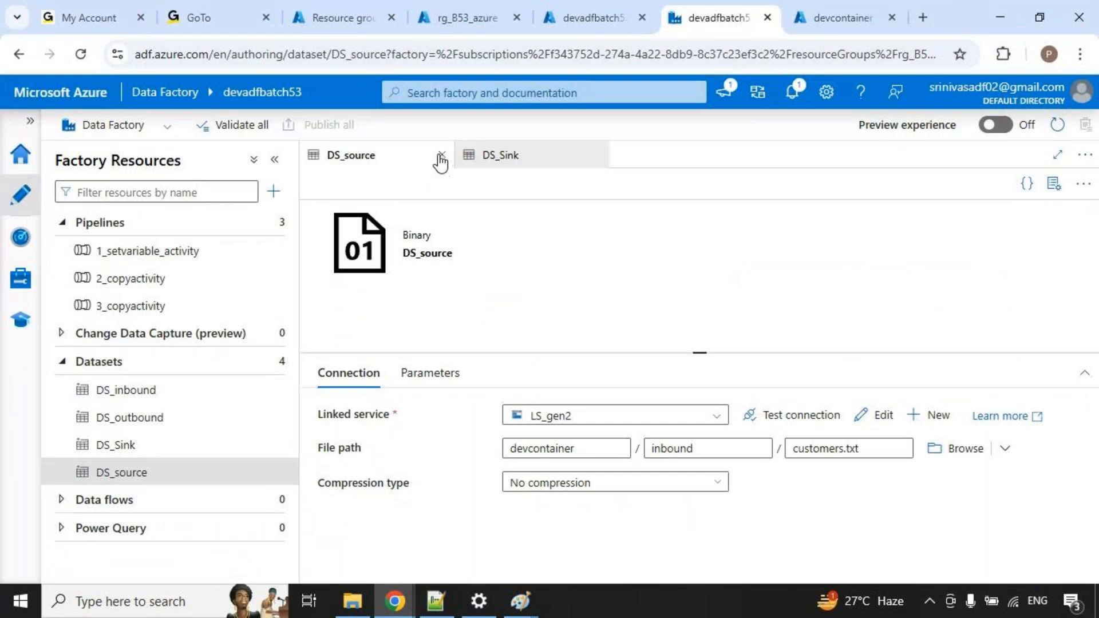
left_click(442, 155)
left_click(442, 155)
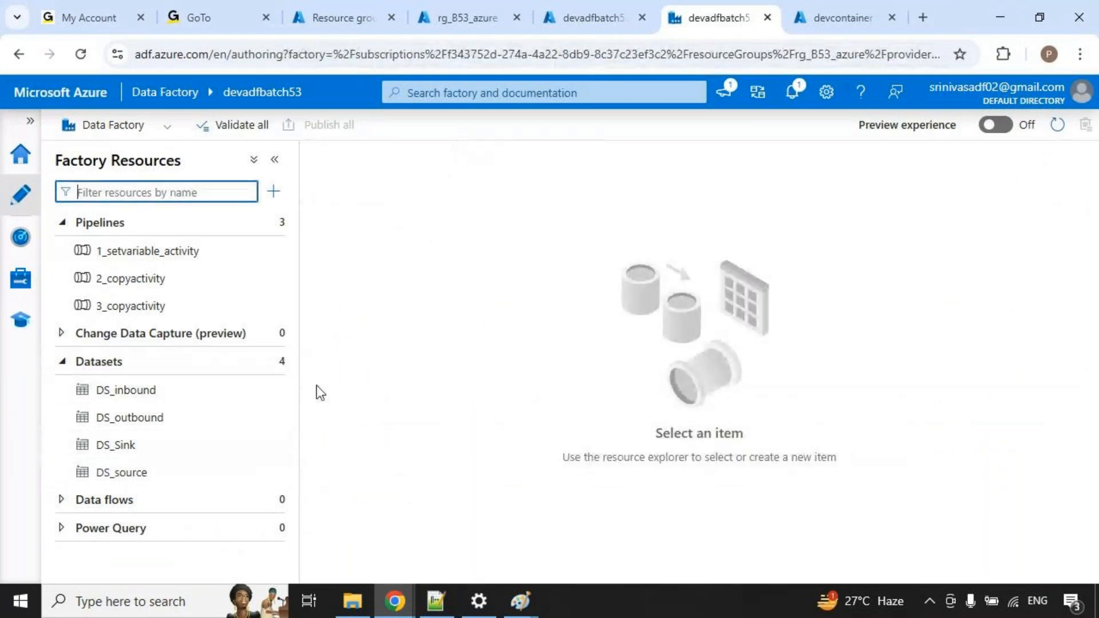
Start a new dataset on the data store found by searching "gen", using the Binary format.
left_click(278, 374)
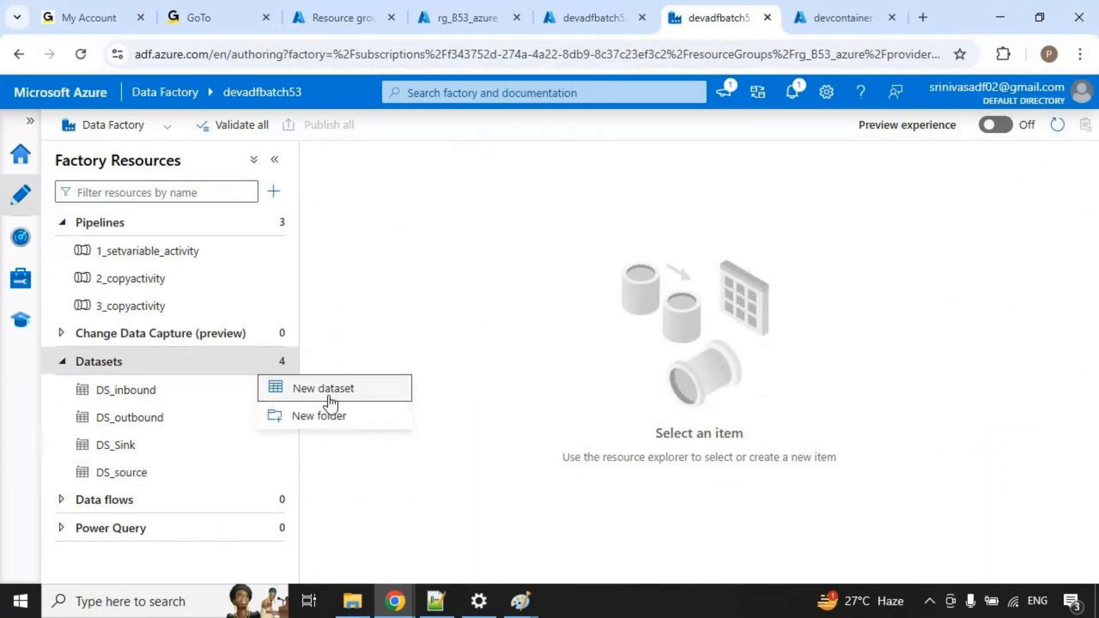
left_click(351, 393)
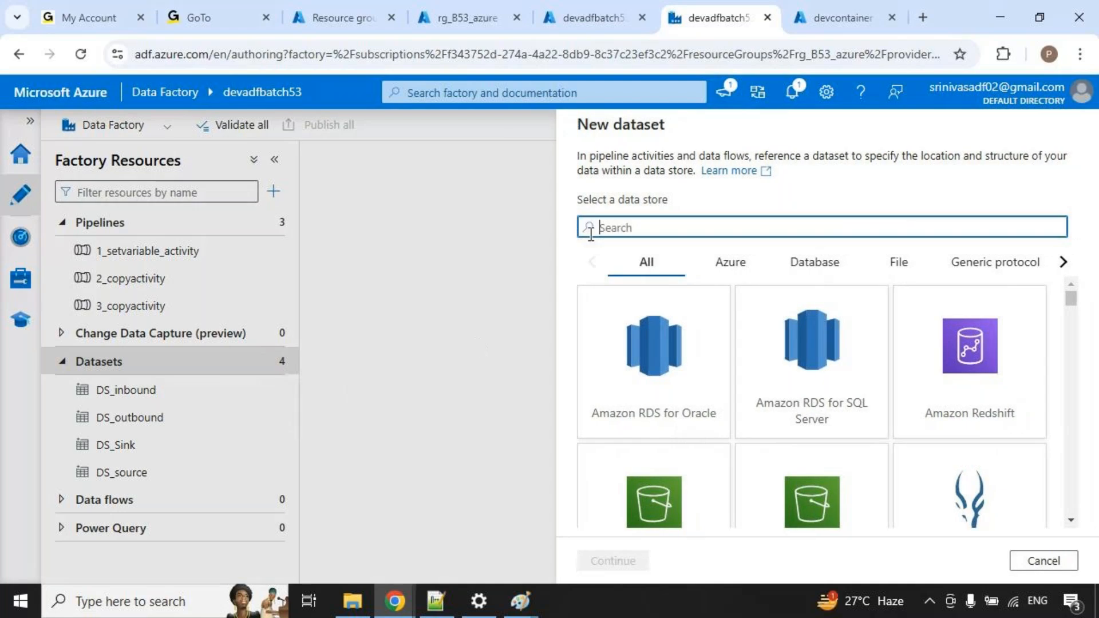
type("gen")
left_click(654, 367)
left_click(595, 564)
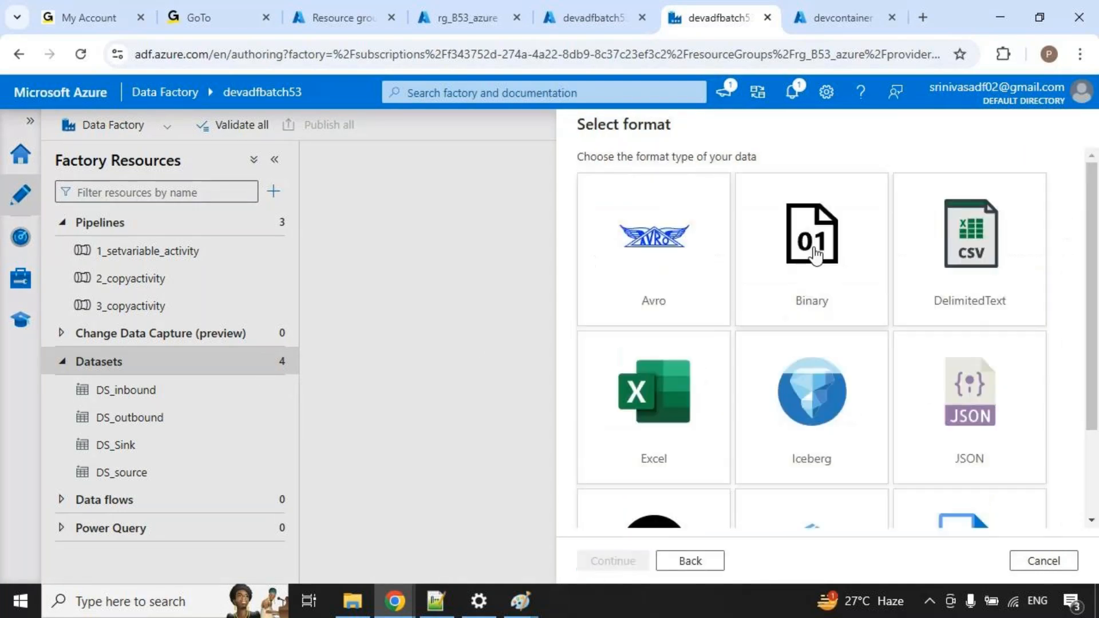
left_click(815, 255)
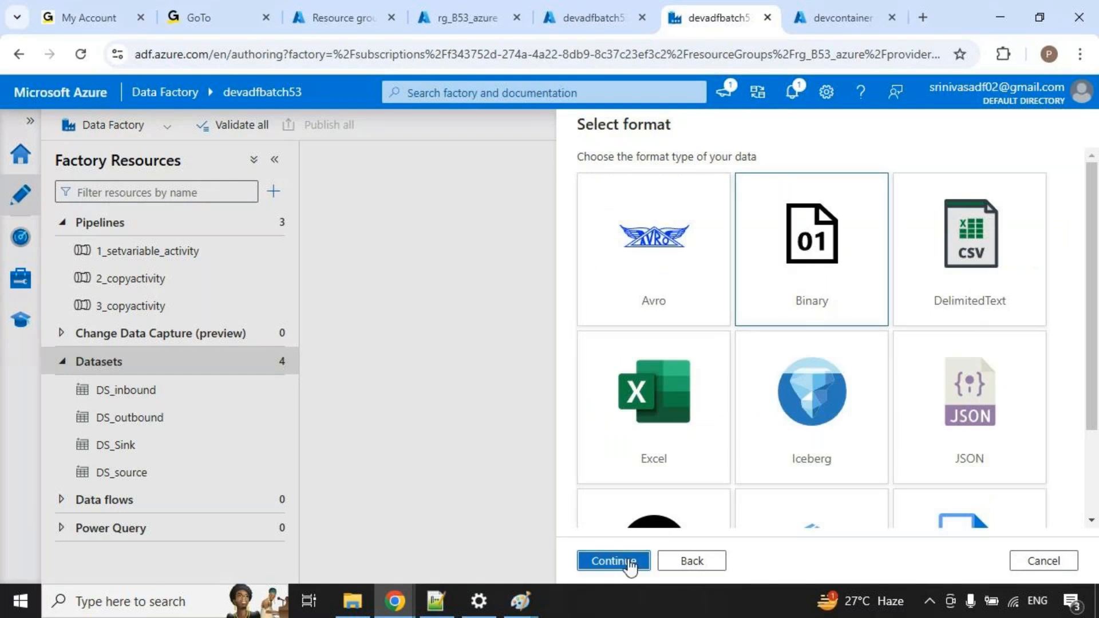
left_click(629, 562)
Name the new dataset DS_inbound_parameter and select LS_gen2 as its linked service.
double_click(673, 186)
type("DS")
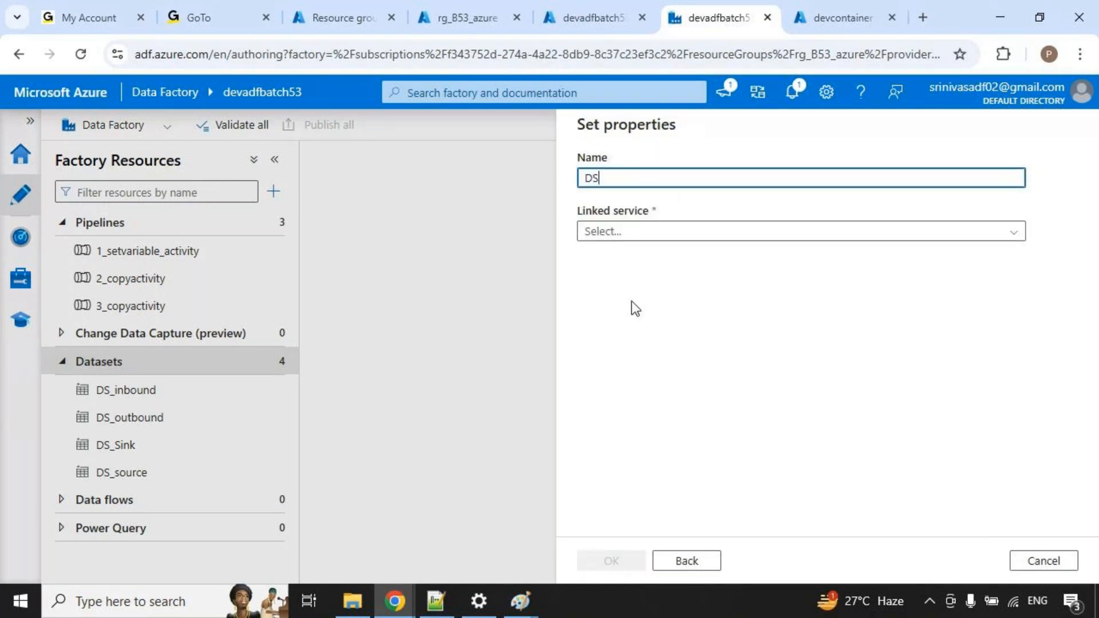
type("_inbo")
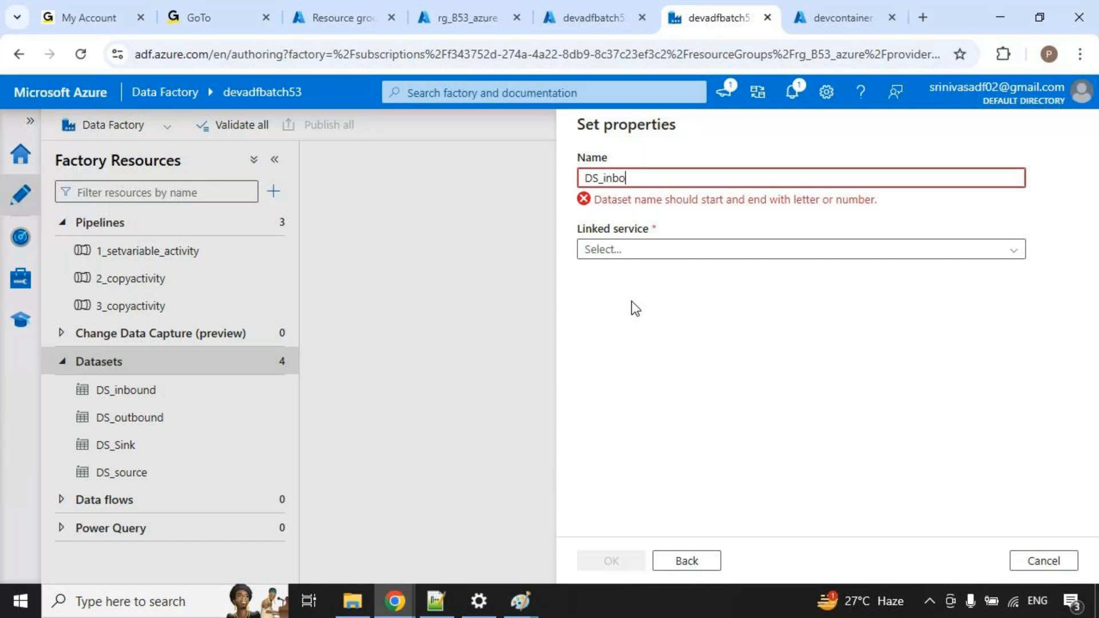
type("und_parameter")
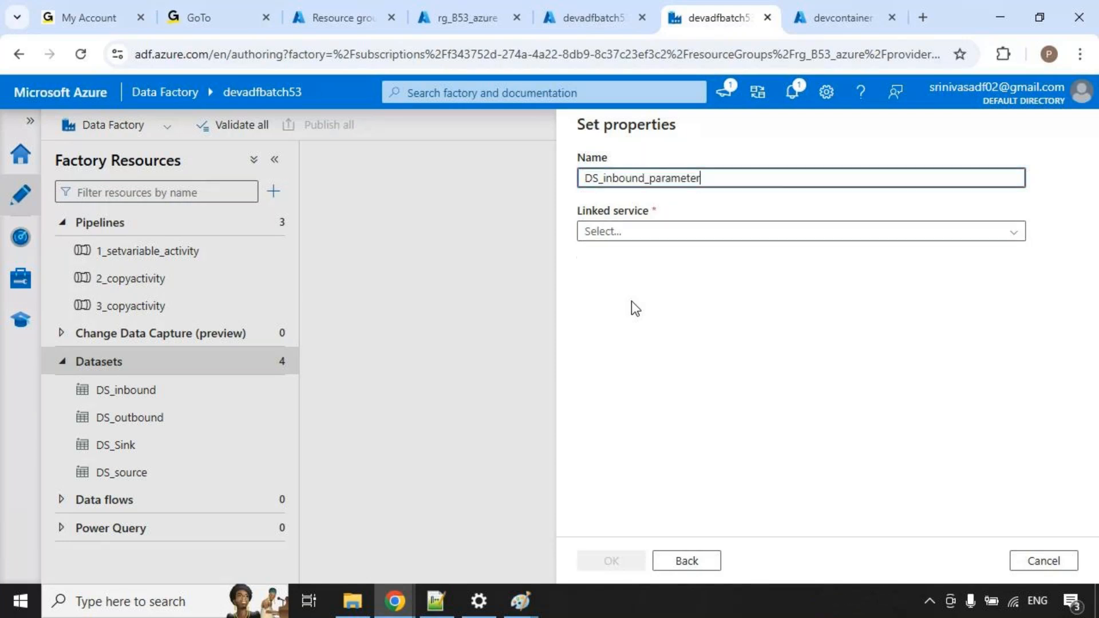
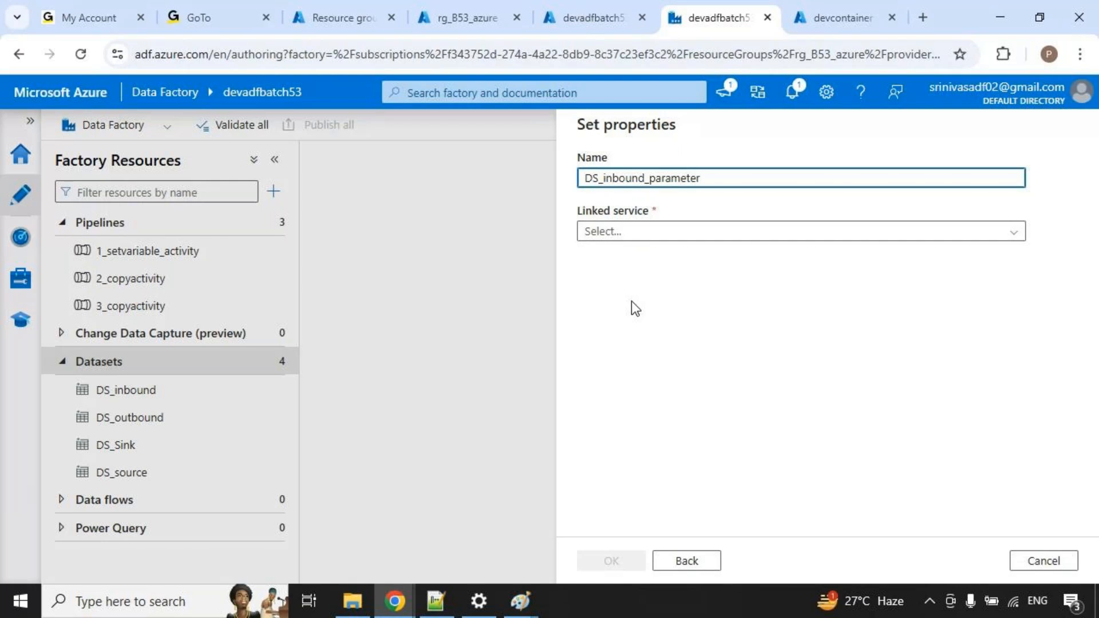
left_click(800, 234)
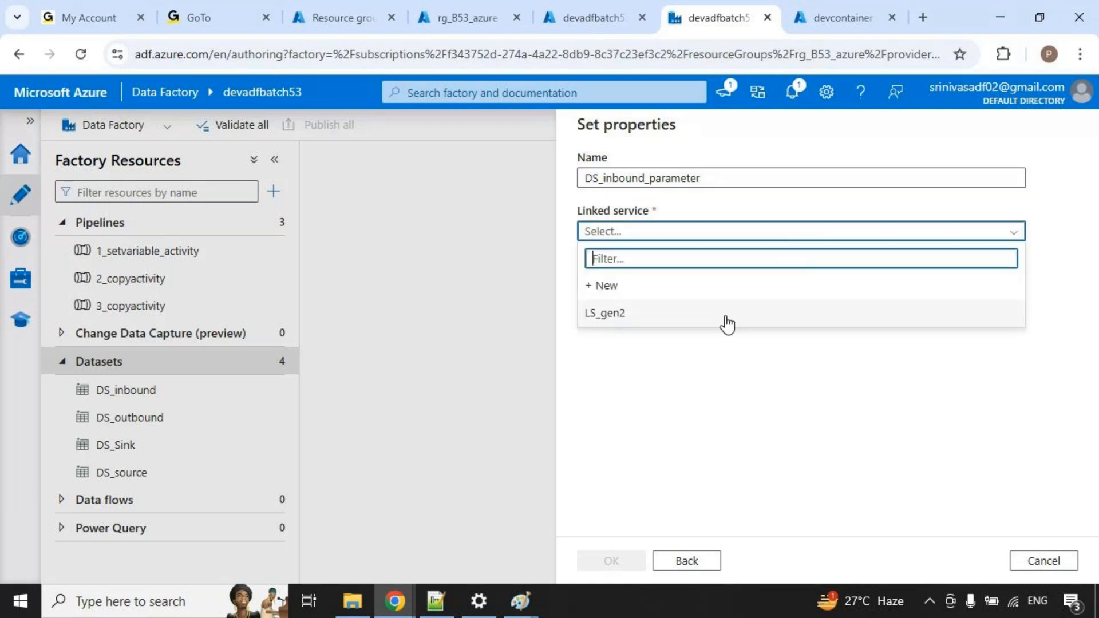
left_click(637, 330)
Set the dataset's file path to the inbound folder in devcontainer.
left_click(1035, 280)
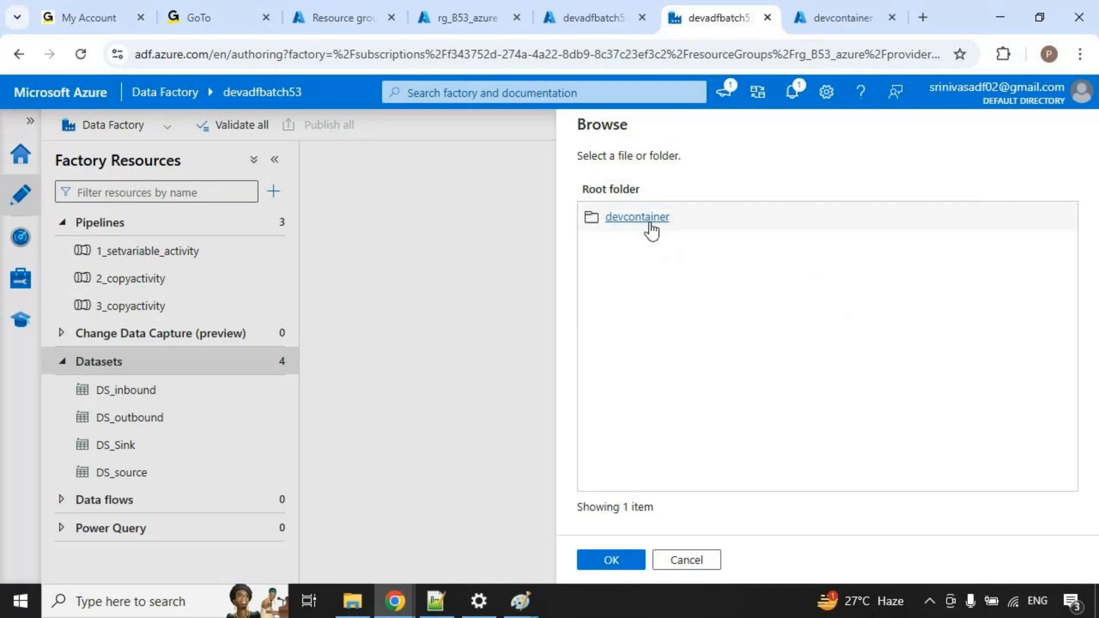
double_click(665, 217)
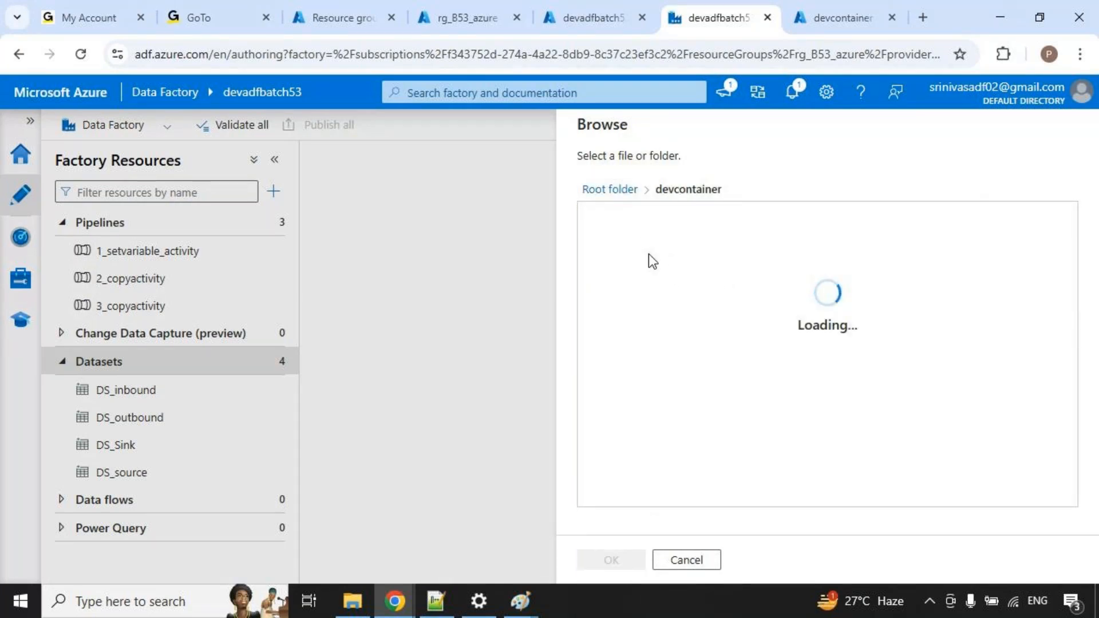
left_click(657, 219)
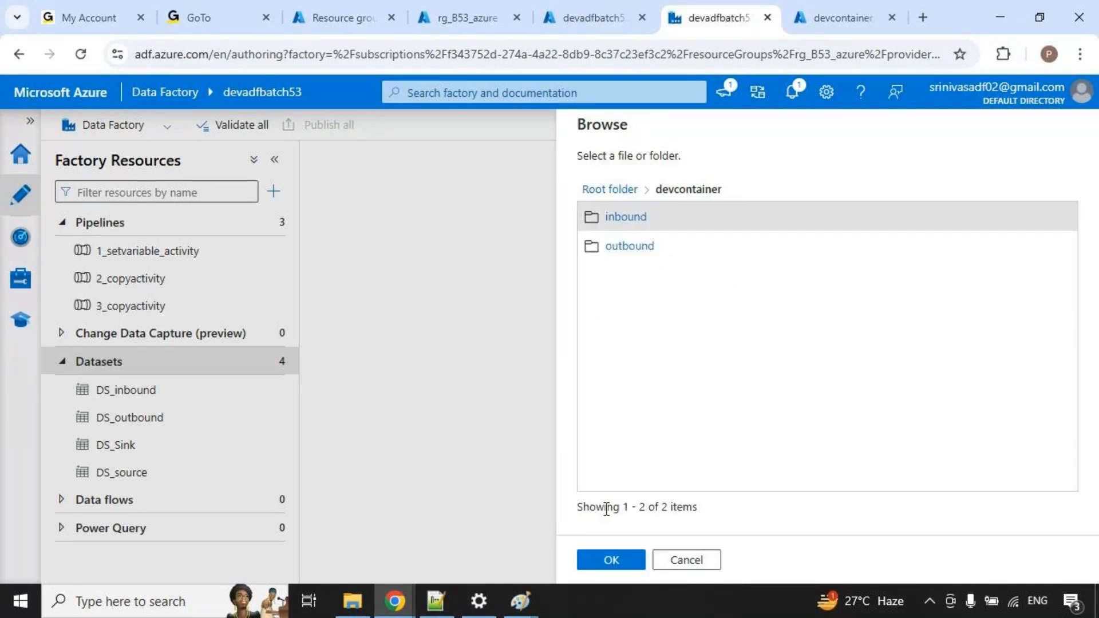
left_click(593, 553)
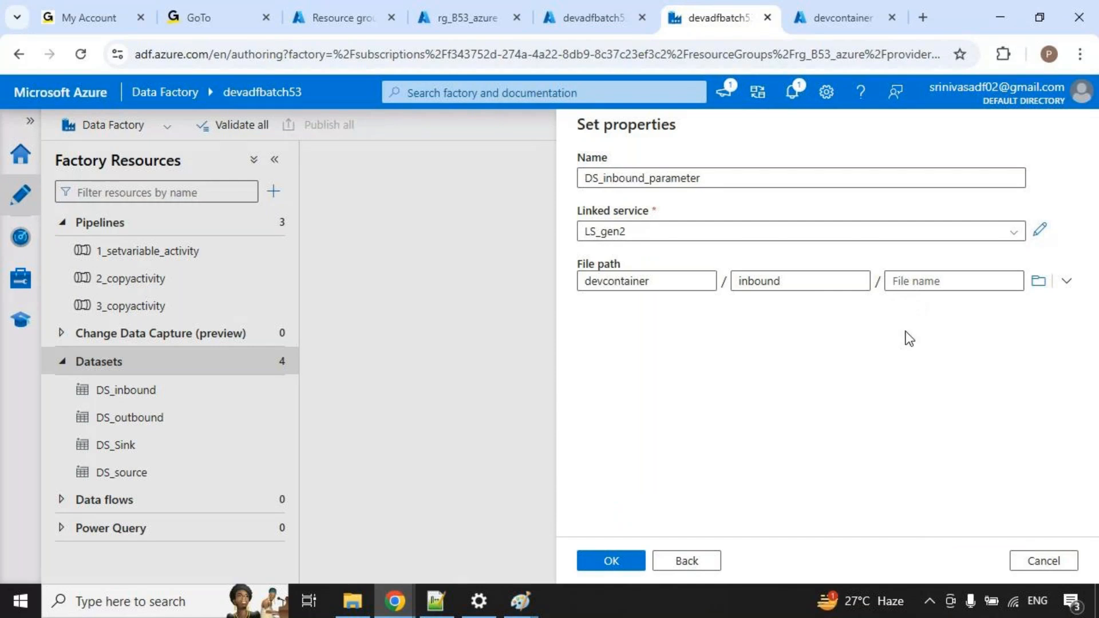
Create the DS_inbound_parameter dataset, hide its properties pane and enlarge the connection settings area.
left_click(611, 561)
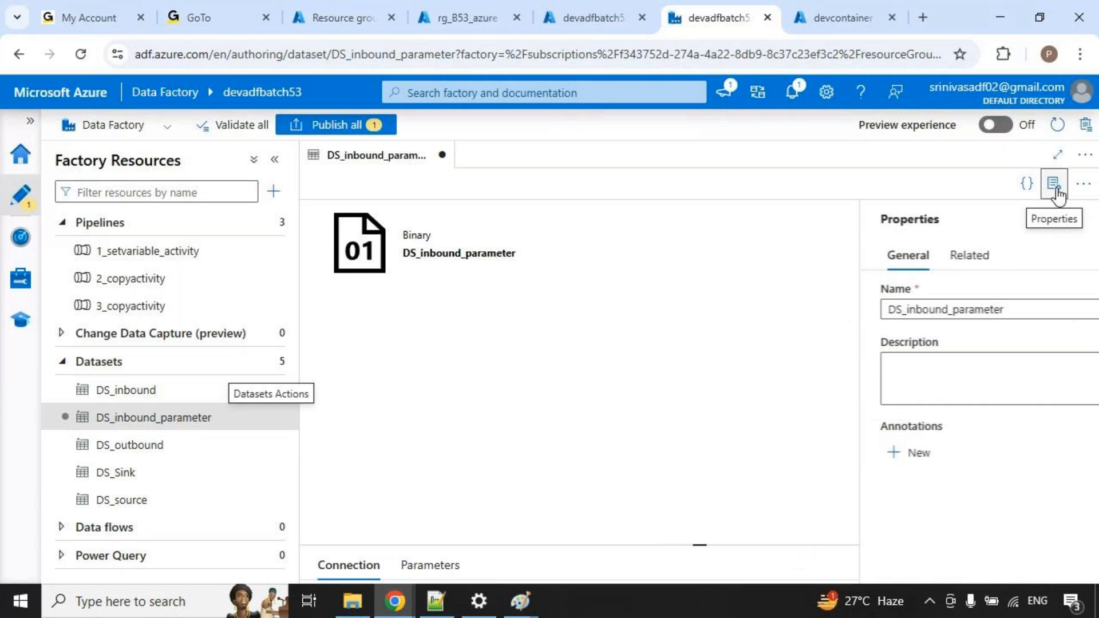
left_click(1059, 189)
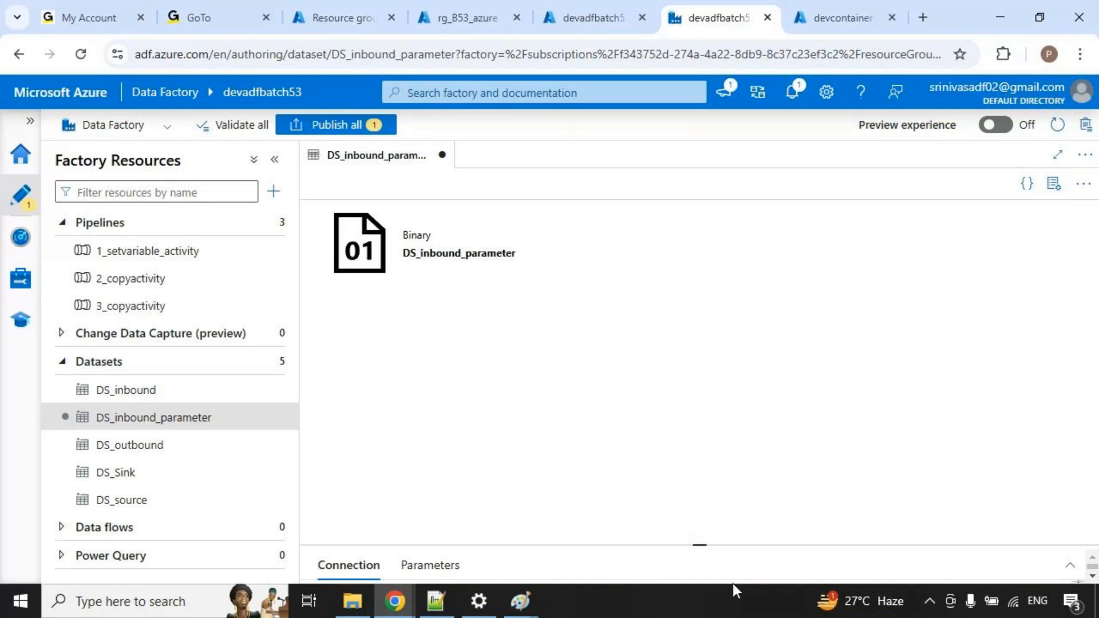
left_click_drag(699, 544, 802, 524)
left_click(802, 523)
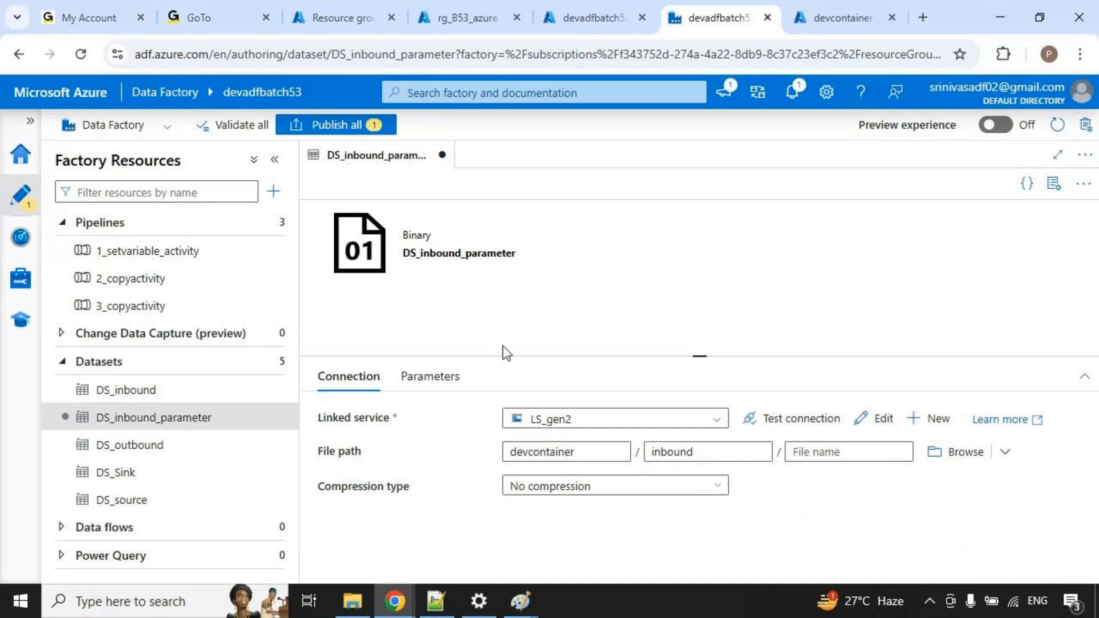
key("F5")
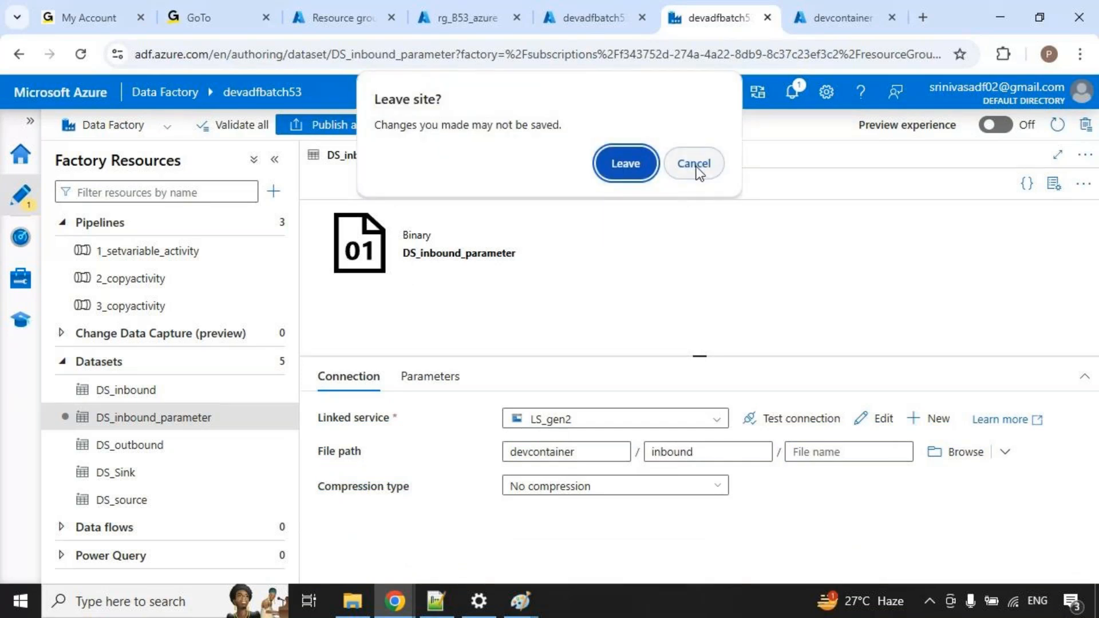
left_click(694, 164)
key("ctrl+2")
left_click_drag(398, 245, 519, 279)
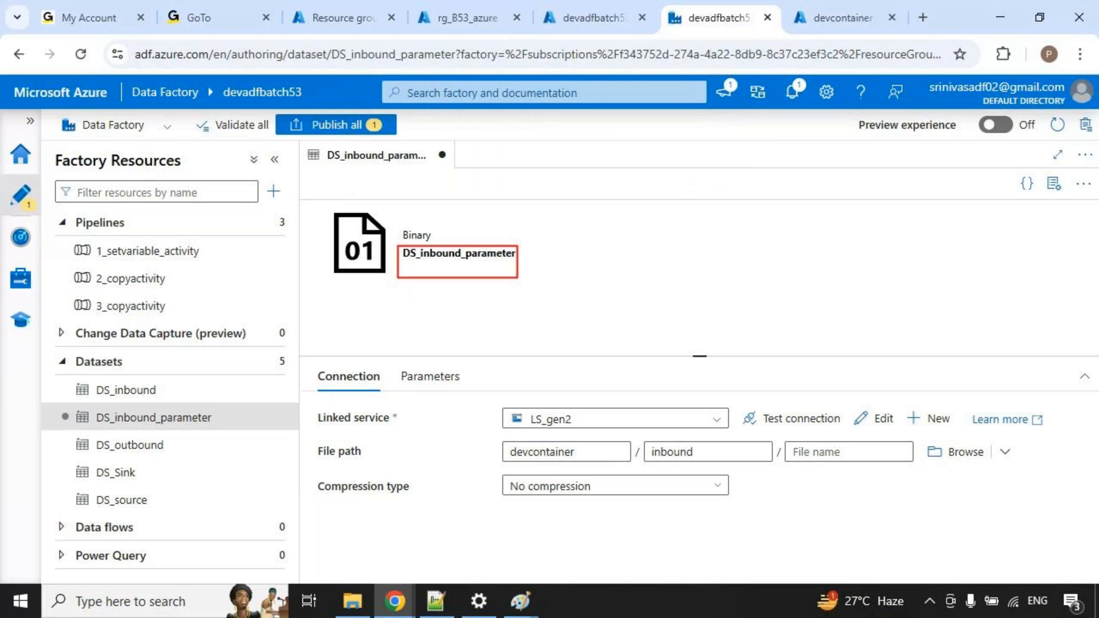
left_click_drag(700, 465, 716, 454)
left_click_drag(787, 474, 833, 470)
key("Escape")
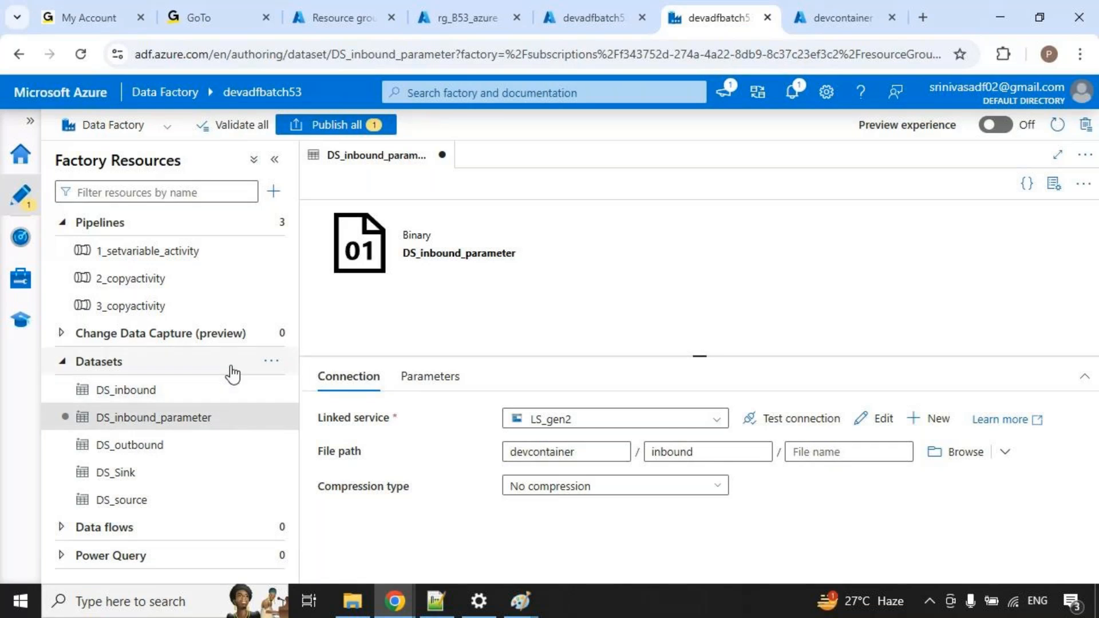
Publish the pending DS_inbound_parameter dataset to the live environment.
left_click(340, 129)
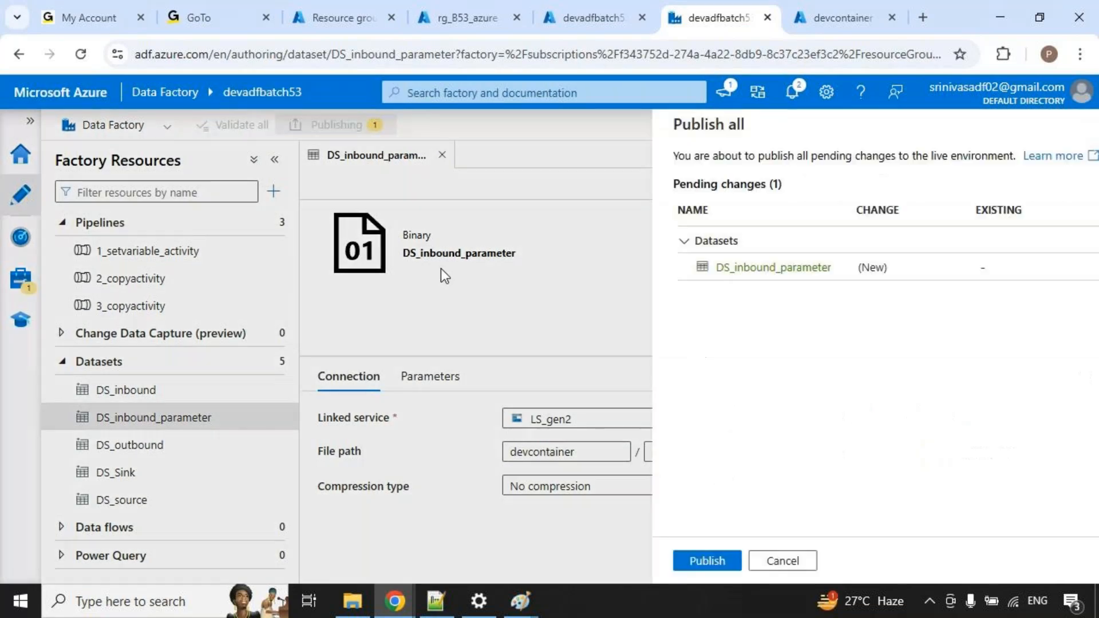
left_click(611, 561)
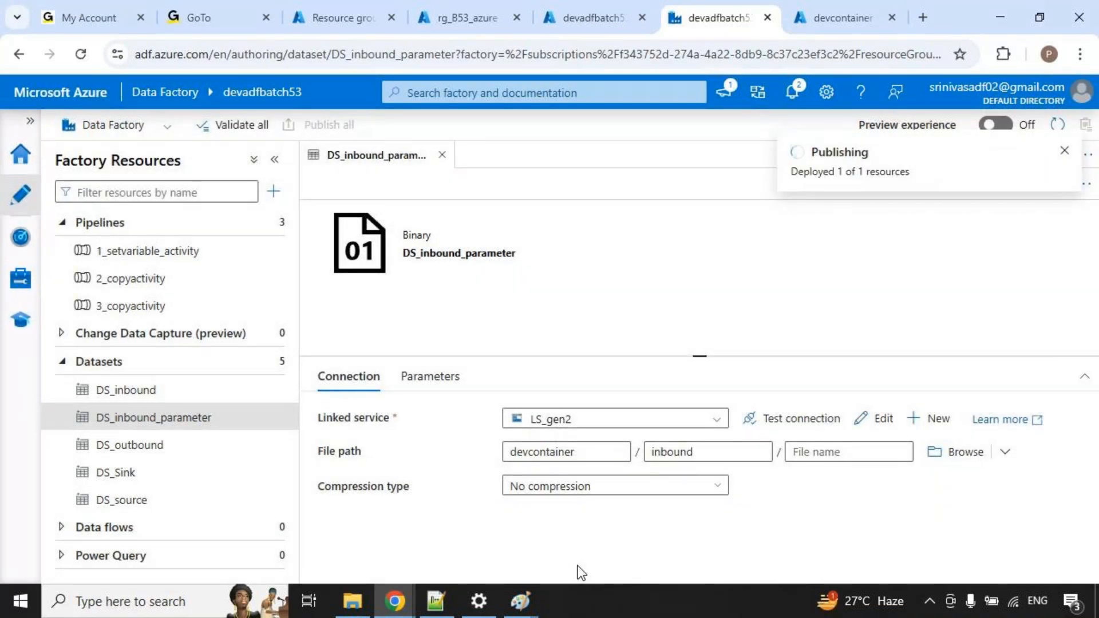
Create a new pipeline named 4_copyactivity_parameter and hide its properties pane.
left_click(265, 224)
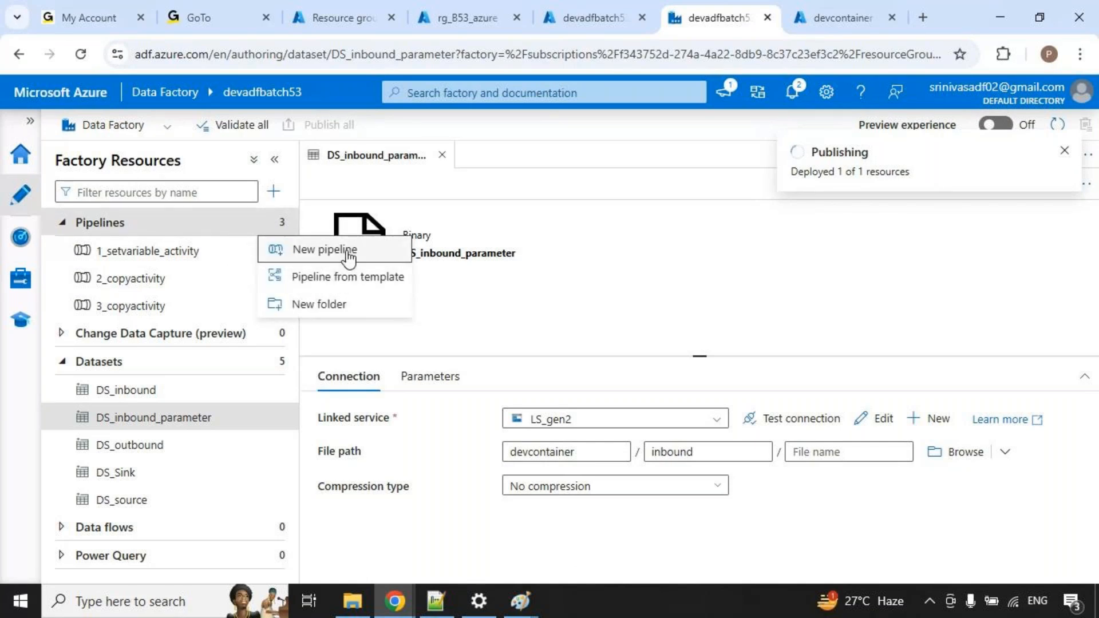
left_click(324, 249)
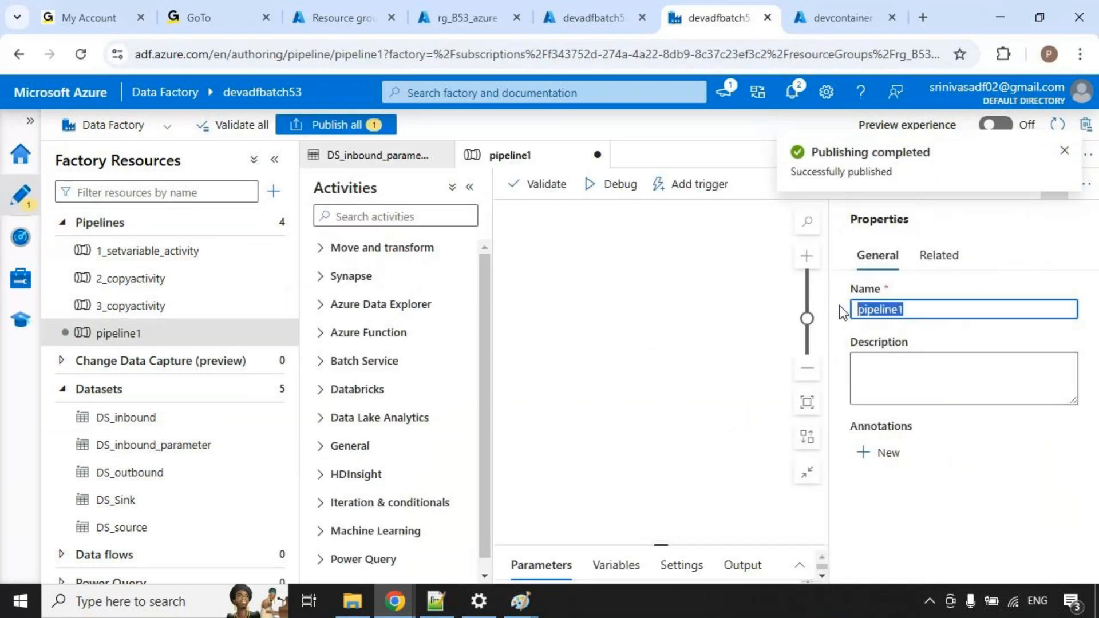
type("4_copyactivity_parameter")
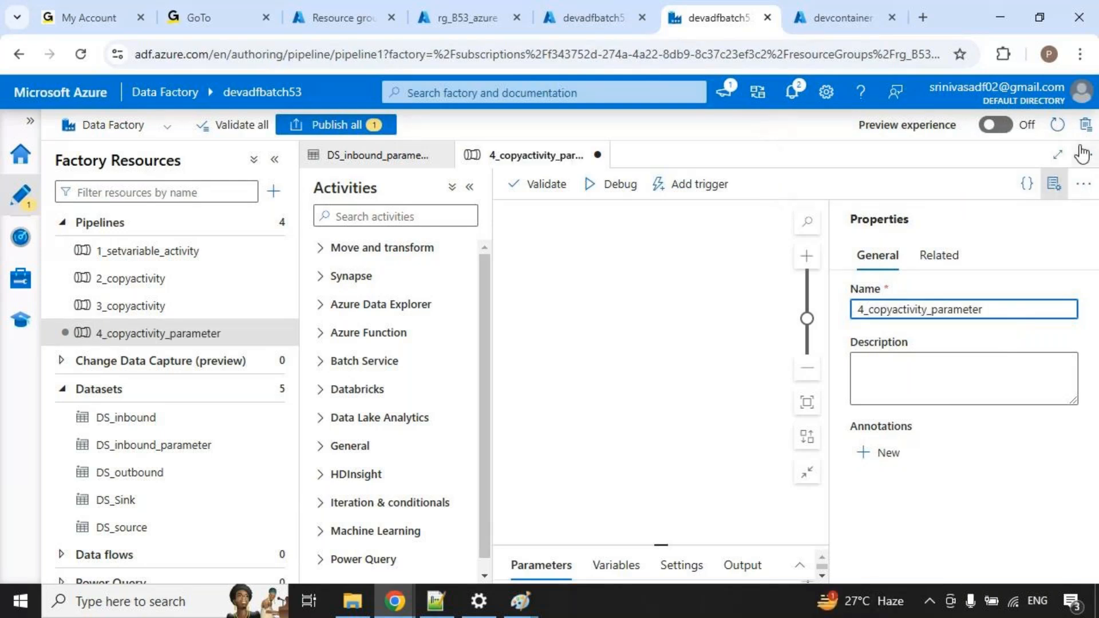
left_click(1054, 183)
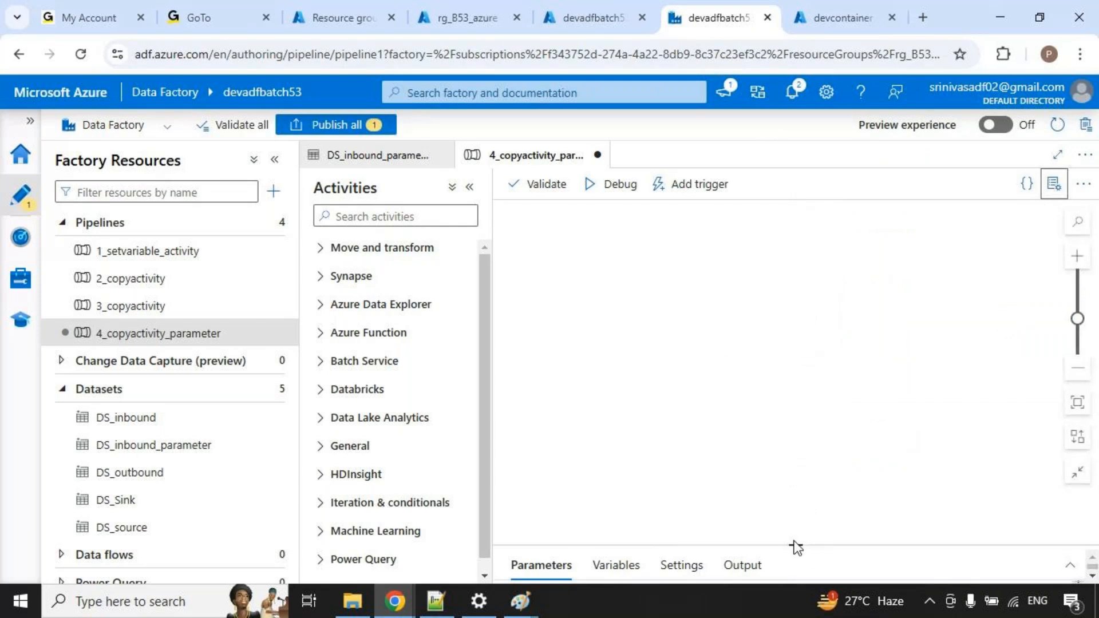
Enlarge the pipeline's settings area and add a Copy data activity to the canvas.
left_click_drag(797, 544, 796, 414)
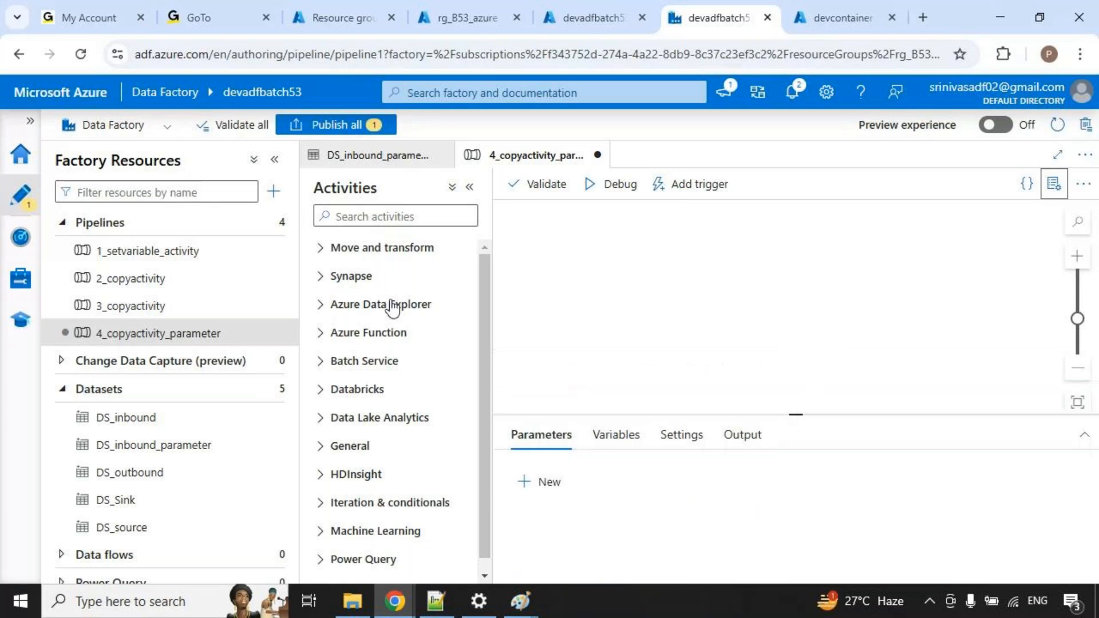
left_click(375, 249)
left_click_drag(366, 280, 720, 294)
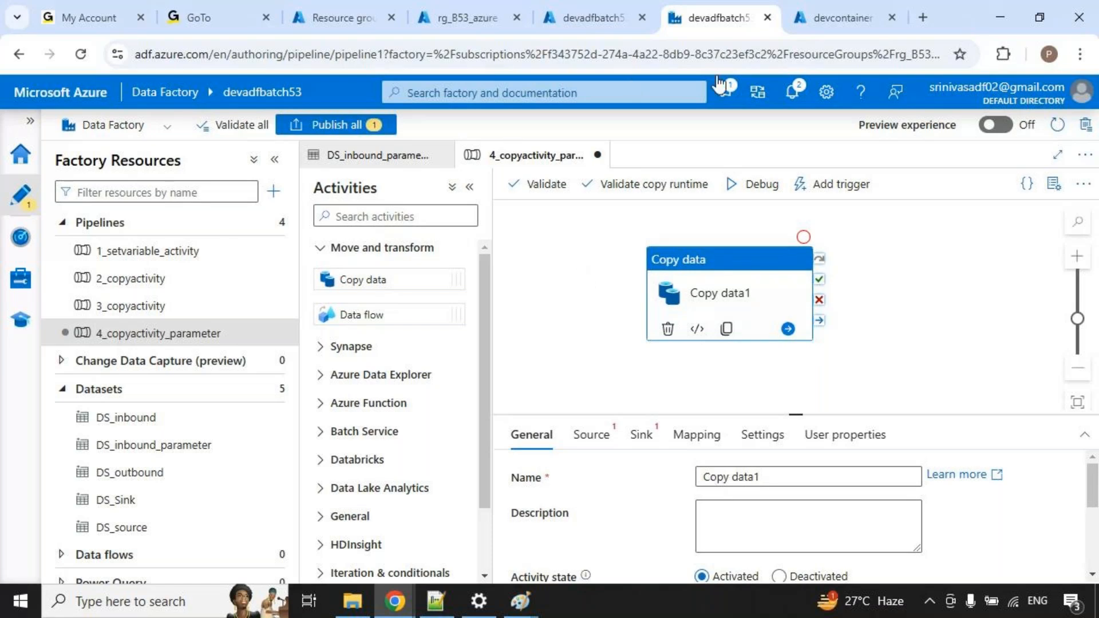
Switch to the devcontainer browser page and delete customers.txt from the outbound folder.
left_click(824, 22)
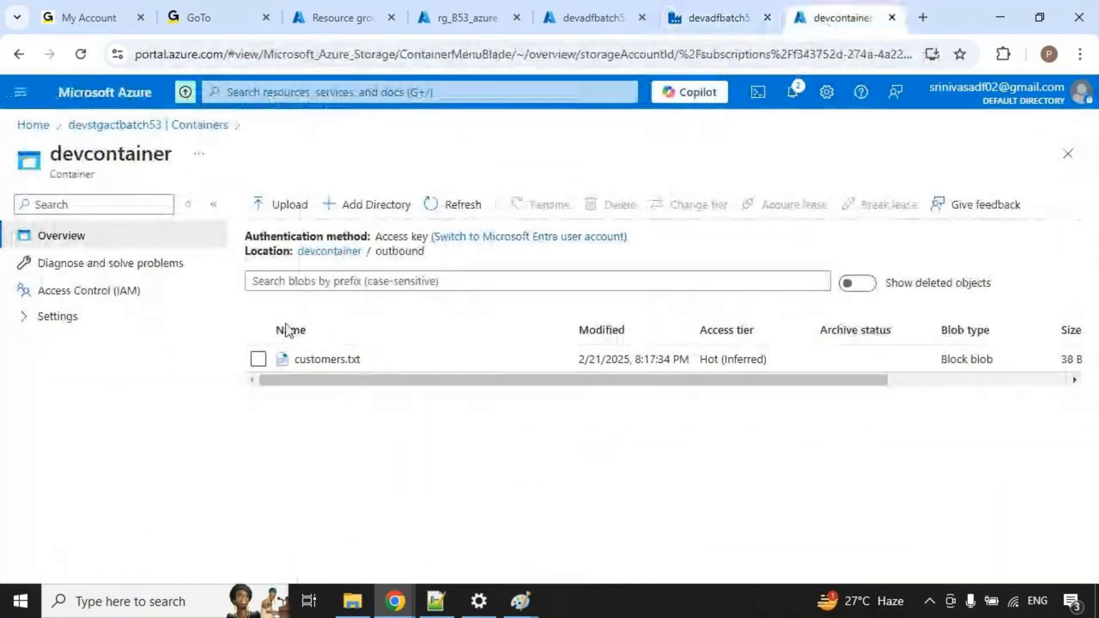
left_click(425, 347)
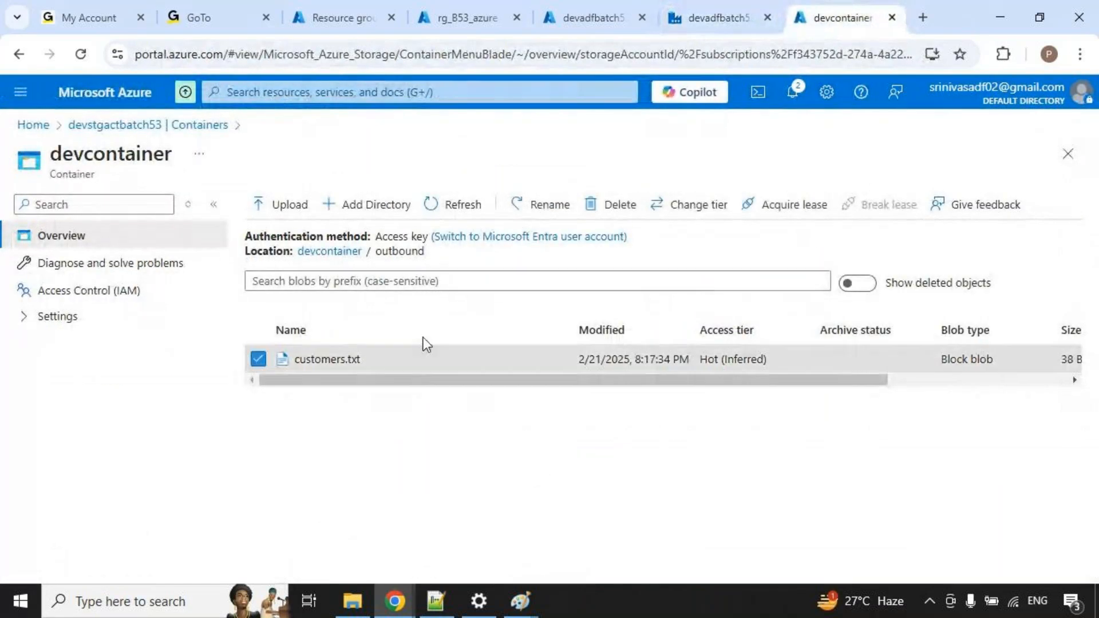
left_click(608, 205)
left_click(535, 450)
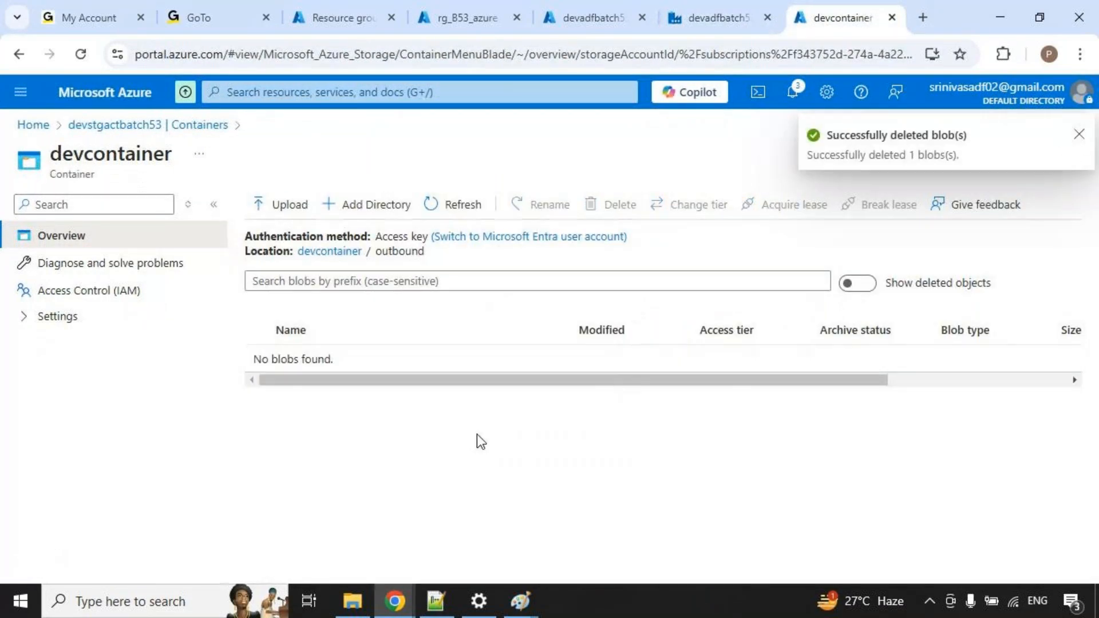
Start a file upload in devcontainer's inbound folder and browse to the Day-4 folder of the B53-ADE-ADF-2025 batch.
left_click(329, 250)
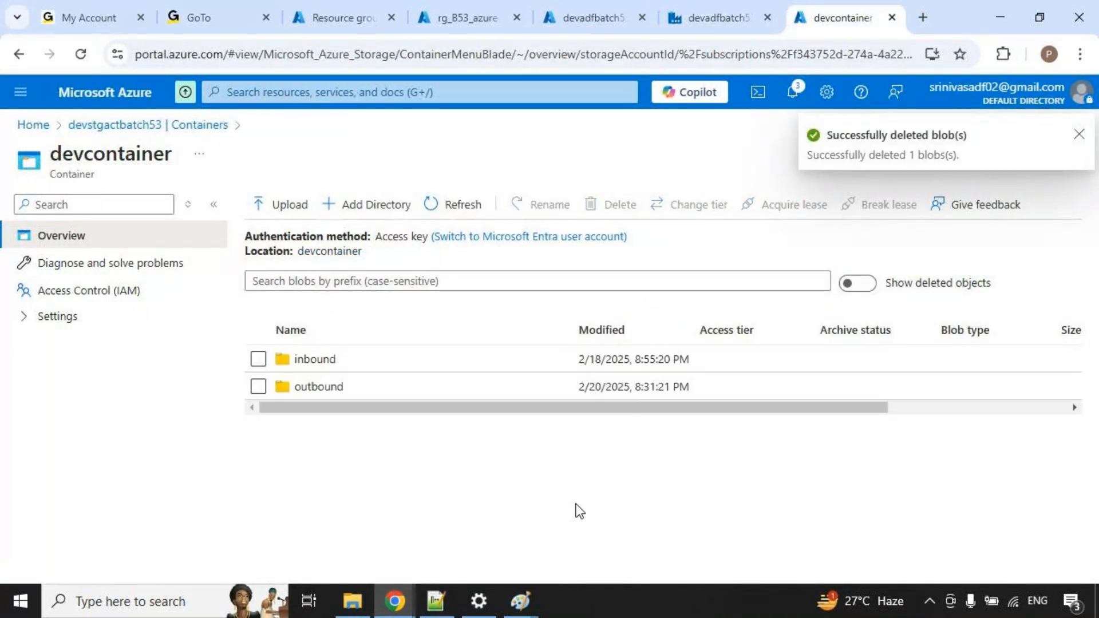
left_click(316, 361)
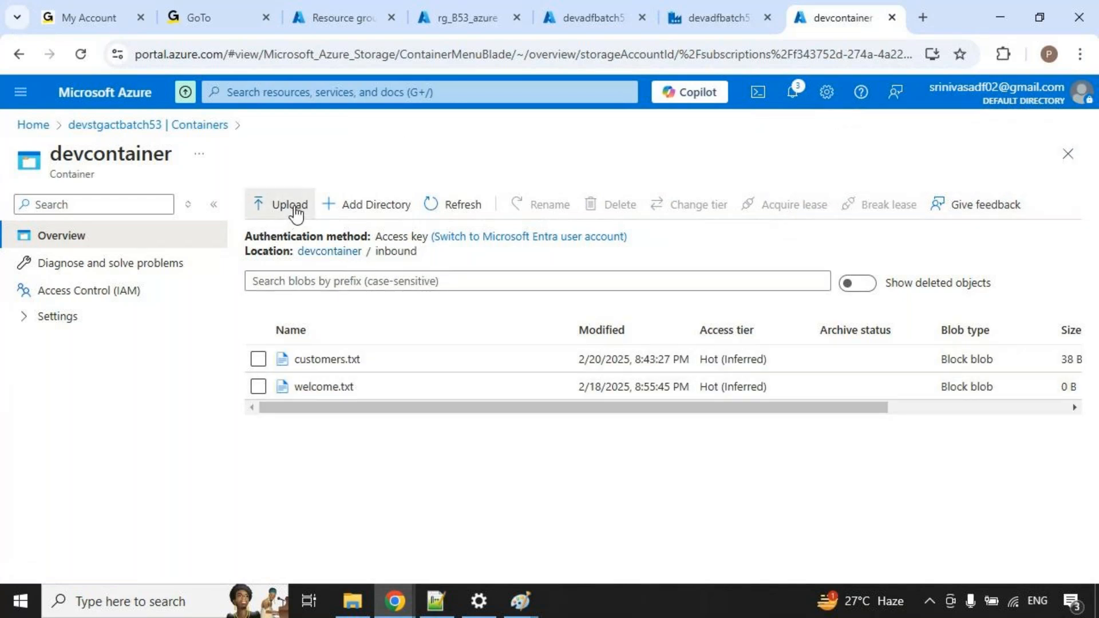
left_click(260, 204)
left_click(813, 297)
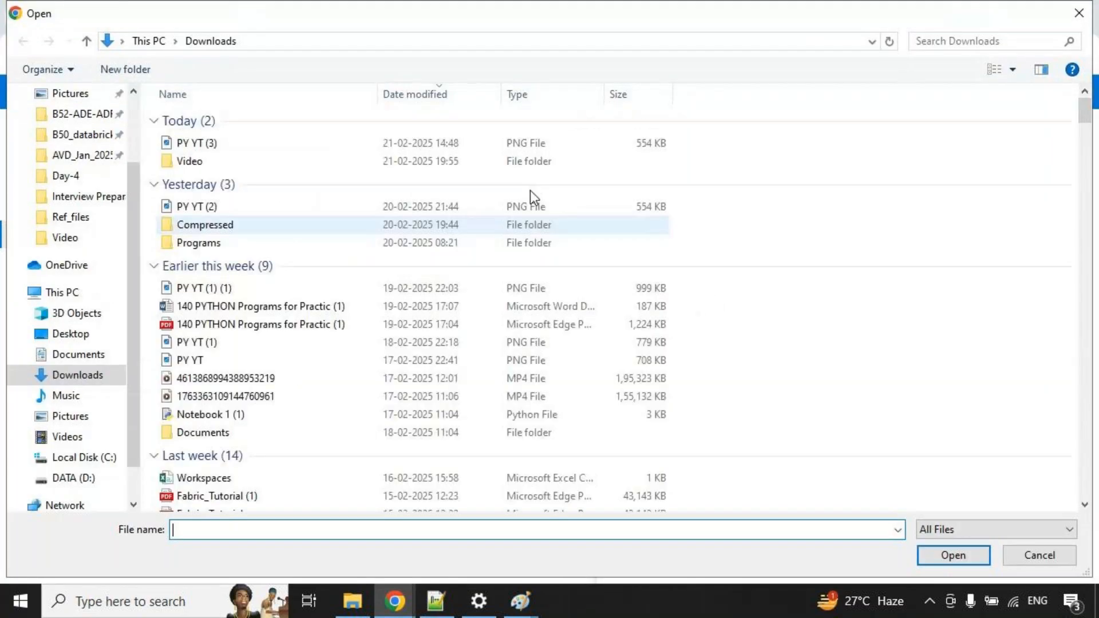
left_click(83, 113)
left_click(291, 47)
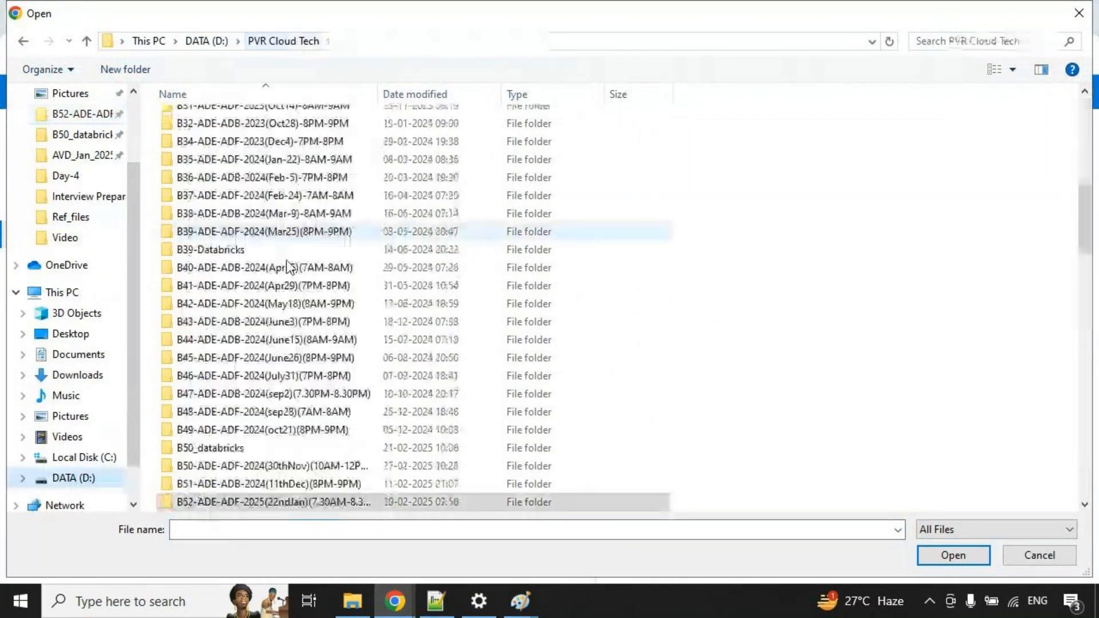
double_click(201, 362)
double_click(468, 166)
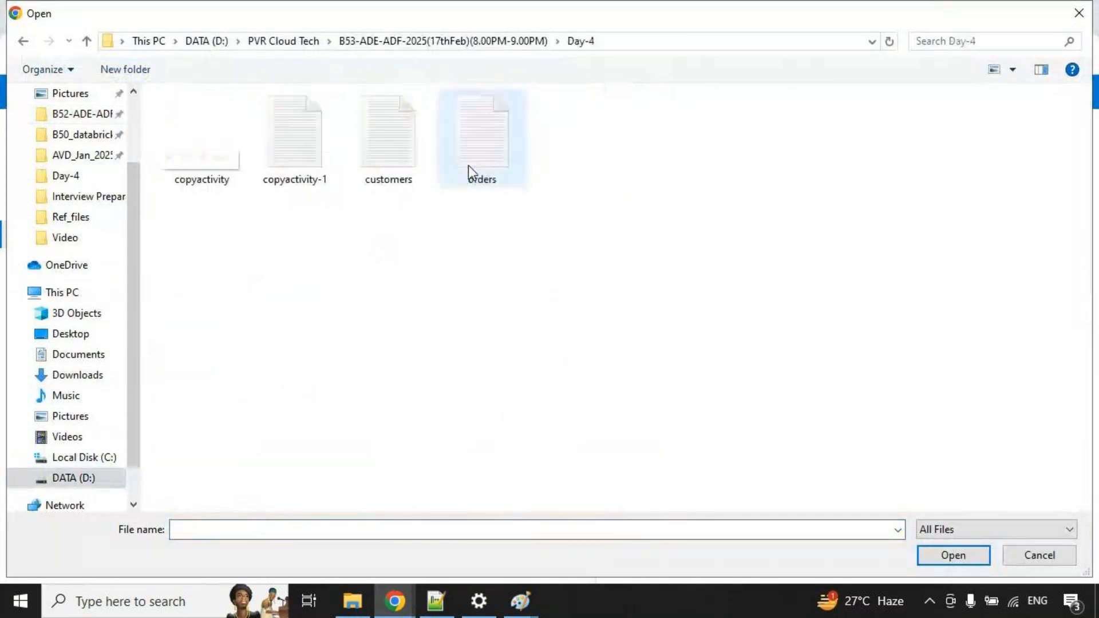
Upload the customers and orders text files to the inbound folder, overwriting files that already exist.
left_click(393, 156)
left_click(482, 138, "ctrl")
left_click(953, 558)
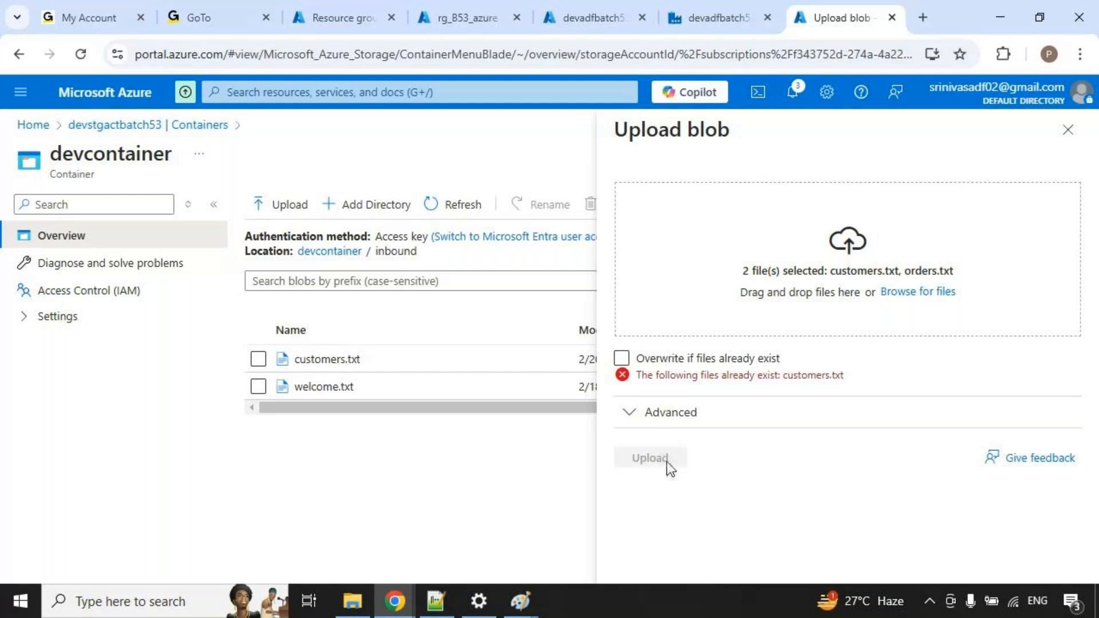
left_click(622, 358)
left_click(651, 460)
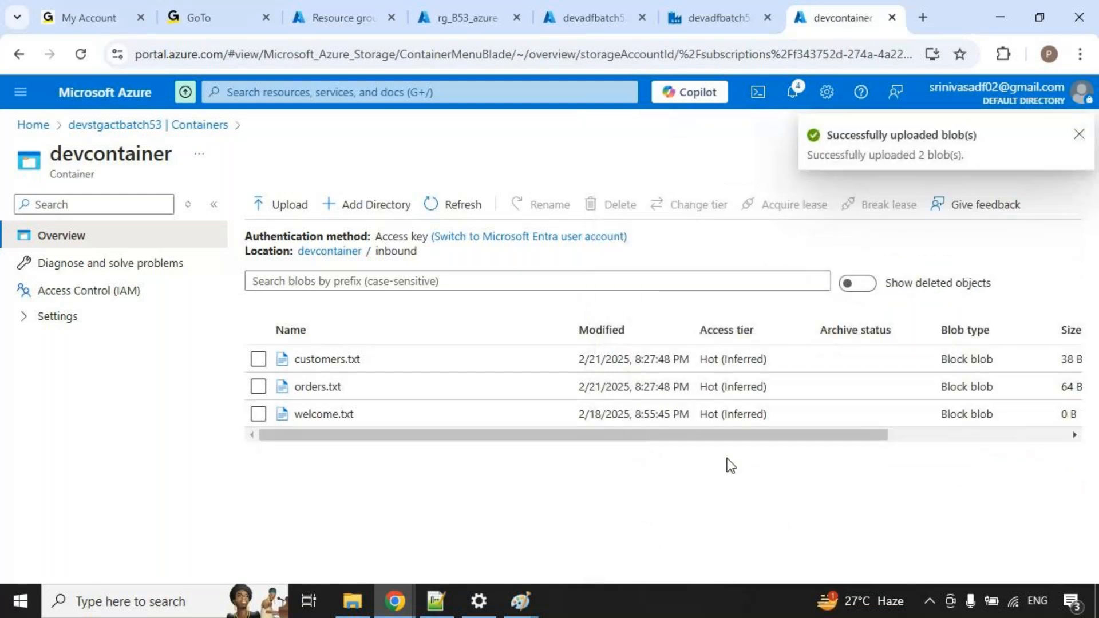
Rename welcome.txt in the inbound folder to products.txt, and open devcontainer's outbound folder.
right_click(352, 414)
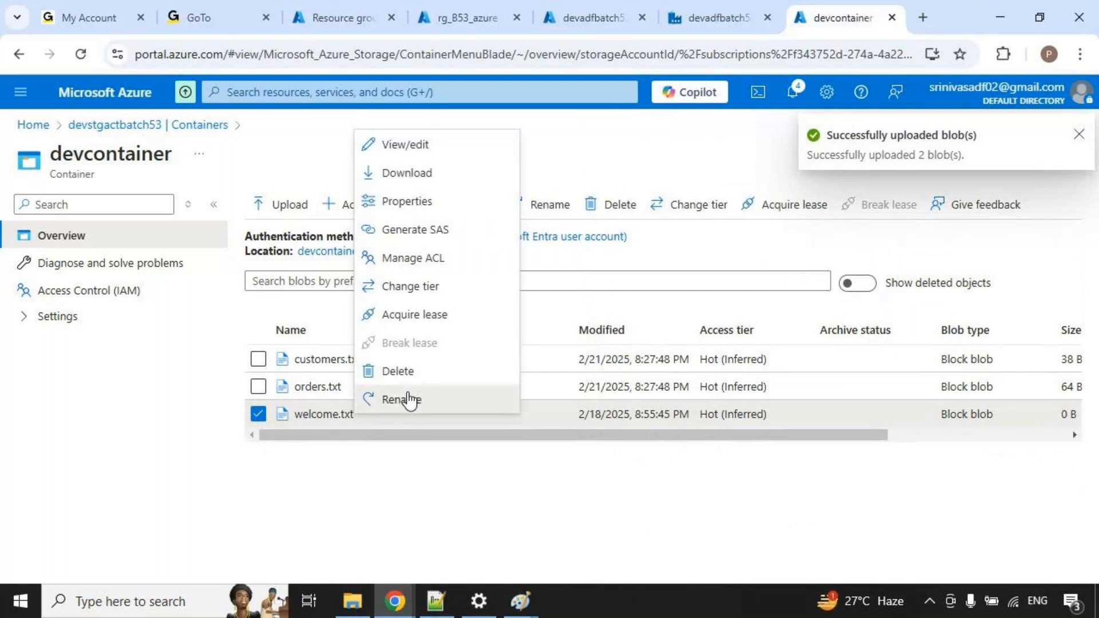
left_click(401, 399)
type("products")
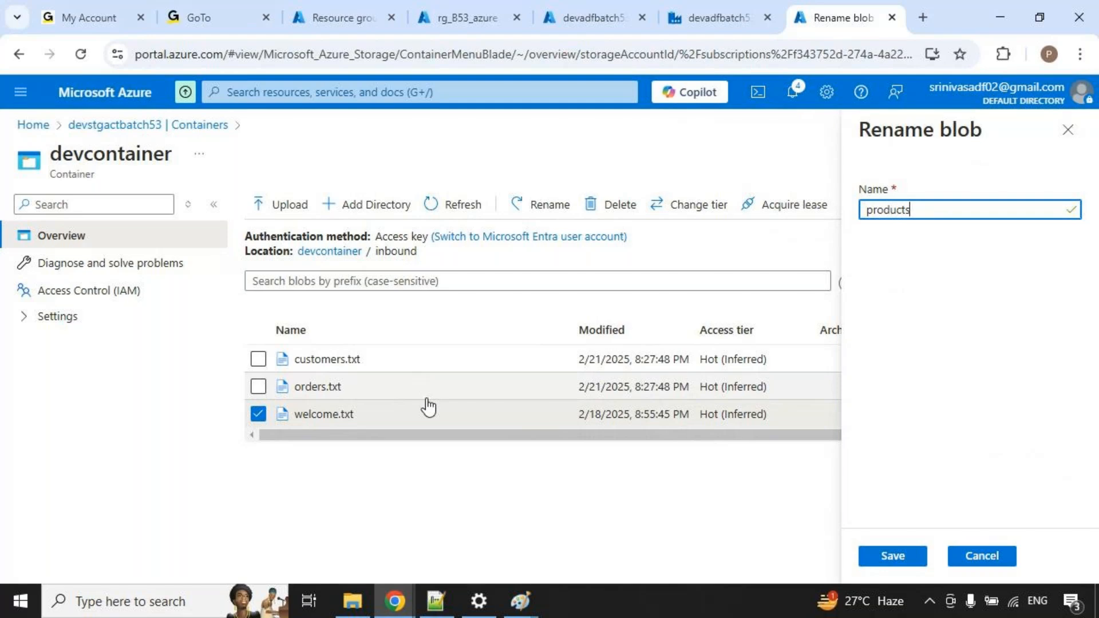
type(".txt")
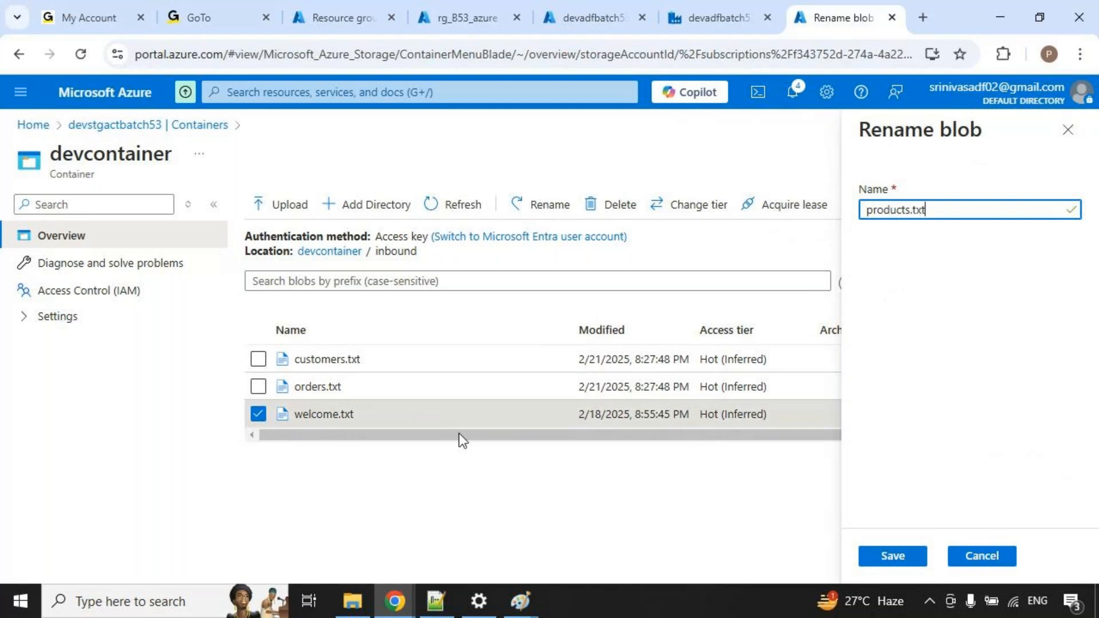
left_click(905, 564)
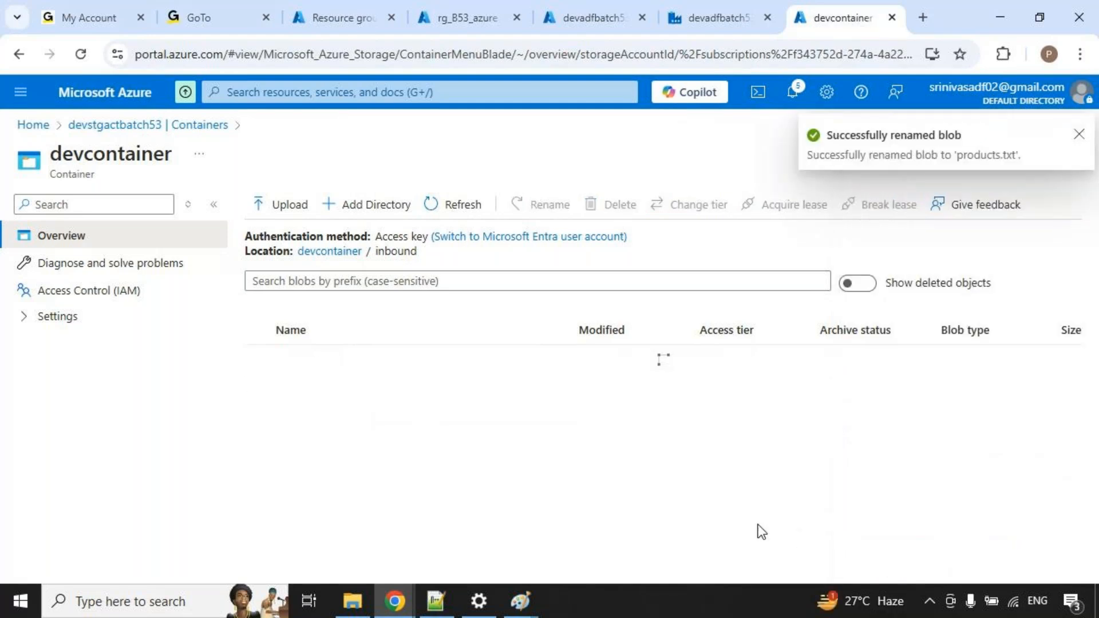
left_click(355, 252)
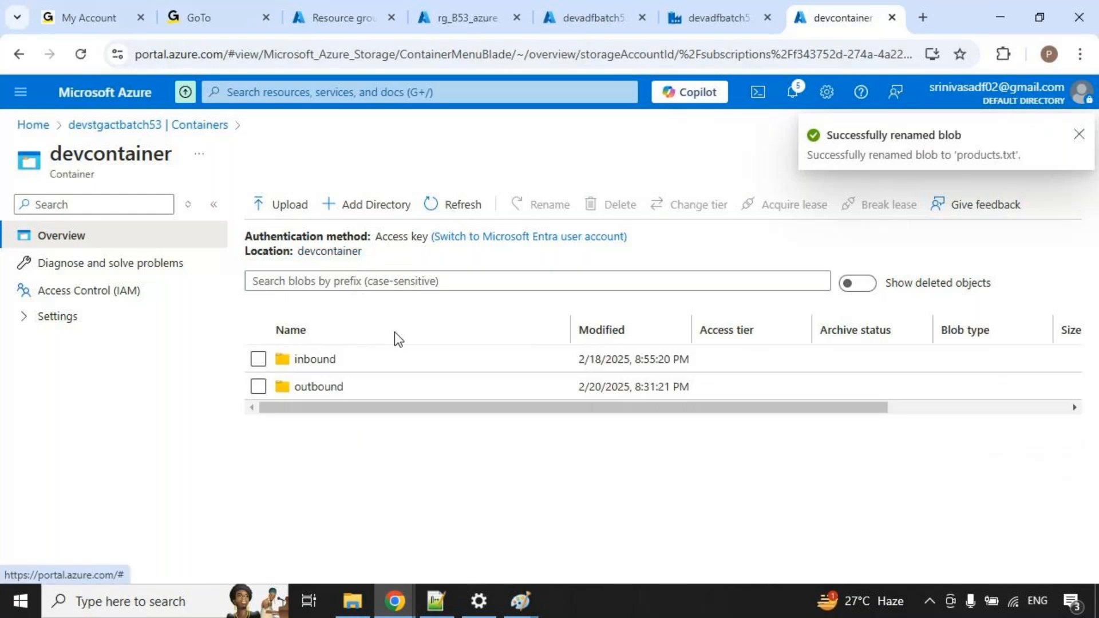
left_click(325, 388)
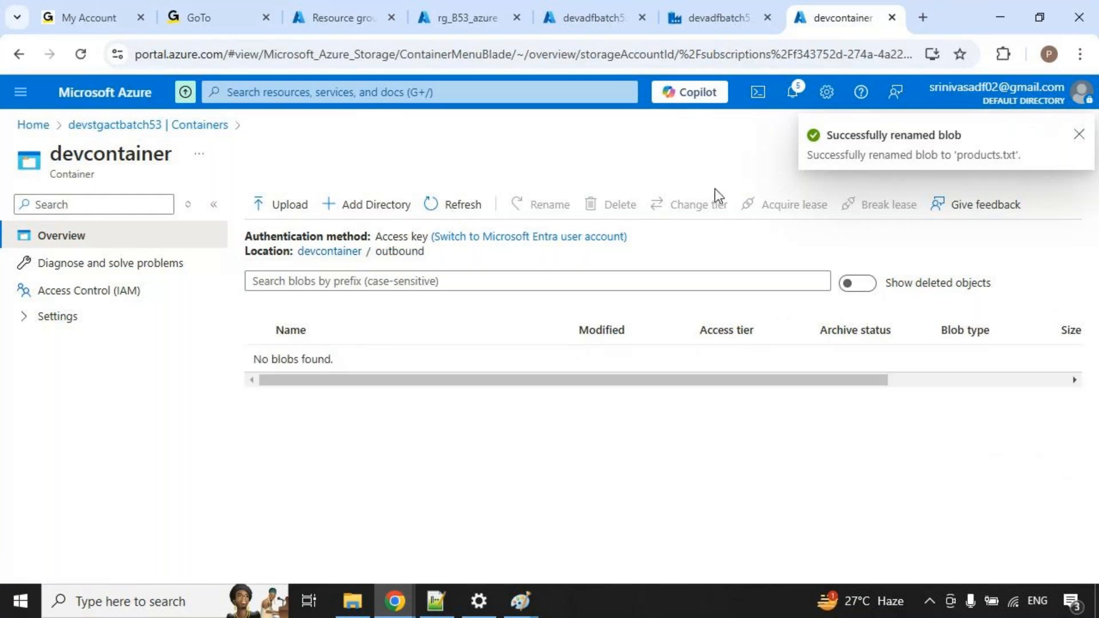
Return to the Data Factory pipeline, set the Copy data activity's sink dataset to DS_outbound, and open that dataset.
left_click(715, 23)
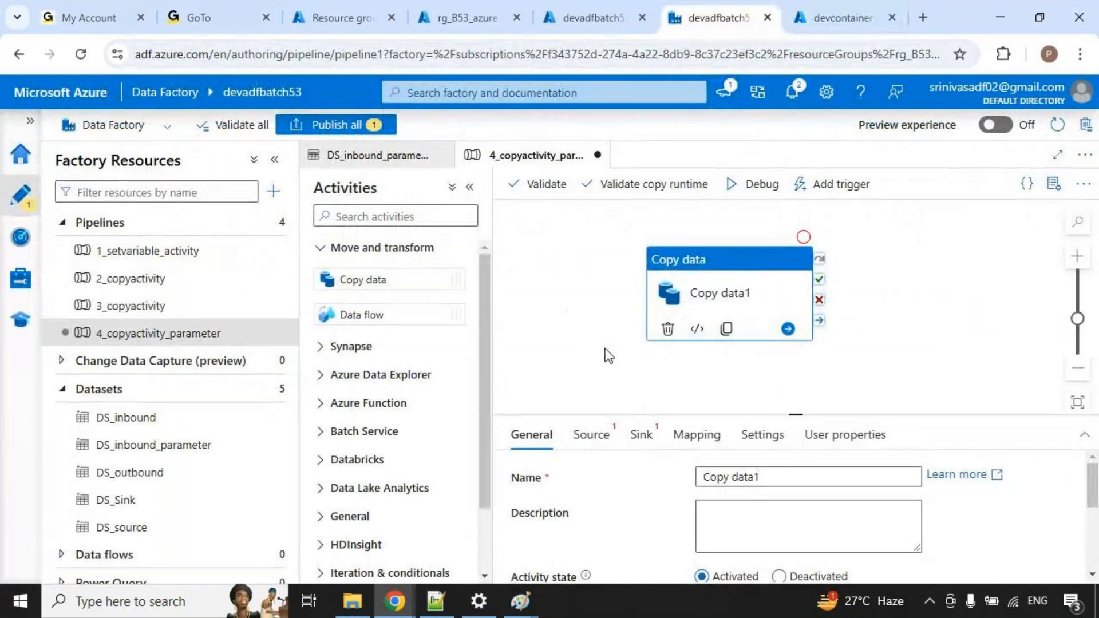
left_click_drag(779, 403, 843, 391)
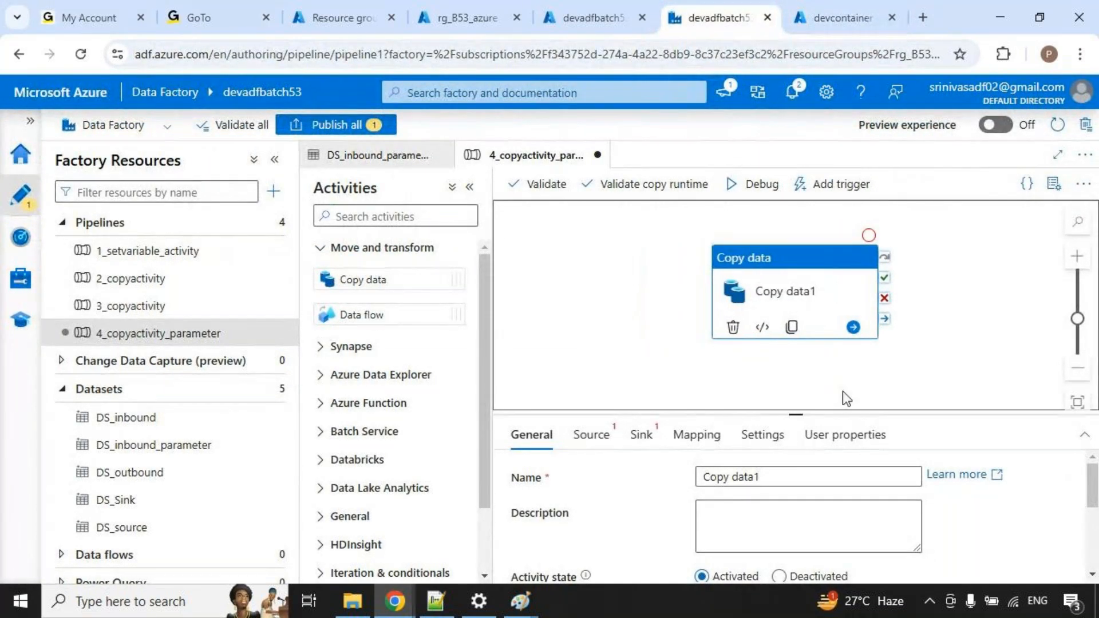
left_click(645, 440)
left_click(801, 476)
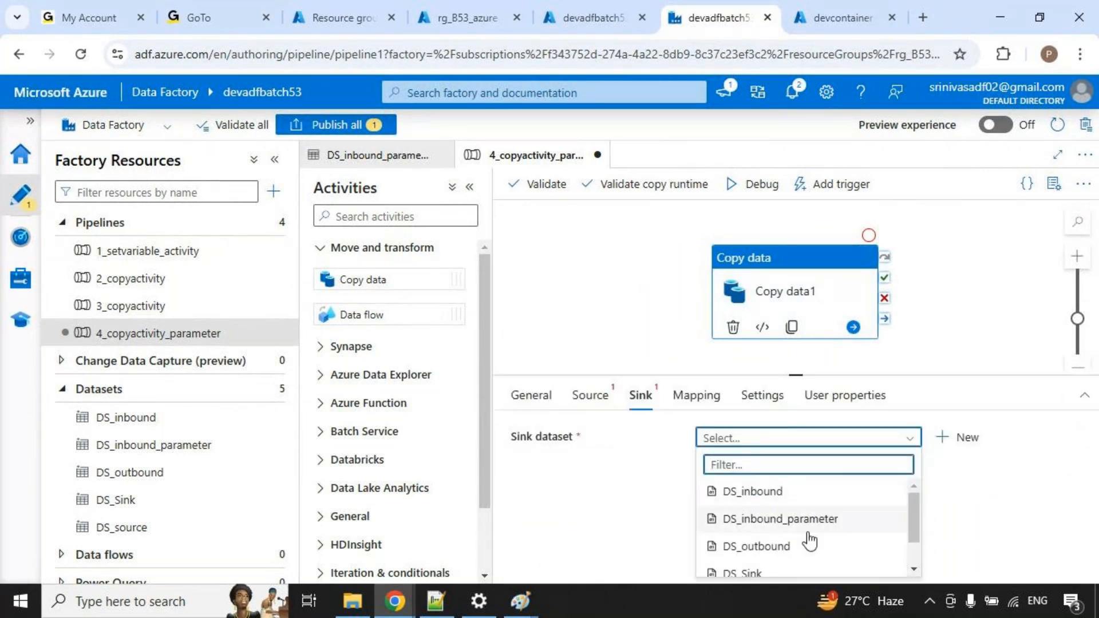
left_click(767, 546)
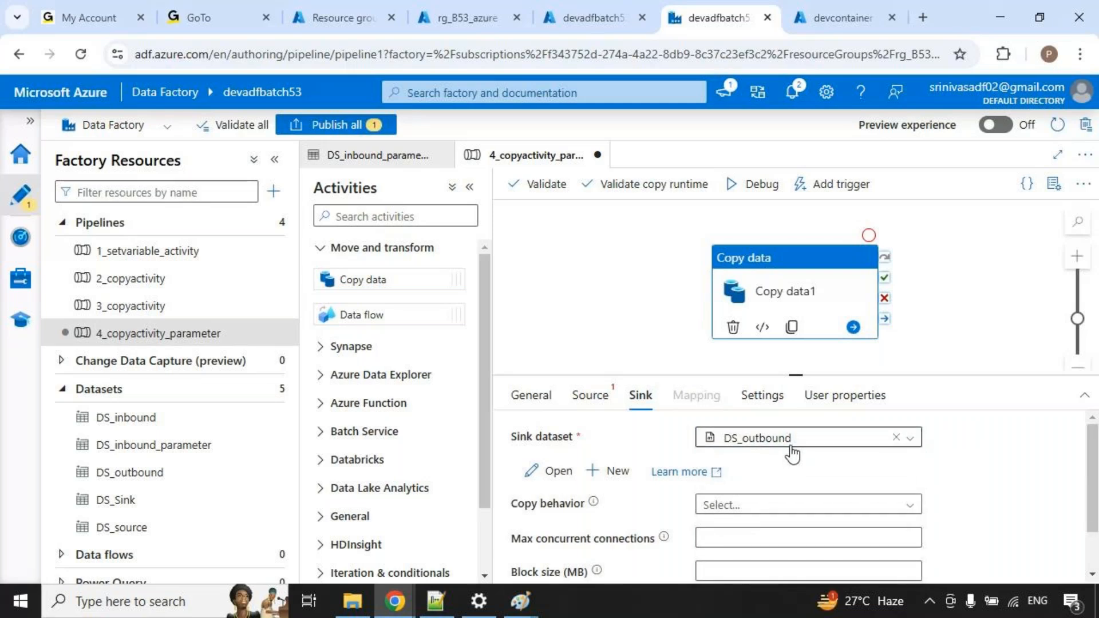
left_click(575, 471)
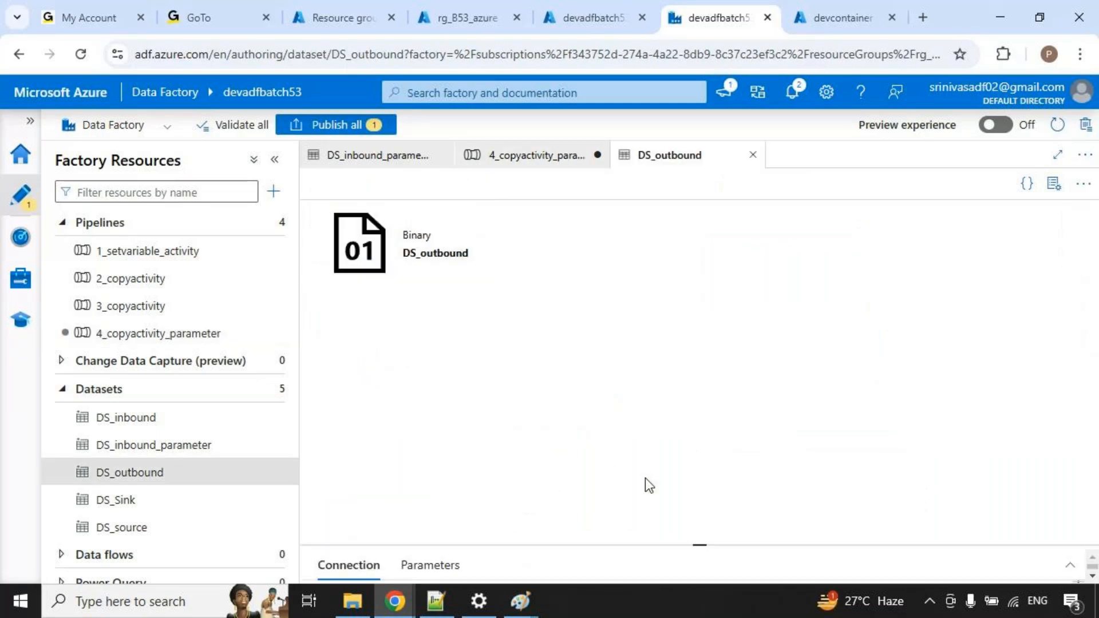
Review the connection settings of DS_outbound and set the pipeline's Copy data source dataset to DS_inbound_parameter.
left_click(698, 545)
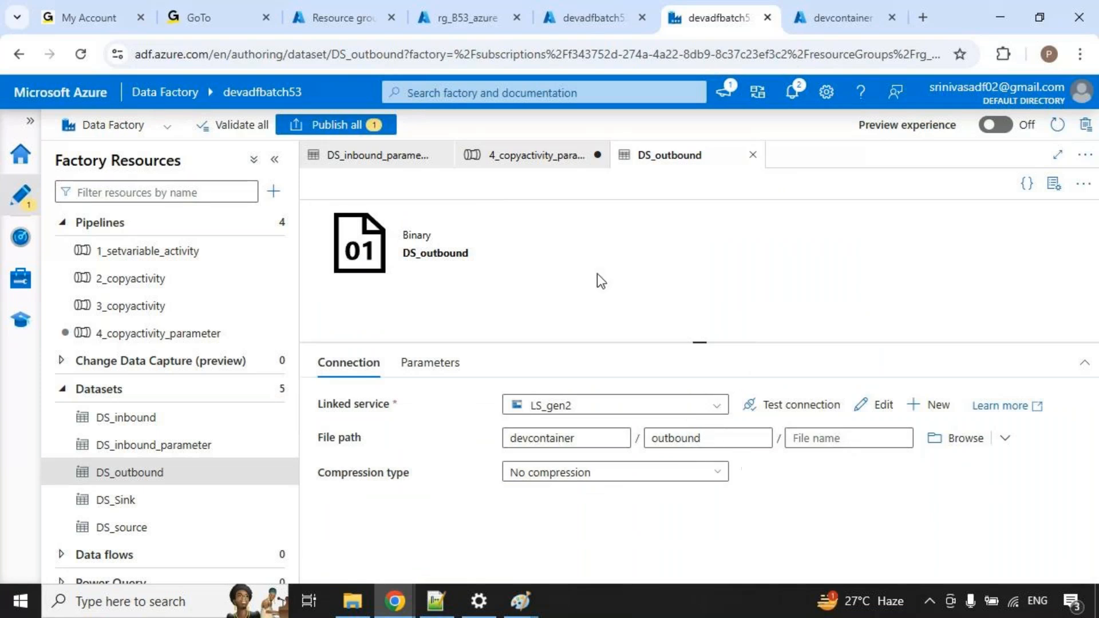
left_click(533, 155)
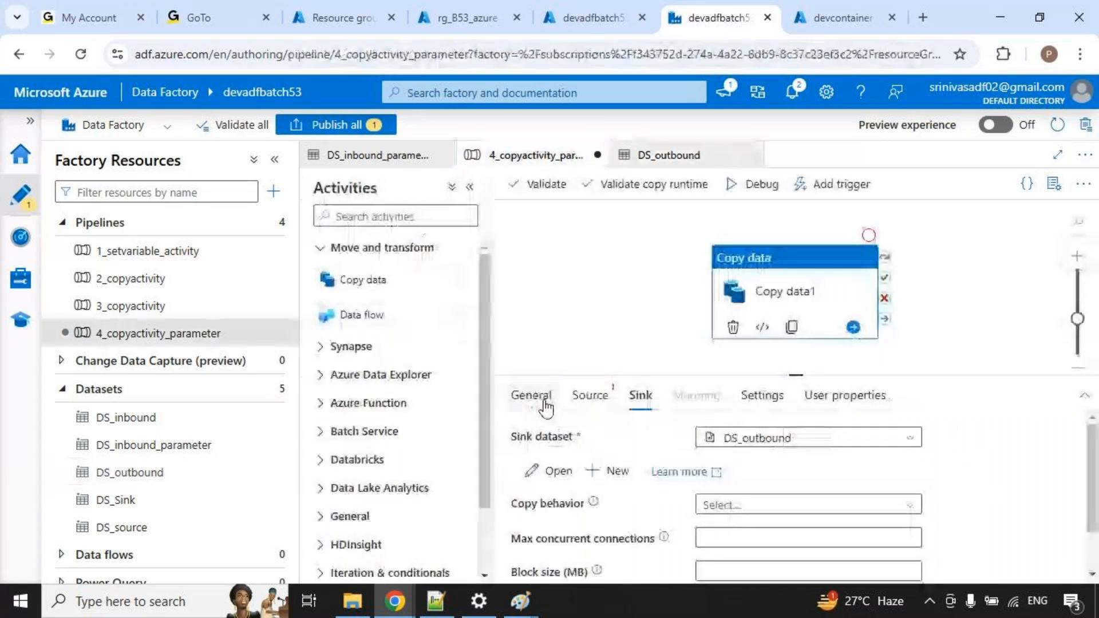
left_click(595, 399)
left_click(796, 445)
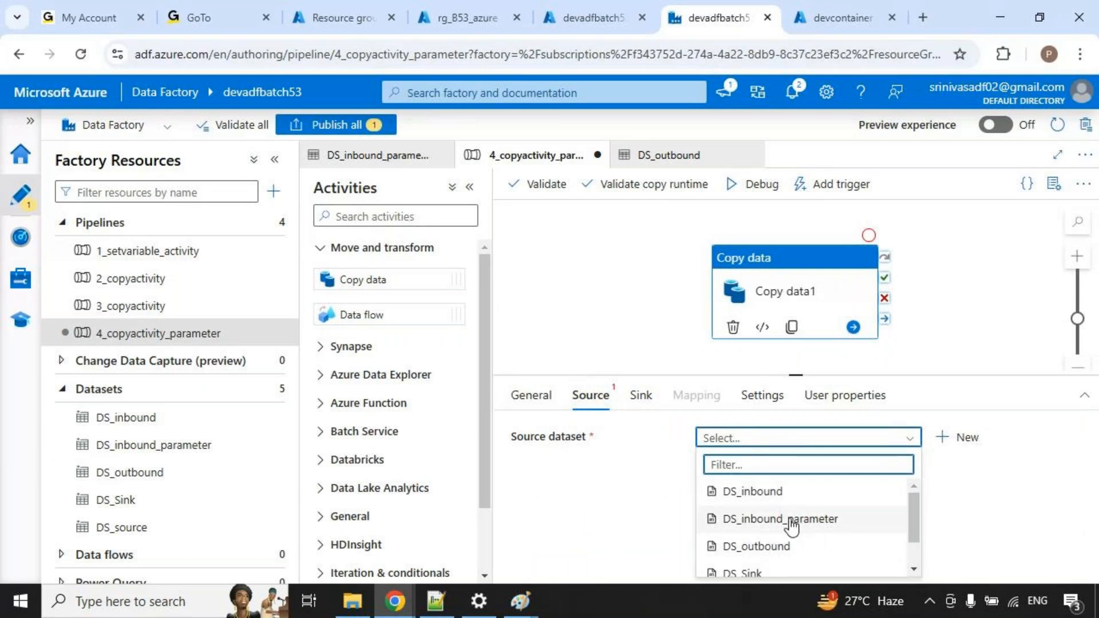
left_click(790, 521)
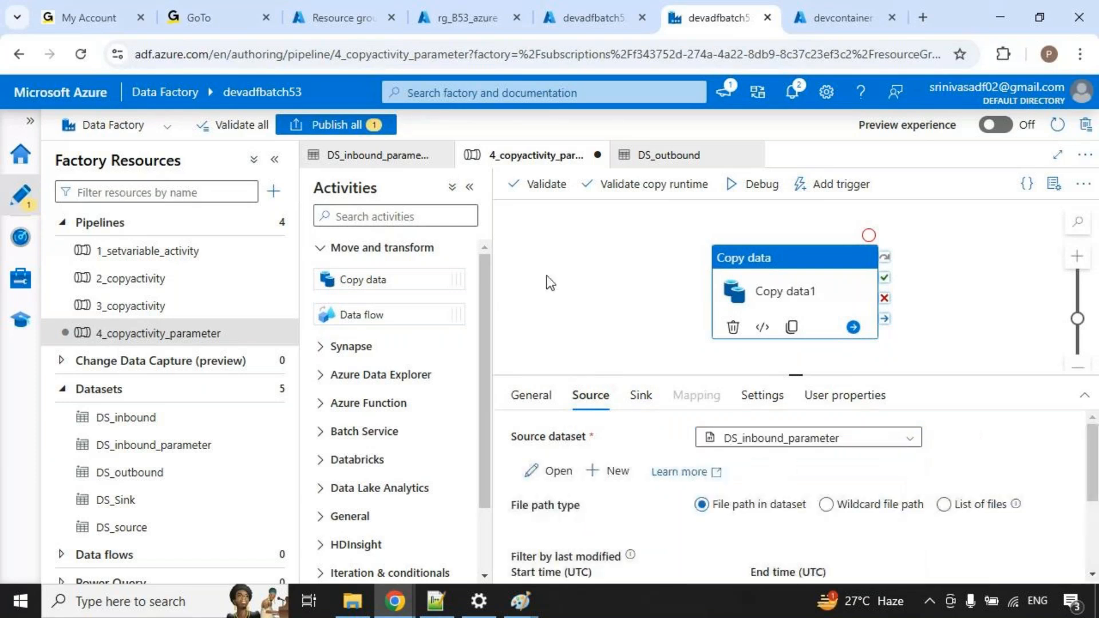
Examine the file path of the DS_inbound_parameter dataset and open its parameter settings.
left_click(388, 160)
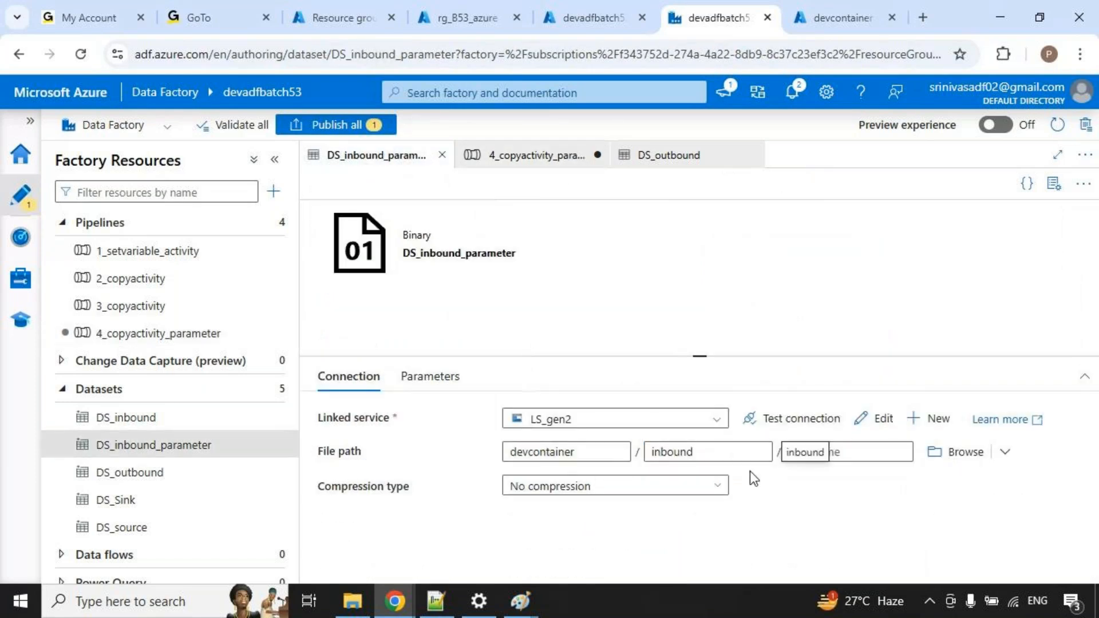
left_click(518, 160)
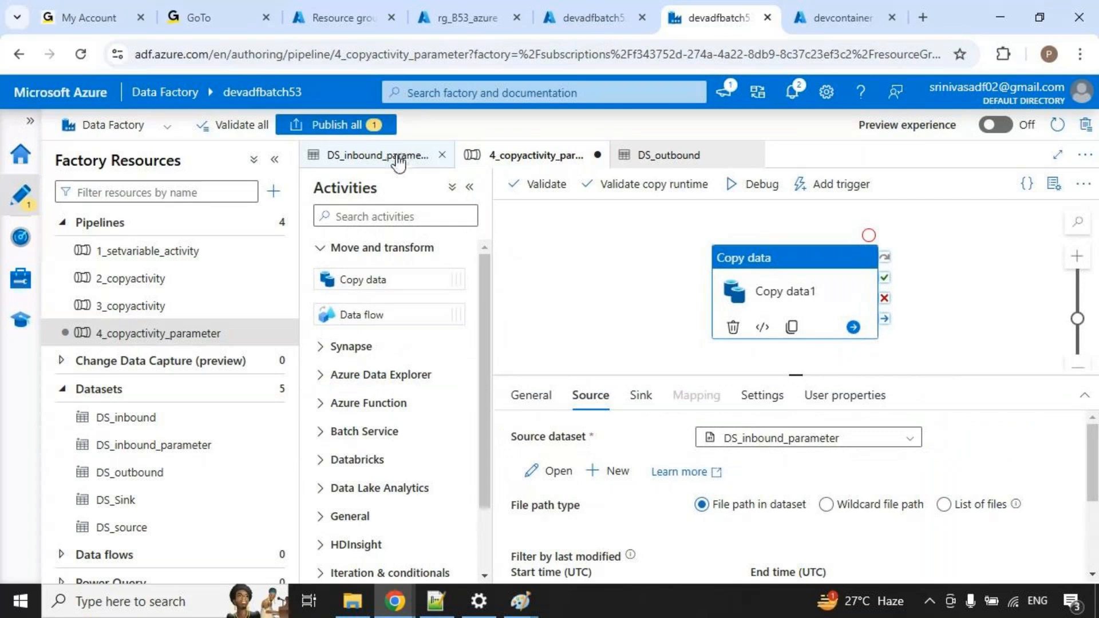
left_click(399, 161)
left_click(431, 378)
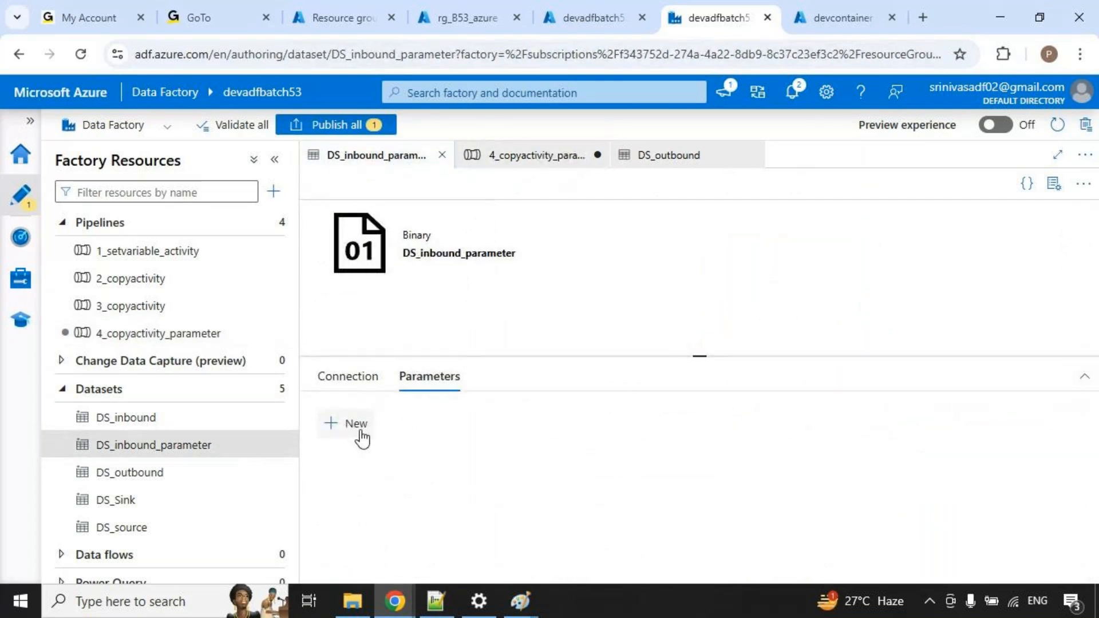
Switch to Paint to review the copyactivity and dataset with parameters diagrams, and return to Data Factory.
left_click(520, 601)
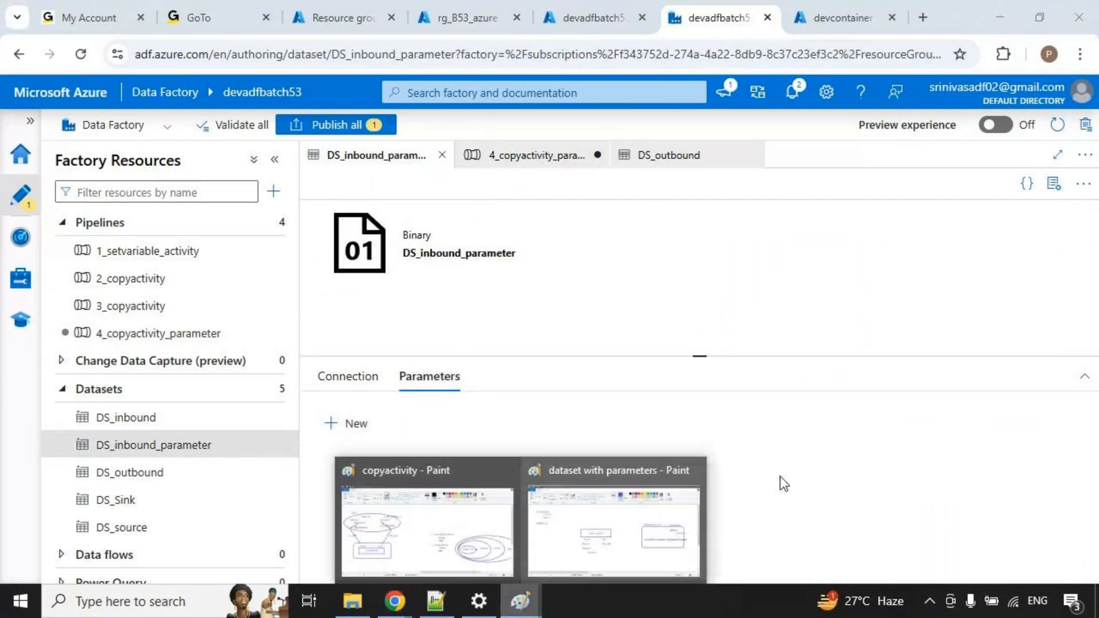
mouse_move(599, 512)
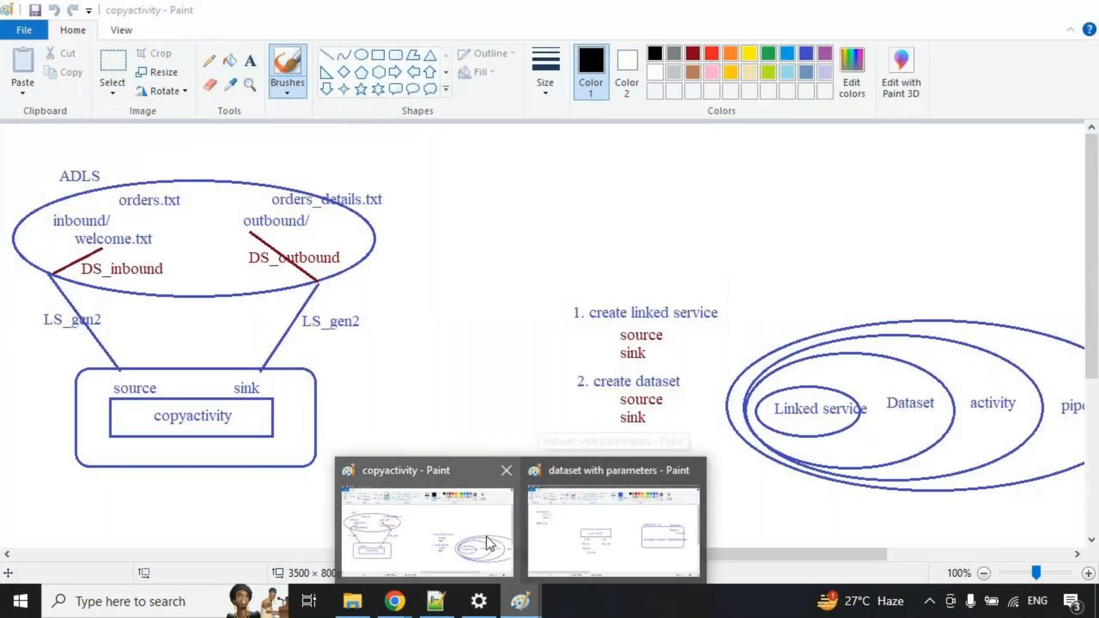
left_click(483, 481)
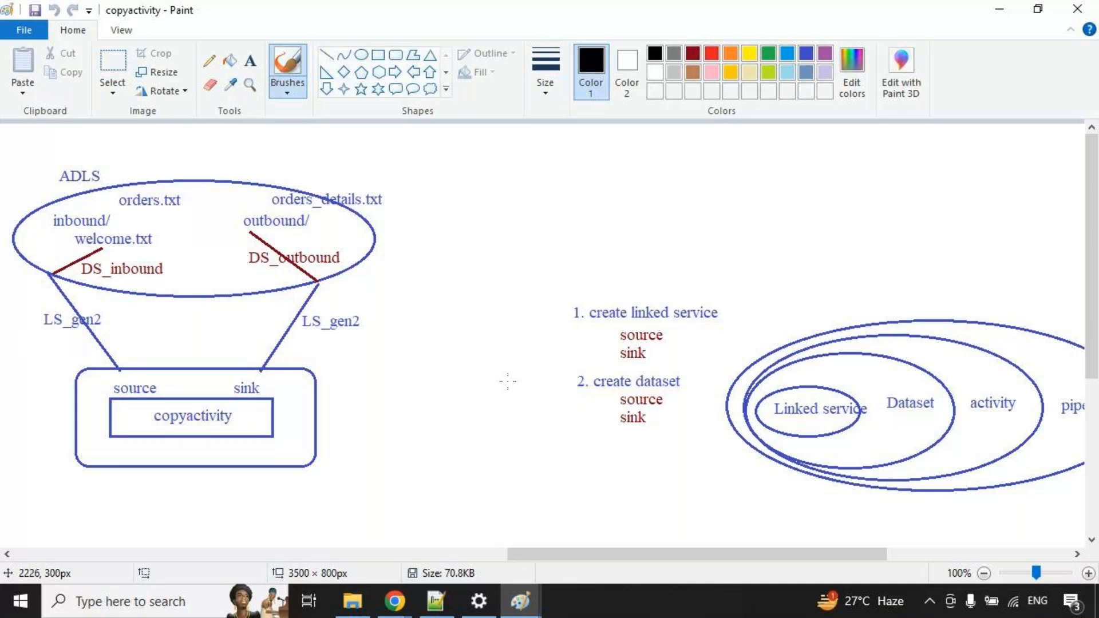
mouse_move(520, 601)
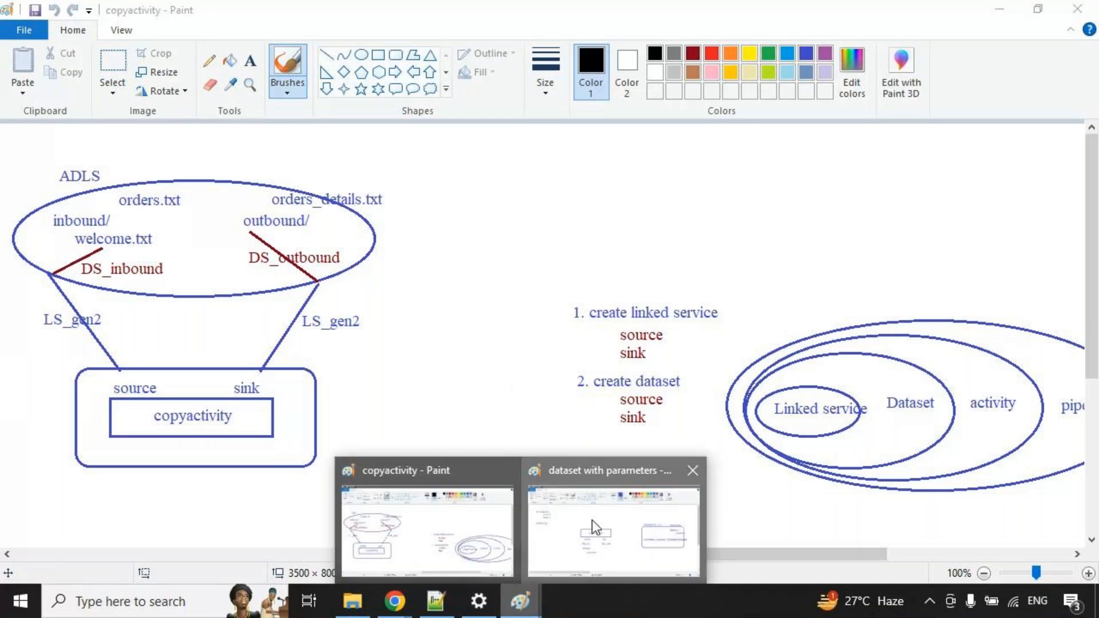
left_click(575, 541)
left_click_drag(739, 238, 788, 259)
left_click_drag(902, 270, 957, 295)
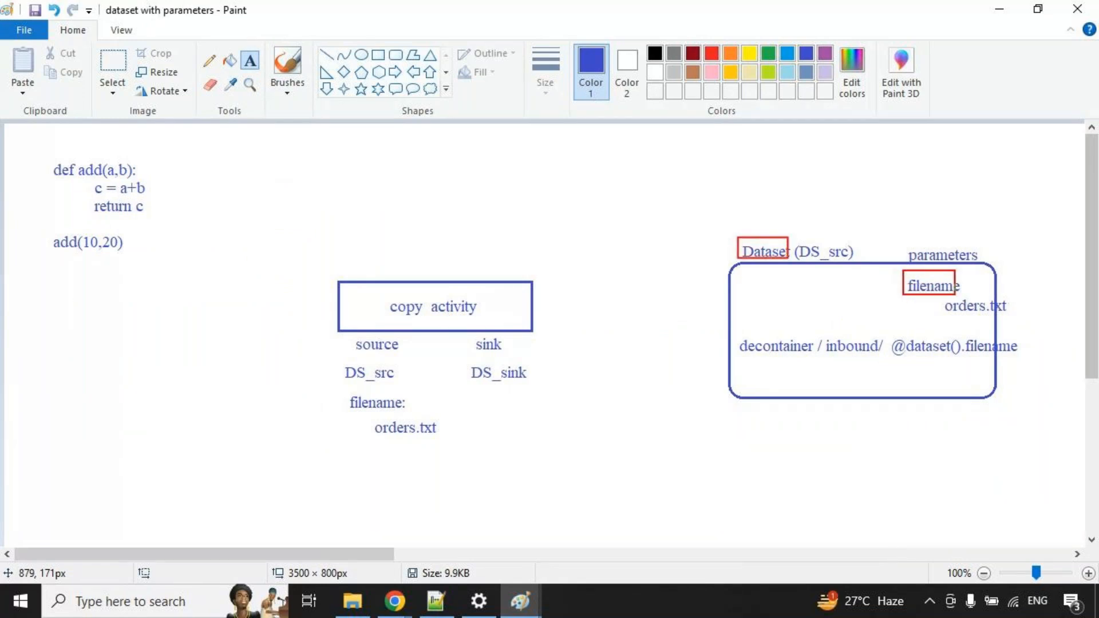
left_click_drag(811, 228, 837, 220)
left_click_drag(349, 376, 384, 362)
left_click_drag(372, 438, 461, 449)
key("Escape")
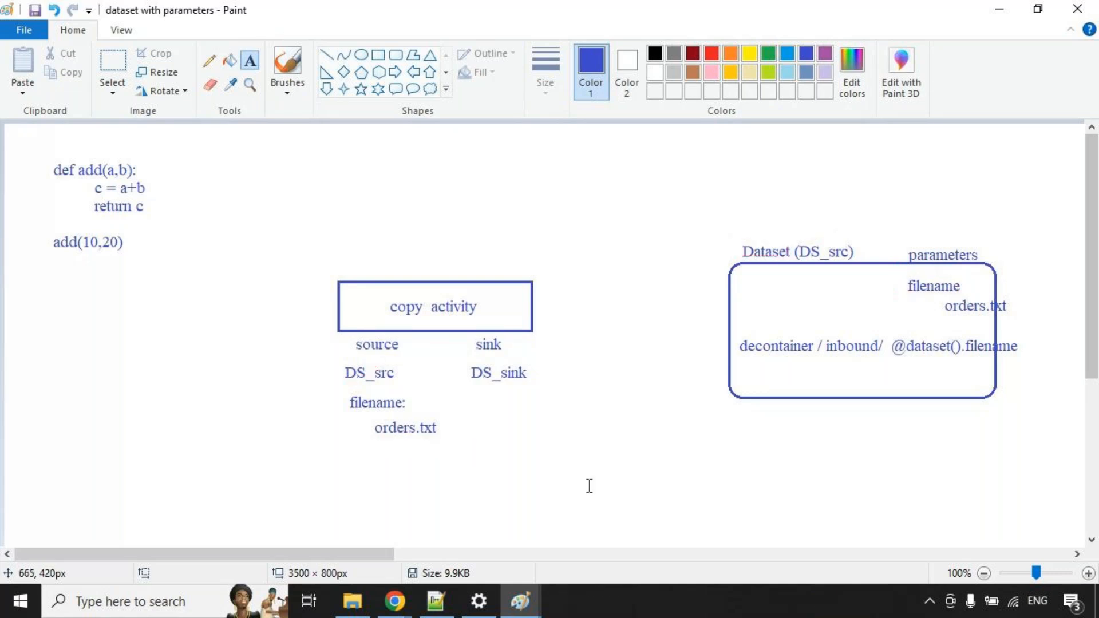
key("alt+Tab")
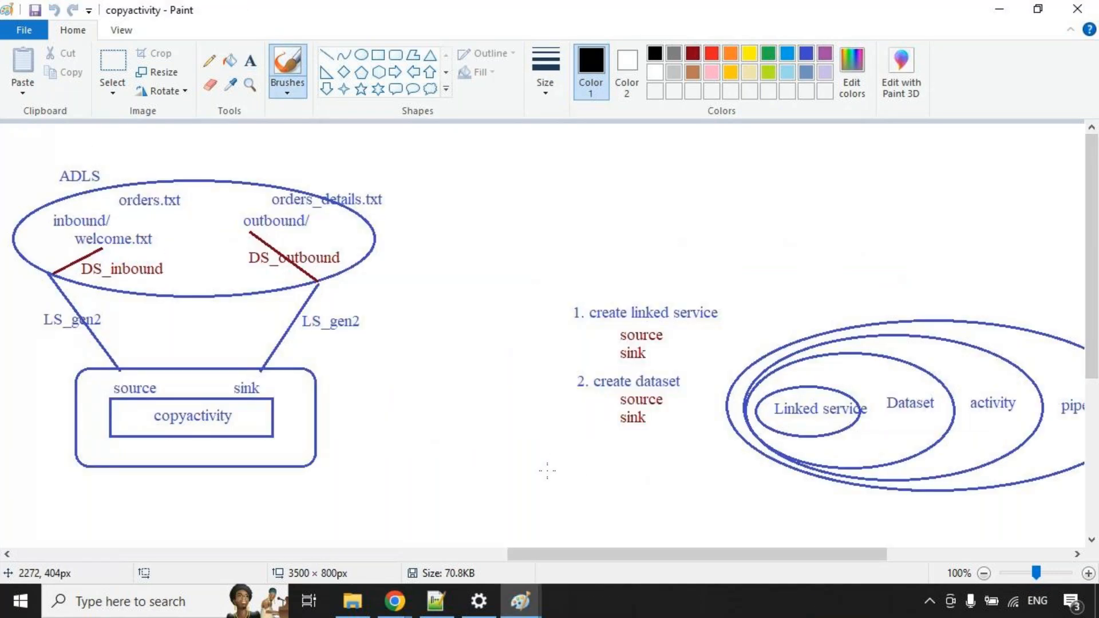
key("alt+Tab")
key("alt+Tab")
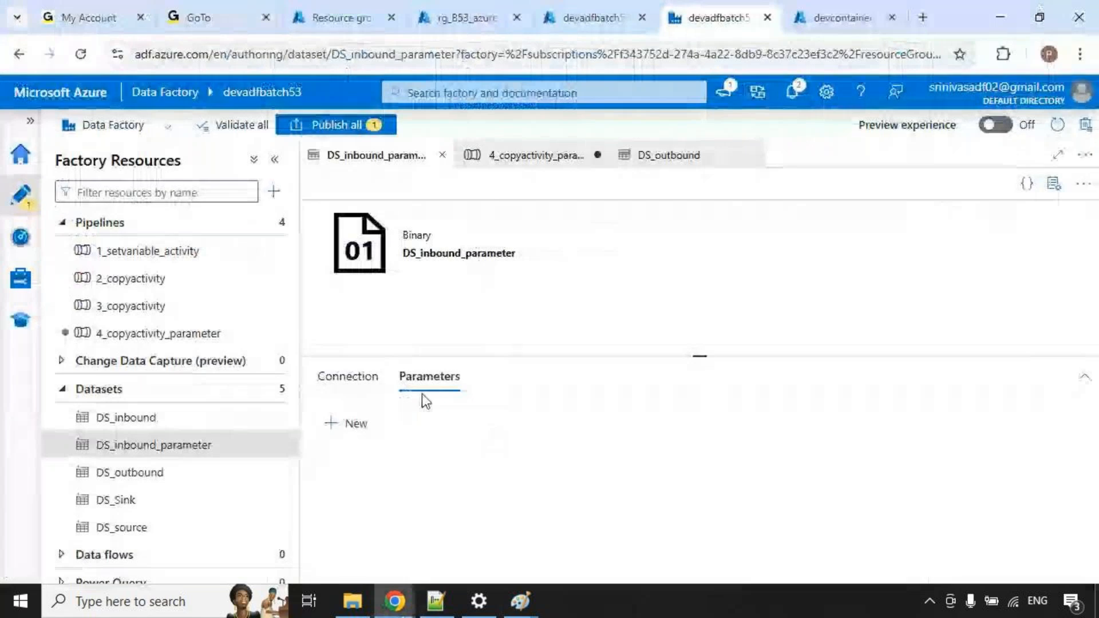
Add a String parameter named filename to DS_inbound_parameter and check it in the Copy data activity's source dataset properties.
left_click(351, 425)
left_click(391, 485)
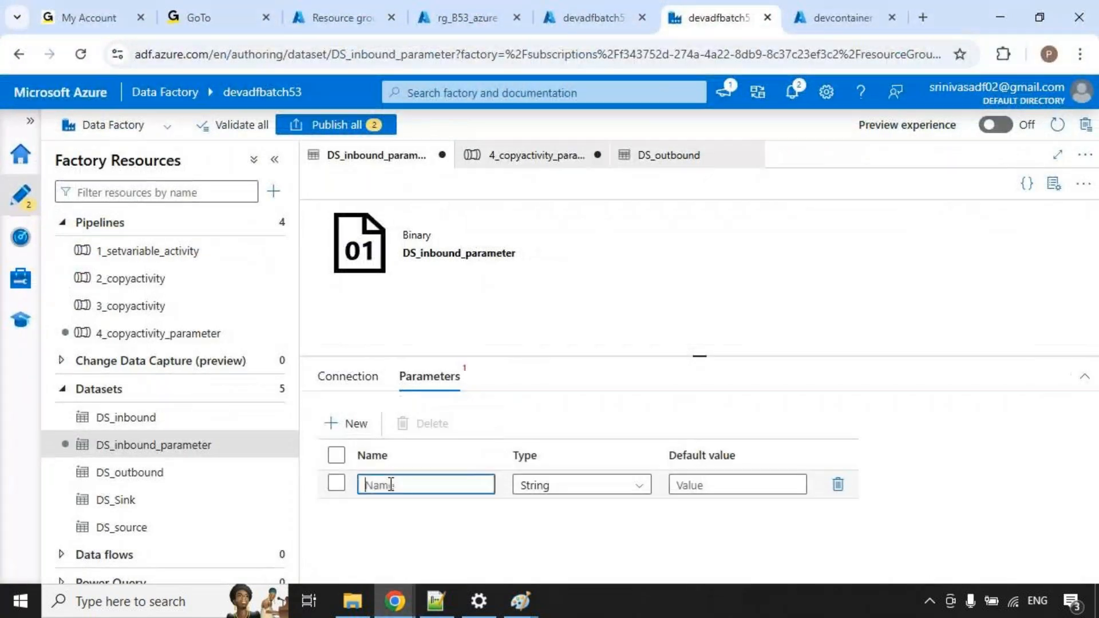
type("filename")
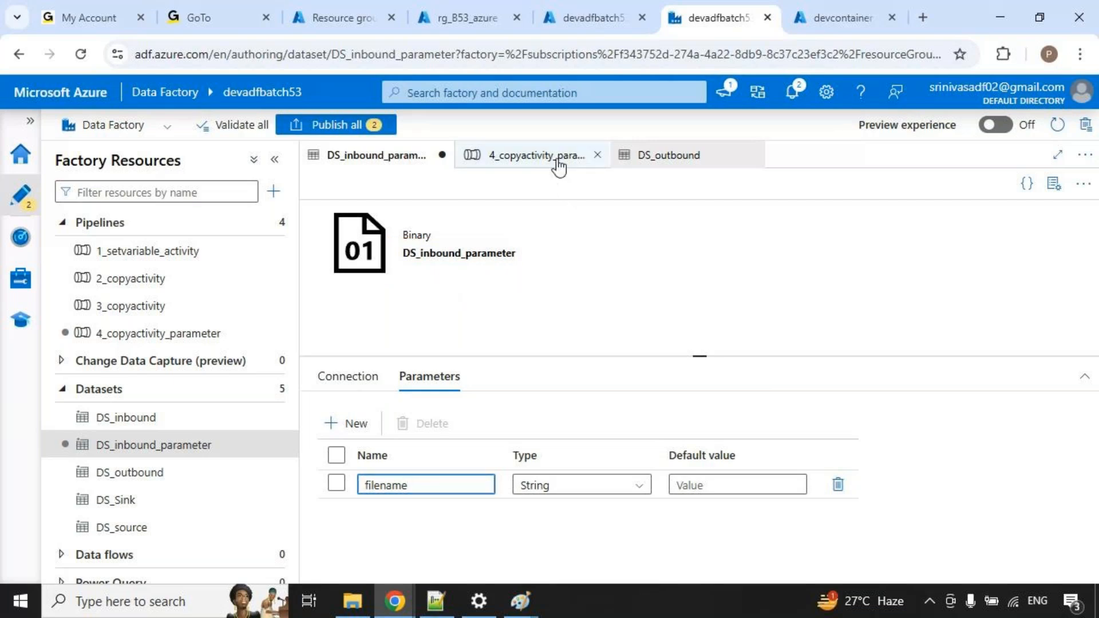
left_click(537, 155)
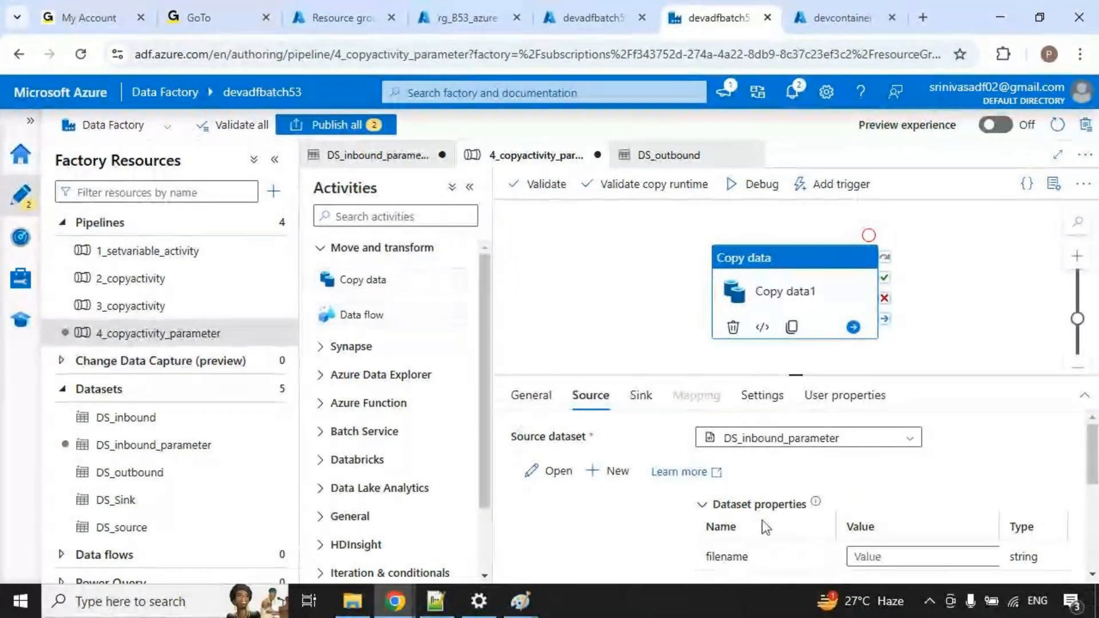
mouse_move(698, 543)
left_mouse_down()
mouse_move(847, 589)
mouse_move(1003, 571)
left_mouse_up()
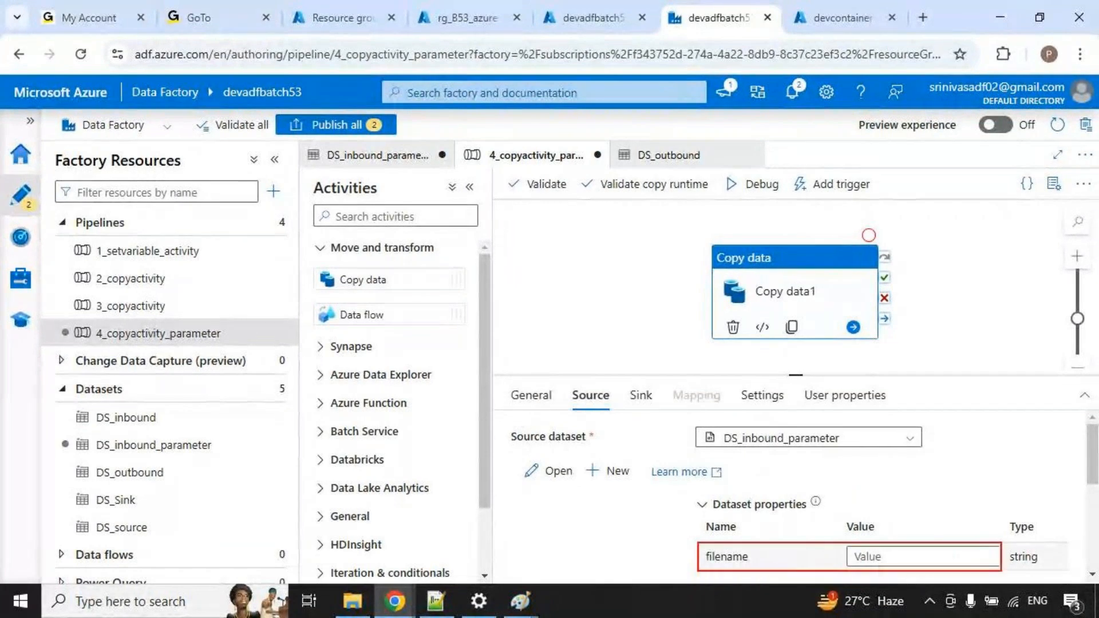
key("Escape")
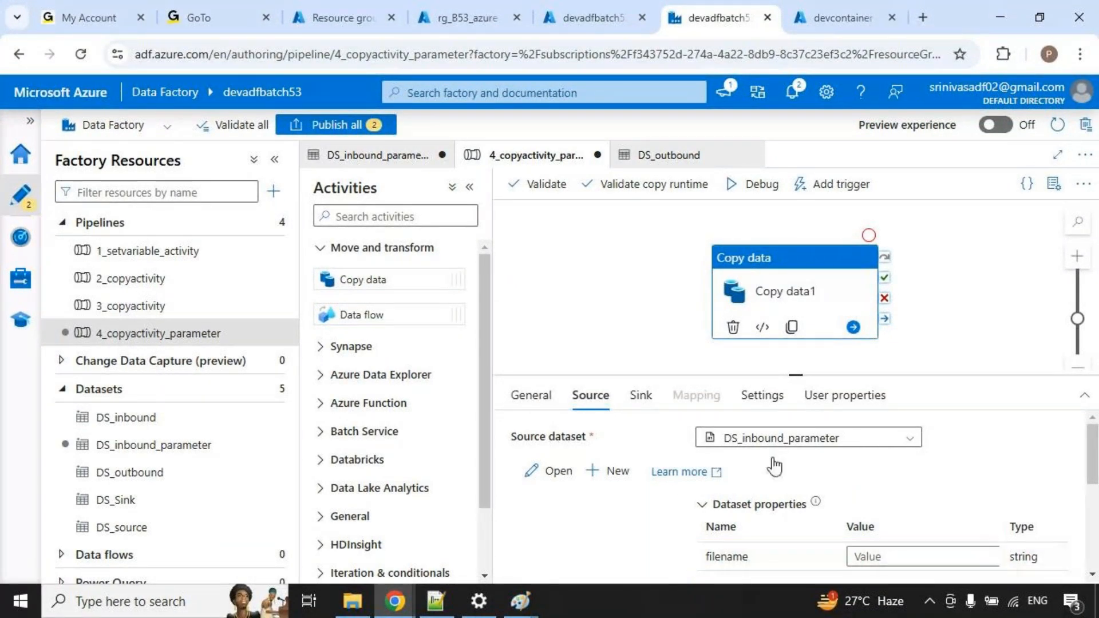
Add a second String parameter named foldername to DS_inbound_parameter and check it in the Copy data source dataset properties.
left_click(375, 161)
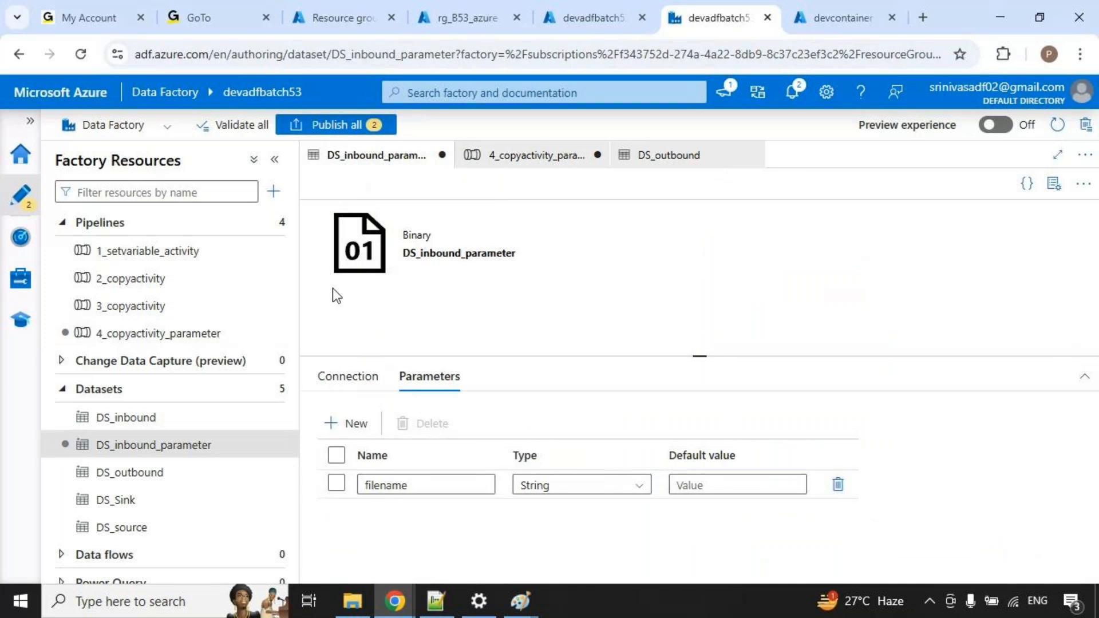
left_click(358, 427)
left_click(432, 513)
type("foldername")
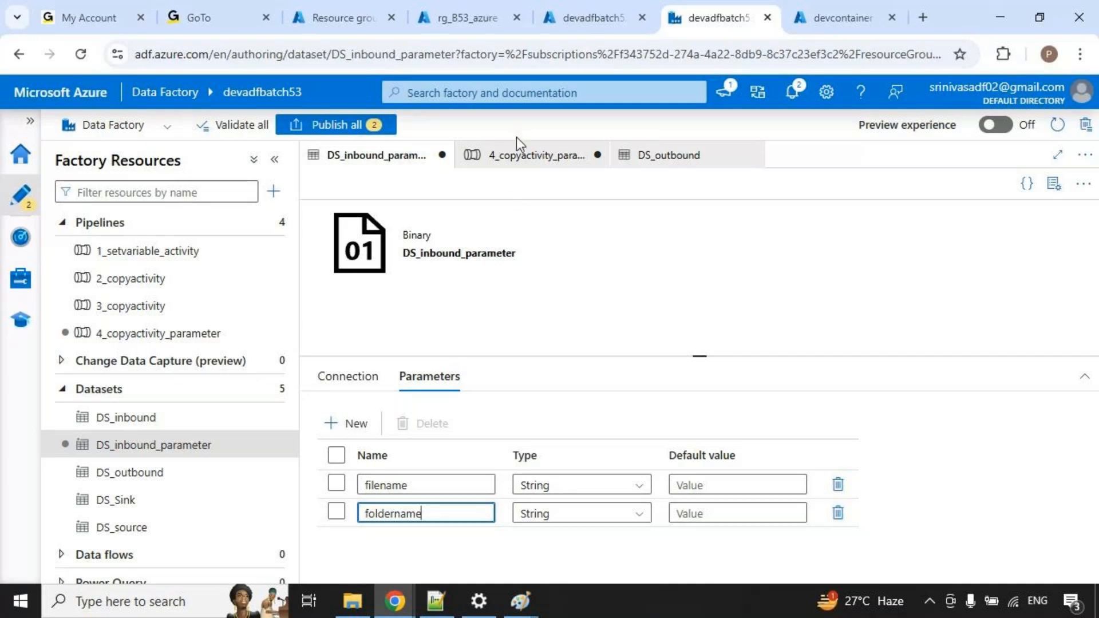
left_click(516, 155)
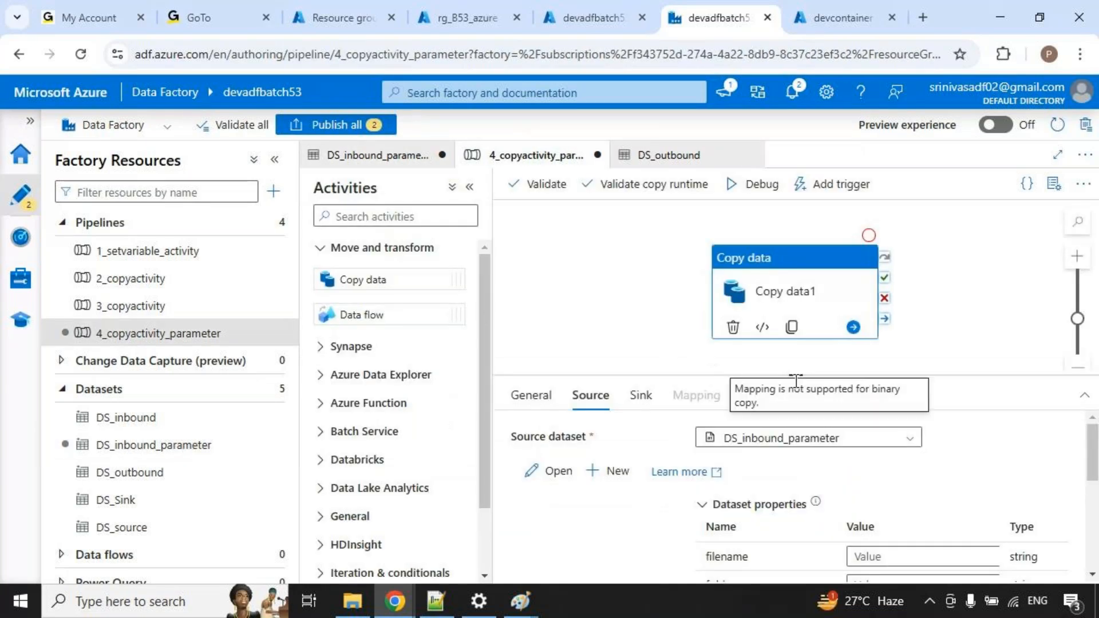
left_click_drag(797, 375, 796, 314)
left_click_drag(695, 490, 716, 481)
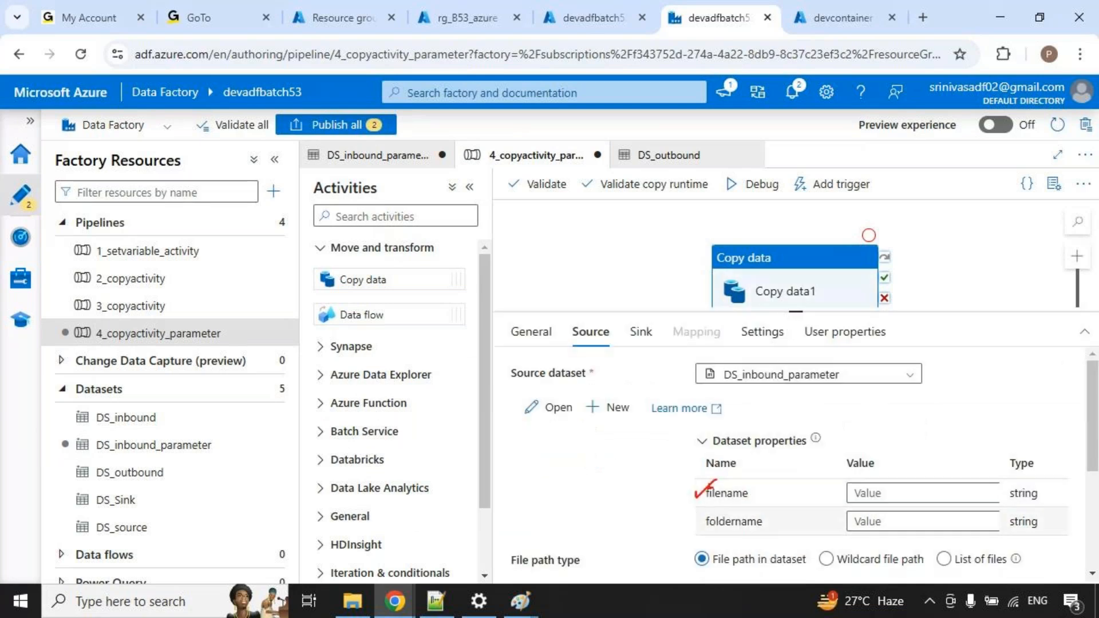
left_click_drag(682, 523, 706, 518)
Switch to Paint to review the add(a,b) function example in the dataset with parameters drawing, and return to Data Factory.
mouse_move(520, 601)
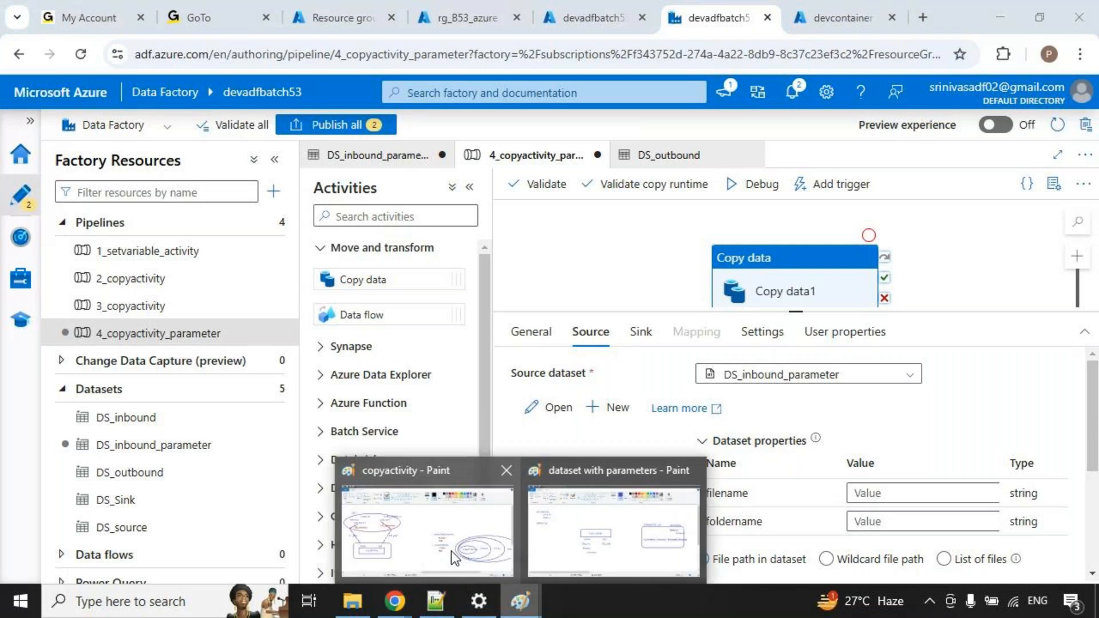
left_click(595, 521)
mouse_move(73, 183)
left_mouse_down()
mouse_move(139, 183)
mouse_move(112, 138)
left_mouse_up()
left_click_drag(118, 157, 136, 138)
left_click_drag(43, 262, 132, 253)
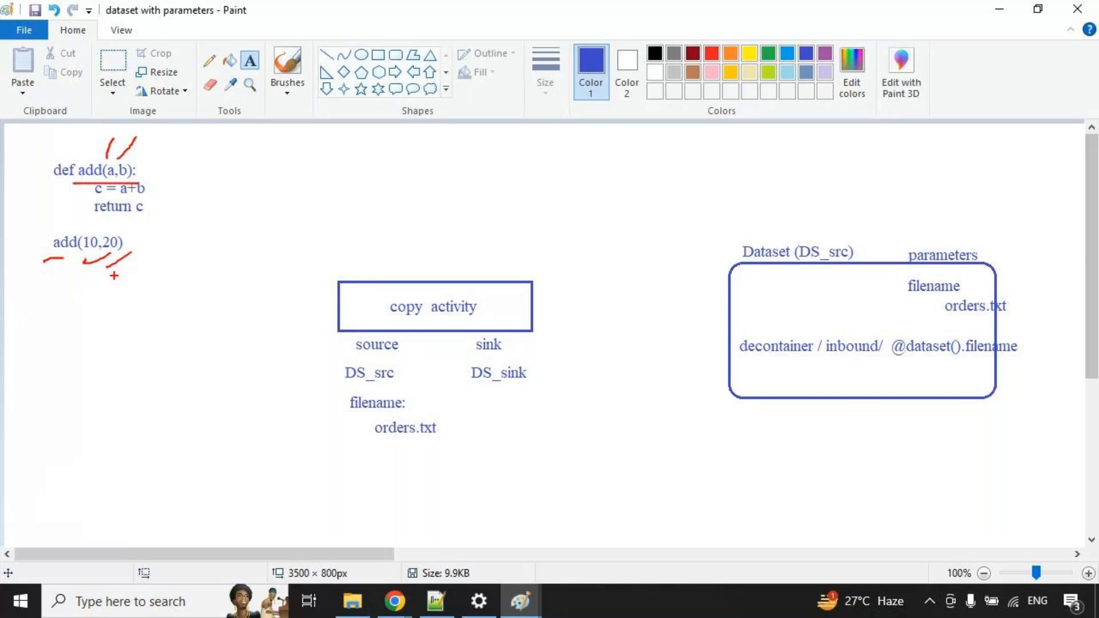
key("Escape")
key("alt+Tab")
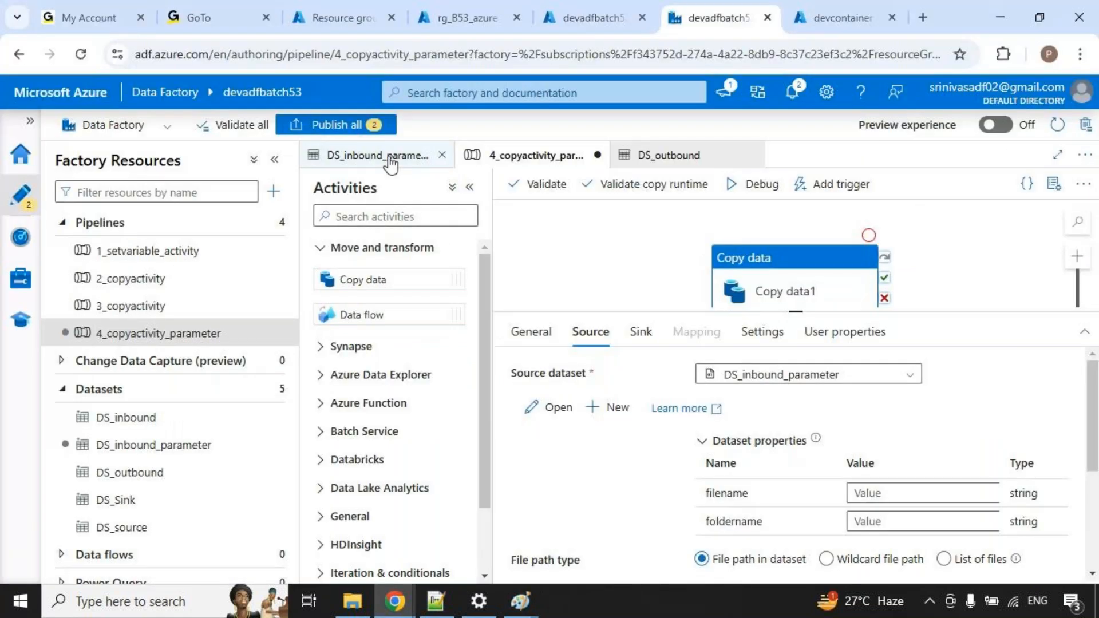
Review the parameters of DS_inbound_parameter and delete the foldername parameter.
left_click(378, 155)
left_click_drag(406, 268, 508, 266)
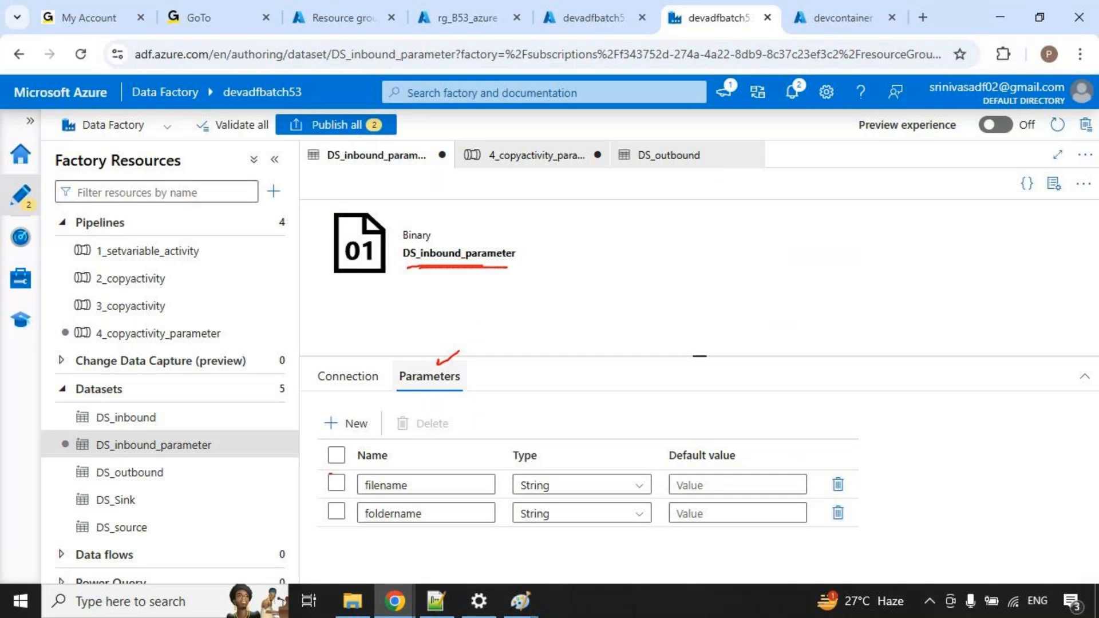
key("Escape")
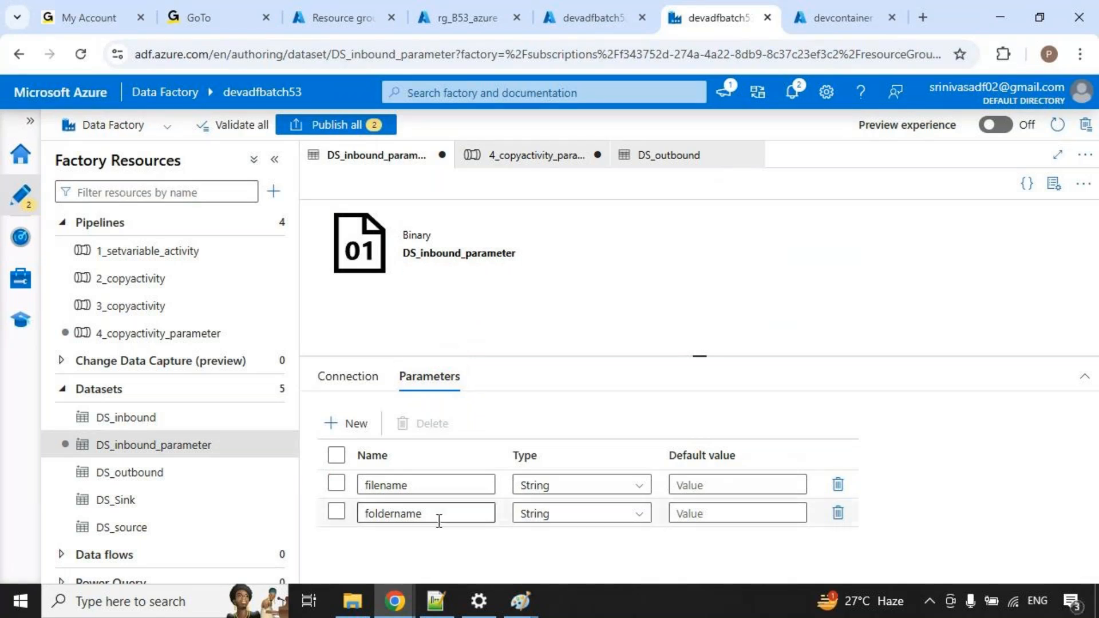
left_click(838, 513)
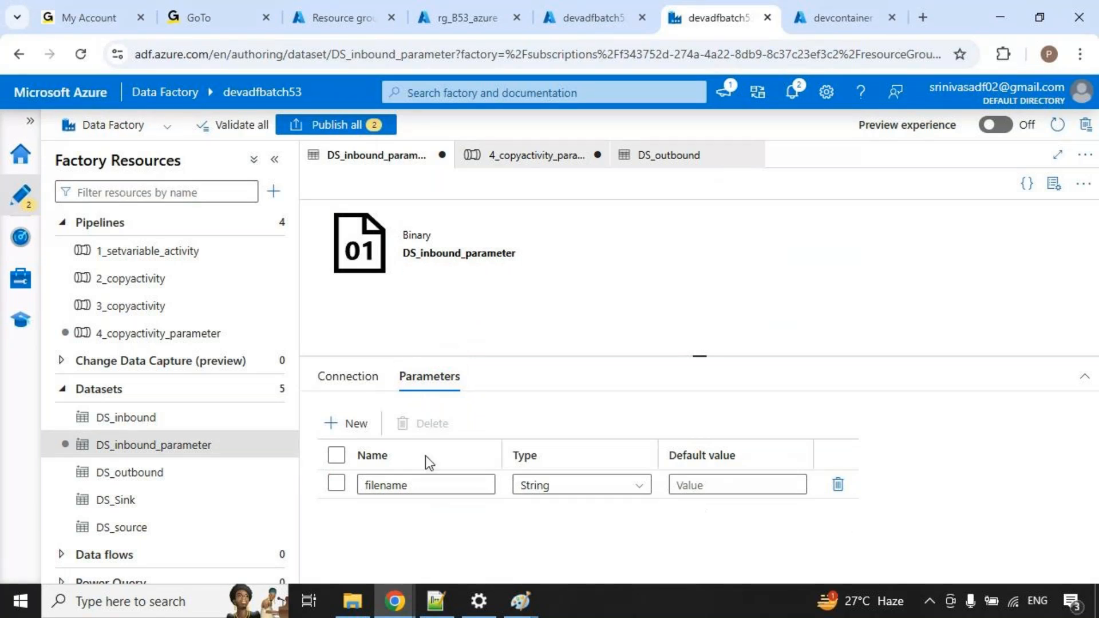
Set the Copy data source's filename dataset property to orders.txt and return to the filename parameter in DS_inbound_parameter.
left_click(529, 155)
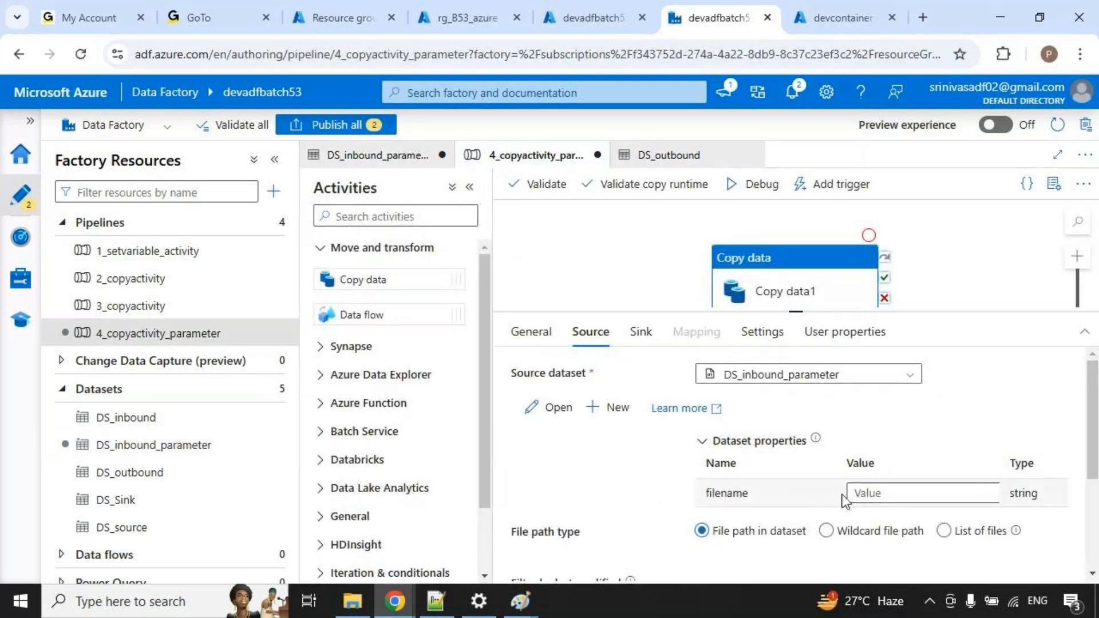
left_click(887, 493)
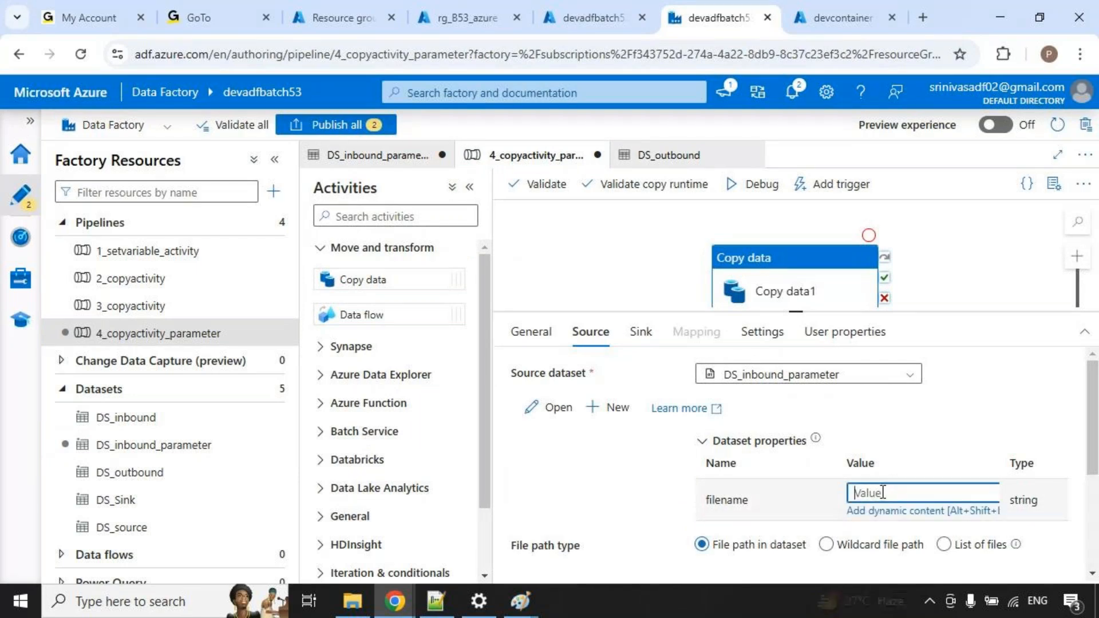
type("orders.txt")
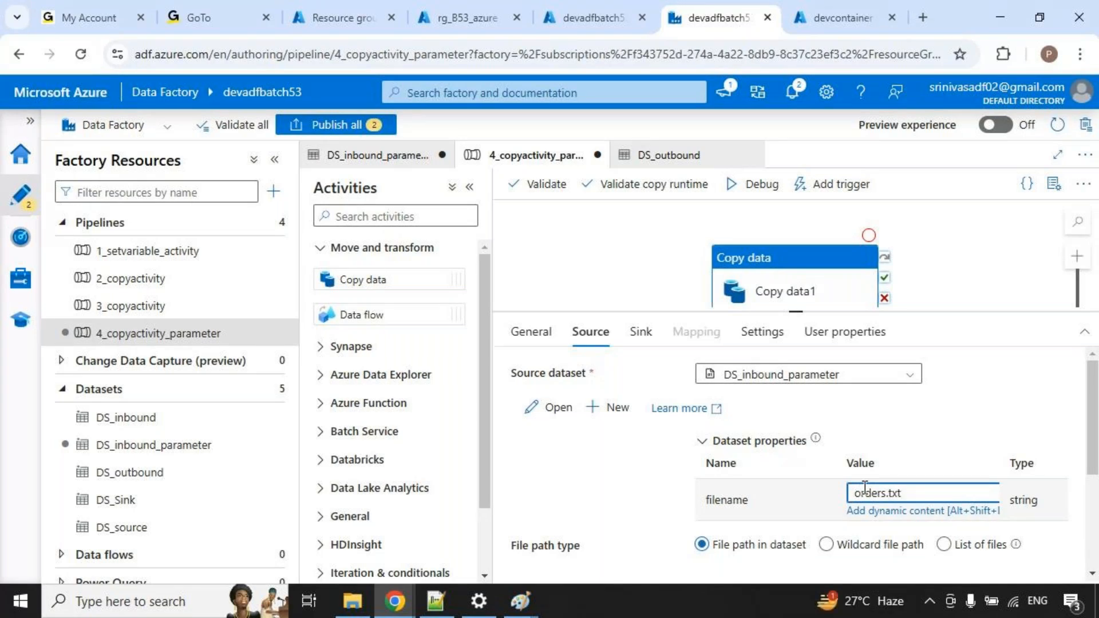
mouse_move(910, 492)
left_mouse_down()
mouse_move(968, 477)
mouse_move(943, 401)
mouse_move(836, 359)
mouse_move(849, 378)
left_mouse_up()
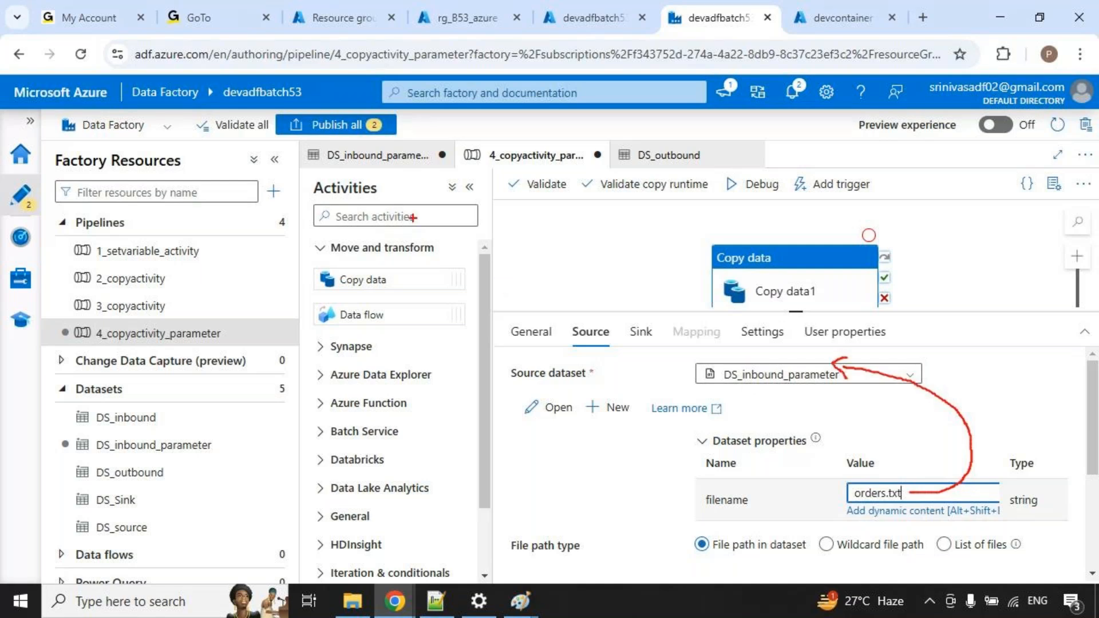
left_click(395, 155)
left_click_drag(400, 486, 445, 479)
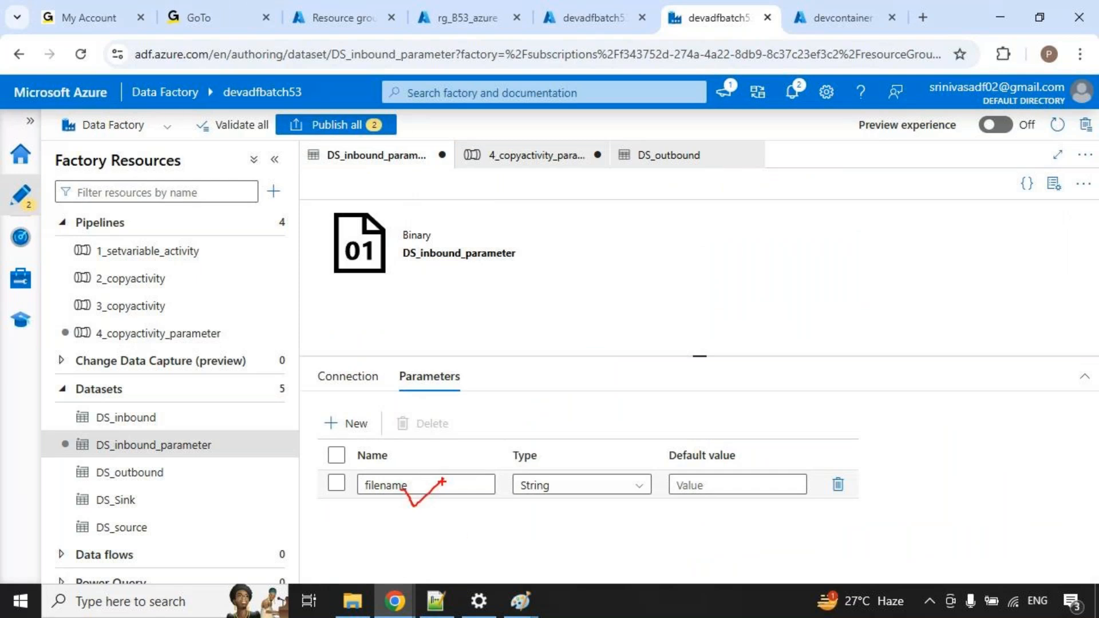
Switch to Paint to review how the add(10,20) call passes its values to the function, and return to Data Factory.
mouse_move(519, 601)
left_click(590, 517)
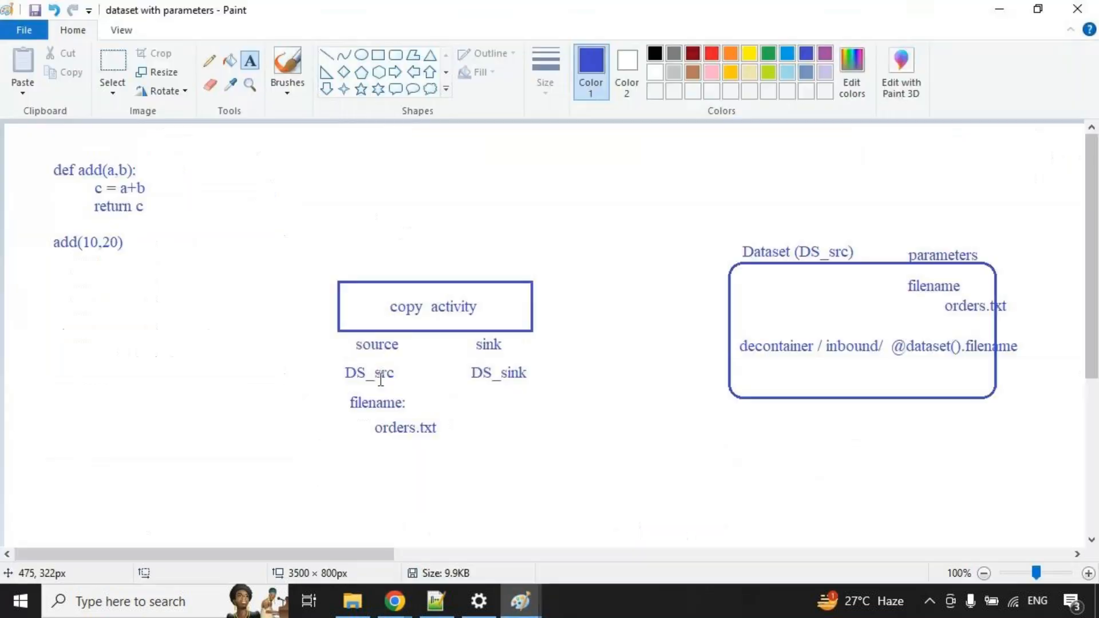
mouse_move(89, 237)
left_mouse_down()
mouse_move(22, 173)
mouse_move(86, 111)
mouse_move(107, 167)
left_mouse_up()
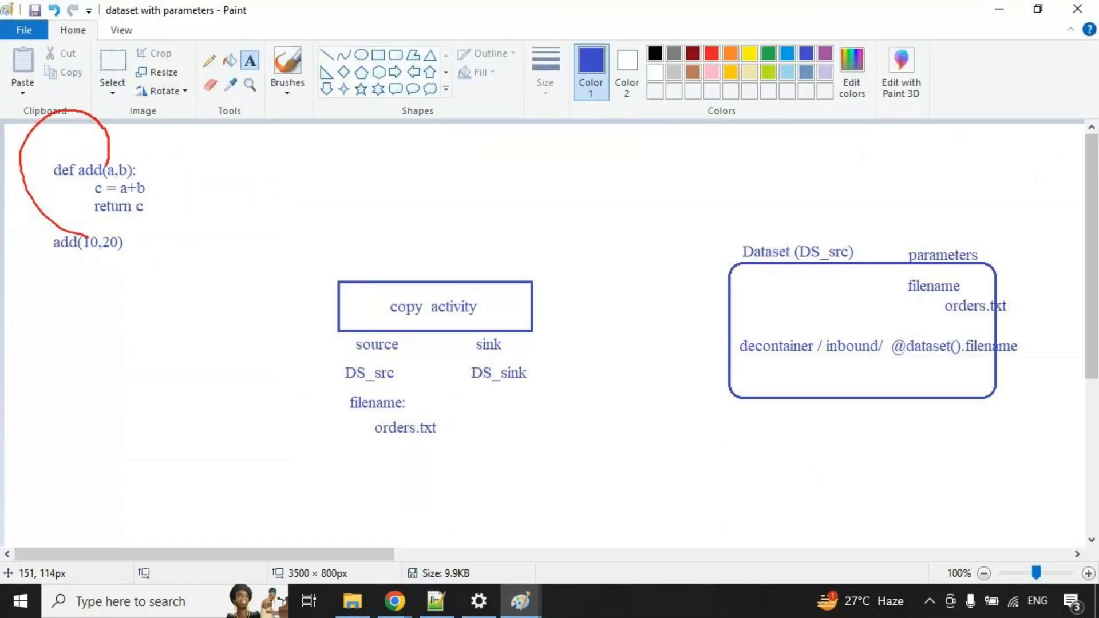
mouse_move(114, 238)
left_mouse_down()
mouse_move(137, 236)
mouse_move(189, 135)
mouse_move(136, 181)
left_mouse_up()
left_click_drag(102, 201, 140, 199)
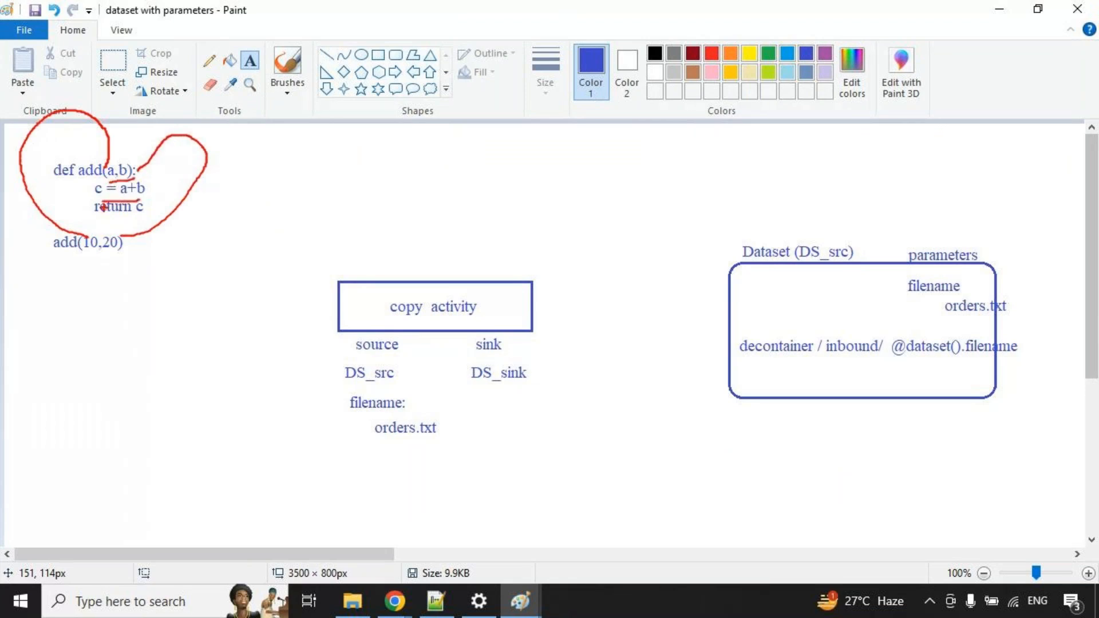
key("Escape")
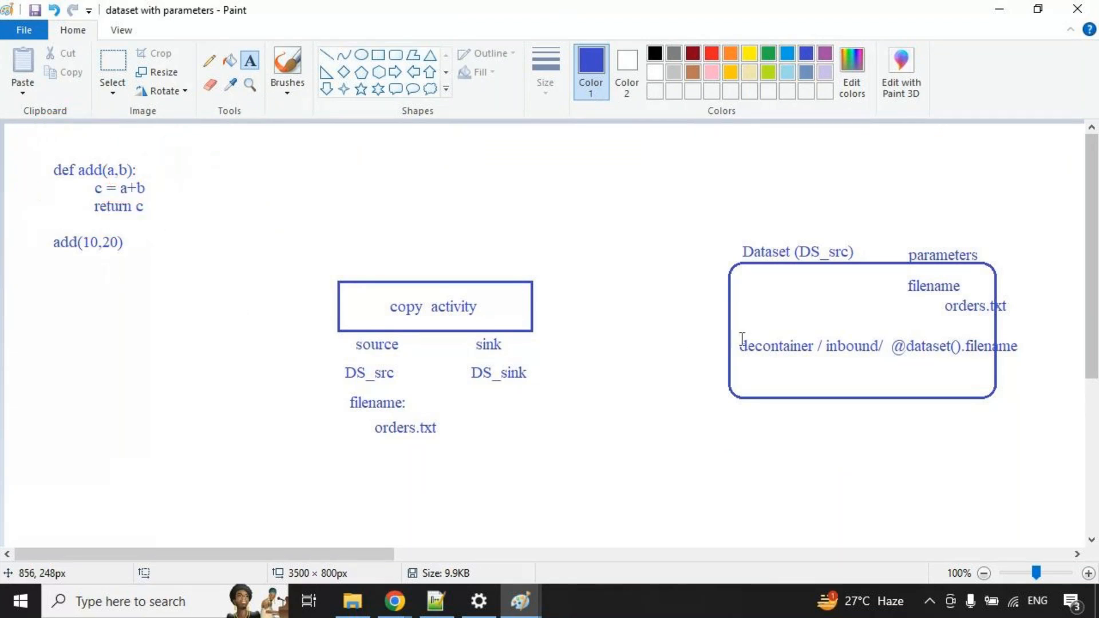
key("alt+Tab")
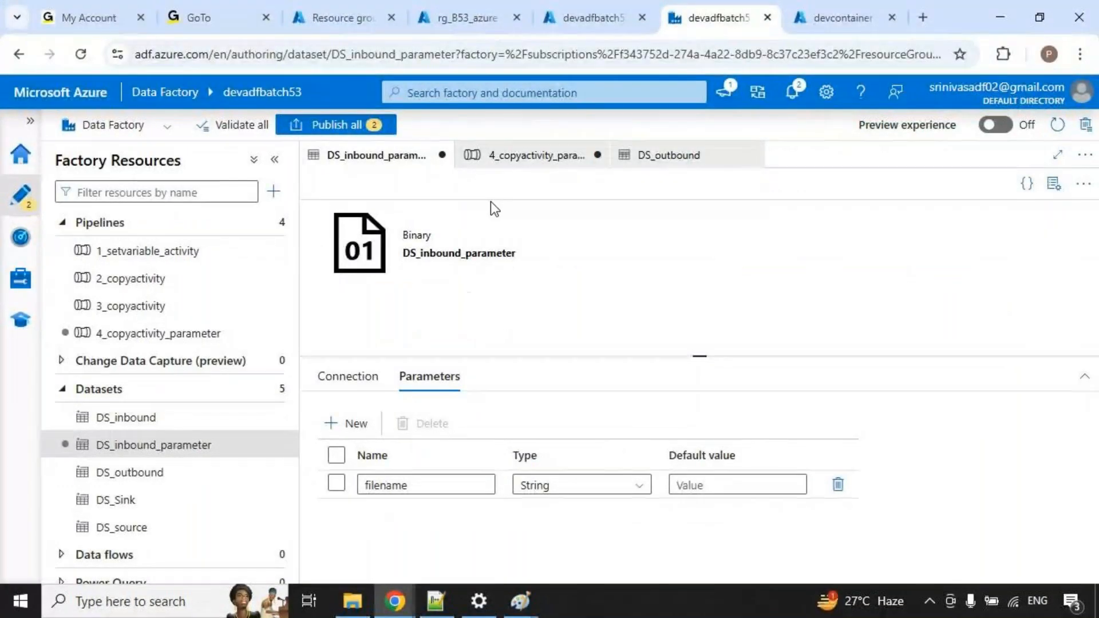
Review the filename value in the Copy data source of 4_copyactivity_parameter and the matching parameter in DS_inbound_parameter.
left_click(533, 156)
left_click_drag(915, 490, 971, 462)
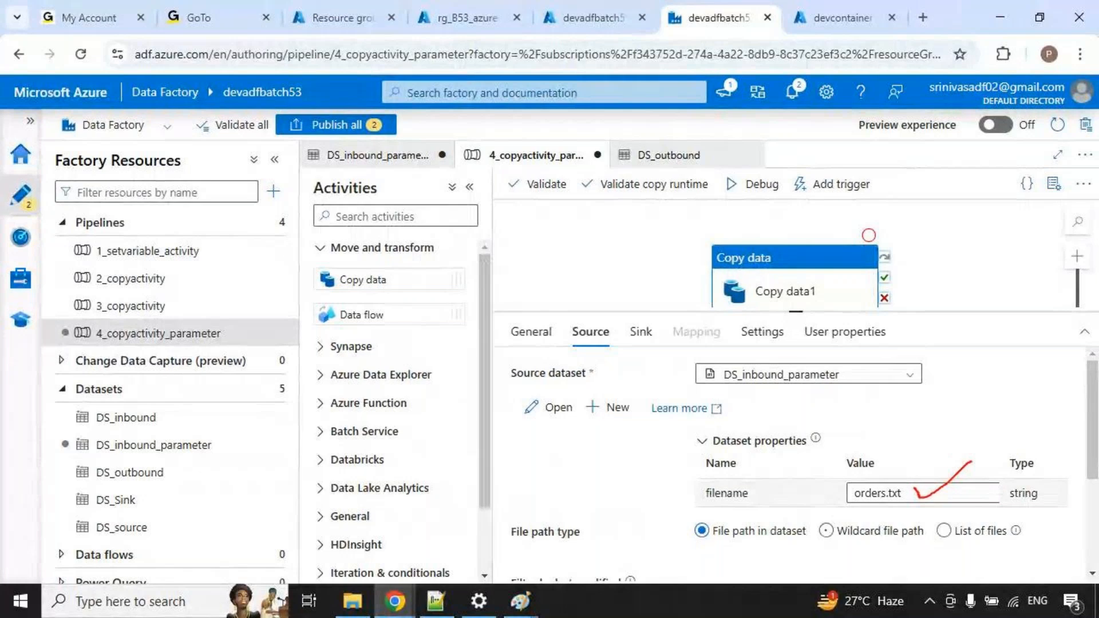
mouse_move(941, 482)
left_mouse_down()
mouse_move(954, 478)
mouse_move(959, 406)
mouse_move(857, 379)
mouse_move(844, 387)
left_mouse_up()
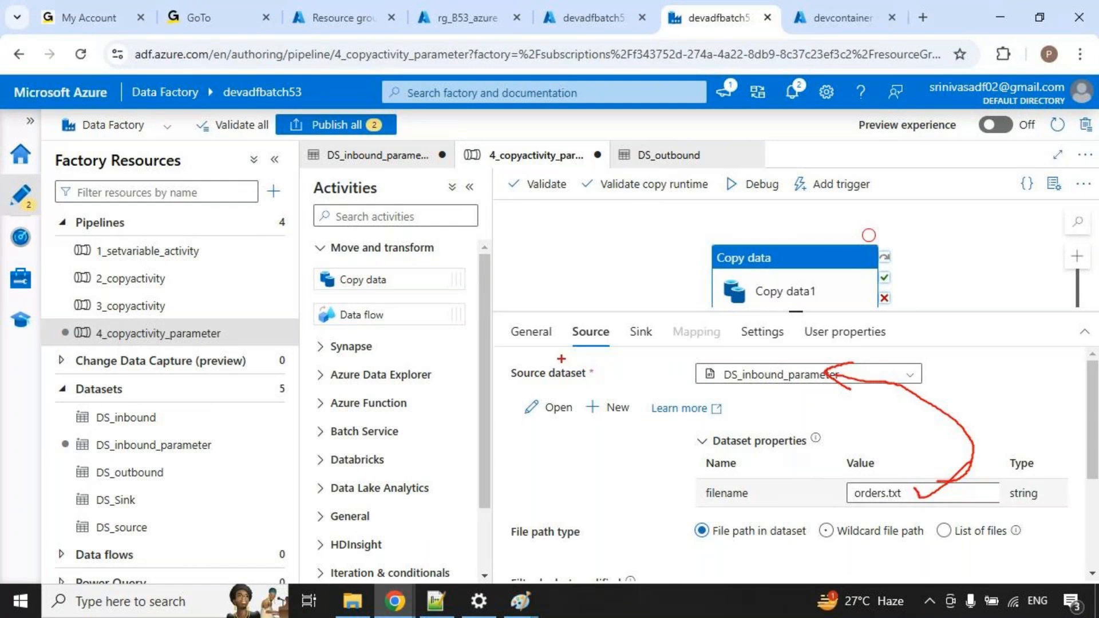
left_click(549, 407)
left_click_drag(356, 474, 432, 501)
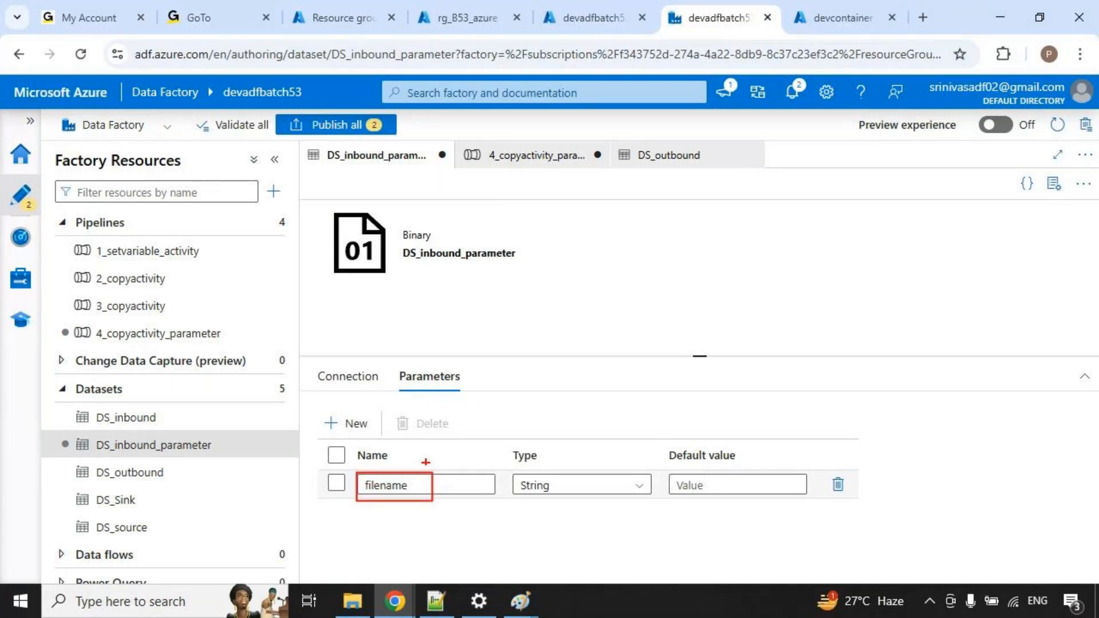
left_click_drag(330, 390, 367, 390)
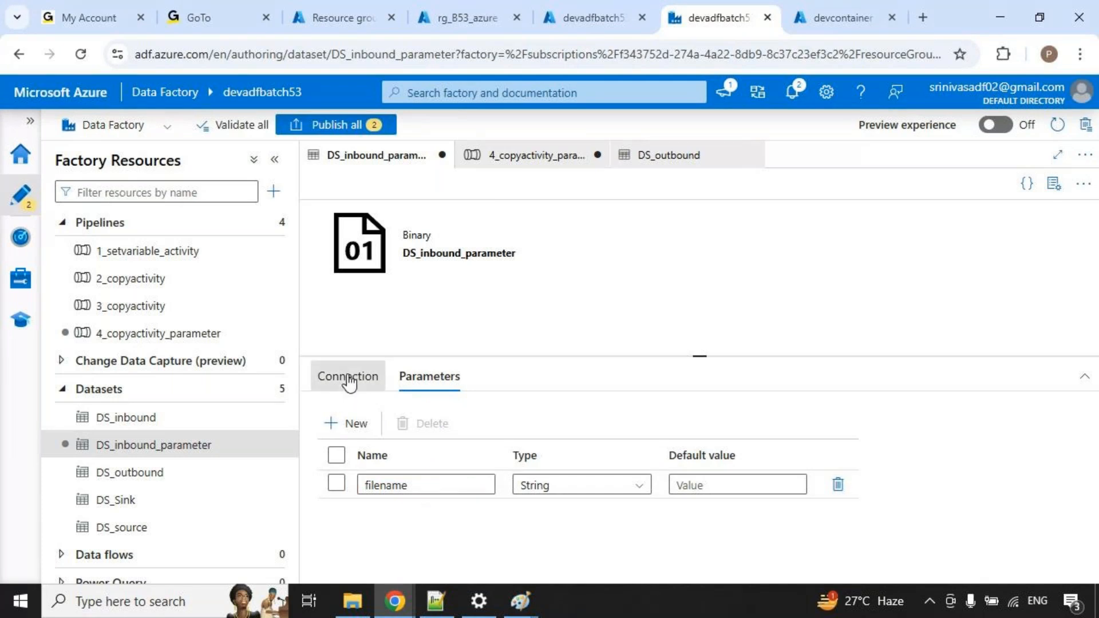
left_click(348, 380)
left_click(830, 452)
left_click_drag(536, 462, 576, 440)
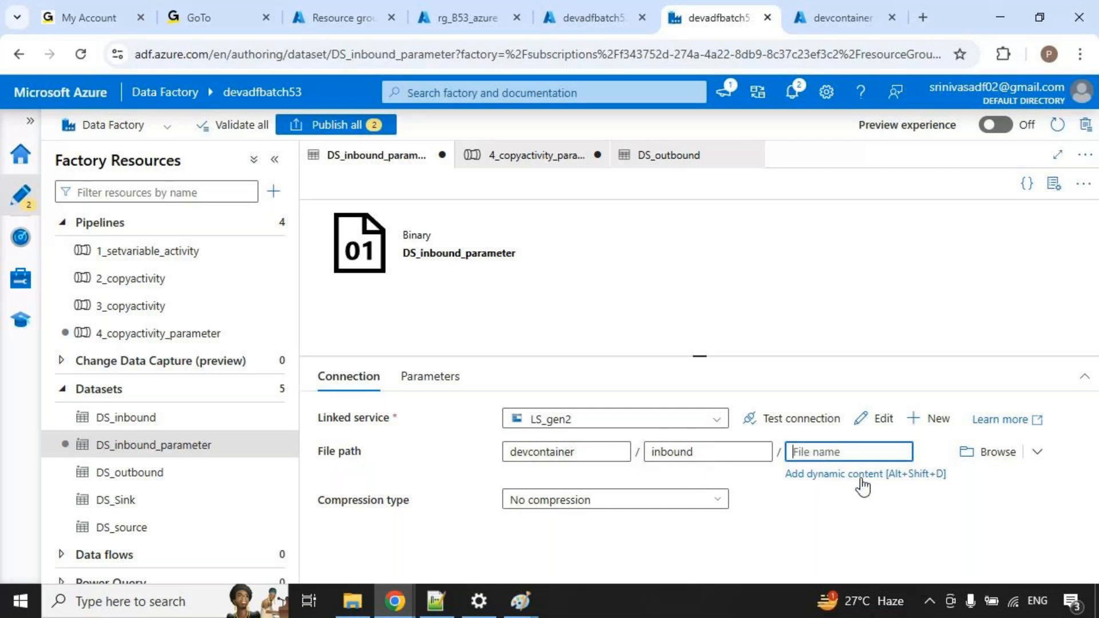
left_click(430, 377)
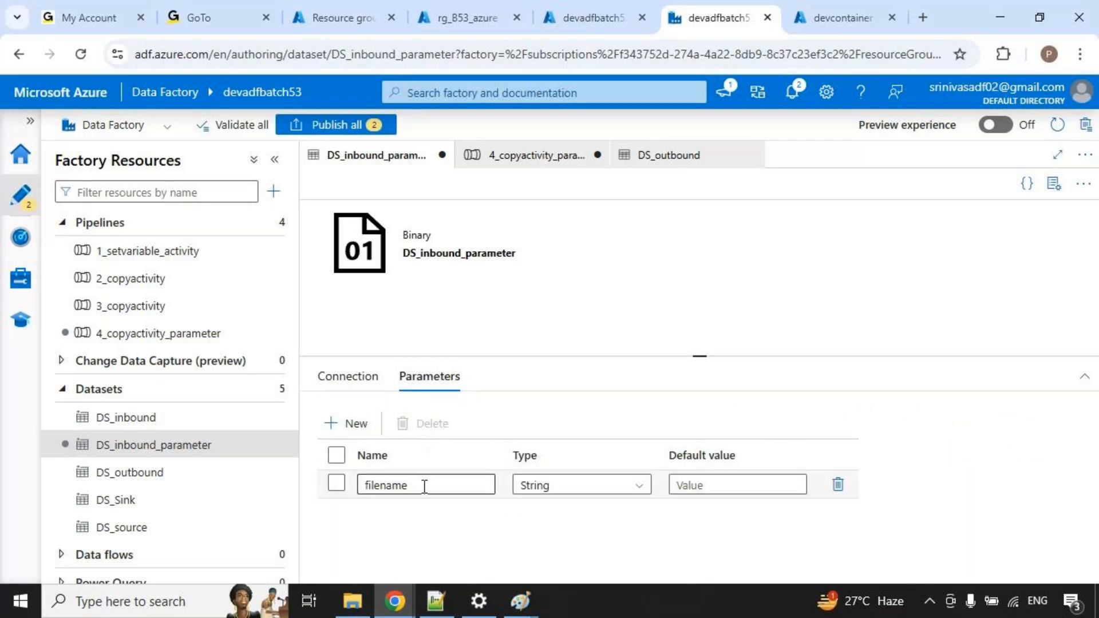
left_click(363, 380)
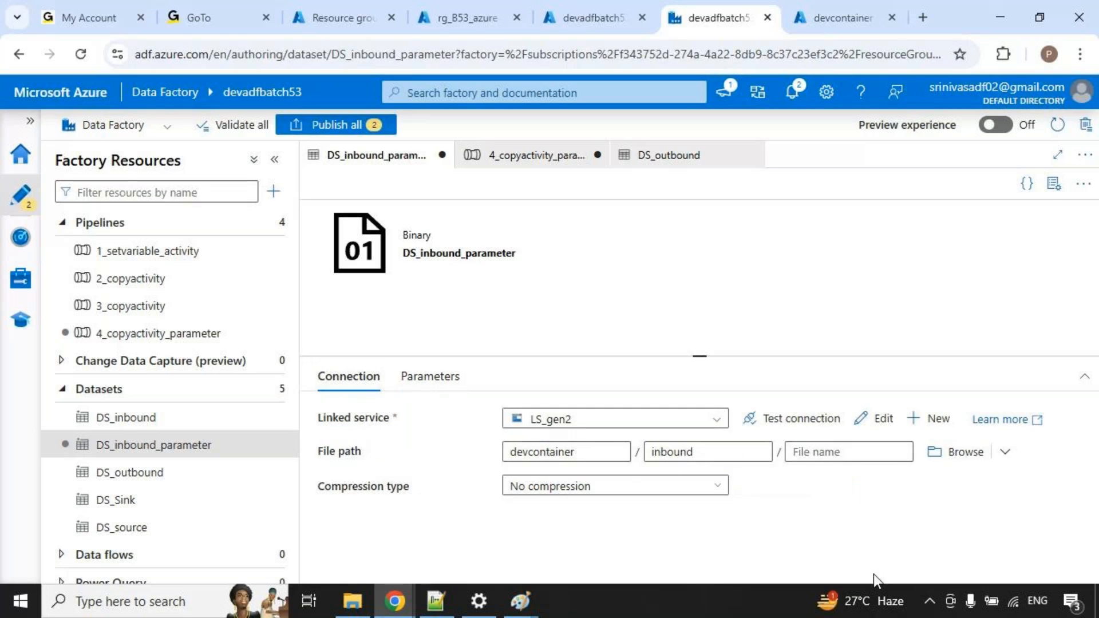
left_click(831, 453)
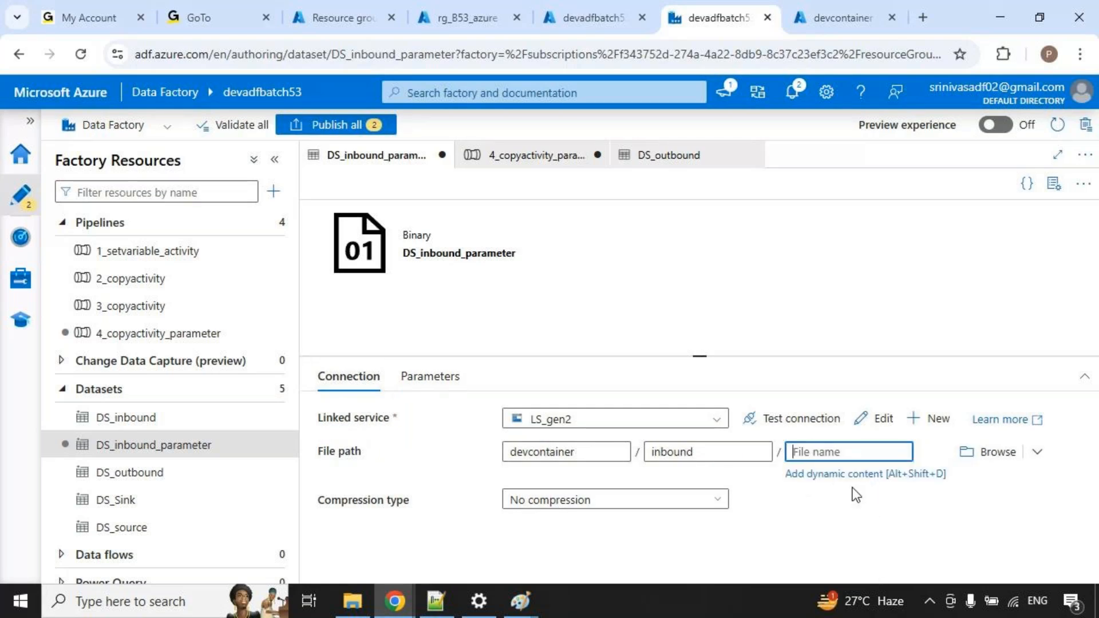
left_click(856, 475)
left_click(636, 473)
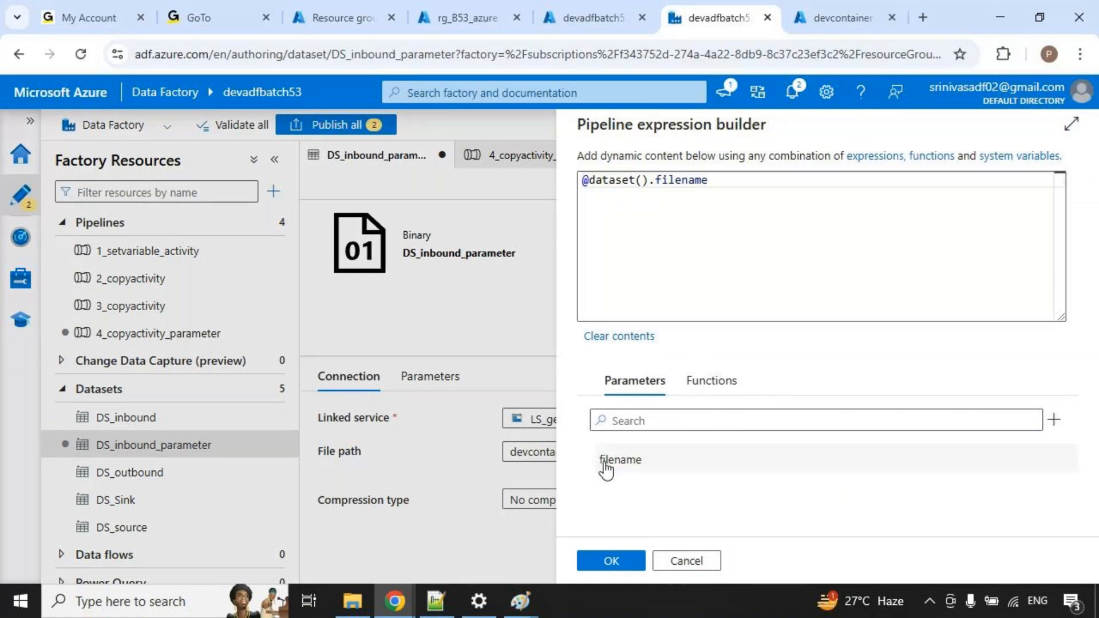
left_click(604, 562)
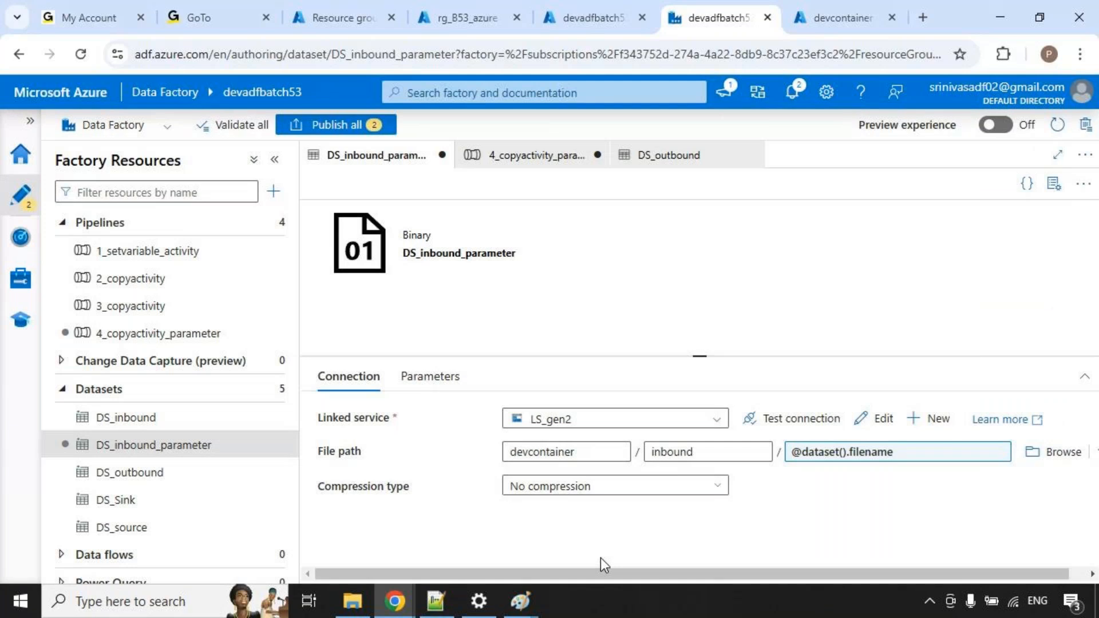
Trace the filename value from the Copy data source through the dataset parameter to the file path, and check the sink dataset.
left_click(542, 154)
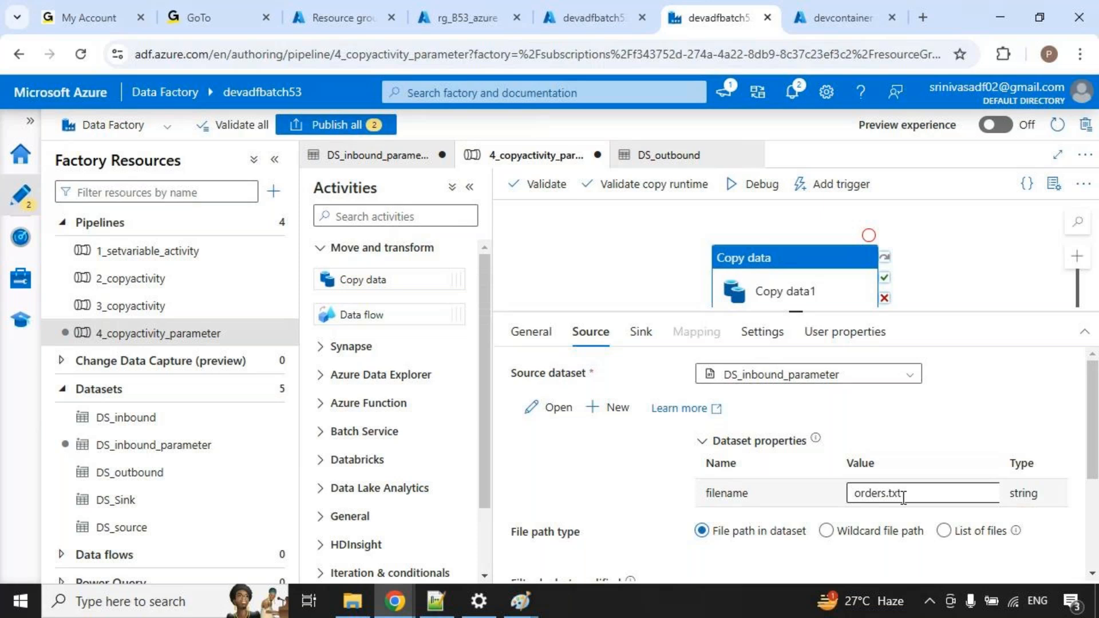
mouse_move(922, 490)
left_mouse_down()
mouse_move(797, 357)
mouse_move(768, 383)
left_mouse_up()
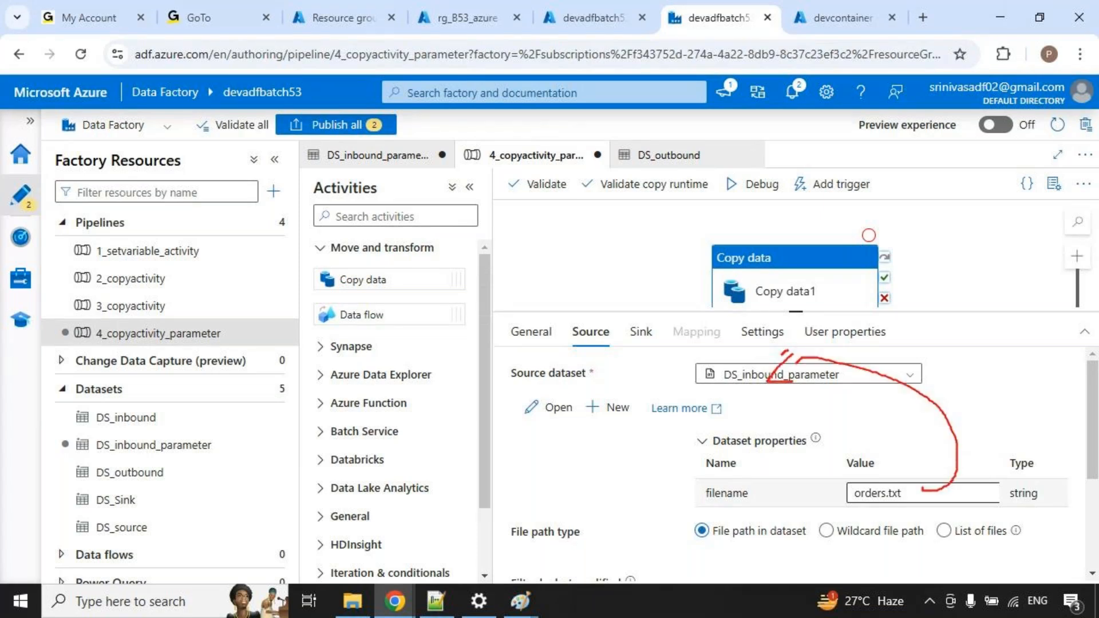
left_click(558, 409)
left_click(429, 376)
left_click_drag(420, 491, 470, 456)
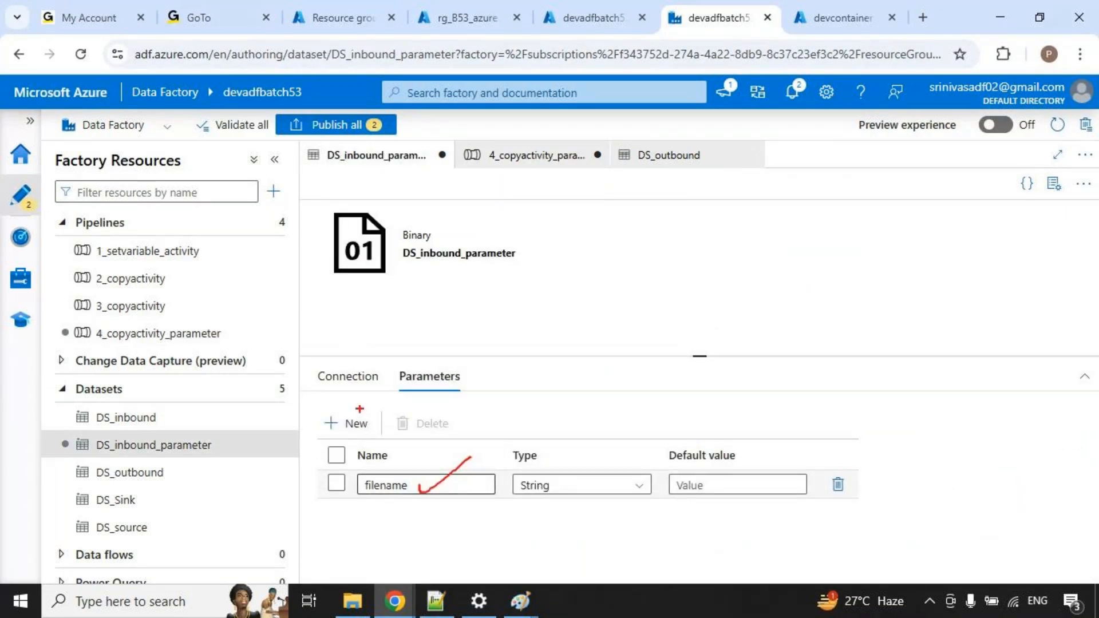
left_click(348, 376)
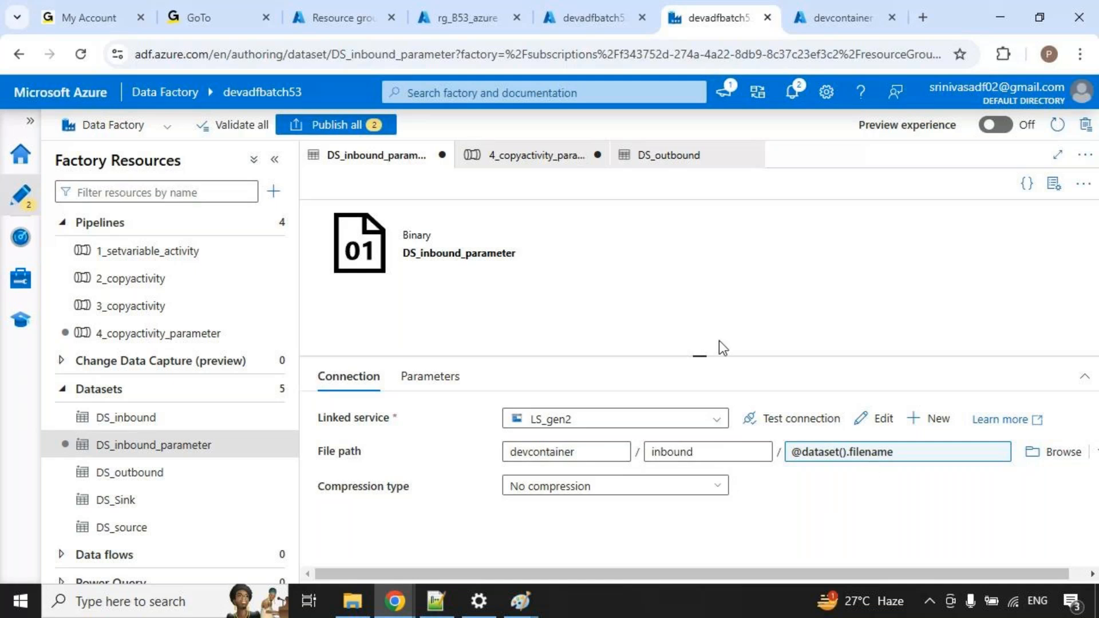
left_click(549, 162)
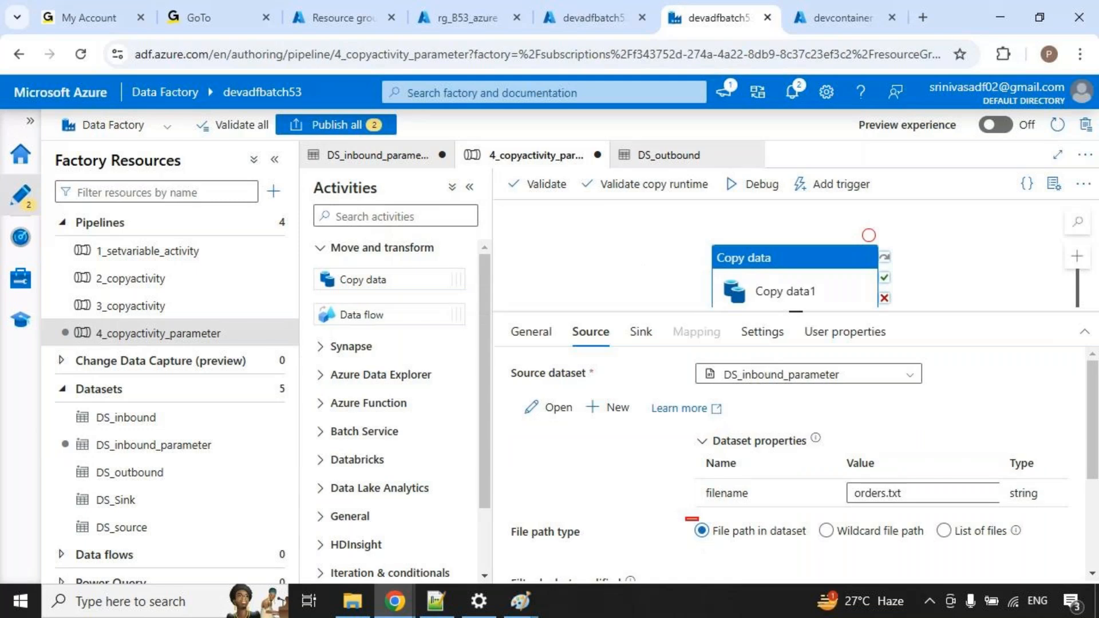
left_click(640, 331)
left_click_drag(690, 352, 845, 405)
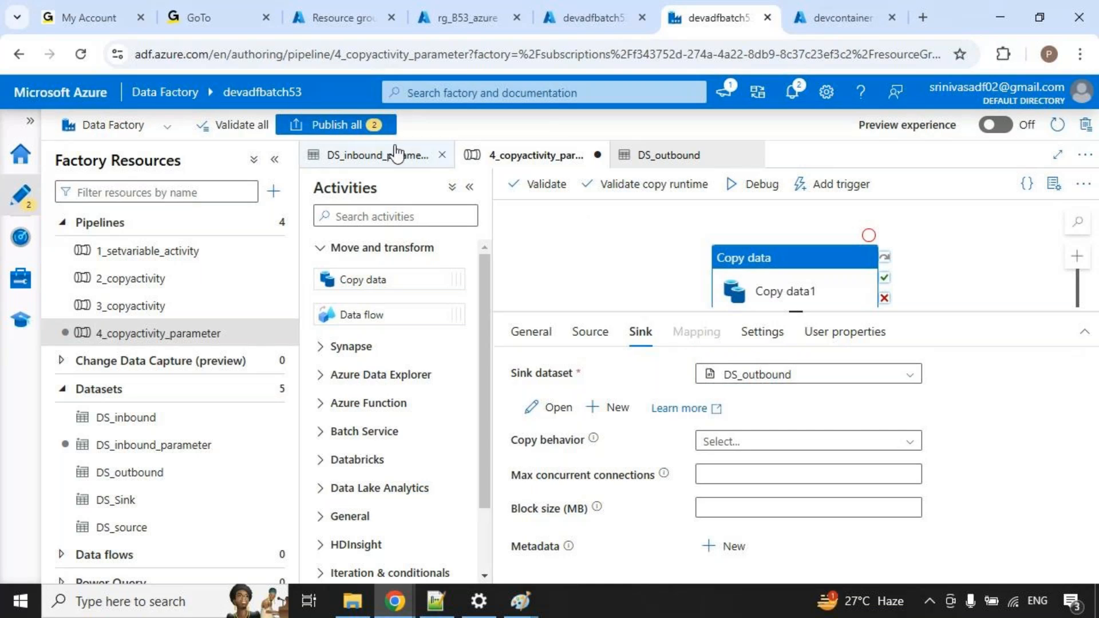
Publish all pending changes, run 4_copyactivity_parameter in debug mode and refresh the run status until it finishes.
left_click(368, 131)
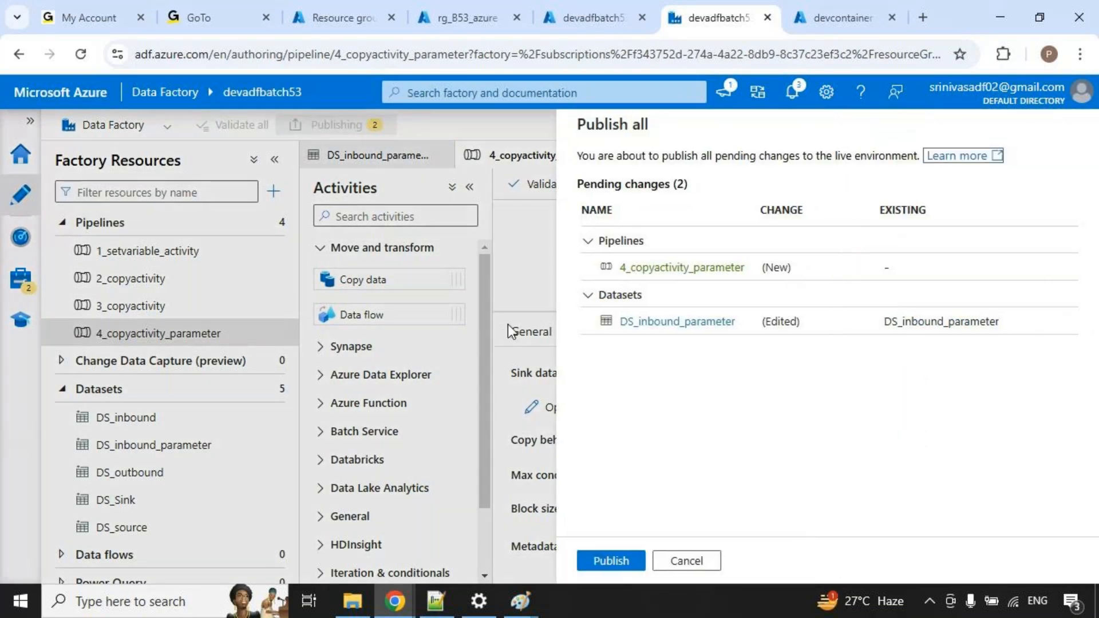
left_click(622, 561)
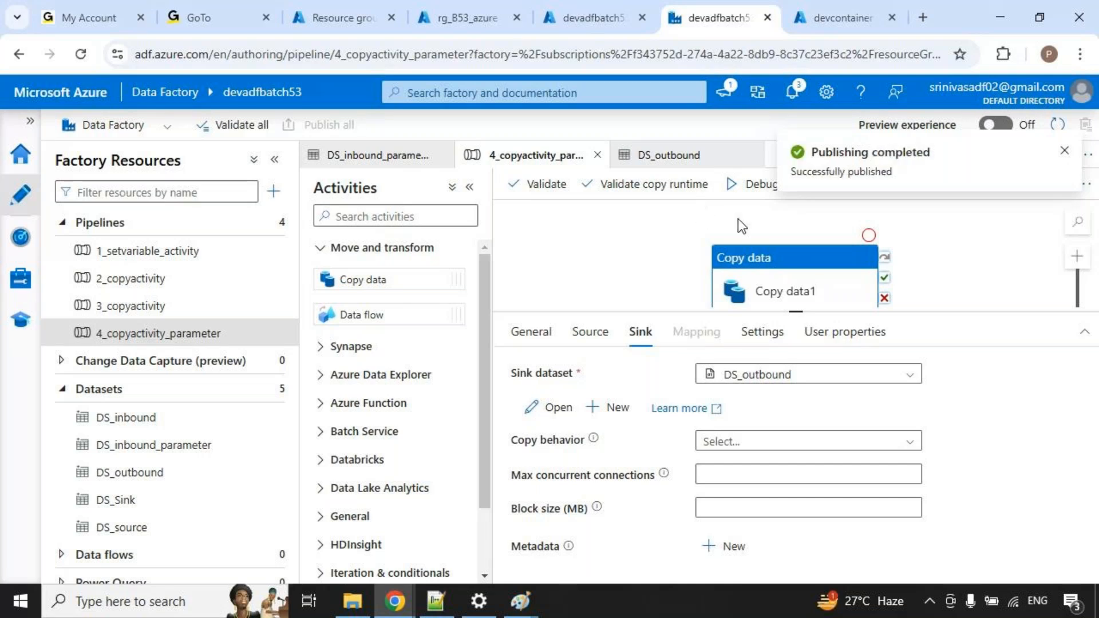
left_click(674, 220)
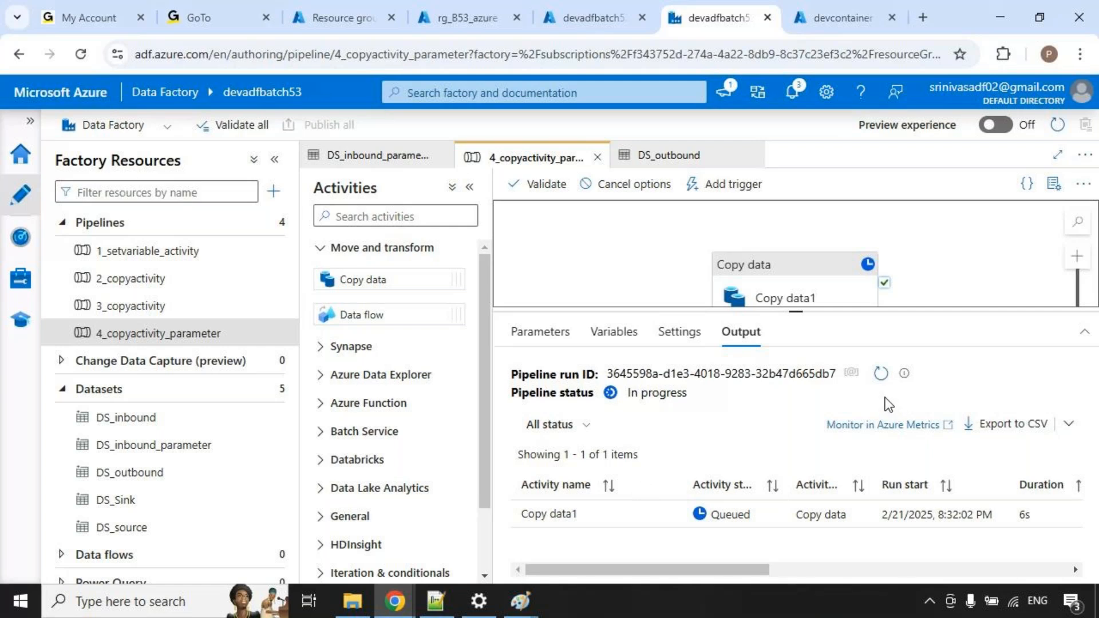
left_click(881, 373)
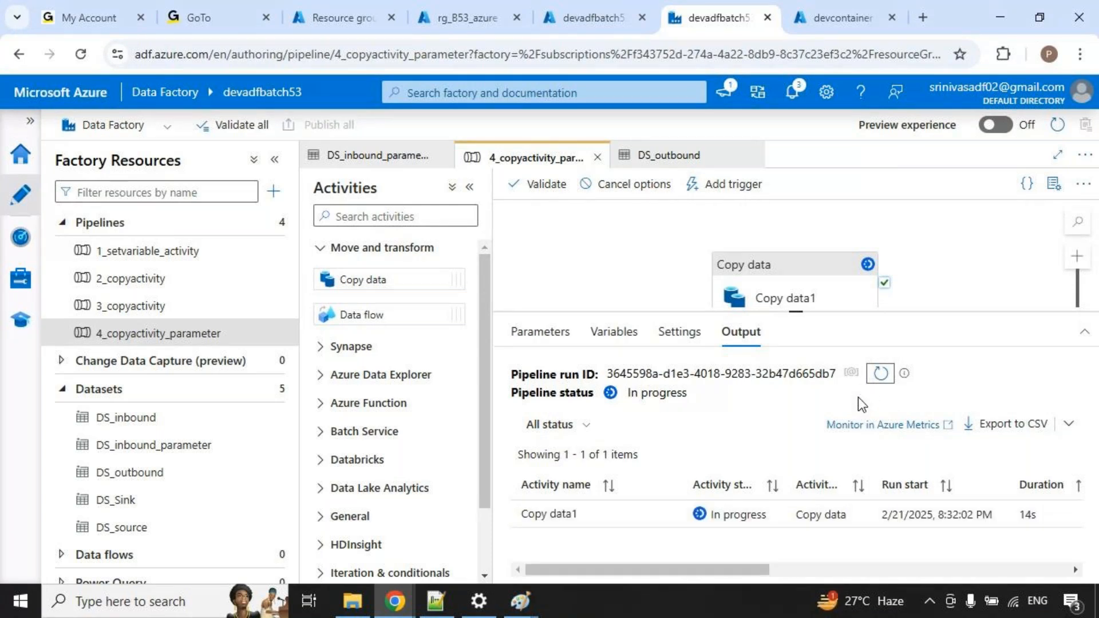
left_click(884, 384)
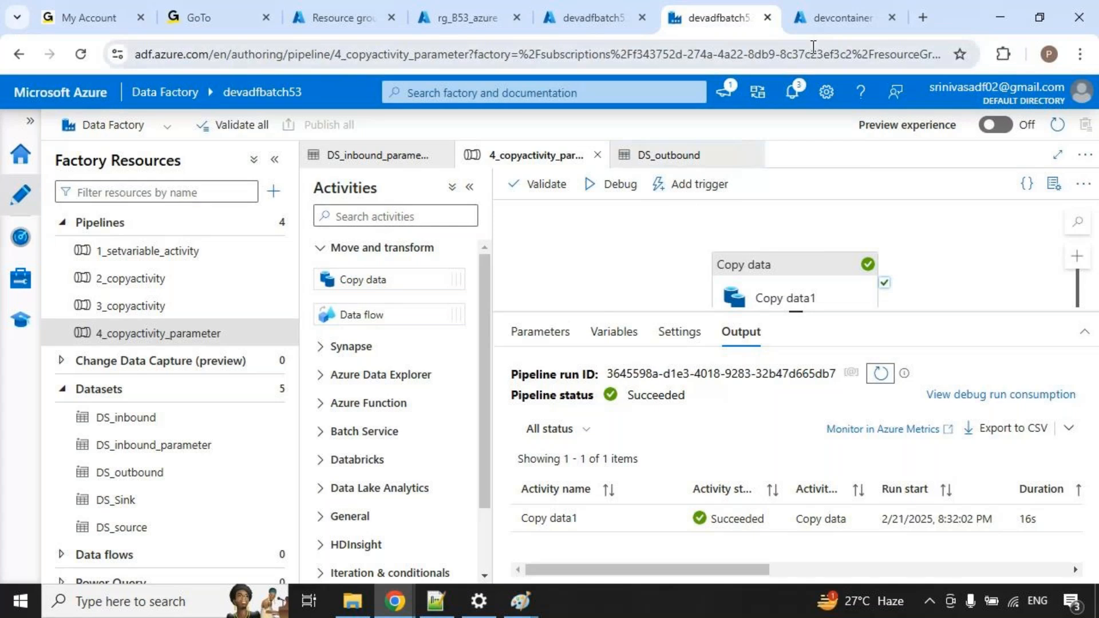
Refresh the outbound folder of devcontainer to check the copied file, and view the files in the inbound folder.
left_click(836, 18)
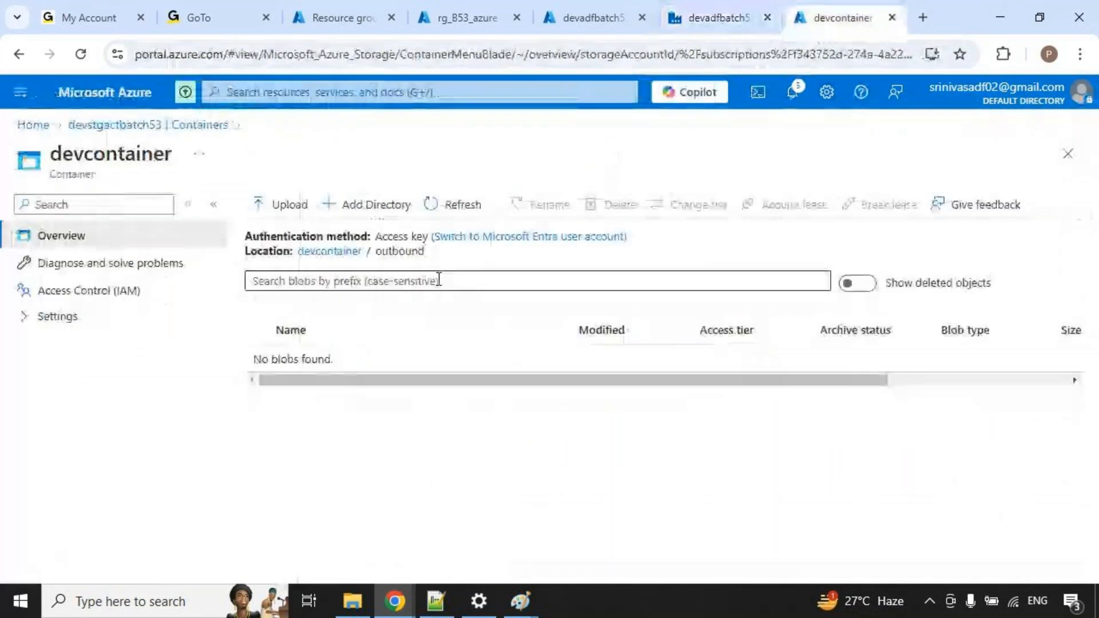
left_click(449, 211)
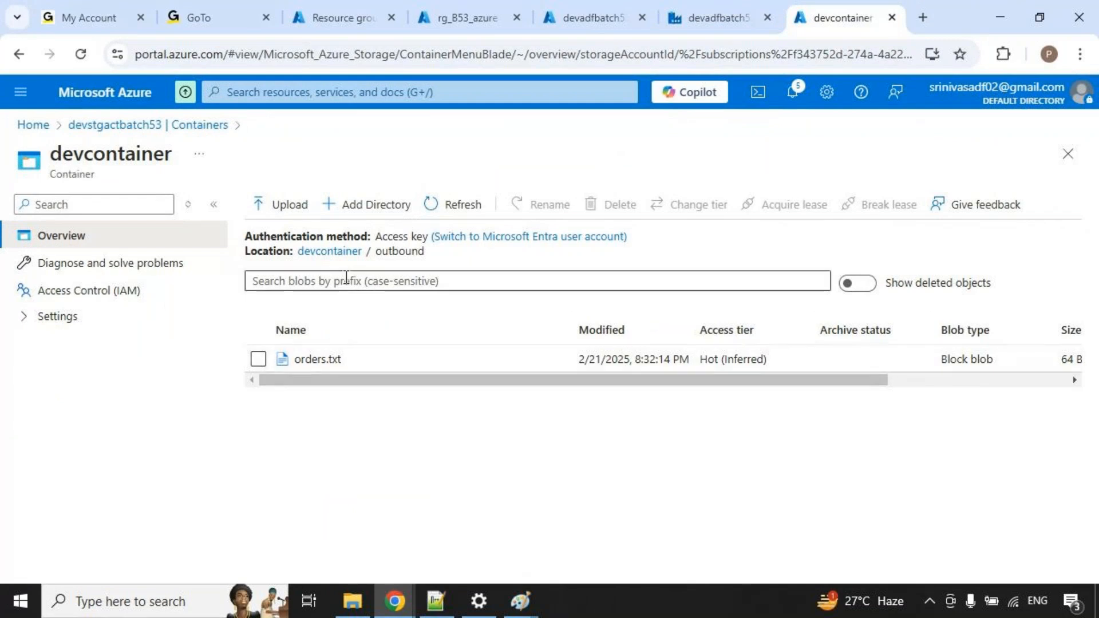
left_click(344, 253)
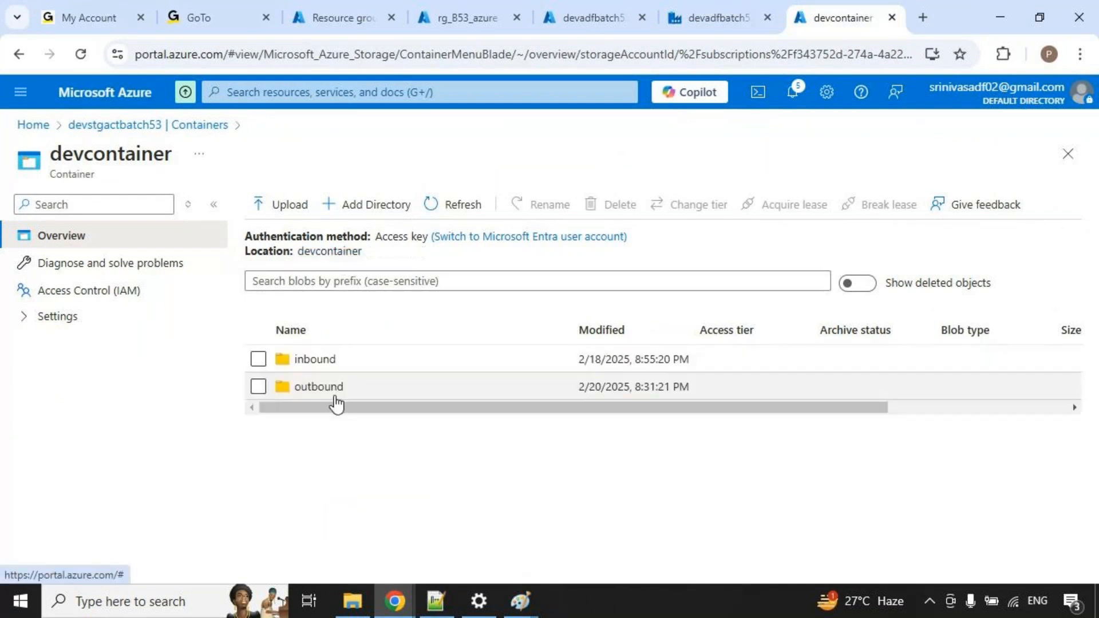
left_click(320, 361)
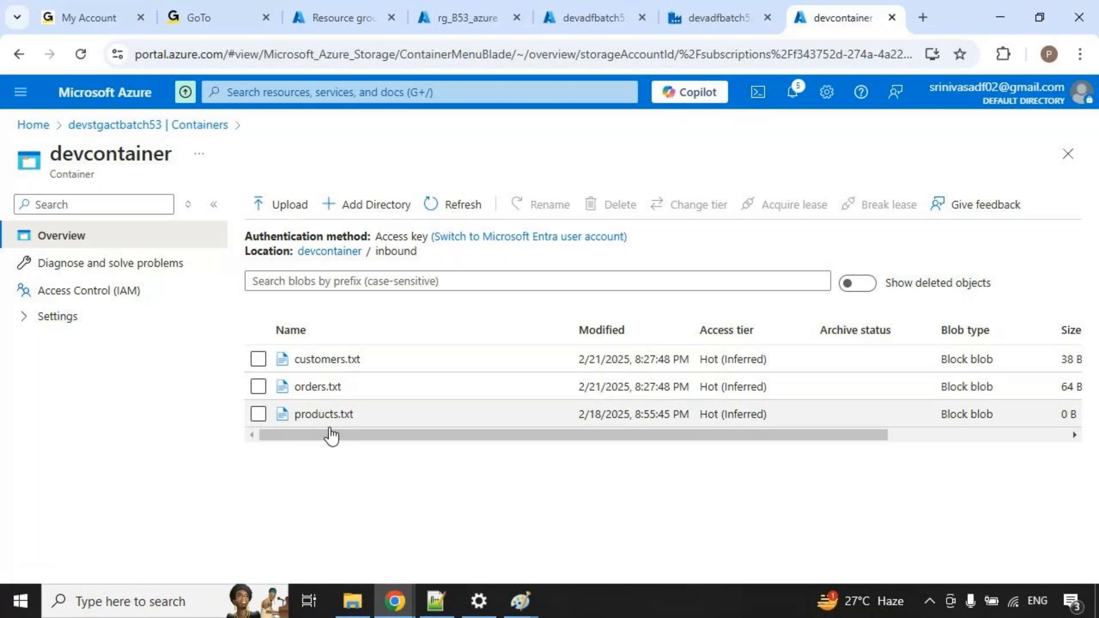
Return to 4_copyactivity_parameter and set the Copy data source's filename dataset property to products.txt.
left_click(695, 25)
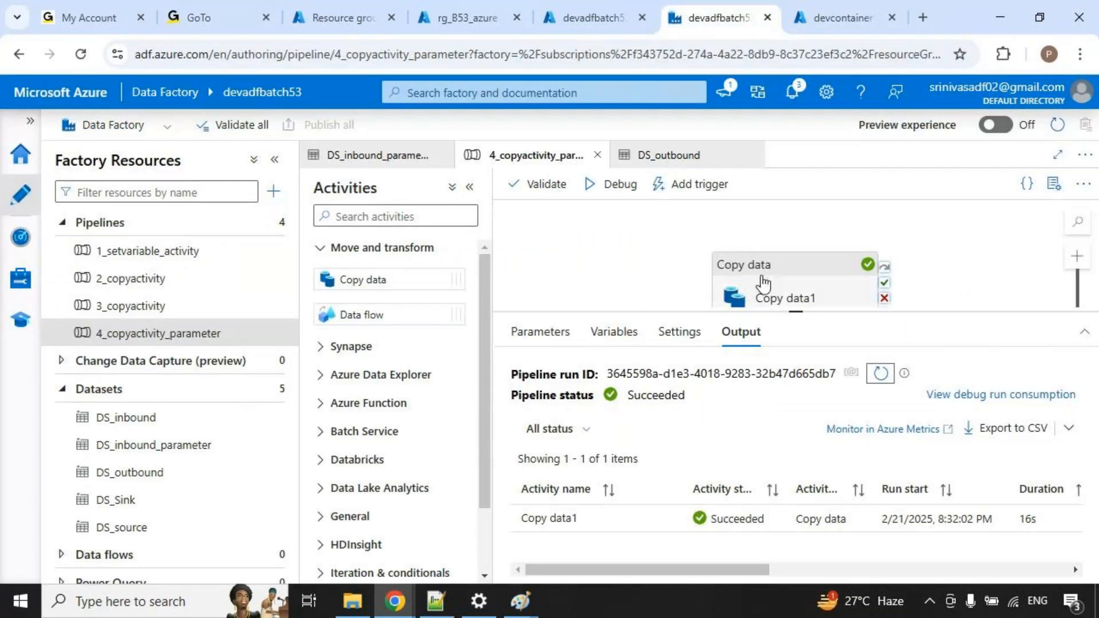
left_click(761, 282)
left_click(595, 333)
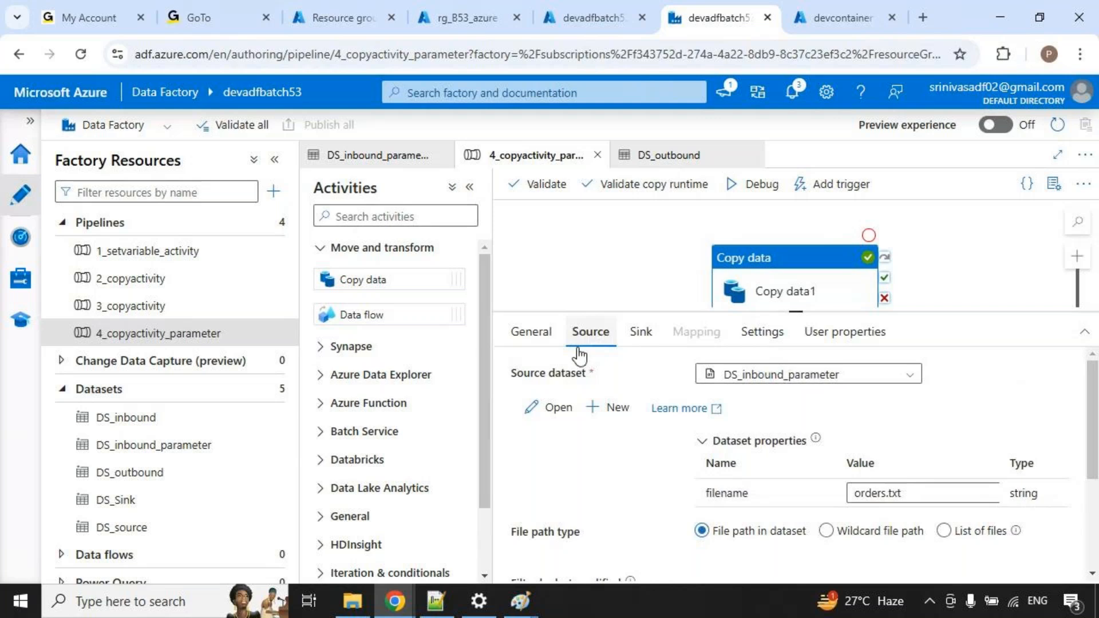
left_click(916, 492)
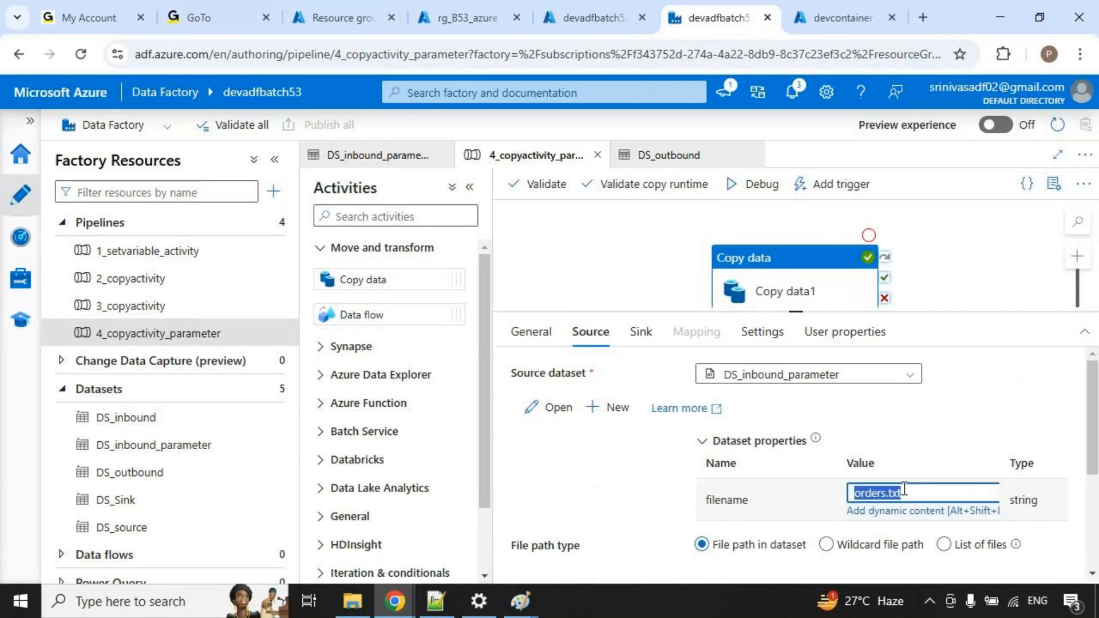
type("product")
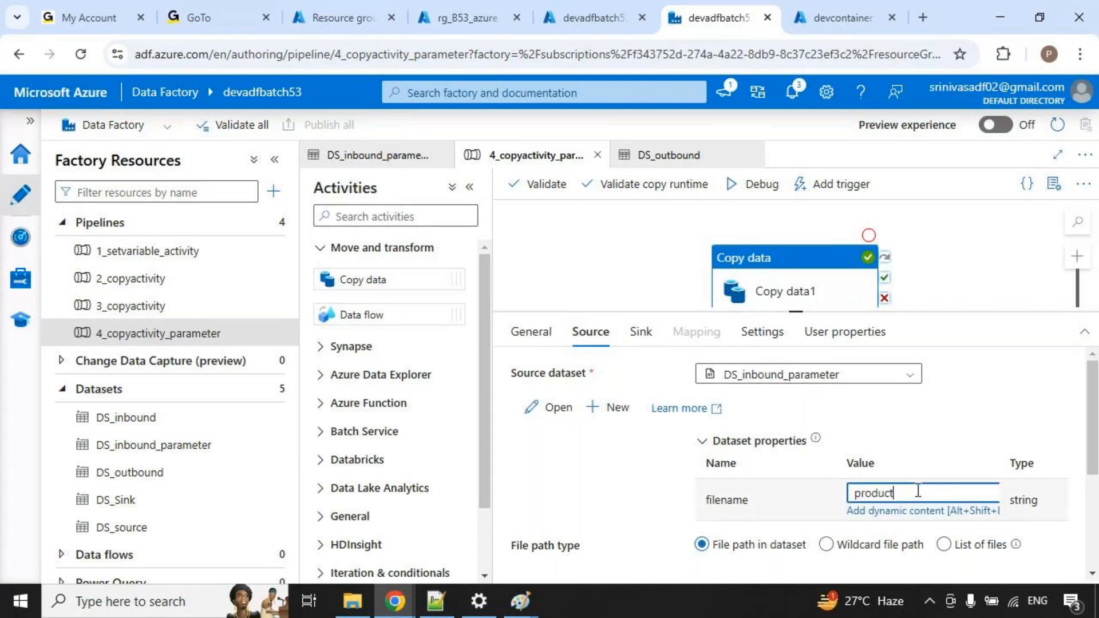
type("s.txt")
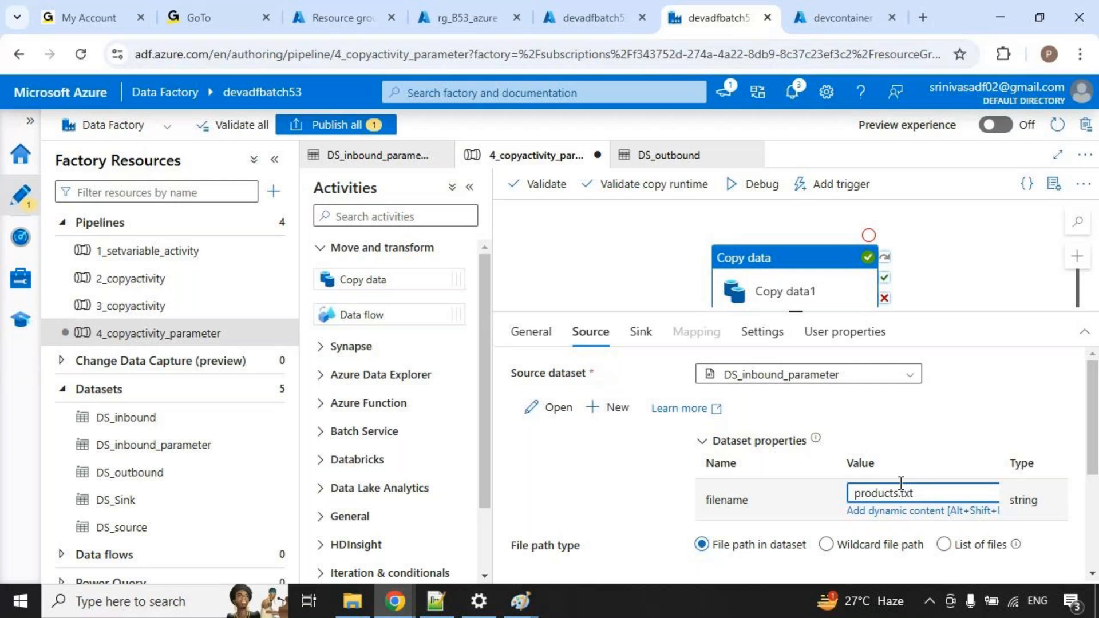
Open DS_inbound_parameter from the Copy data source and review its filename parameter and the file path that uses it.
mouse_move(921, 492)
left_mouse_down()
mouse_move(945, 423)
mouse_move(853, 373)
mouse_move(852, 399)
left_mouse_up()
left_click(564, 412)
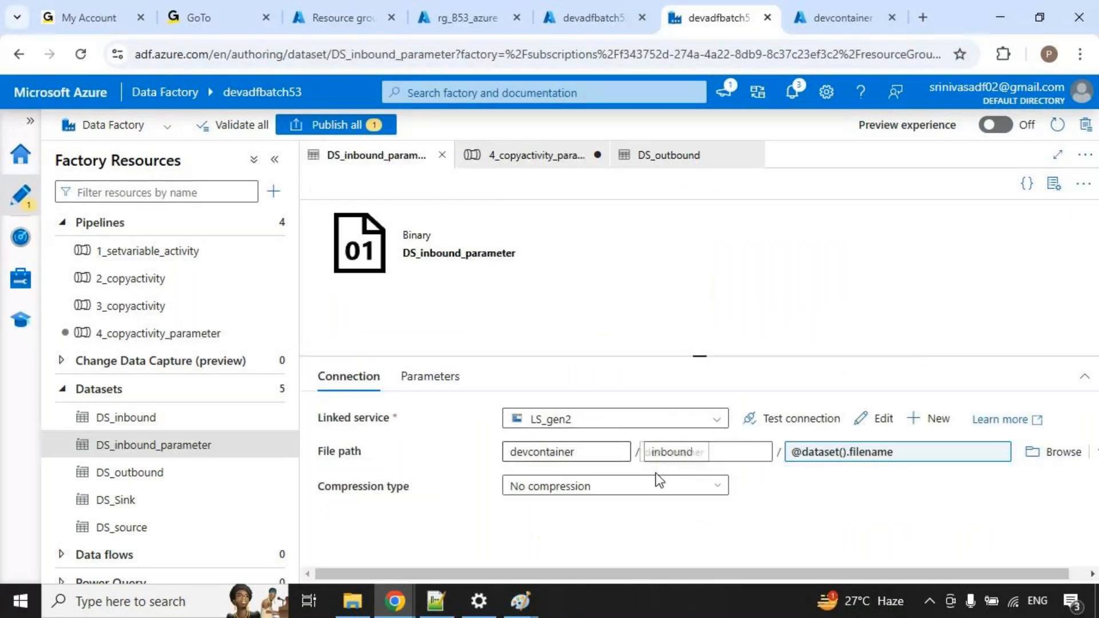
left_click(430, 376)
left_click_drag(409, 478, 450, 461)
mouse_move(434, 499)
left_mouse_down()
mouse_move(401, 503)
mouse_move(457, 506)
left_mouse_up()
left_click(359, 381)
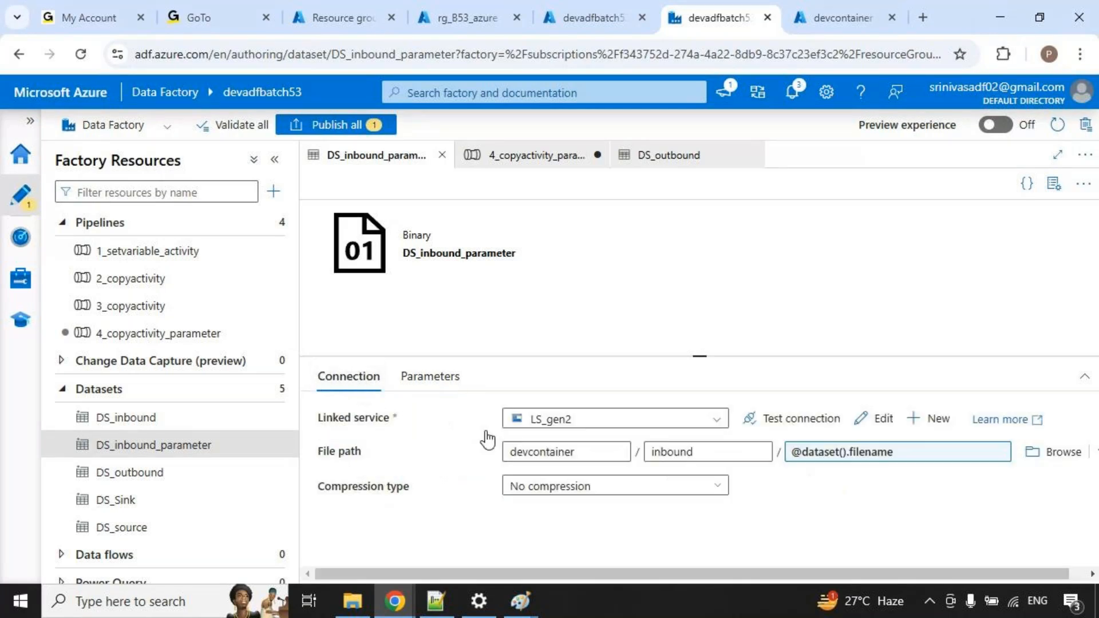
left_click_drag(526, 475, 768, 485)
left_click_drag(790, 471, 907, 470)
Publish the edited 4_copyactivity_parameter pipeline, run it in debug mode and refresh the run status until it finishes.
left_click(549, 156)
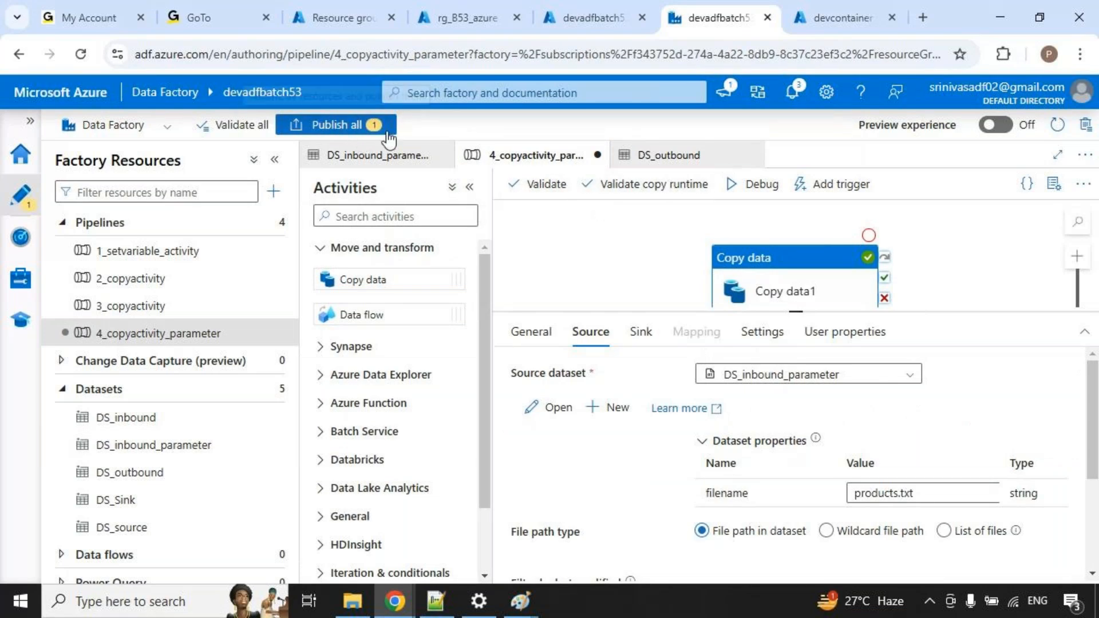
left_click(361, 125)
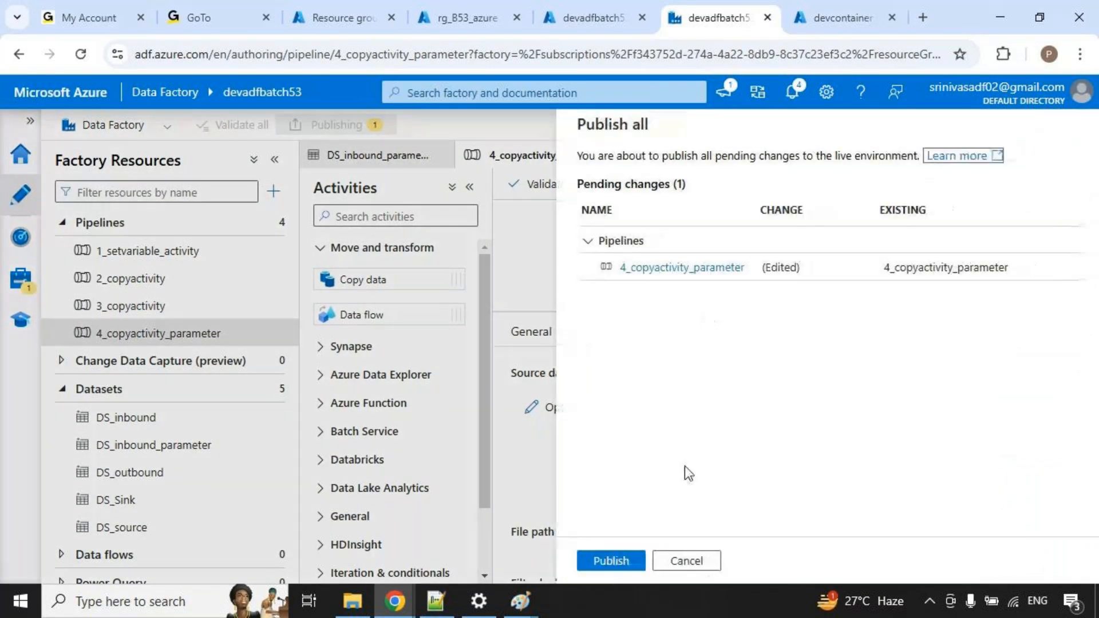
left_click(611, 560)
left_click(750, 184)
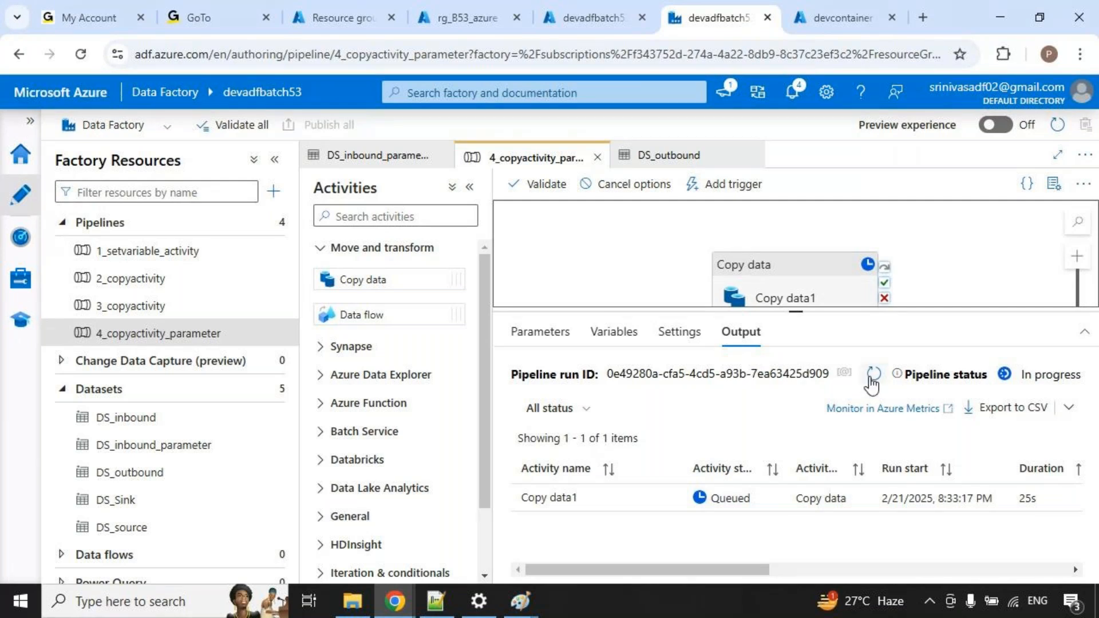
left_click(873, 375)
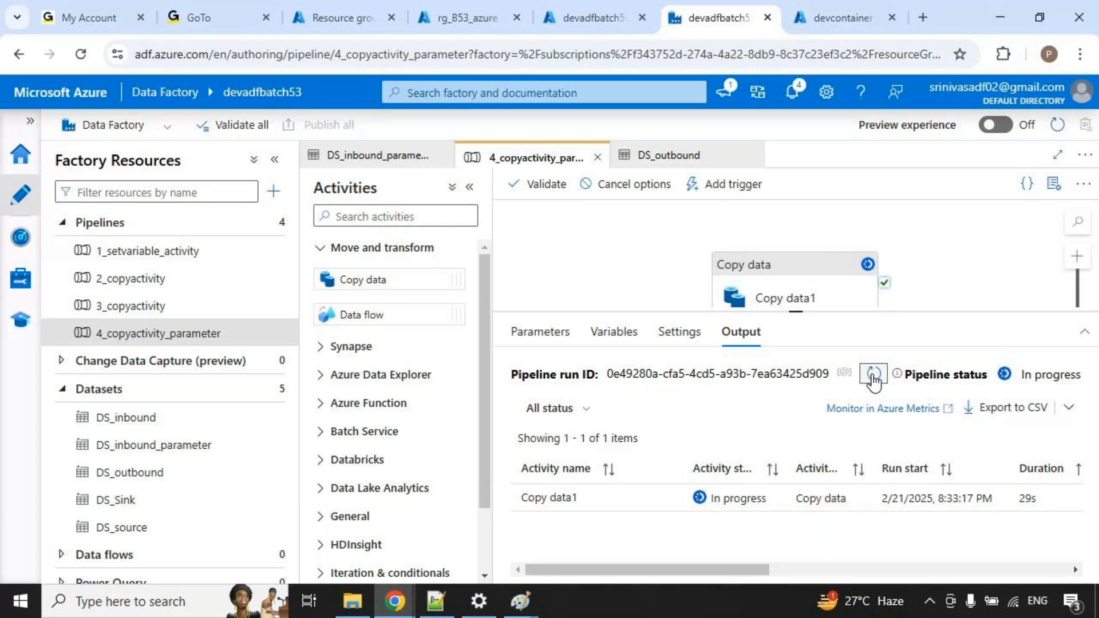
left_click(874, 375)
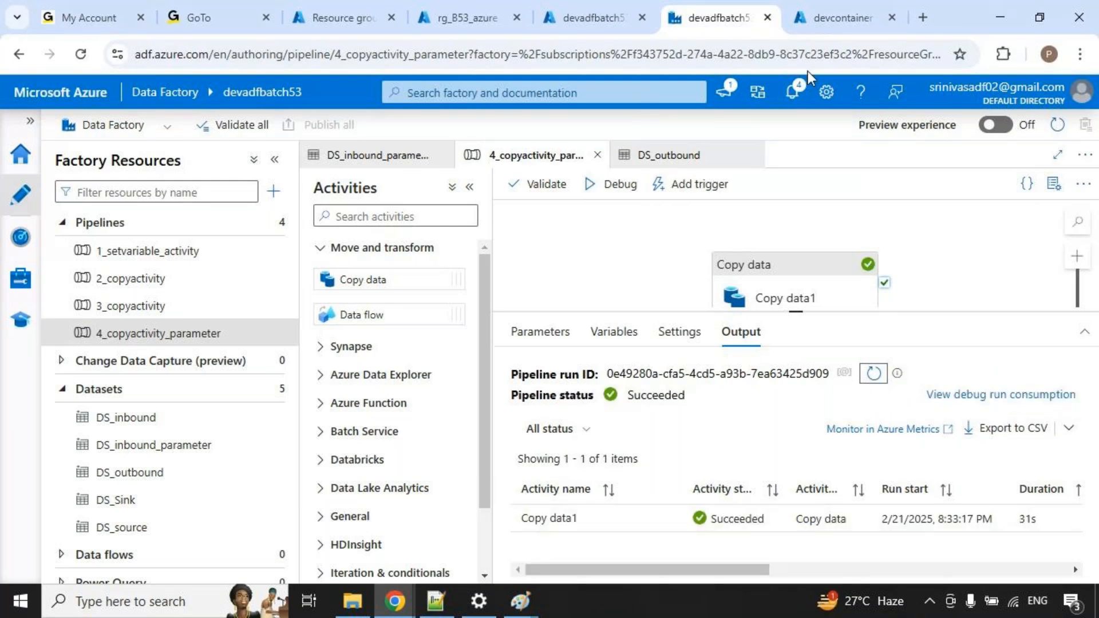
Switch to the devcontainer storage view and open the outbound folder to check for the copied products.txt file.
left_click(832, 33)
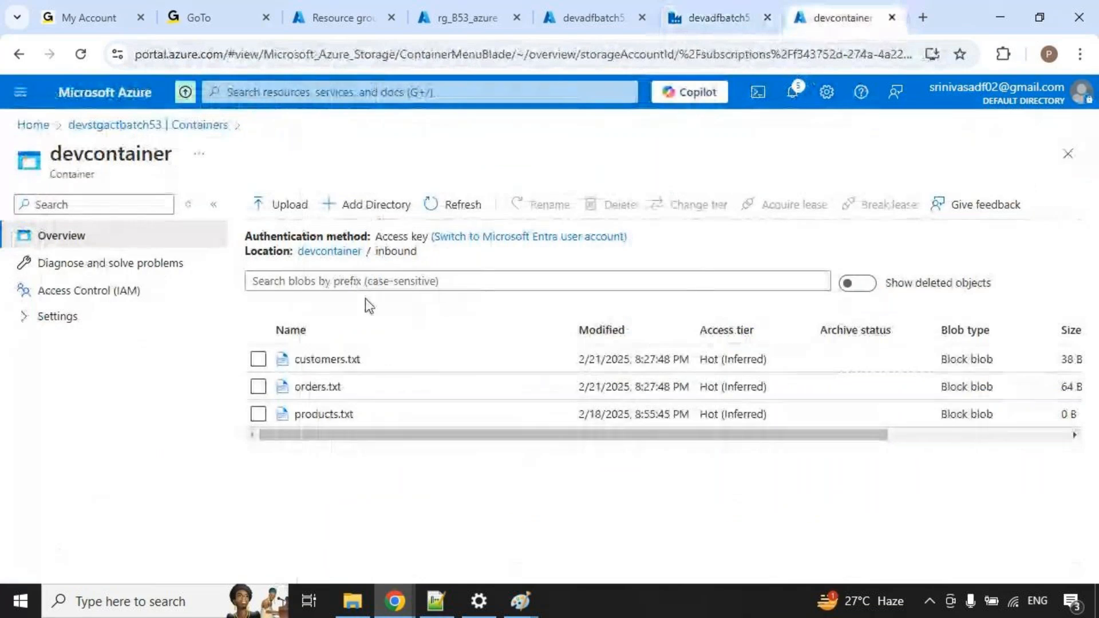
left_click(332, 252)
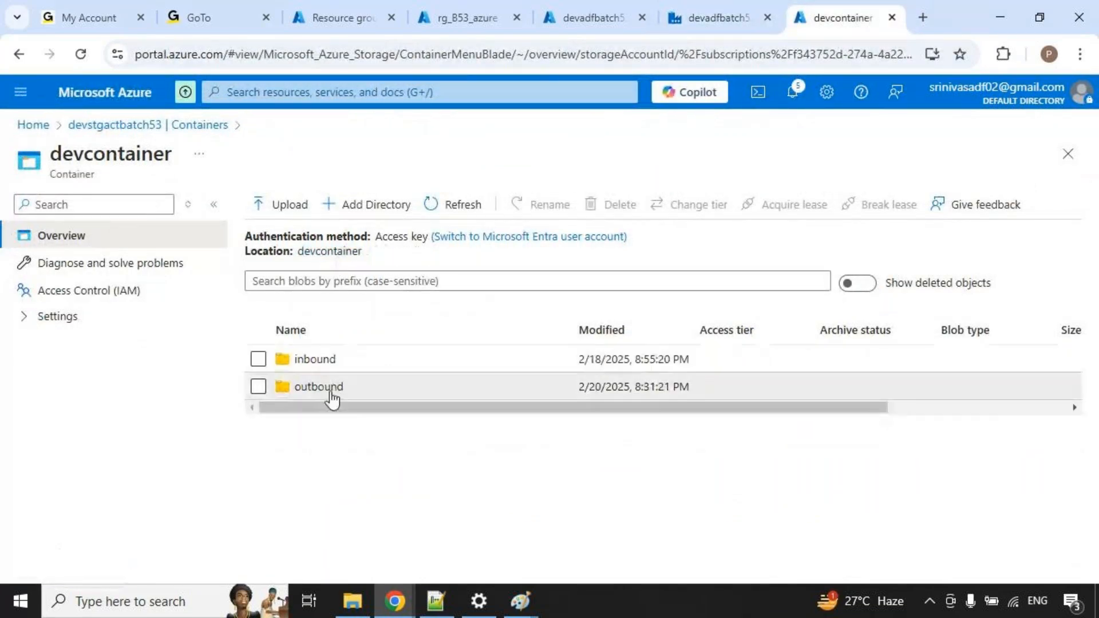
left_click(326, 387)
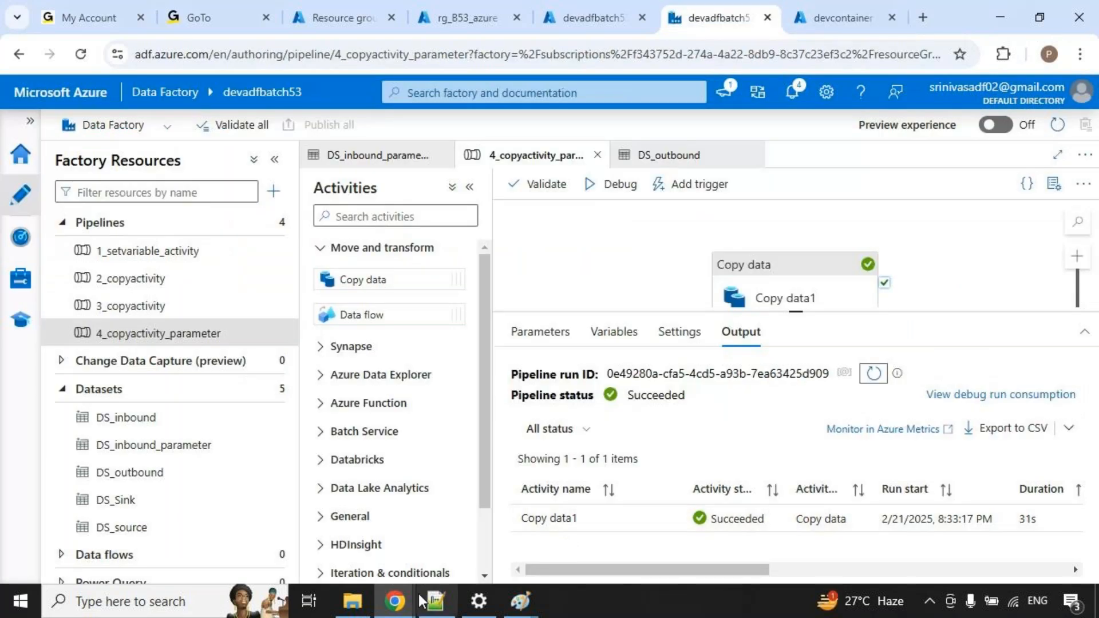
Return to 4_copyactivity_parameter, enlarge the canvas area and review the filename value in the Copy data1 source's dataset properties.
left_click(395, 515)
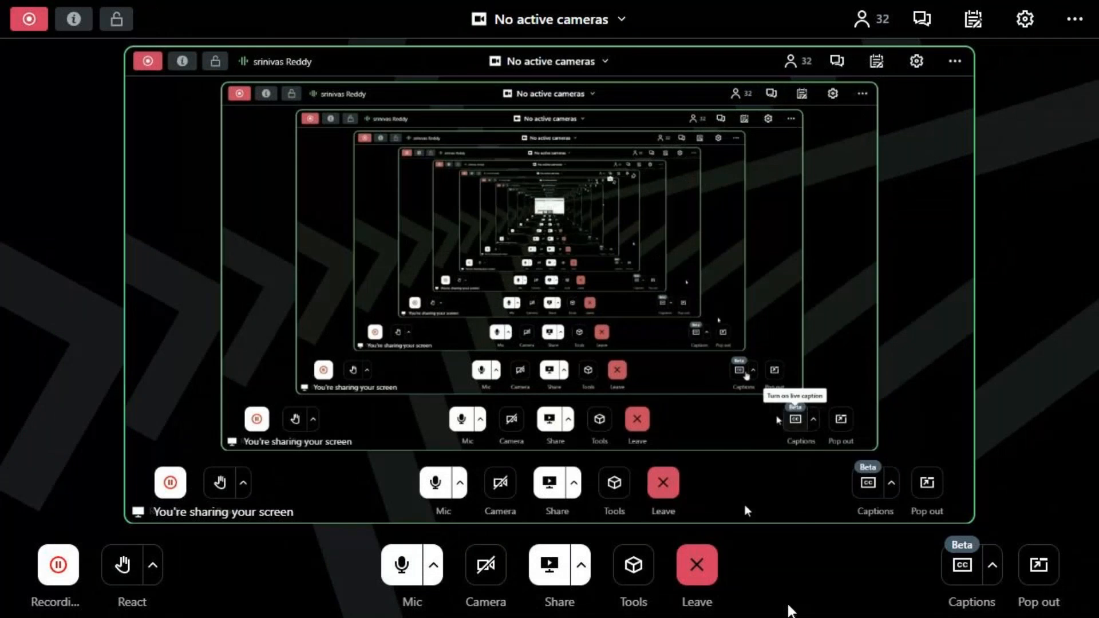
key("alt+Tab")
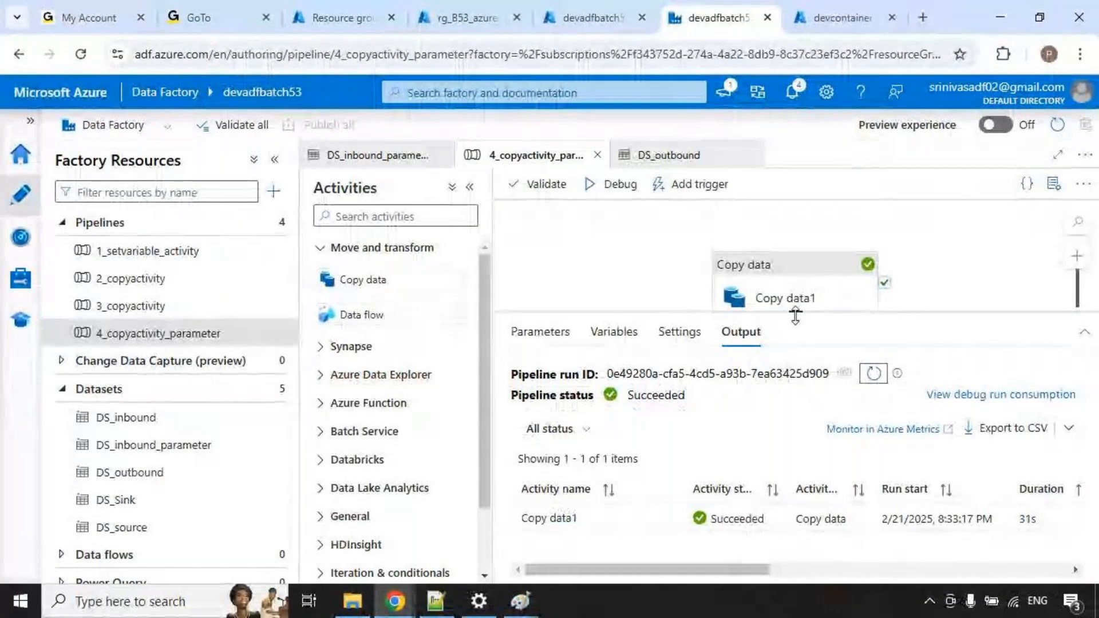
left_click_drag(795, 315, 796, 391)
left_click(731, 285)
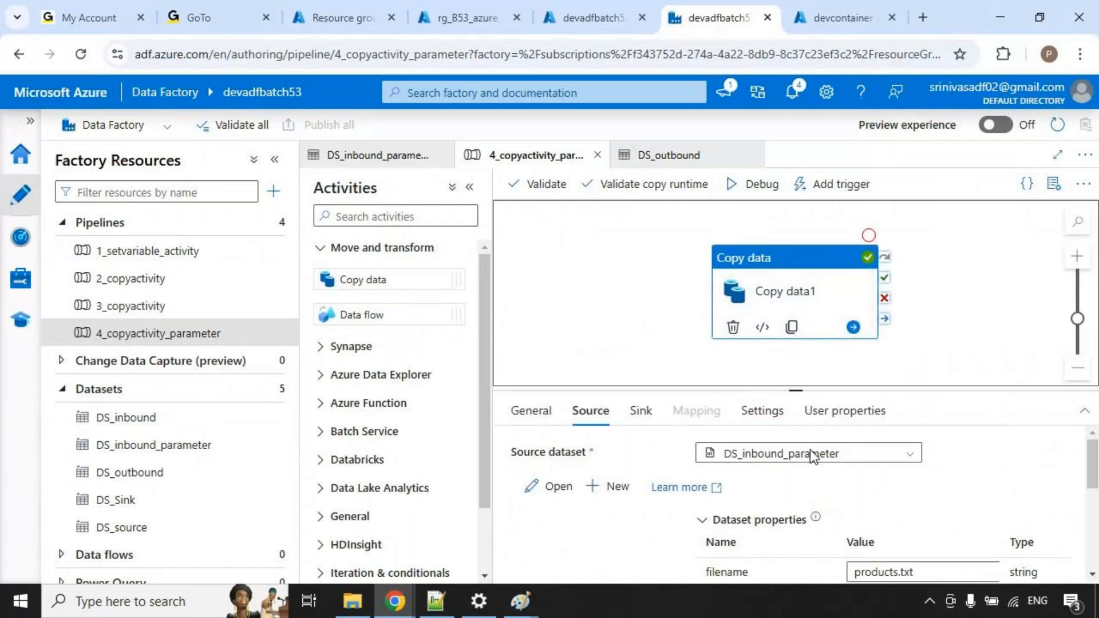
scroll(891, 533, "down", 3)
mouse_move(842, 477)
left_mouse_down()
mouse_move(916, 504)
mouse_move(943, 483)
left_mouse_up()
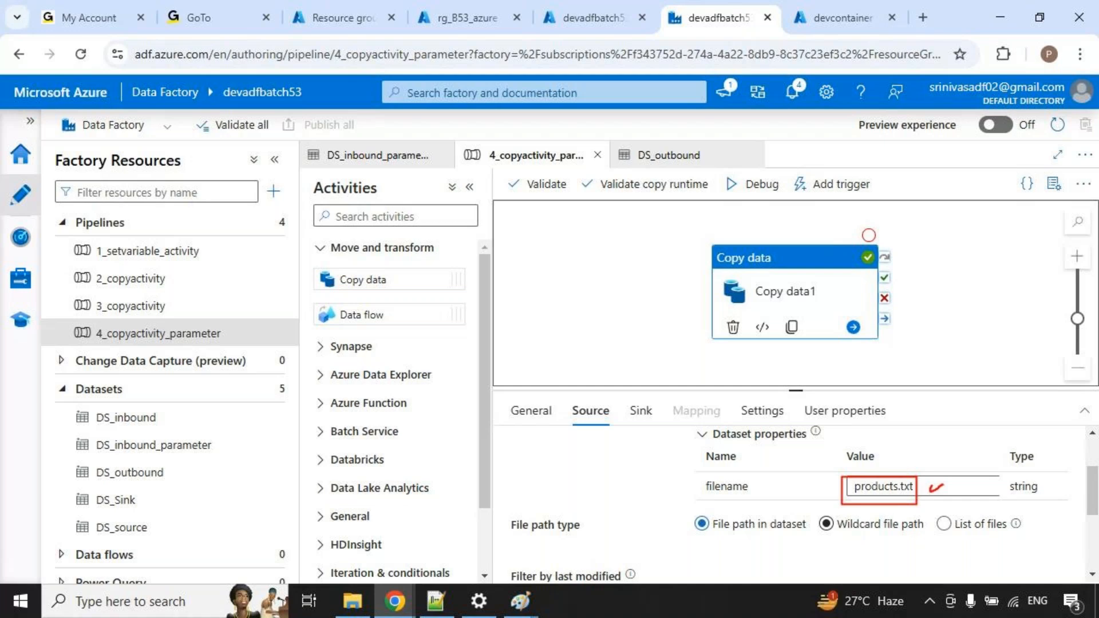
mouse_move(542, 270)
left_mouse_down()
mouse_move(603, 311)
mouse_move(642, 288)
mouse_move(716, 286)
left_mouse_up()
mouse_move(542, 288)
left_mouse_down()
mouse_move(557, 300)
mouse_move(599, 266)
left_mouse_up()
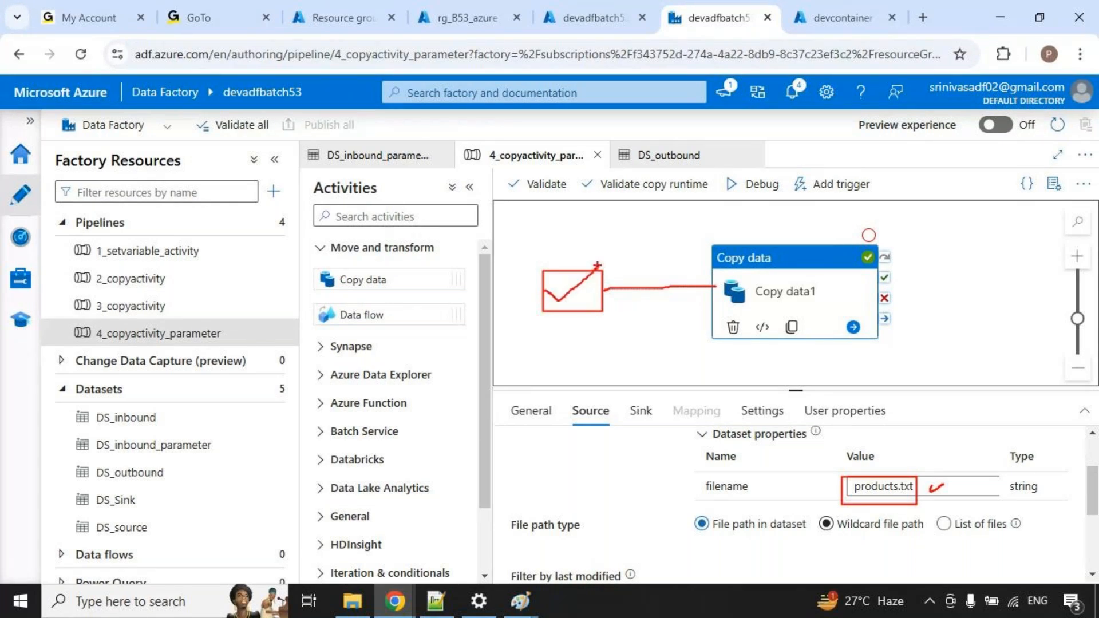
mouse_move(544, 353)
left_mouse_down()
mouse_move(572, 304)
mouse_move(583, 319)
mouse_move(611, 288)
left_mouse_up()
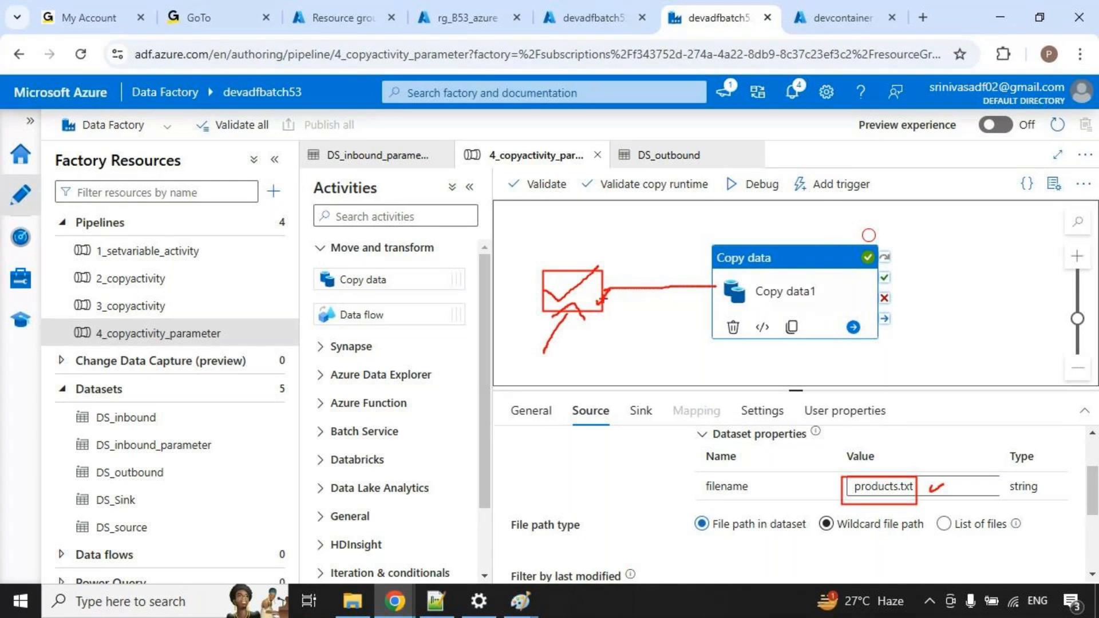
left_click_drag(595, 292, 623, 271)
left_click(708, 372)
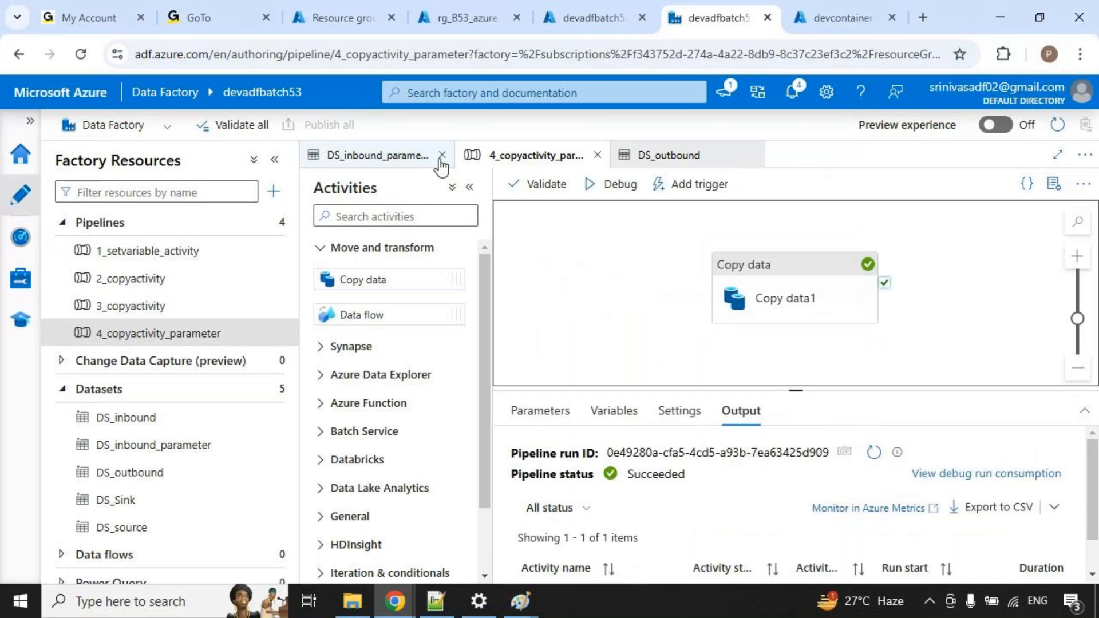
Close the open DS_inbound_parameter, 4_copyactivity_parameter and DS_outbound editors.
left_click(441, 156)
left_click(441, 155)
left_click(441, 155)
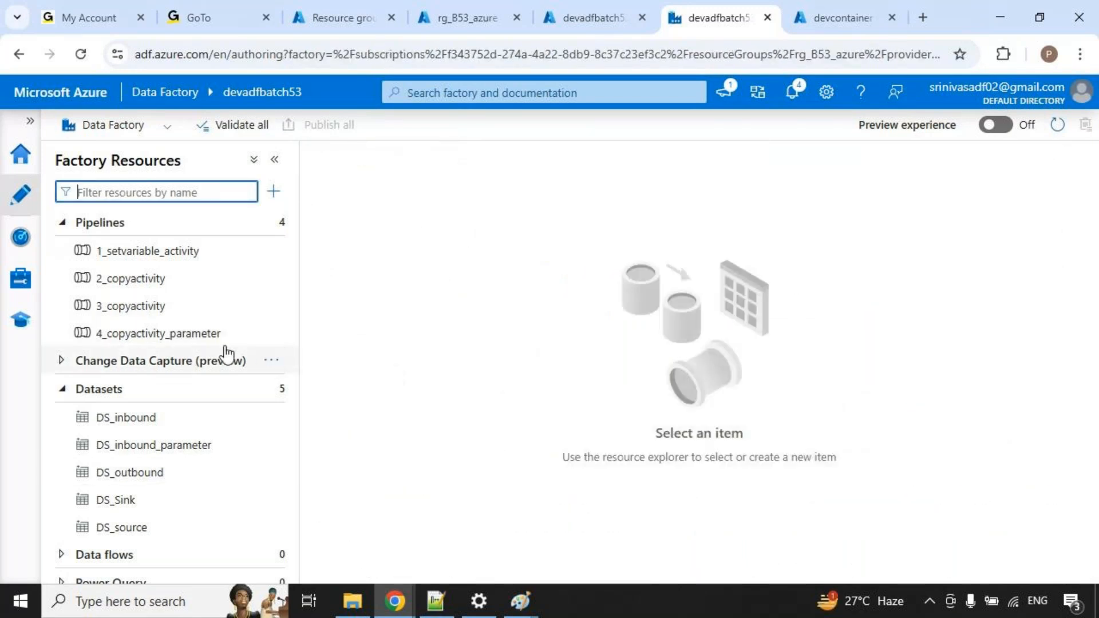
Create a new pipeline named 5_copyactivity_dataset_parameter.
left_click(269, 223)
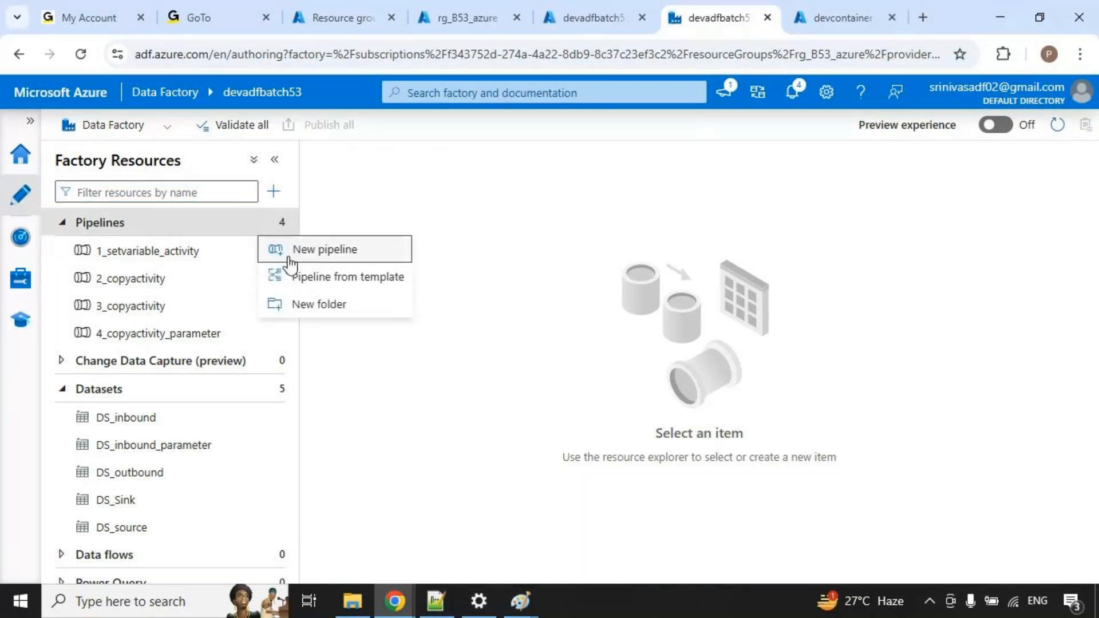
left_click(350, 256)
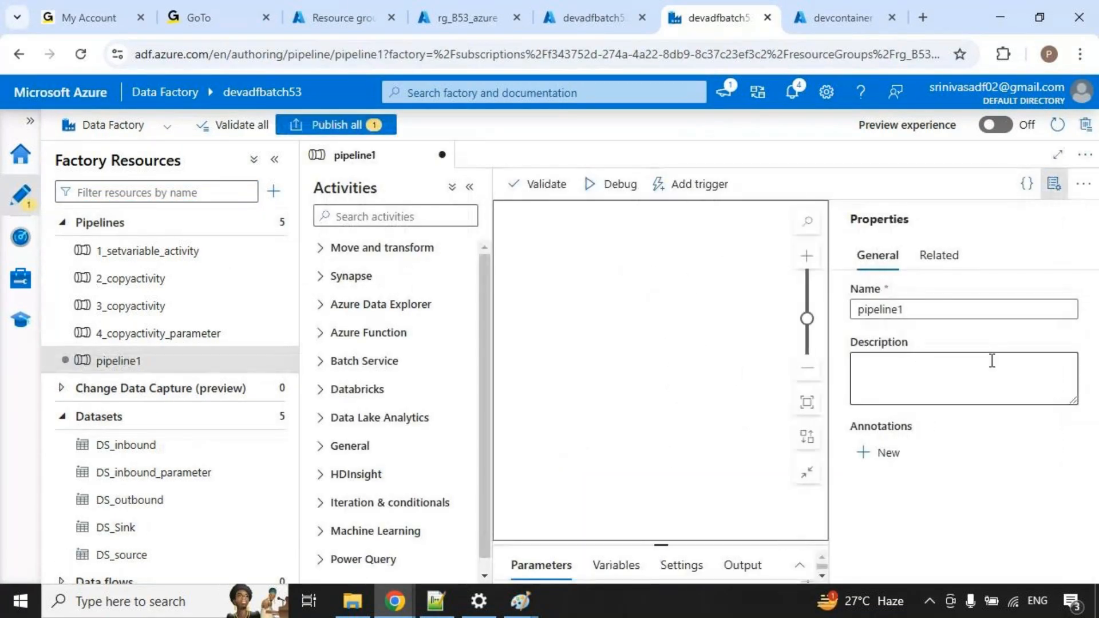
left_click(880, 309)
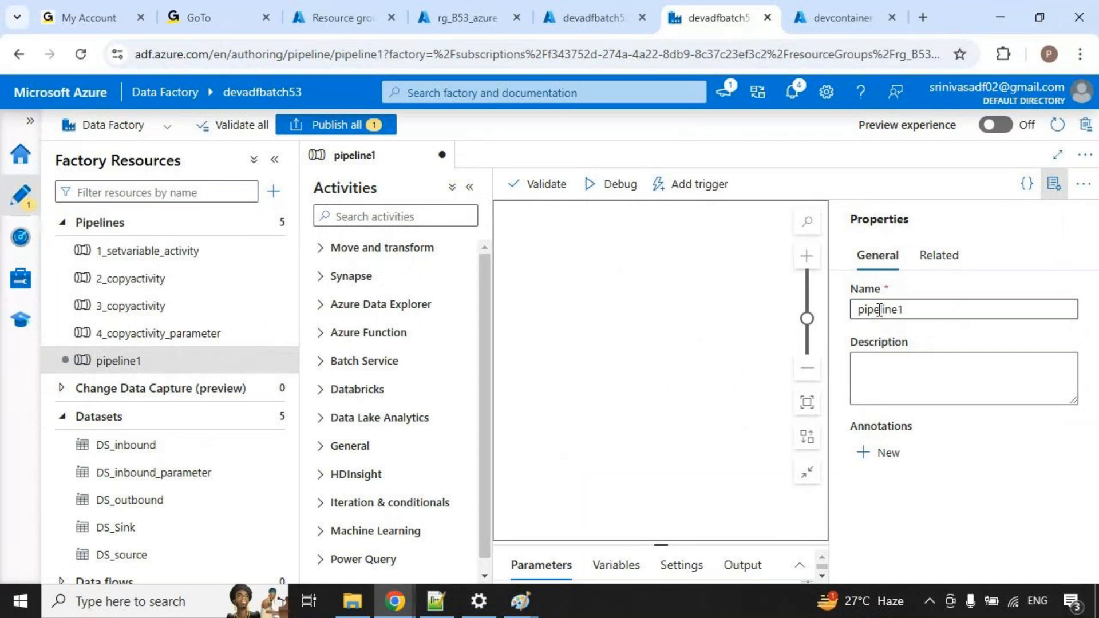
key("ctrl+a")
type("5_co")
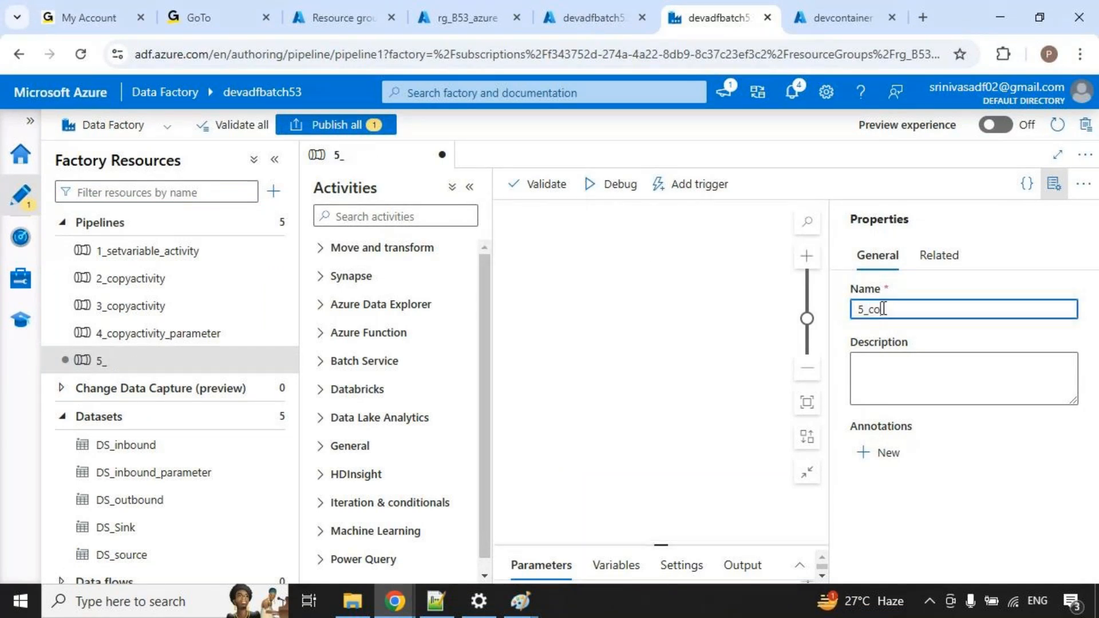
type("pyactivity_dataset_parameter")
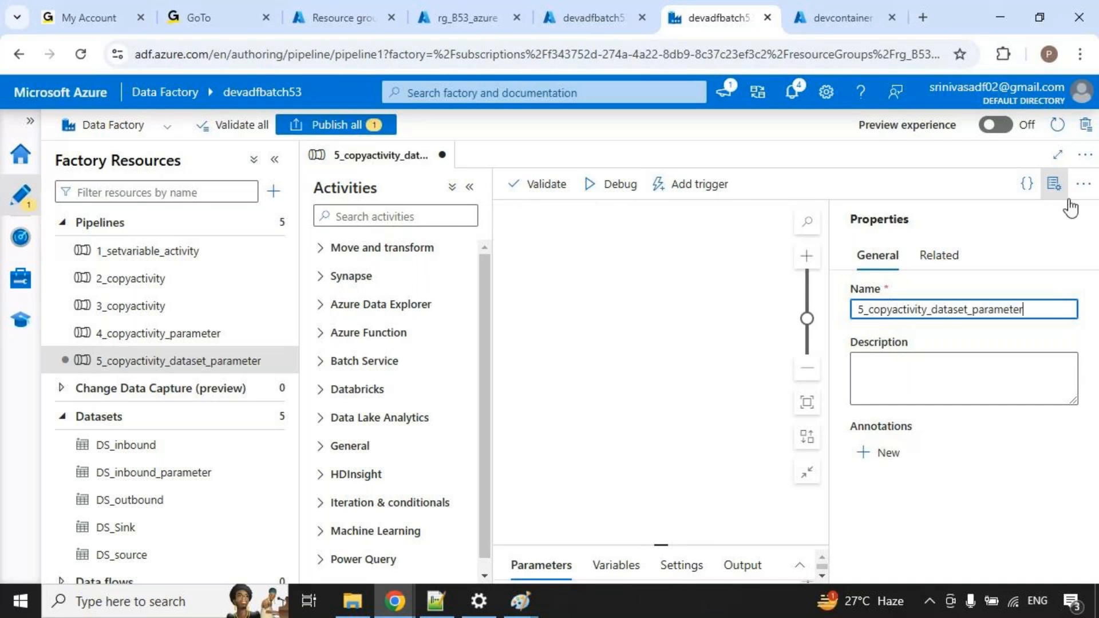
left_click(1054, 184)
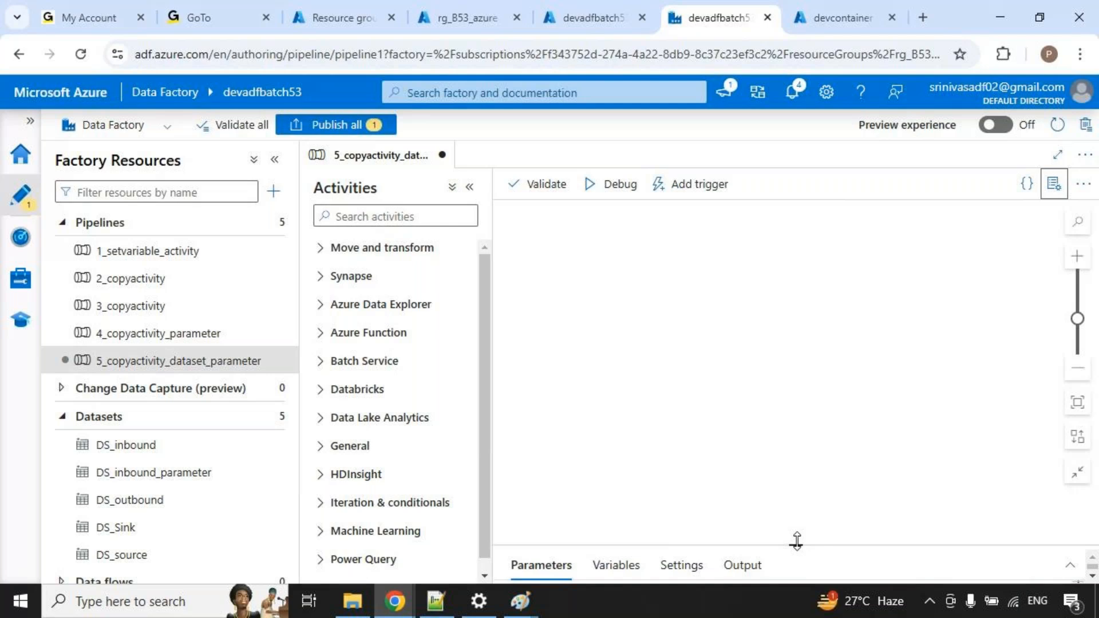
Add a String pipeline variable named srcfilename, without a default value.
left_click_drag(796, 543, 815, 373)
left_click(641, 401)
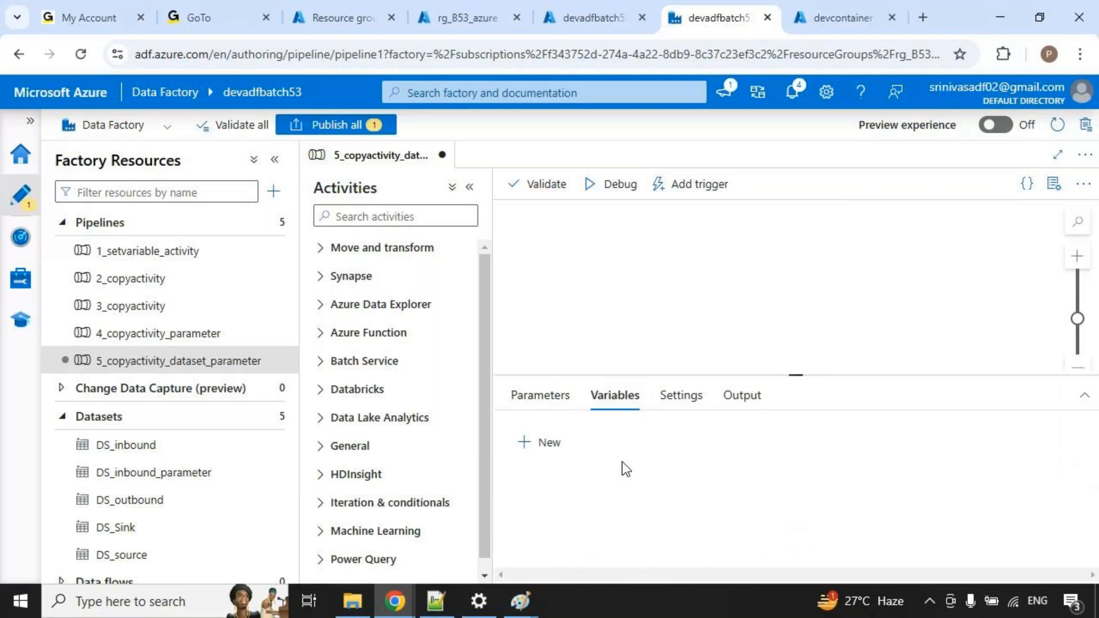
left_click(547, 444)
left_click(614, 499)
type("s")
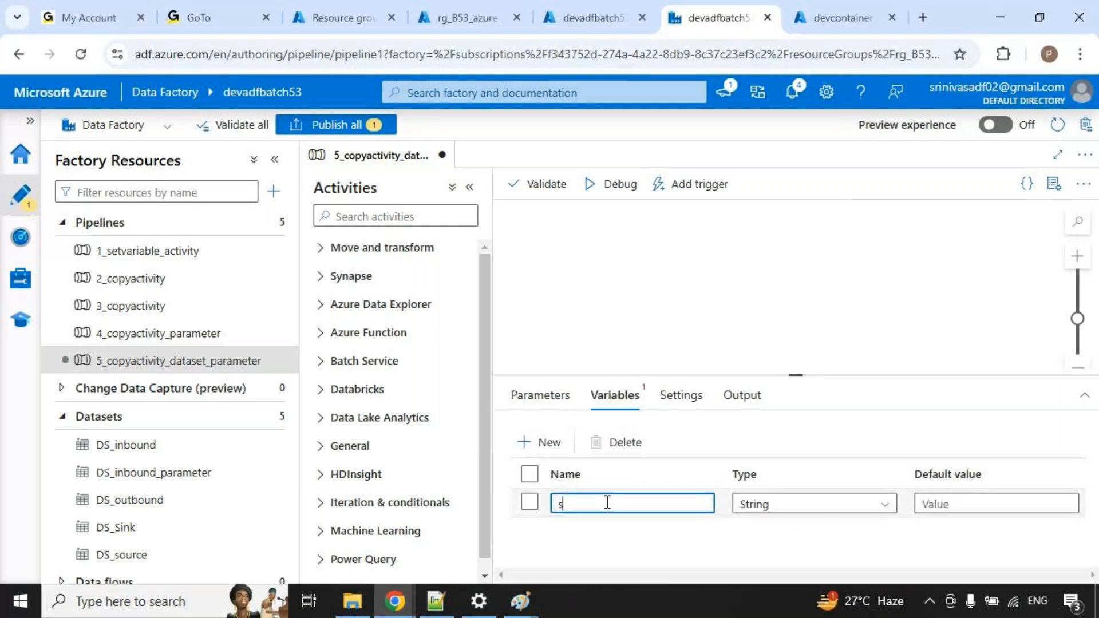
type("rcfilename")
Add a Set variable activity to the pipeline canvas and name it getFileName.
left_click(348, 446)
scroll(462, 388, "down", 5)
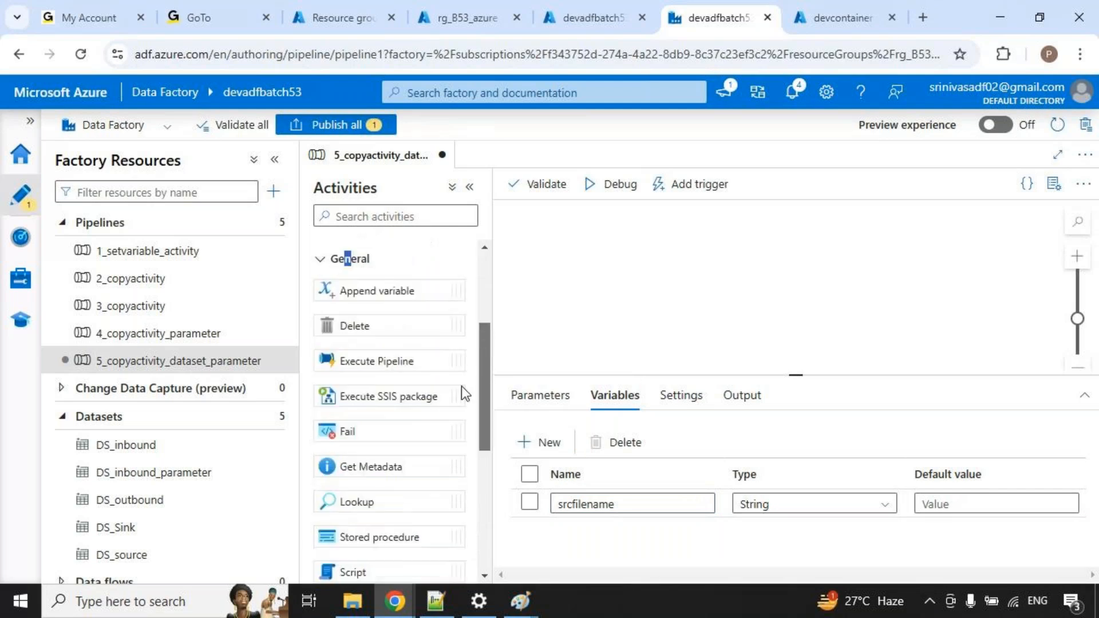
left_click_drag(373, 511, 643, 297)
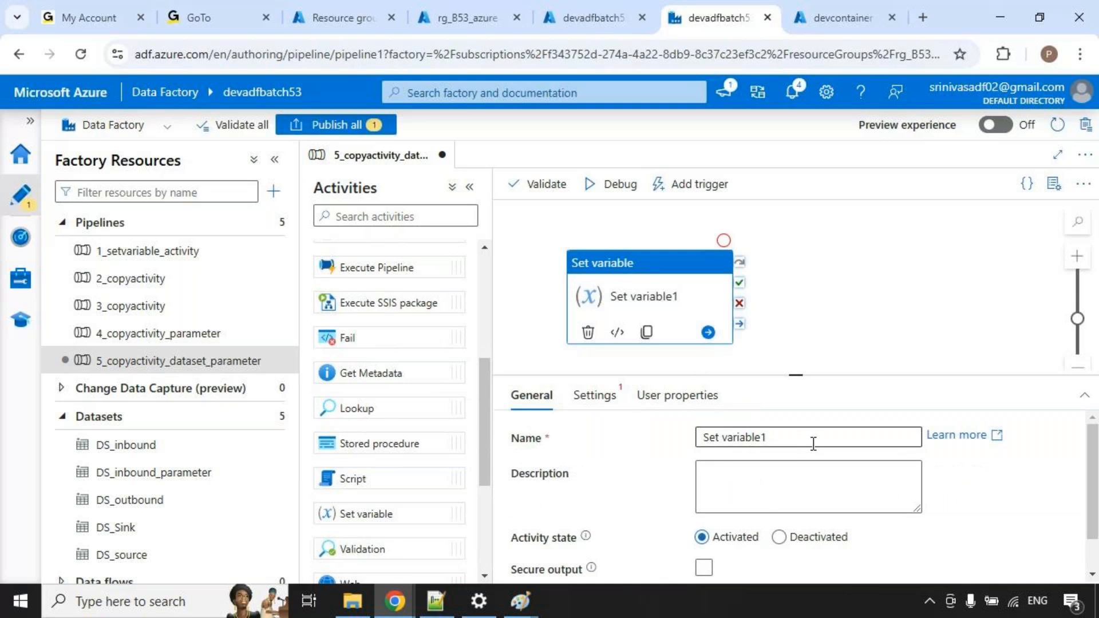
left_click_drag(812, 440, 708, 455)
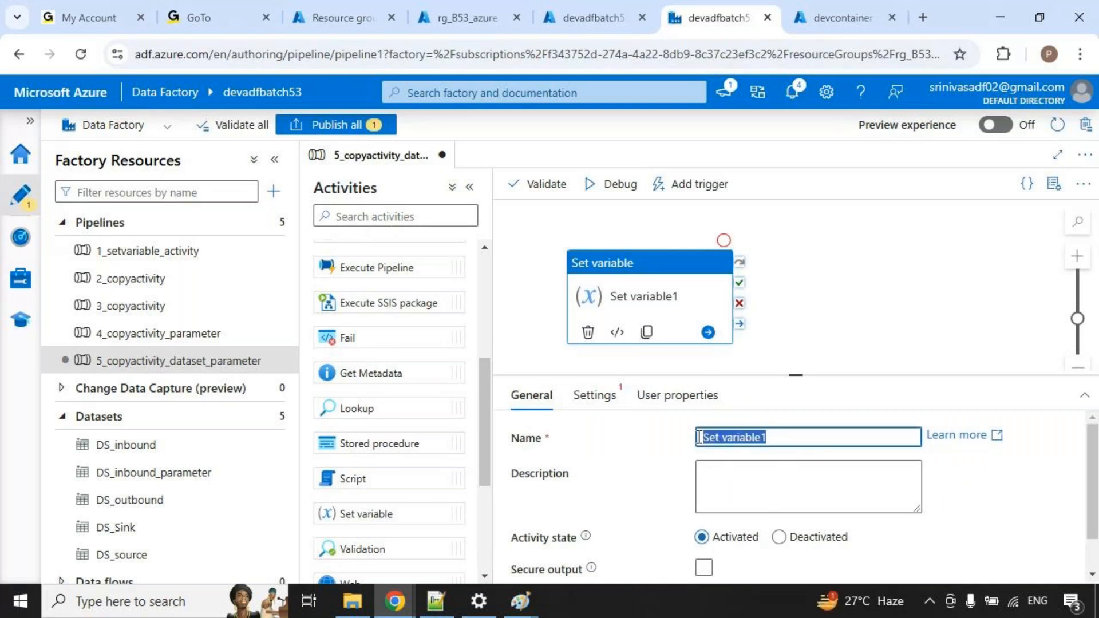
type("getFile")
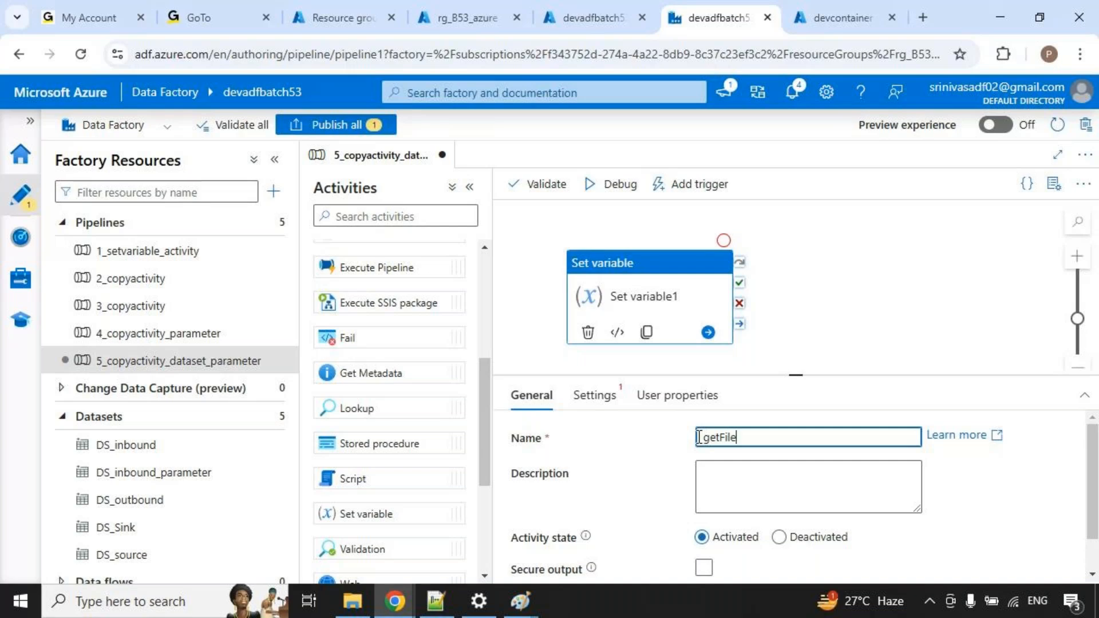
type("Name")
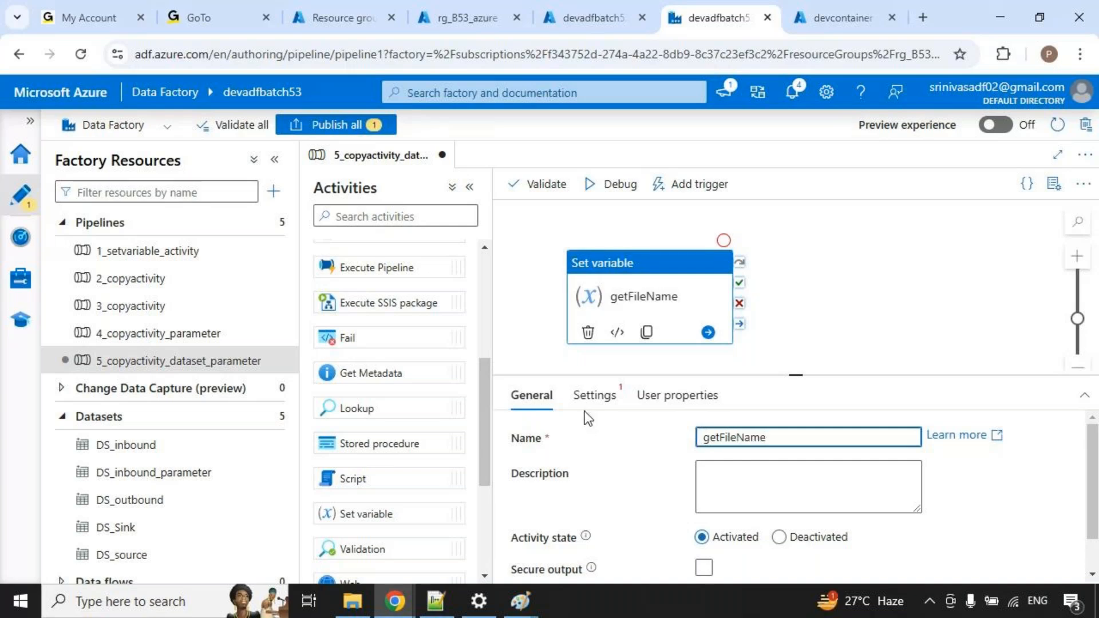
Configure the getFileName activity to set the pipeline variable srcfilename to customers.txt.
left_click(593, 396)
left_click(797, 473)
left_click(745, 504)
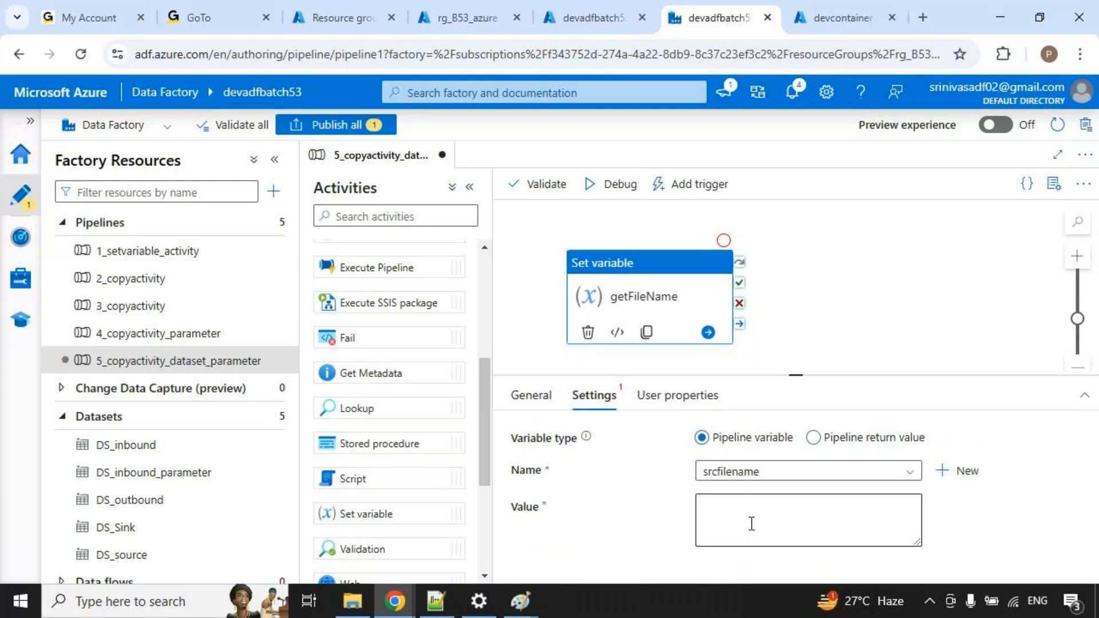
left_click(755, 515)
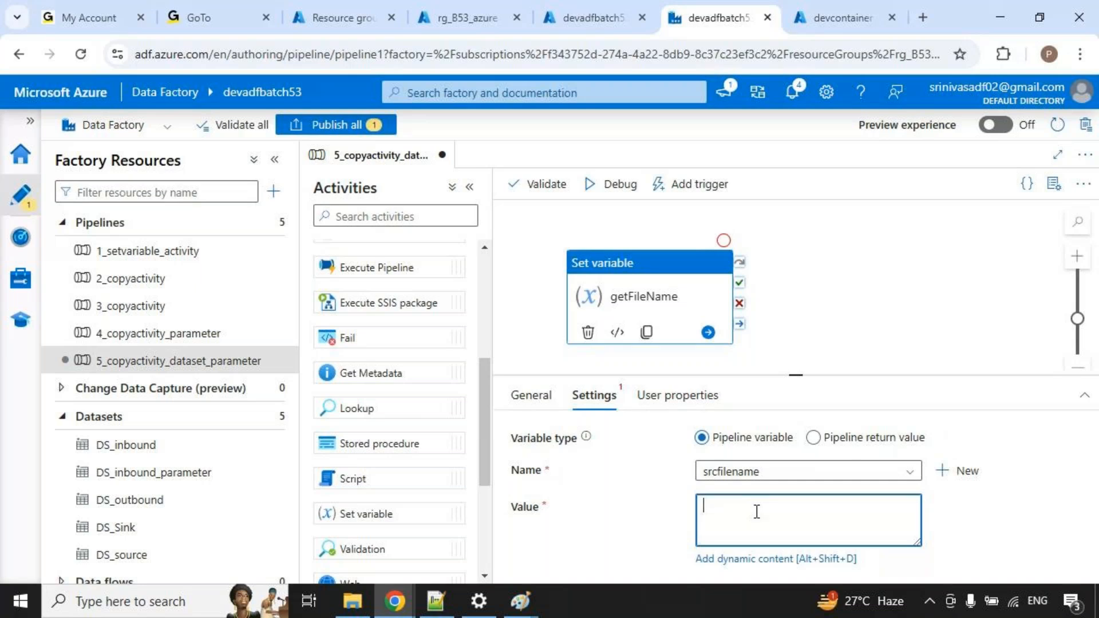
type("customers.txt")
Switch to the devcontainer storage page and delete orders.txt and products.txt from the outbound directory.
left_click(837, 23)
left_click(259, 359)
left_click(258, 387)
left_click(605, 215)
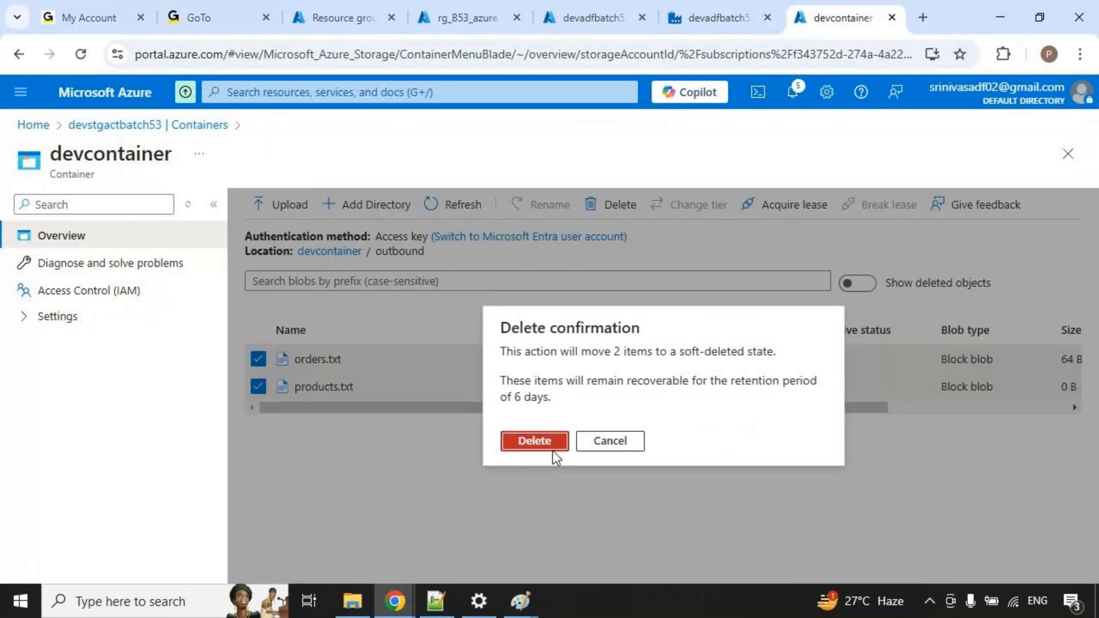
left_click(532, 443)
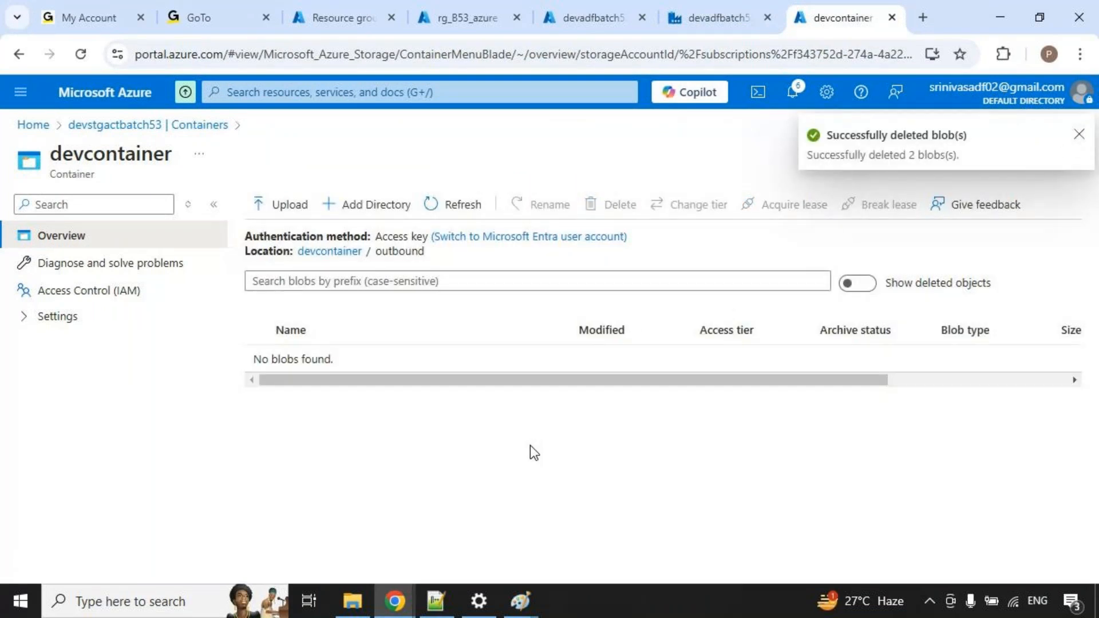
Return to the data factory, debug the pipeline, and inspect the output of the getFileName activity.
left_click(717, 24)
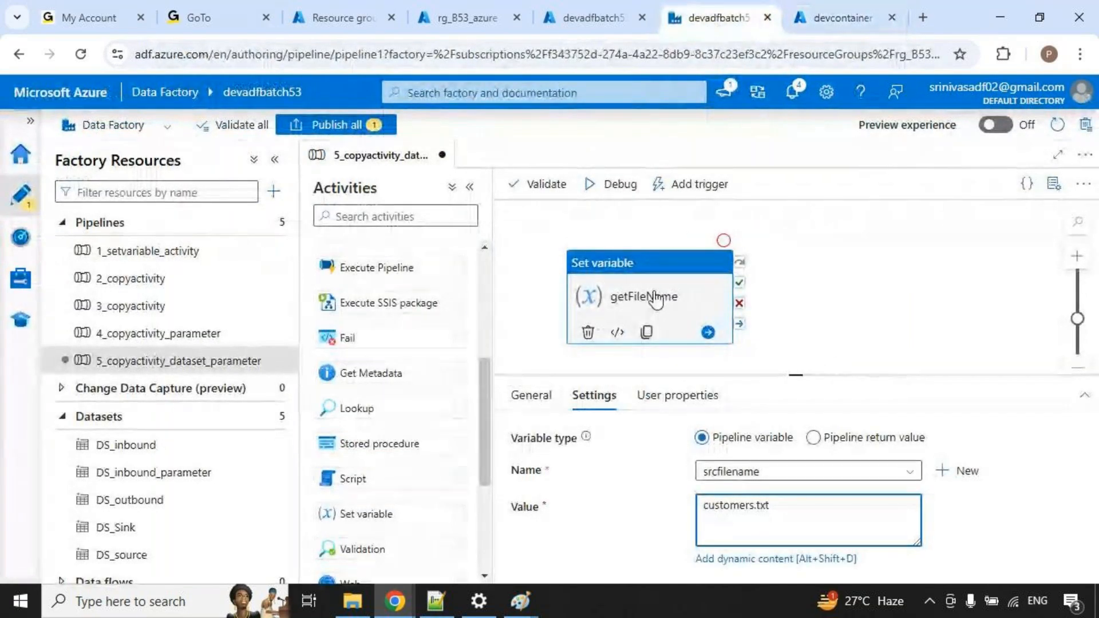
left_click(843, 317)
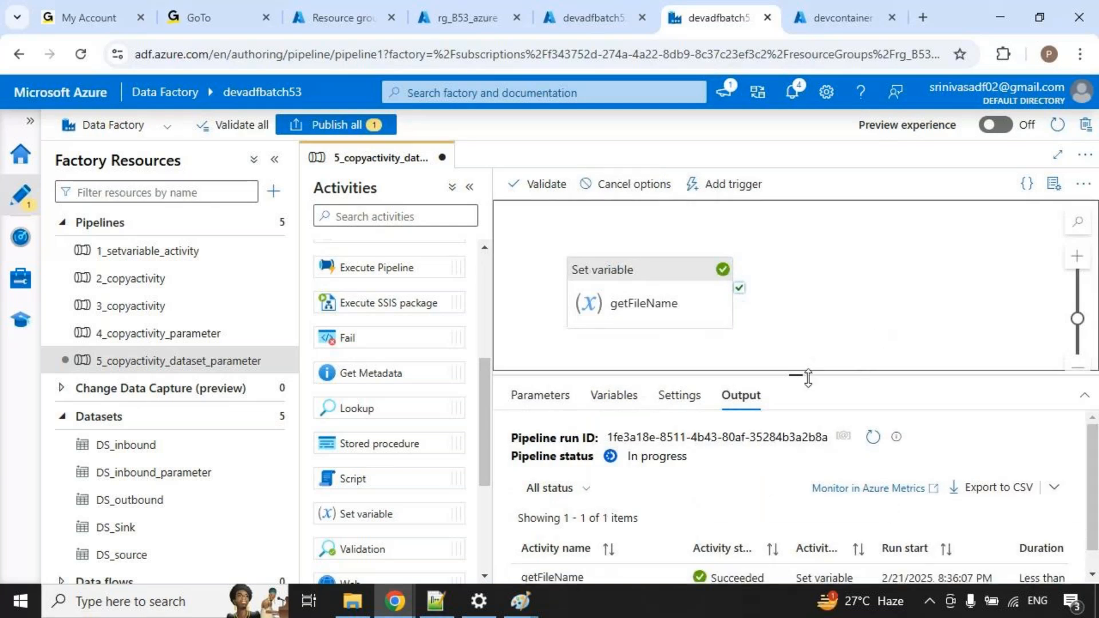
left_click_drag(807, 375, 805, 323)
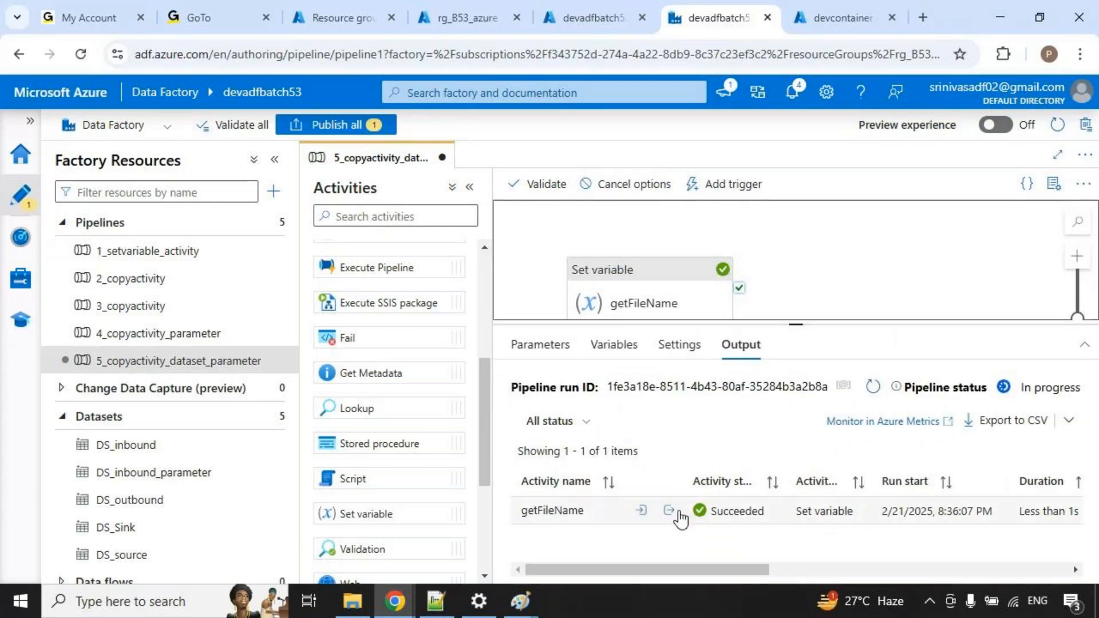
left_click(691, 509)
double_click(587, 348)
double_click(578, 364)
left_click(609, 385)
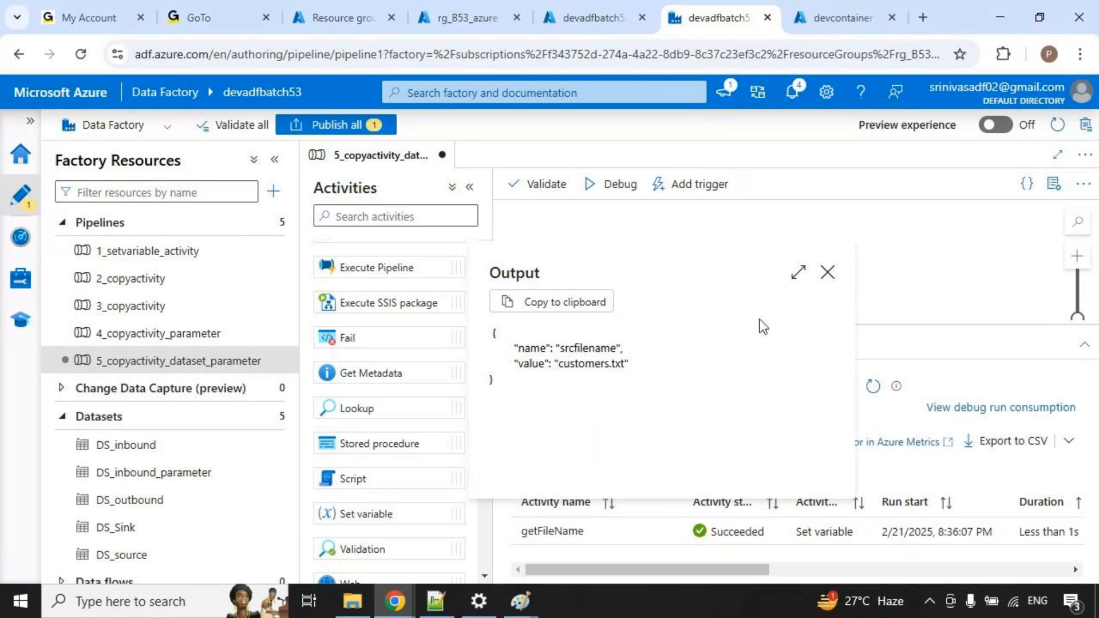
left_click(828, 272)
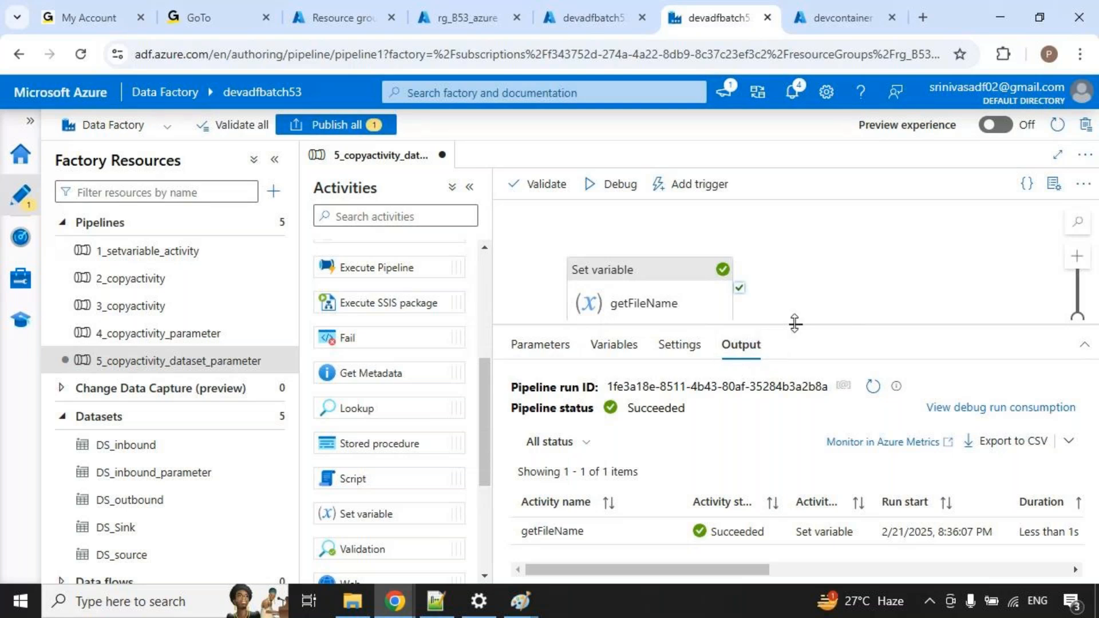
Add a Copy data activity beside getFileName and connect it to getFileName's success output.
left_click_drag(795, 324, 781, 400)
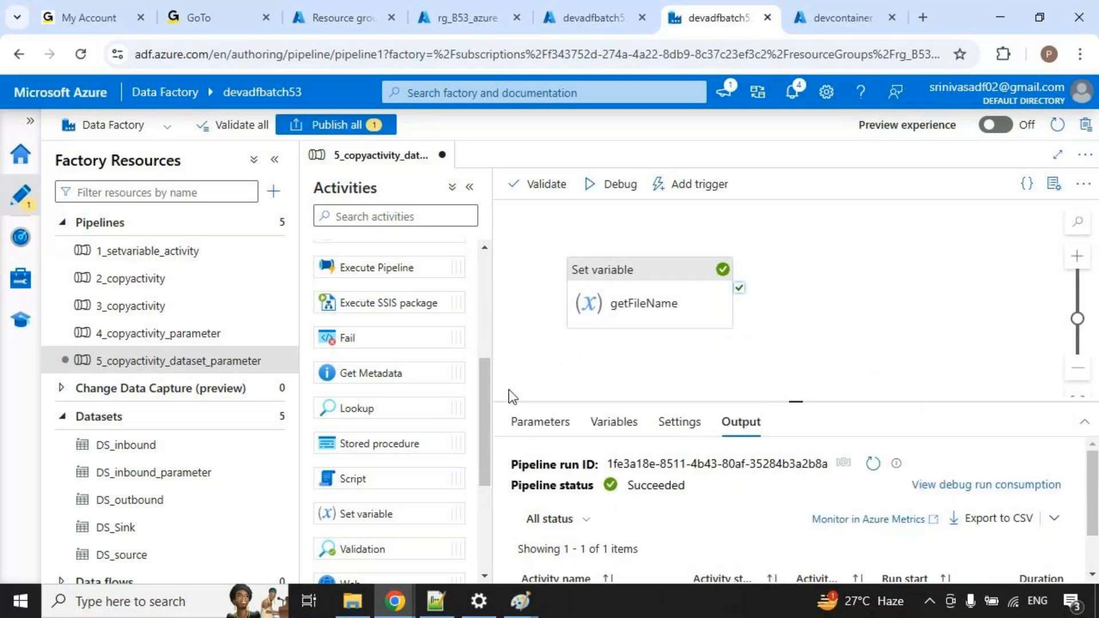
left_click_drag(480, 404, 482, 279)
left_click(404, 251)
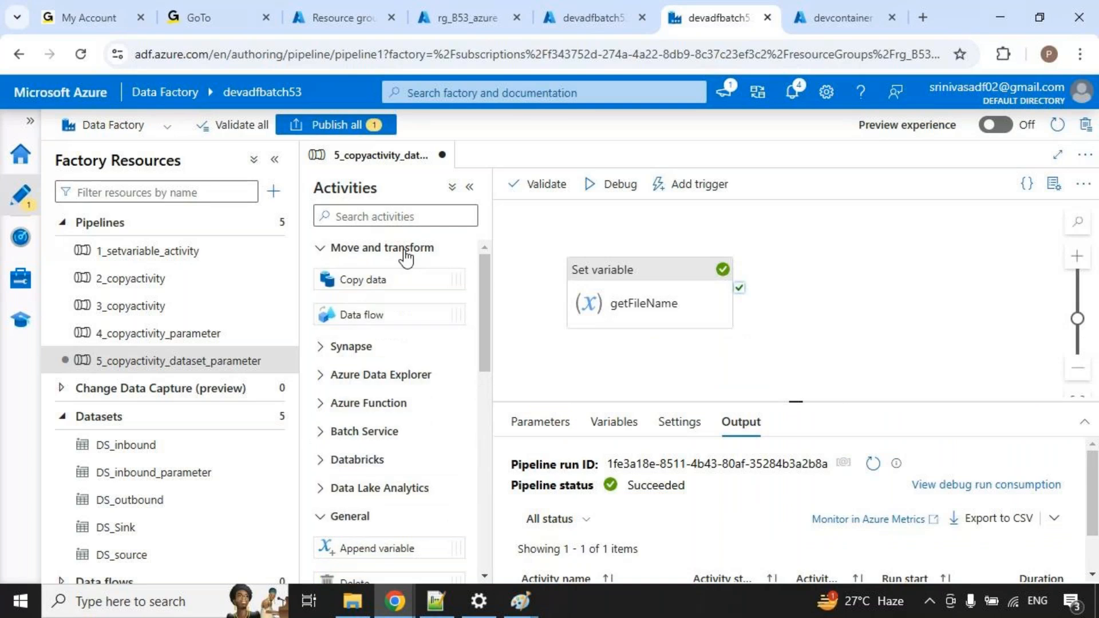
left_click_drag(385, 280, 889, 297)
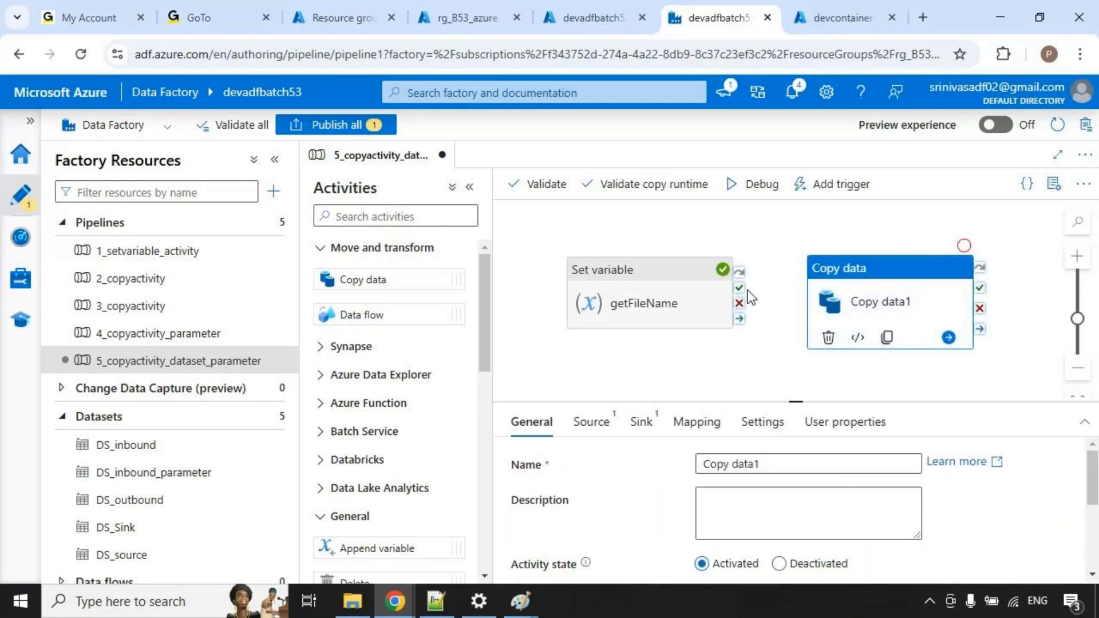
left_click_drag(744, 291, 847, 303)
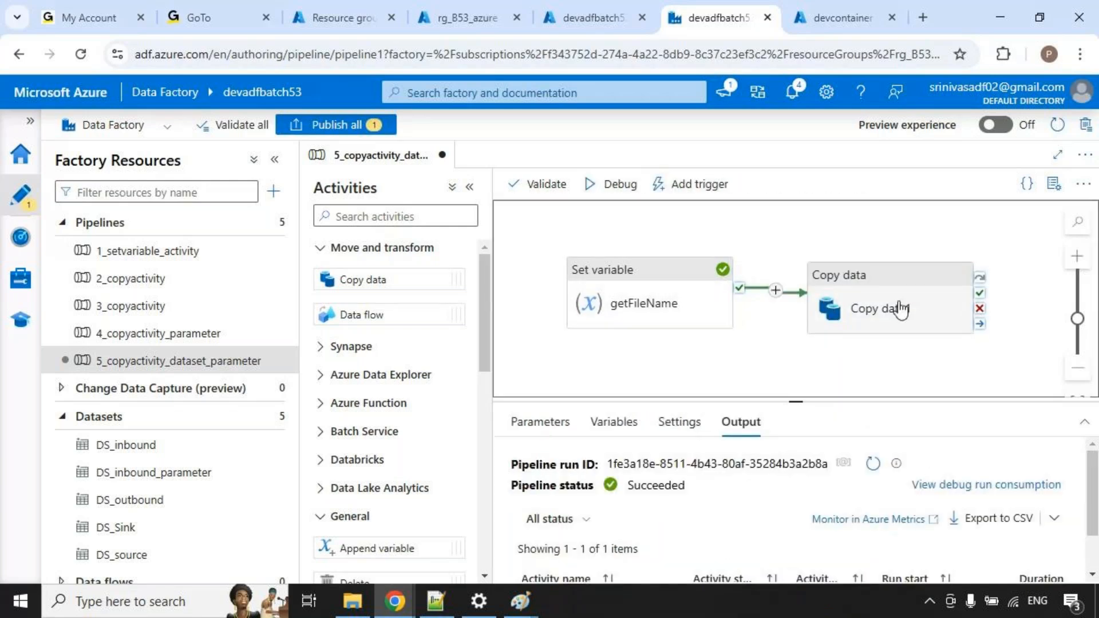
Set the Copy data activity's sink dataset to DS_outbound.
left_click(865, 301)
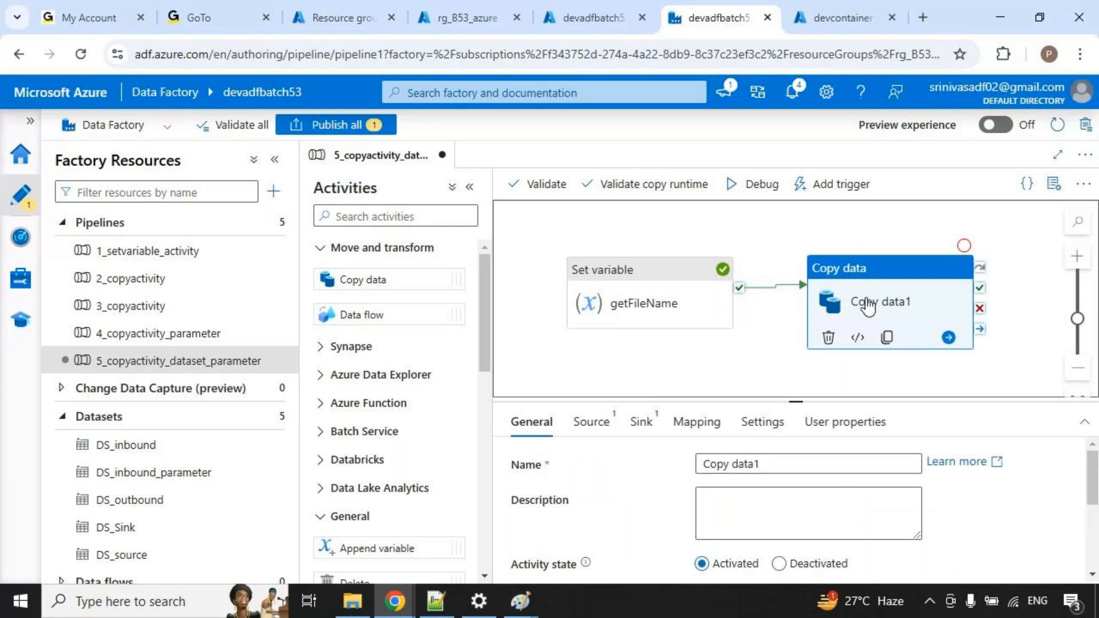
left_click(599, 434)
left_click(642, 428)
left_click(801, 465)
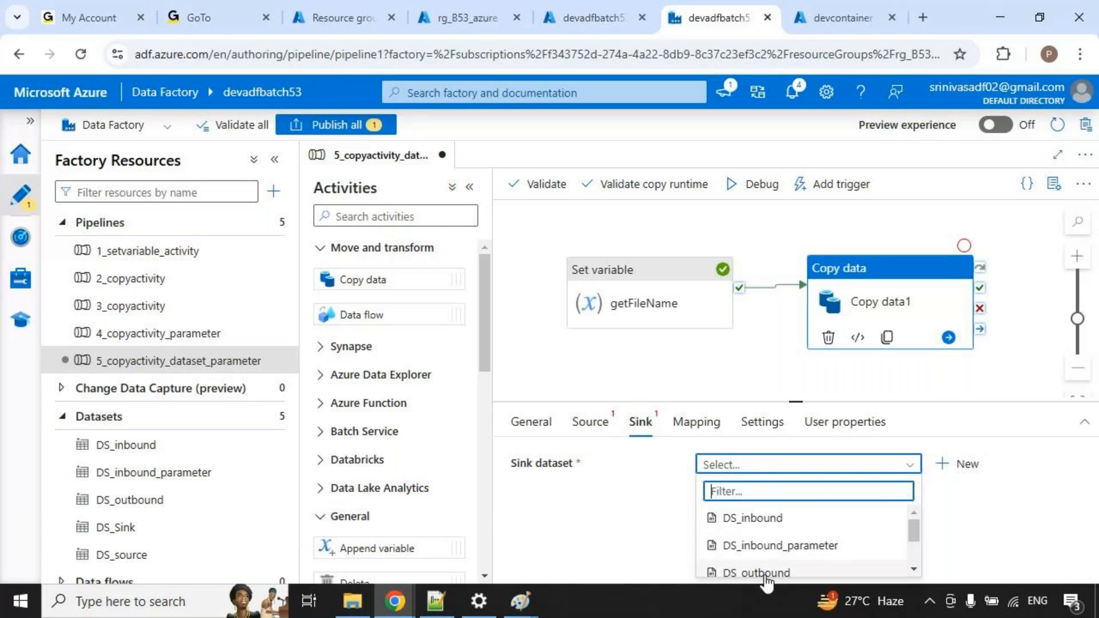
left_click(802, 572)
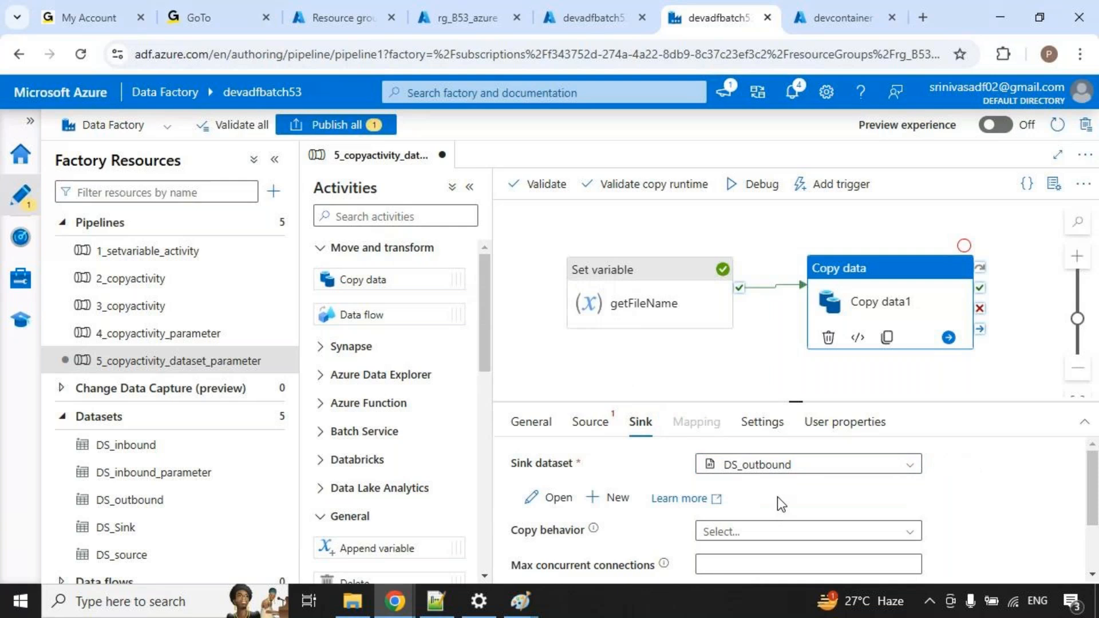
Choose DS_inbound_parameter as the Copy data activity's source dataset.
left_click(582, 438)
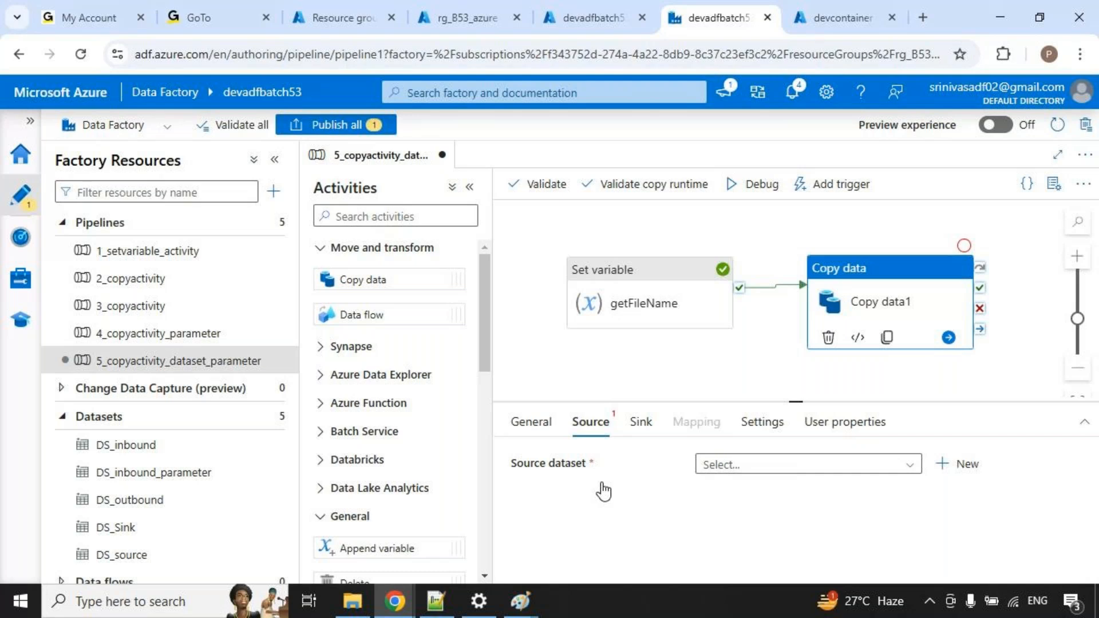
left_click(821, 475)
left_click(790, 543)
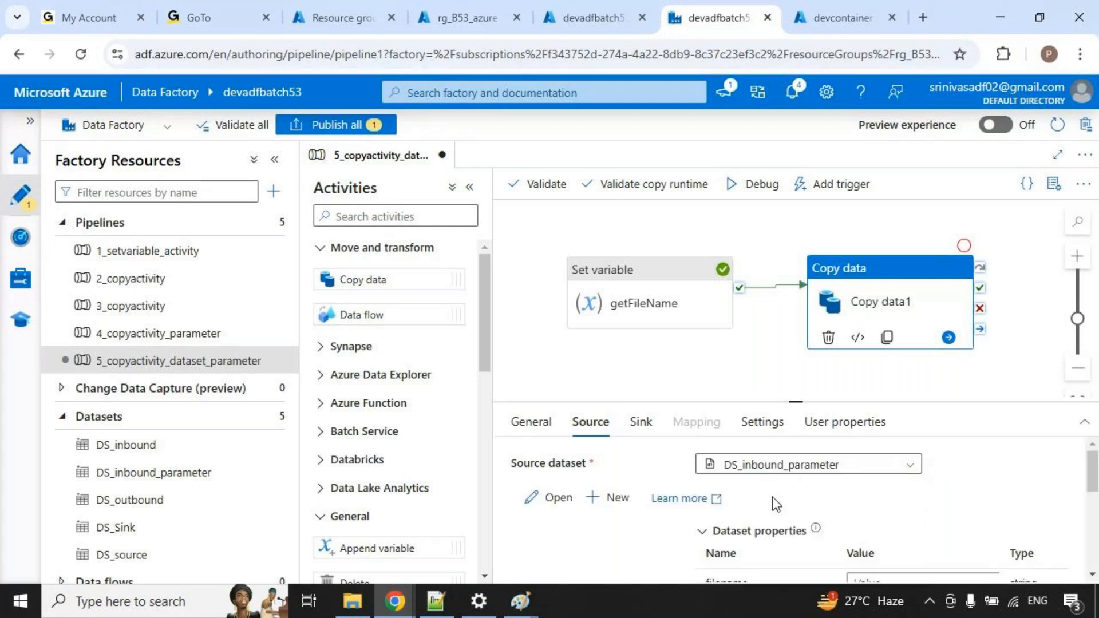
left_click_drag(798, 401, 795, 324)
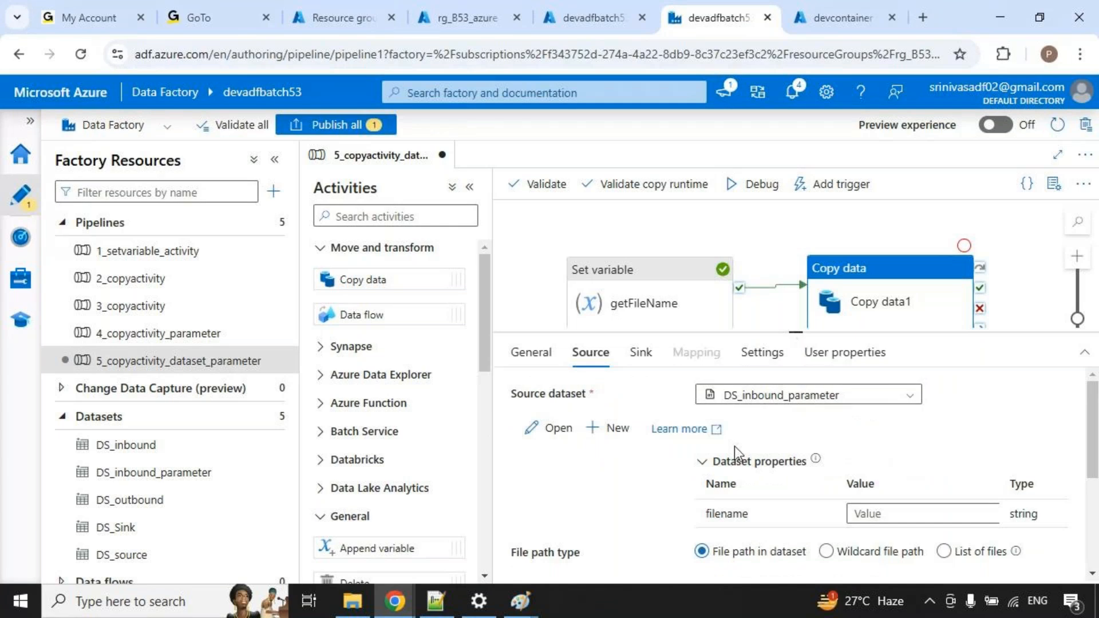
Open the DS_inbound_parameter dataset for review, close it, and display the Copy data activity's sink settings.
left_click(560, 434)
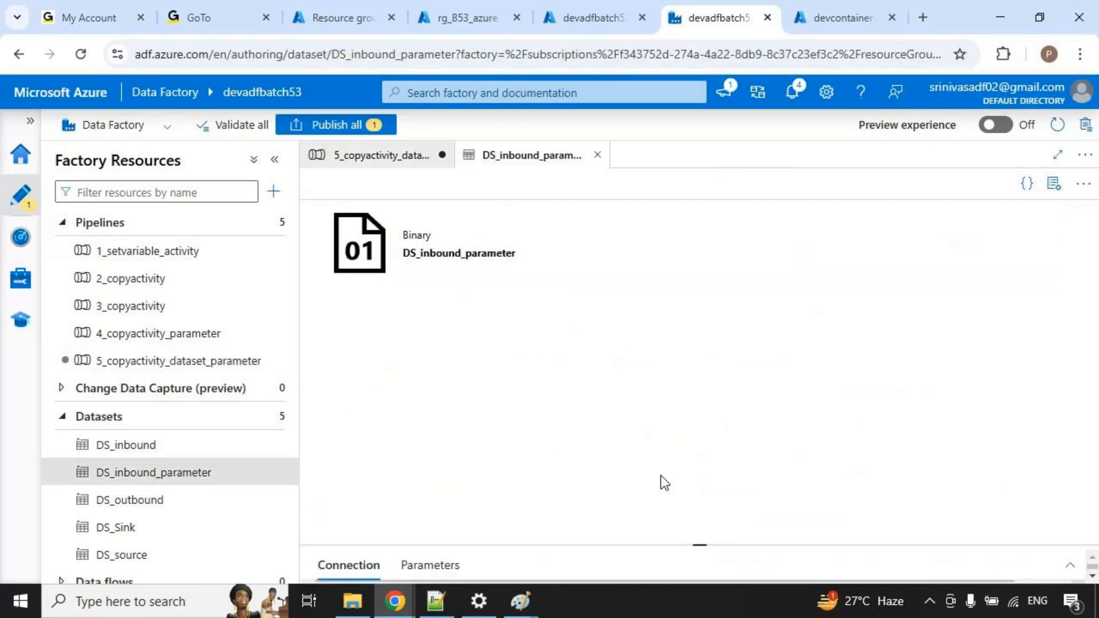
left_click(597, 156)
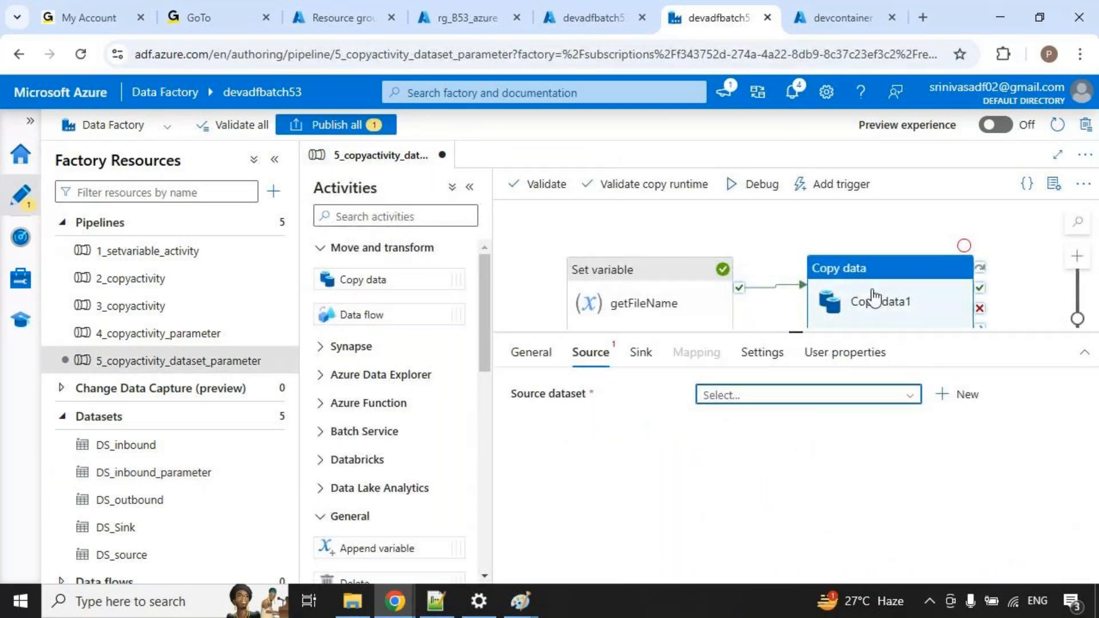
left_click(652, 362)
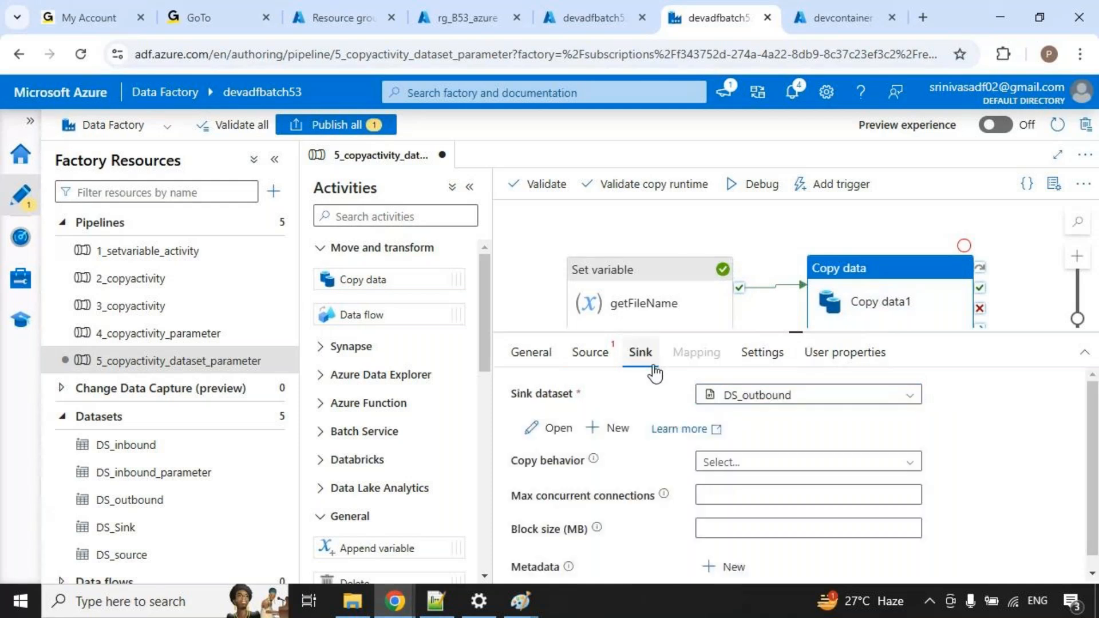
Start a new dataset on the Azure Data Lake Storage Gen2 data store with the Binary format.
left_click(590, 353)
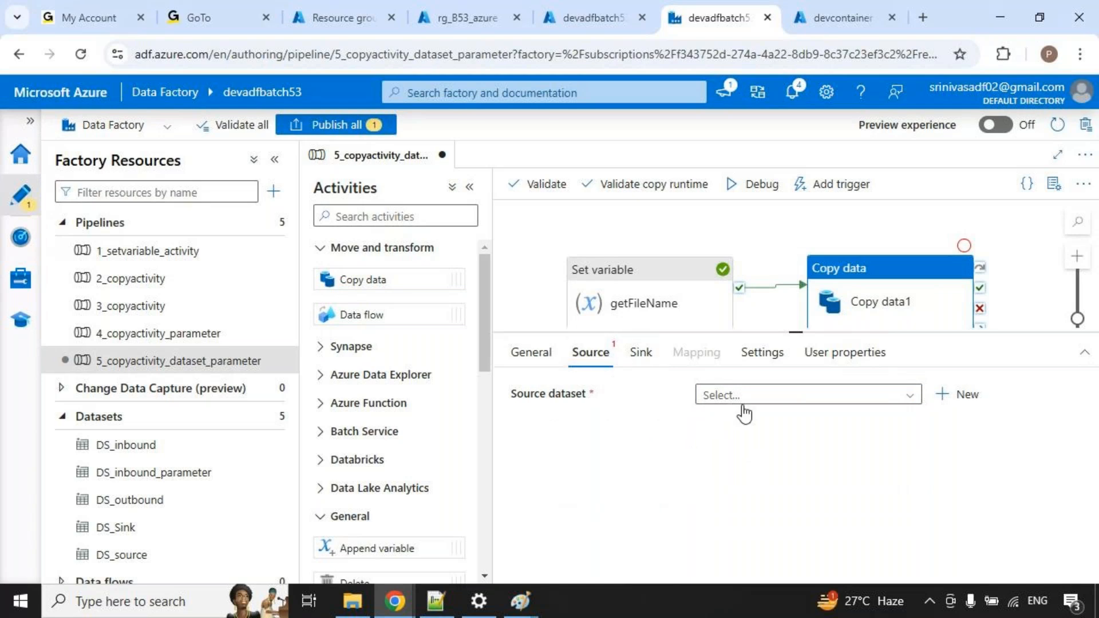
left_click(274, 416)
left_click(341, 447)
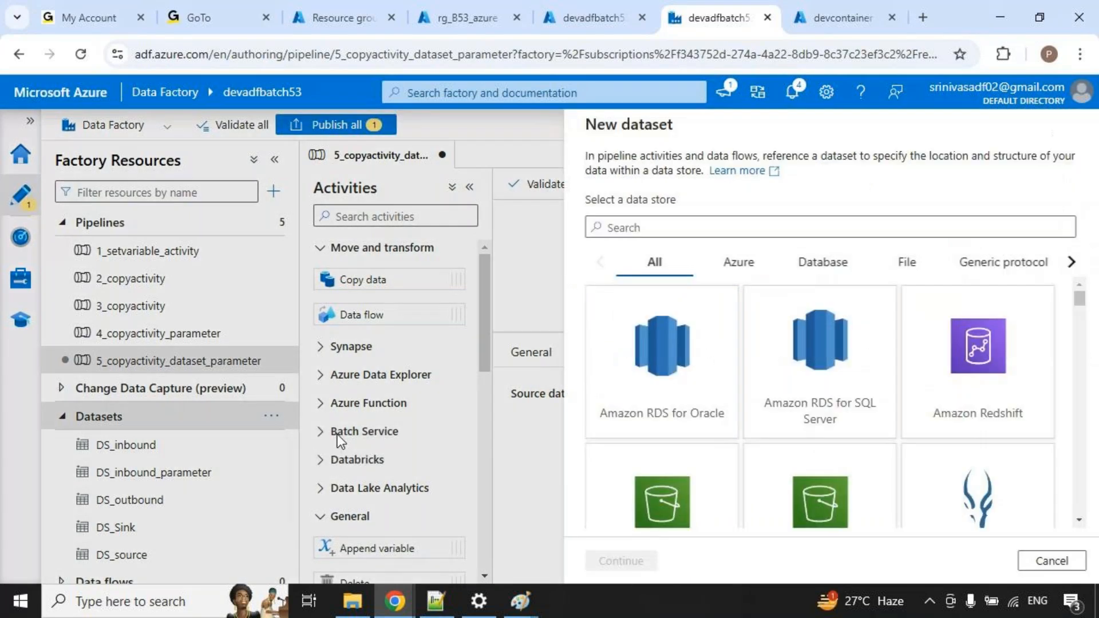
type("ge")
left_click(768, 373)
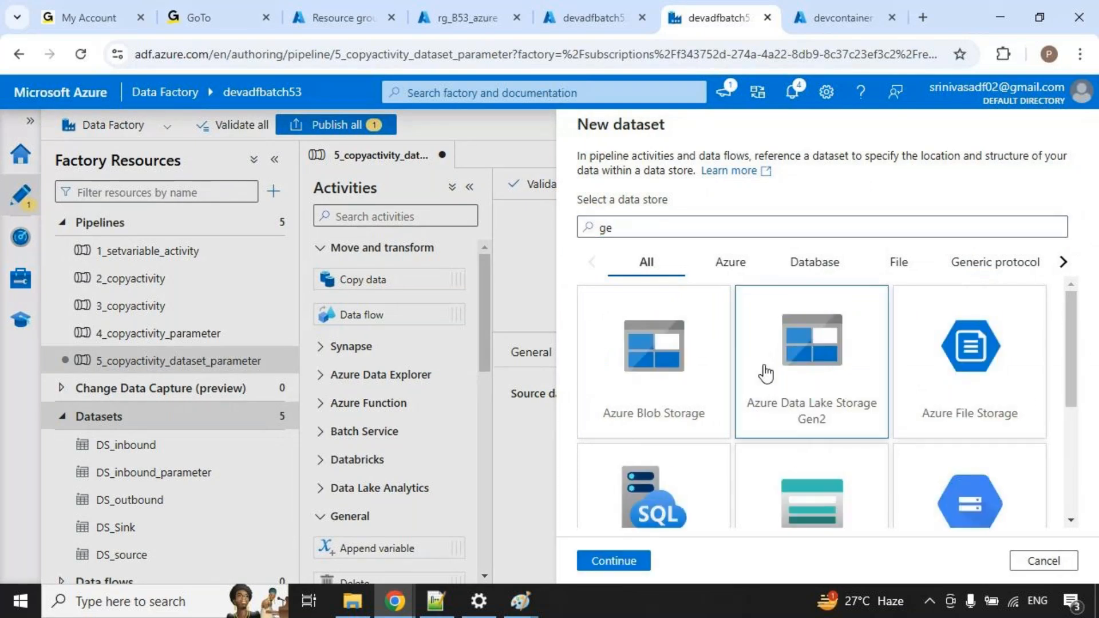
left_click(610, 561)
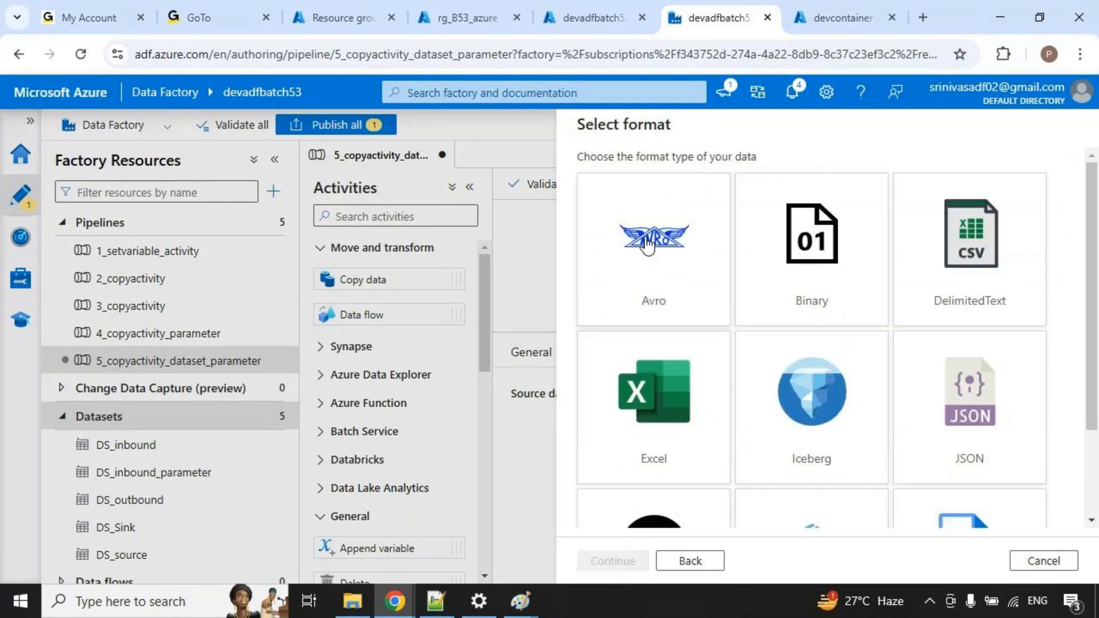
left_click(793, 237)
key("Return")
Name the new dataset DS_src_gen2 and assign it the linked service LS_gen2.
double_click(638, 178)
type("DS")
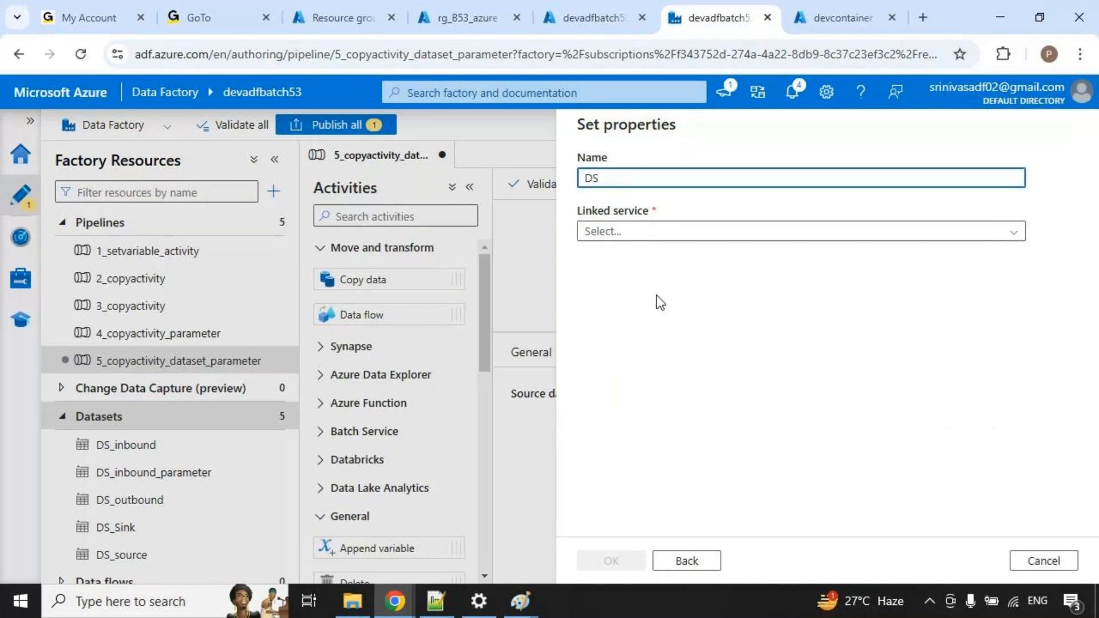
type("_src_gen2")
left_click(768, 232)
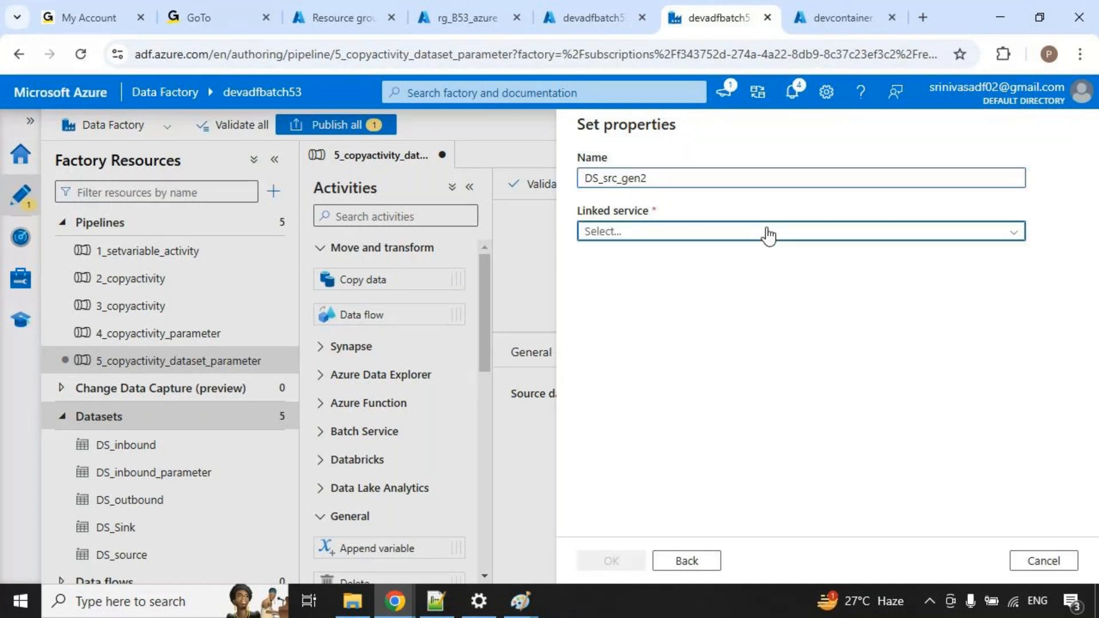
left_click(613, 315)
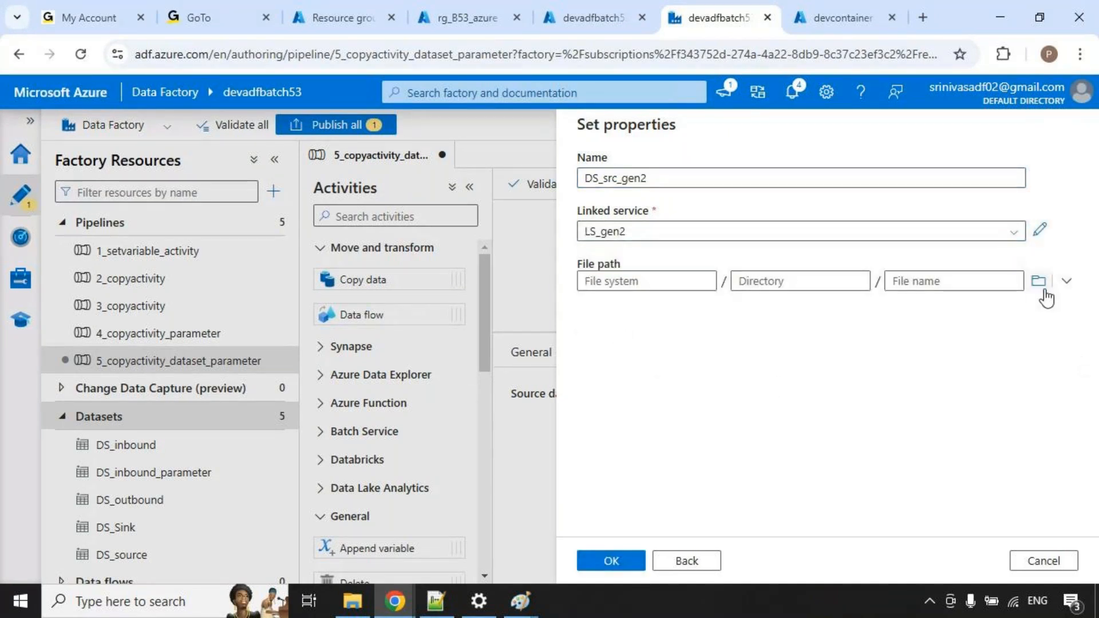
Create the DS_src_gen2 dataset with the file path devcontainer/inbound and return to the 5_copyactivity_dataset_parameter pipeline.
left_click(1039, 282)
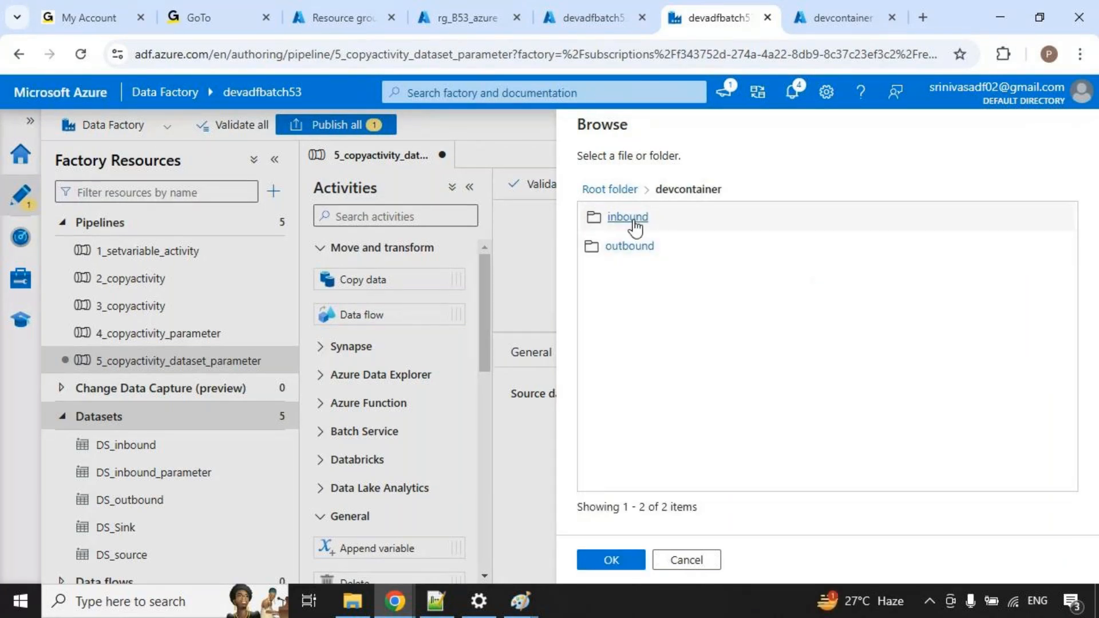
left_click(634, 220)
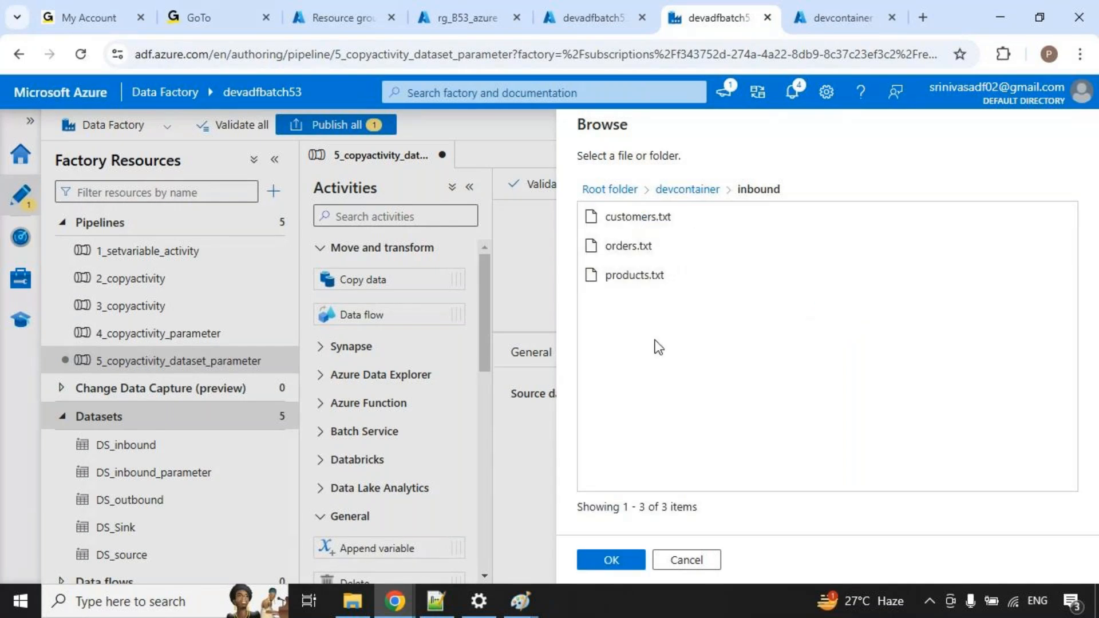
left_click(619, 565)
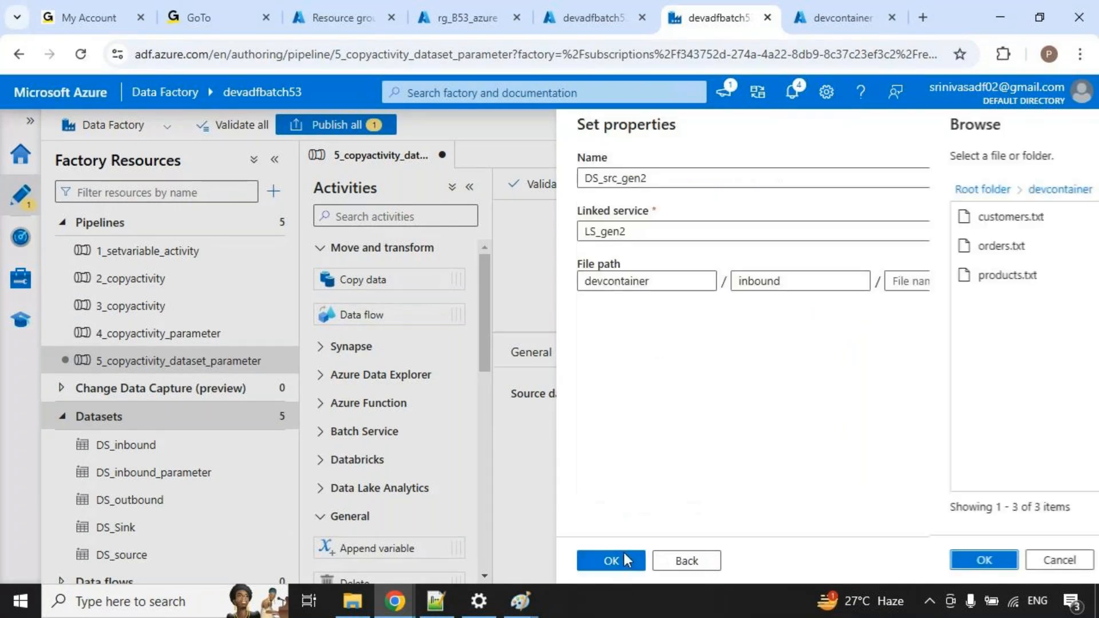
left_click(621, 564)
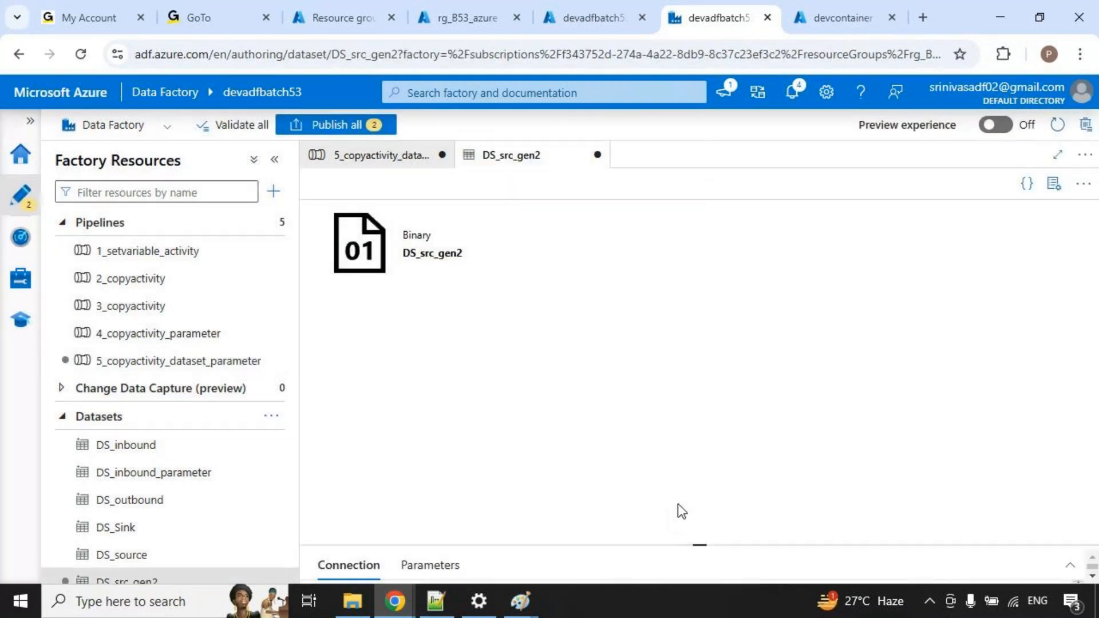
left_click(1054, 183)
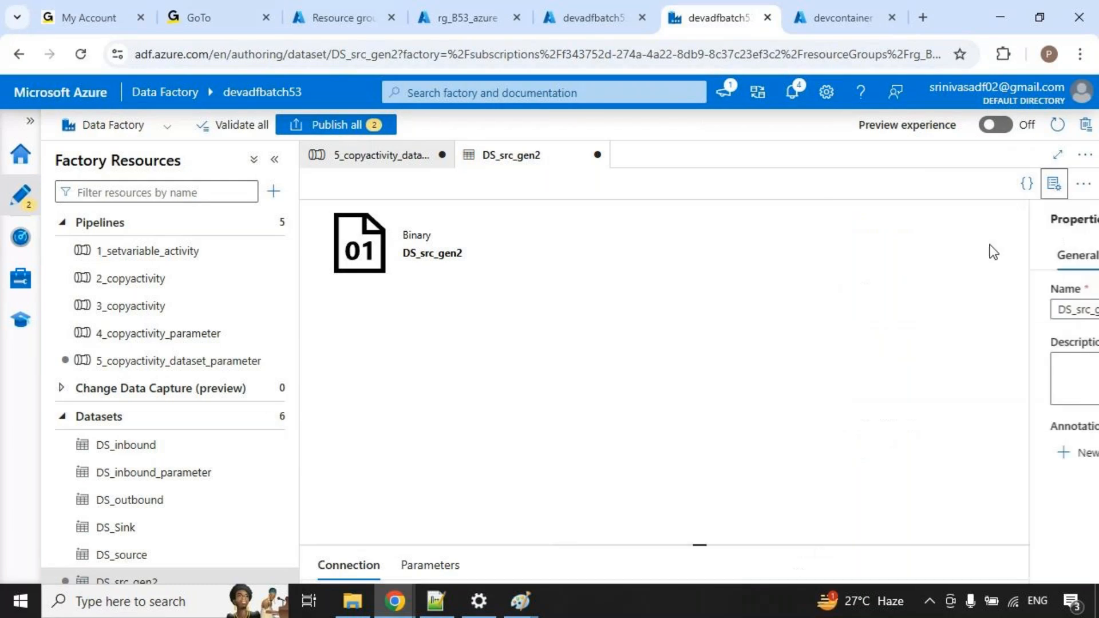
left_click_drag(710, 546, 686, 379)
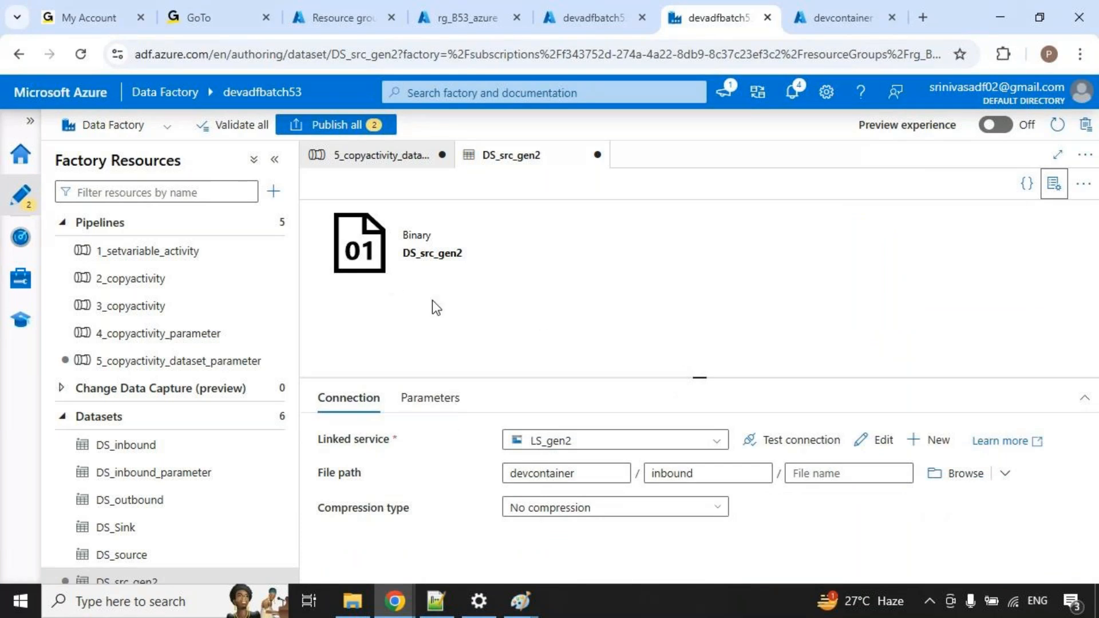
left_click(400, 160)
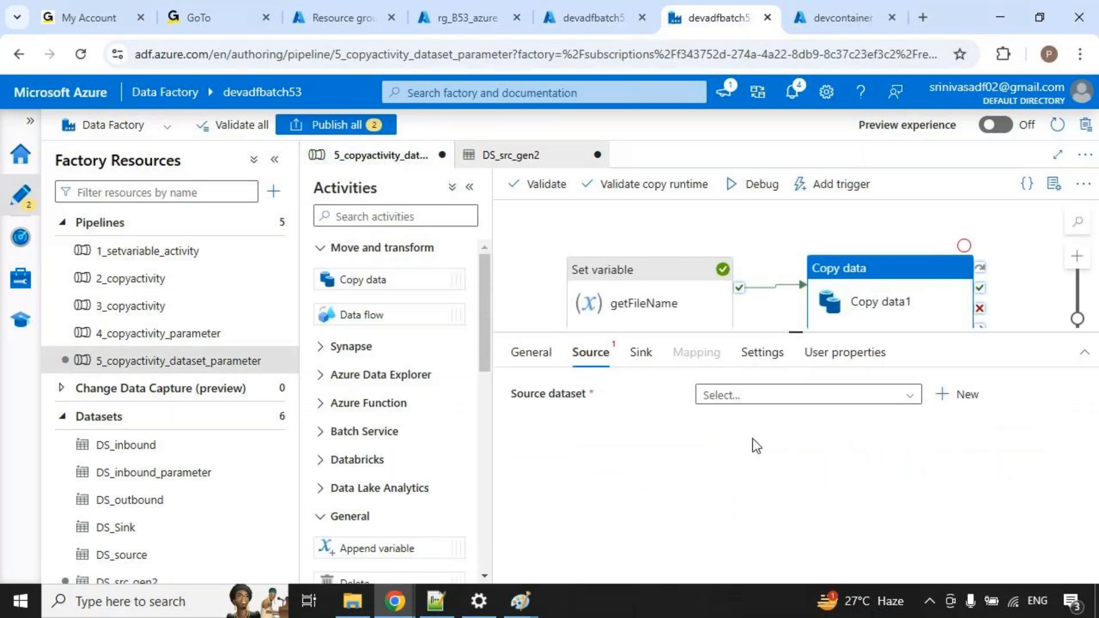
left_click(745, 400)
left_click(745, 474)
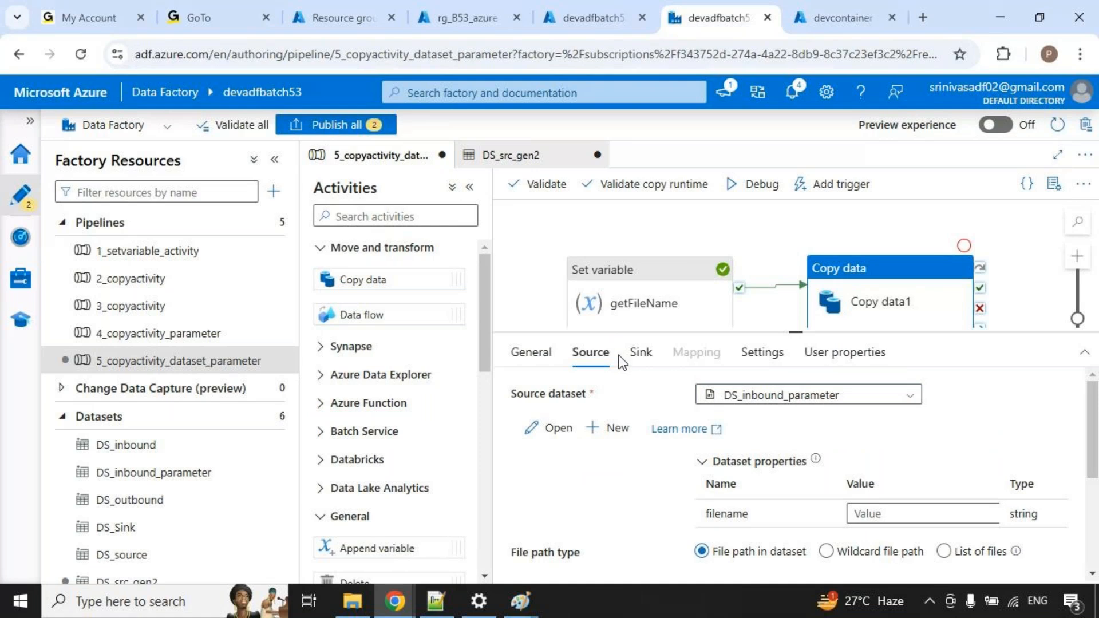
left_click(901, 395)
Set the Copy data activity's source dataset to DS_src_gen2.
left_click(833, 396)
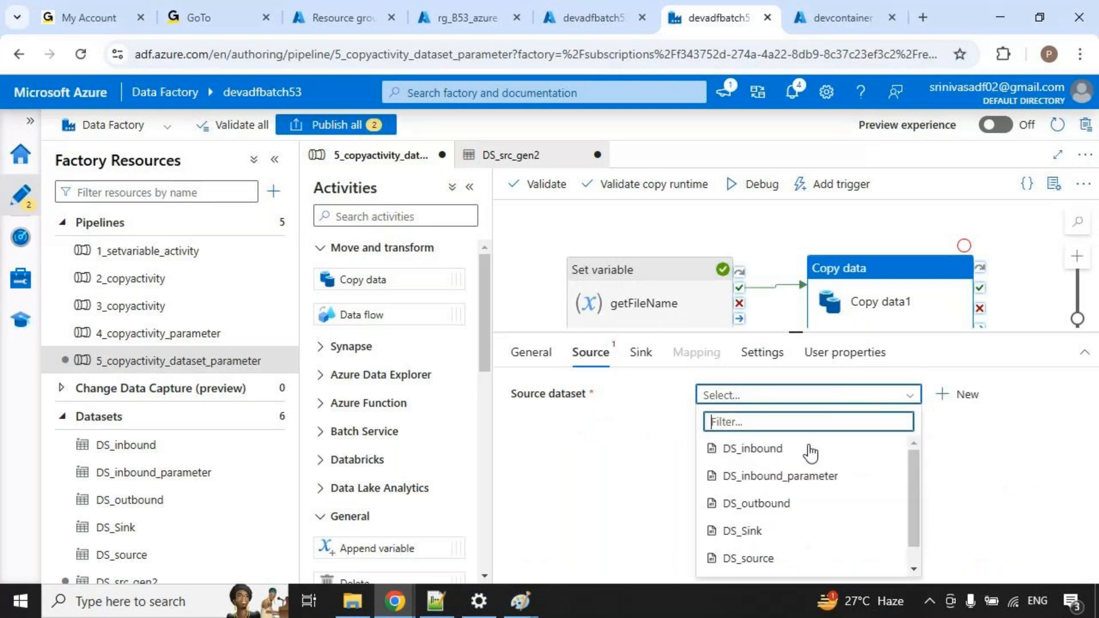
scroll(773, 572, "down", 1)
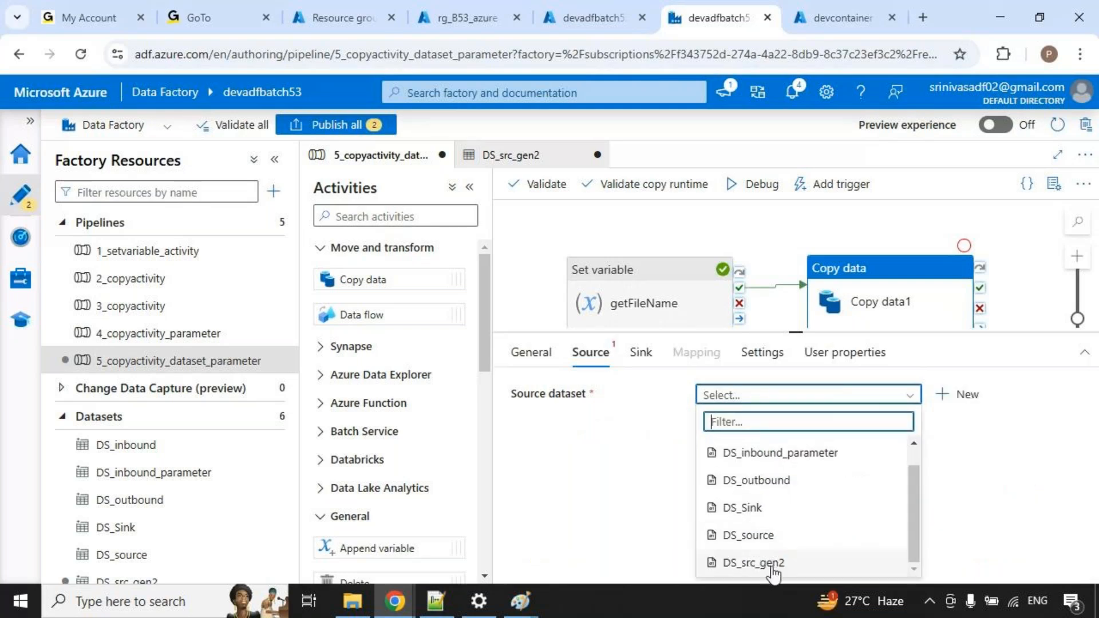
left_click(771, 566)
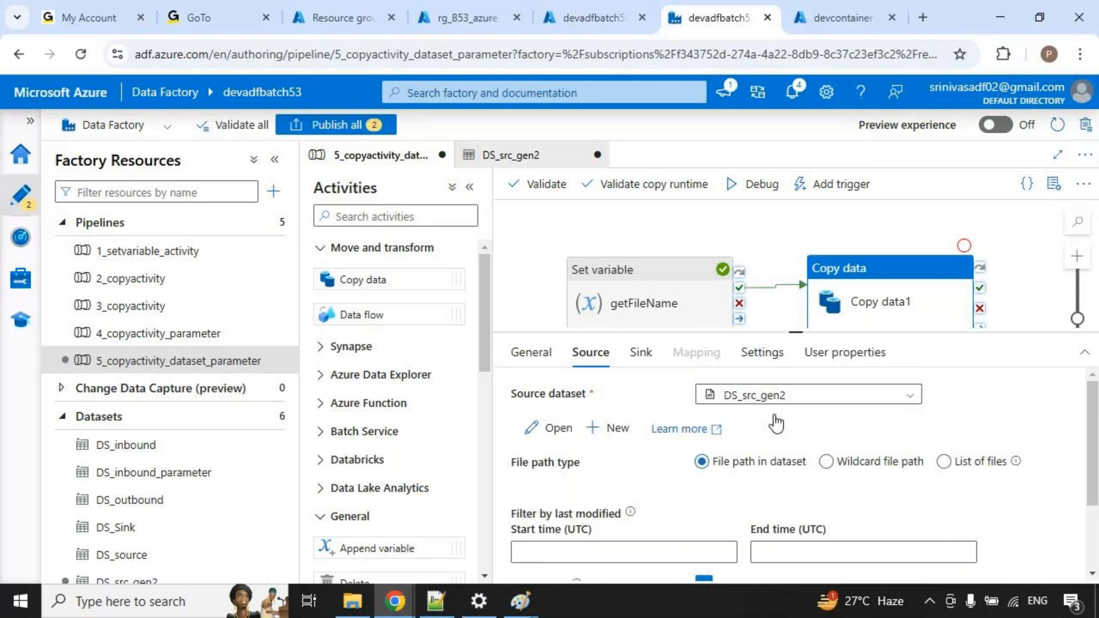
Add a String parameter named filename to the DS_src_gen2 dataset.
left_click(507, 154)
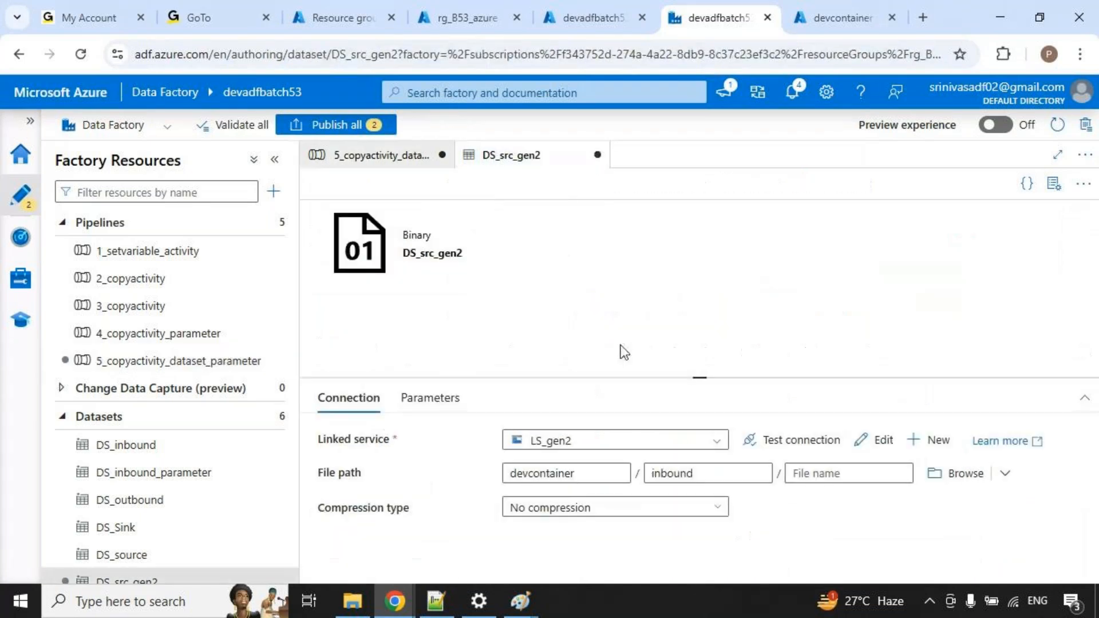
left_click(449, 401)
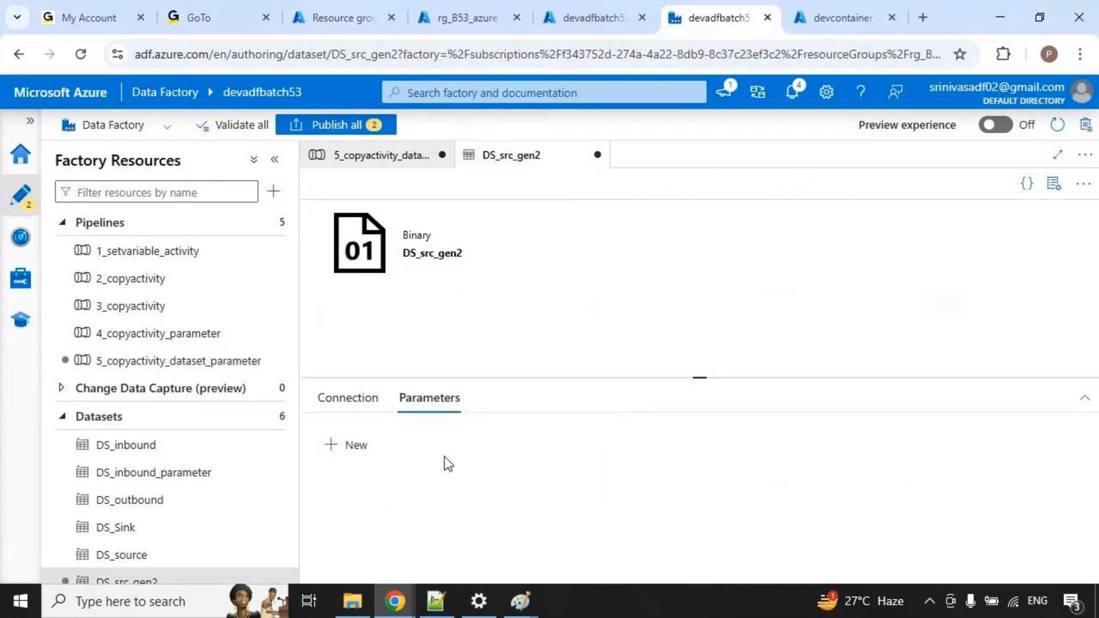
left_click(355, 449)
left_click(441, 508)
type("filename")
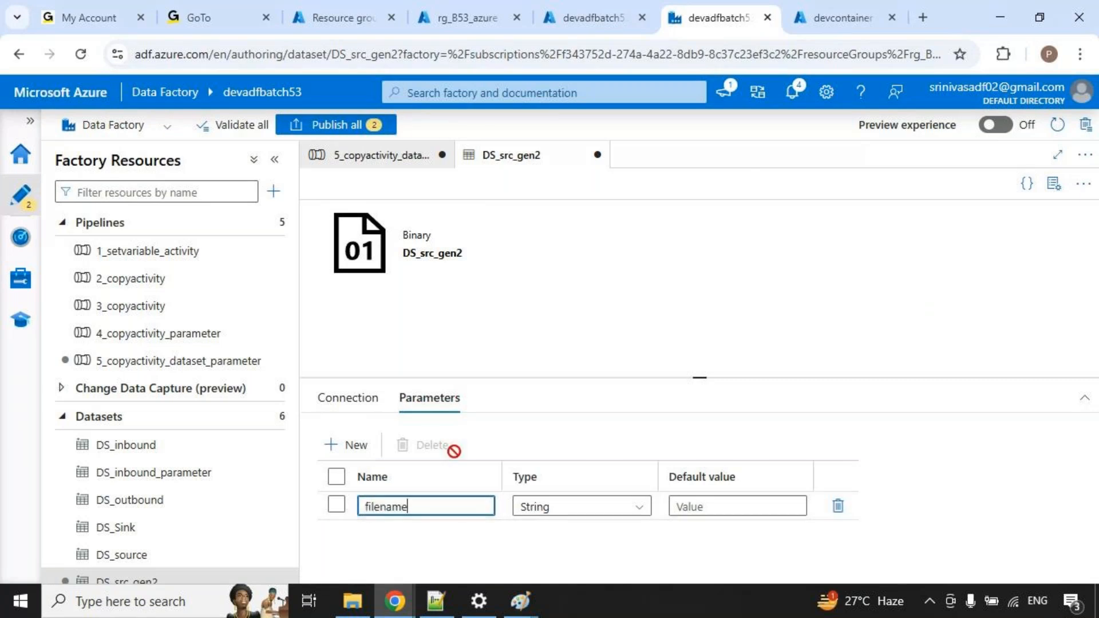
Review the filename dataset property in the Copy data activity's source settings.
left_click_drag(389, 235, 478, 279)
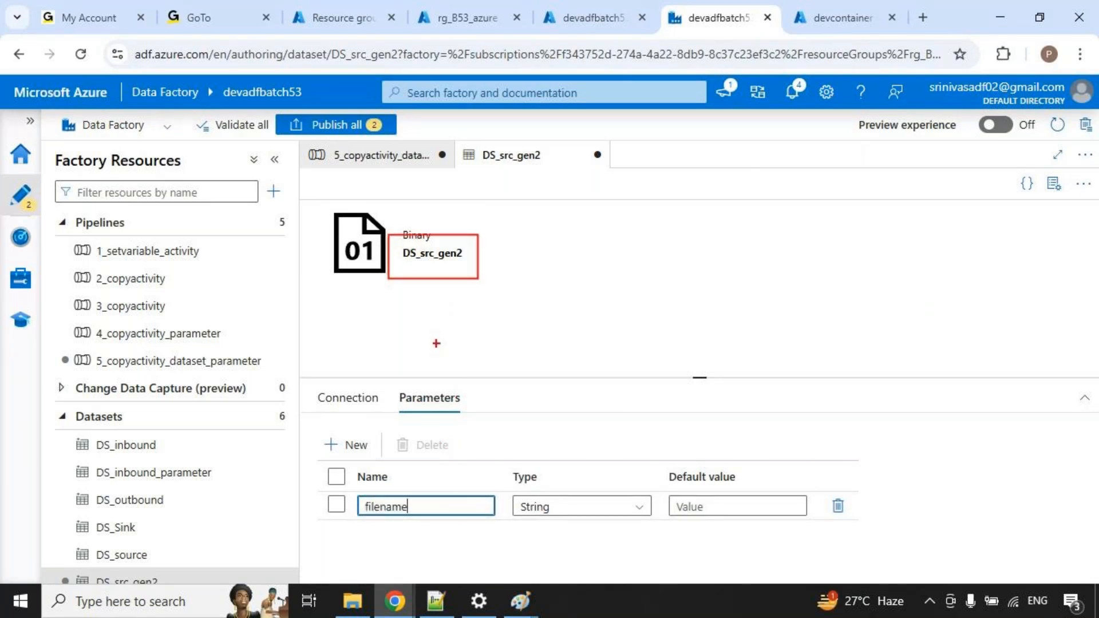
left_click_drag(411, 489, 428, 488)
key("Escape")
left_click(393, 163)
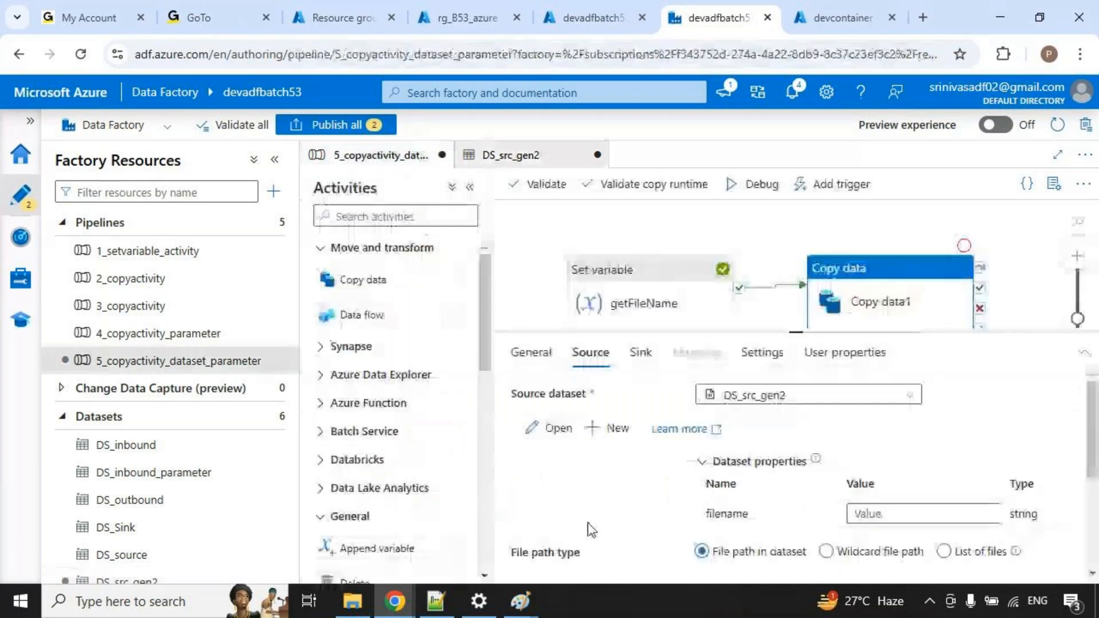
key("ctrl+2")
mouse_move(848, 499)
left_mouse_down()
mouse_move(884, 518)
mouse_move(983, 535)
left_mouse_up()
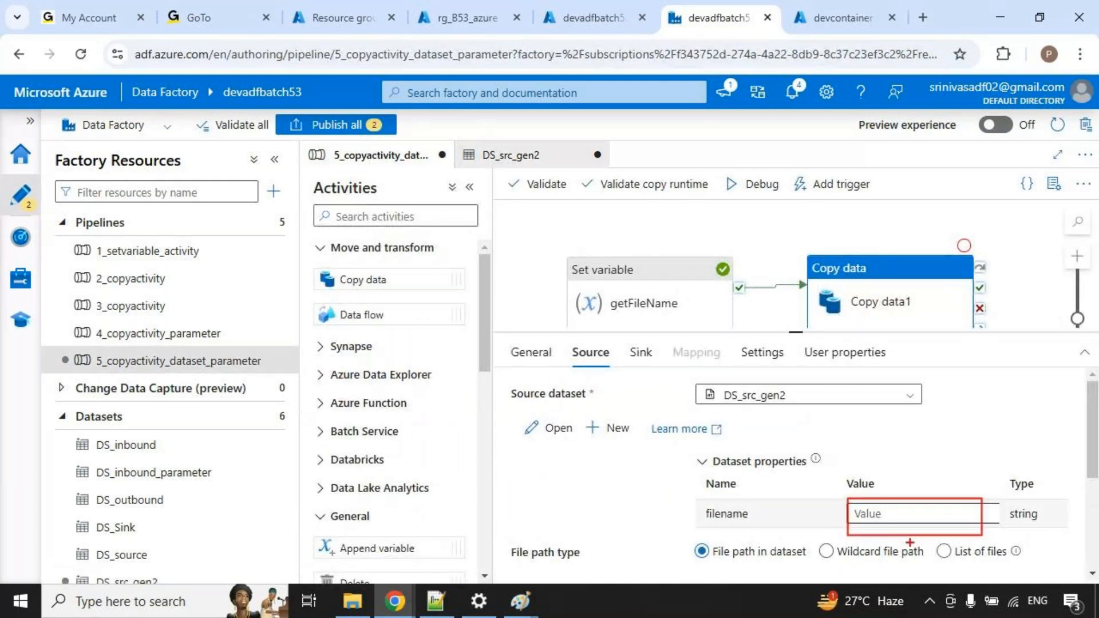
key("Escape")
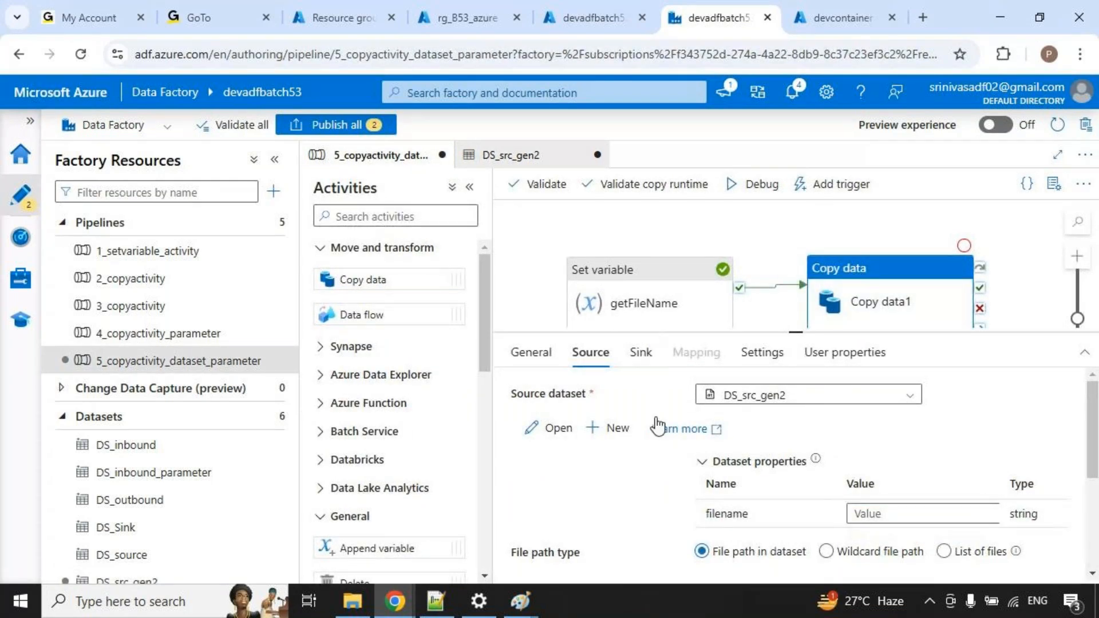
left_click(548, 429)
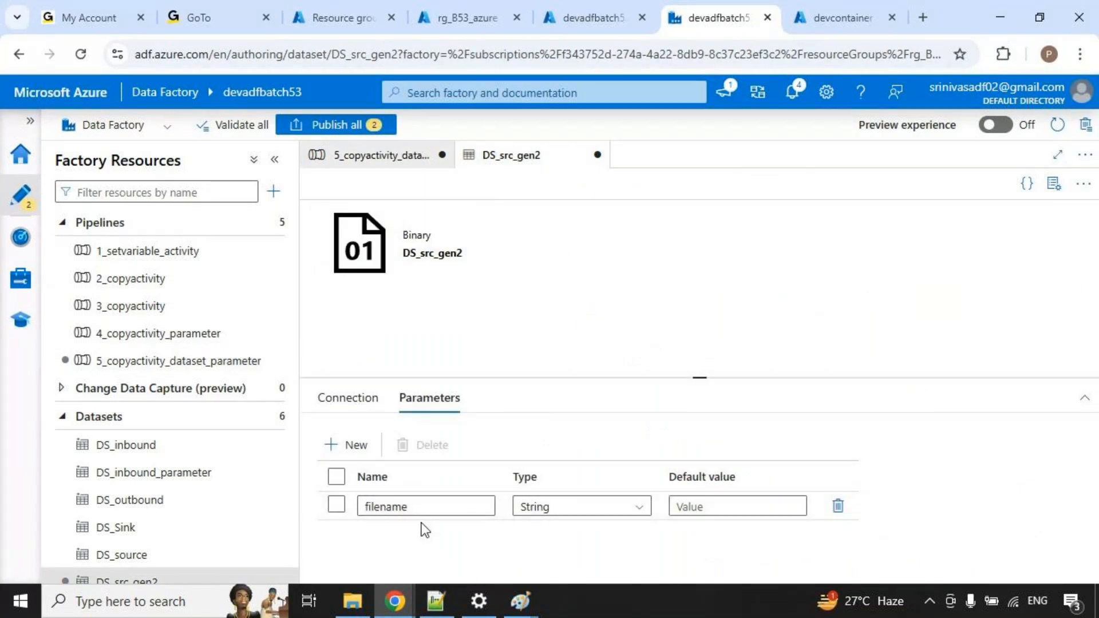
left_click(364, 413)
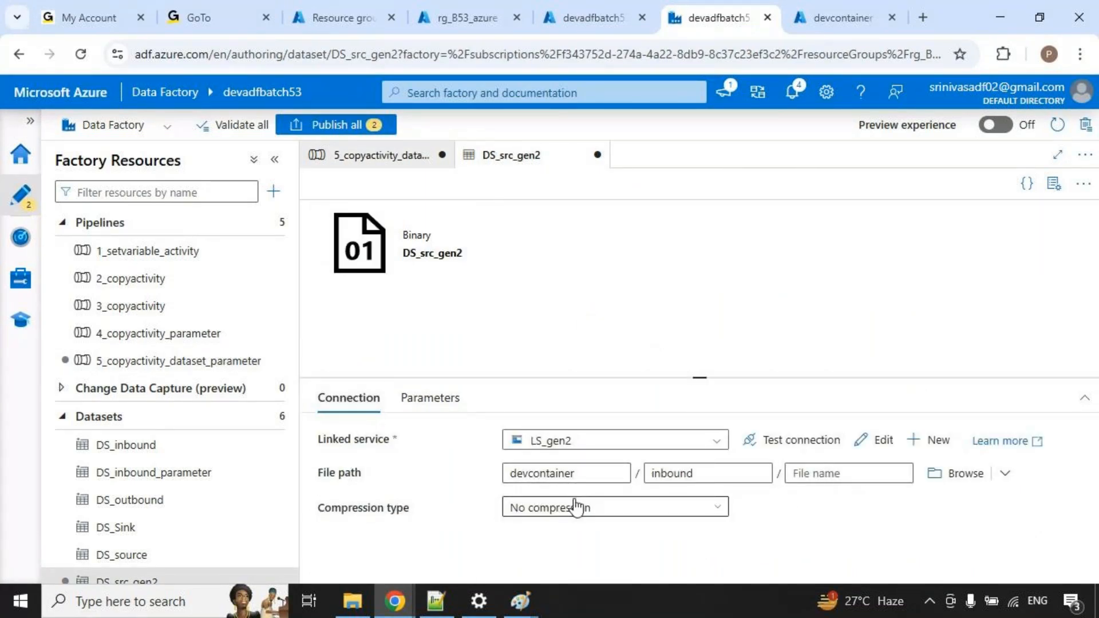
left_click(815, 496)
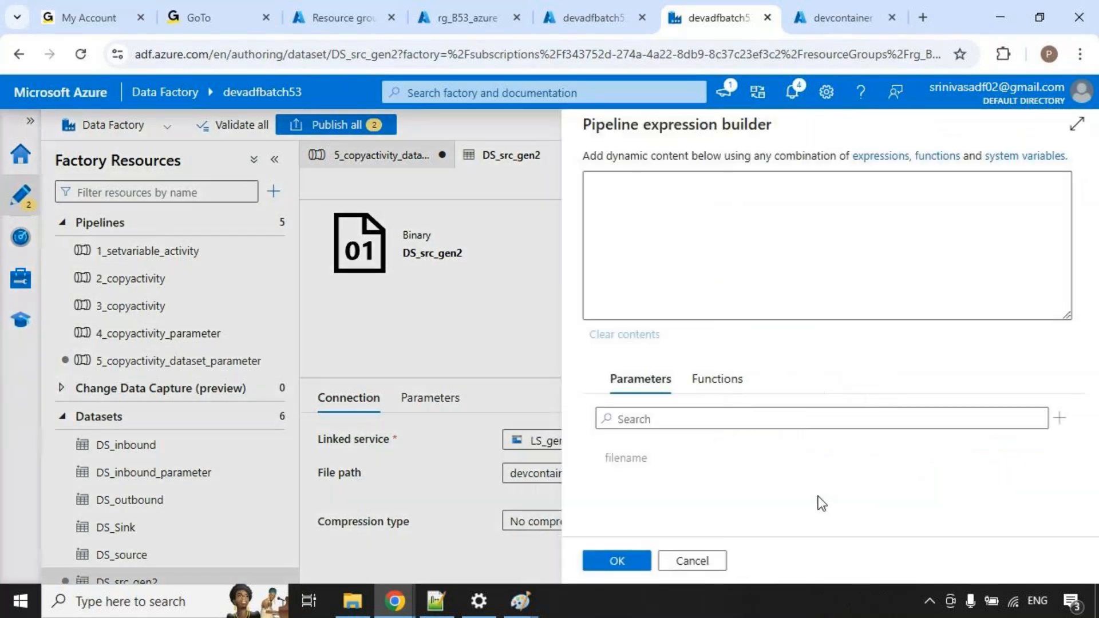
left_click(628, 465)
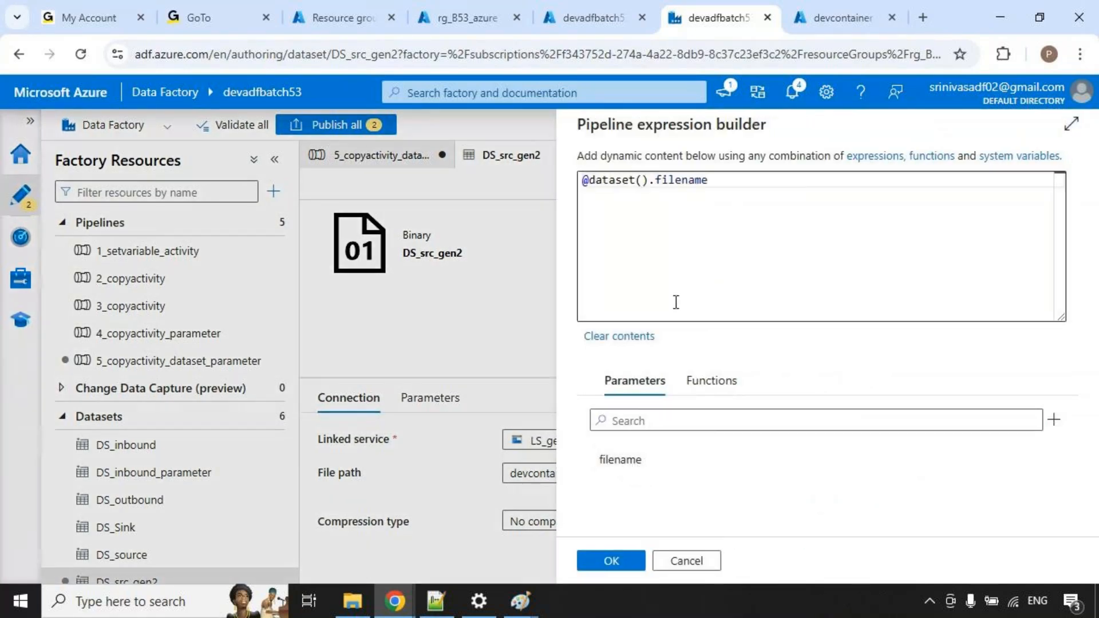
left_click(618, 566)
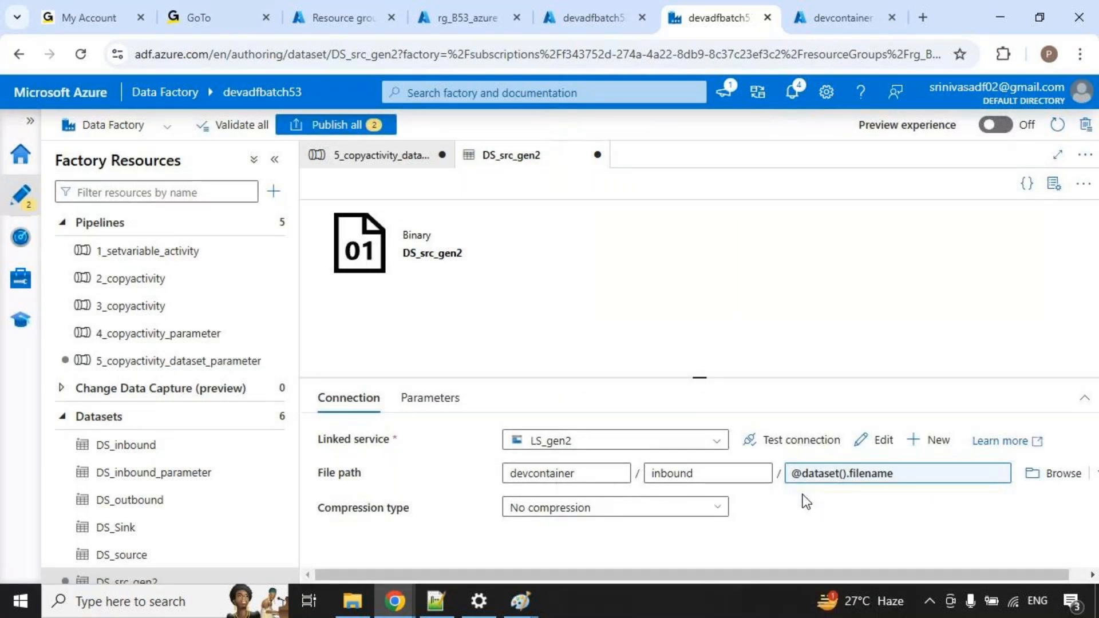
left_click(423, 398)
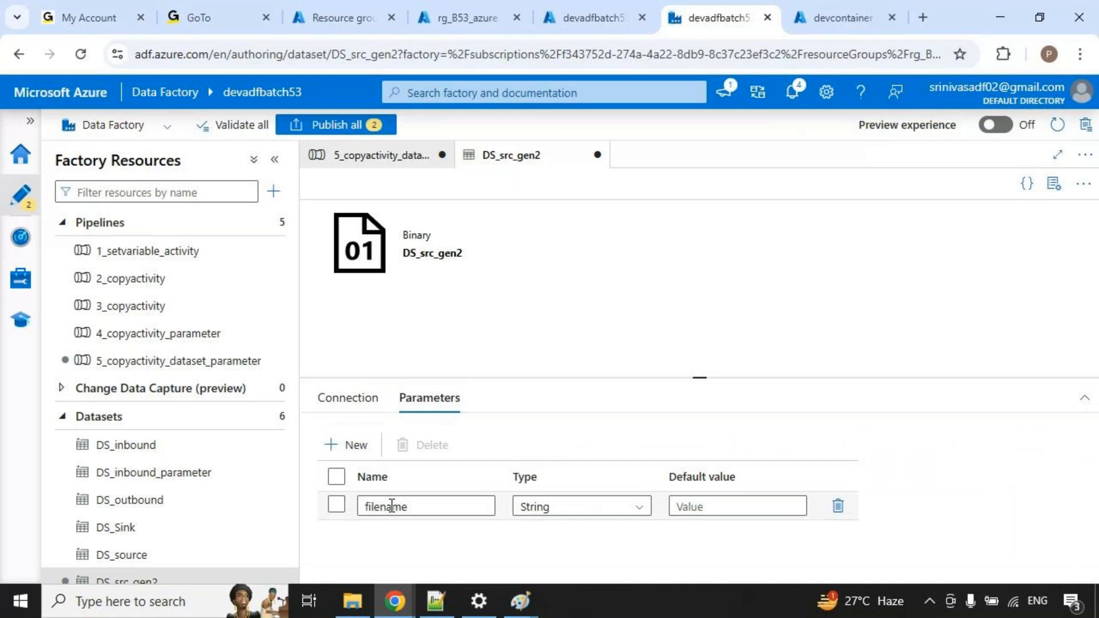
left_click(349, 399)
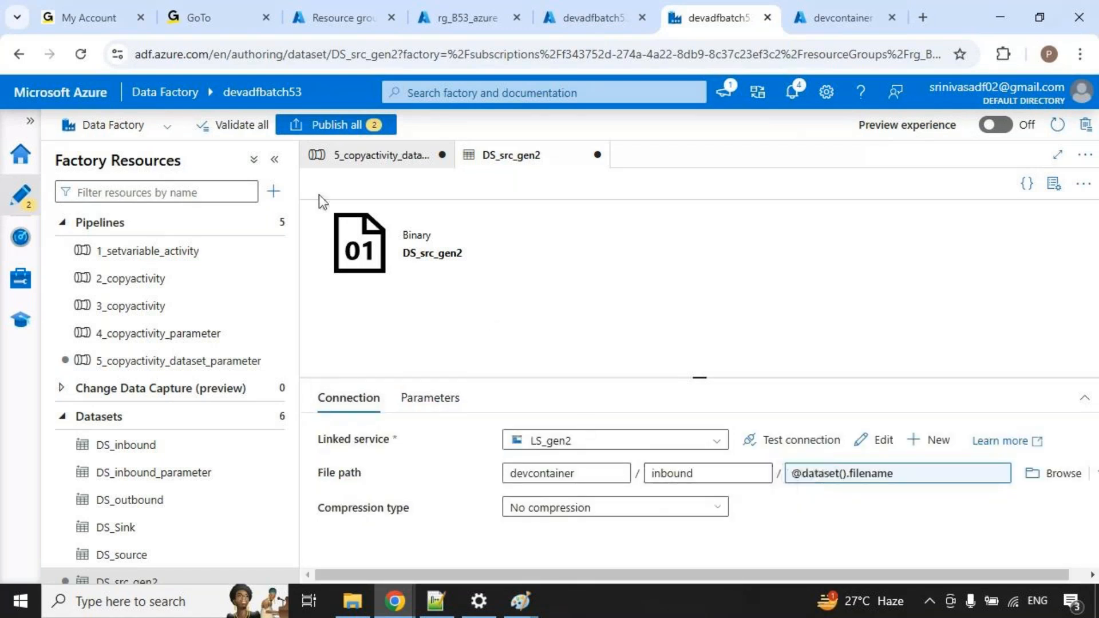
Set the filename dataset property in the Copy data activity's source to orders.txt, checking the container's outbound folder beforehand.
left_click(362, 164)
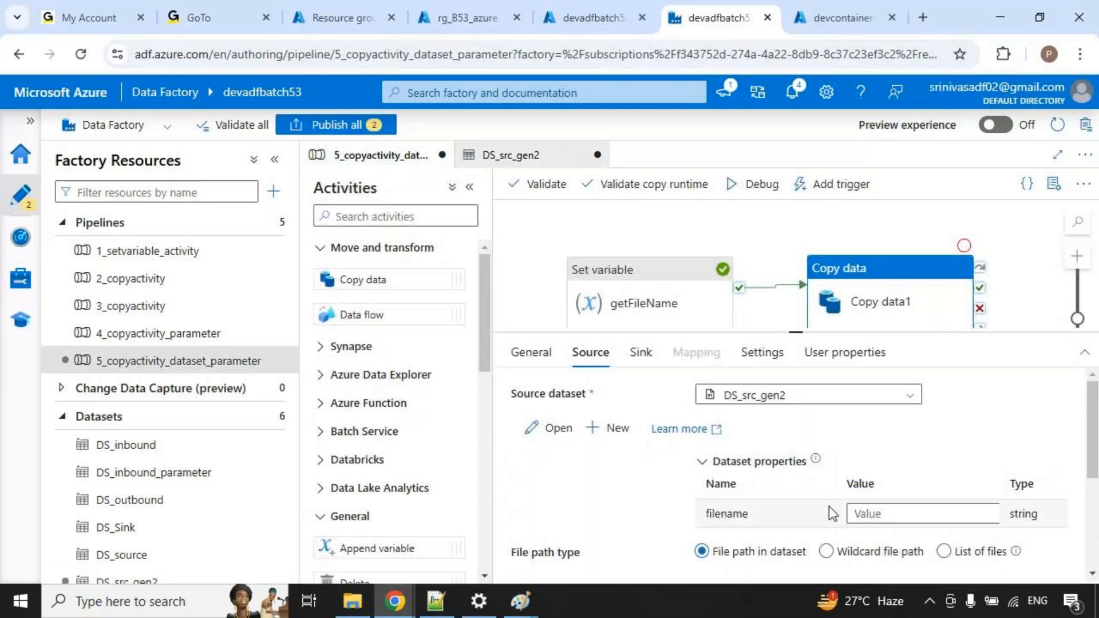
left_click(854, 514)
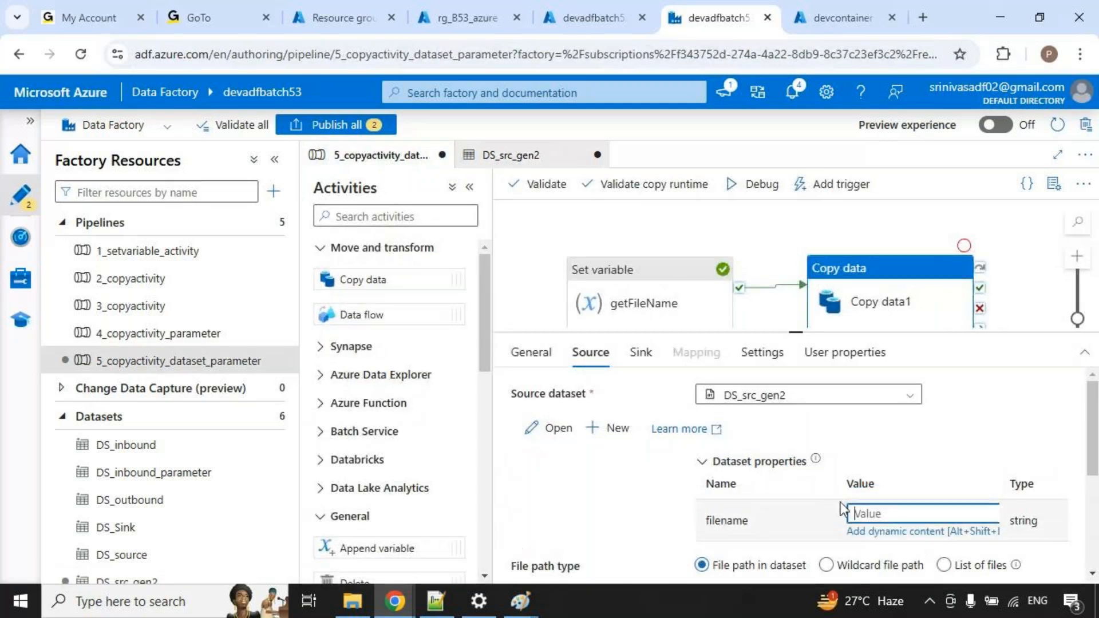
left_click(863, 14)
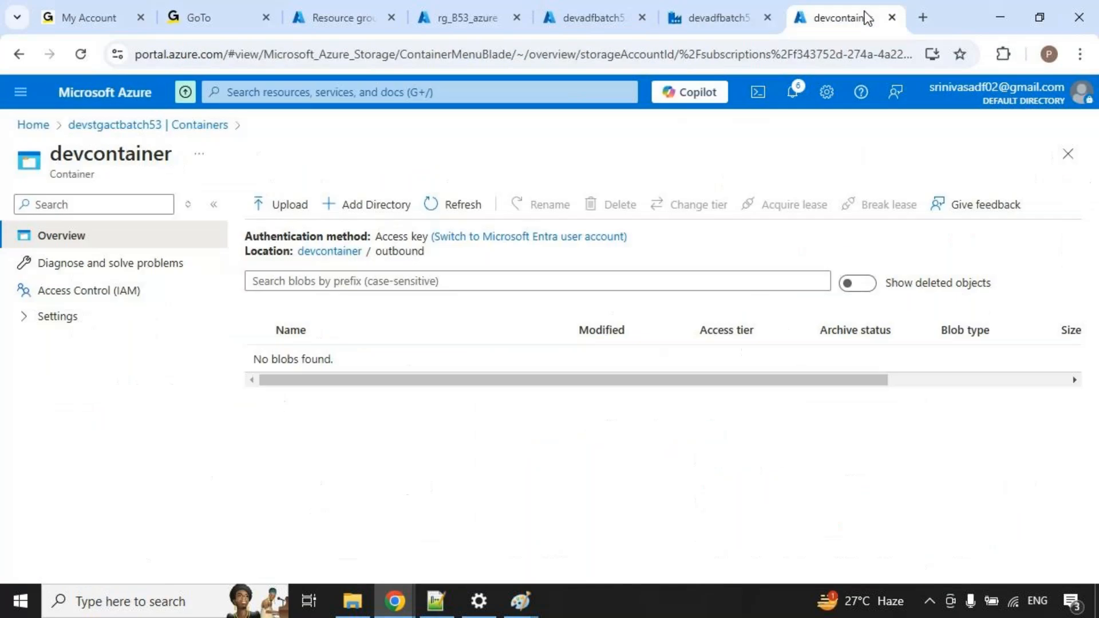
left_click(448, 220)
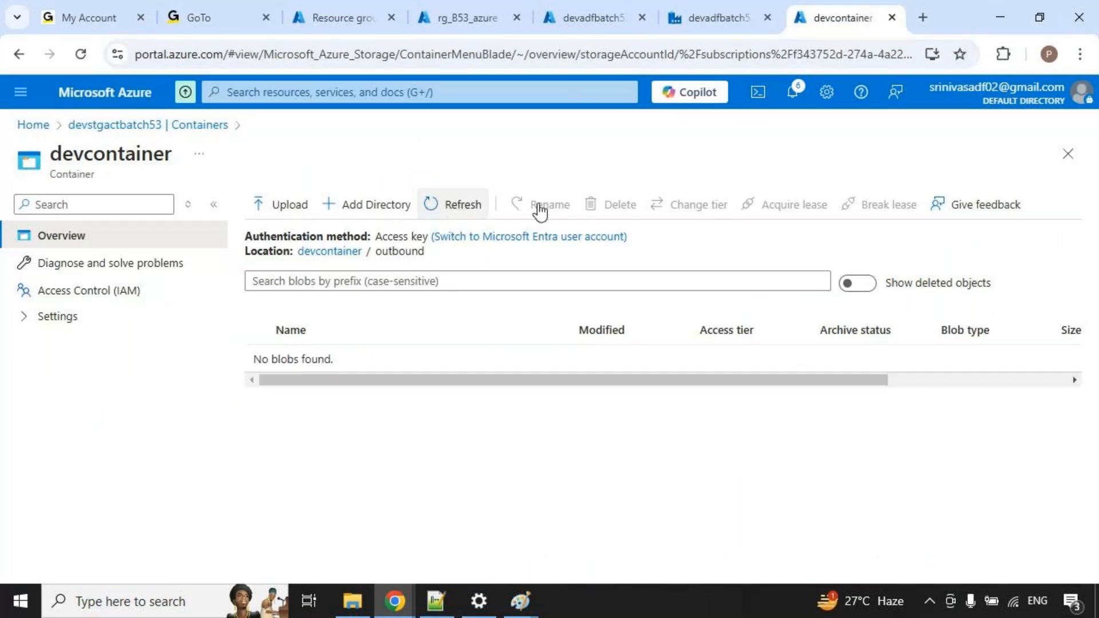
left_click(734, 4)
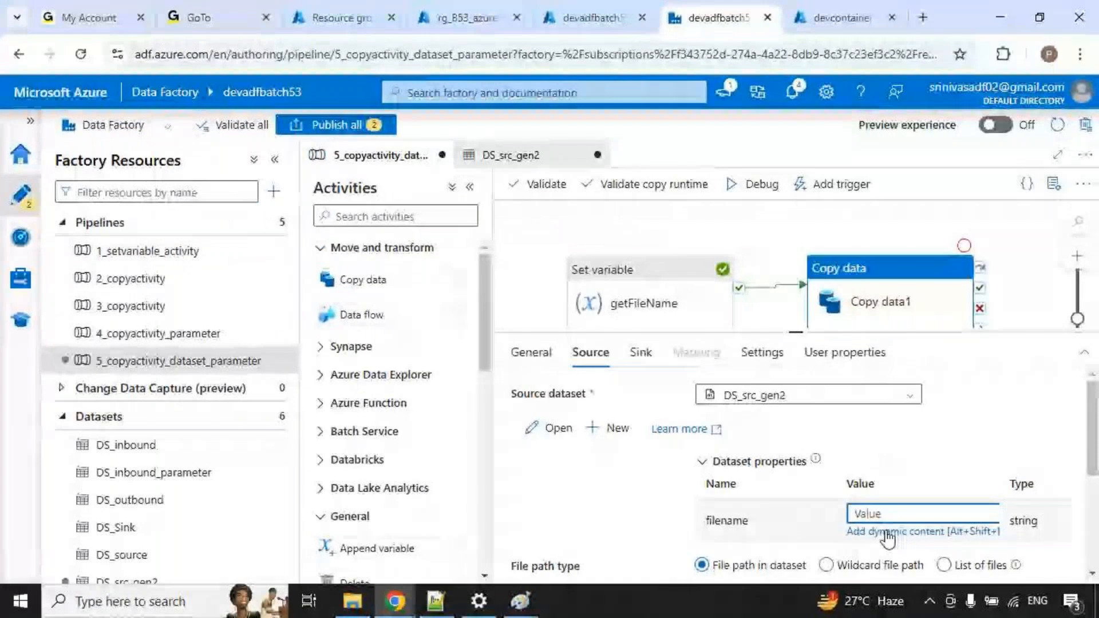
type("orders.txt")
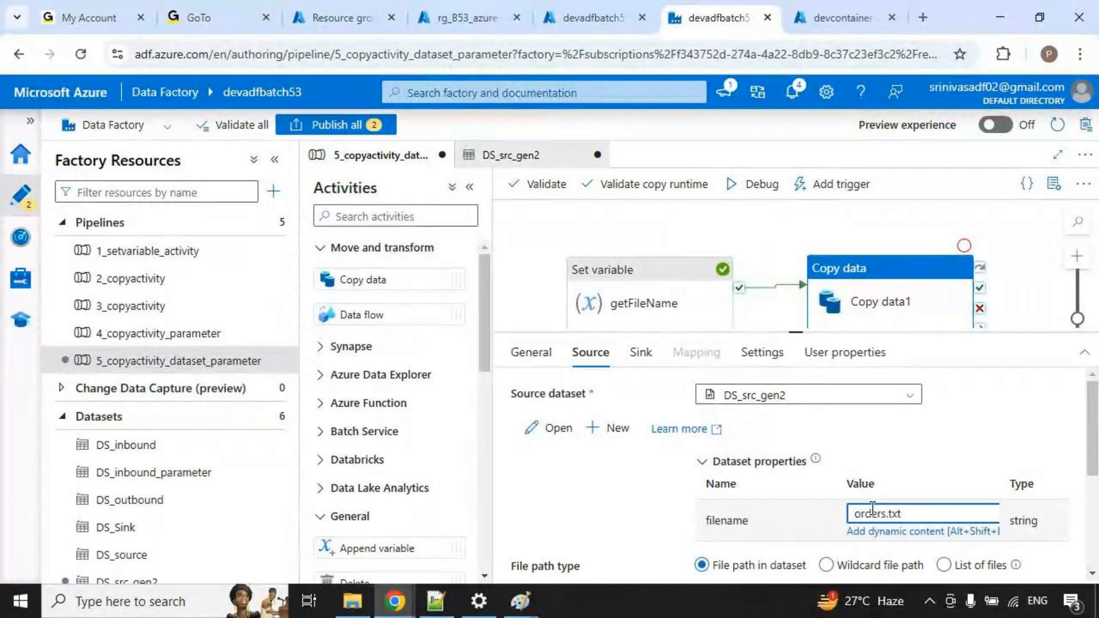
Examine how the filename value feeds the DS_src_gen2 dataset's parameter and its file path.
mouse_move(899, 513)
left_mouse_down()
mouse_move(917, 478)
mouse_move(846, 428)
mouse_move(774, 415)
mouse_move(762, 426)
left_mouse_up()
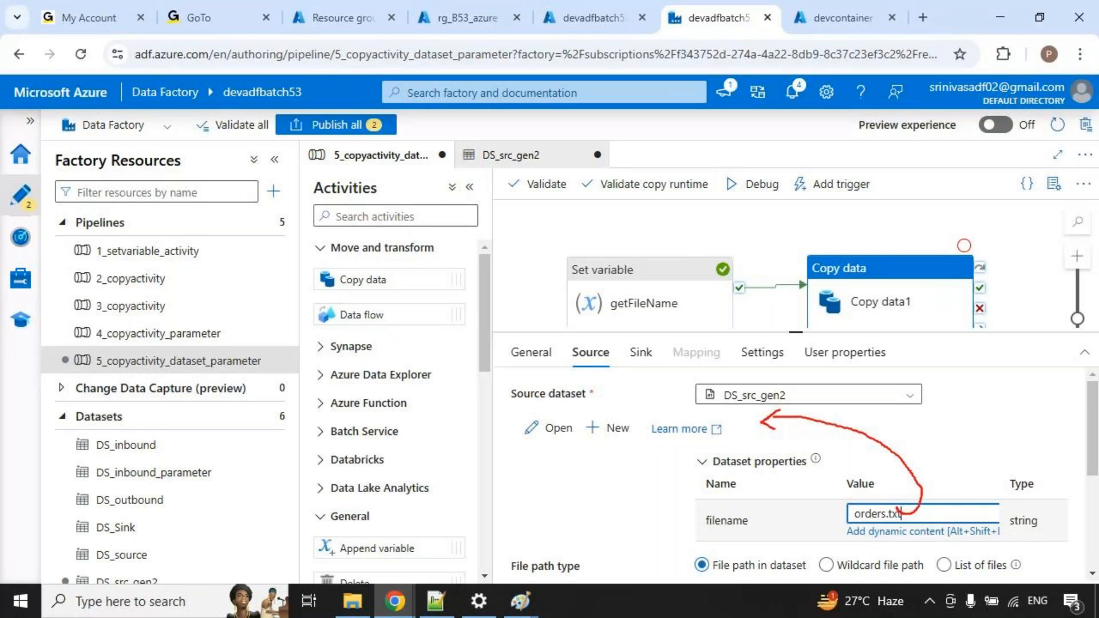
left_click(551, 428)
left_click(430, 398)
left_click_drag(394, 491, 445, 474)
left_click(362, 400)
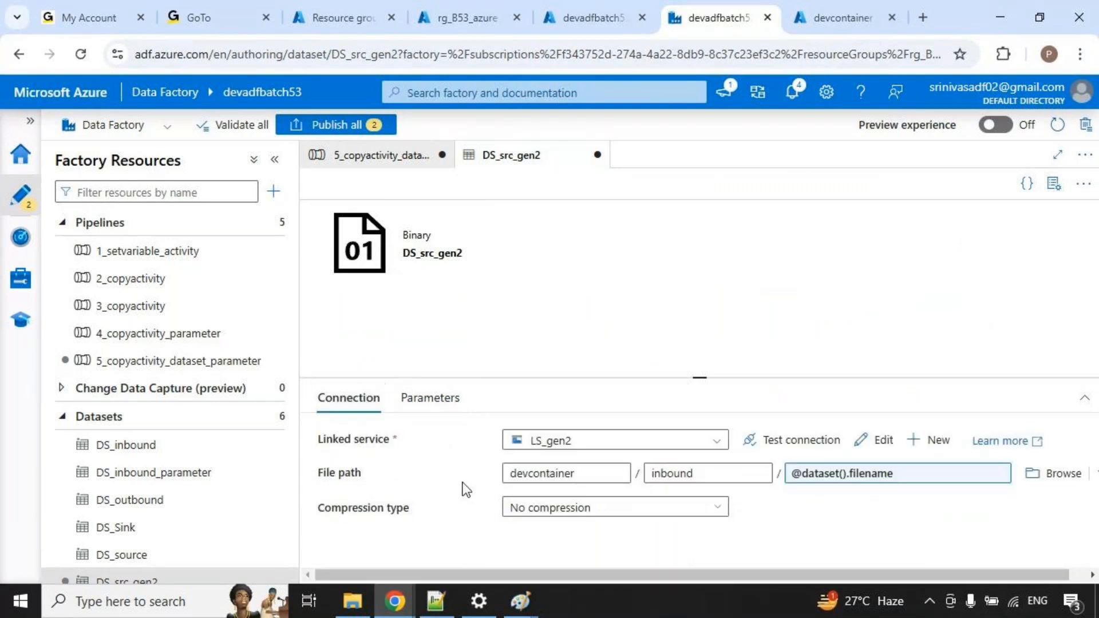
left_click_drag(793, 494, 894, 493)
key("Escape")
Debug the 5_copyactivity_dataset_parameter pipeline and refresh the run status until both activities finish.
left_click(376, 156)
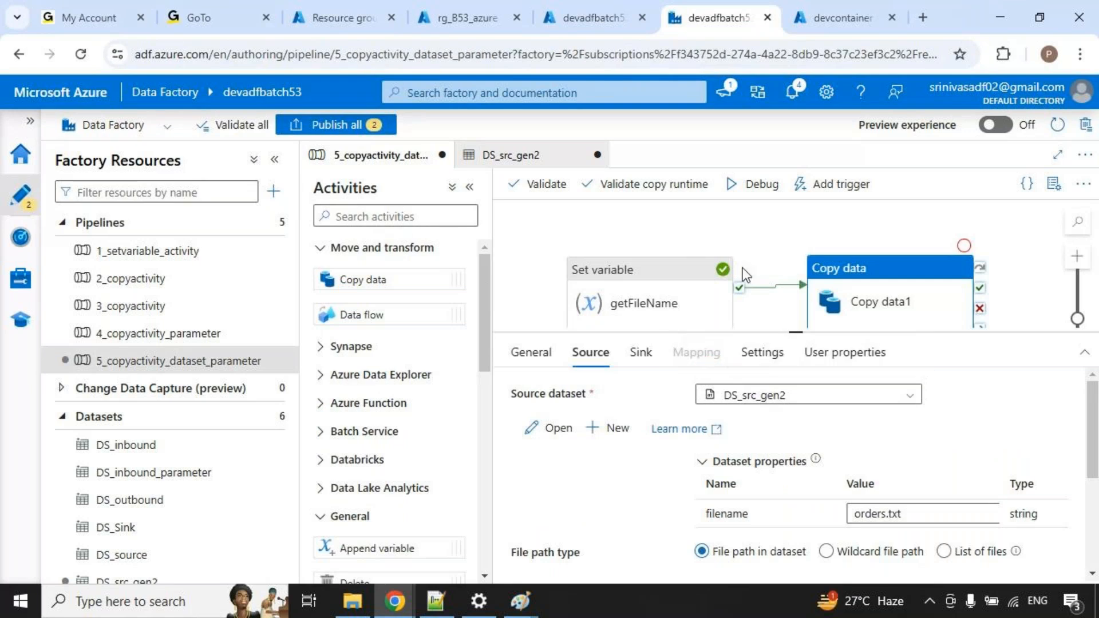
left_click(736, 184)
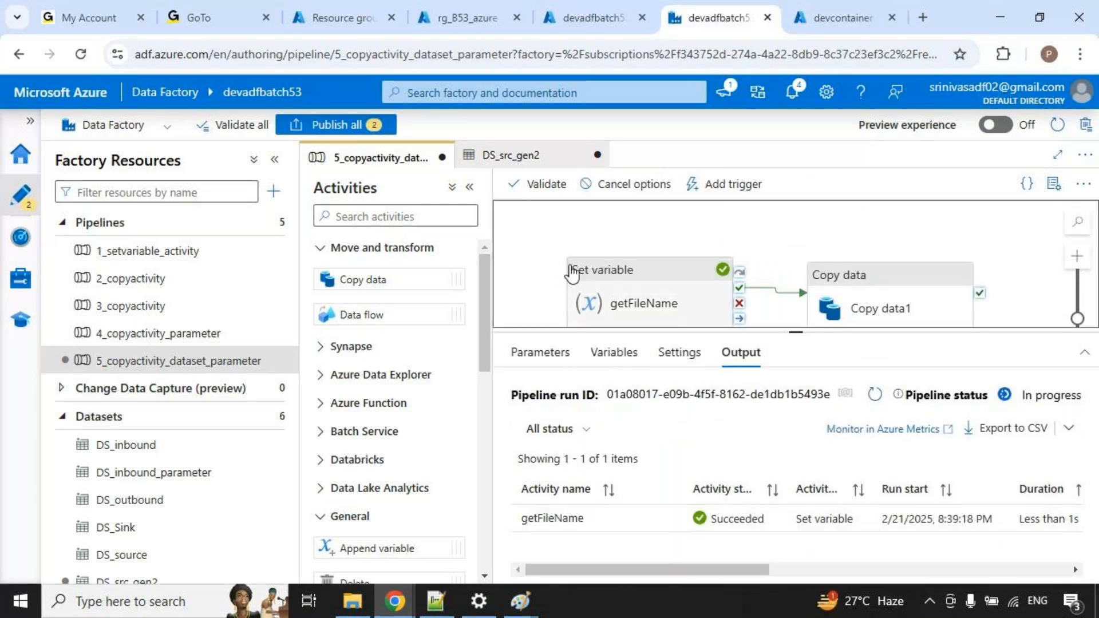
left_click(876, 395)
left_click(875, 397)
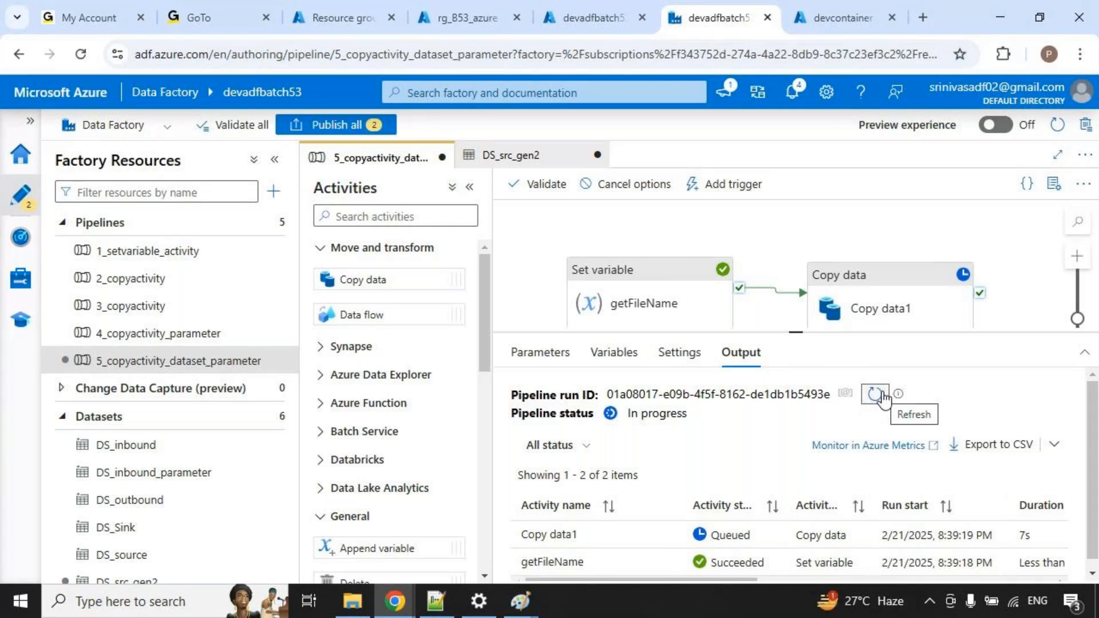
left_click(876, 395)
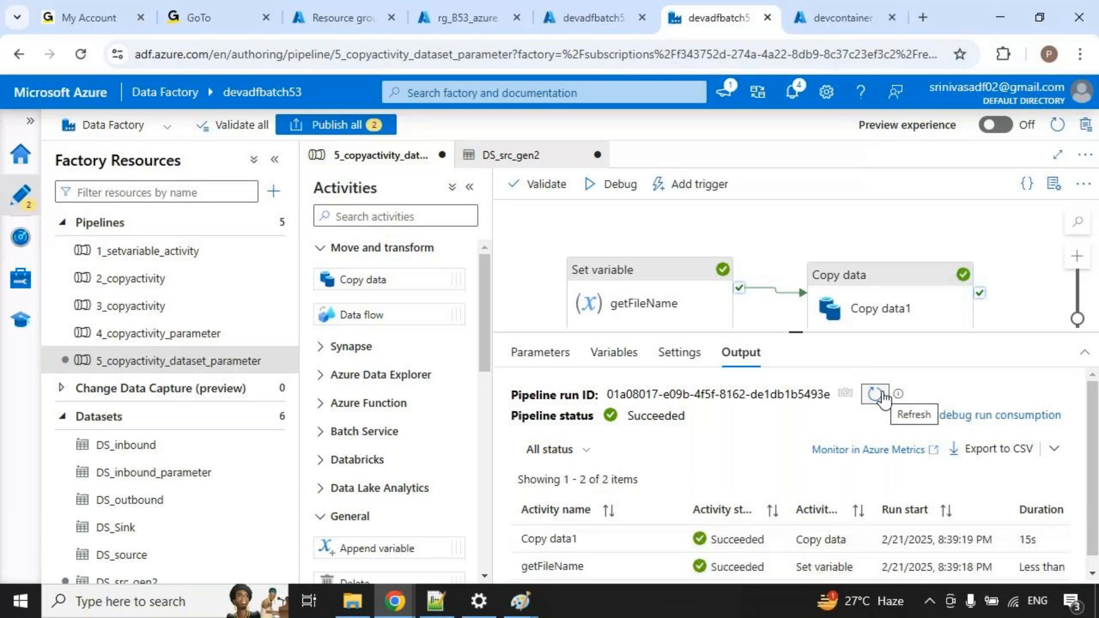
left_click(667, 538)
key("Escape")
Refresh the devcontainer outbound folder to check for the copied file and return to the pipeline.
left_click(841, 18)
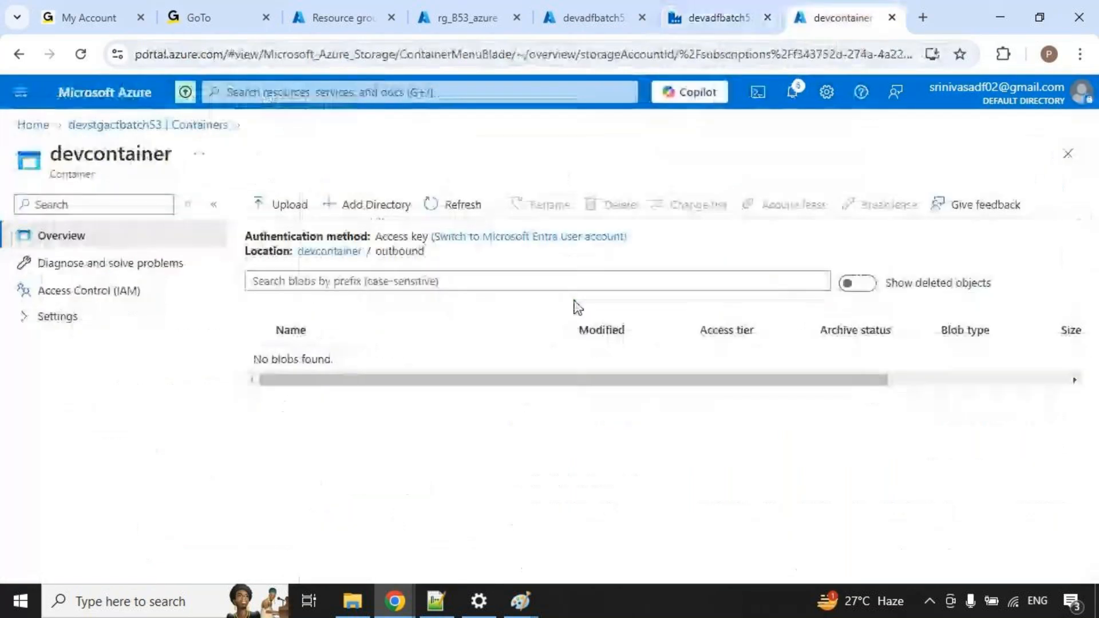
left_click(436, 206)
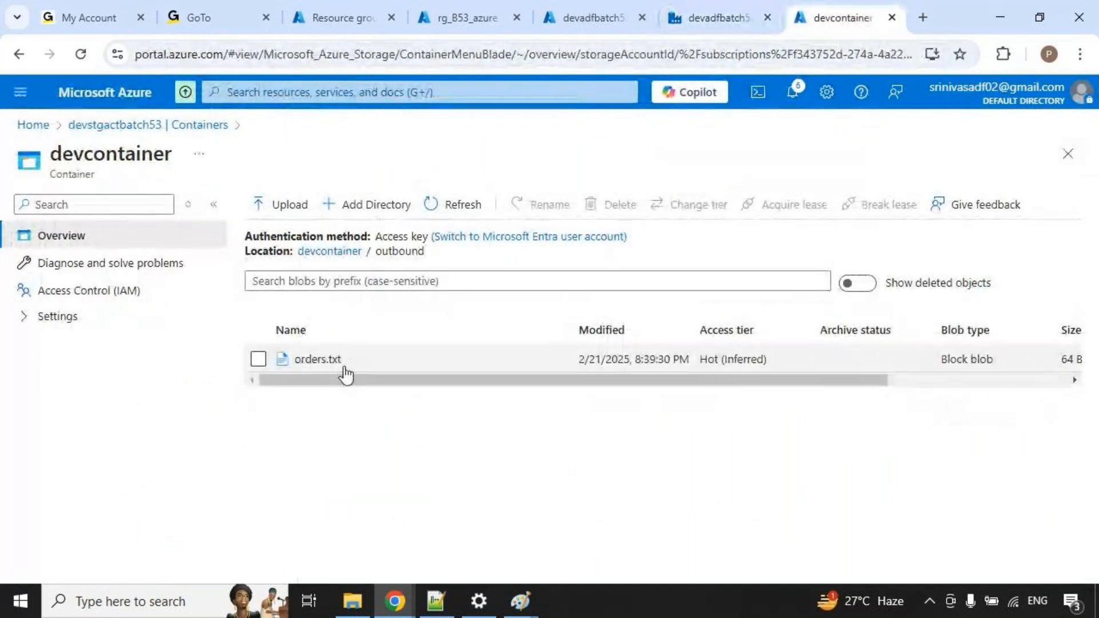
left_click(711, 8)
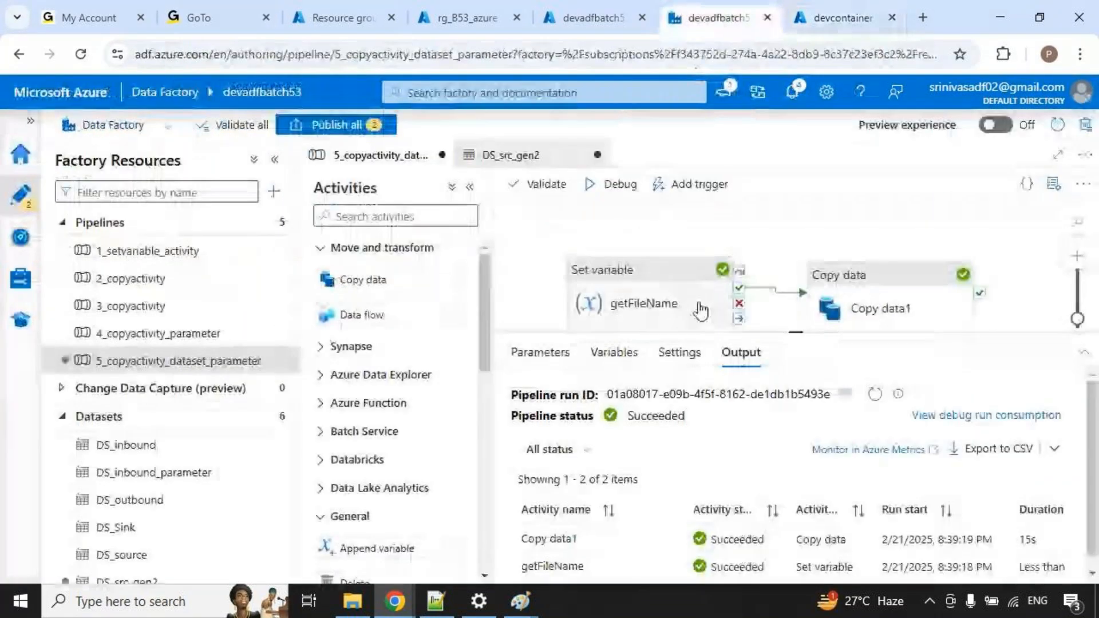
left_click(694, 297)
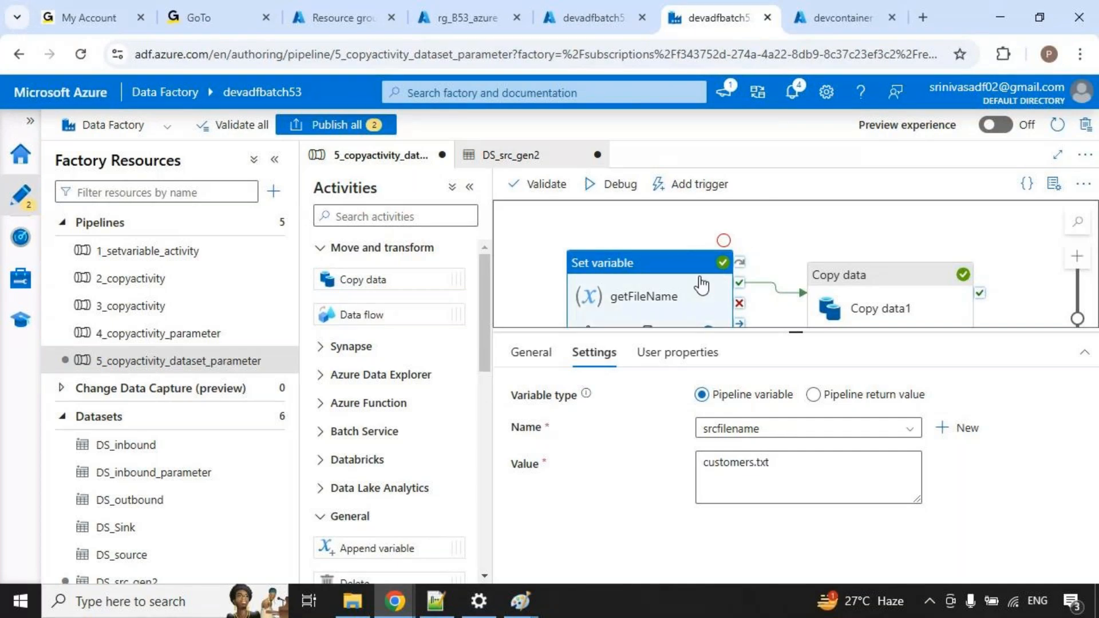
left_click(817, 328)
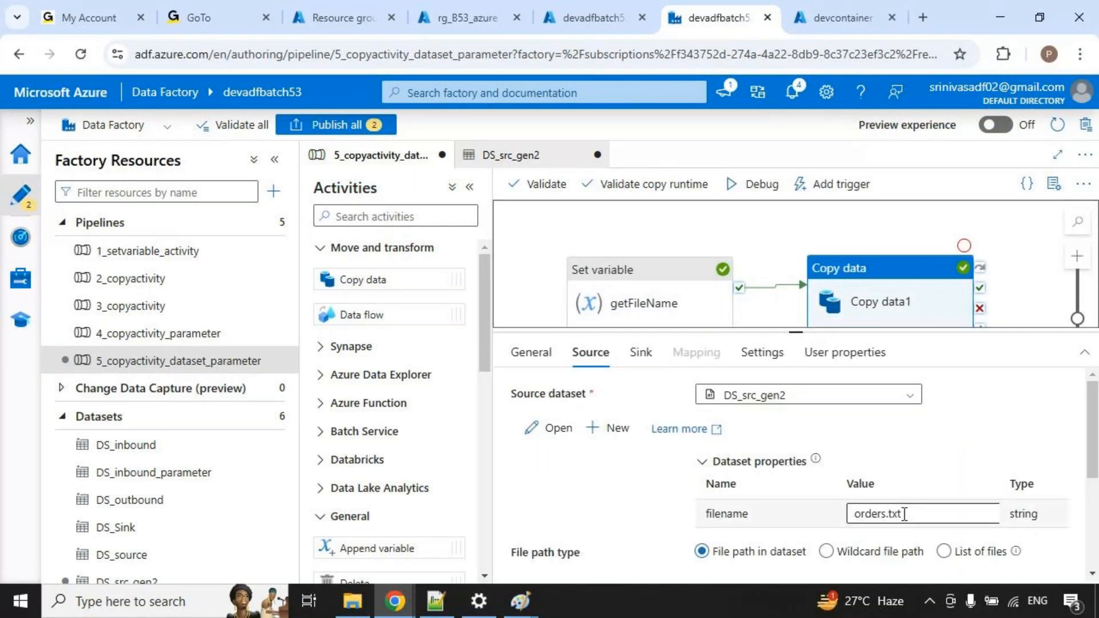
triple_click(864, 514)
key("BackSpace")
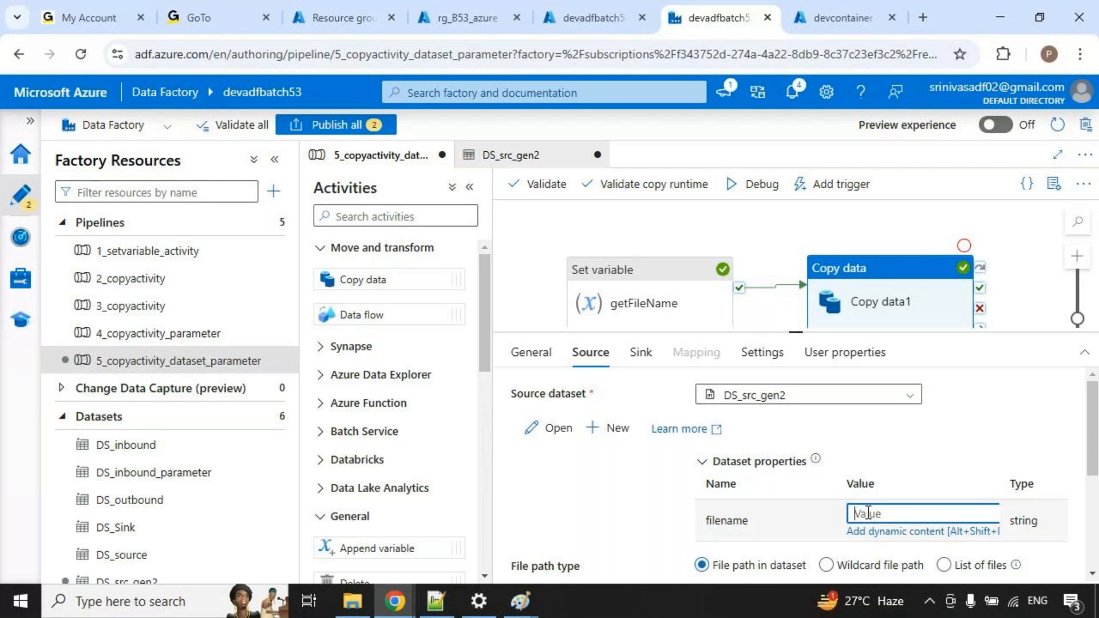
left_click_drag(703, 312, 744, 288)
key("Escape")
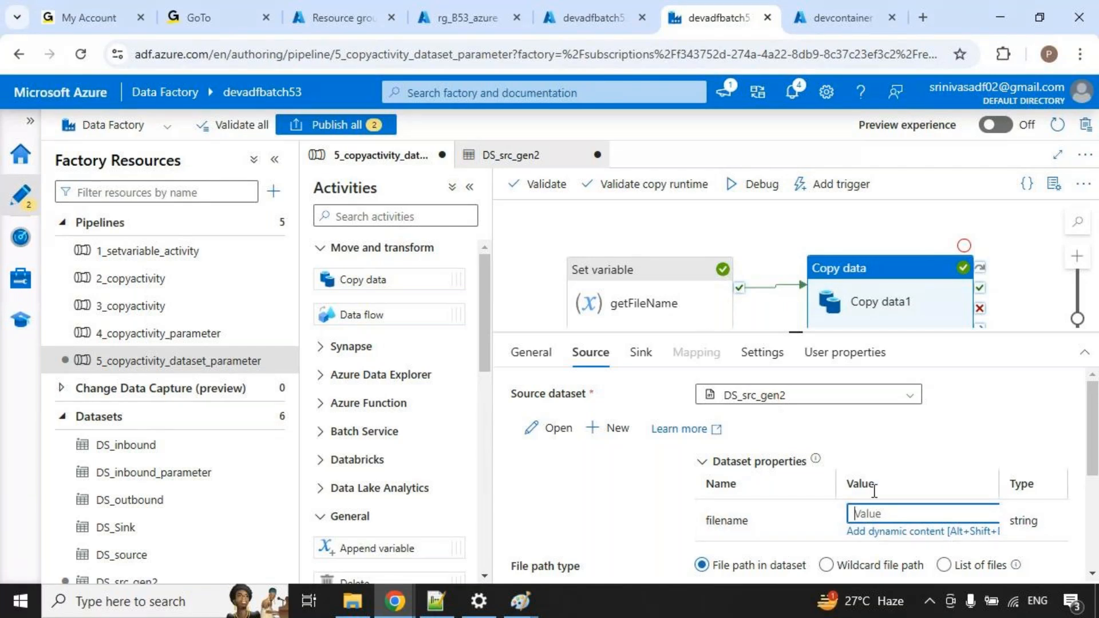
left_click(863, 534)
left_click(888, 381)
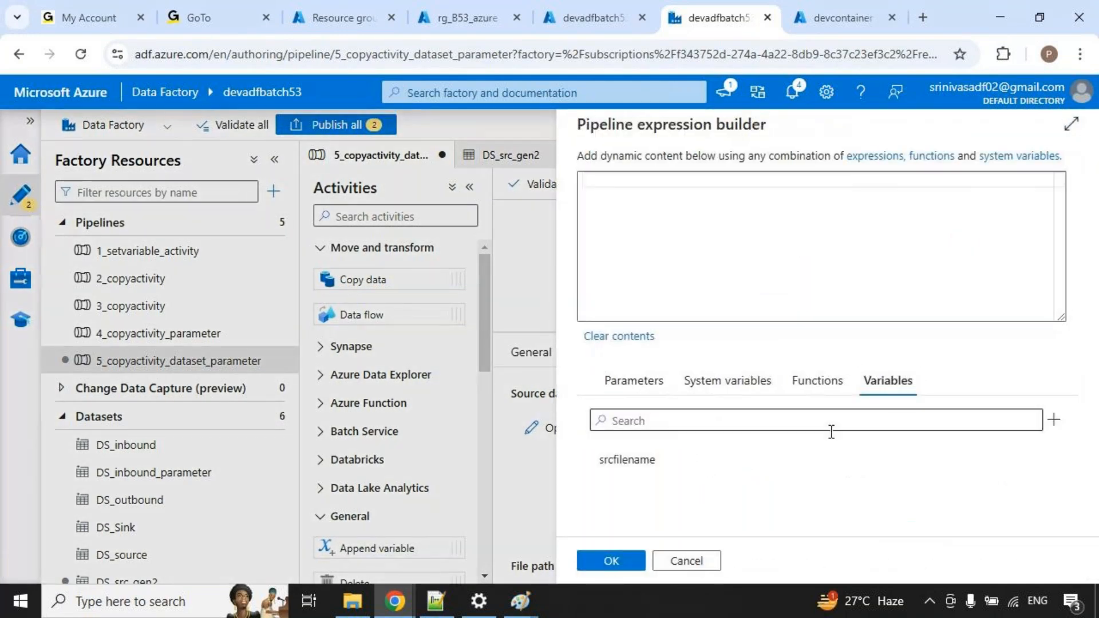
left_click(651, 465)
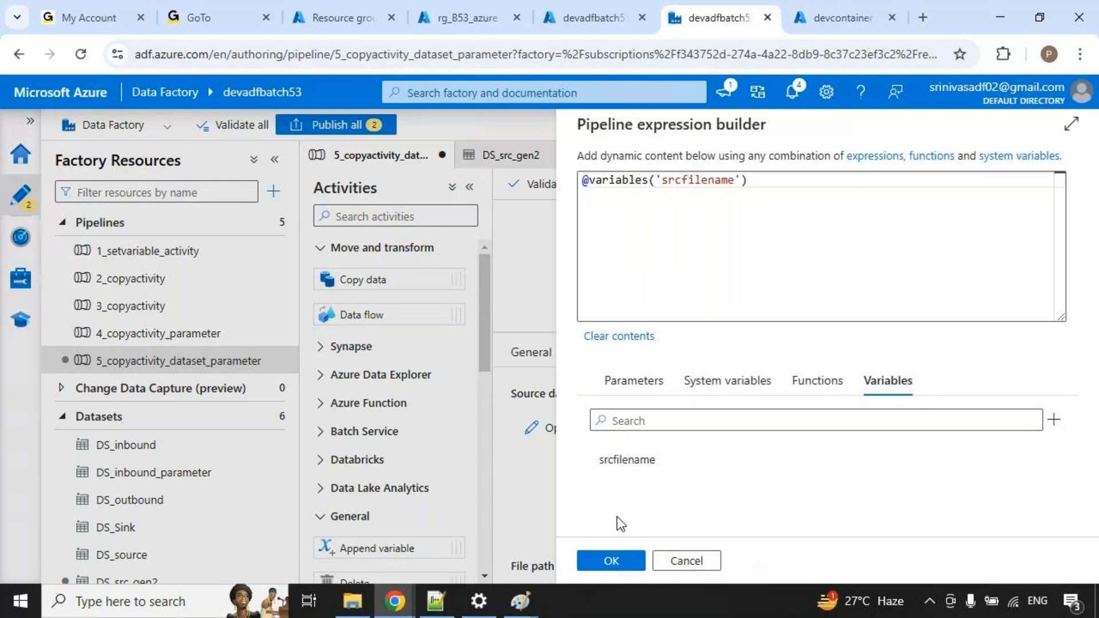
left_click(609, 558)
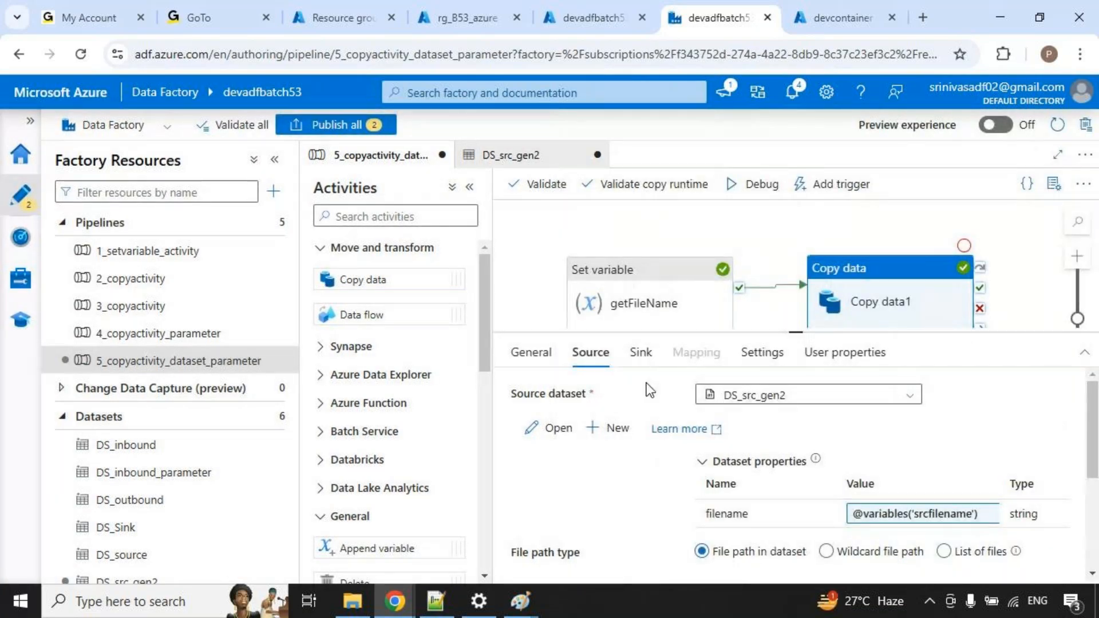
Compare the srcfilename value in the getFileName activity with the filename property in the Copy data activity's source.
left_click(657, 323)
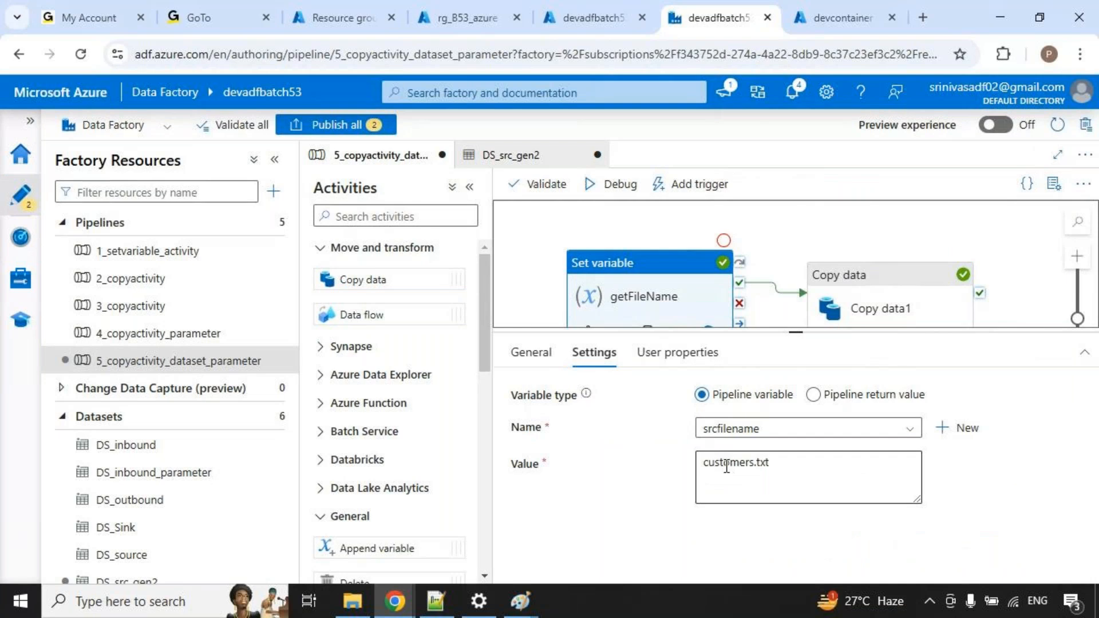
left_click_drag(694, 473, 778, 473)
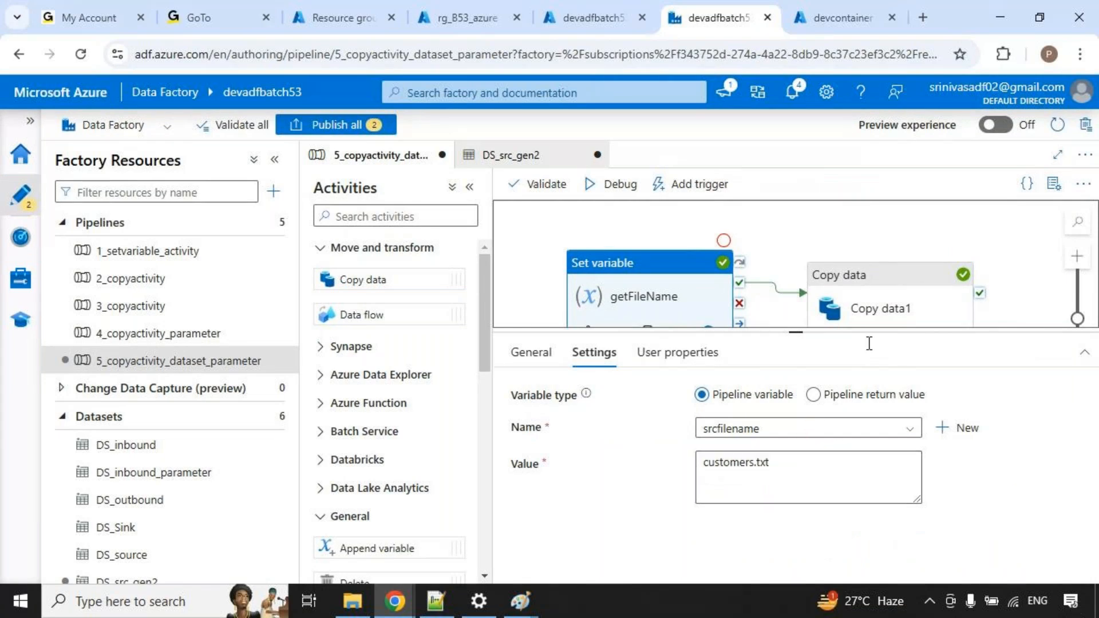
left_click(894, 304)
left_click_drag(859, 497, 975, 525)
mouse_move(919, 496)
left_mouse_down()
mouse_move(966, 484)
mouse_move(786, 410)
left_mouse_up()
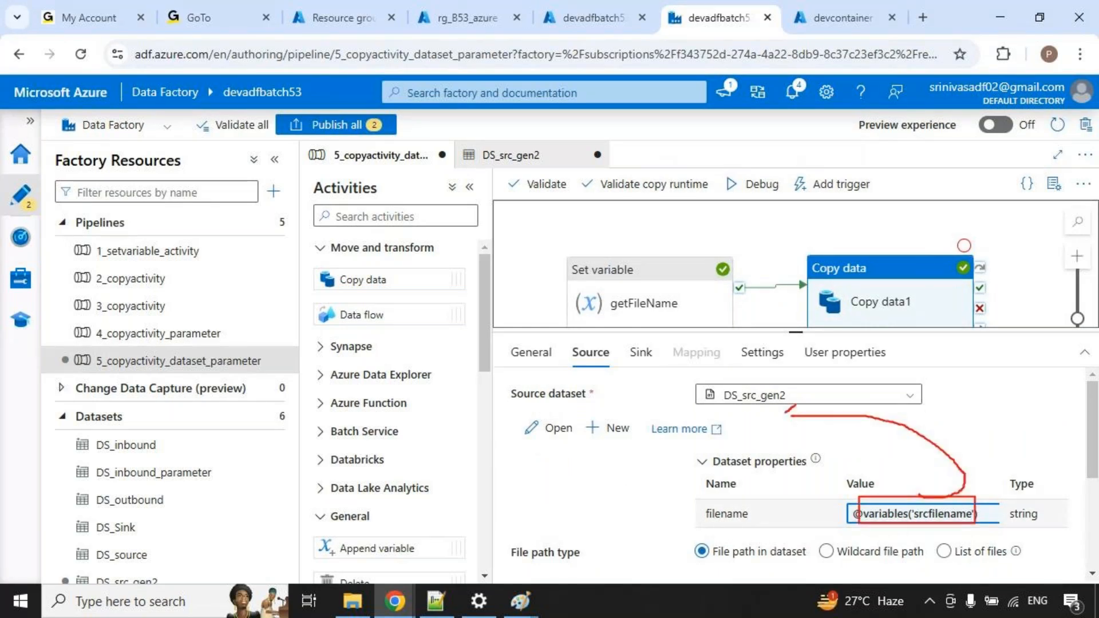
key("Escape")
left_click(607, 235)
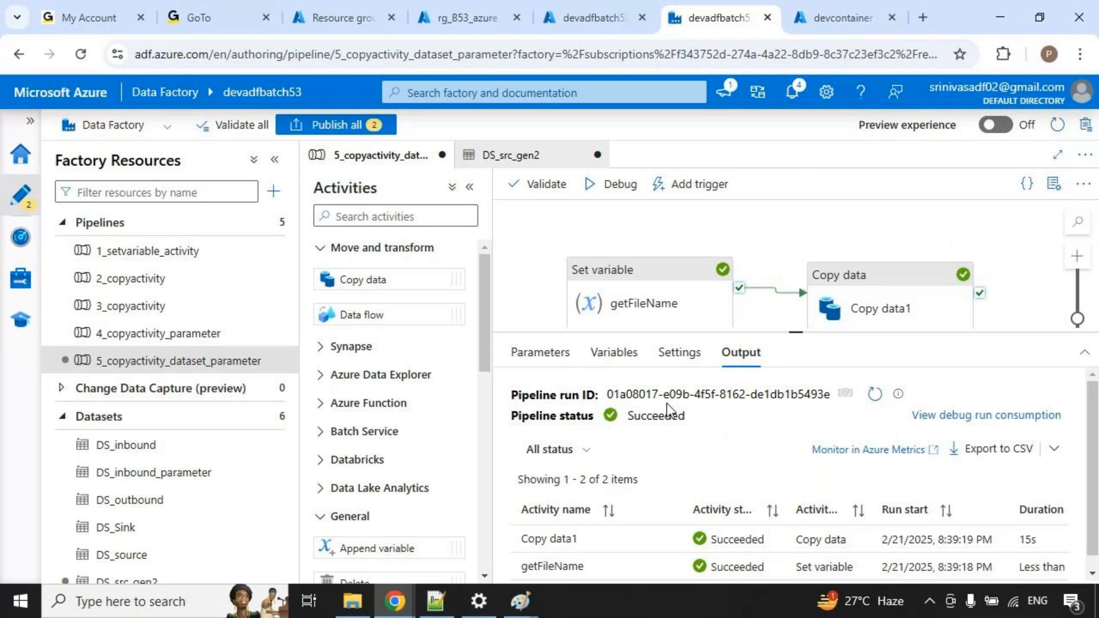
Open the DS_src_gen2 dataset from the Copy data source and review its parameters and file path.
left_click(835, 302)
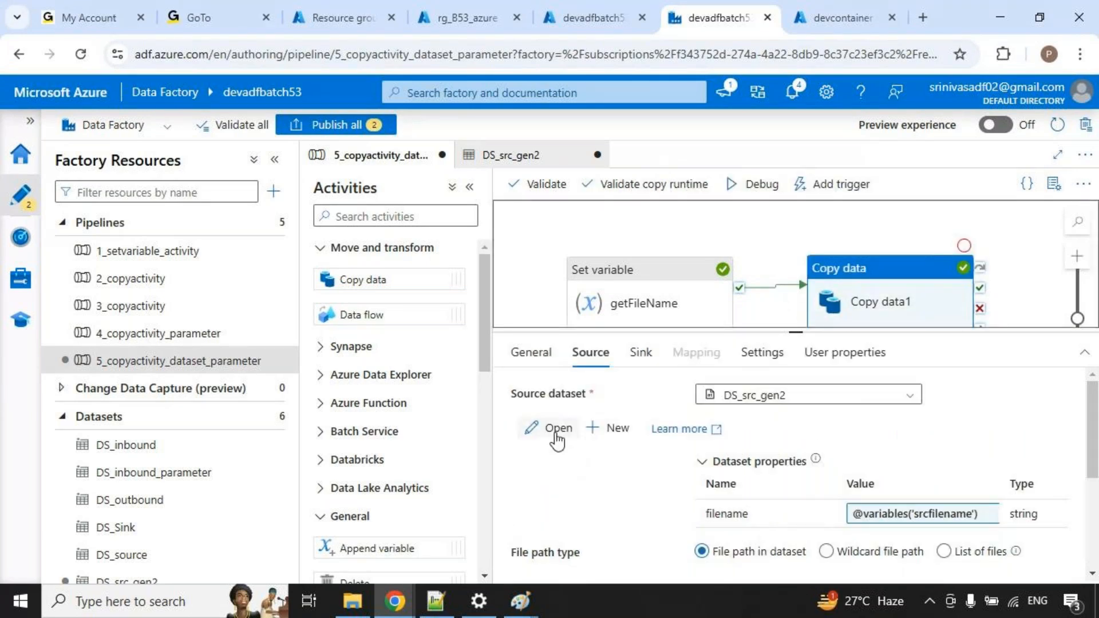
left_click(557, 441)
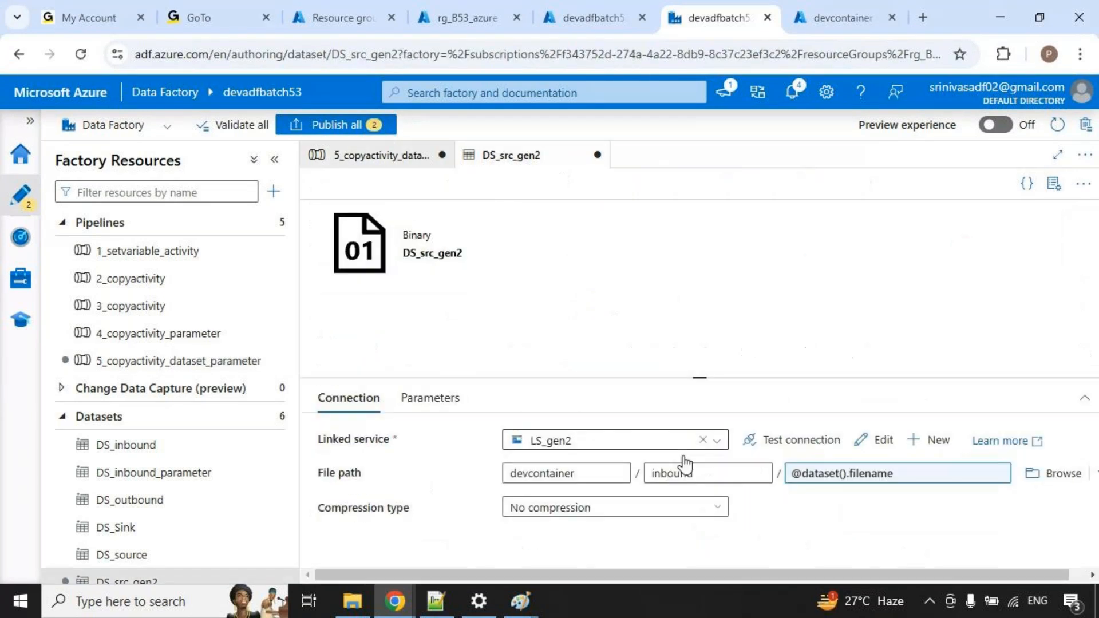
left_click(451, 412)
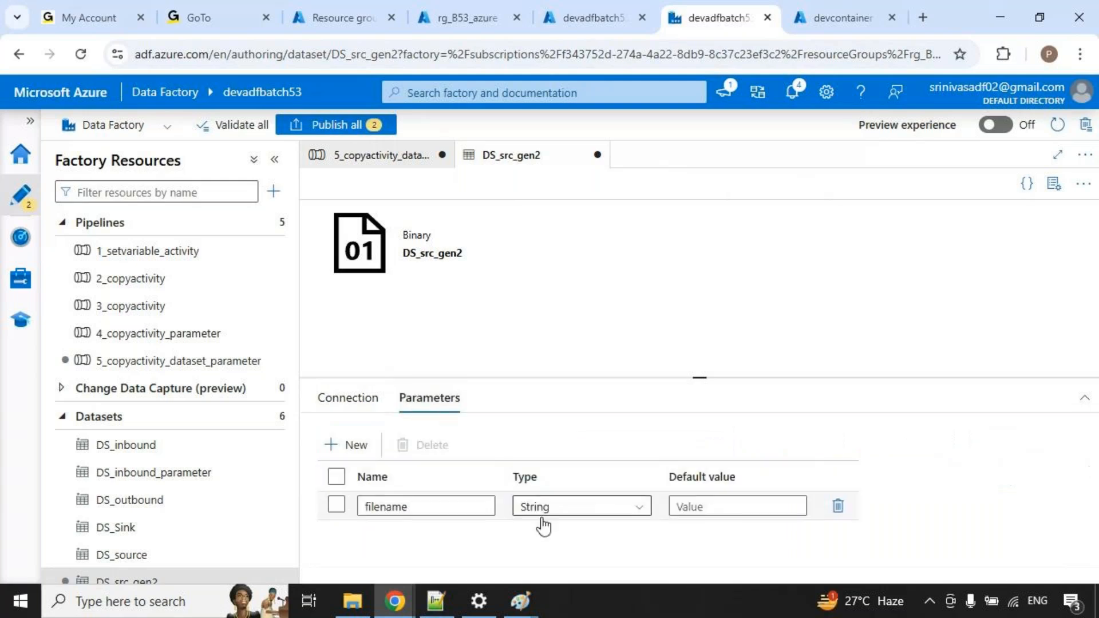
left_click(336, 404)
left_click_drag(549, 482, 610, 454)
left_click_drag(673, 481, 739, 445)
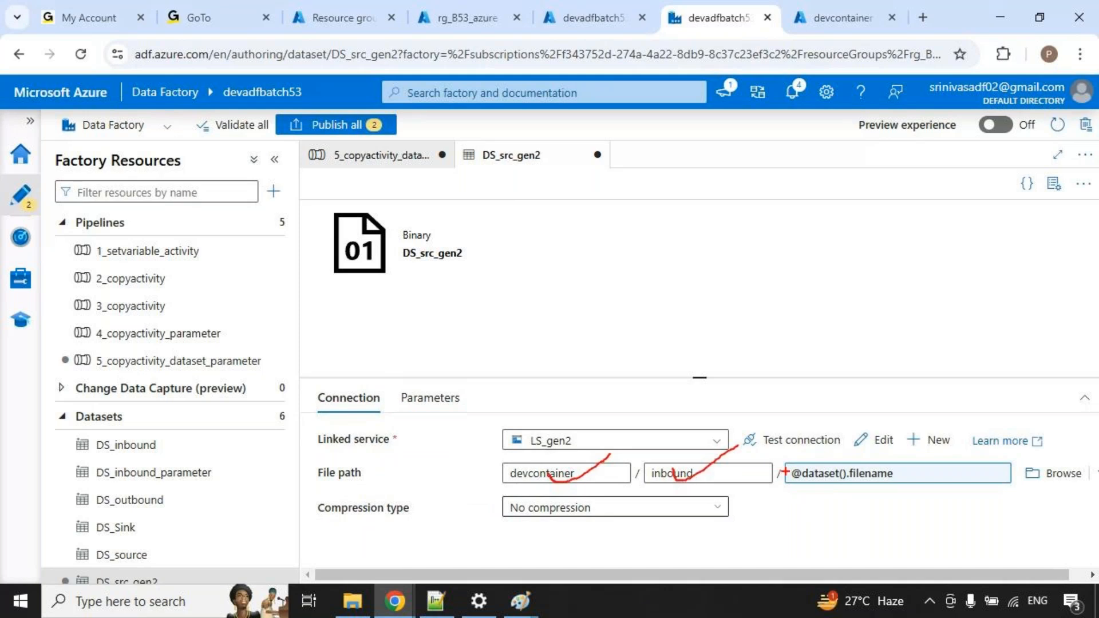
left_click_drag(788, 475, 836, 461)
key("ctrl+z")
key("ctrl+z")
key("Escape")
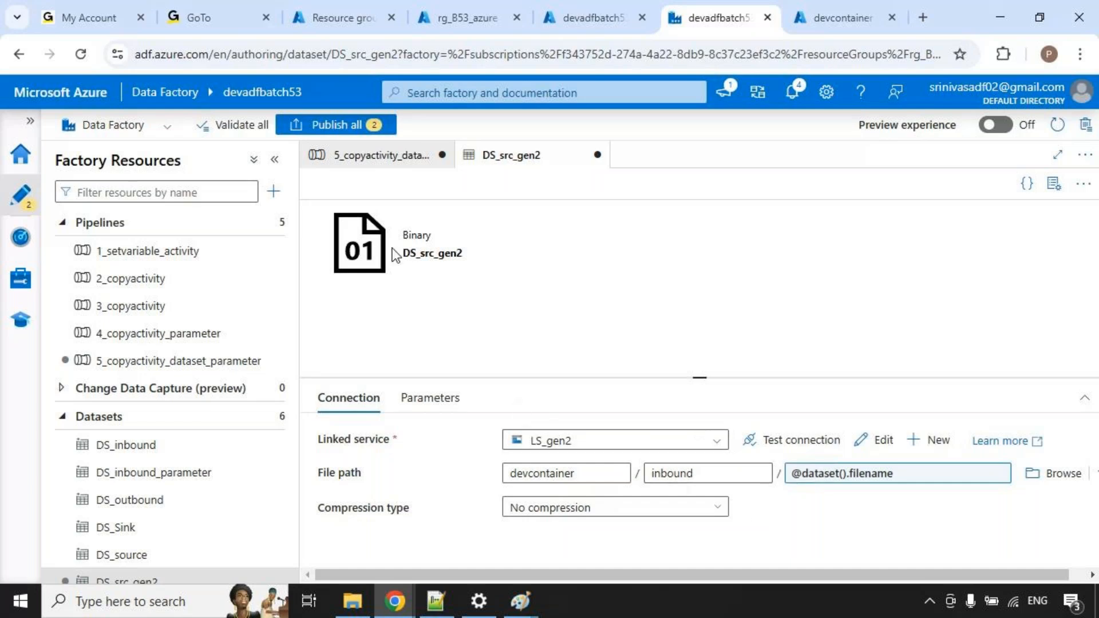
Publish the pending pipeline and DS_src_gen2 dataset changes, and reopen the getFileName activity in the pipeline.
left_click(336, 125)
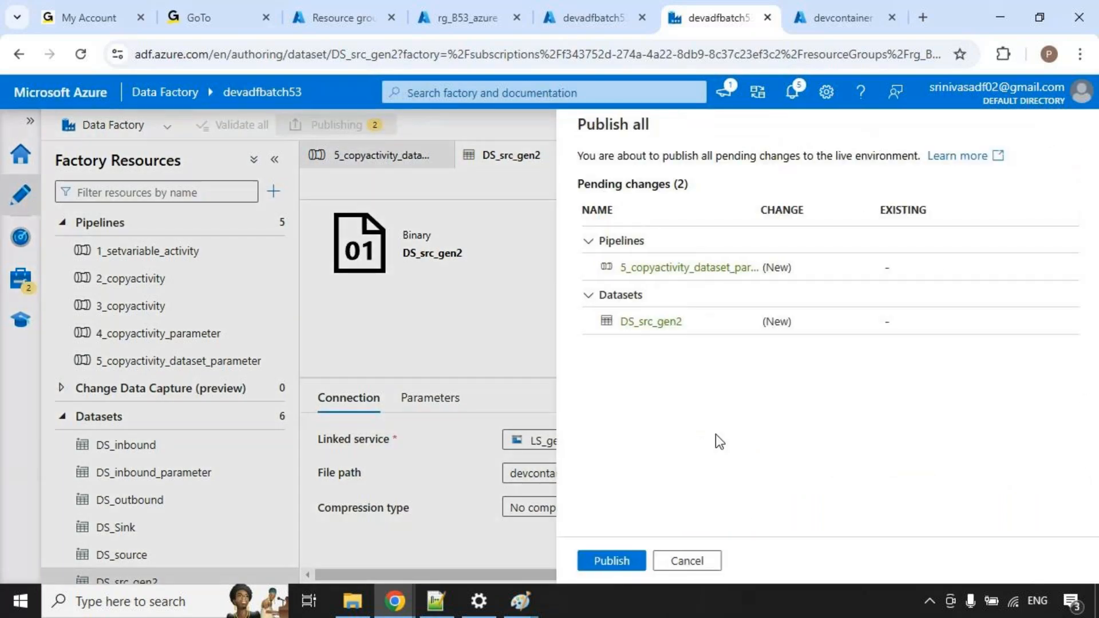
left_click(620, 561)
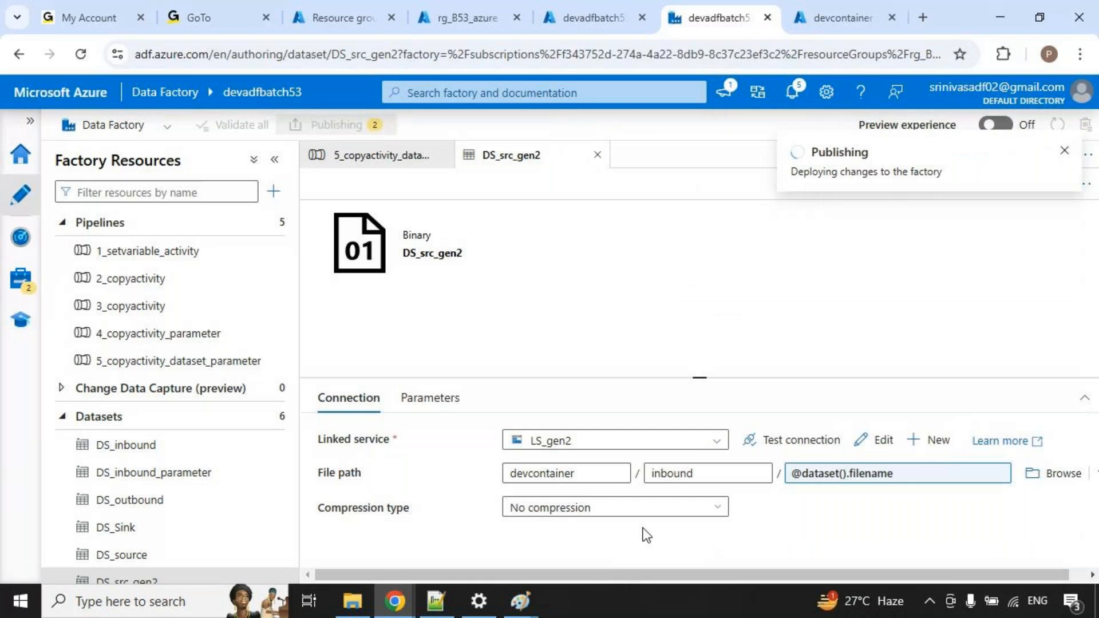
left_click(372, 160)
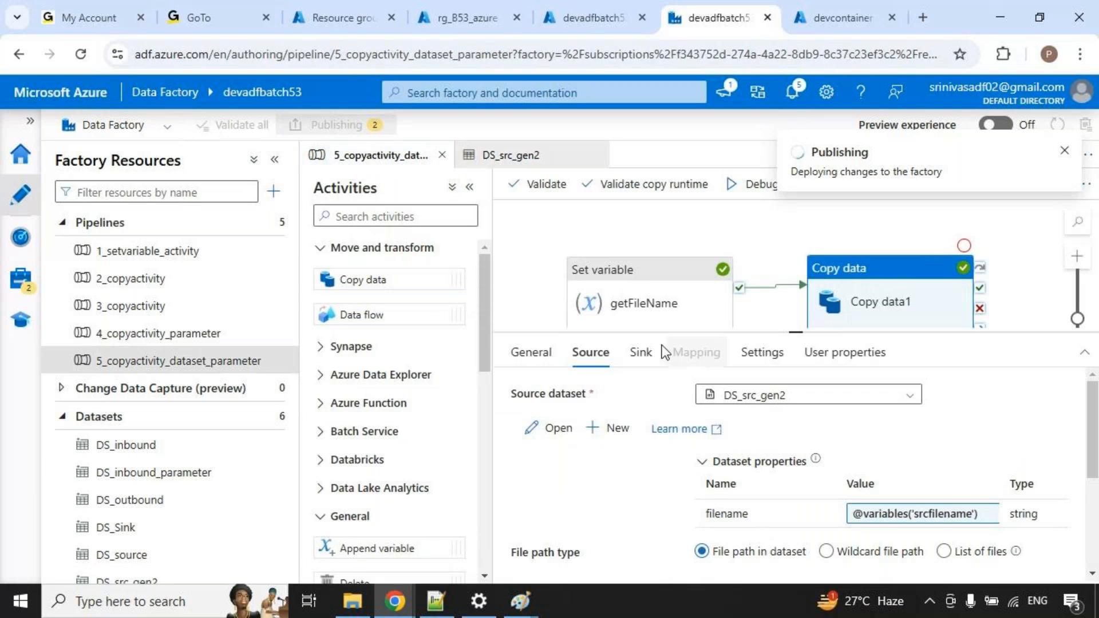
left_click(660, 314)
left_click(666, 458)
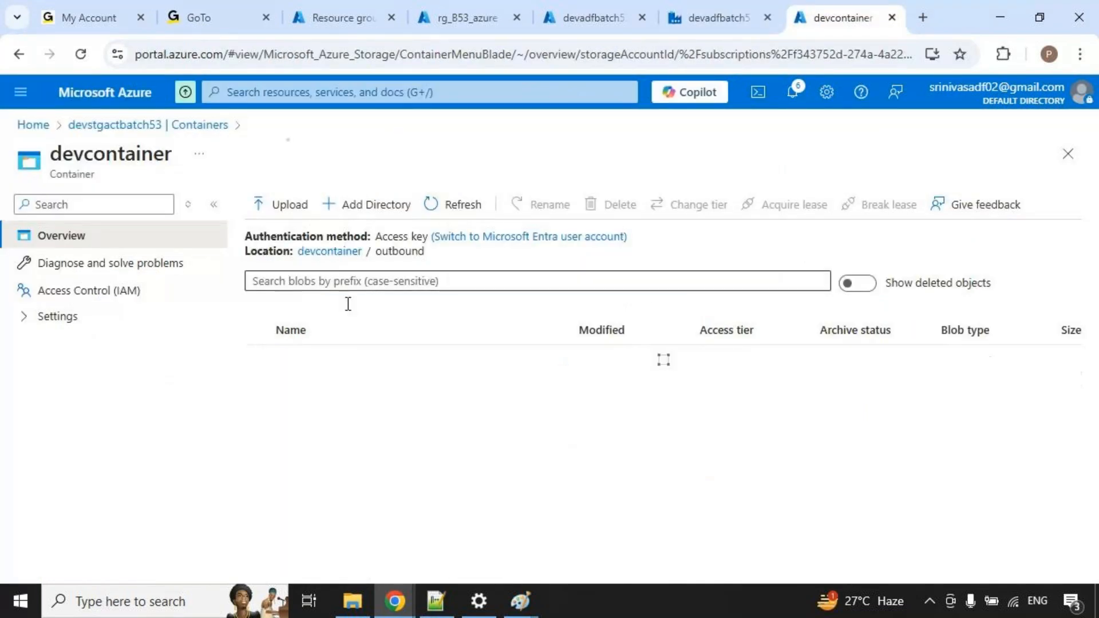
Set the getFileName activity's value to products.txt, matching a file in the inbound folder, and start a debug run of the pipeline.
left_click(347, 252)
left_click(312, 359)
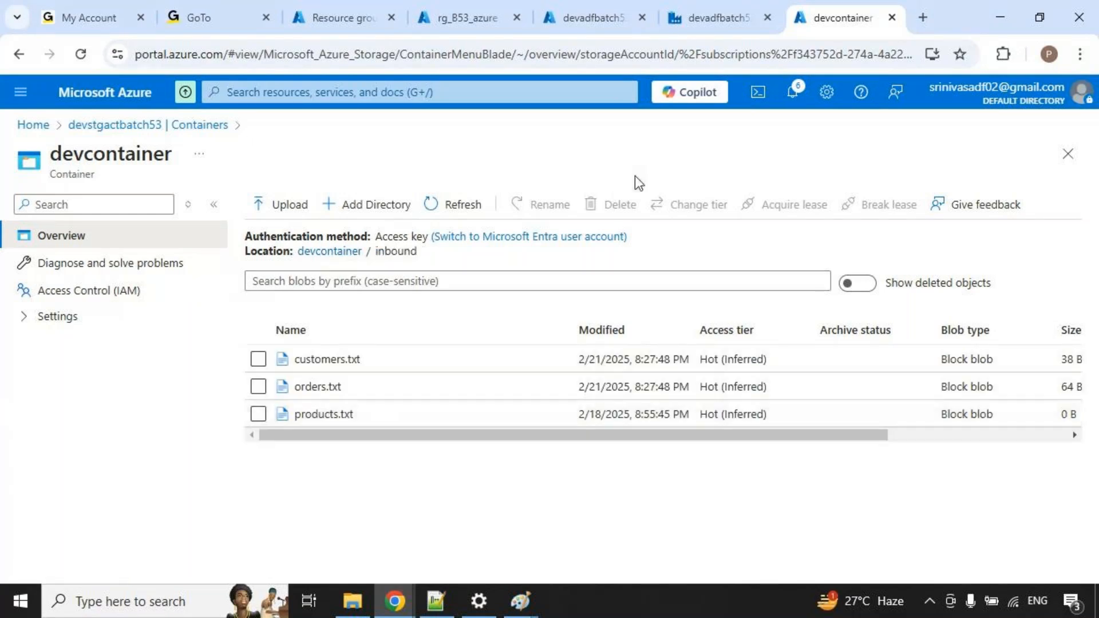
left_click(743, 16)
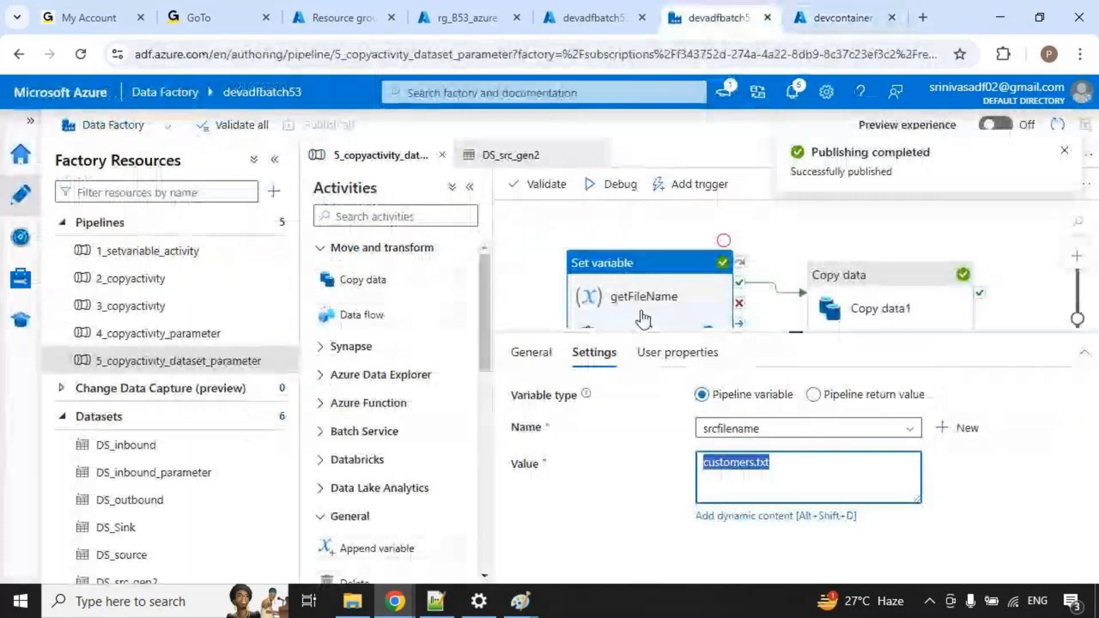
left_click(810, 463)
left_click_drag(811, 462, 671, 463)
type("products.txt")
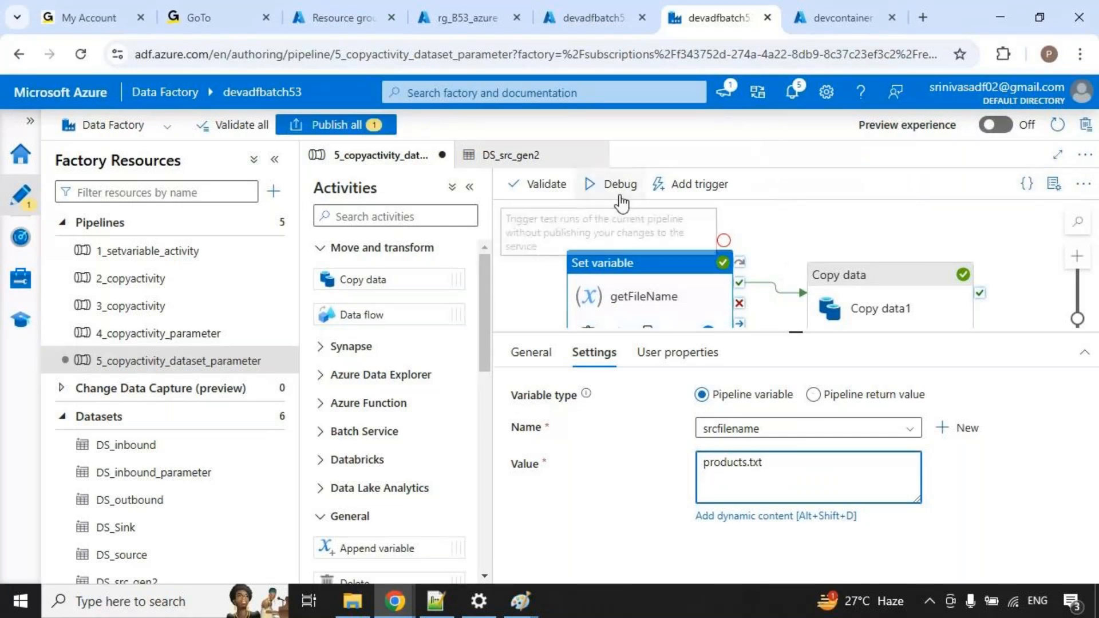
left_click(632, 190)
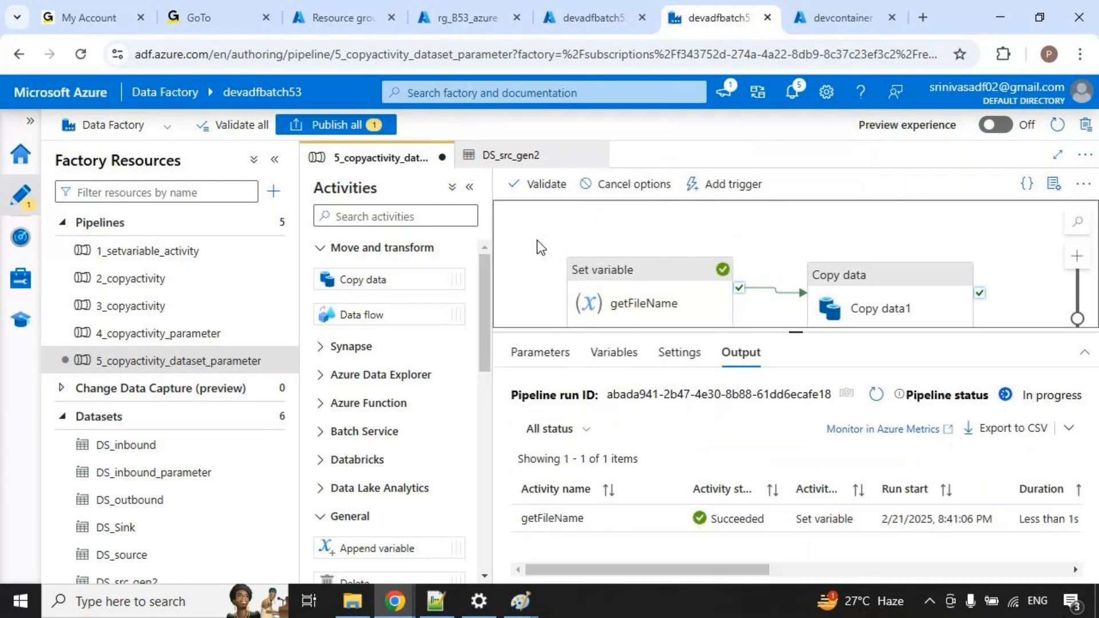
Inspect the getFileName activity's output in the debug run and refresh the run status to follow Copy data1.
left_click(846, 393)
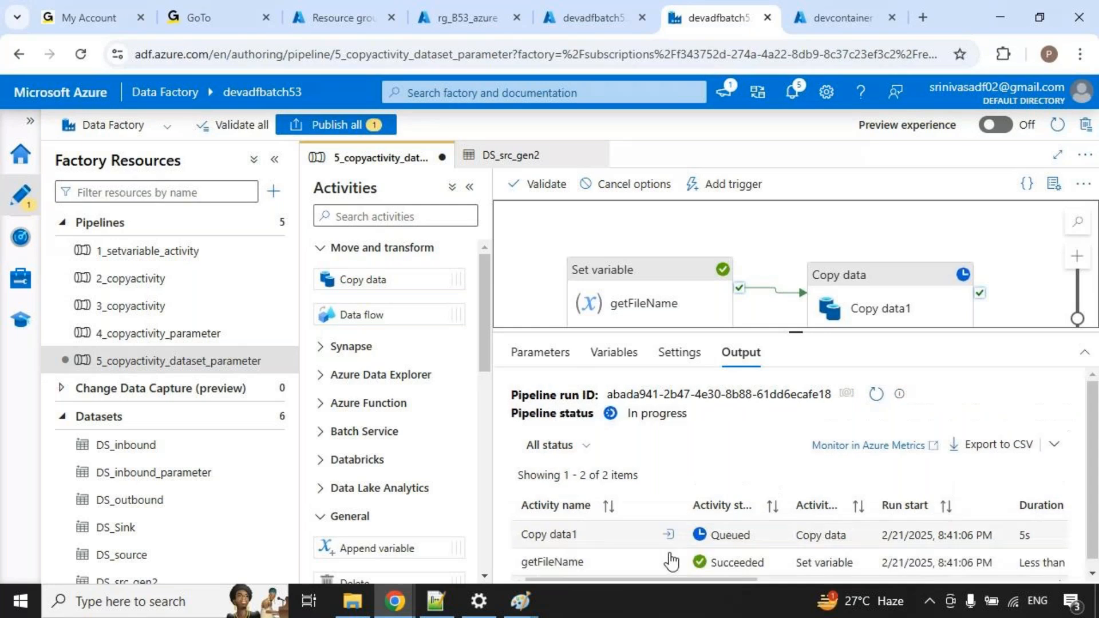
left_click(671, 561)
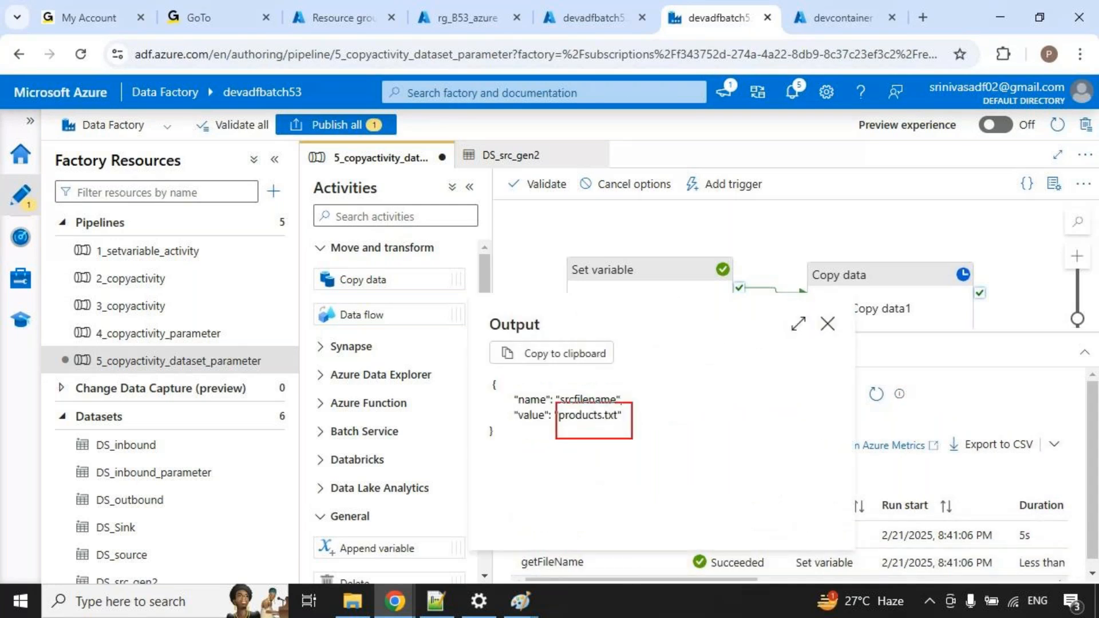
left_click(691, 556)
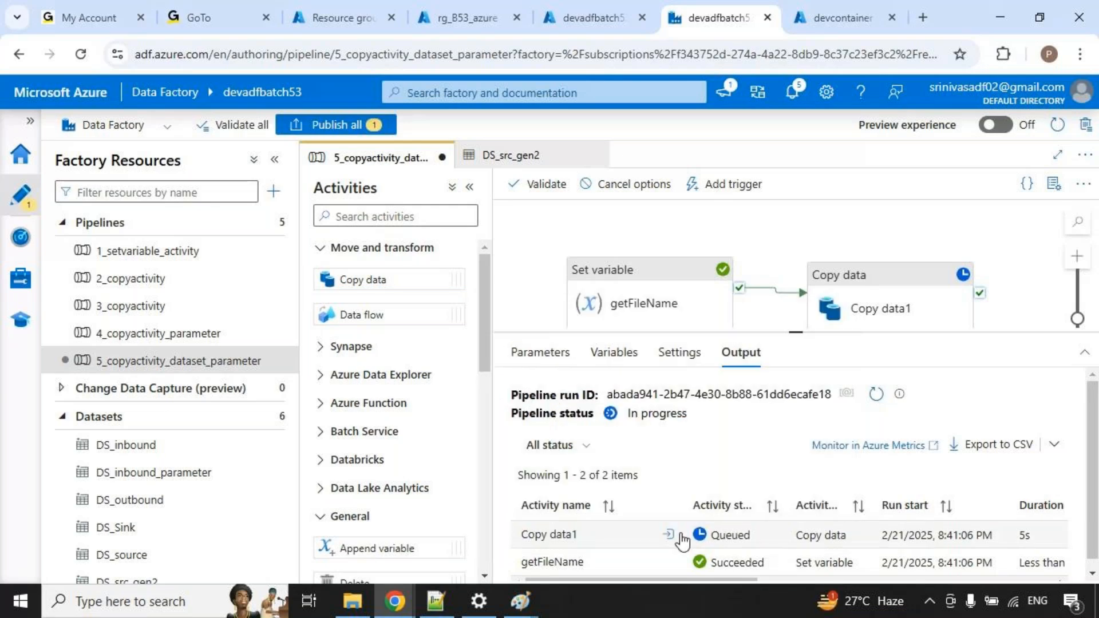
left_click(668, 534)
left_click(926, 416)
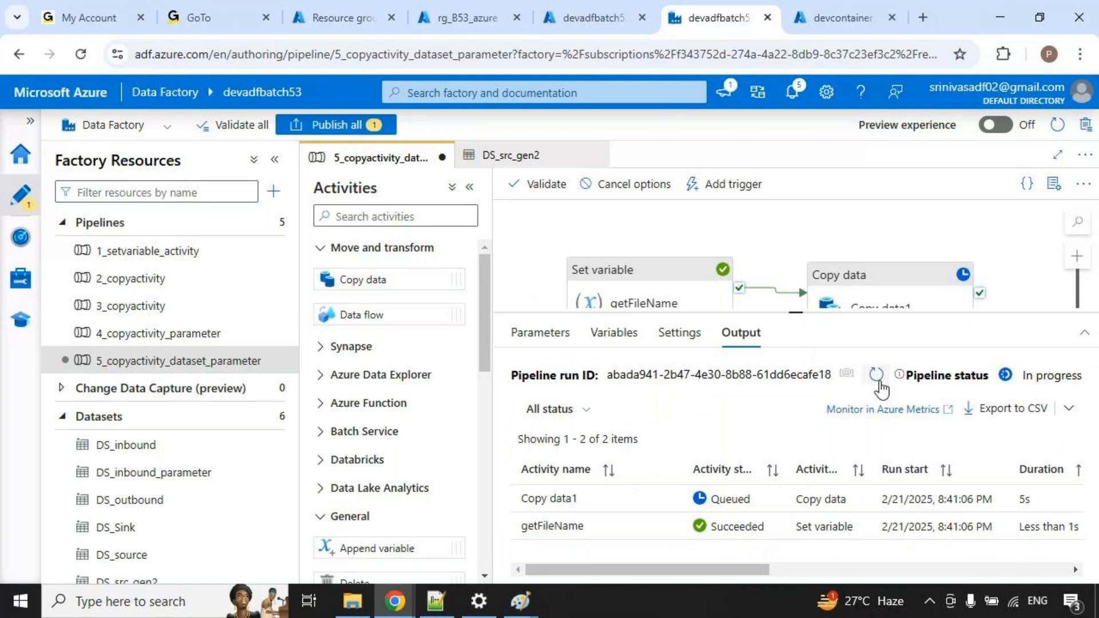
left_click(877, 376)
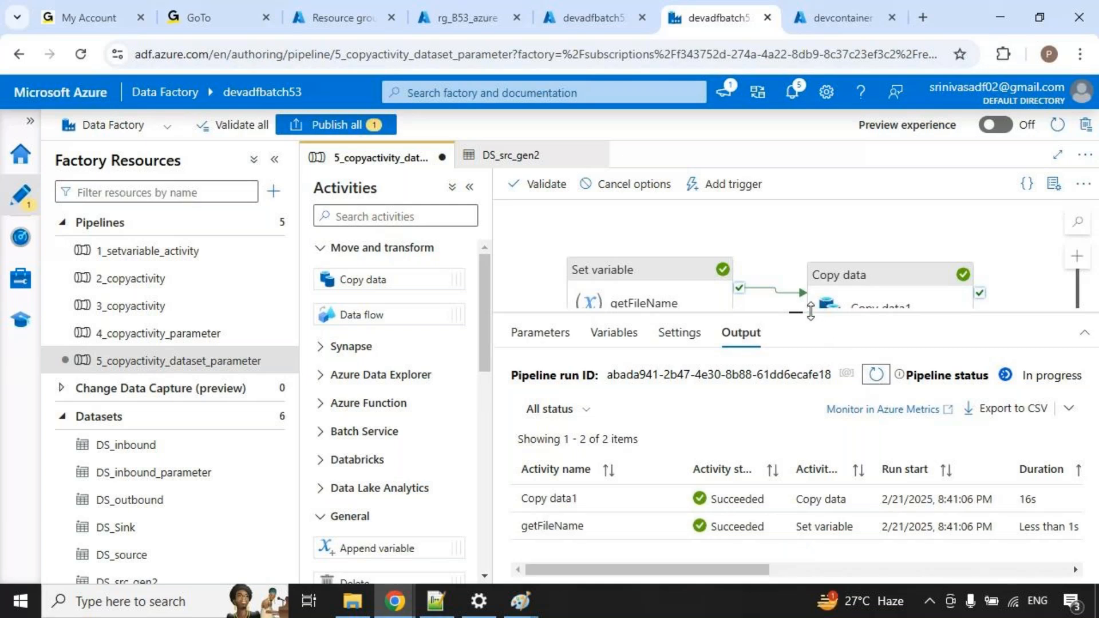
left_click_drag(808, 312, 789, 375)
mouse_move(925, 322)
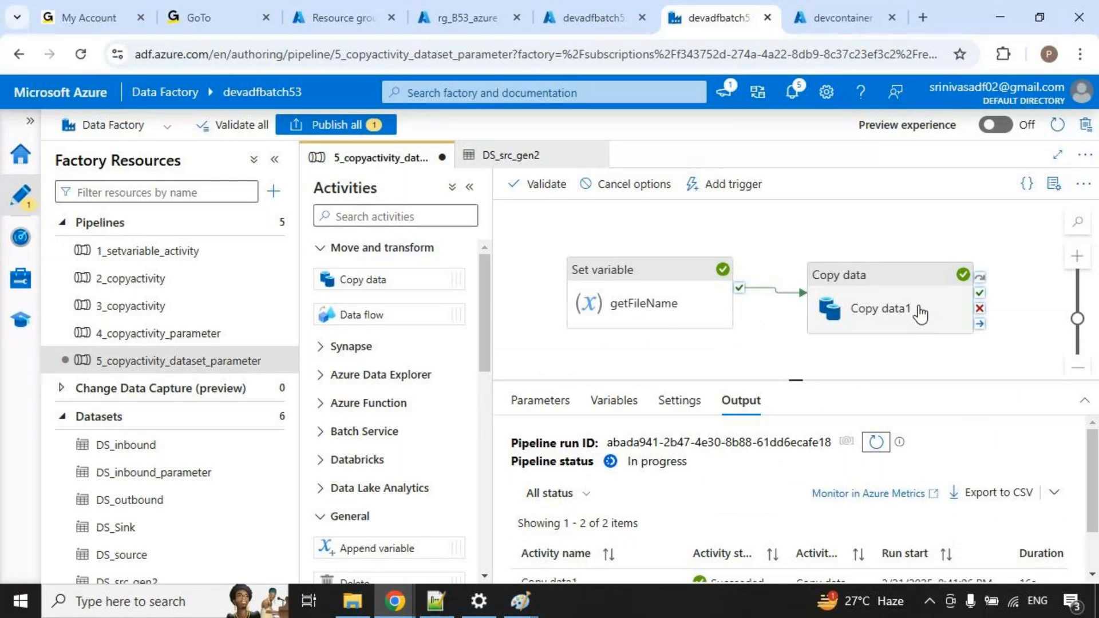
Check the outbound folder of devcontainer for the copied file and compare it with the value in the getFileName activity.
left_click(843, 17)
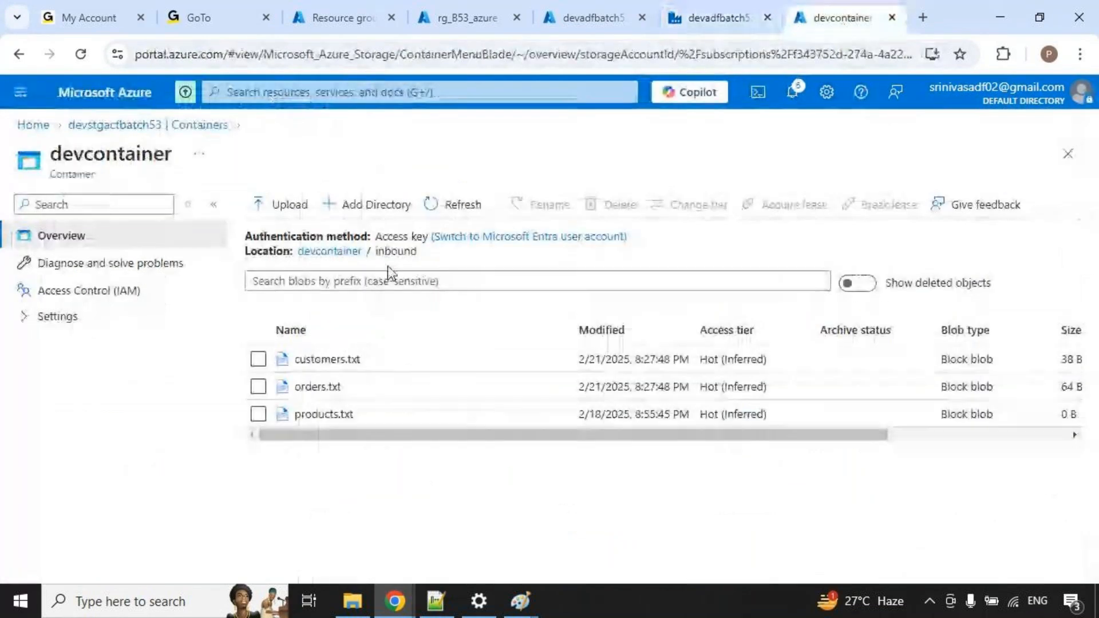
left_click(311, 252)
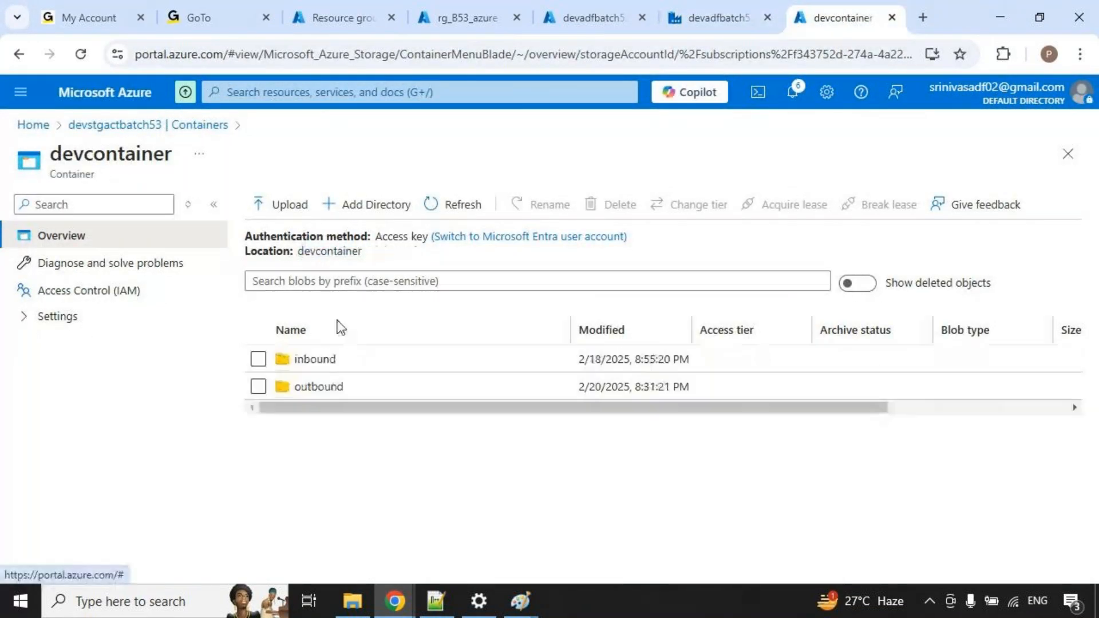
left_click(307, 388)
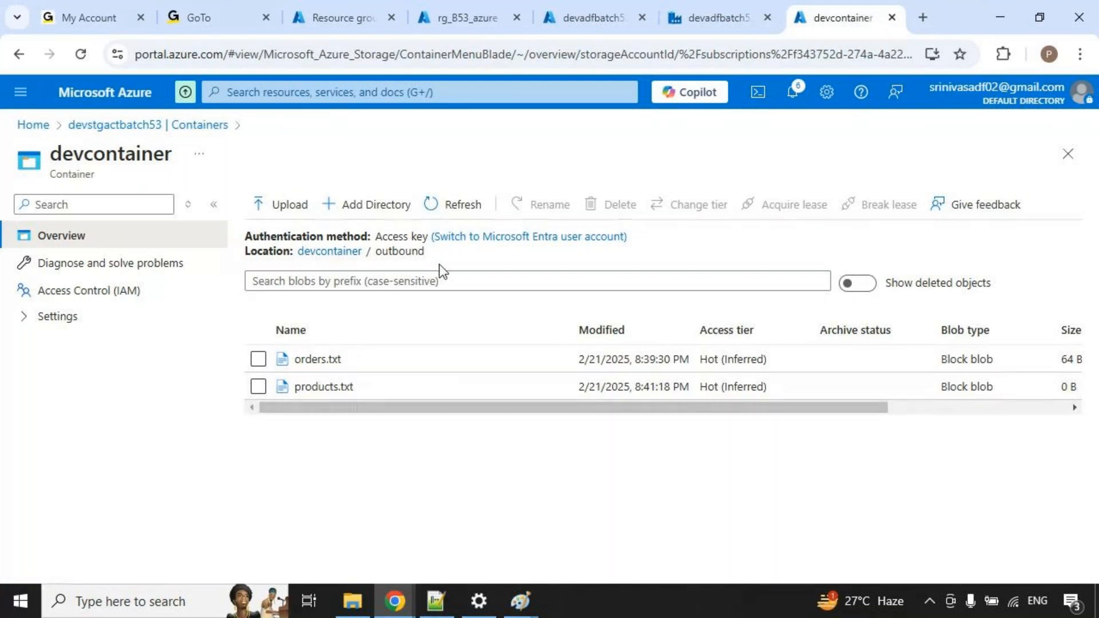
left_click(449, 205)
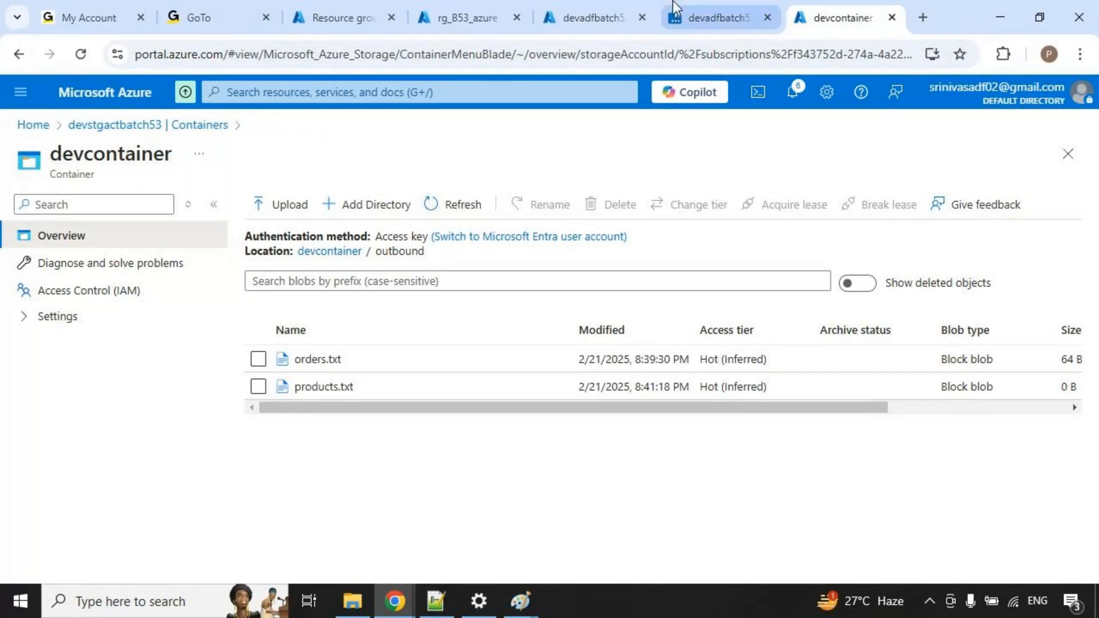
left_click(716, 17)
left_click(628, 300)
left_click_drag(764, 510, 668, 504)
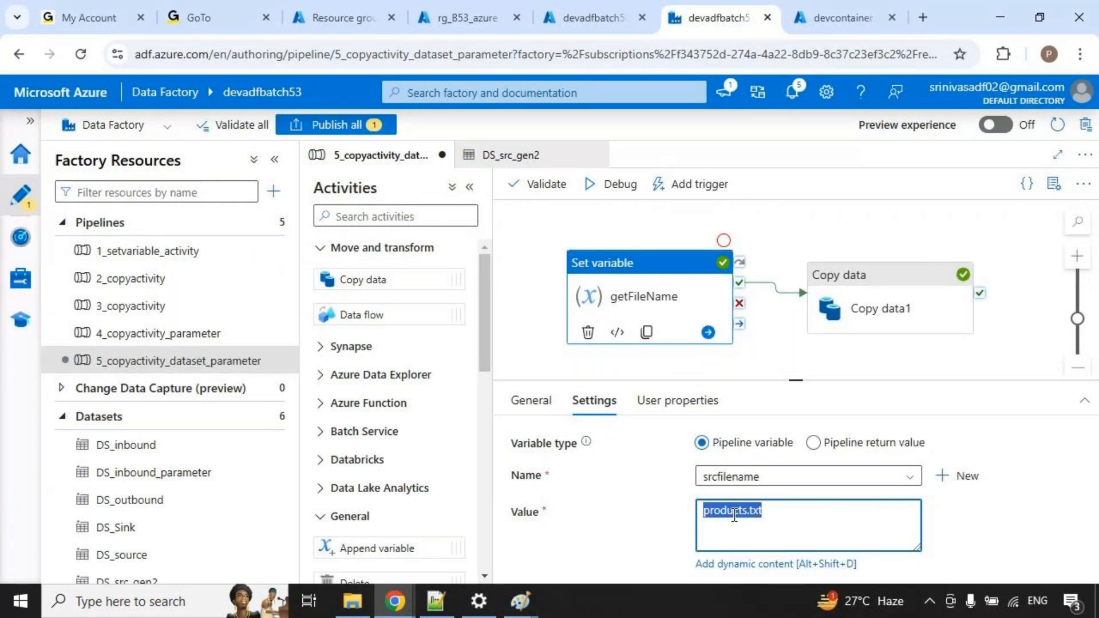
Delete orders.txt and products.txt from the outbound folder of devcontainer, and open the inbound folder.
left_click(807, 22)
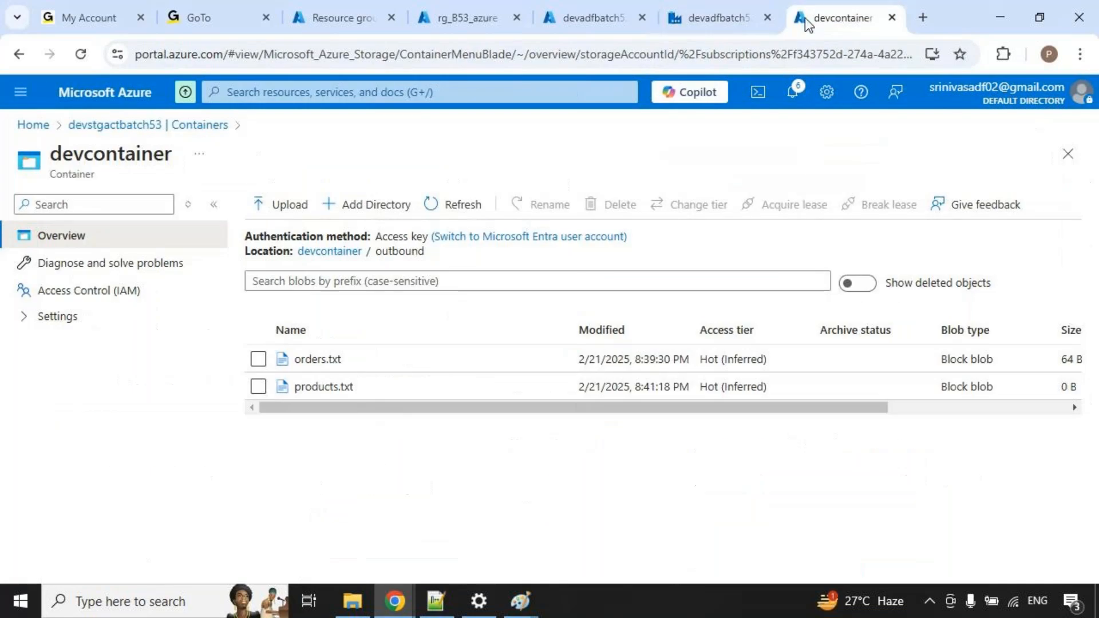
left_click(265, 360)
left_click(259, 386)
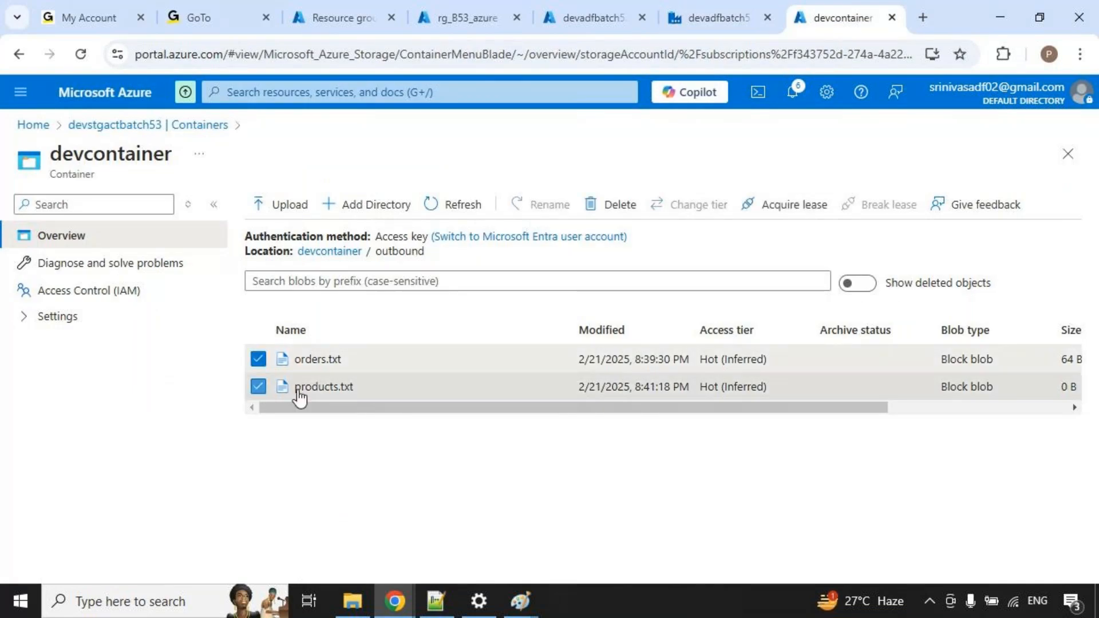
left_click(620, 206)
left_click(535, 445)
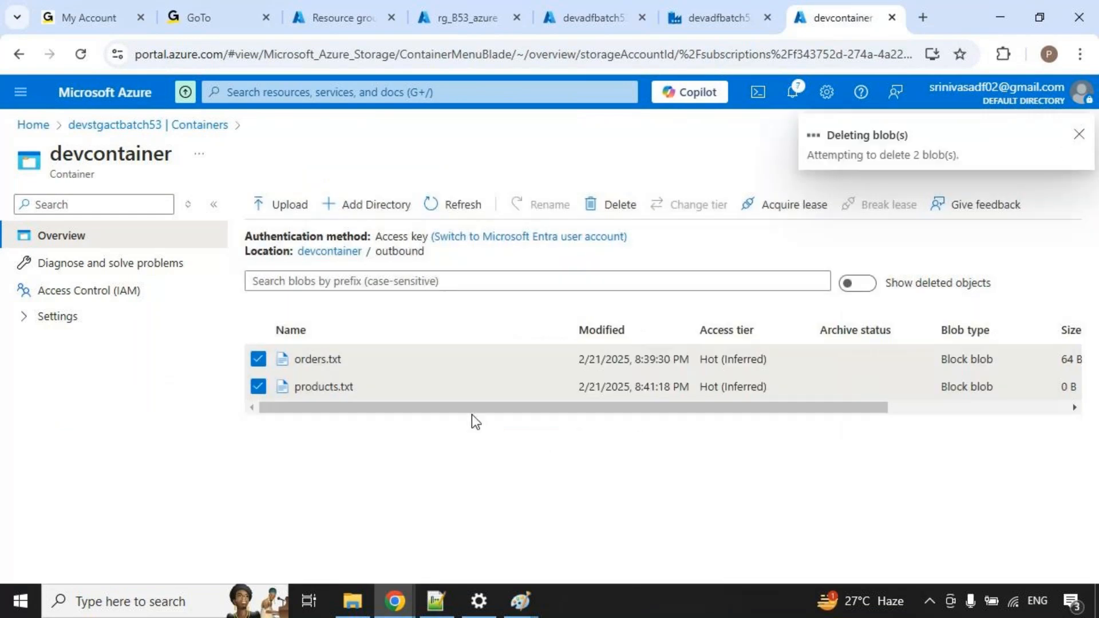
left_click(334, 252)
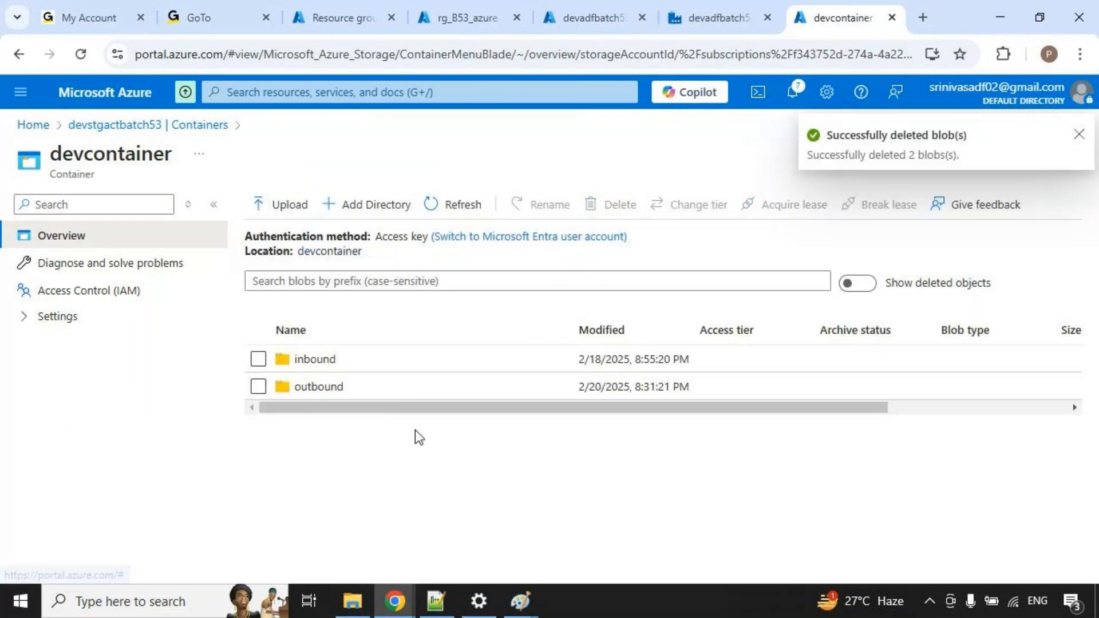
left_click(314, 359)
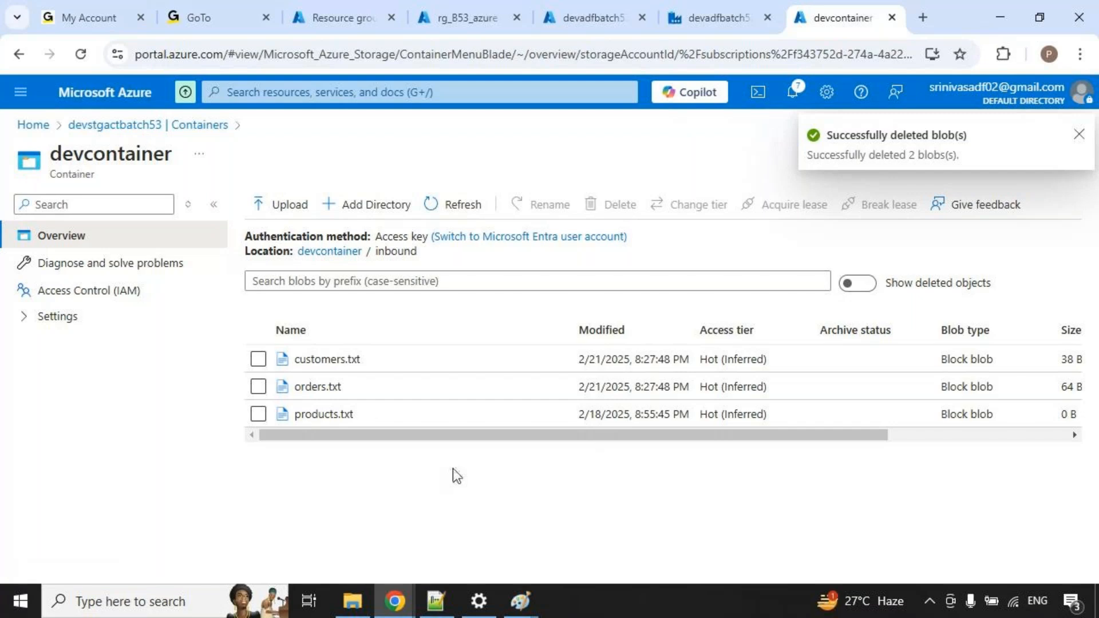
Create a new text document named sales in the local Day-5 folder using File Explorer.
left_click(353, 602)
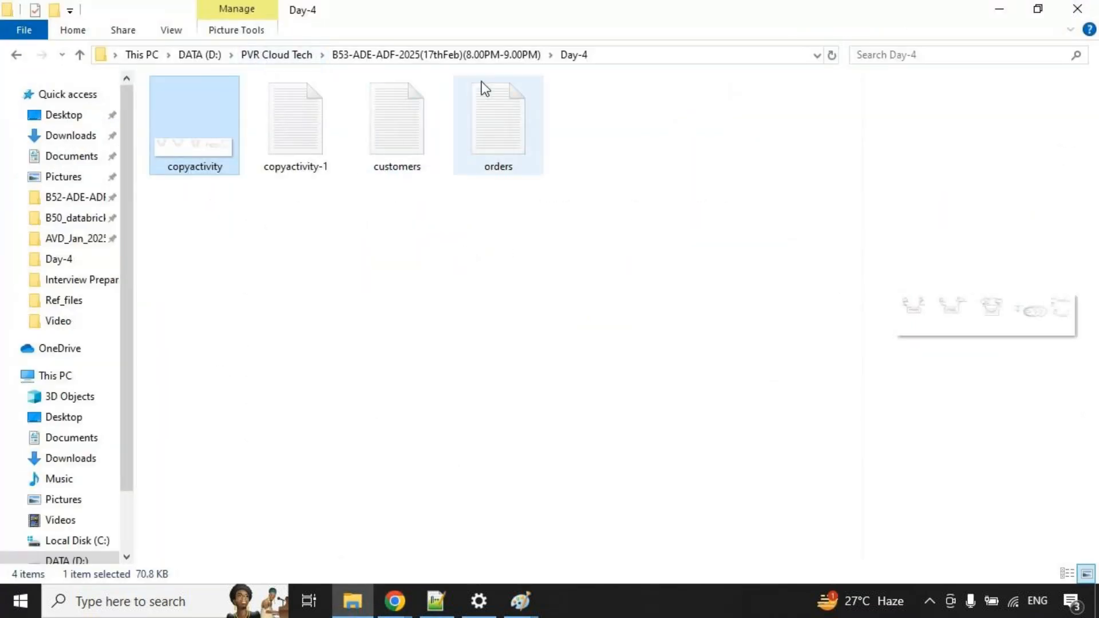
left_click(462, 55)
double_click(623, 128)
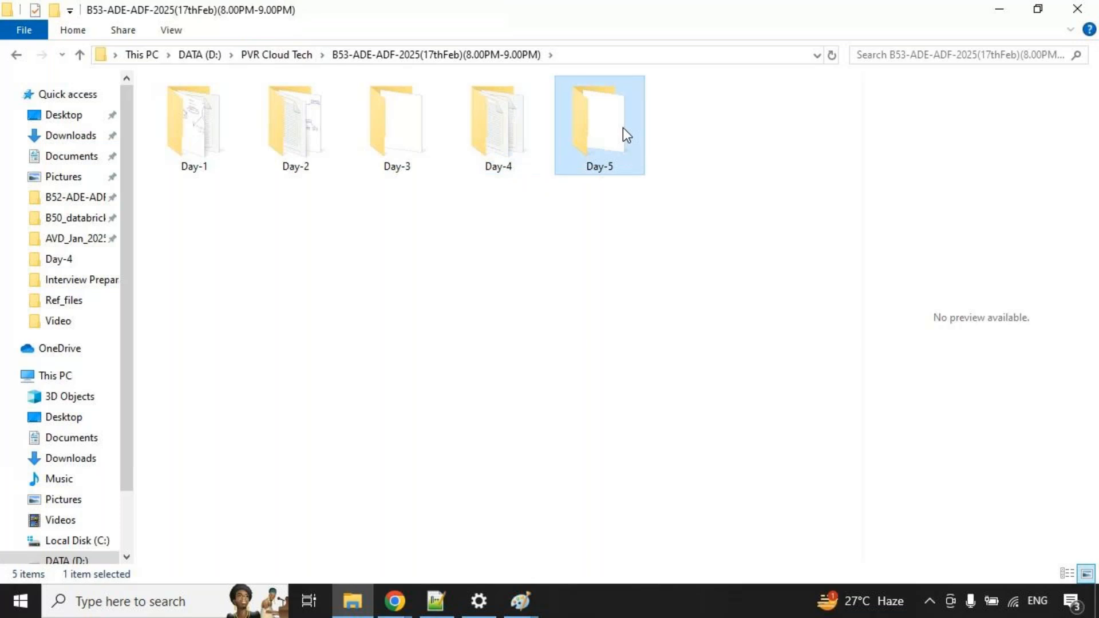
right_click(494, 228)
mouse_move(564, 444)
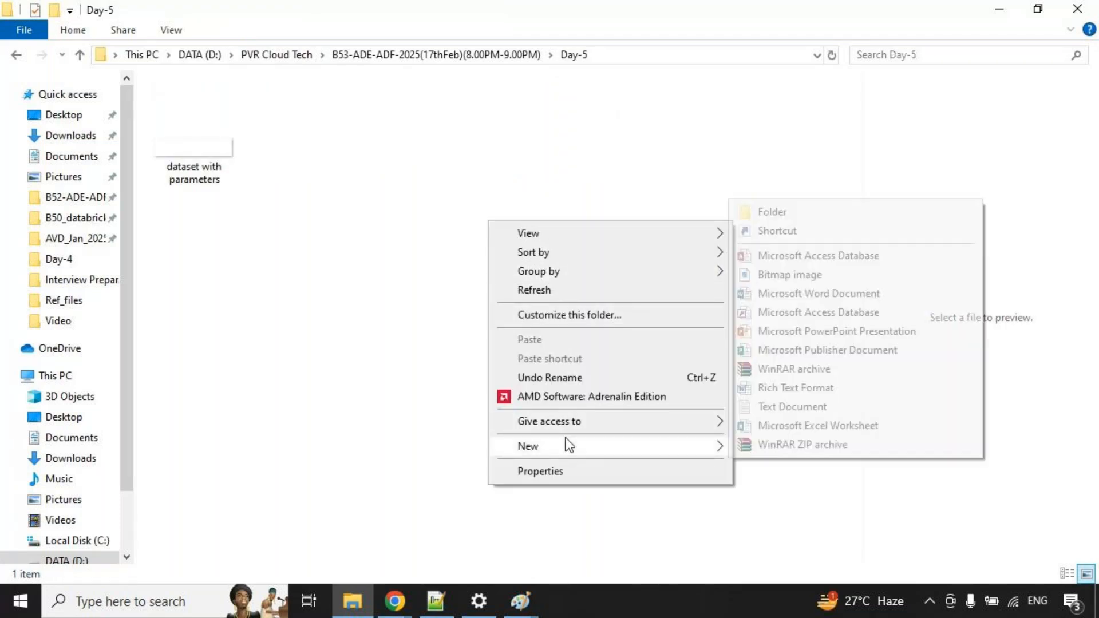
left_click(770, 407)
type("sa")
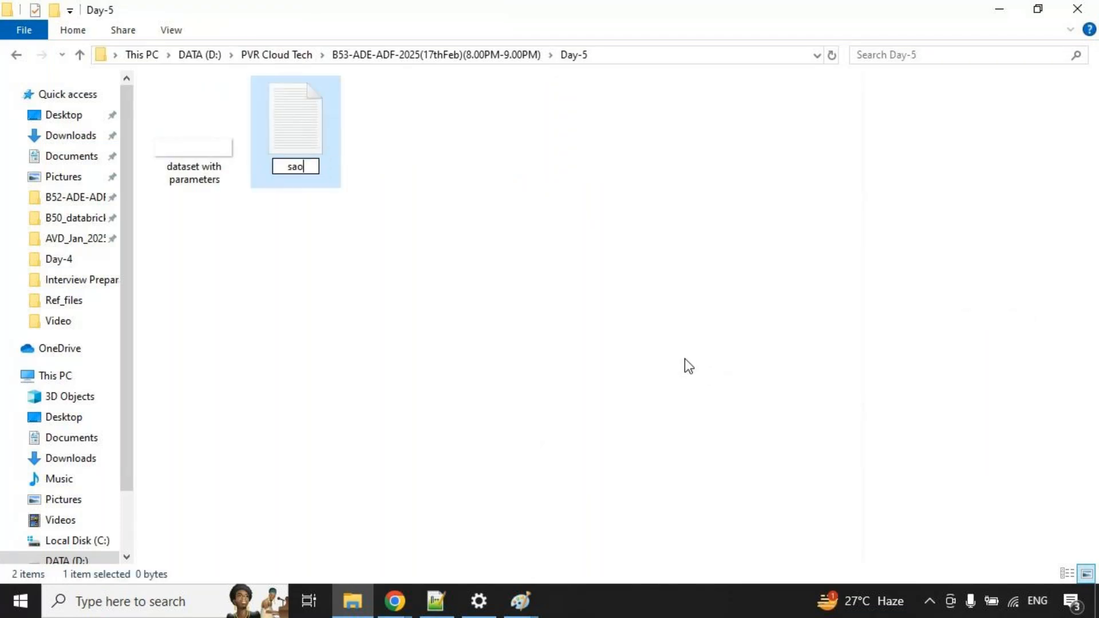
type("les")
left_click(477, 275)
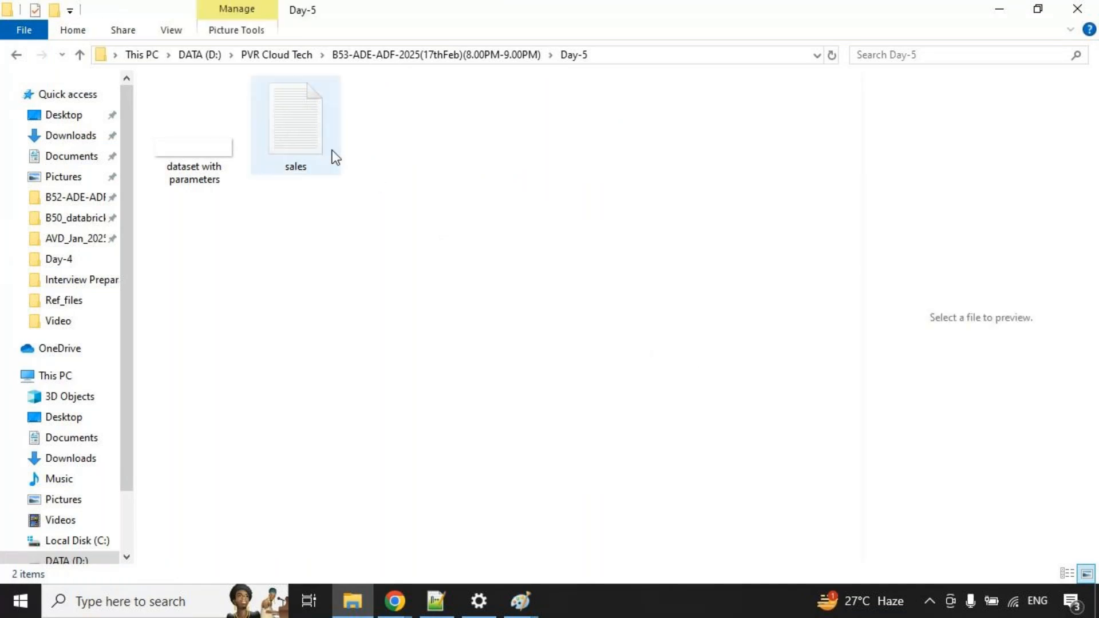
Open the sales file in Notepad and enter the header line sale_id,cust_id,sale_amt.
double_click(332, 147)
type("sal_id")
key("BackSpace")
key("BackSpace")
key("BackSpace")
type("e_id,c")
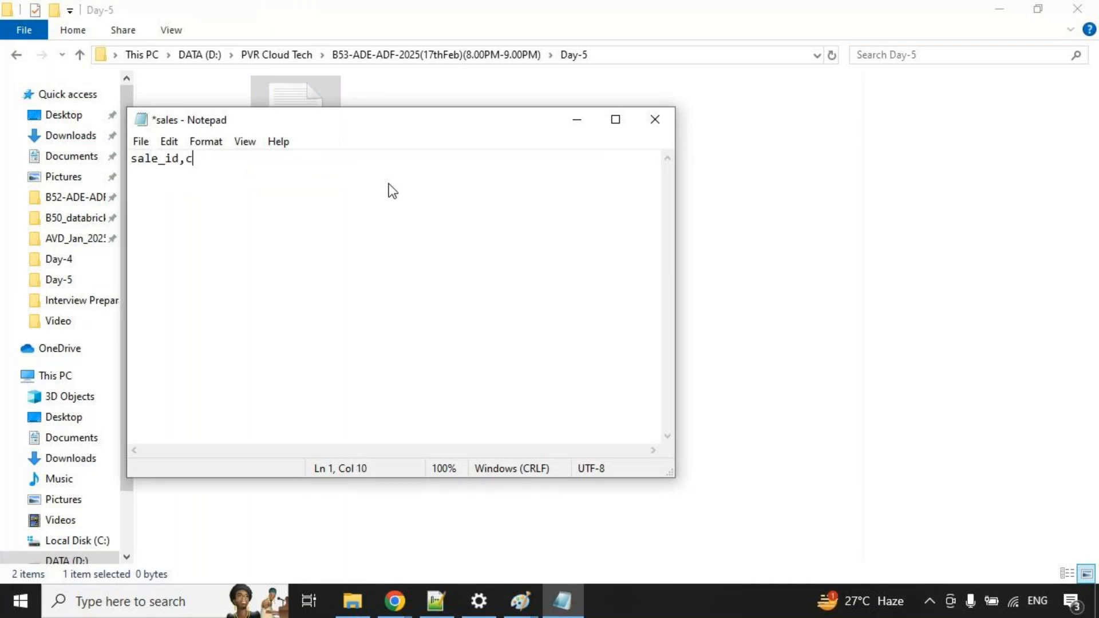
type("ust_id,sale_amt")
key("Return")
Add the rows S1, C1, 20000 and S2, C2, 30000 under the header, and save and close the sales file.
type("S")
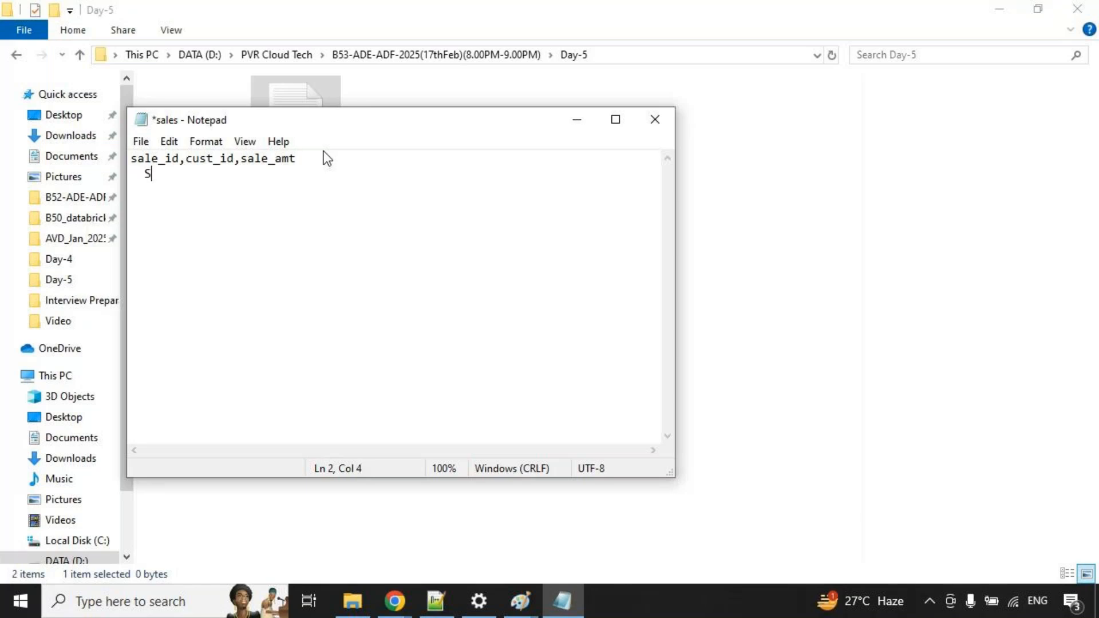
type("1   , C1    , 20000")
key("Return")
type("S2   , C2    , 30000")
key("ctrl+s")
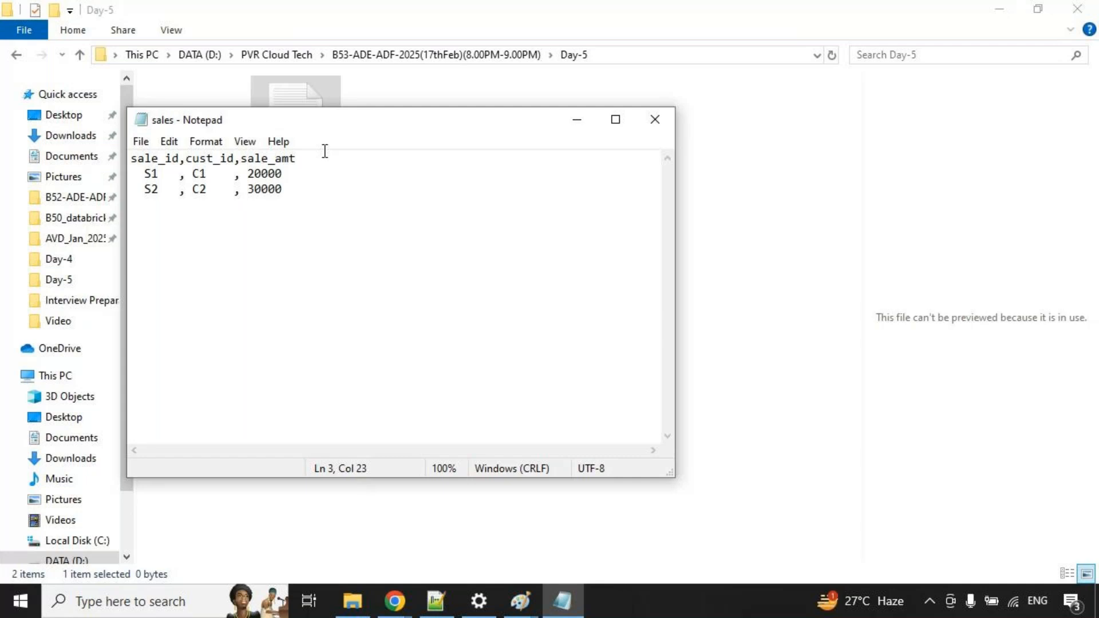
left_click(657, 119)
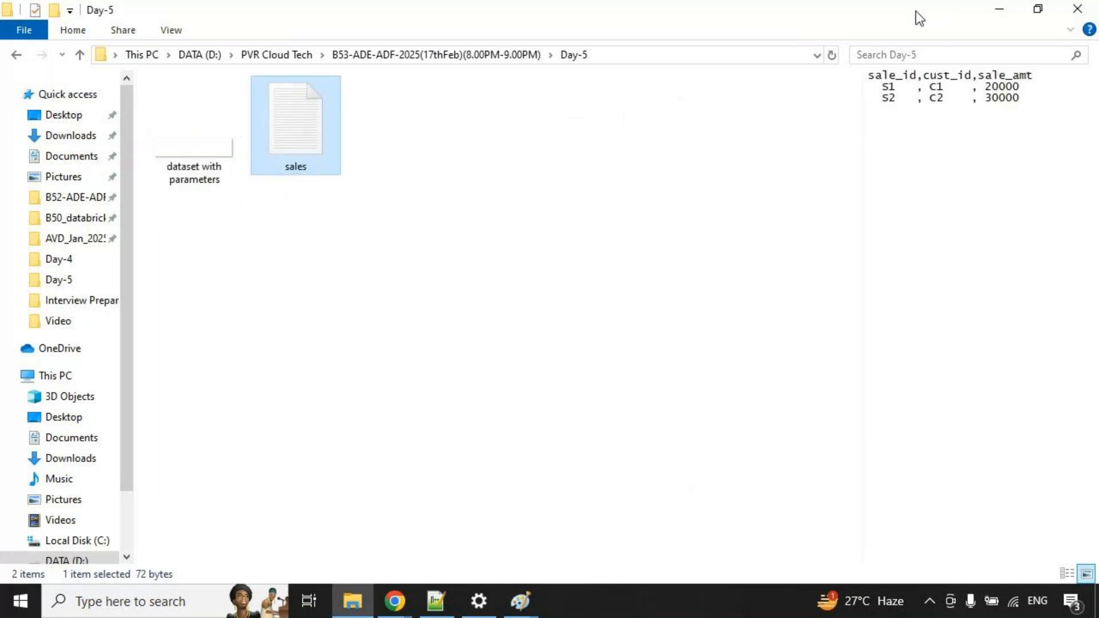
Upload sales.txt from the local Day-5 folder to the inbound folder of devcontainer, and open the outbound folder.
left_click(1013, 8)
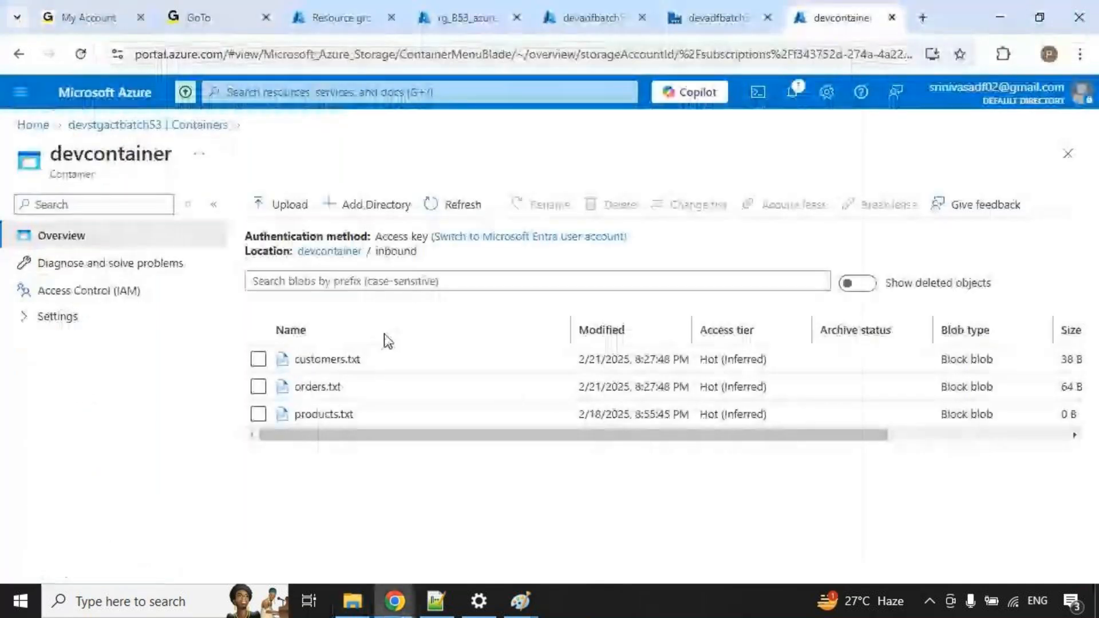
left_click(292, 207)
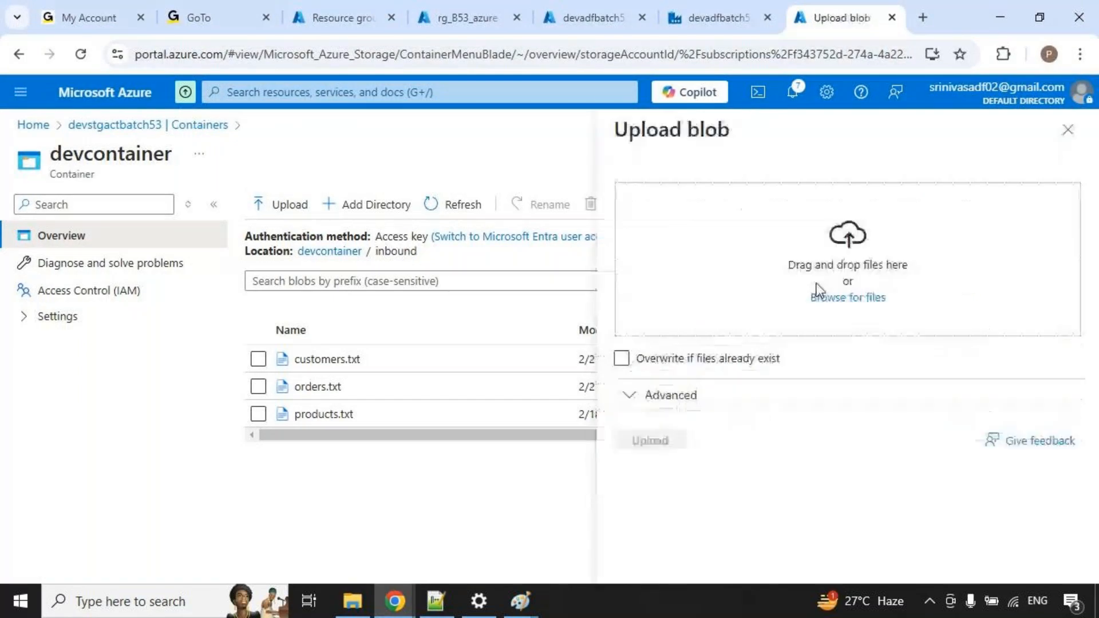
left_click(843, 298)
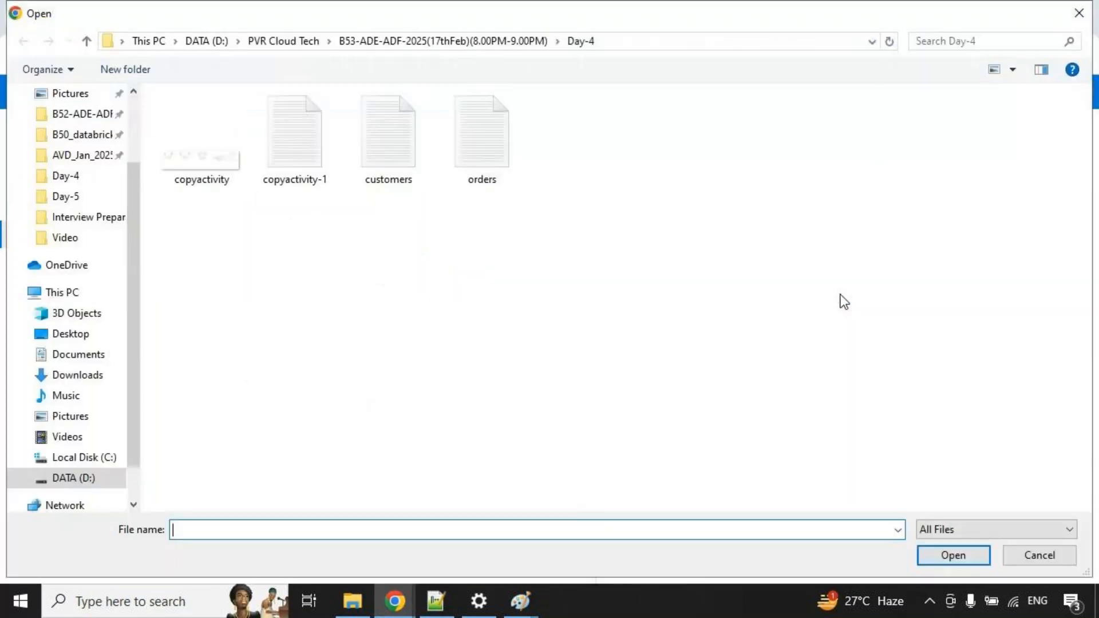
left_click(453, 41)
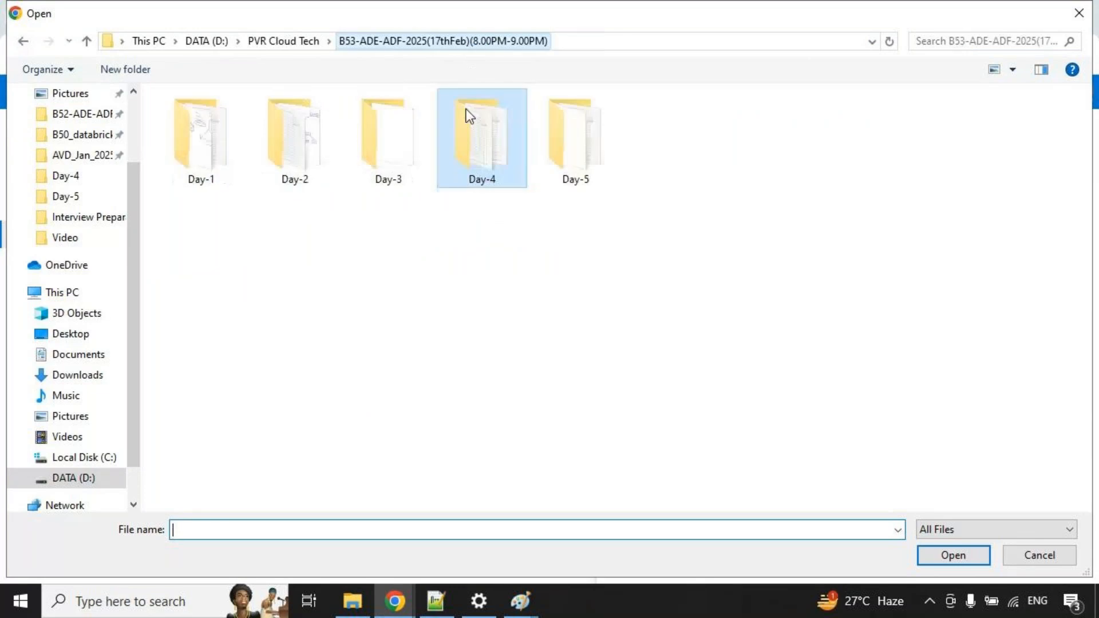
double_click(593, 172)
left_click(314, 167)
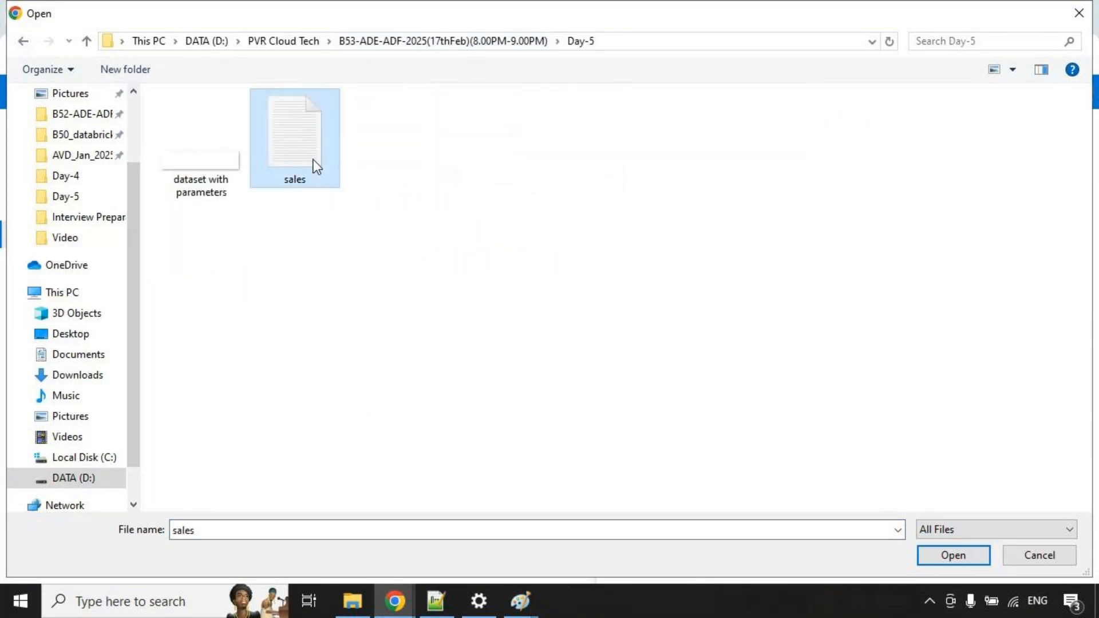
left_click(934, 551)
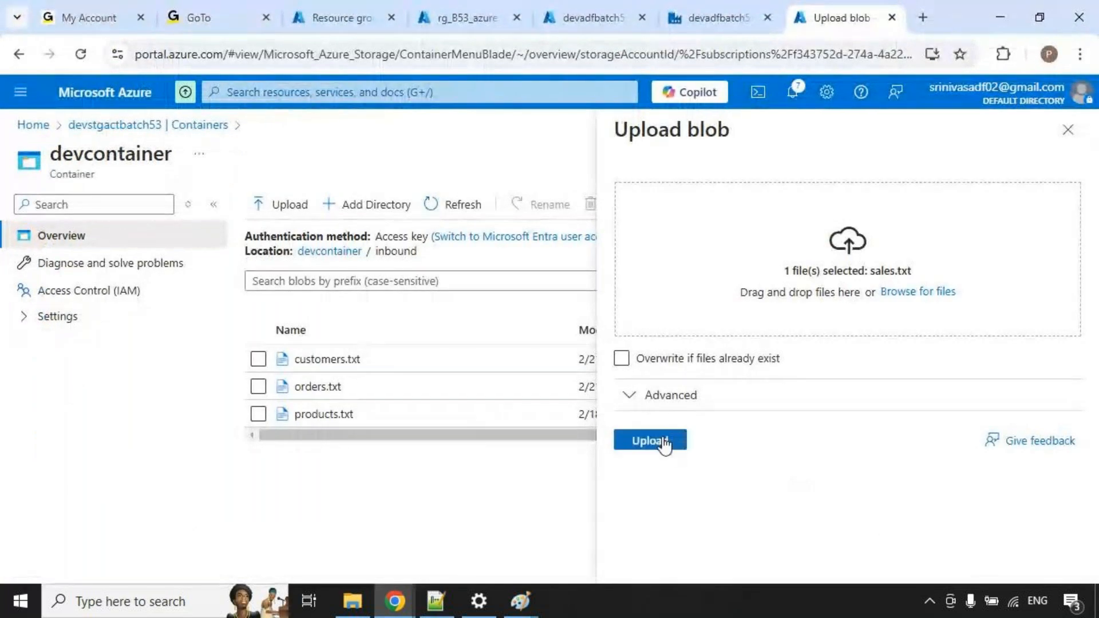
left_click(651, 441)
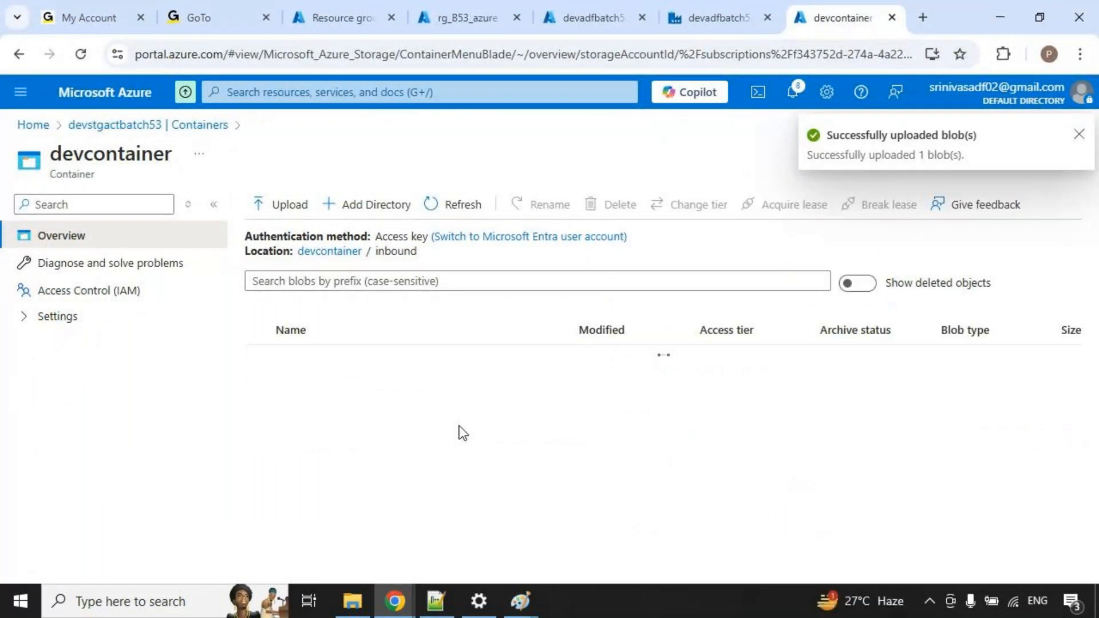
left_click(329, 251)
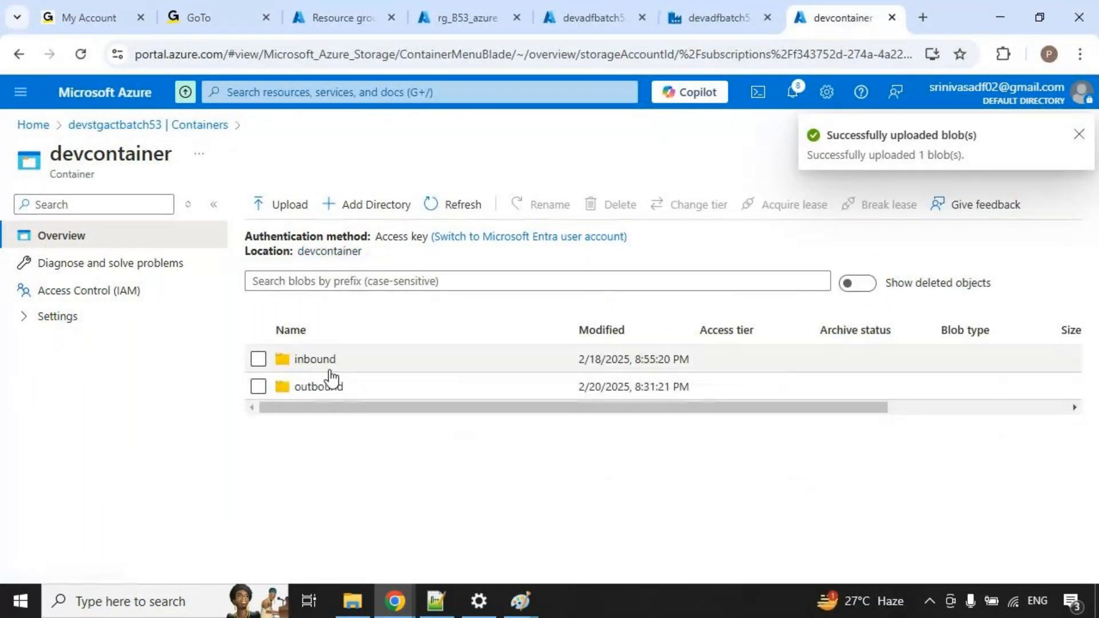
left_click(318, 386)
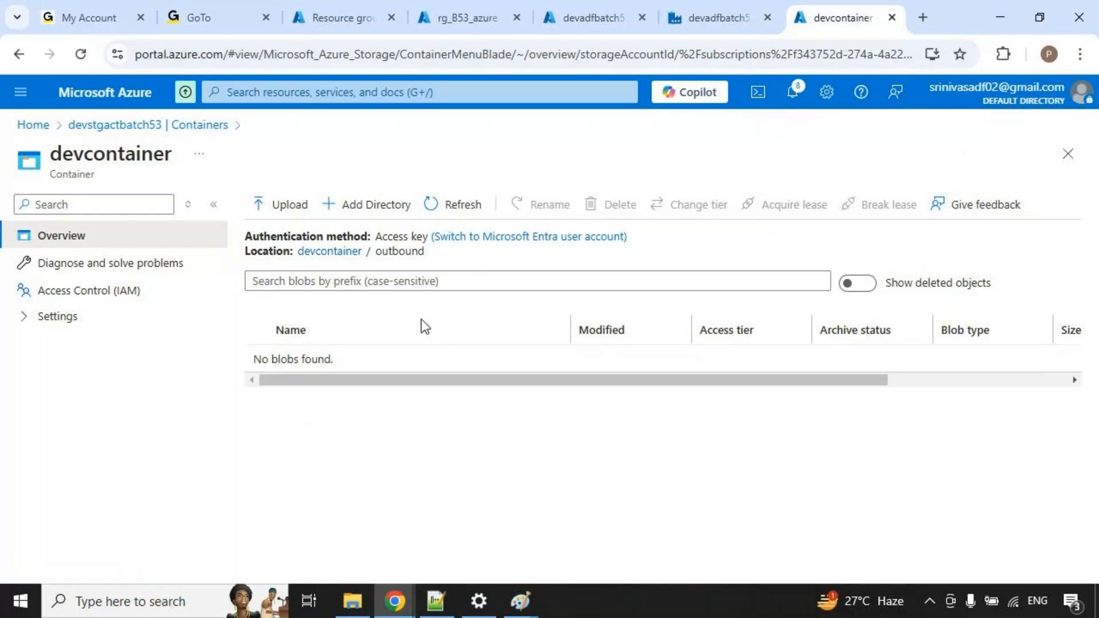
Set the srcfilename value in the getFileName activity of the 5_copyactivity_dataset_parameter pipeline to sales.txt.
left_click(678, 13)
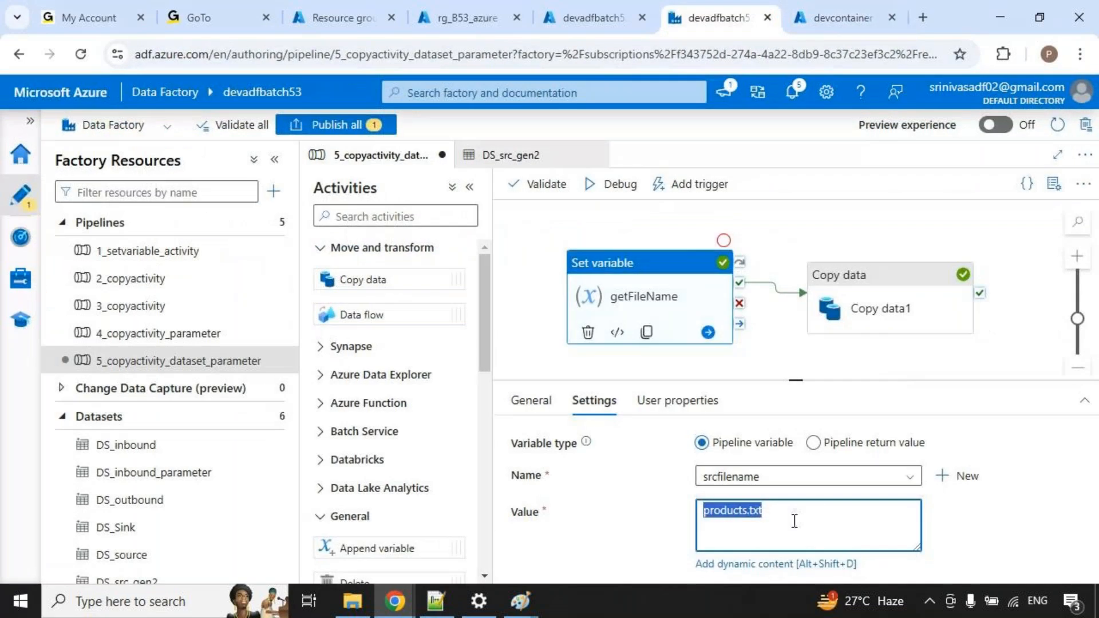
left_click(777, 521)
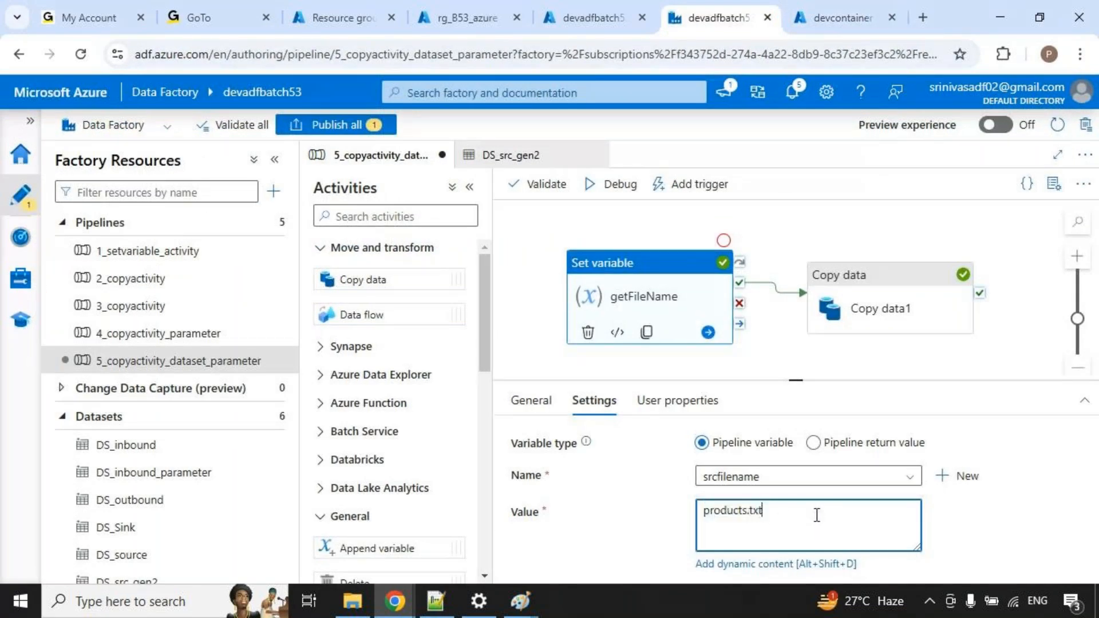
left_click_drag(817, 516, 652, 513)
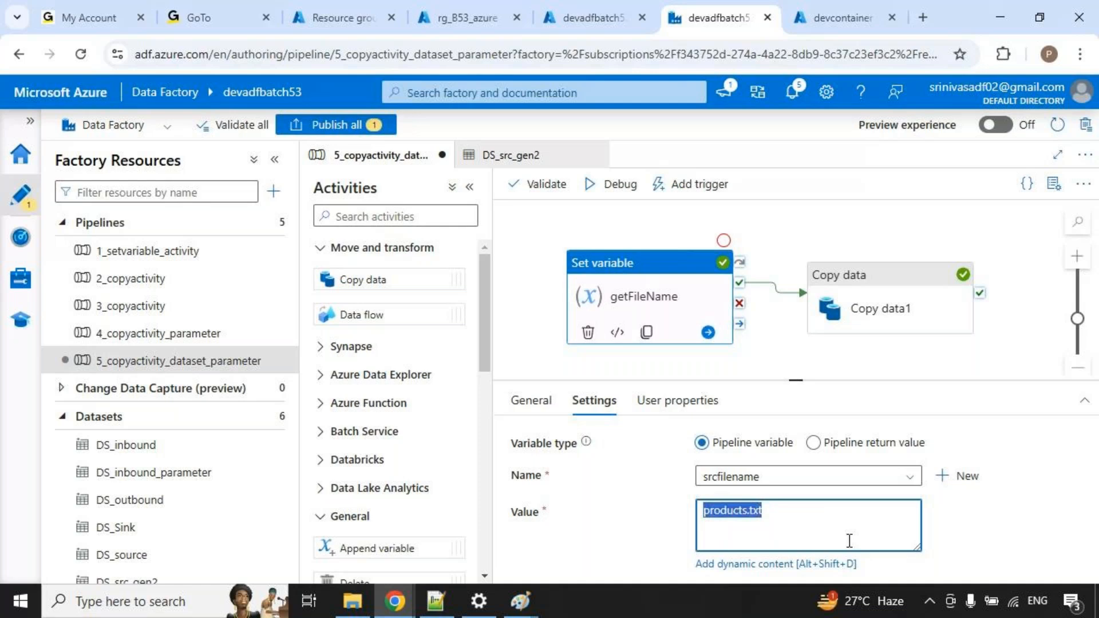
type("sales.txt")
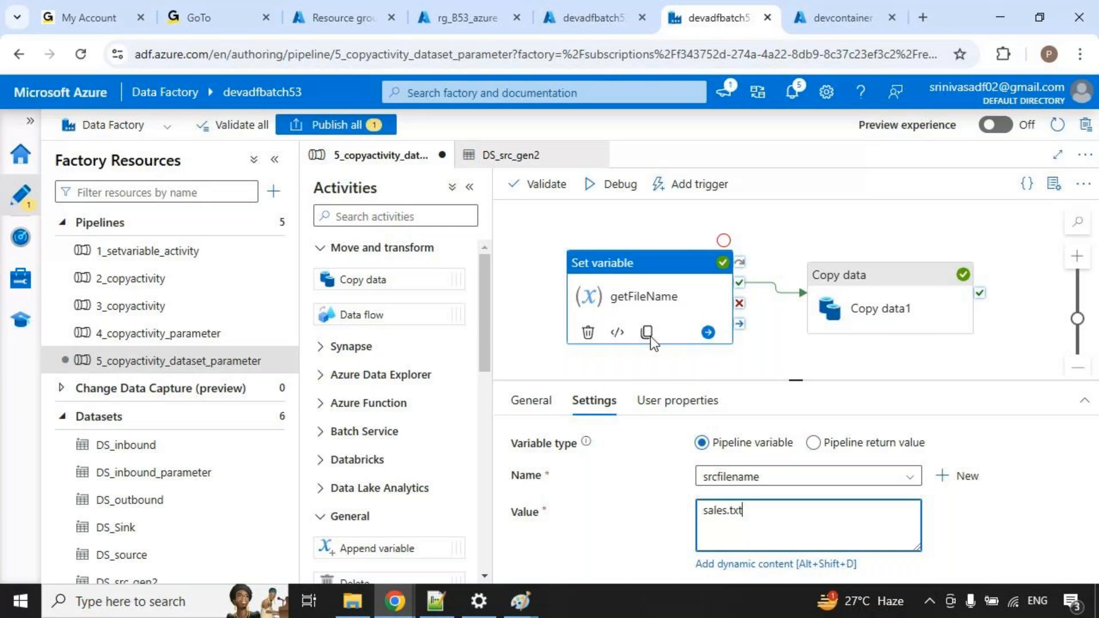
Review the filename property passed to the DS_src_gen2 source dataset in the Copy data1 activity.
left_click_drag(591, 257, 694, 324)
mouse_move(770, 460)
left_mouse_down()
mouse_move(773, 483)
mouse_move(824, 460)
left_mouse_up()
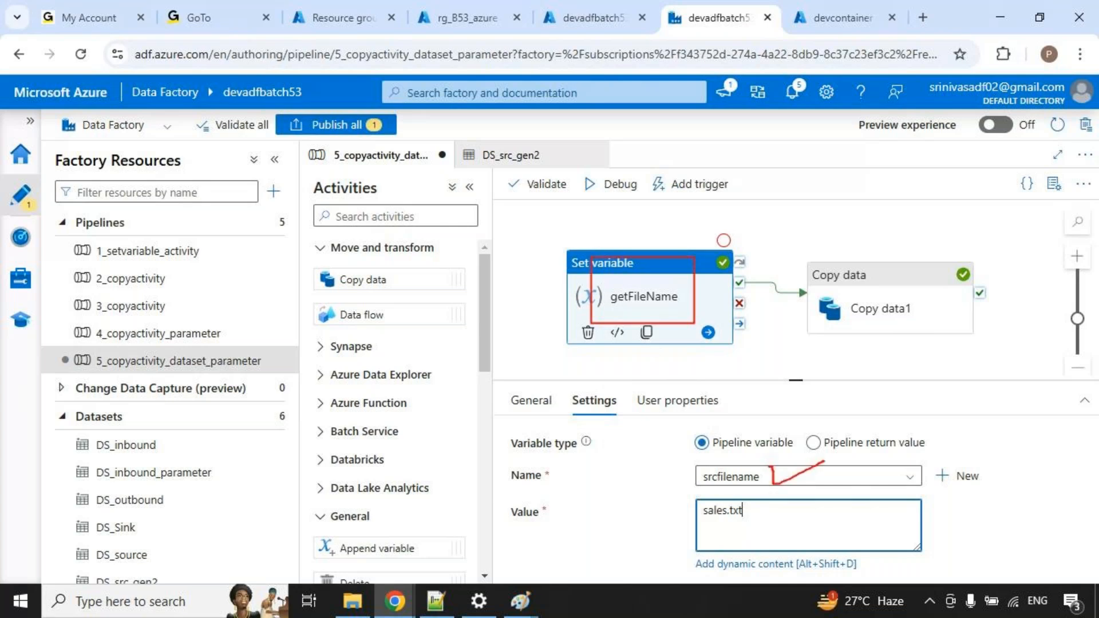
left_click(885, 275)
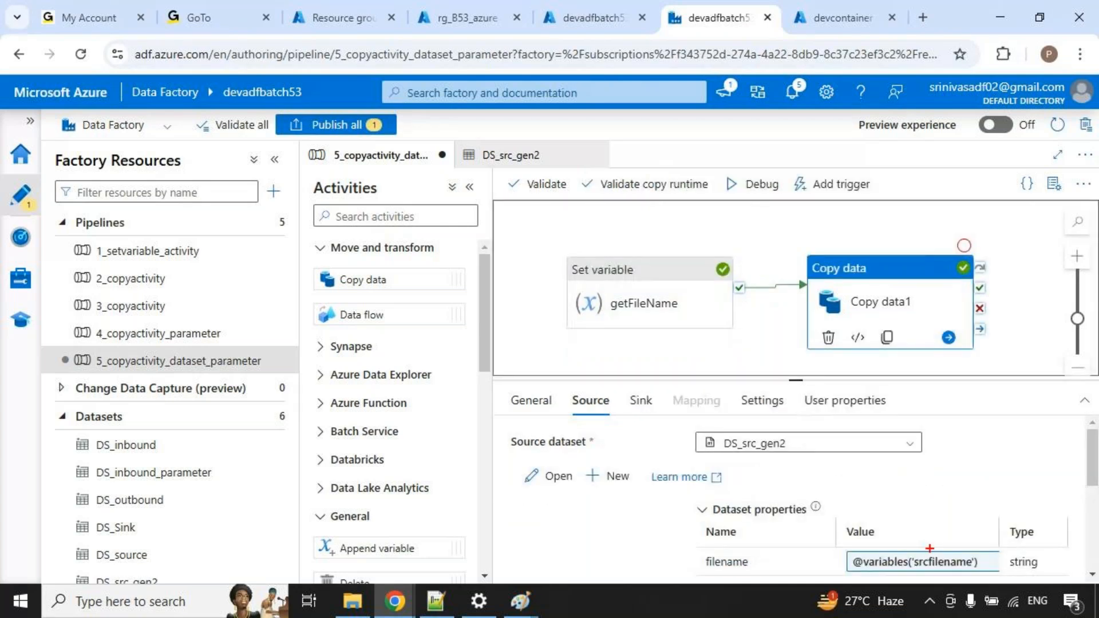
left_click_drag(935, 551, 985, 532)
left_click_drag(775, 564, 860, 473)
left_click(645, 217)
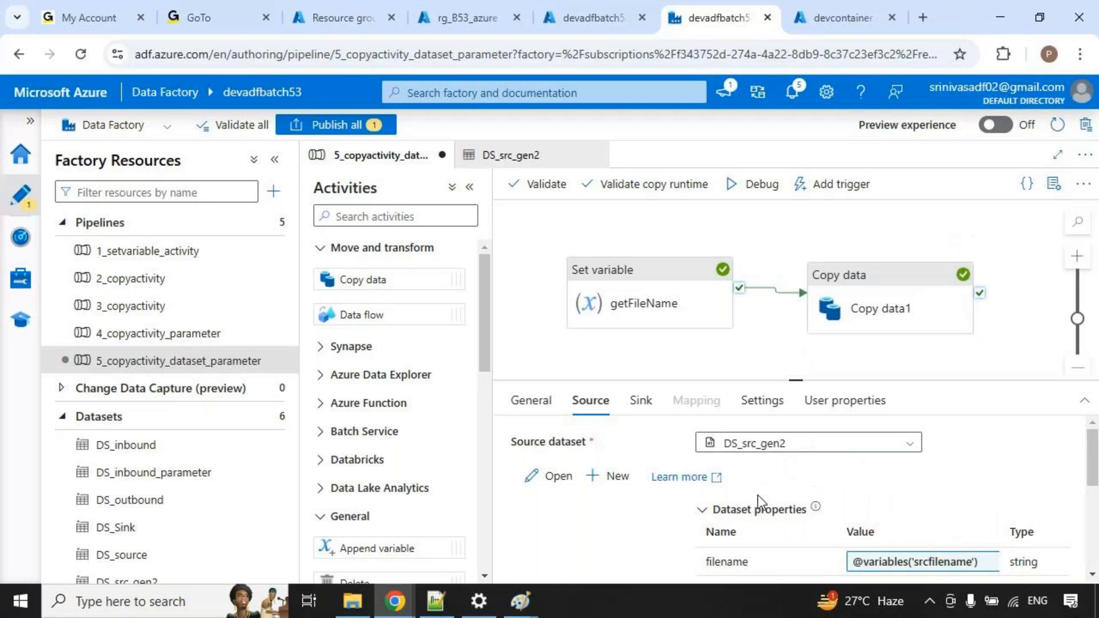
Debug the pipeline, enlarge the run output, and refresh the activity run status until Copy data1 finishes.
left_click(613, 185)
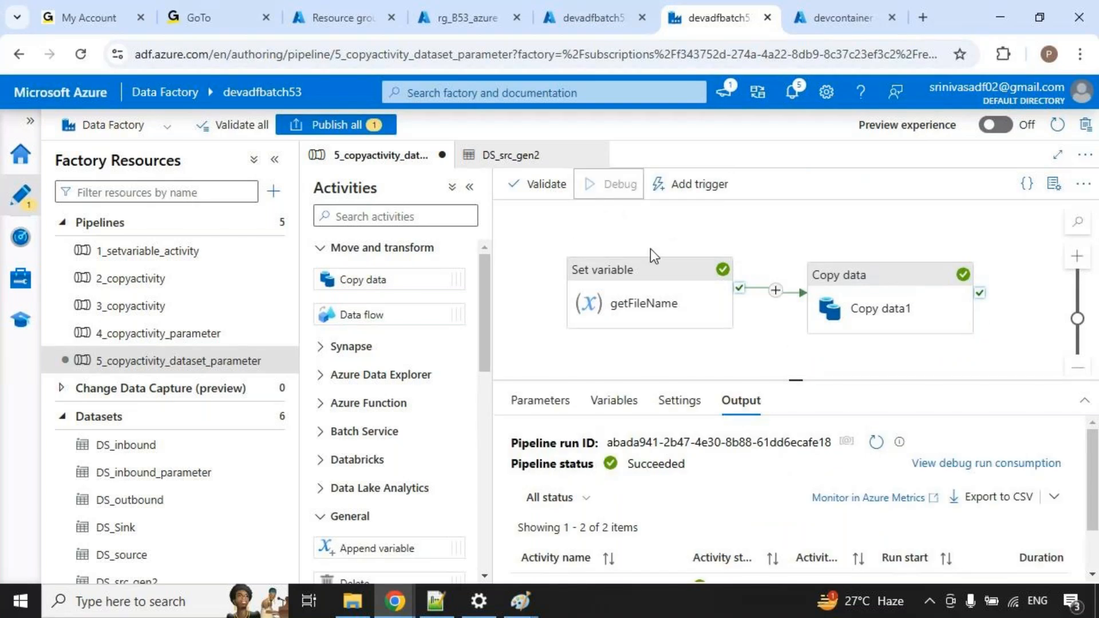
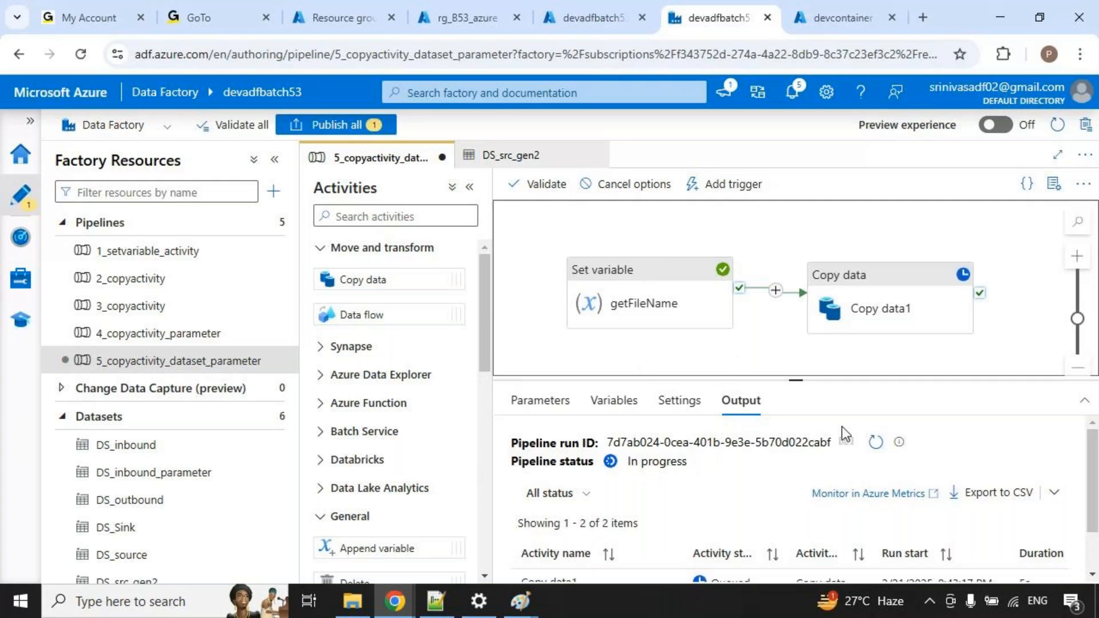
left_click(869, 450)
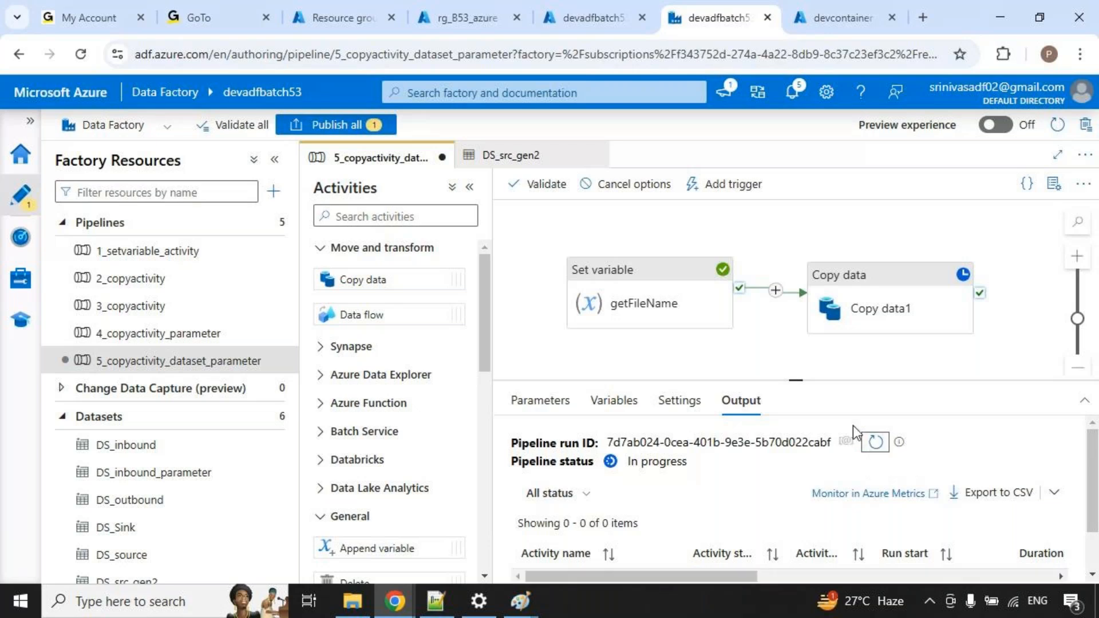
left_click_drag(796, 380, 799, 354)
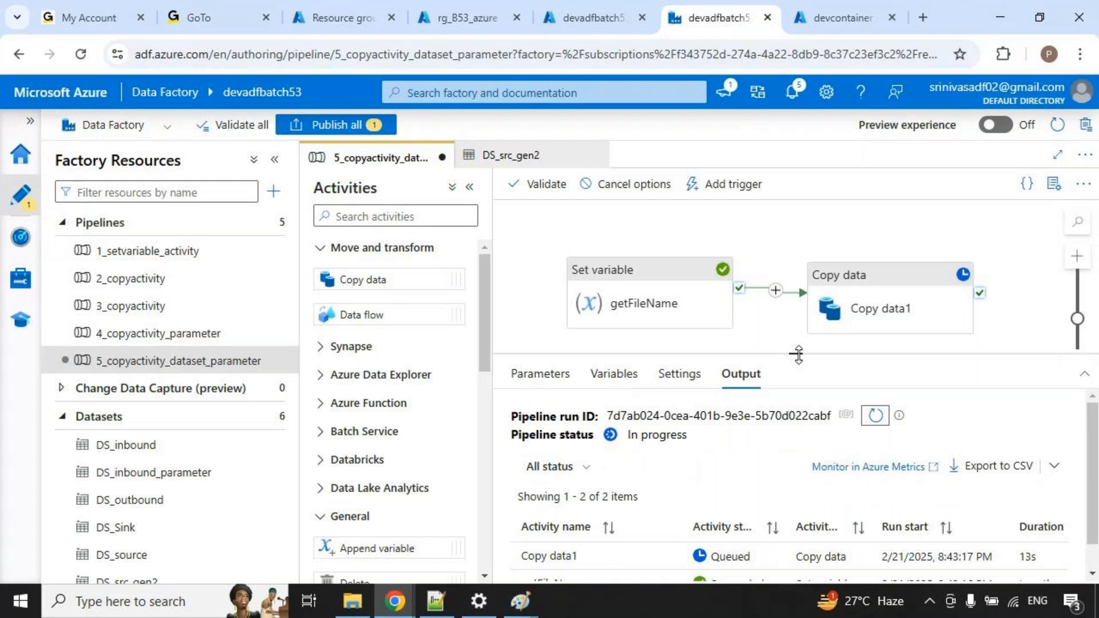
left_click_drag(798, 355, 793, 276)
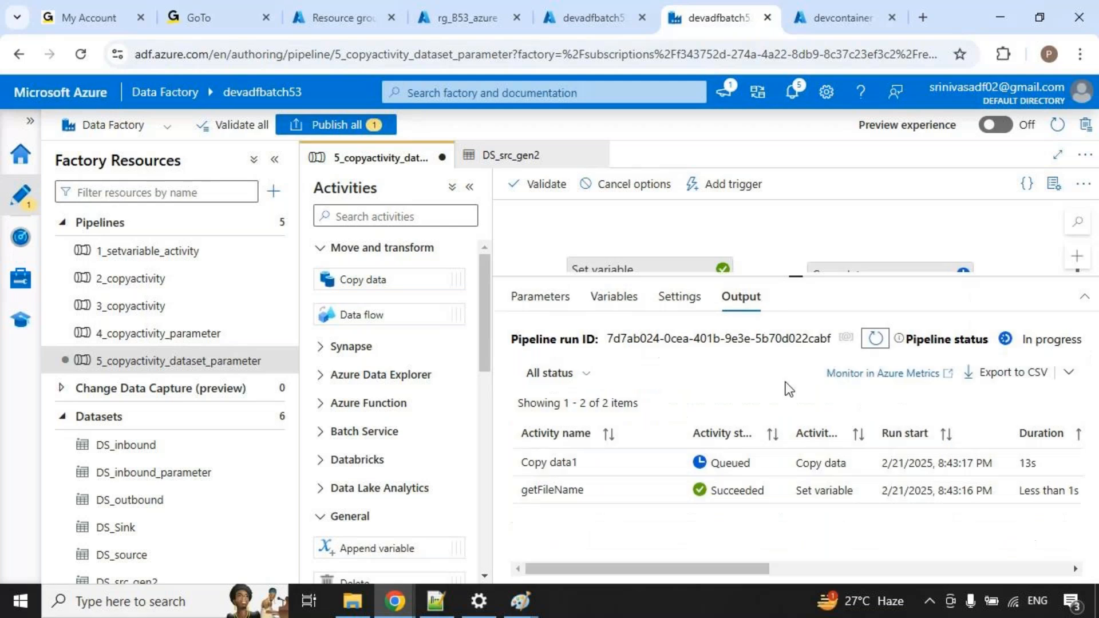
left_click(868, 339)
left_click(875, 338)
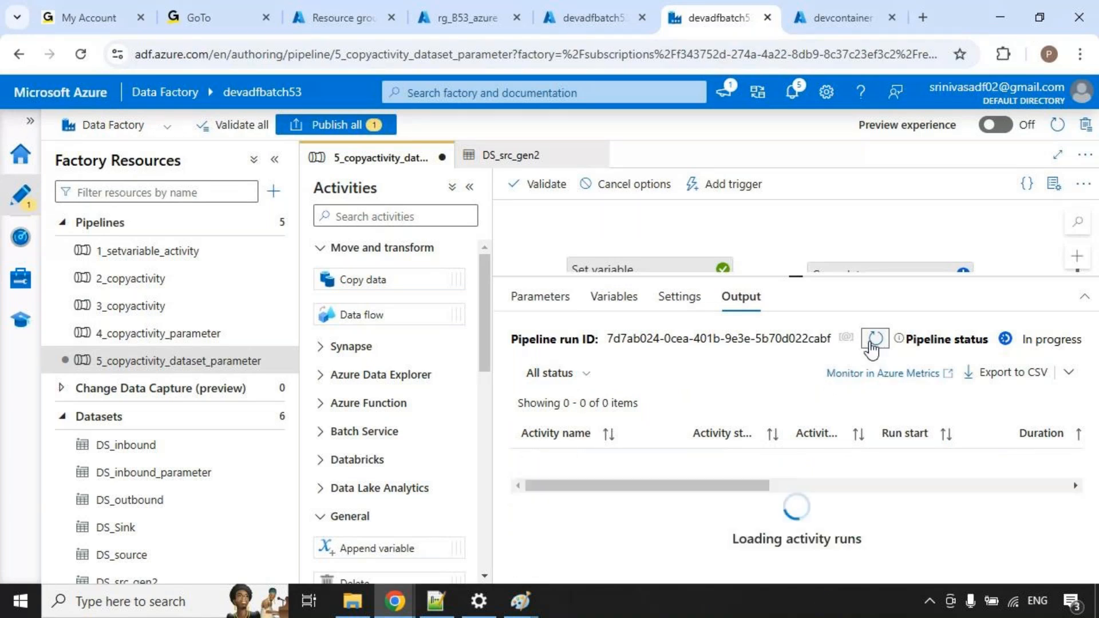
left_click(875, 338)
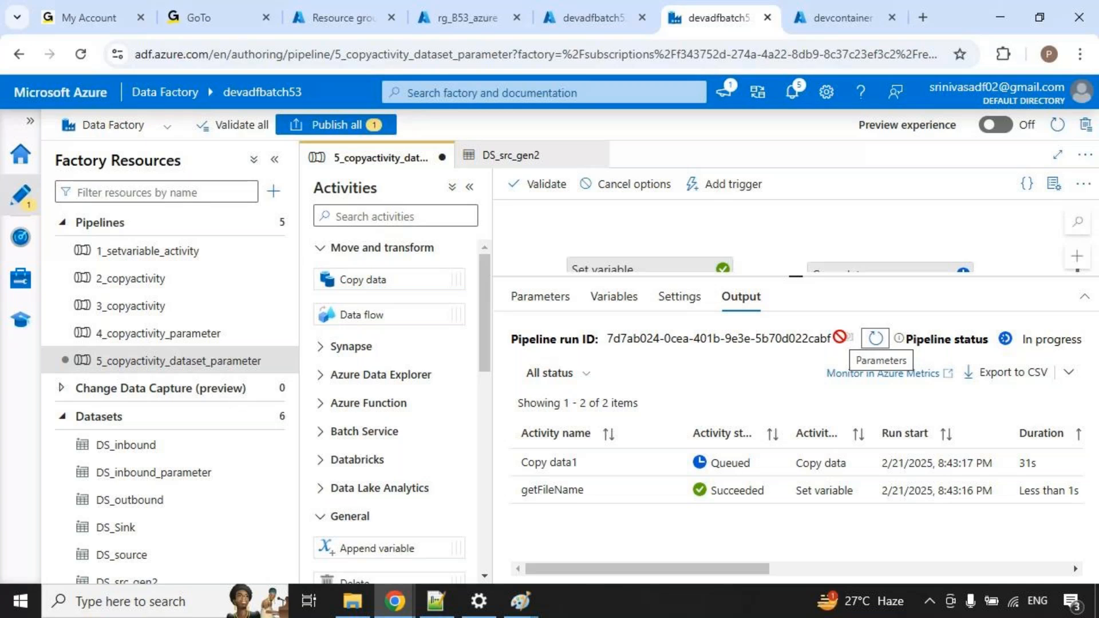
left_click(881, 343)
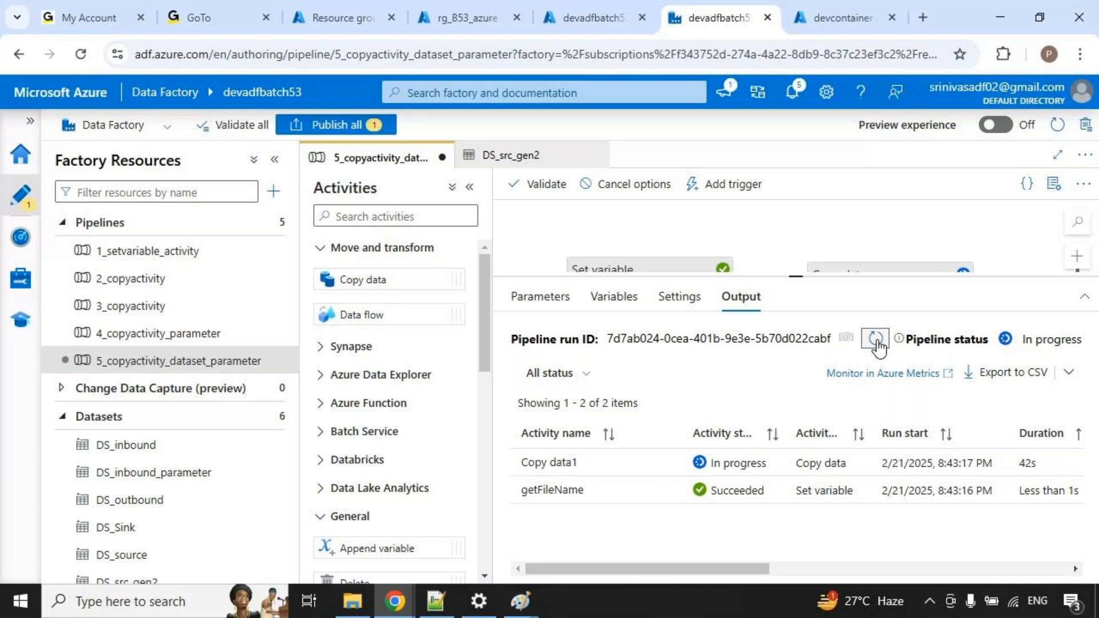
left_click(879, 343)
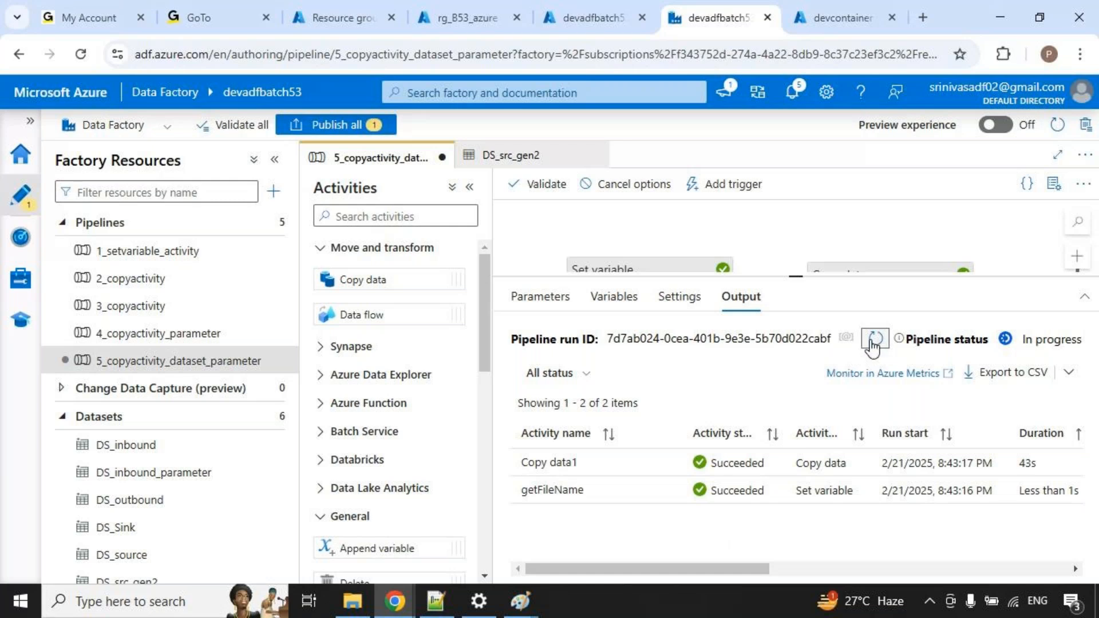
Refresh the outbound folder of devcontainer to check for the copied file.
mouse_move(633, 473)
left_click(830, 18)
left_click(452, 206)
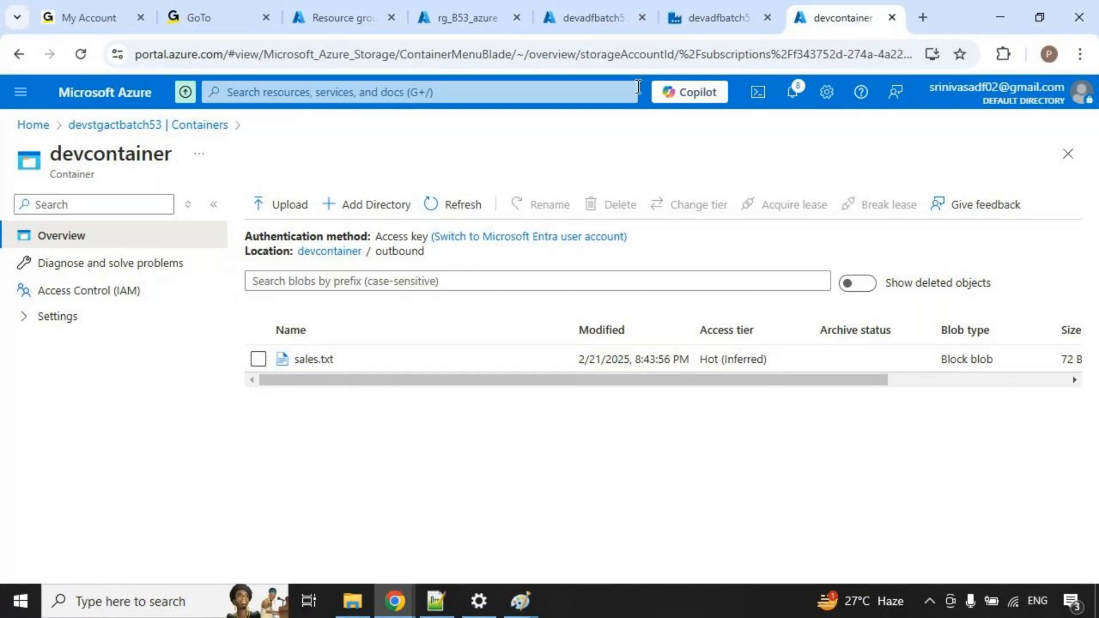
Return to the Data Factory pipeline, restore the canvas height, and publish the edited 5_copyactivity_dataset_parameter pipeline.
left_click(709, 7)
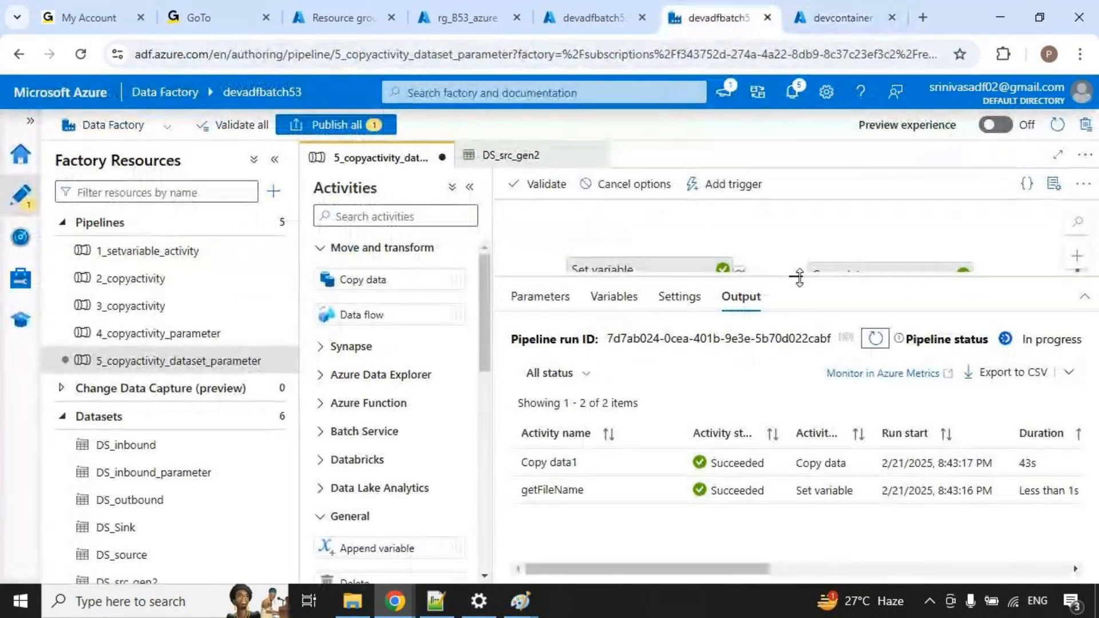
left_click_drag(797, 277, 768, 375)
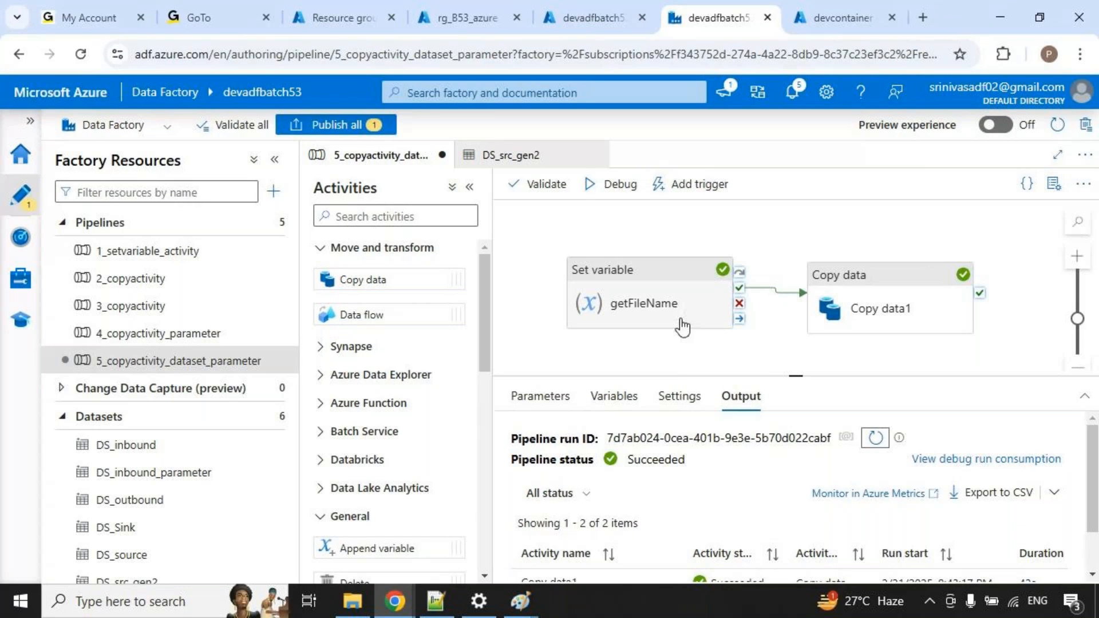
left_click(336, 124)
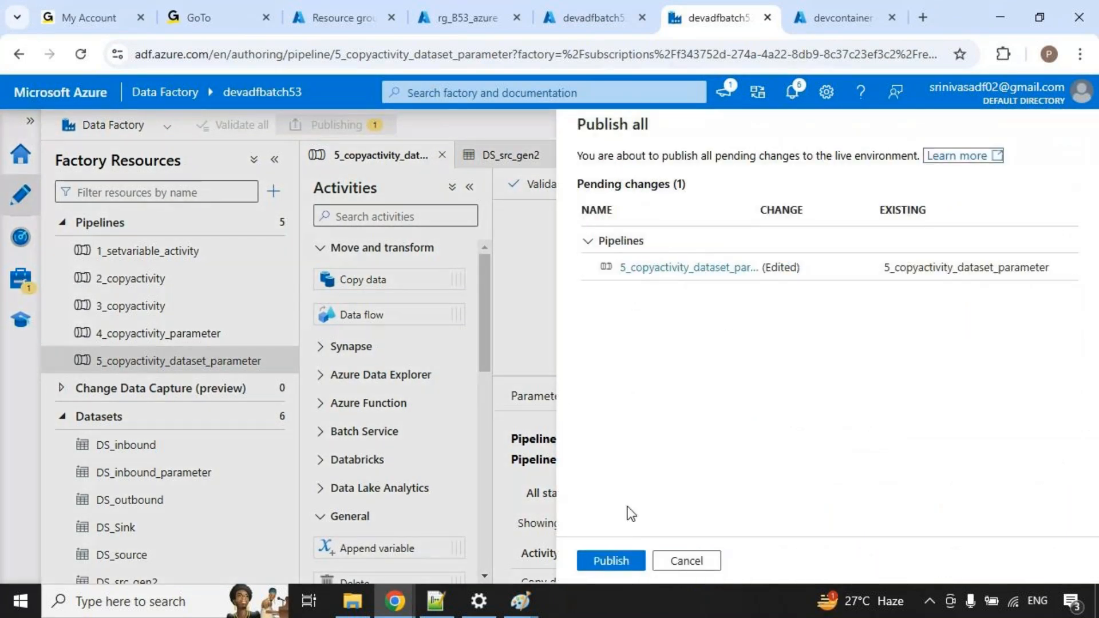
left_click(611, 561)
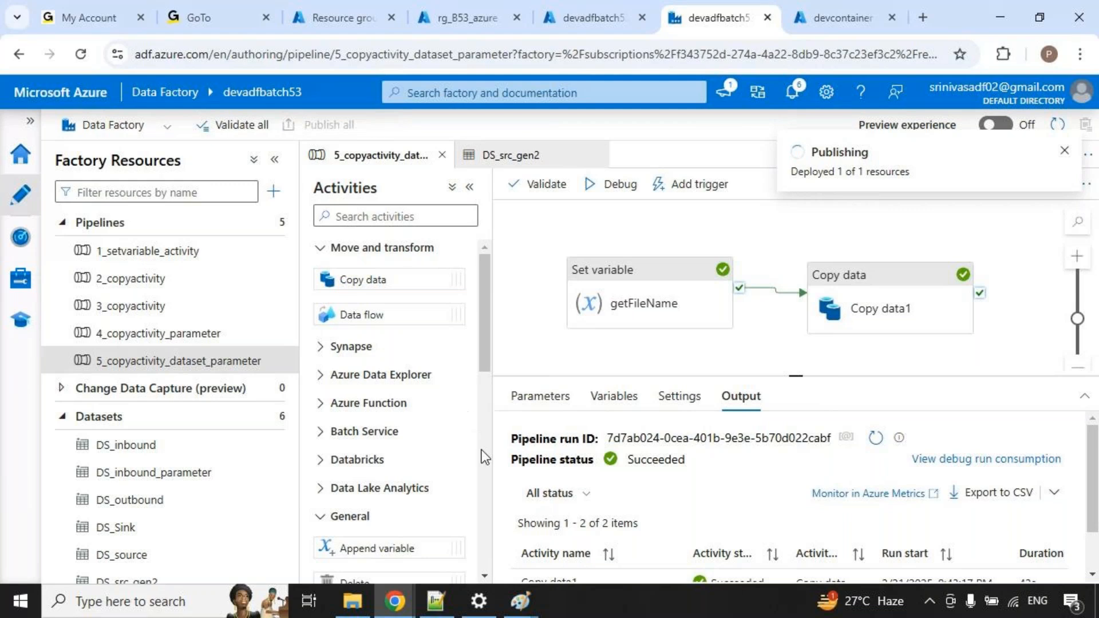
Switch to Notepad++ and add a devcontainer line below the ADF dataset parameter note in new 302.
key("alt+Tab")
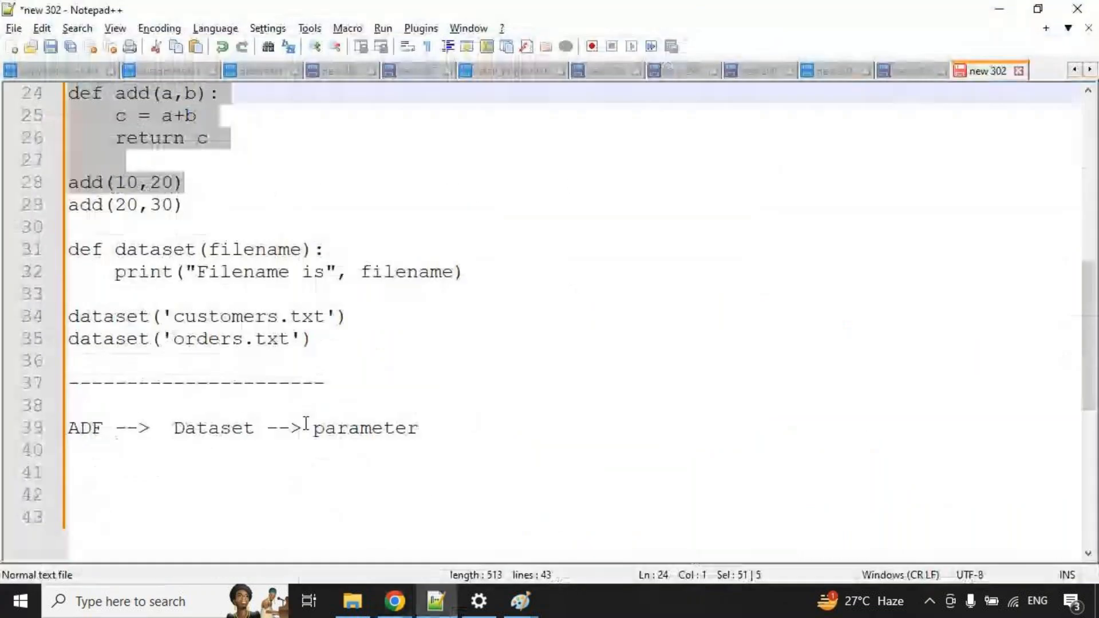
scroll(307, 424, "down", 3)
left_click(248, 400)
key("Return")
key("BackSpace")
type("devon")
key("BackSpace")
type("container")
key("Return")
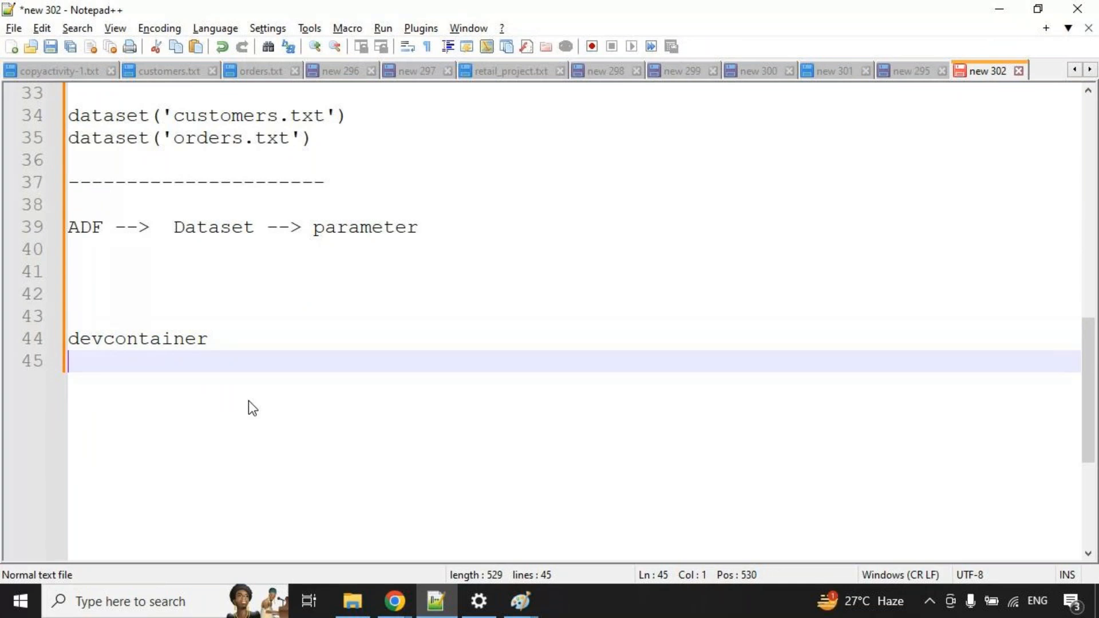
Add an indented inbound/ folder under devcontainer, listing orders.txt, sales.txt and products.txt beneath it.
key("Return")
key("Return")
type("inbound/")
key("Return")
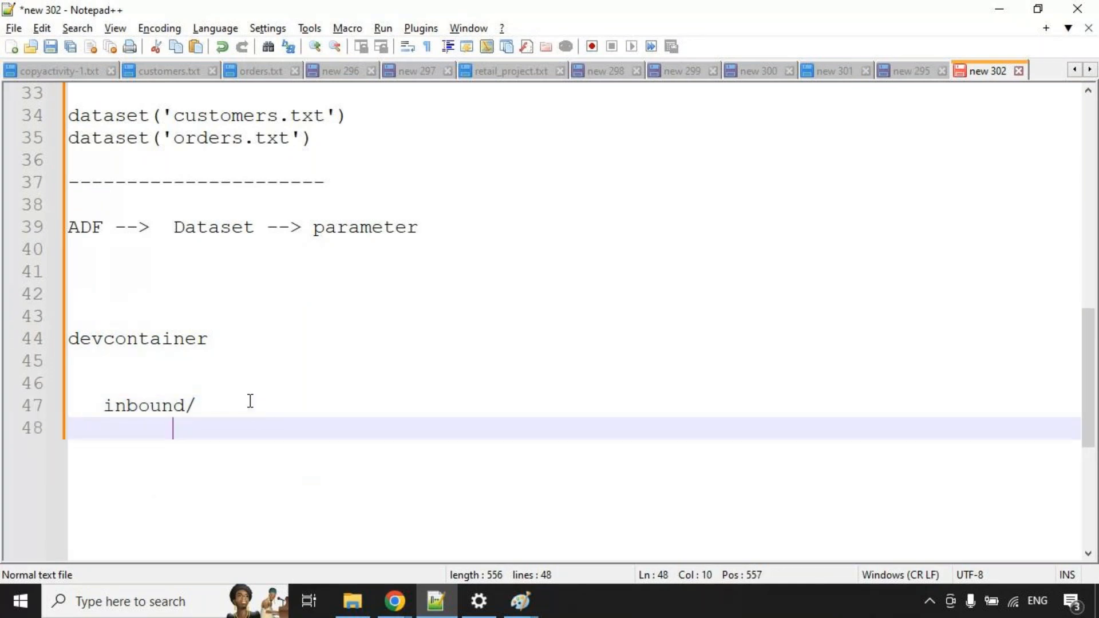
type("orders.txt")
key("Return")
type("sales.txt")
key("Return")
type("products.txt")
key("Return")
Add an indented srcfiles/ folder after the inbound/ list, with accounts.txt and loans.txt beneath it.
key("Return")
key("Home")
type("srcfiles/")
key("Return")
type("a")
key("BackSpace")
key("BackSpace")
type("accout")
key("BackSpace")
type("nts.txt")
key("Return")
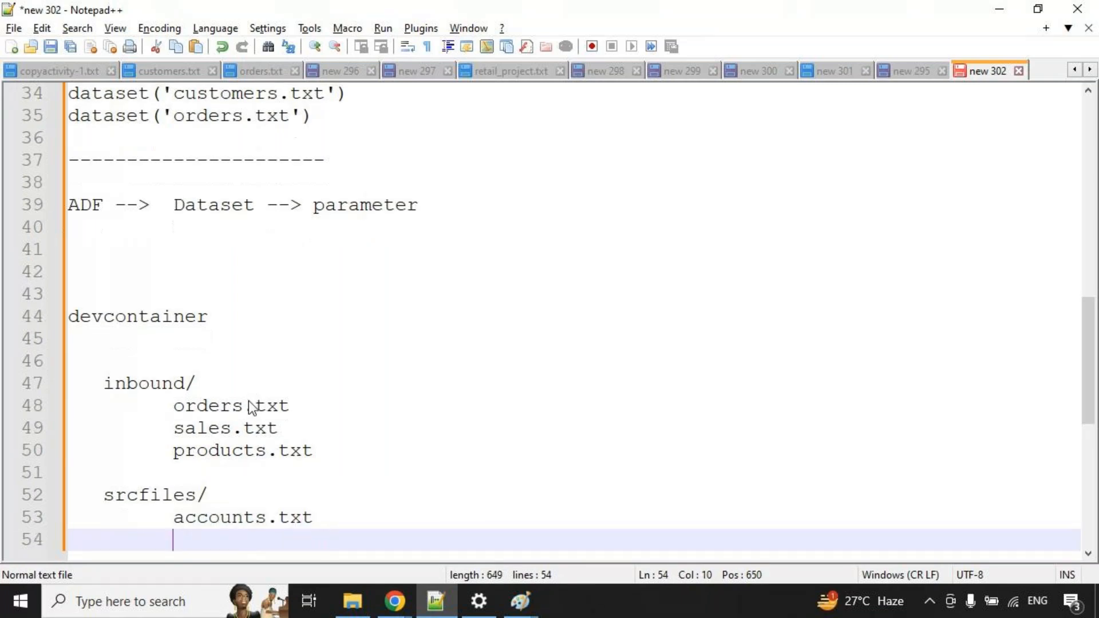
type("loans.txt")
key("Return")
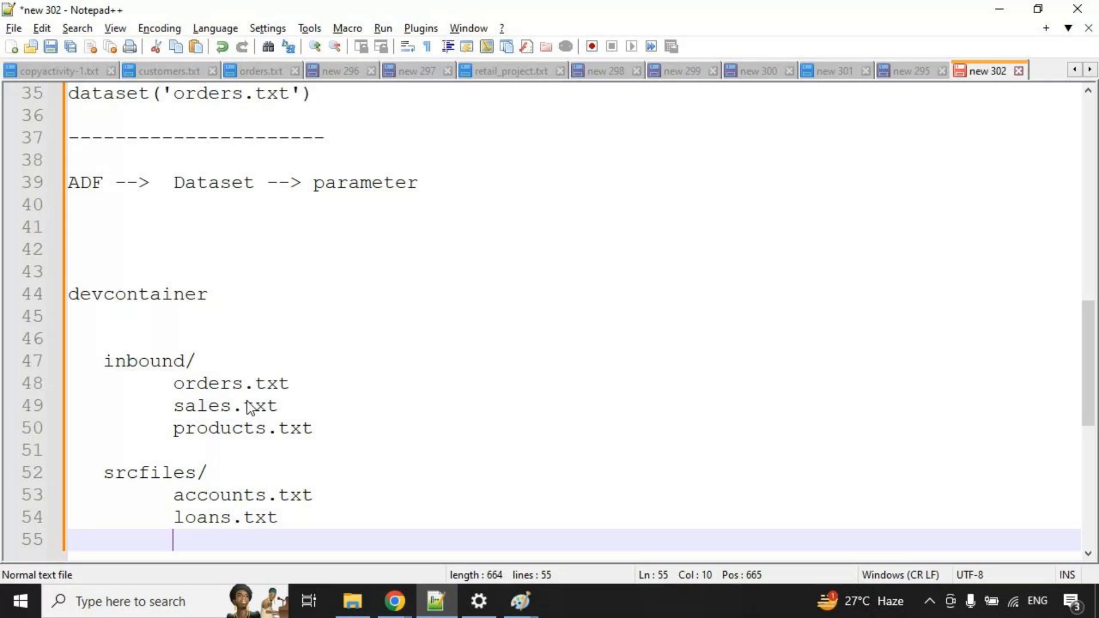
Complete the srcfiles/ list with reviews.txt and leave blank lines beneath it.
type("reviews.txt")
key("Return")
key("Return")
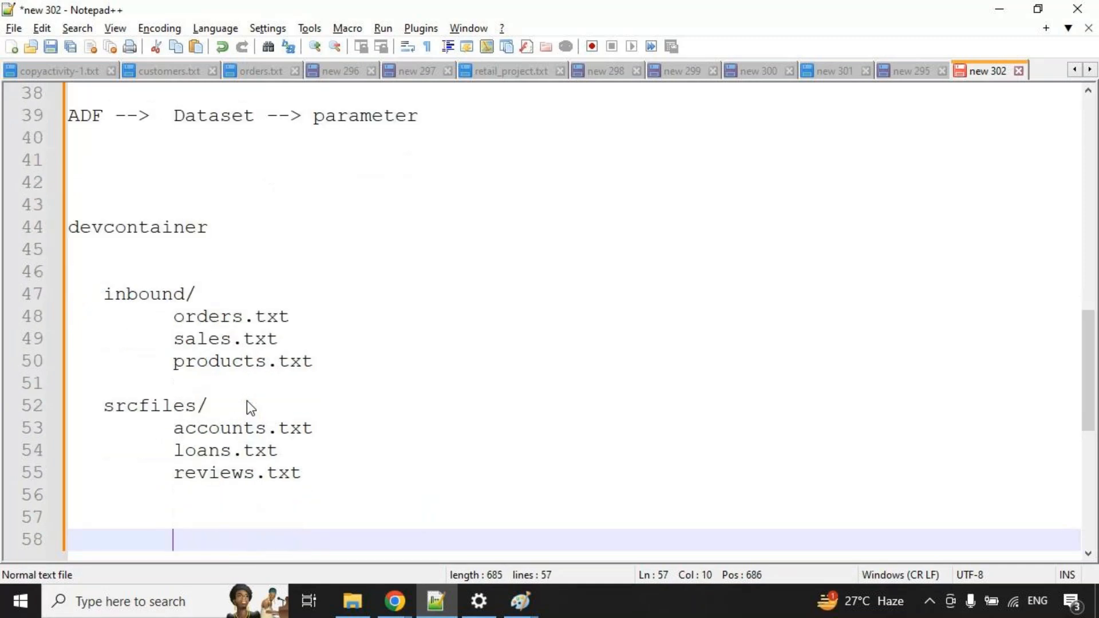
key("Return")
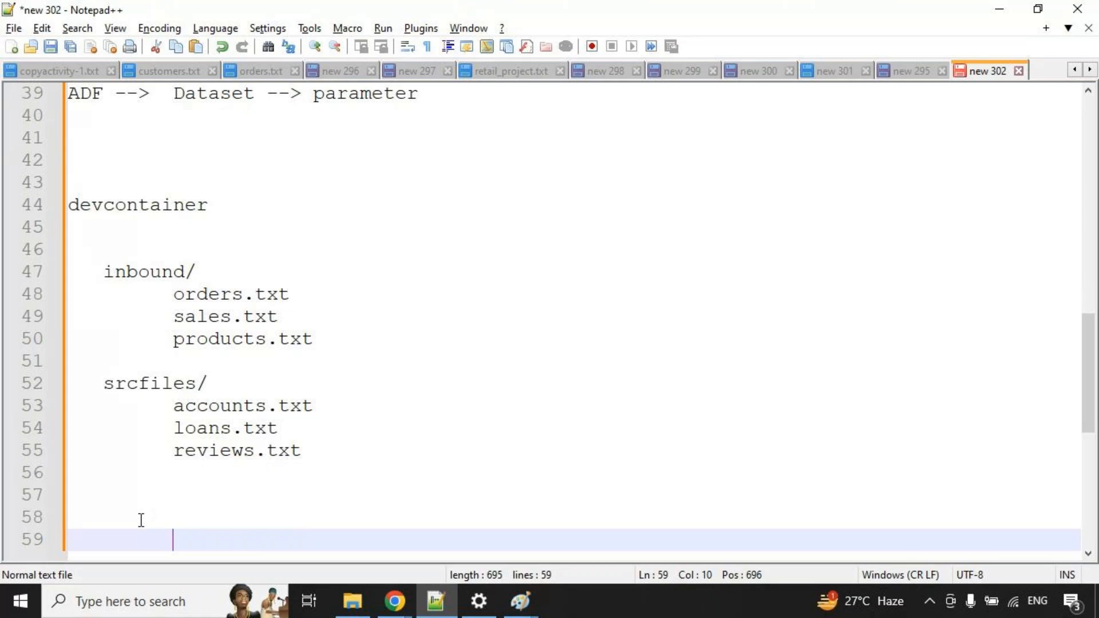
Add outbound/ on the same line as inbound/, spaced well apart as the destination folder.
left_click(487, 258)
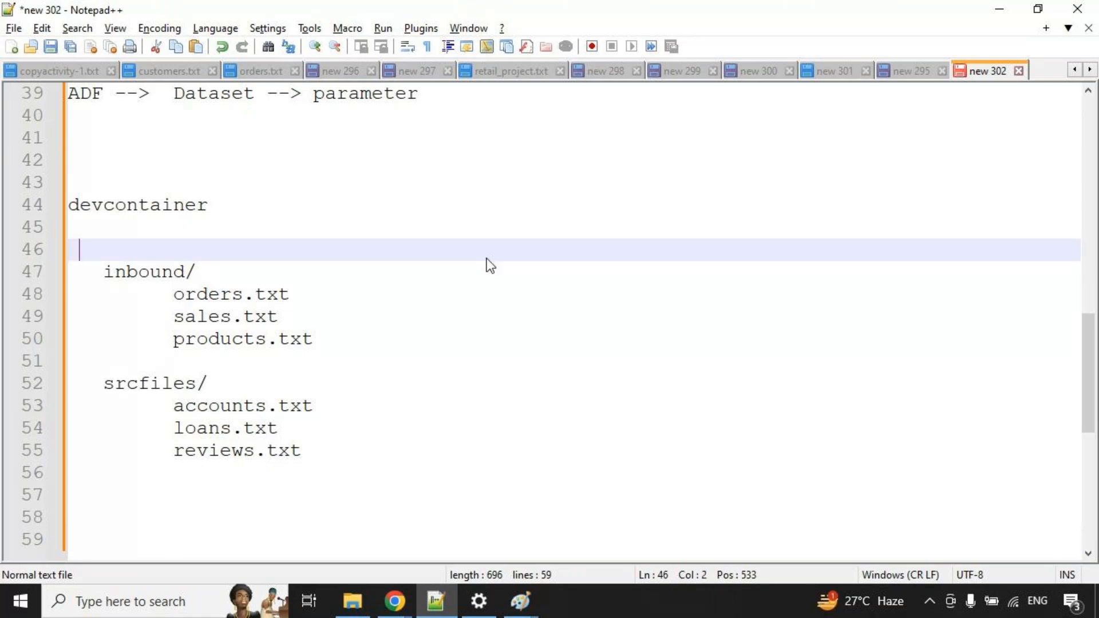
left_click(503, 277)
type("outbou")
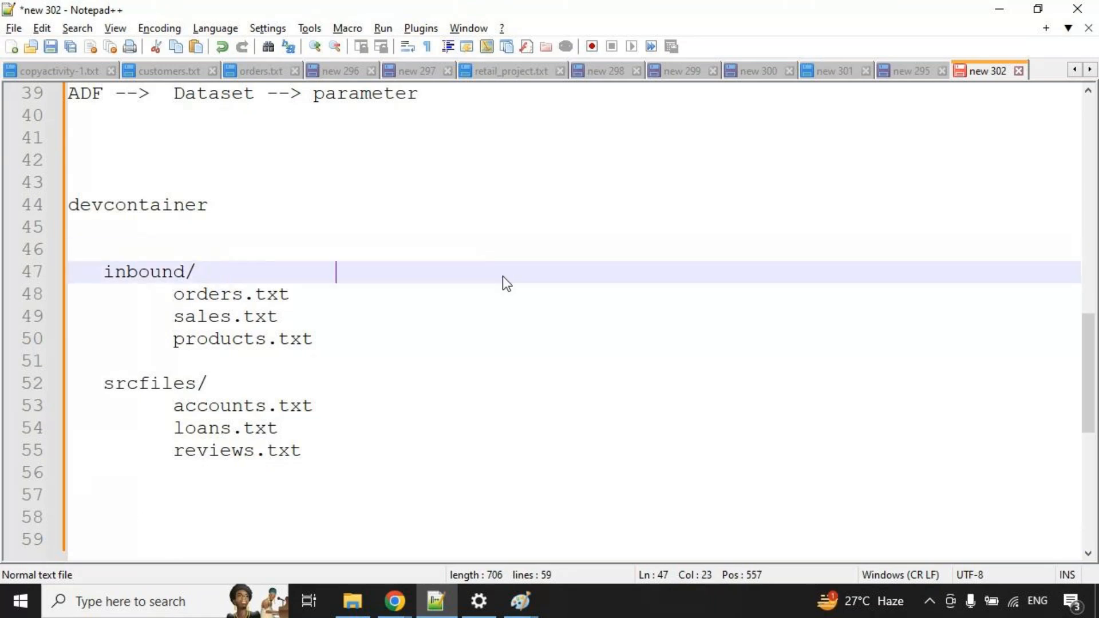
type("nd/")
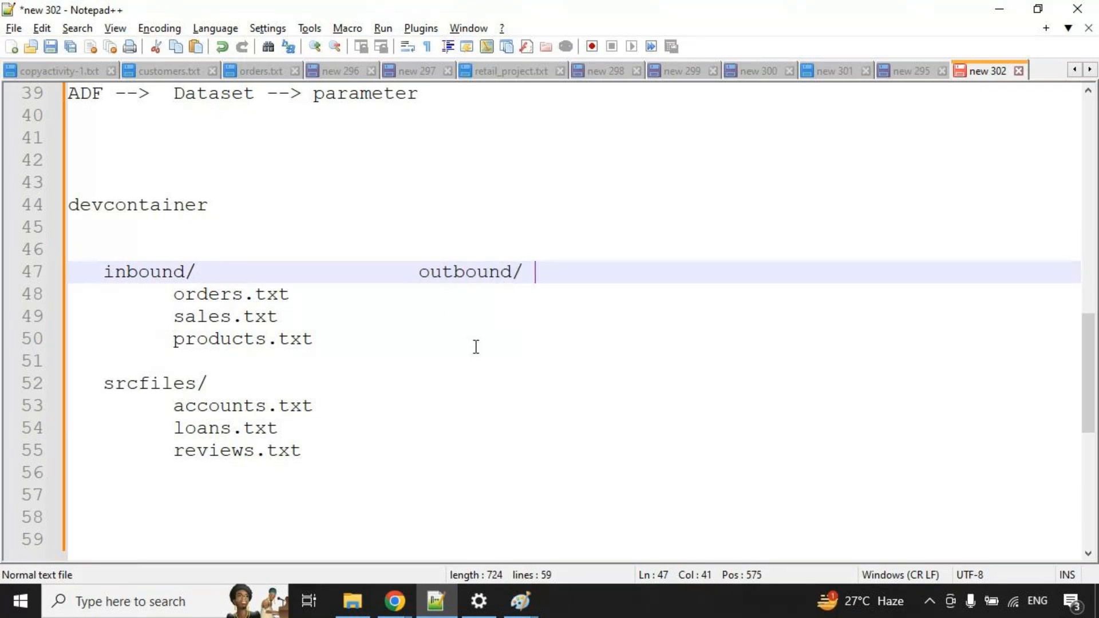
left_click_drag(97, 256, 185, 285)
left_click_drag(173, 330, 308, 360)
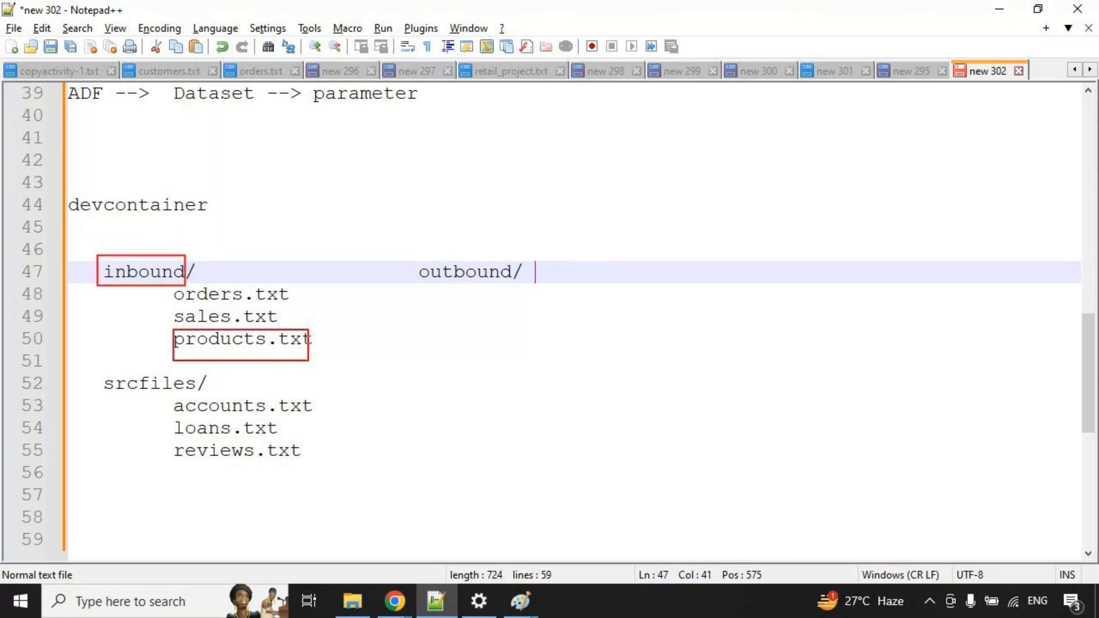
mouse_move(396, 376)
left_mouse_down()
mouse_move(502, 347)
mouse_move(489, 361)
left_mouse_up()
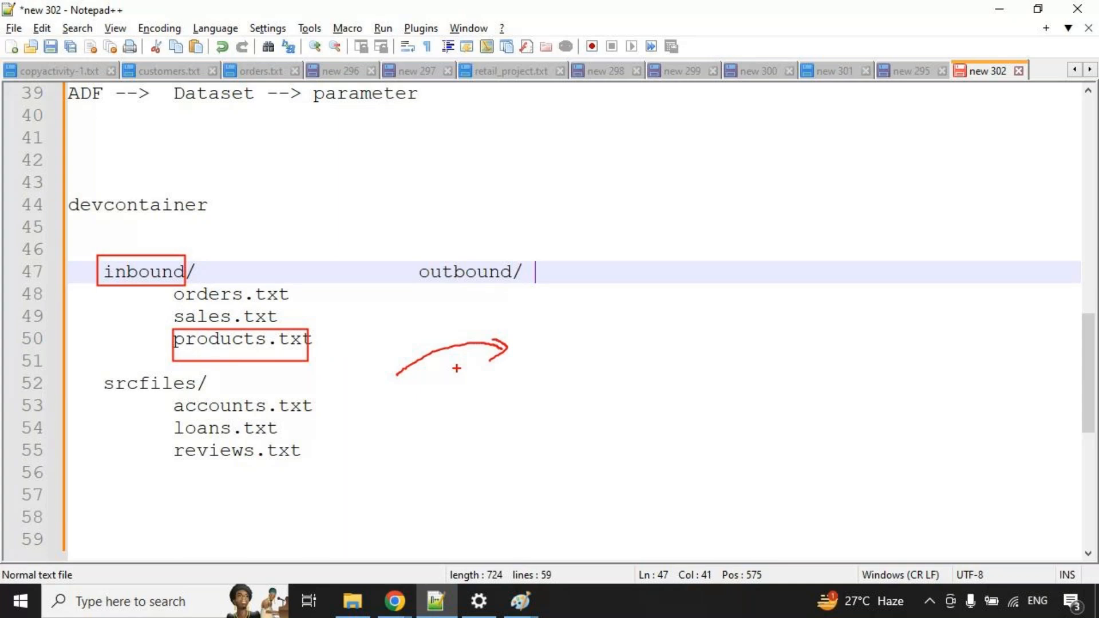
key("Escape")
scroll(377, 252, "up", 11)
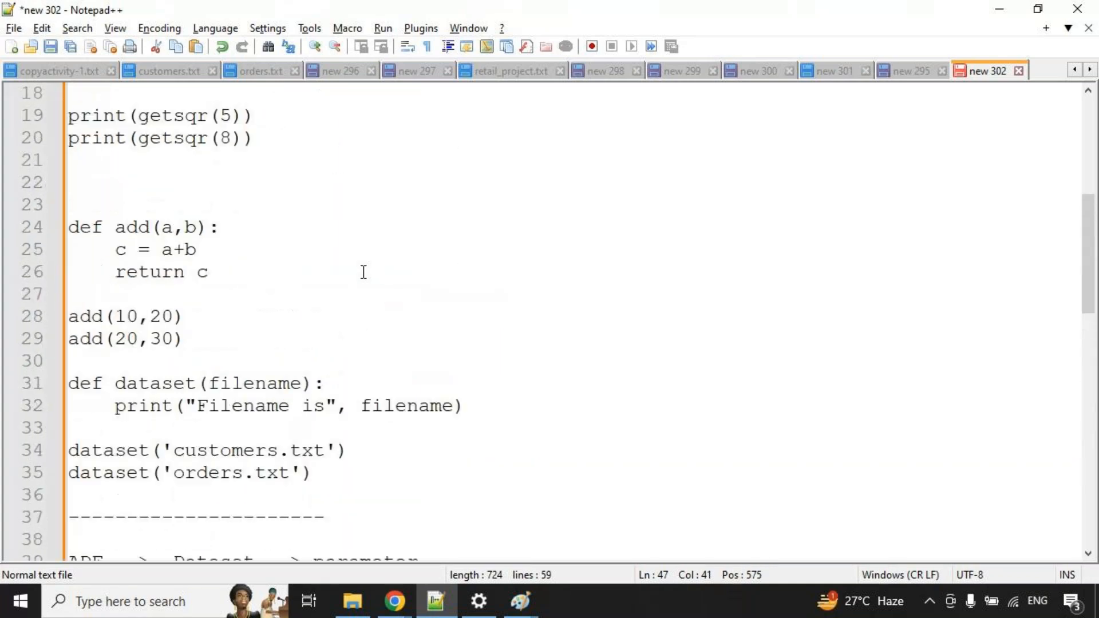
scroll(356, 290, "up", 2)
scroll(361, 297, "down", 10)
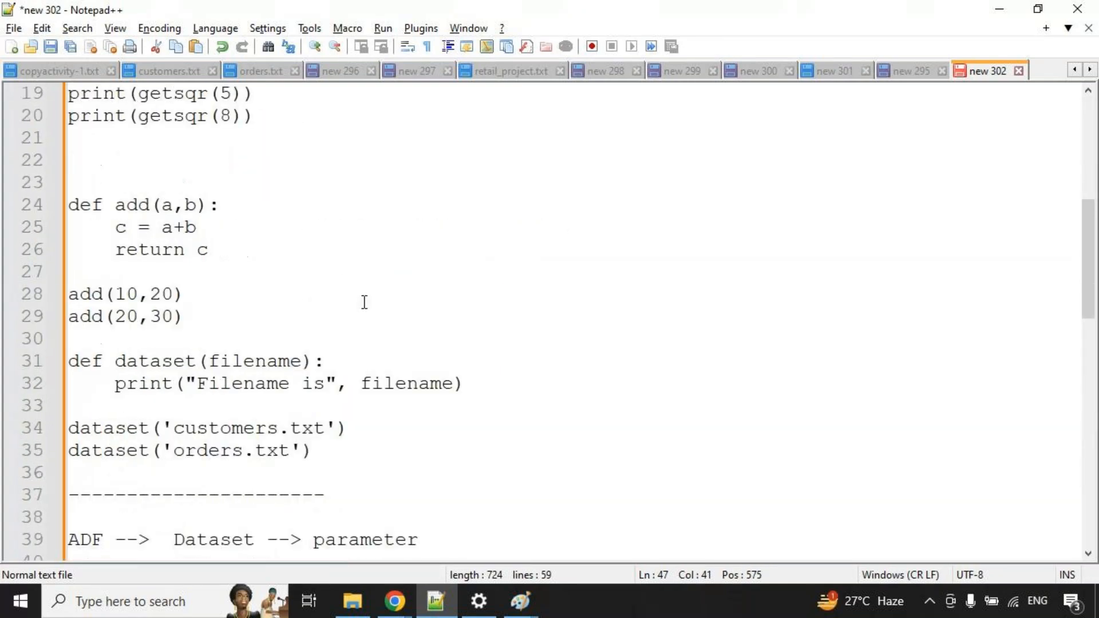
scroll(373, 305, "down", 4)
key("ctrl+2")
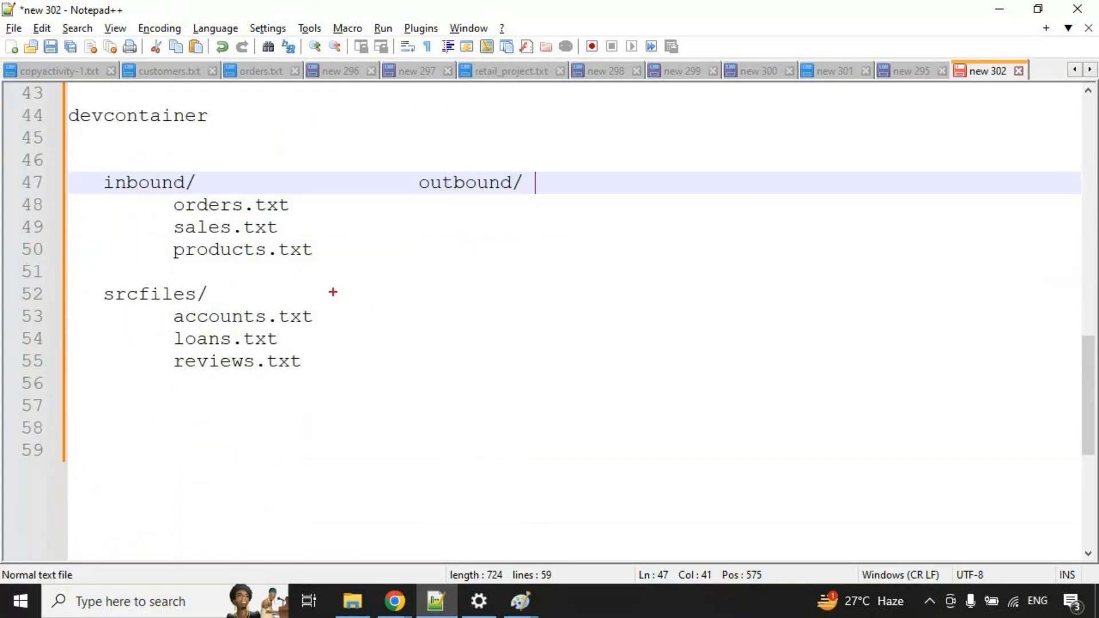
left_click_drag(97, 163, 162, 194)
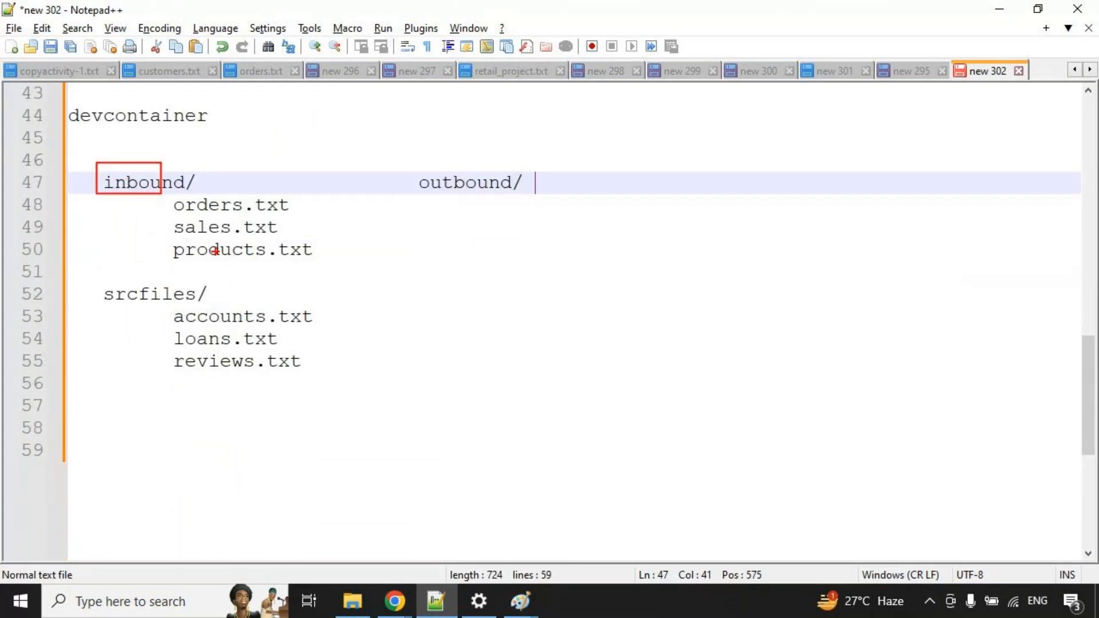
left_click_drag(175, 238, 316, 276)
left_click_drag(137, 152, 184, 138)
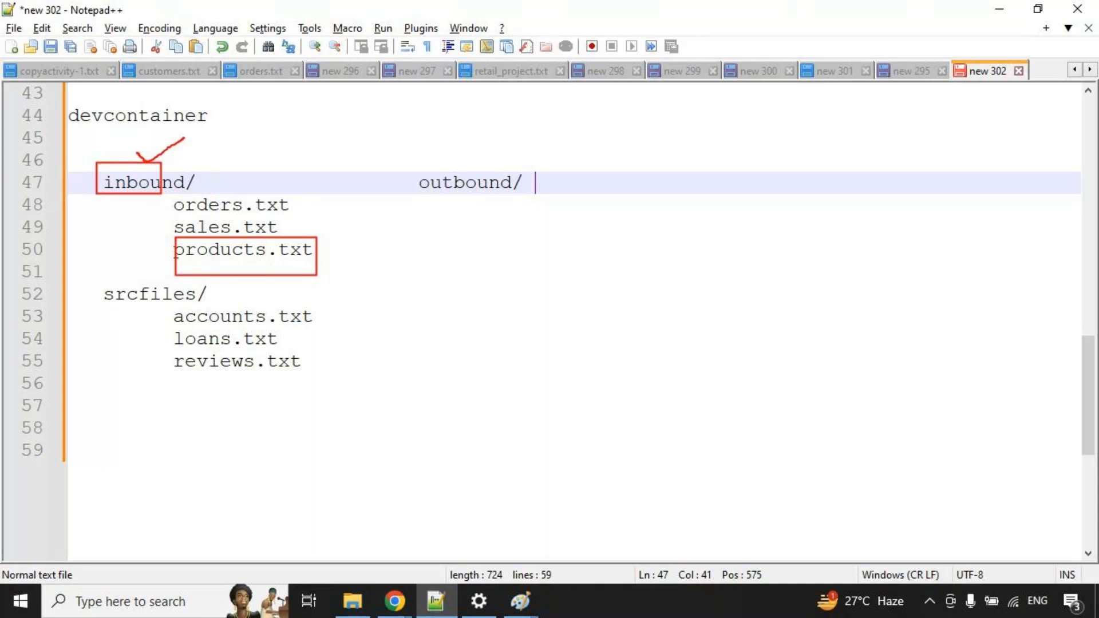
left_click_drag(292, 233, 359, 201)
left_click_drag(518, 215, 588, 216)
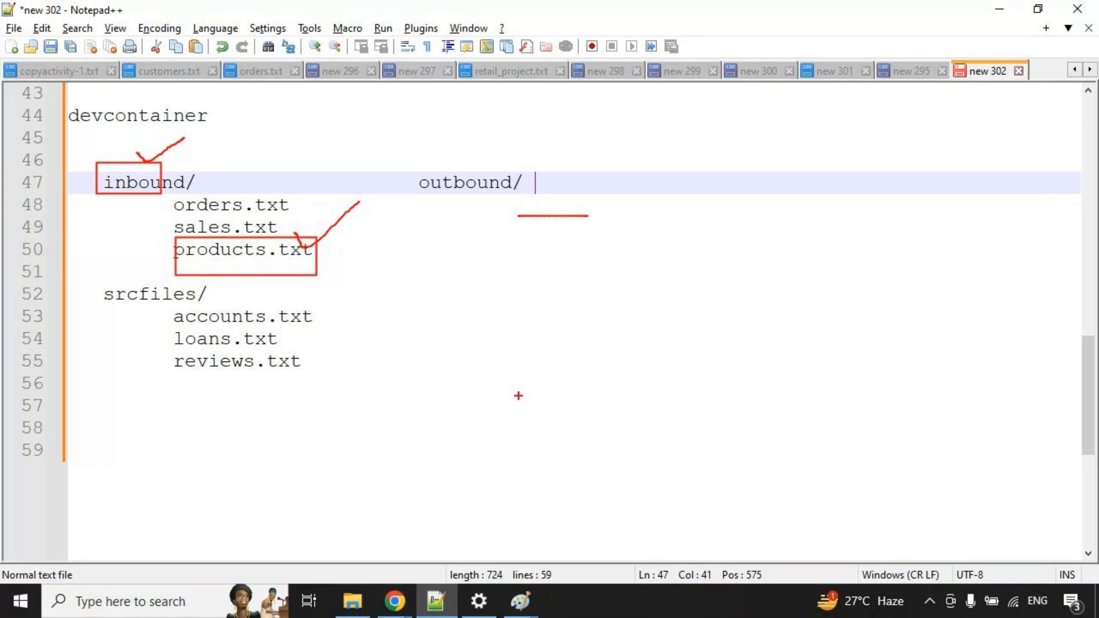
key("Escape")
left_click_drag(112, 440, 114, 433)
mouse_move(85, 168)
left_mouse_down()
mouse_move(75, 194)
mouse_move(102, 358)
left_mouse_up()
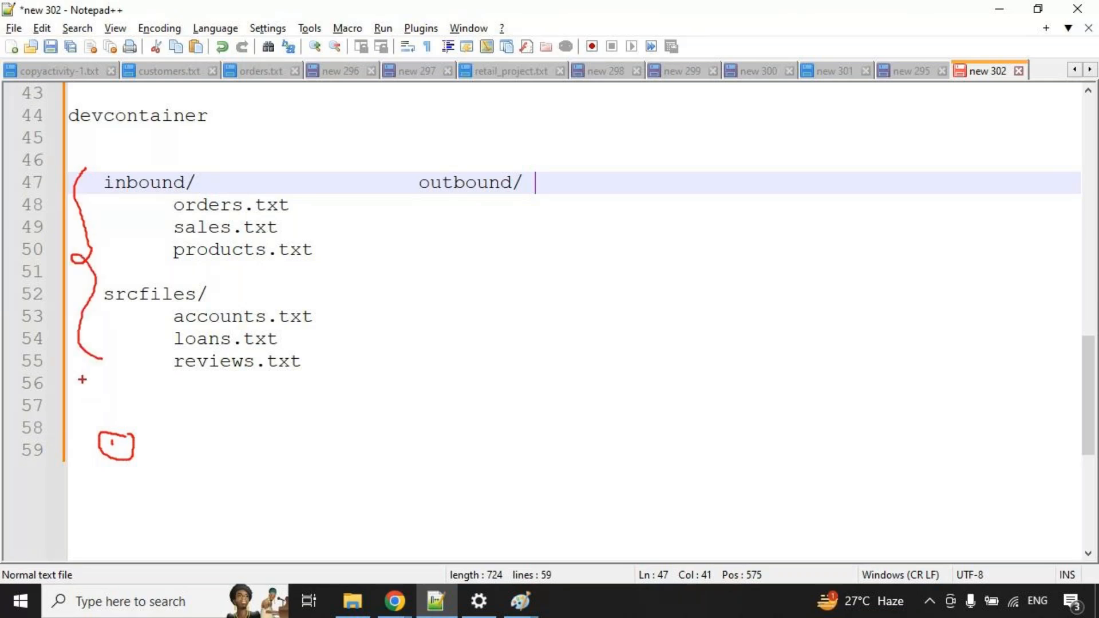
key("Escape")
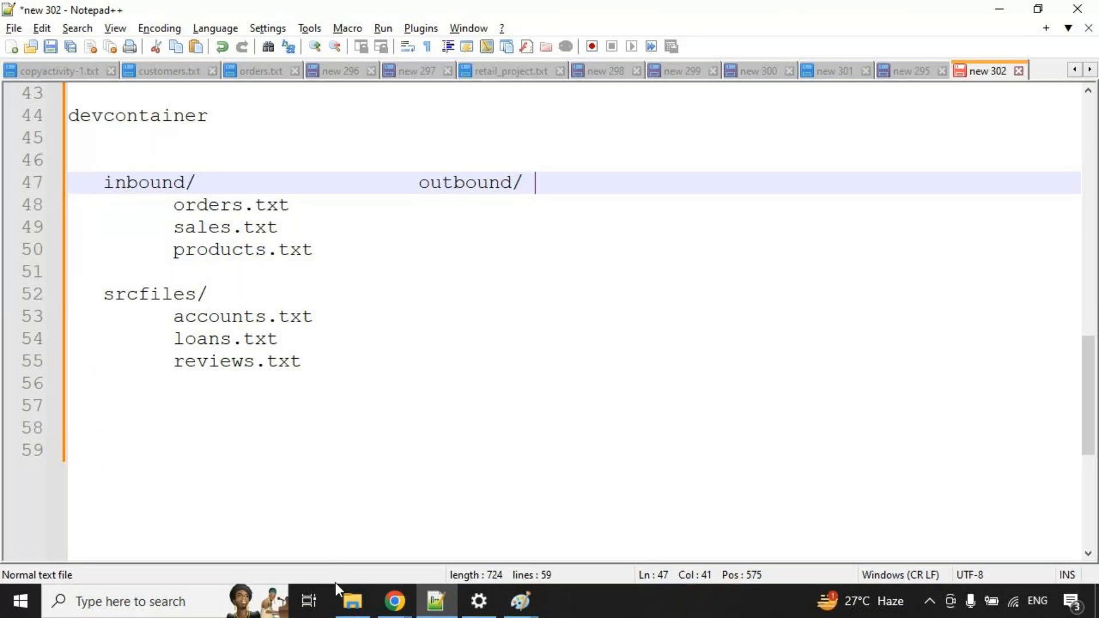
Switch to File Explorer, look through the Day-5 folder, and return to the B53-ADE-ADF-2025 batch folder.
left_click(353, 602)
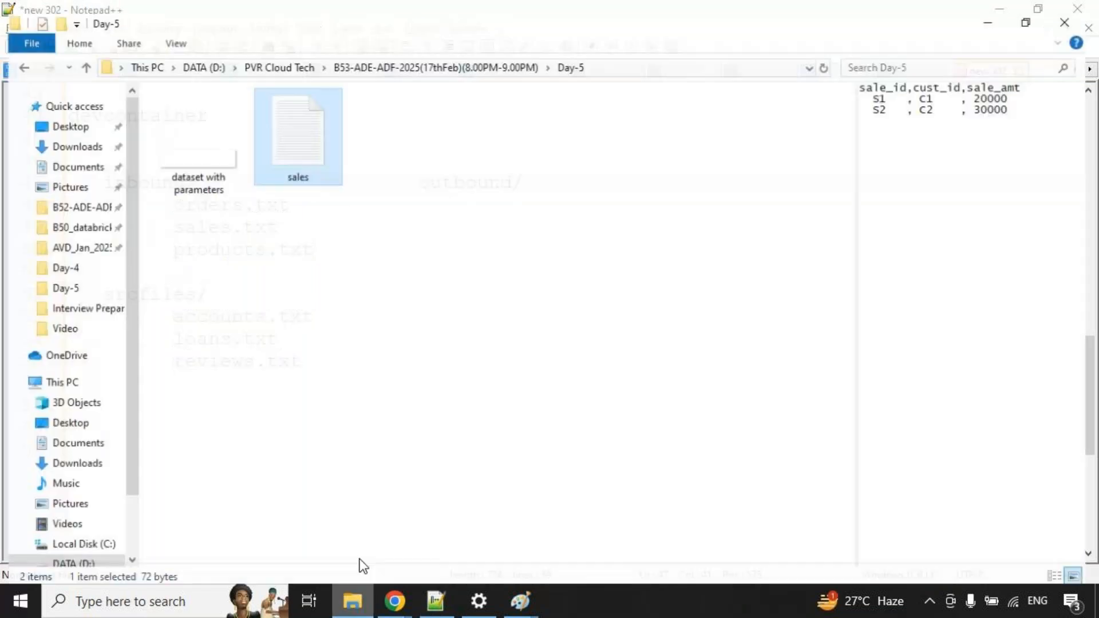
key("alt+Up")
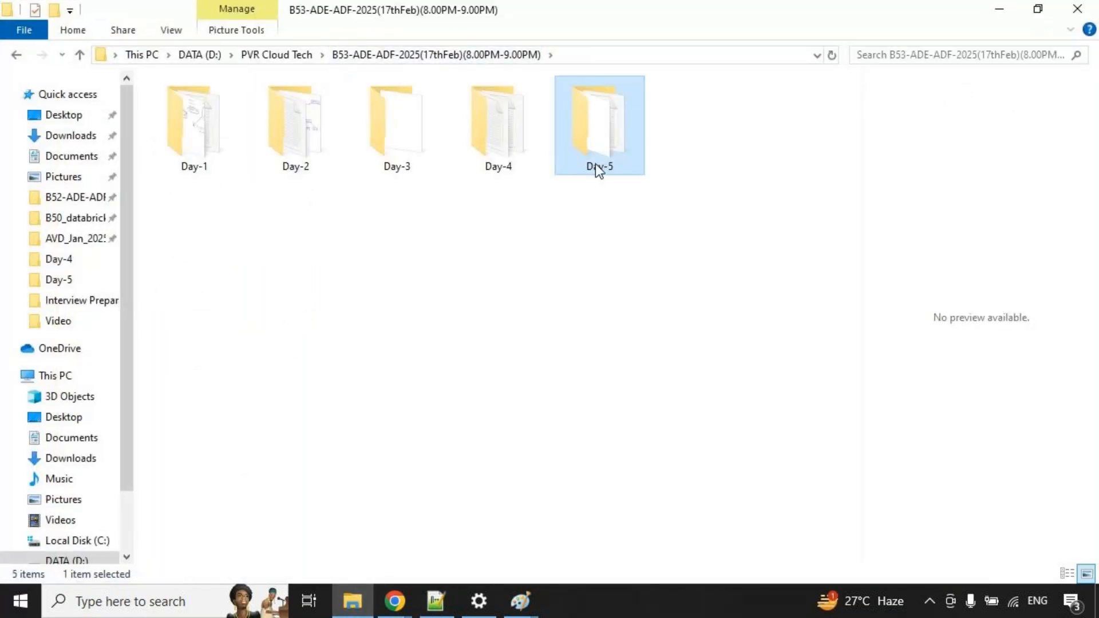
double_click(595, 165)
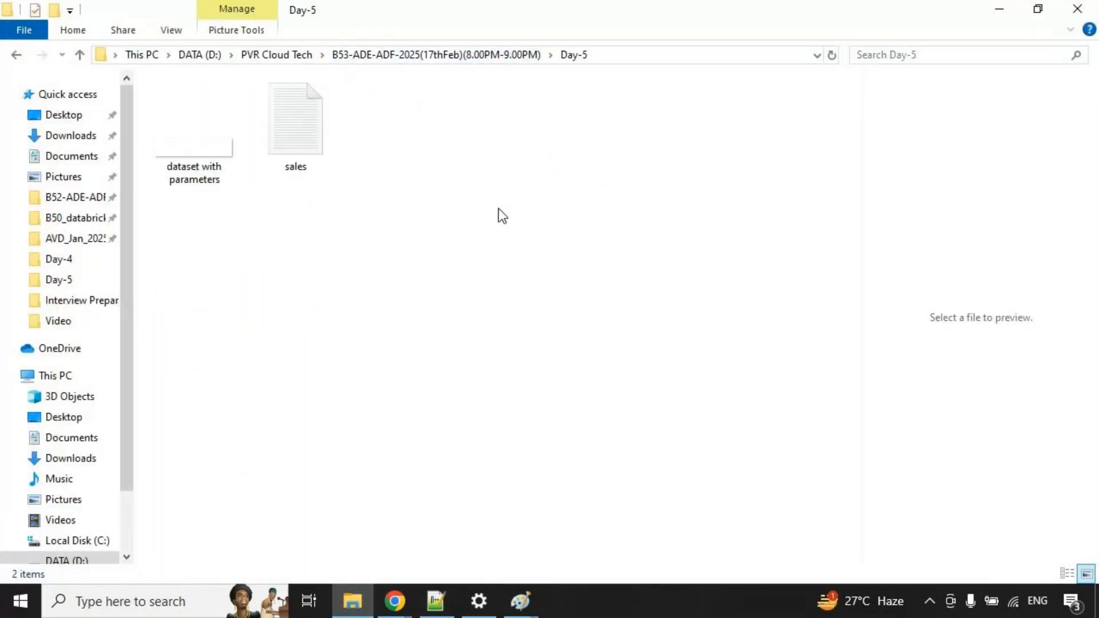
left_click(491, 55)
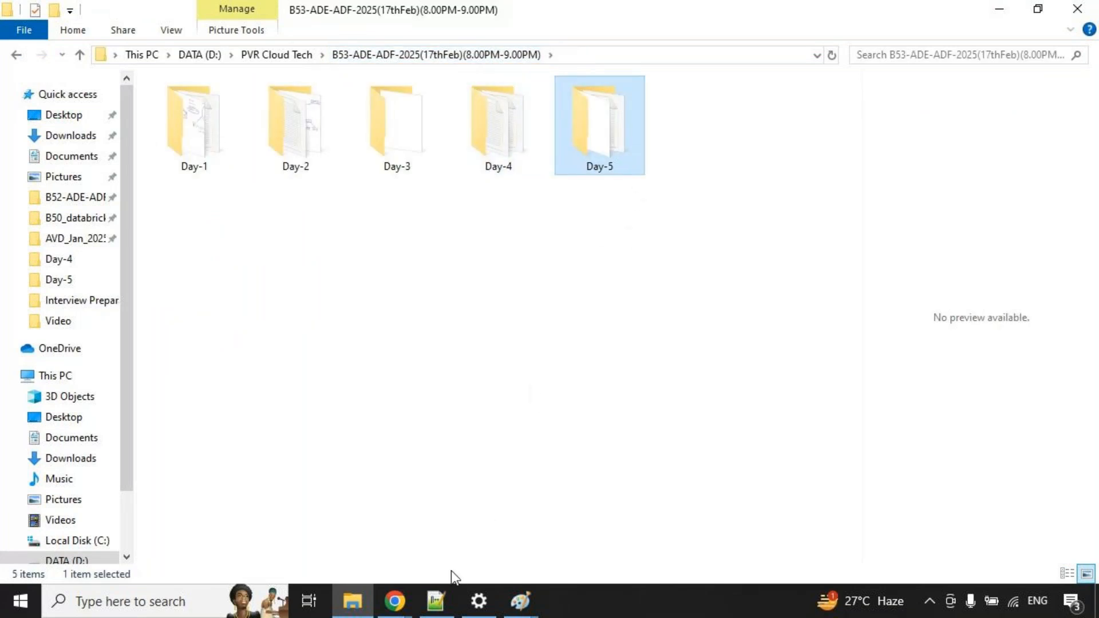
Switch to Data Factory in Chrome and close the open resource tabs, including the DS_src_gen2 dataset.
mouse_move(412, 596)
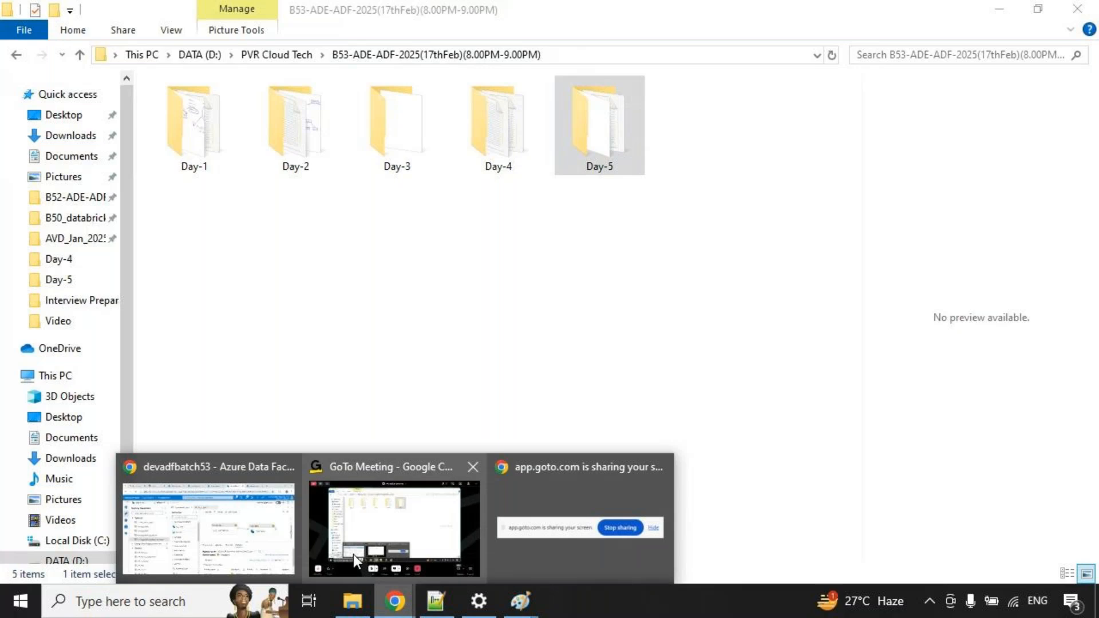
left_click(235, 484)
left_click(442, 155)
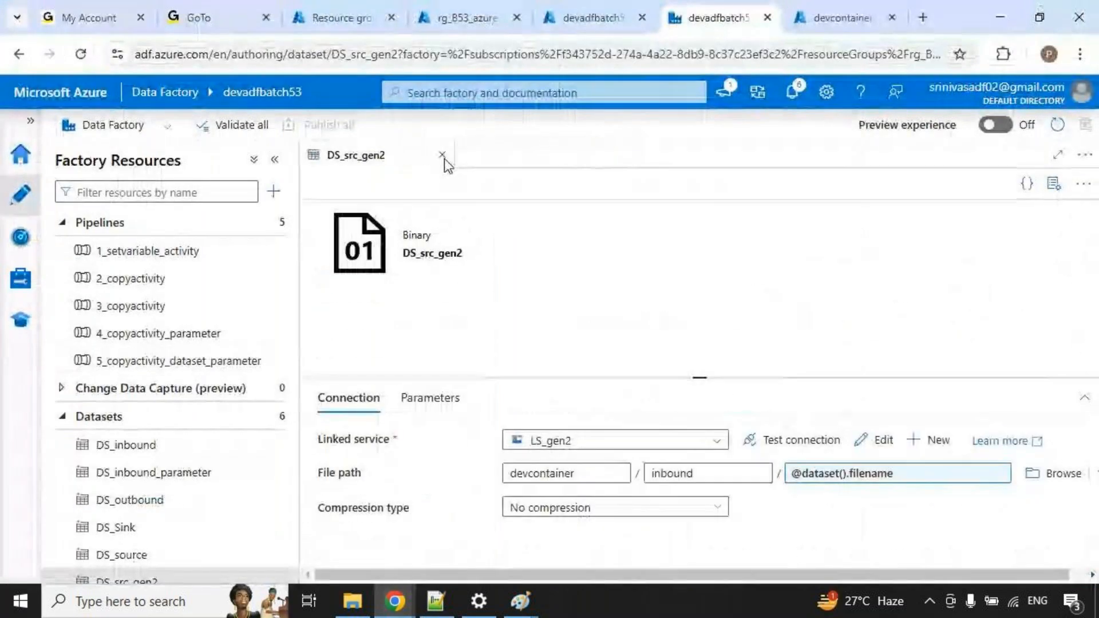
left_click(444, 156)
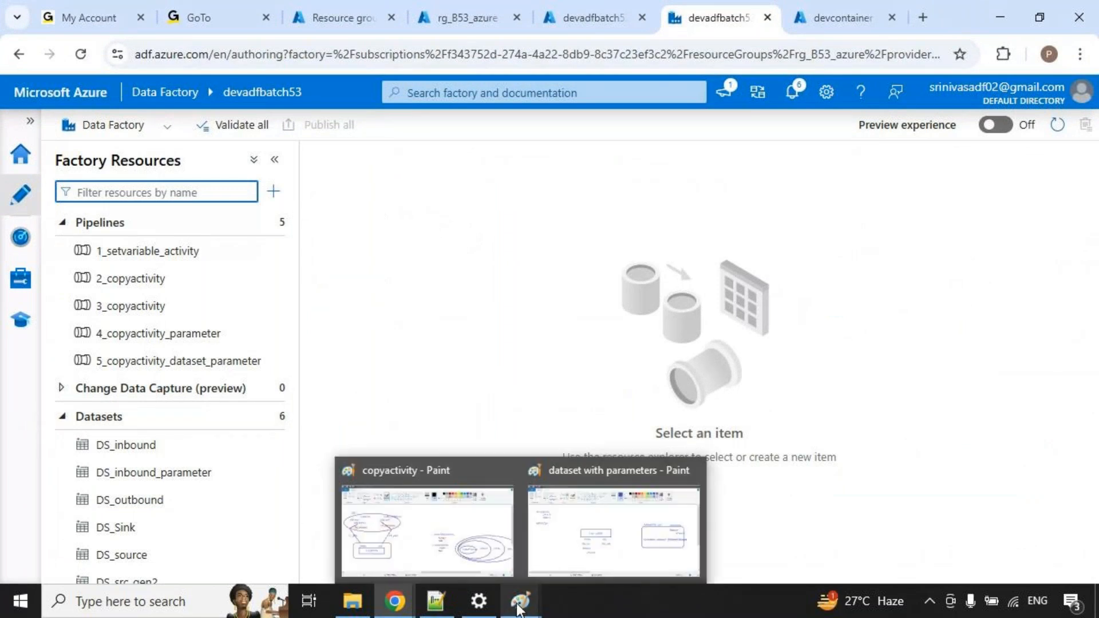
Add a directory named srcfiles at the root of devcontainer in the storage account.
left_click(827, 19)
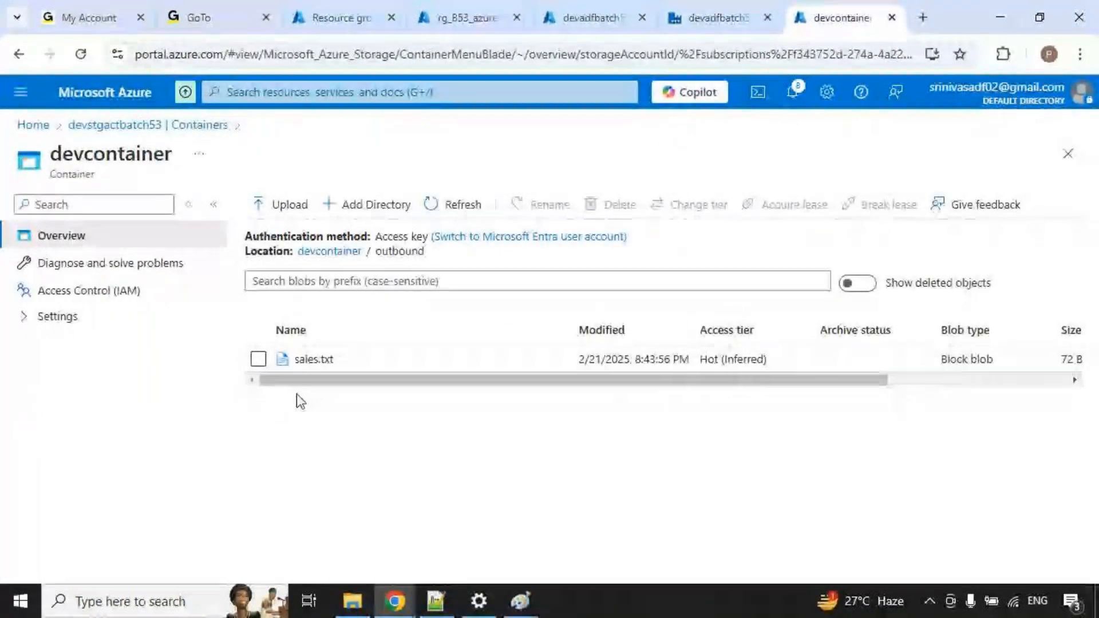
left_click(330, 252)
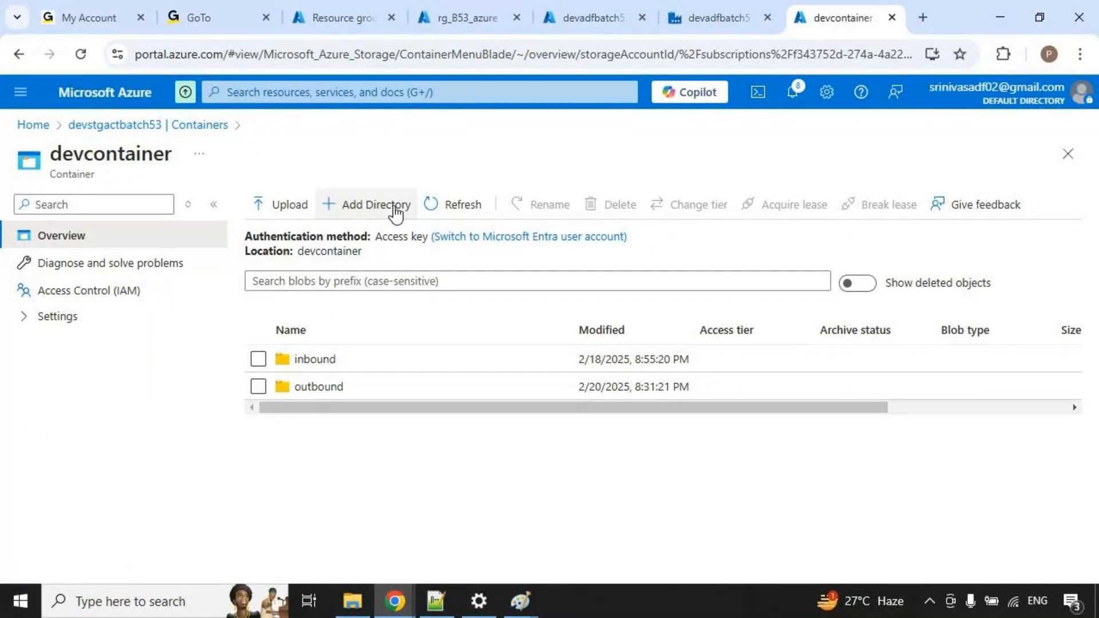
left_click(369, 204)
left_click(974, 213)
type("src")
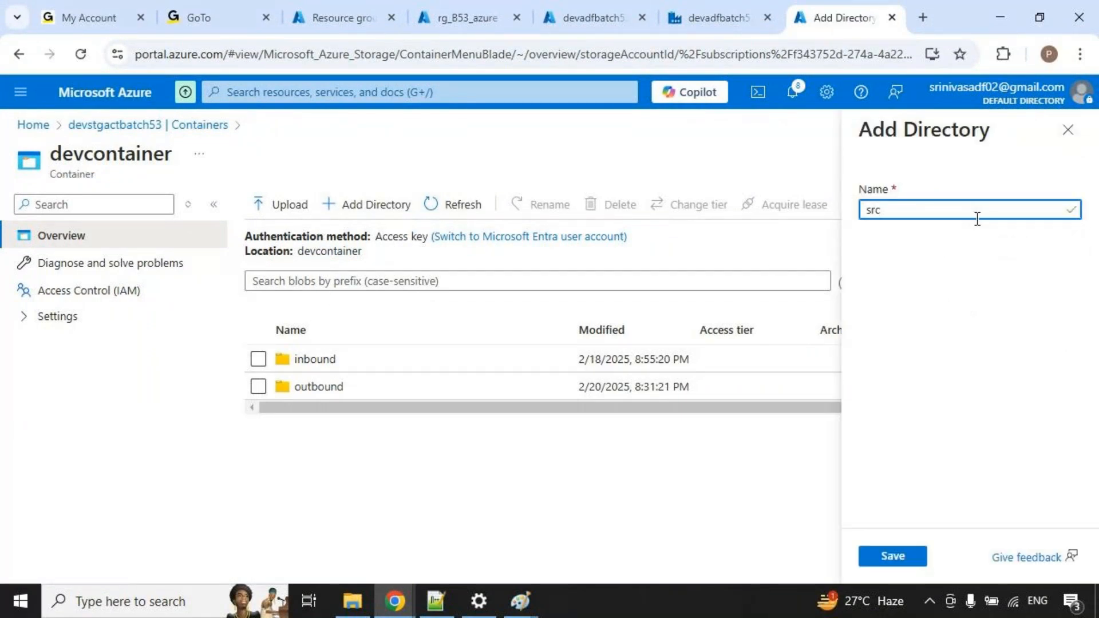
type("files")
left_click(877, 555)
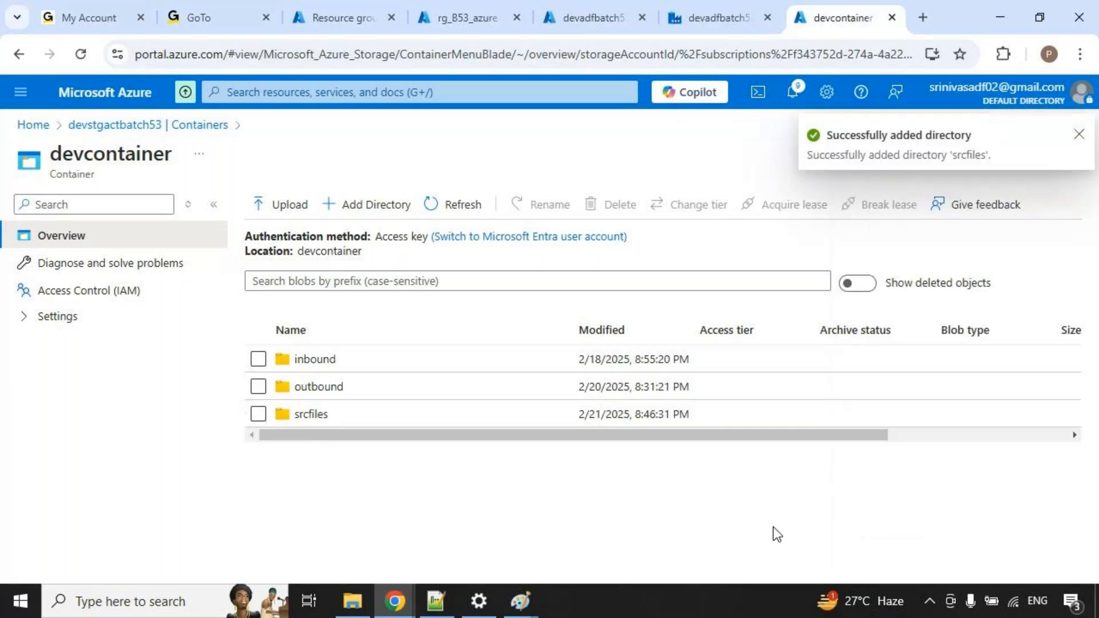
Check the inbound file list in the Notepad++ outline and delete customers.txt from devcontainer's inbound directory.
left_click(331, 360)
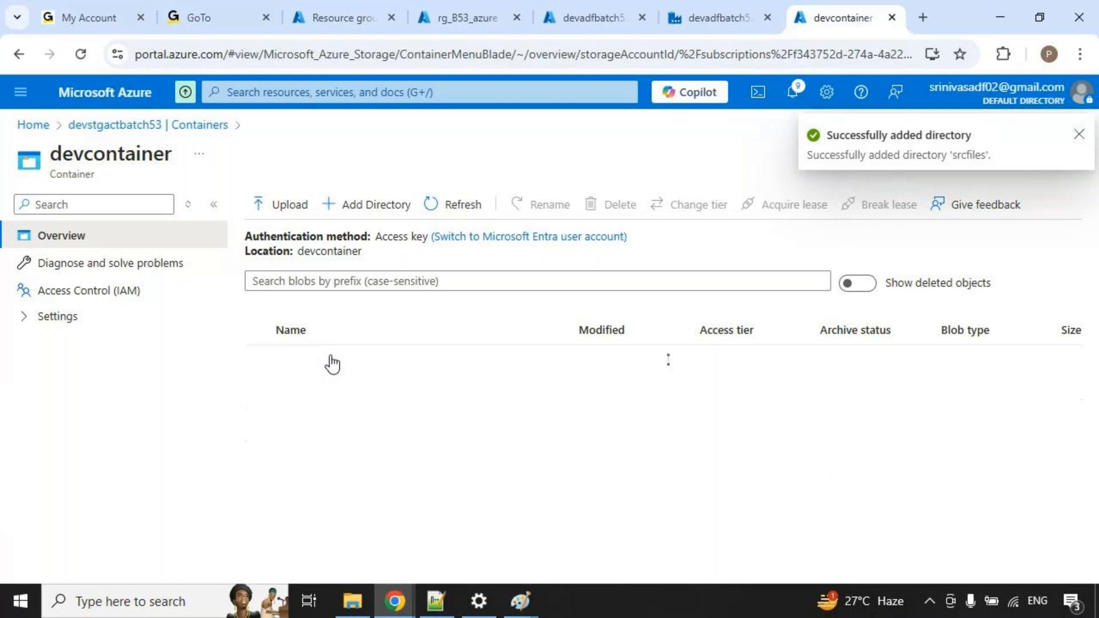
left_click(436, 602)
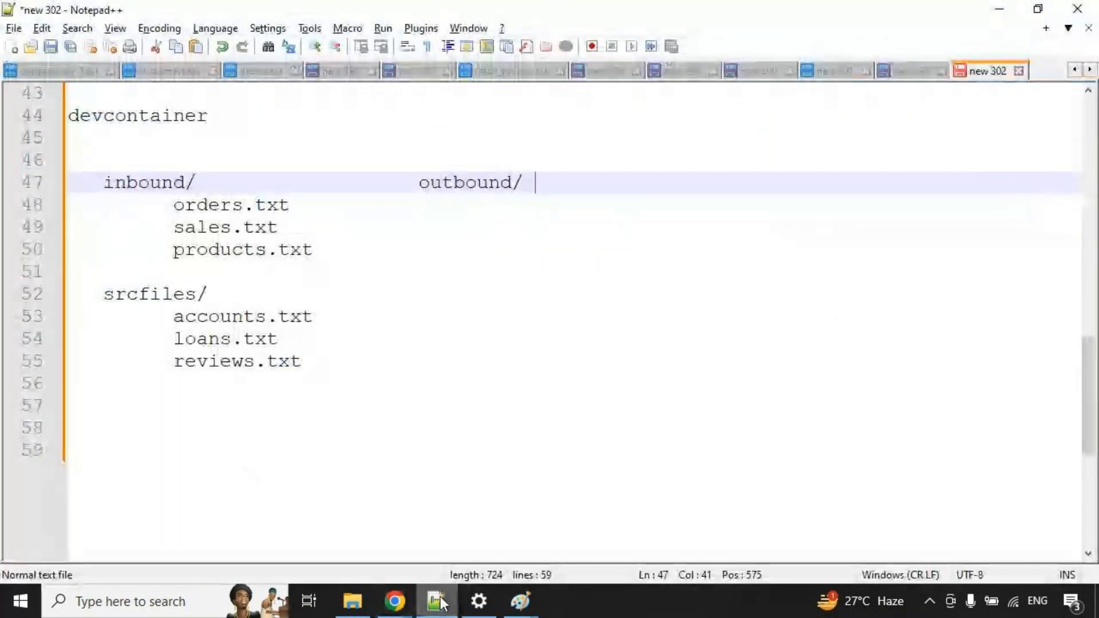
left_click(436, 601)
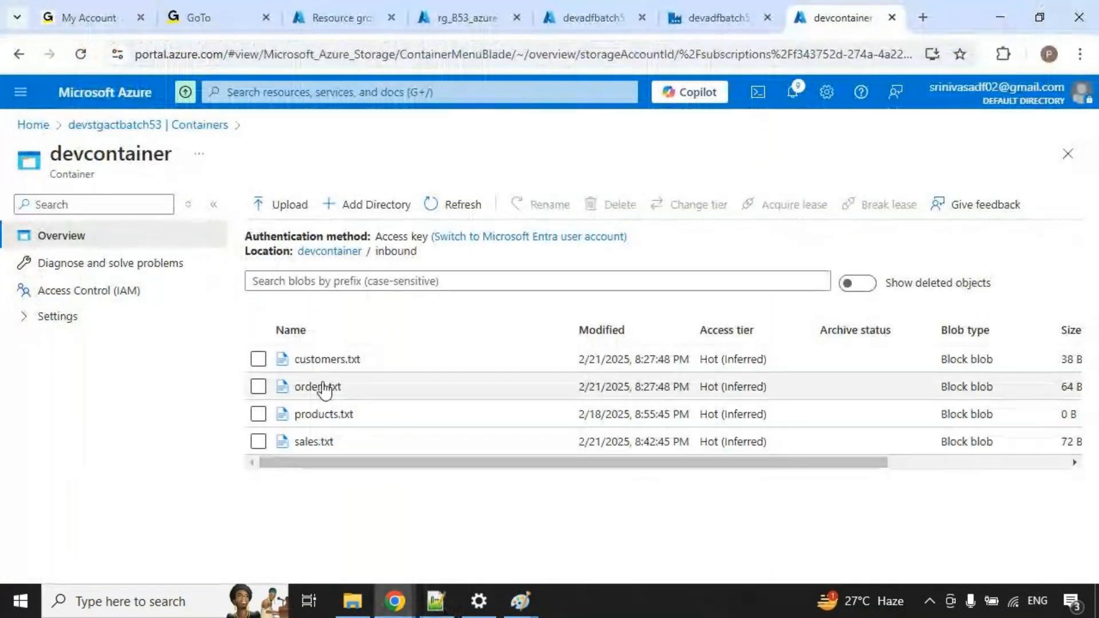
left_click(258, 359)
left_click(613, 204)
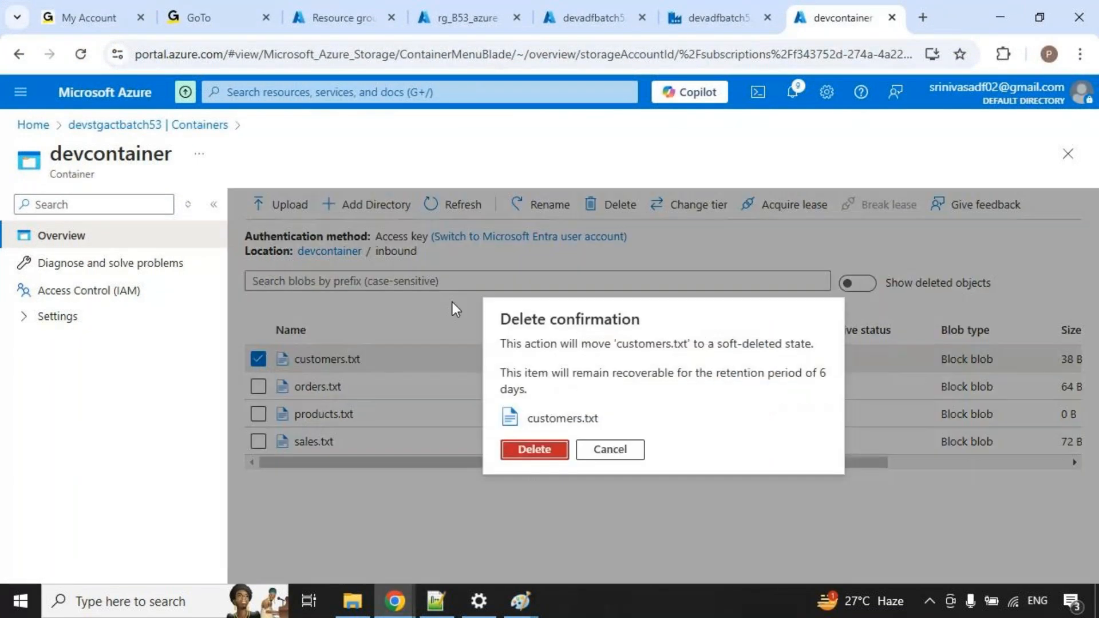
left_click(534, 449)
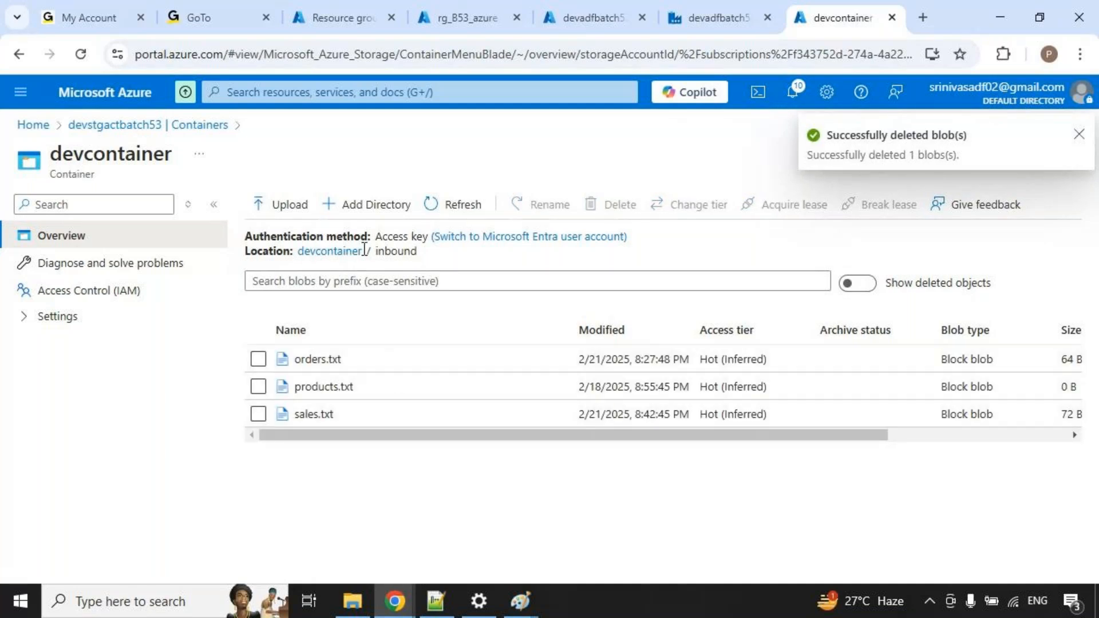
Open the srcfiles directory in devcontainer and check its planned files in the Notepad++ outline.
left_click(338, 252)
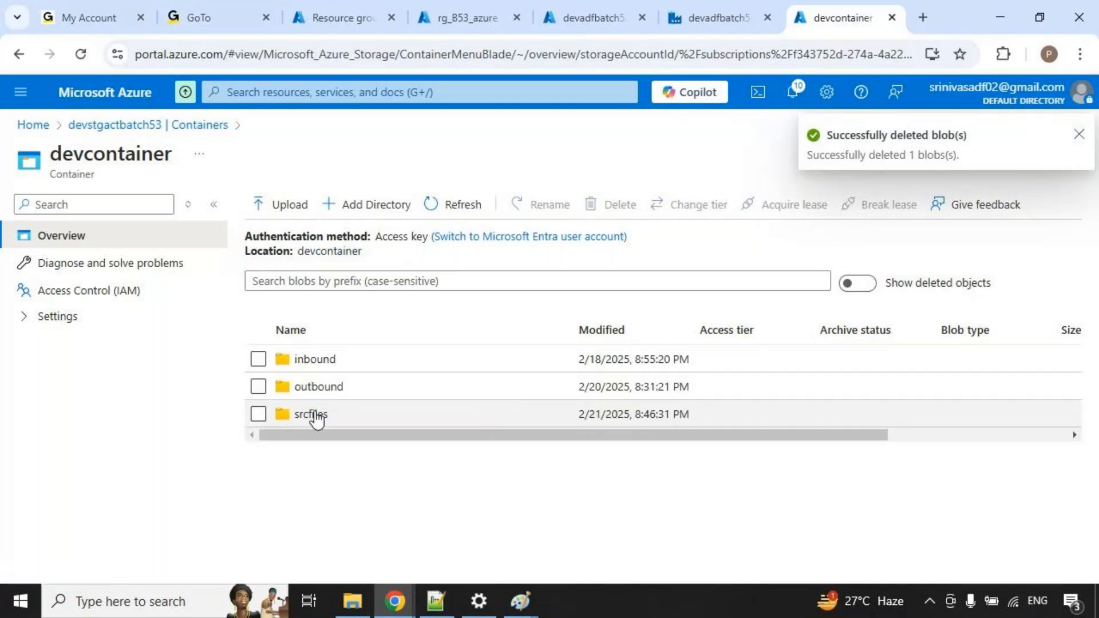
left_click(319, 422)
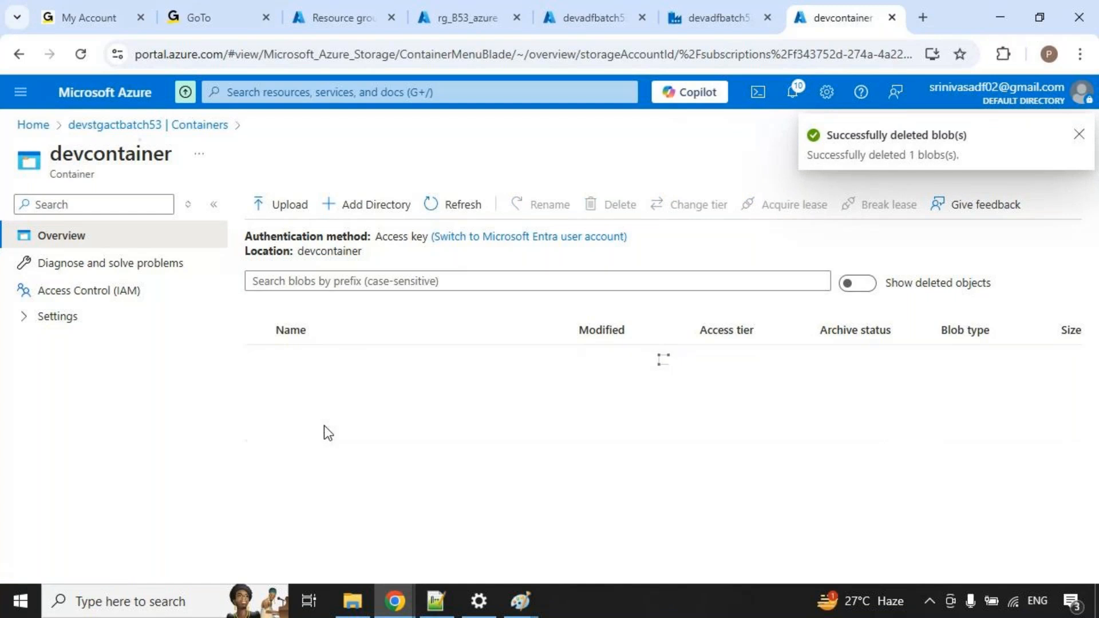
left_click(434, 603)
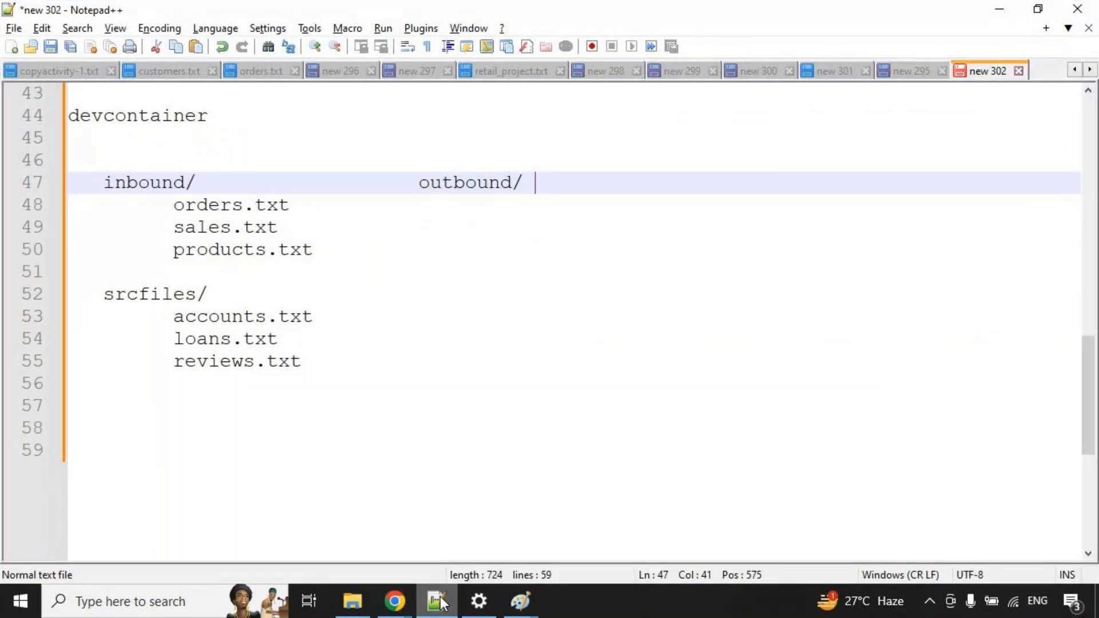
left_click(434, 603)
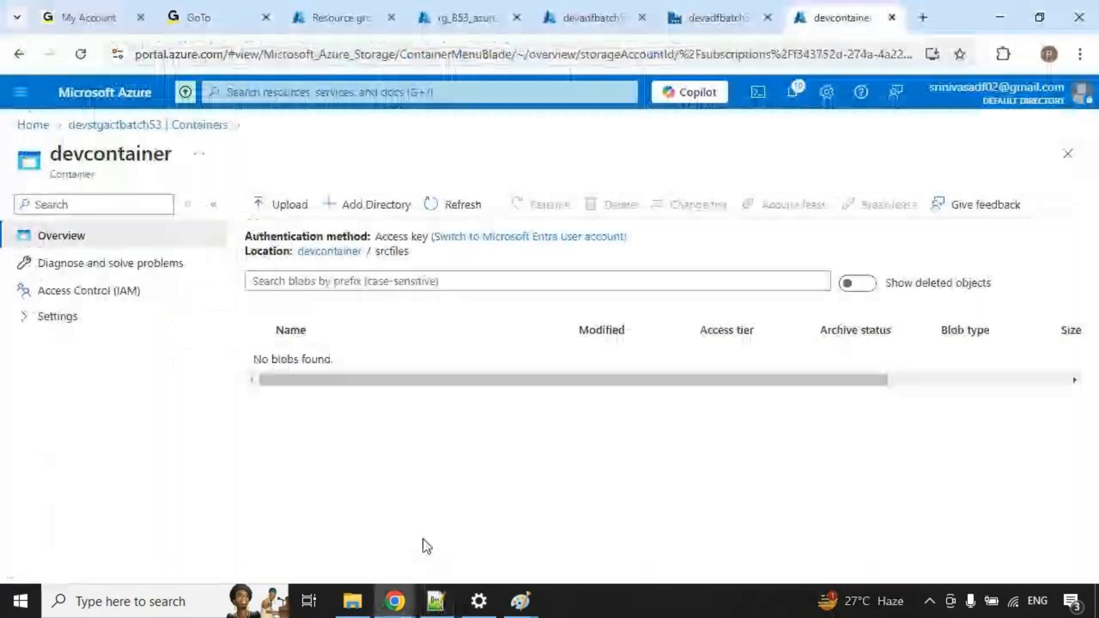
Upload copyactivity-1.txt, customers.txt and orders.txt from the local Day-4 folder into devcontainer's srcfiles directory.
left_click(290, 209)
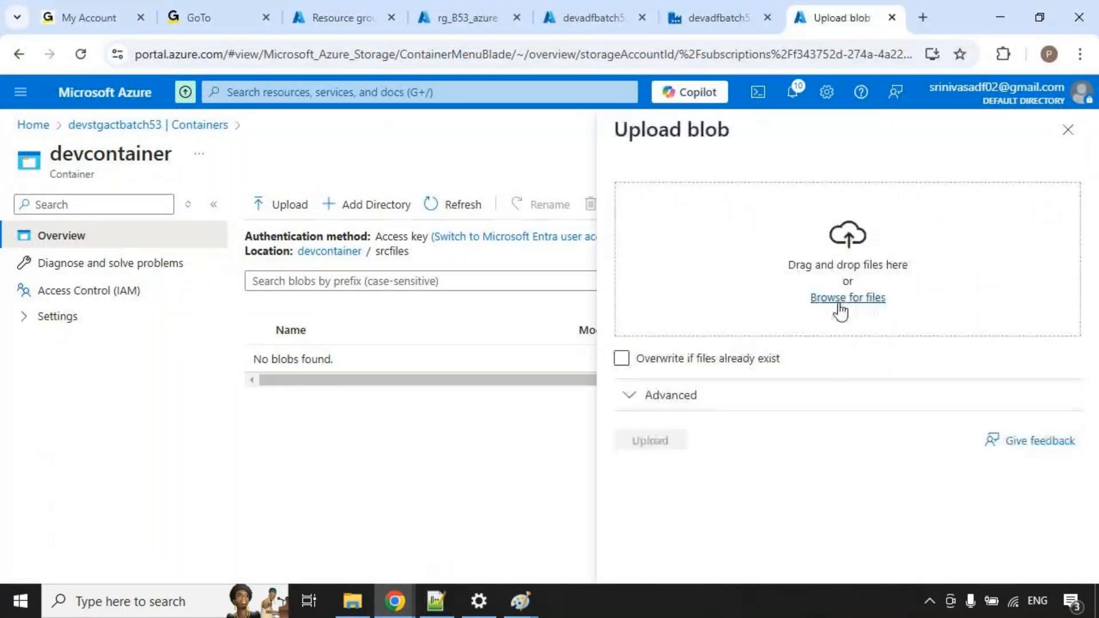
left_click(836, 303)
left_click(263, 113)
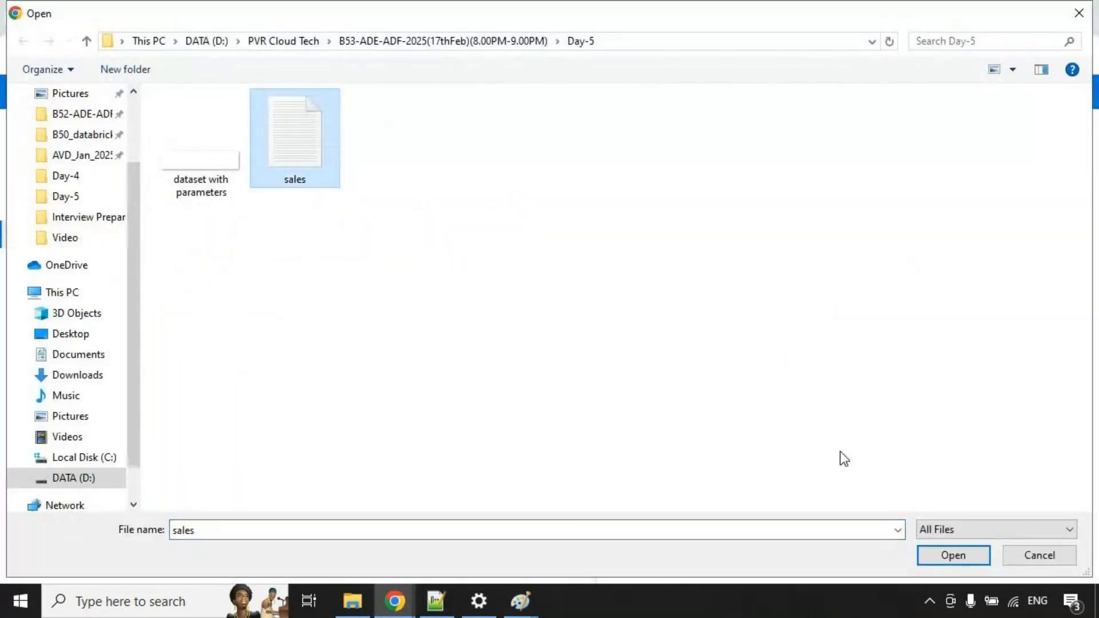
left_click(414, 41)
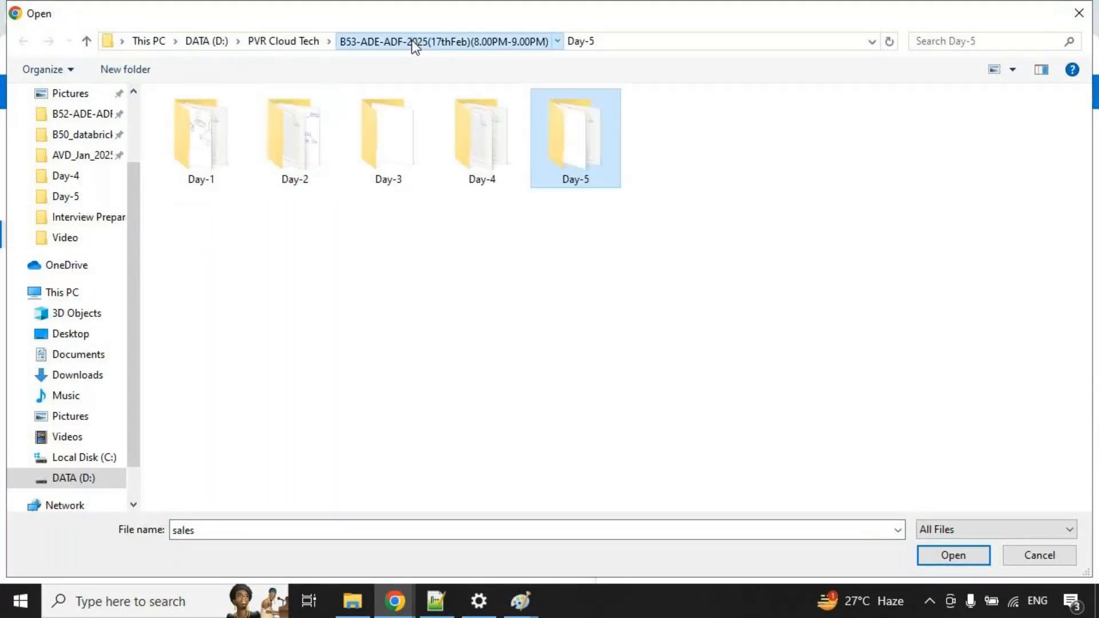
double_click(480, 140)
left_click(329, 171)
left_click(387, 171, "ctrl")
left_click(492, 157, "ctrl")
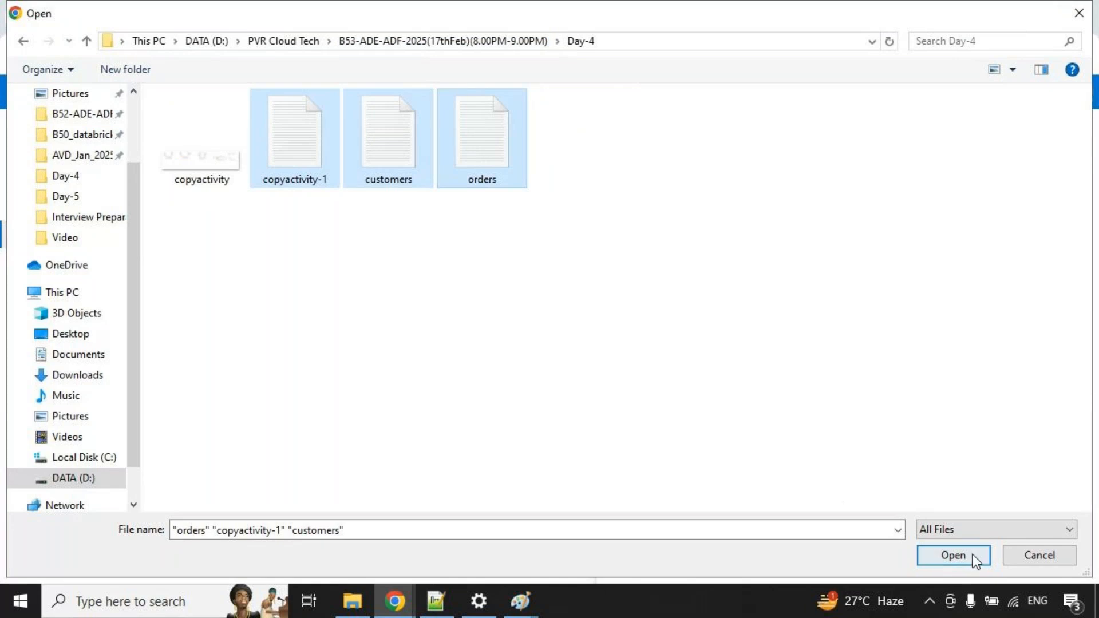
left_click(954, 556)
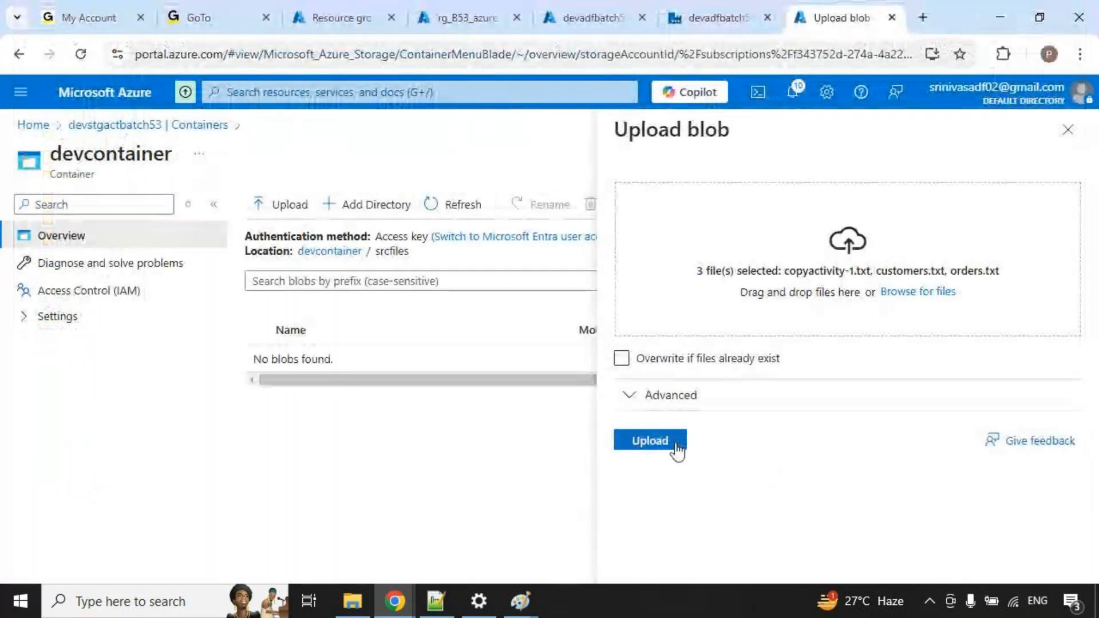
left_click(670, 442)
Rename copyactivity-1.txt in the srcfiles directory to accounts.txt.
right_click(353, 361)
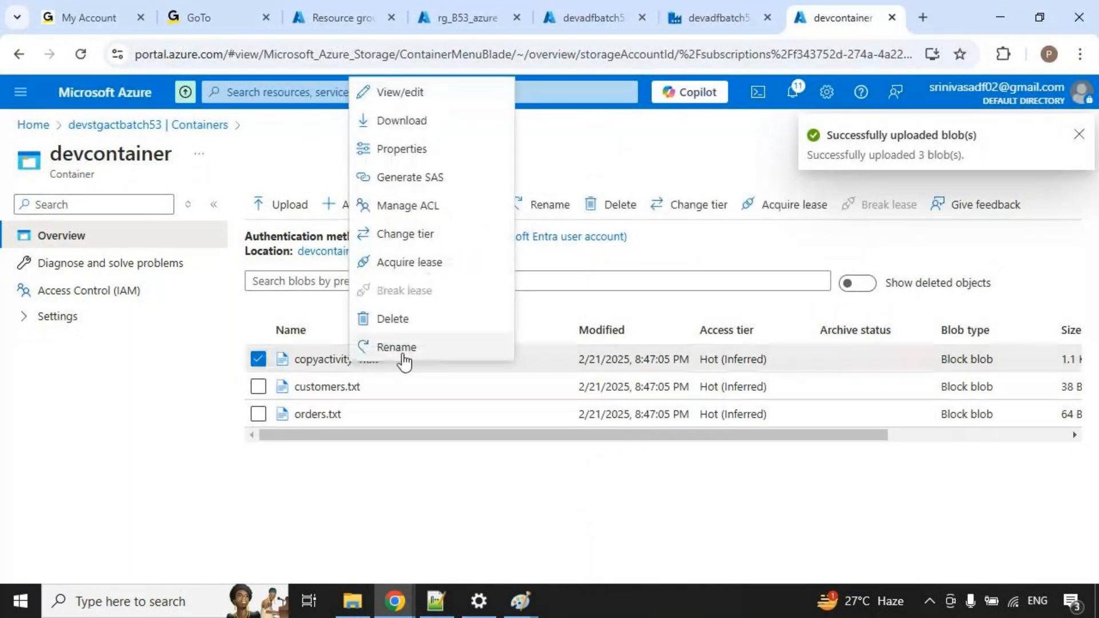
left_click(403, 345)
type("account")
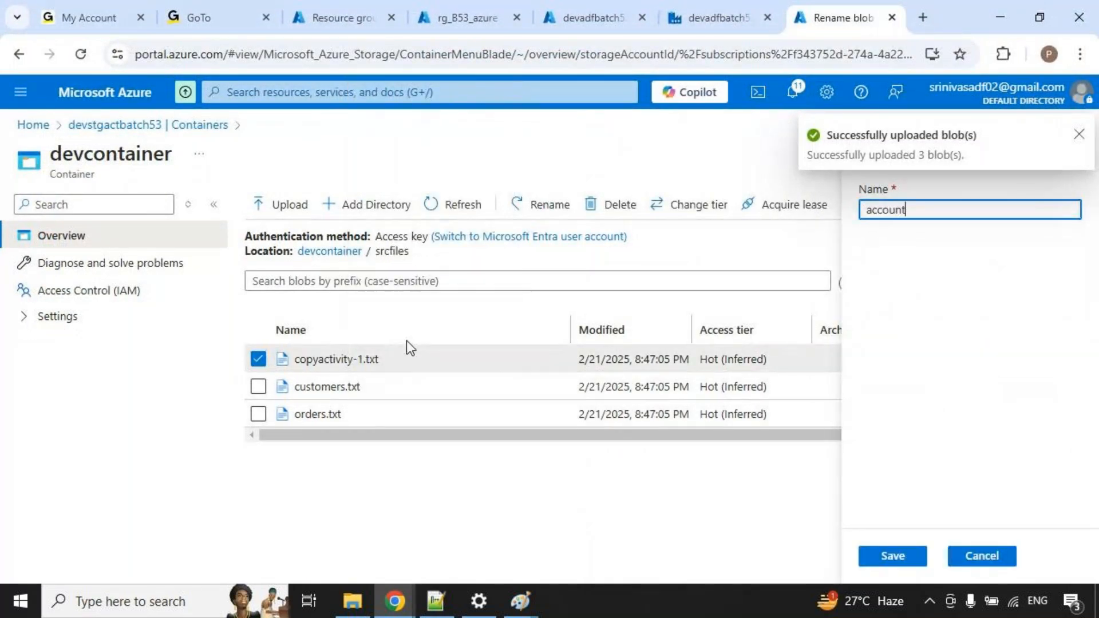
type("s.txt")
left_click(898, 555)
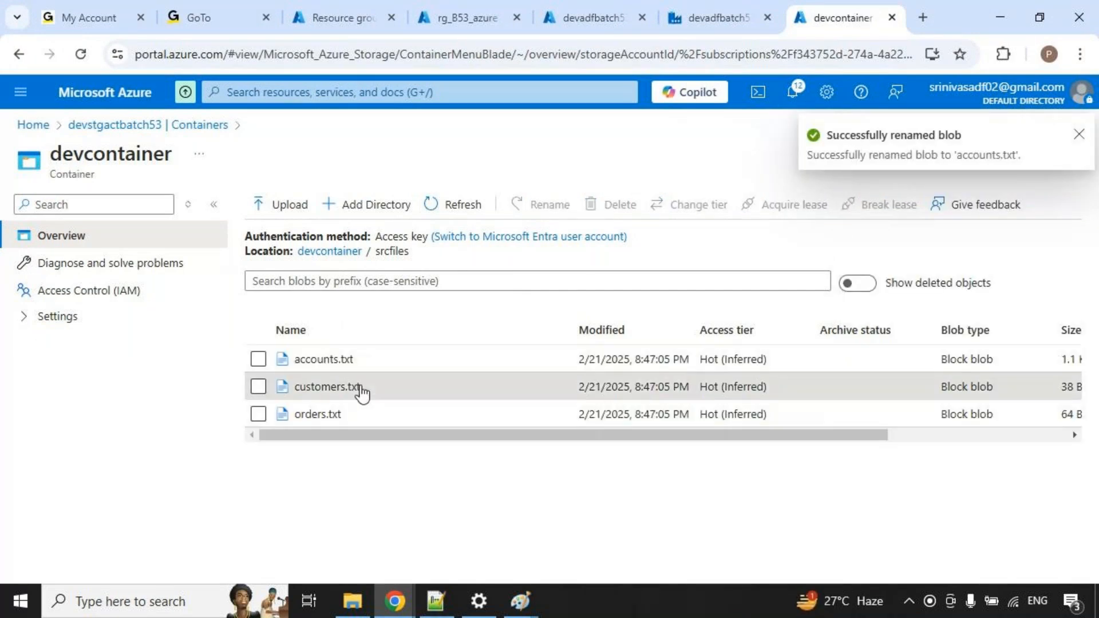
Rename customers.txt in the srcfiles directory to loans.txt.
right_click(362, 393)
left_click(434, 369)
type("laond")
type("oands")
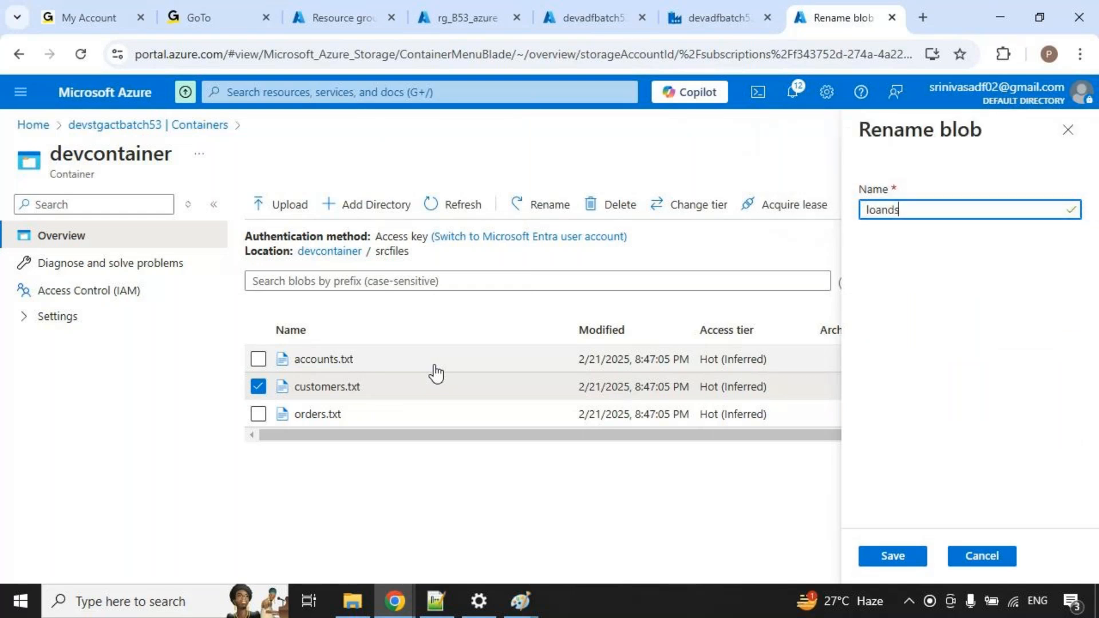
type(".txt")
left_click(902, 558)
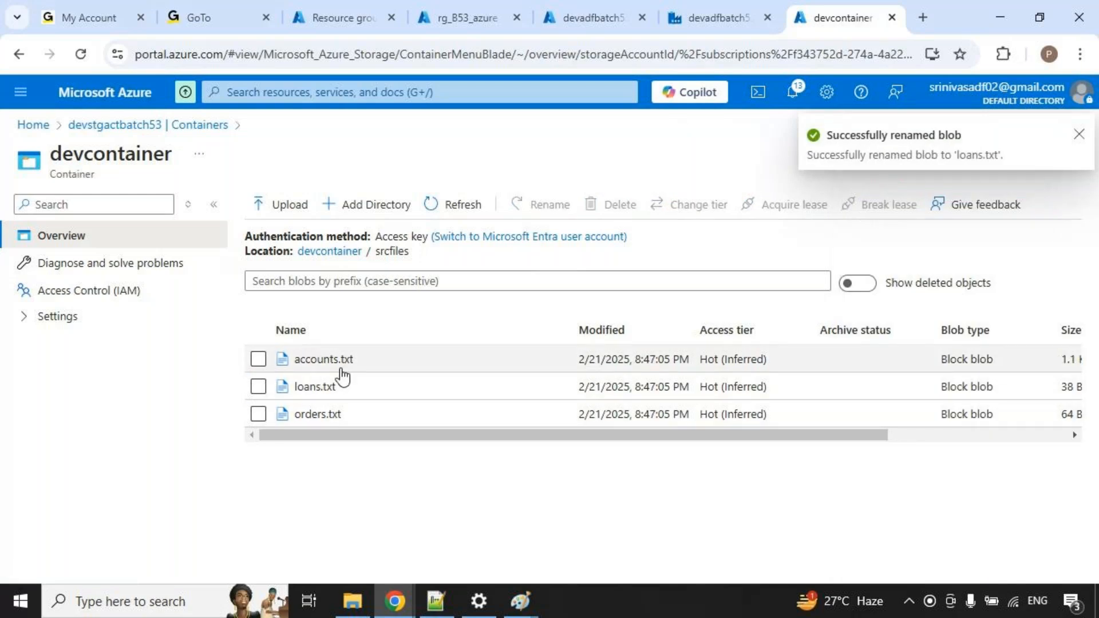
Rename orders.txt in the srcfiles directory to reviews.txt, checking the planned name in the Notepad++ outline.
right_click(321, 416)
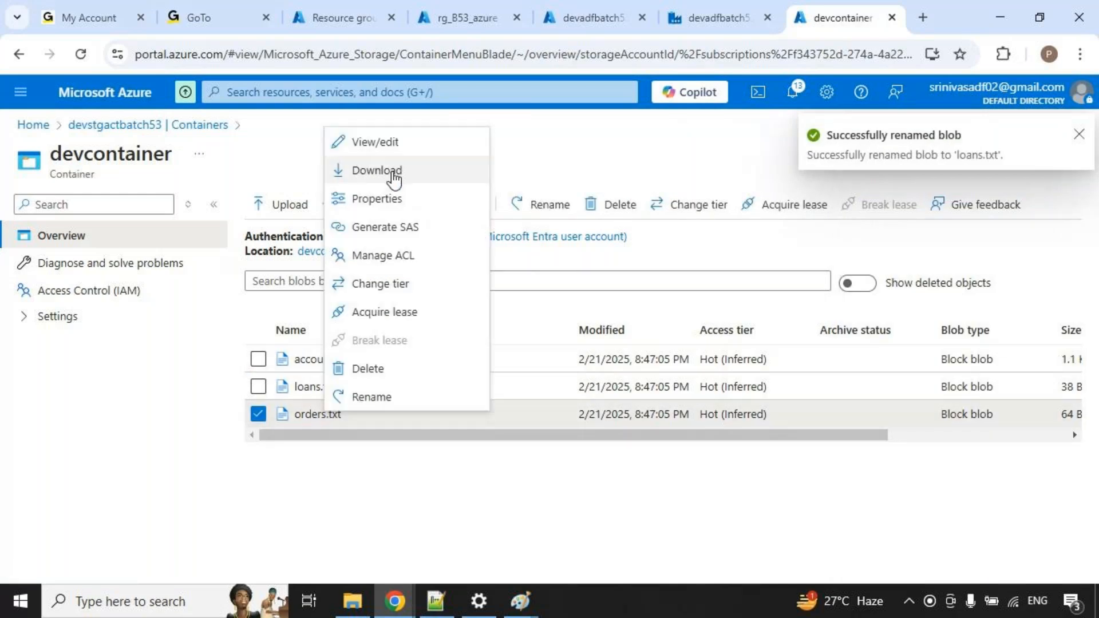
left_click(366, 398)
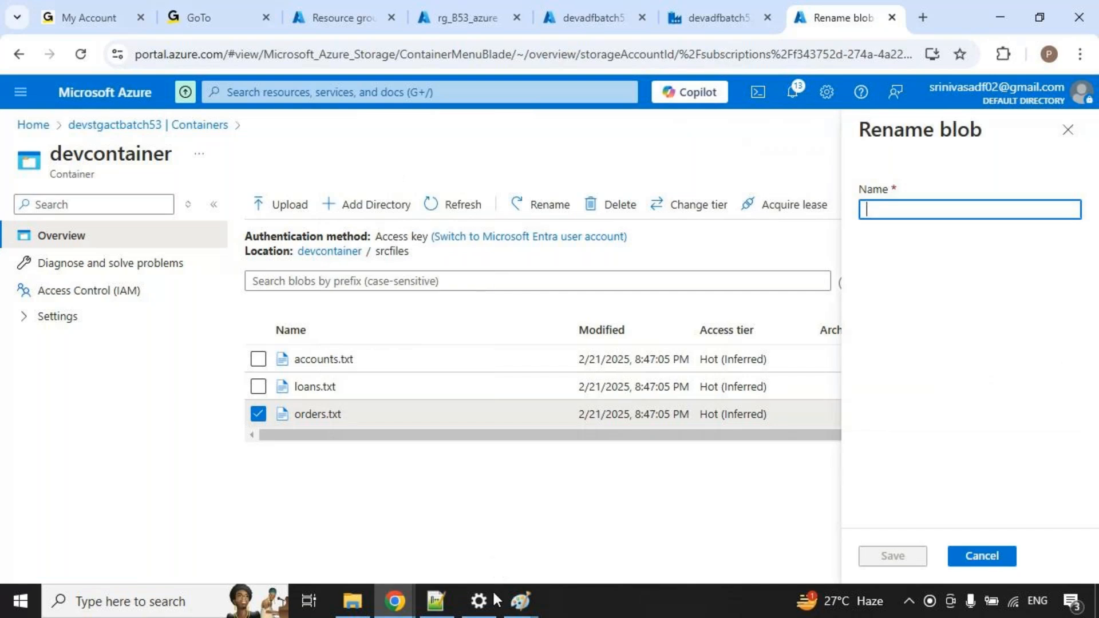
left_click(435, 601)
left_click(443, 602)
type("r")
type("ews.tx")
left_click(893, 556)
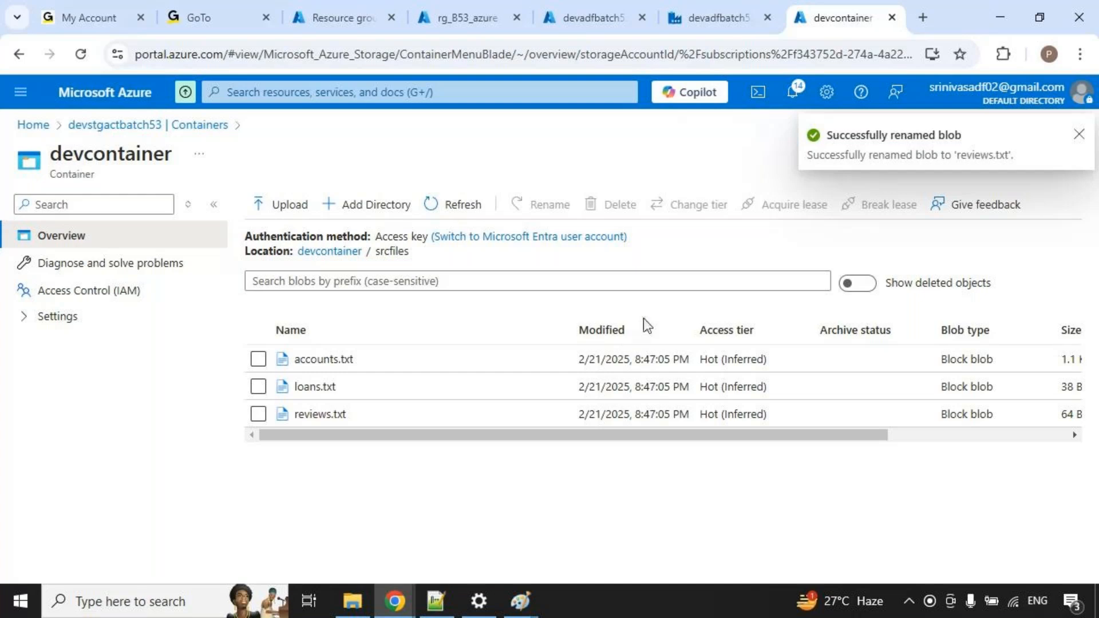
View the dataset-with-parameters diagram in Paint, and add a dataset heading below the folder outline in Notepad++.
left_click(521, 610)
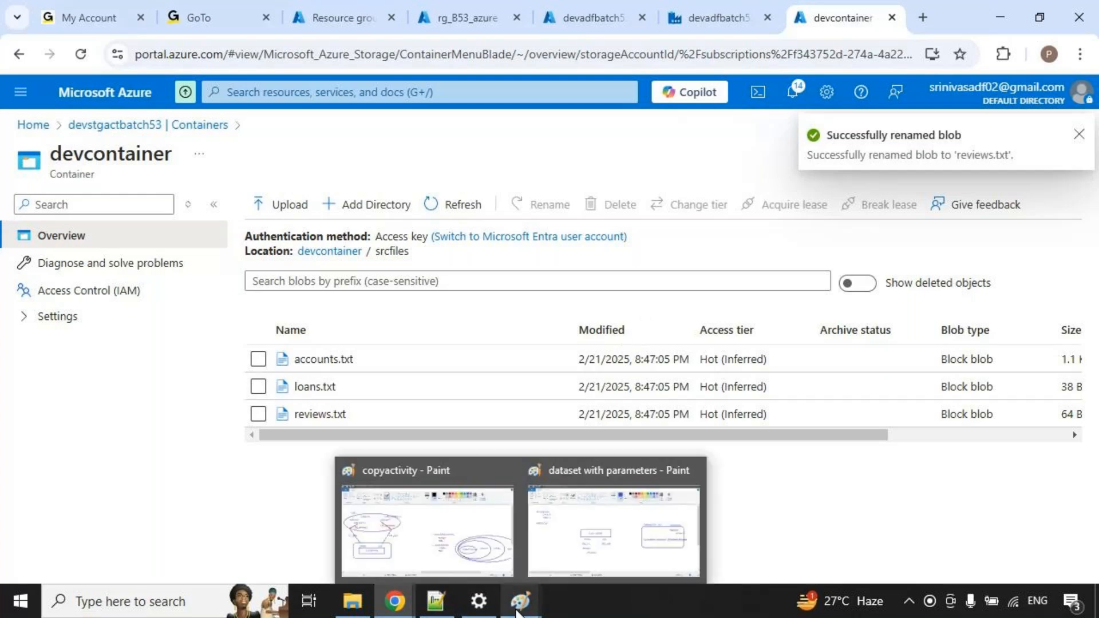
left_click(602, 555)
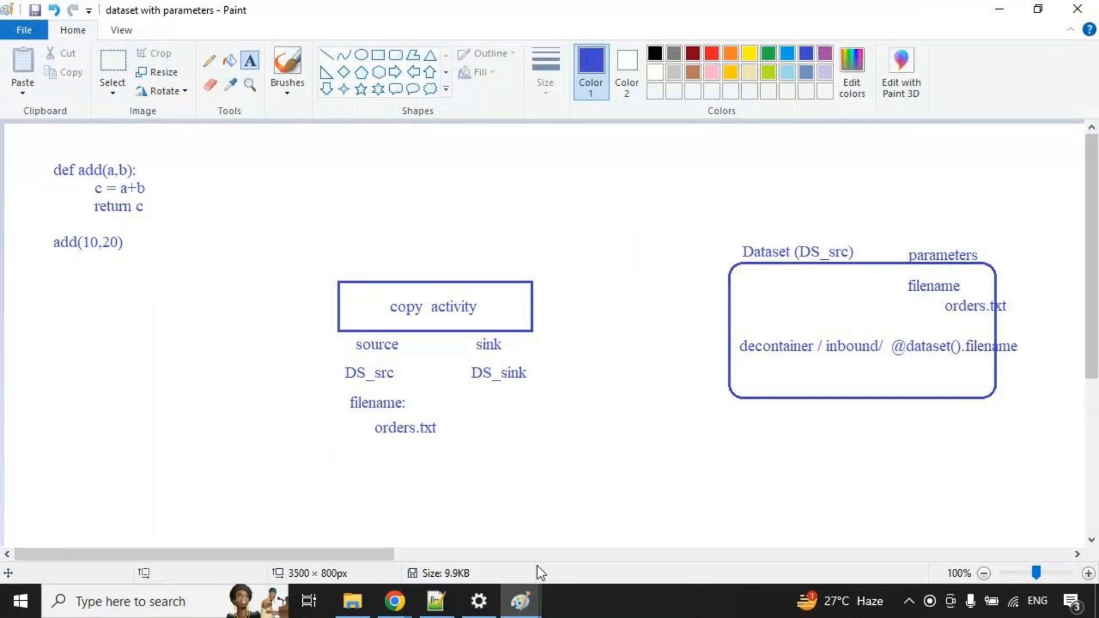
left_click(436, 602)
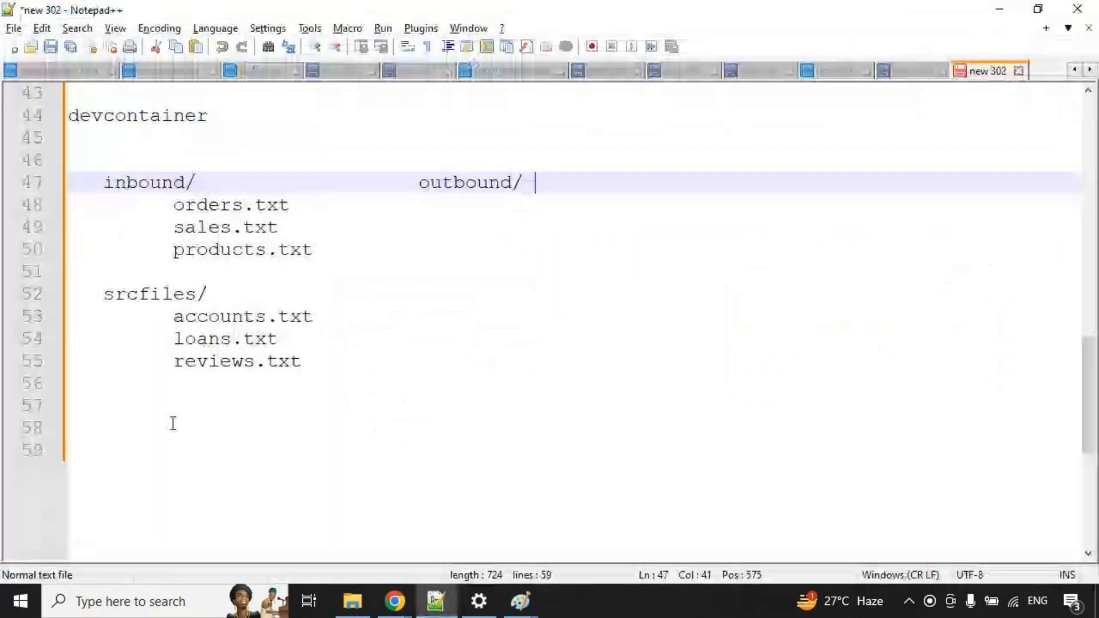
left_click_drag(113, 422, 266, 461)
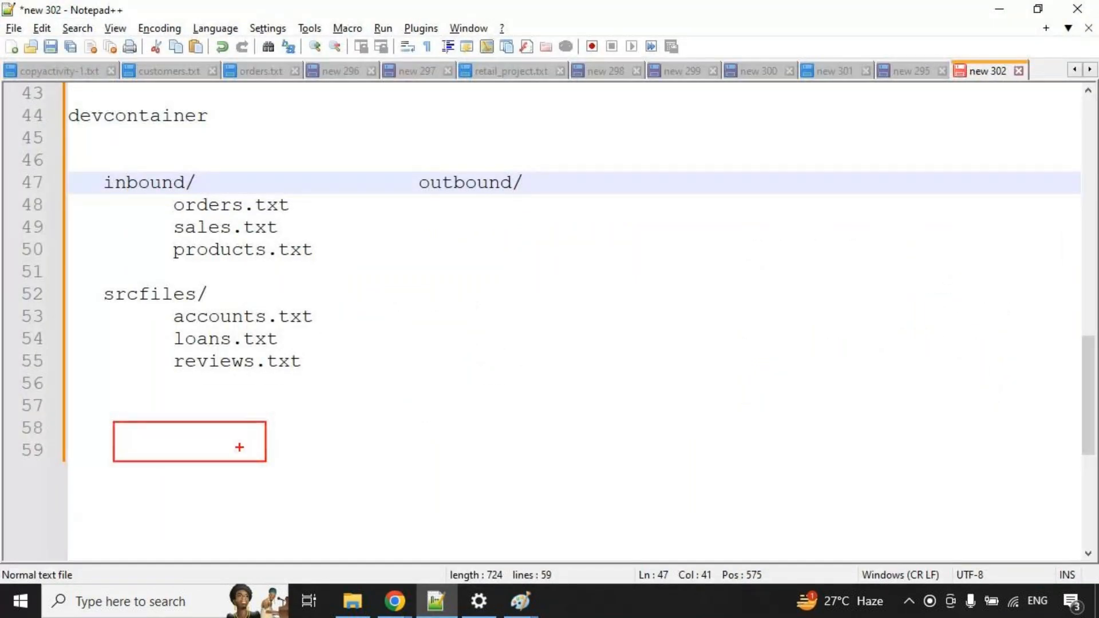
left_click(194, 428)
type("data")
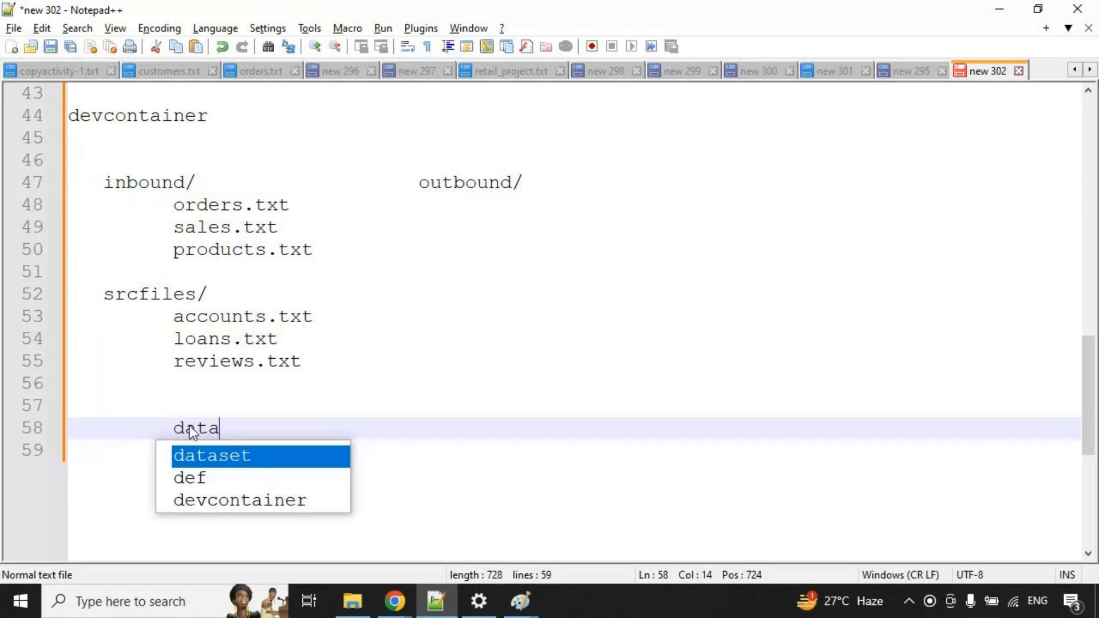
key("Return")
key("Return")
key("BackSpace")
key("BackSpace")
key("Return")
List the parameters srcfilename and srcfilefolder on separate lines under the dataset heading.
type("srcf")
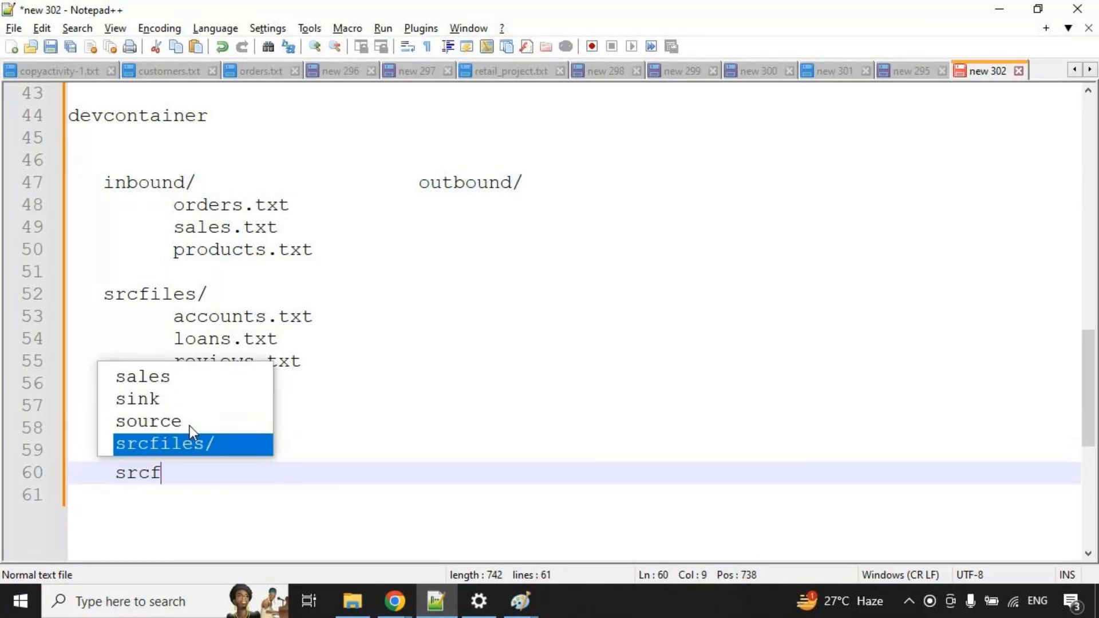
type("ilename")
key("Return")
type("so")
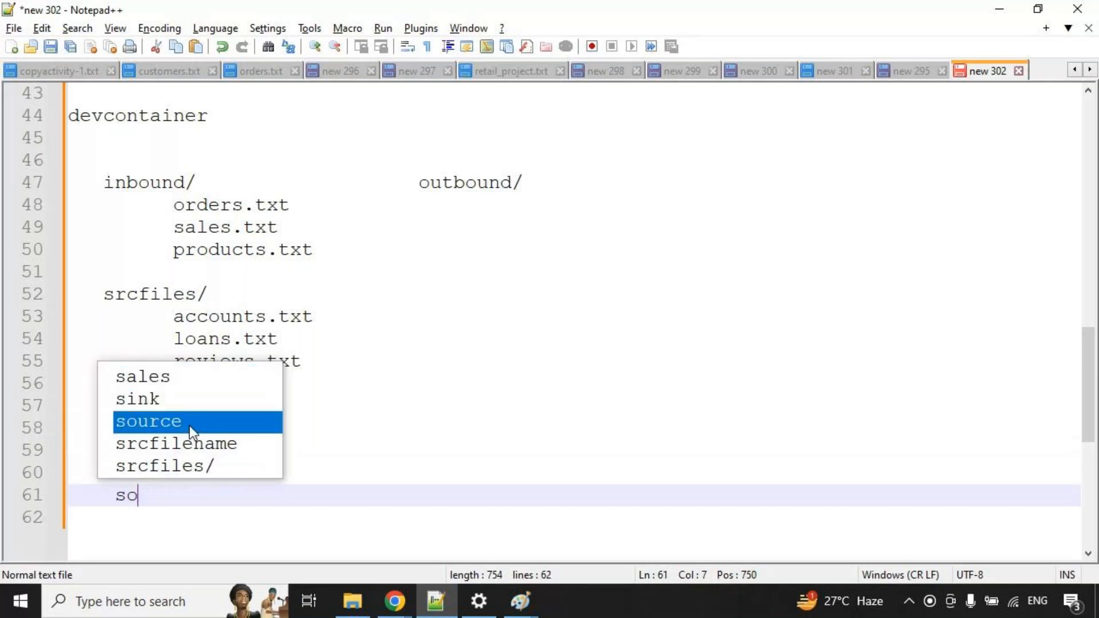
key("BackSpace")
type("rd")
key("BackSpace")
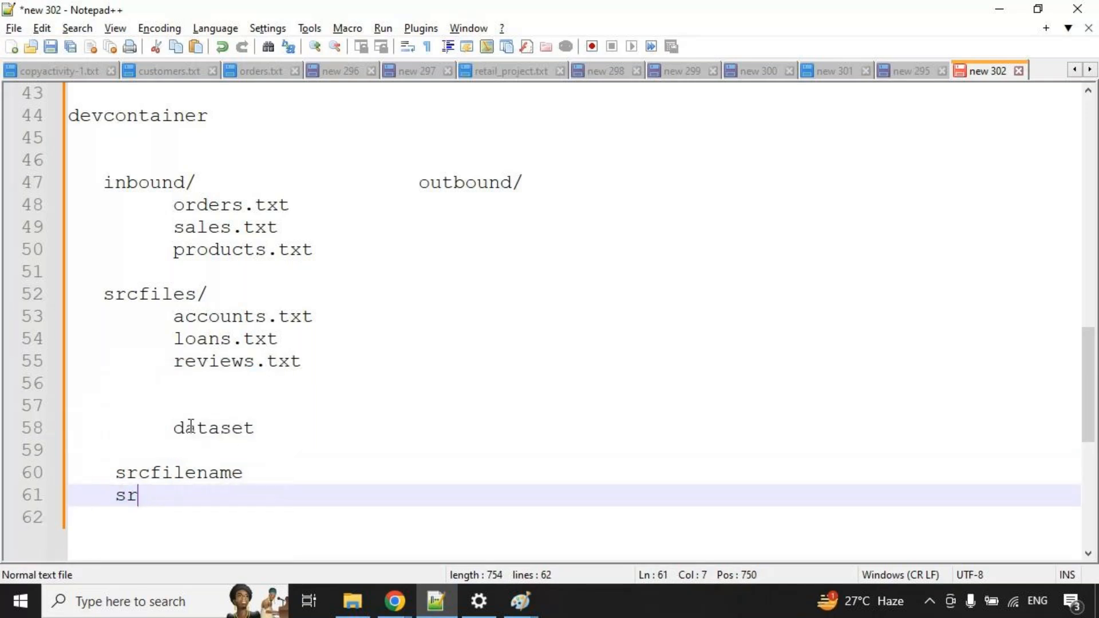
type("cfilefo")
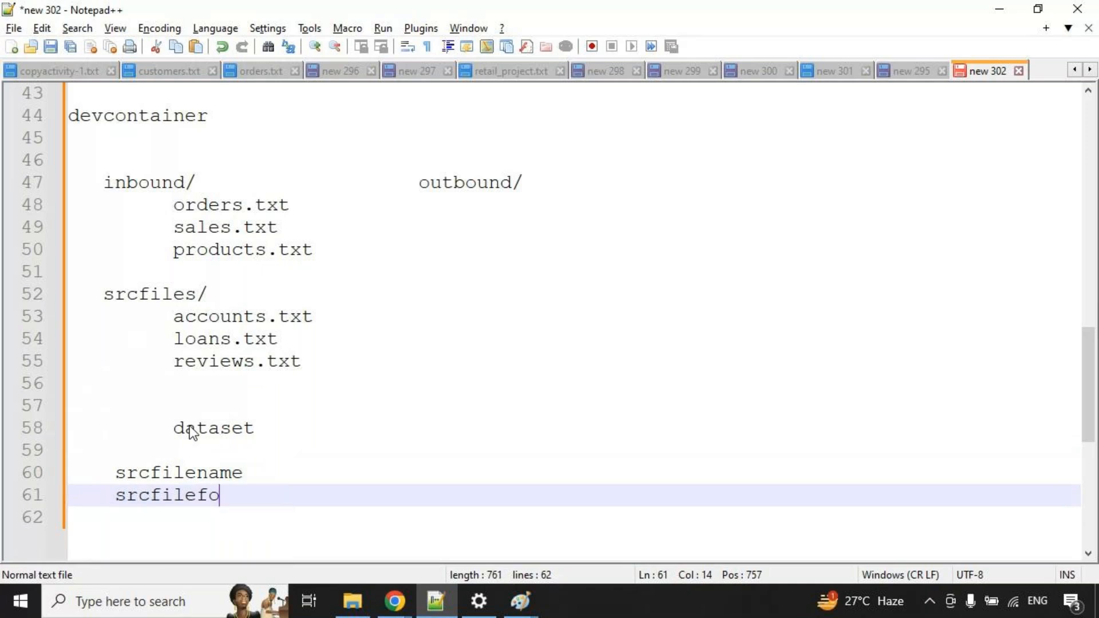
type("lder")
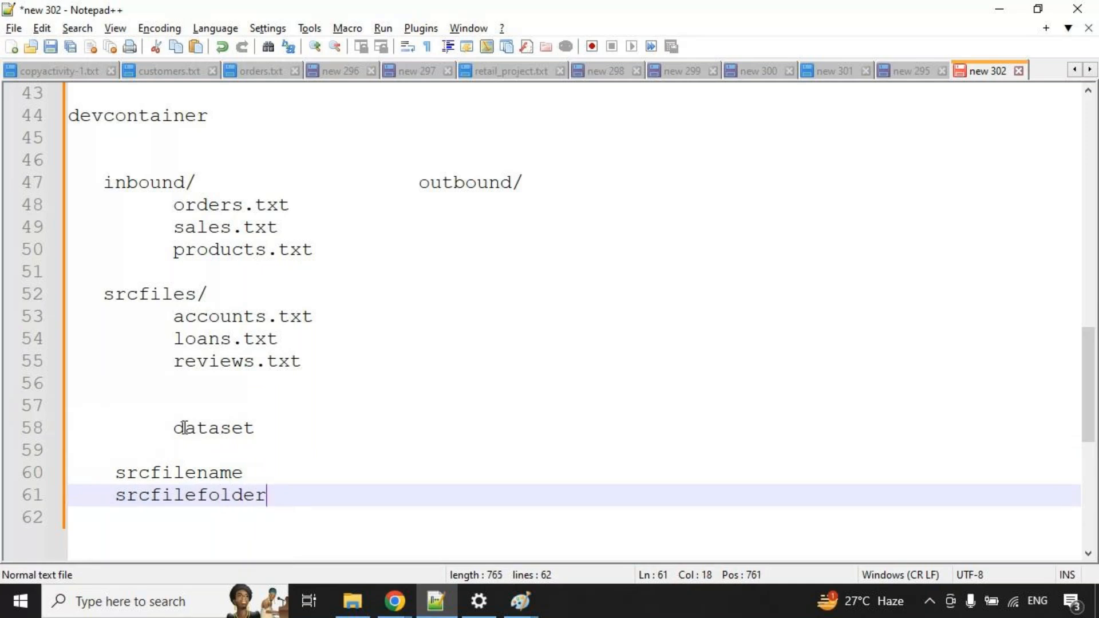
left_click_drag(88, 457, 305, 529)
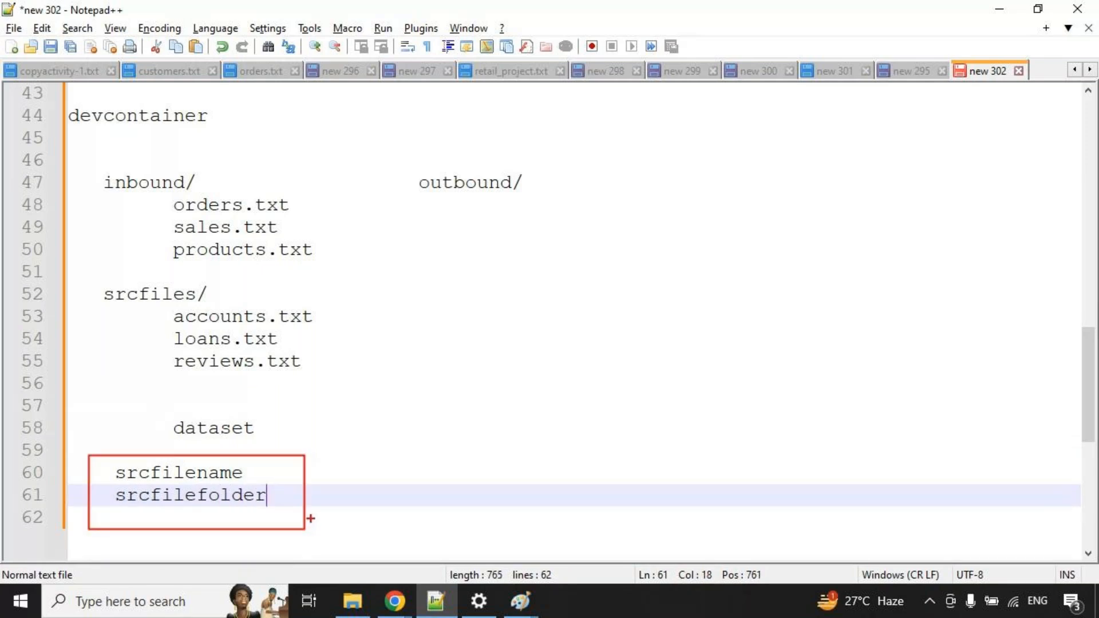
key("Escape")
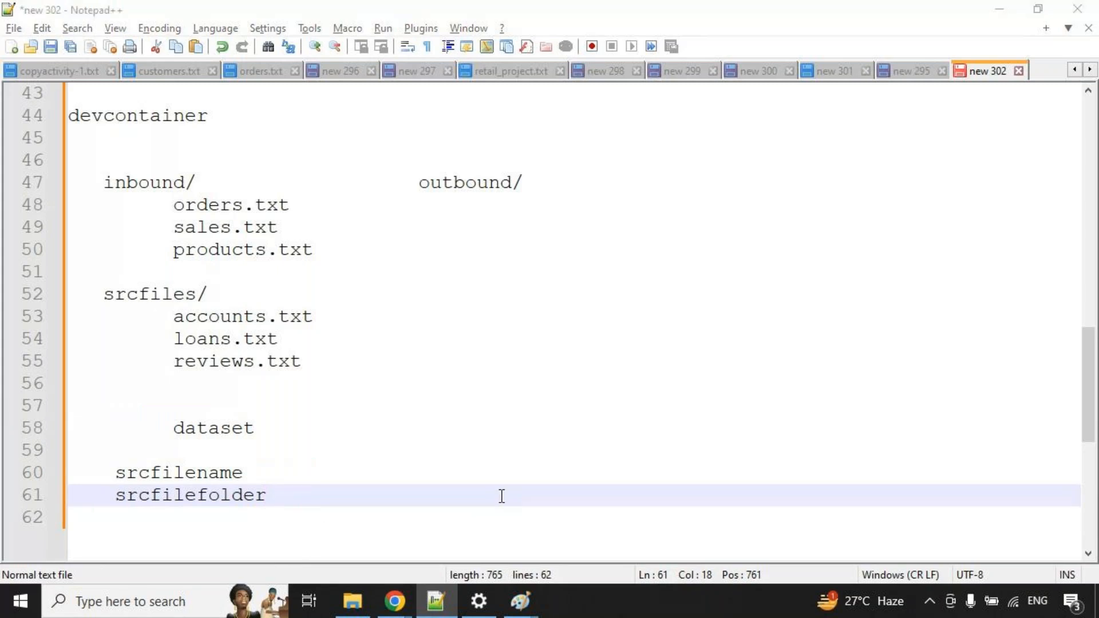
Minimize the Paint diagram and switch to the Data Factory authoring page in Chrome.
key("alt+Tab")
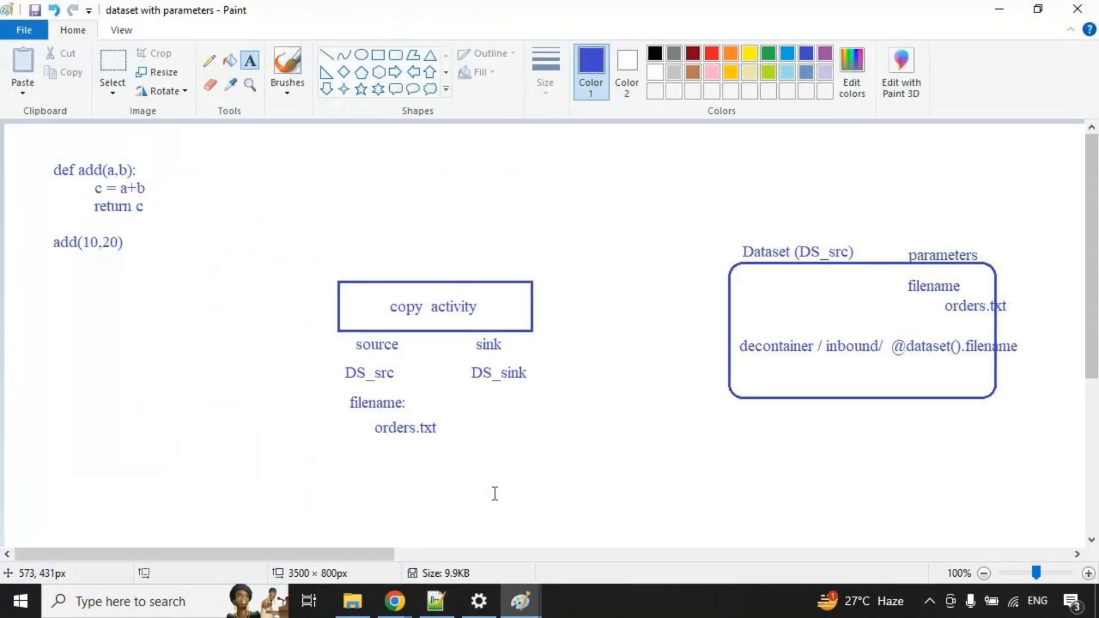
left_click(999, 9)
mouse_move(395, 601)
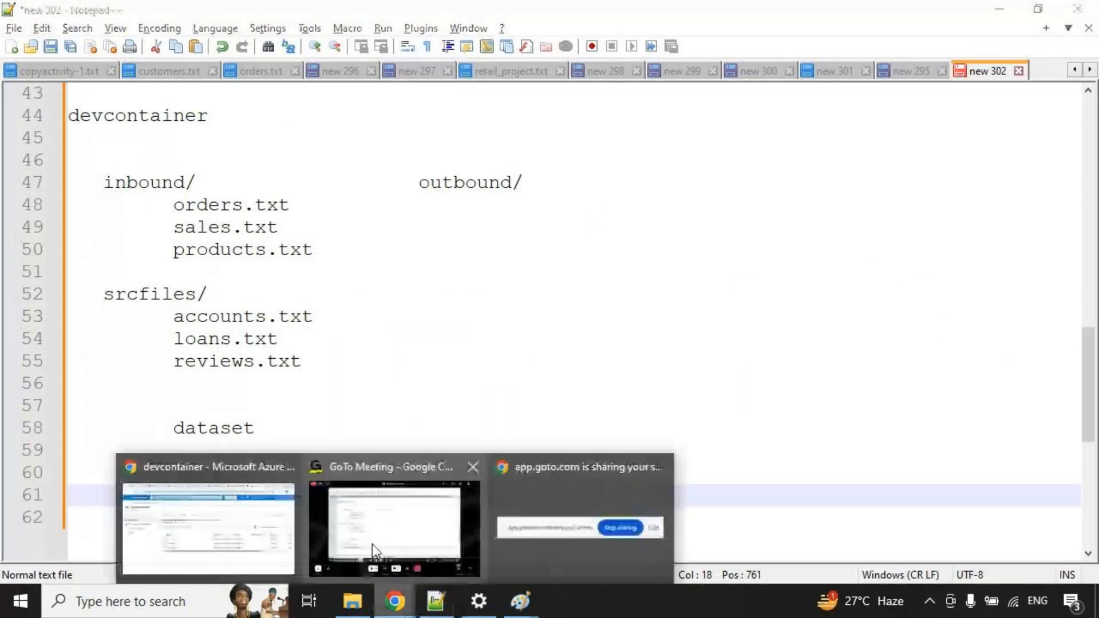
left_click(268, 507)
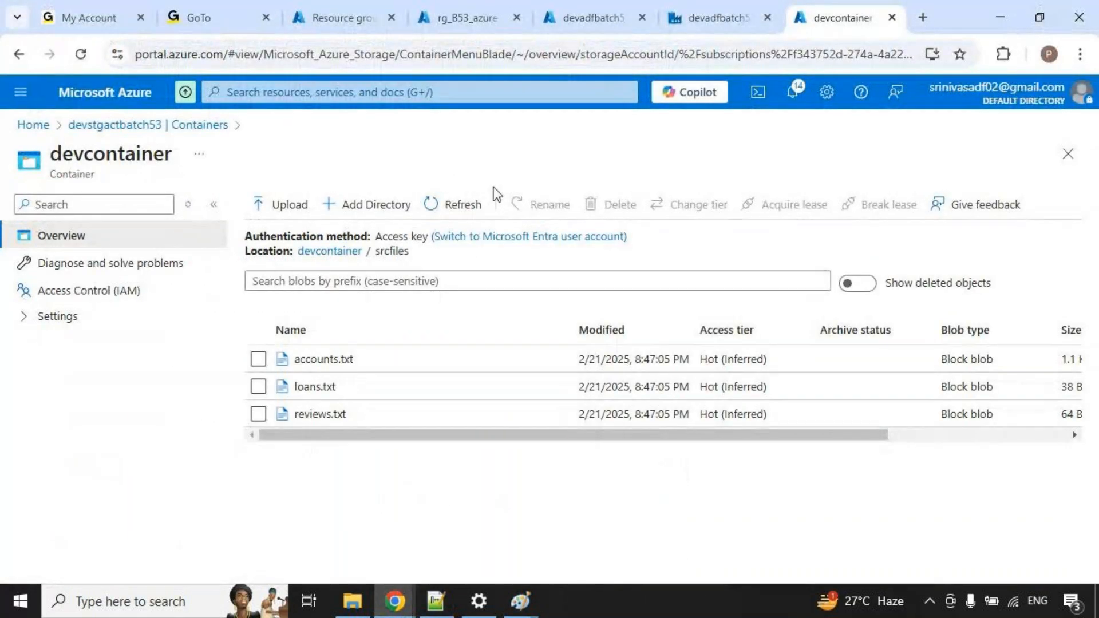
key("ctrl+Page_Up")
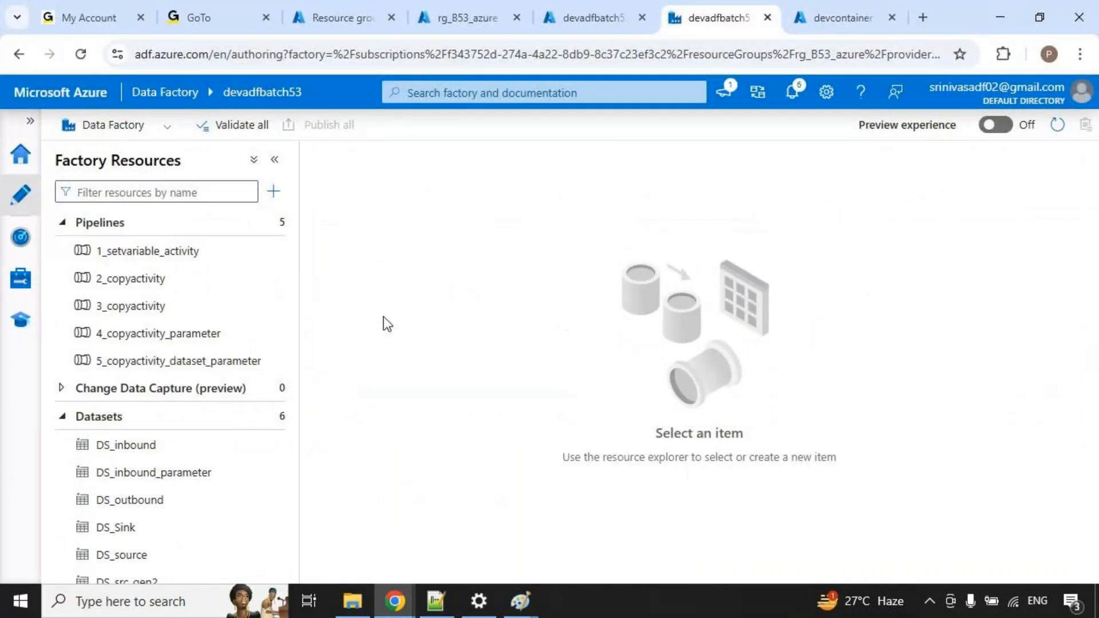
Create a pipeline named 6_copyactivity_multiple_parameters, hide its properties and enlarge the pipeline's parameter settings area.
left_click(283, 222)
left_click(348, 250)
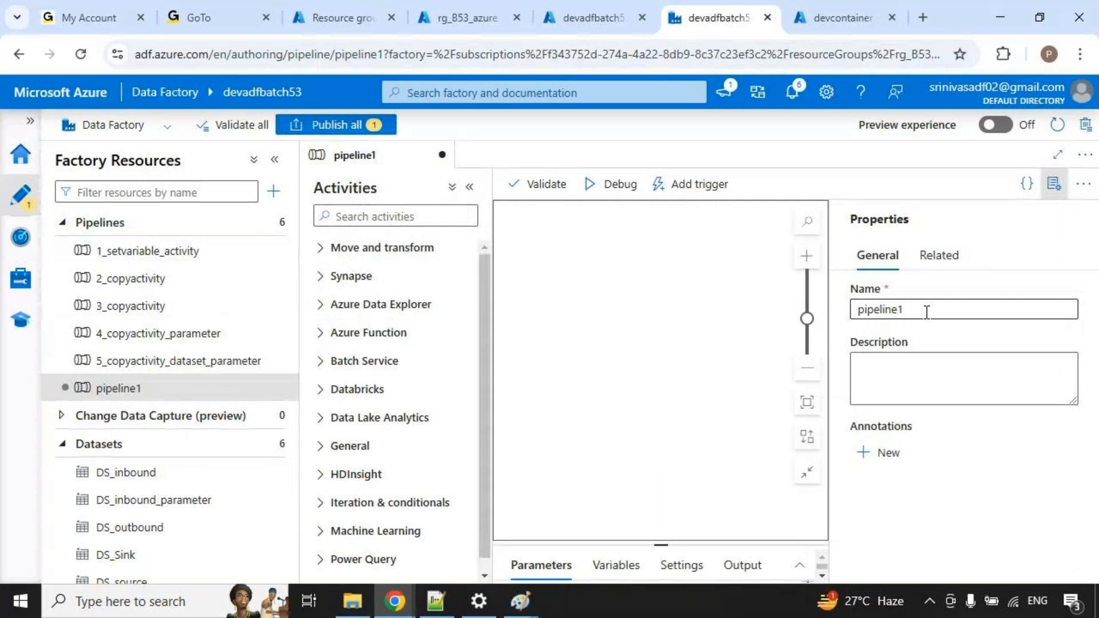
double_click(877, 312)
key("BackSpace")
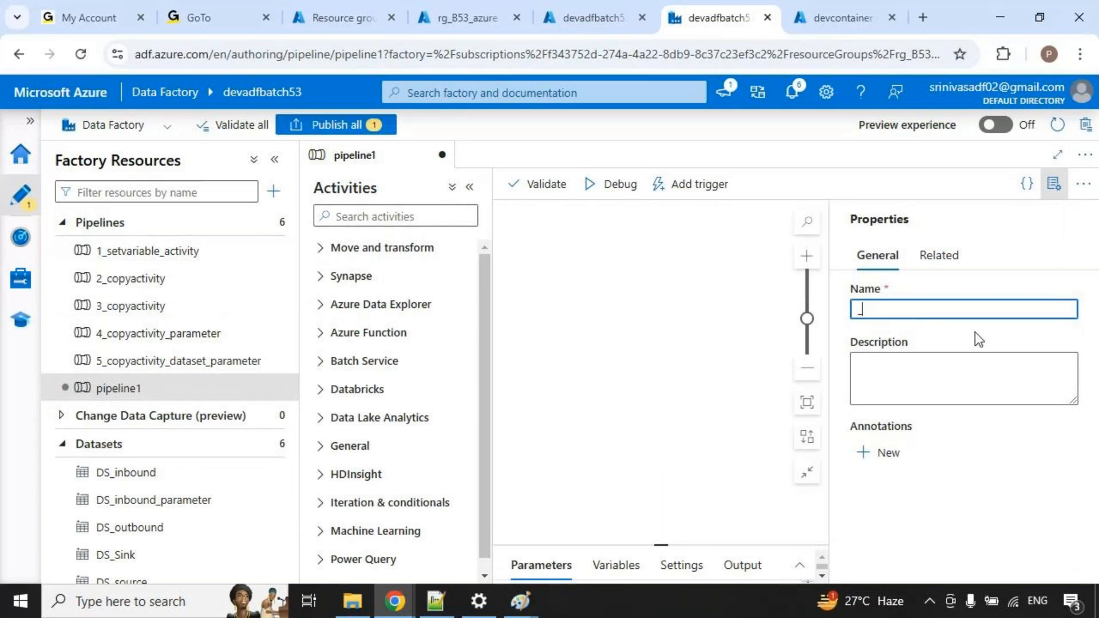
type("6_copy")
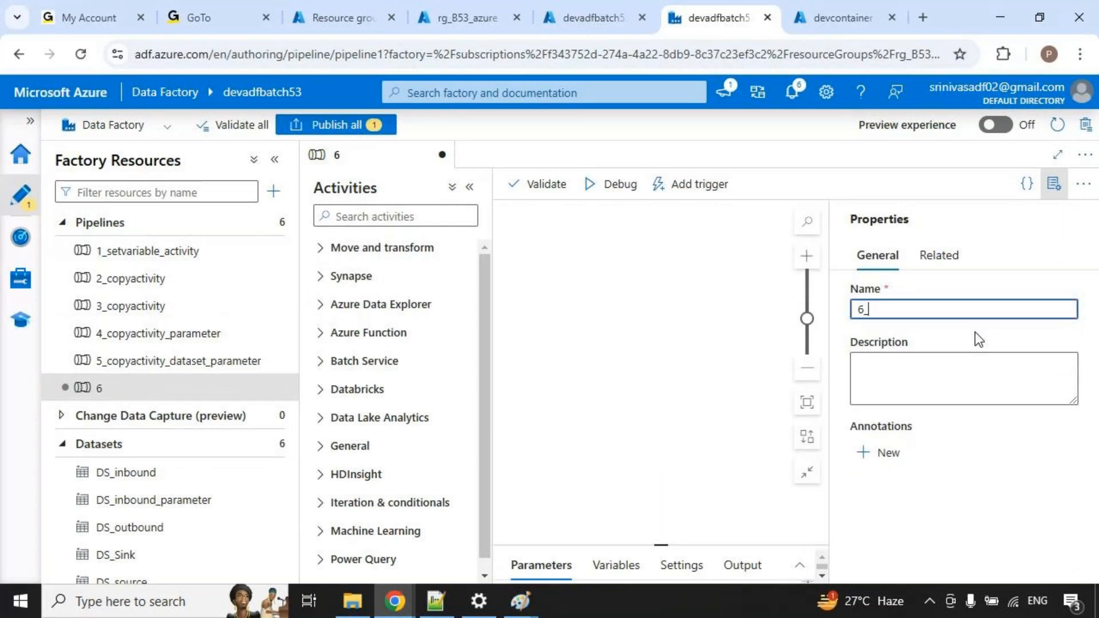
type("activity_multiple_parameters")
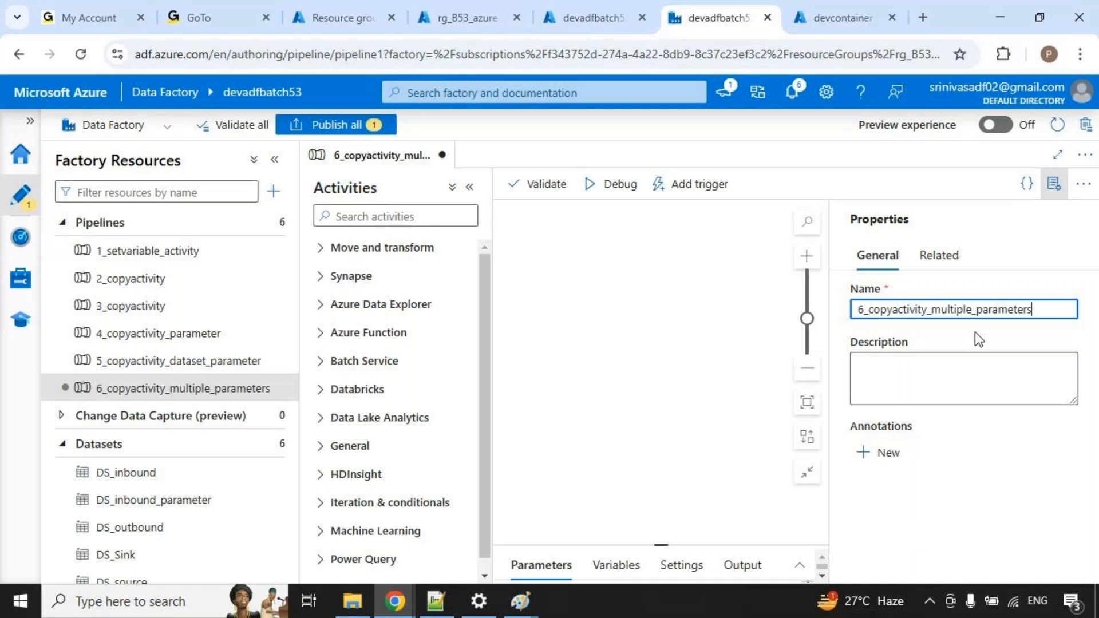
left_click(1055, 183)
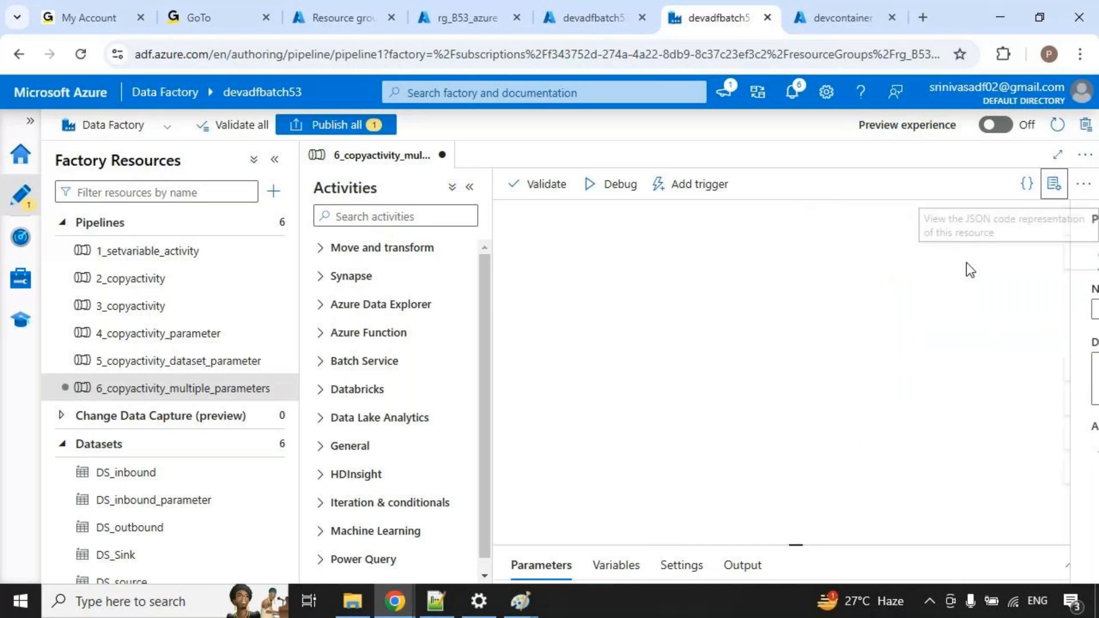
left_click_drag(797, 544, 795, 428)
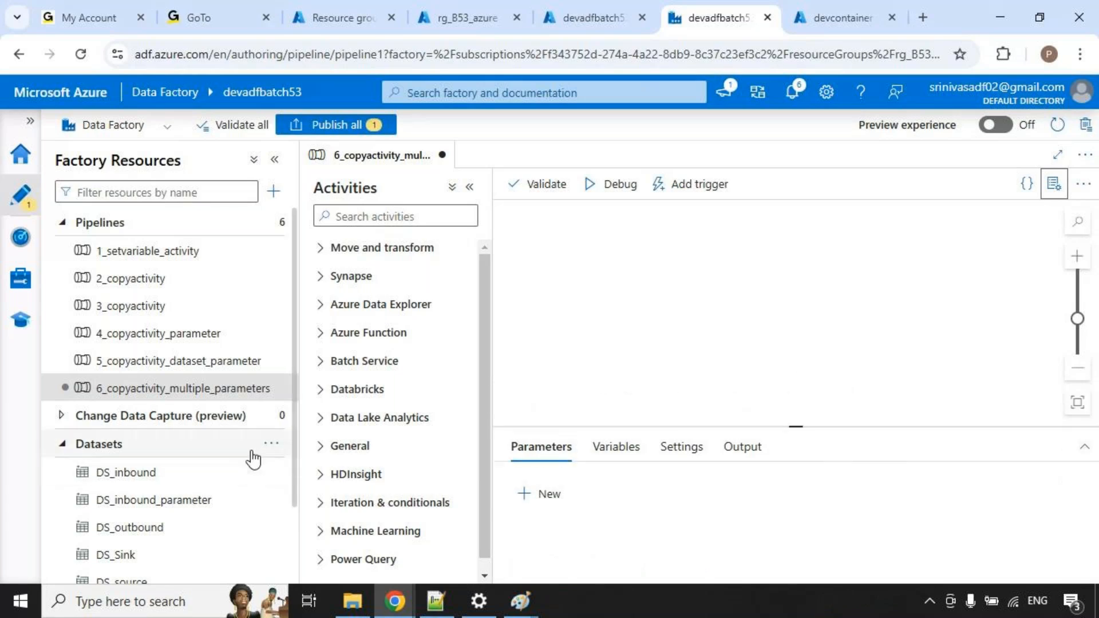
Start a new dataset on the Gen2 data lake store with the Binary format.
left_click(271, 445)
left_click(325, 471)
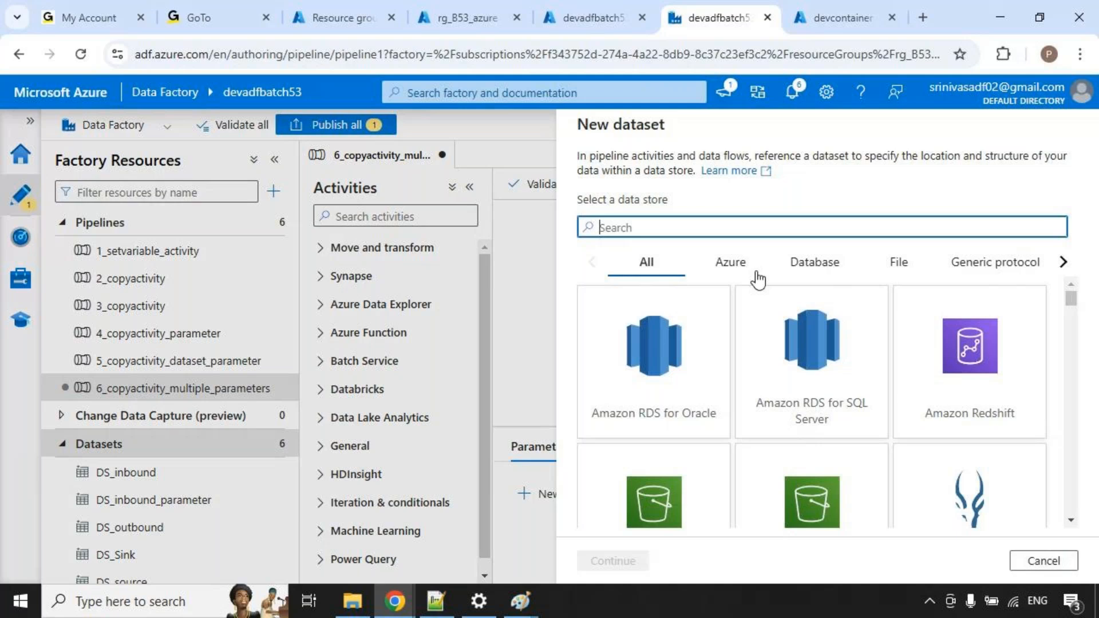
type("ge")
left_click(812, 366)
left_click(622, 560)
left_click(812, 246)
left_click(613, 560)
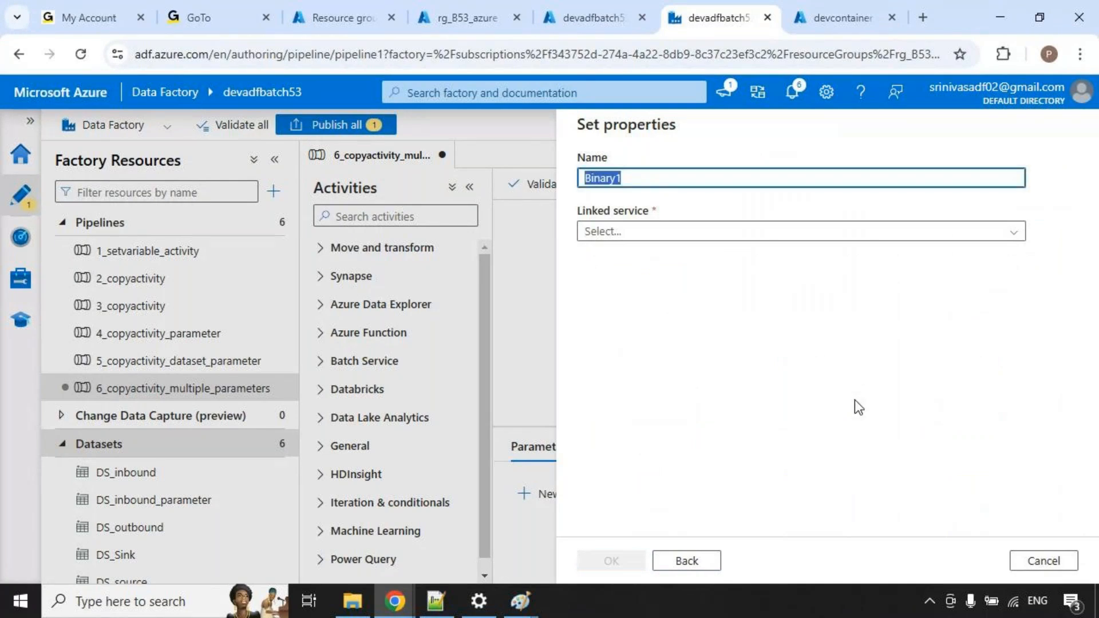
Name the new binary dataset DS_source_multiple_parameters.
type("DS_inboun")
key("BackSpace")
key("BackSpace")
key("BackSpace")
key("BackSpace")
key("BackSpace")
key("BackSpace")
type("sr")
type("urce")
type("_")
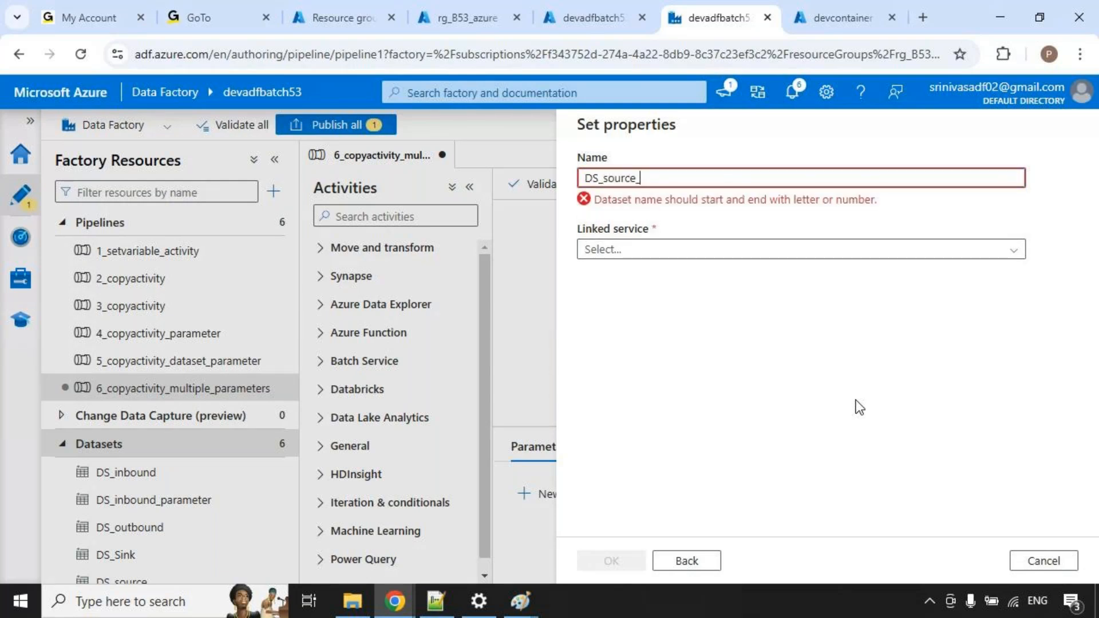
type("multipl")
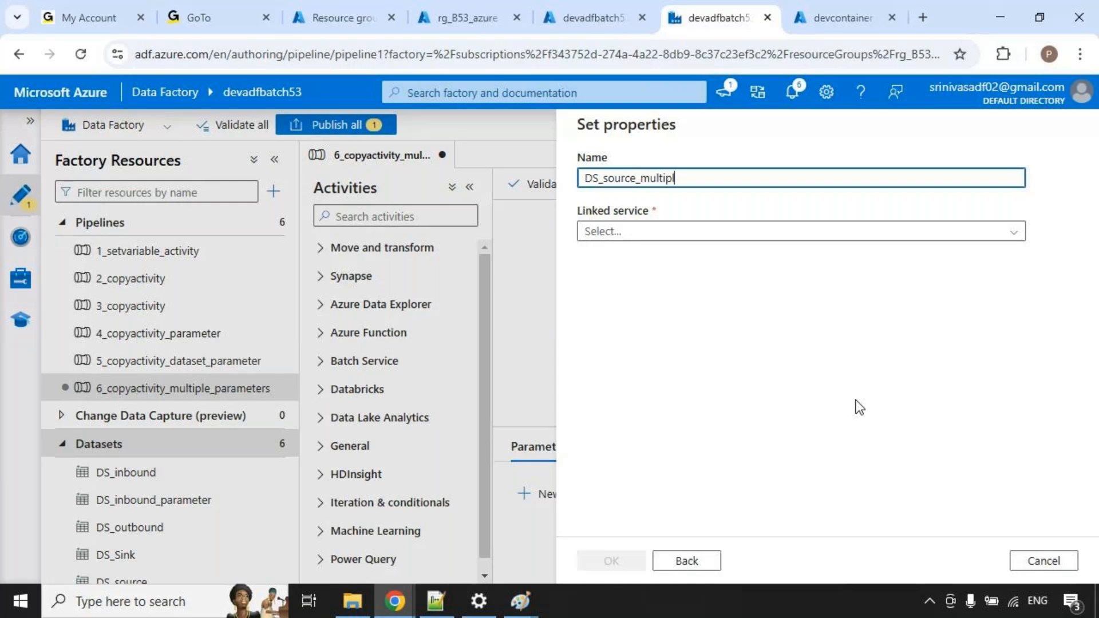
type("e+pa_pr")
key("BackSpace")
type("arameter")
key("BackSpace")
type("er")
Create the dataset with linked service LS_gen2 and file system devcontainer, hide its properties and enlarge its connection settings area.
left_click(607, 232)
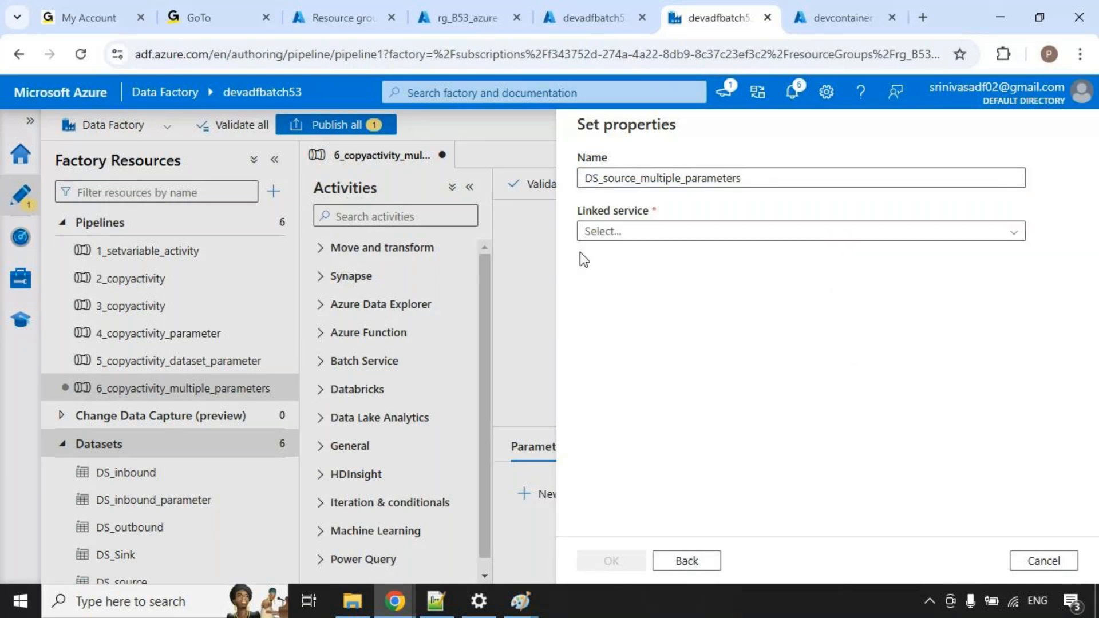
left_click(614, 315)
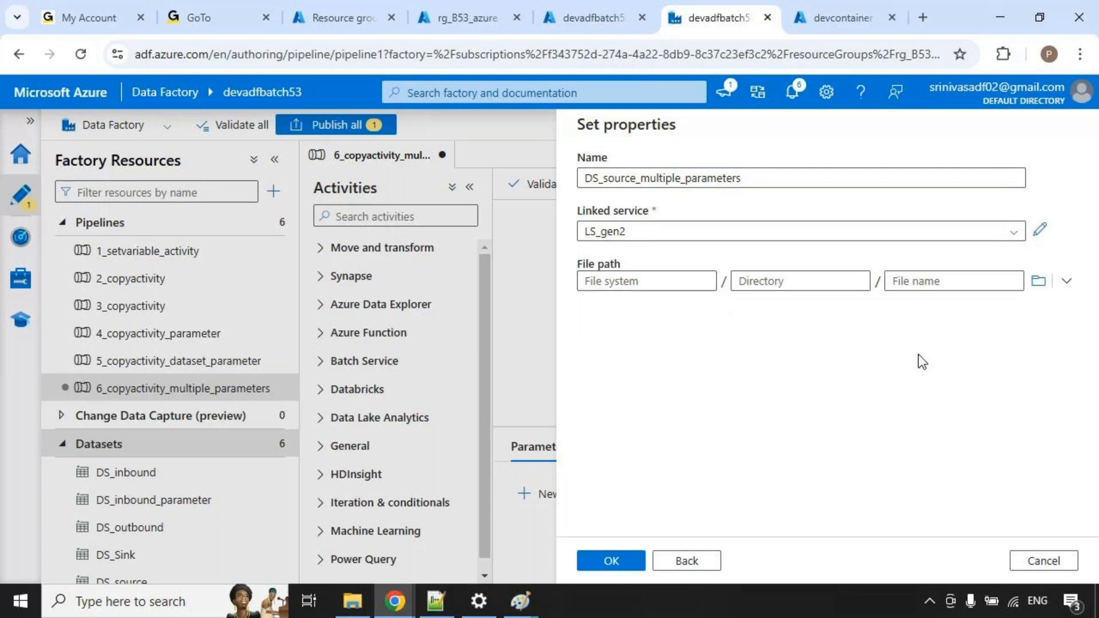
left_click(1040, 291)
left_click(634, 215)
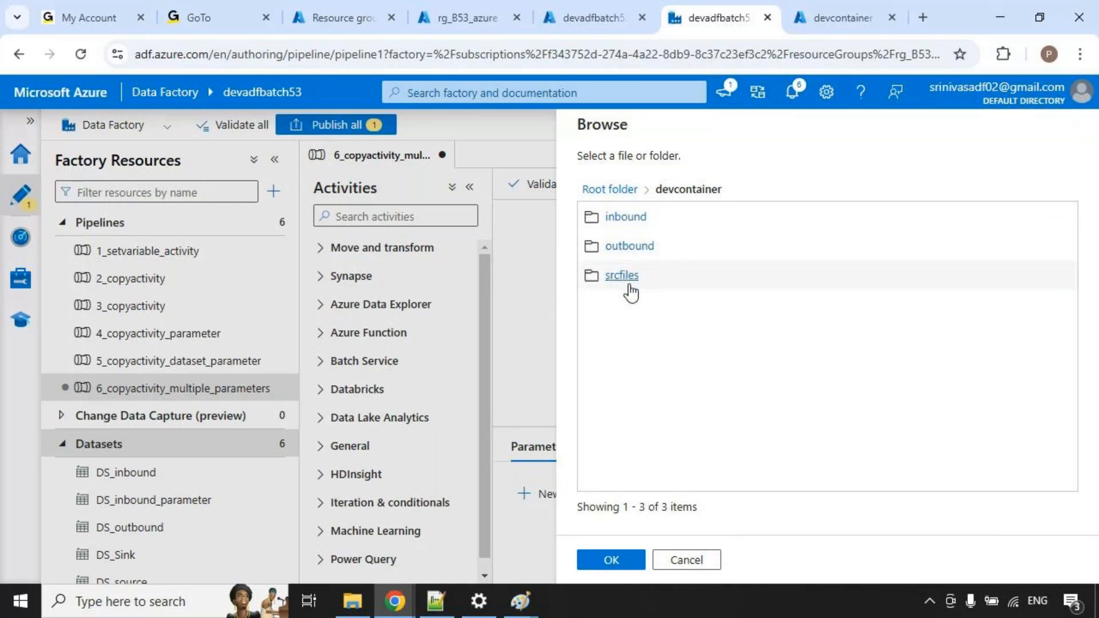
left_click(611, 560)
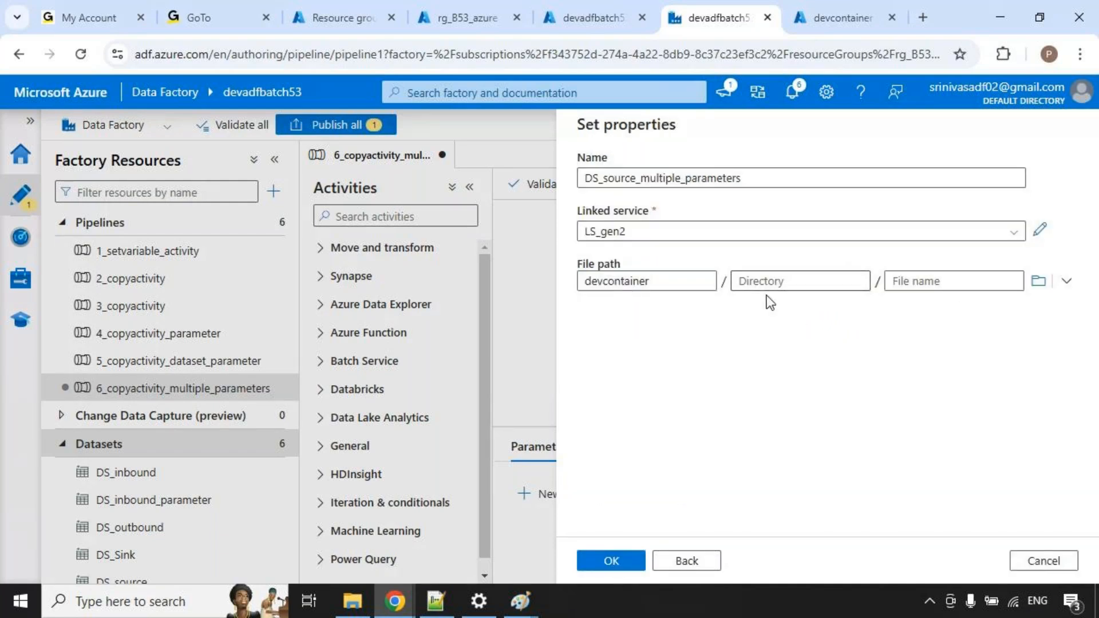
left_click(623, 561)
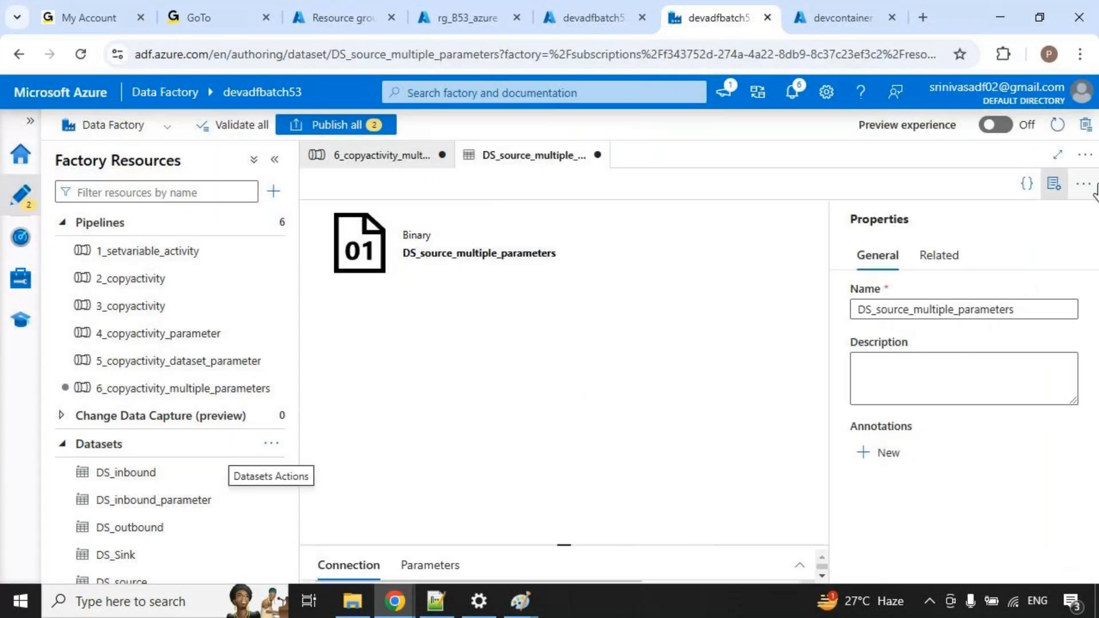
left_click(1054, 184)
left_click_drag(701, 545, 697, 367)
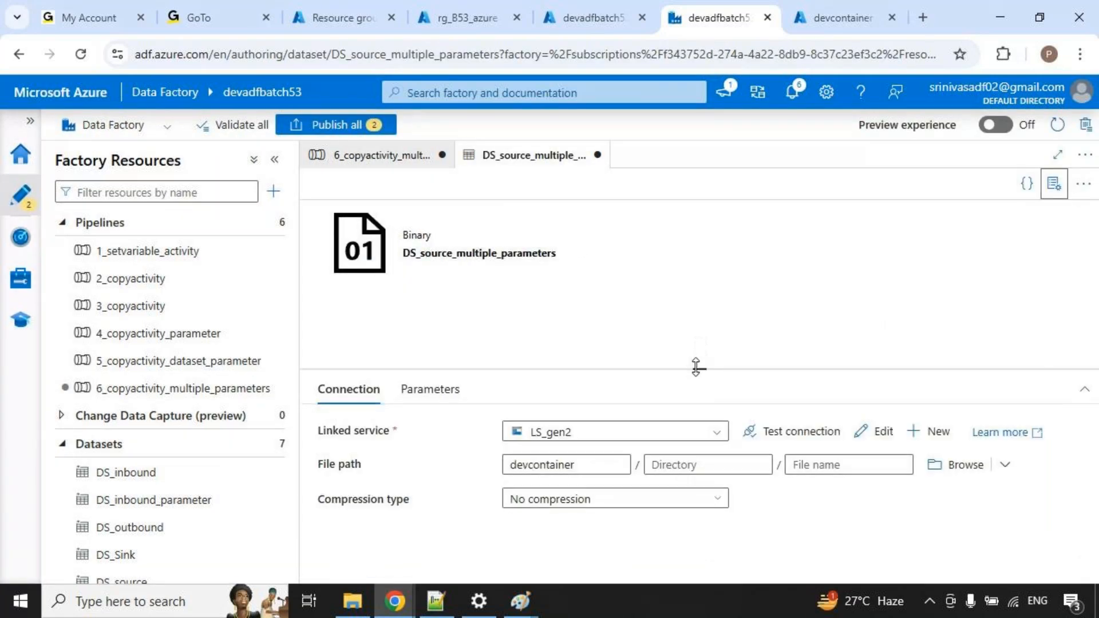
Add a Copy data activity to pipeline 6_copyactivity_multiple_parameters and set its source dataset to DS_source_multiple_parameters.
left_click(375, 152)
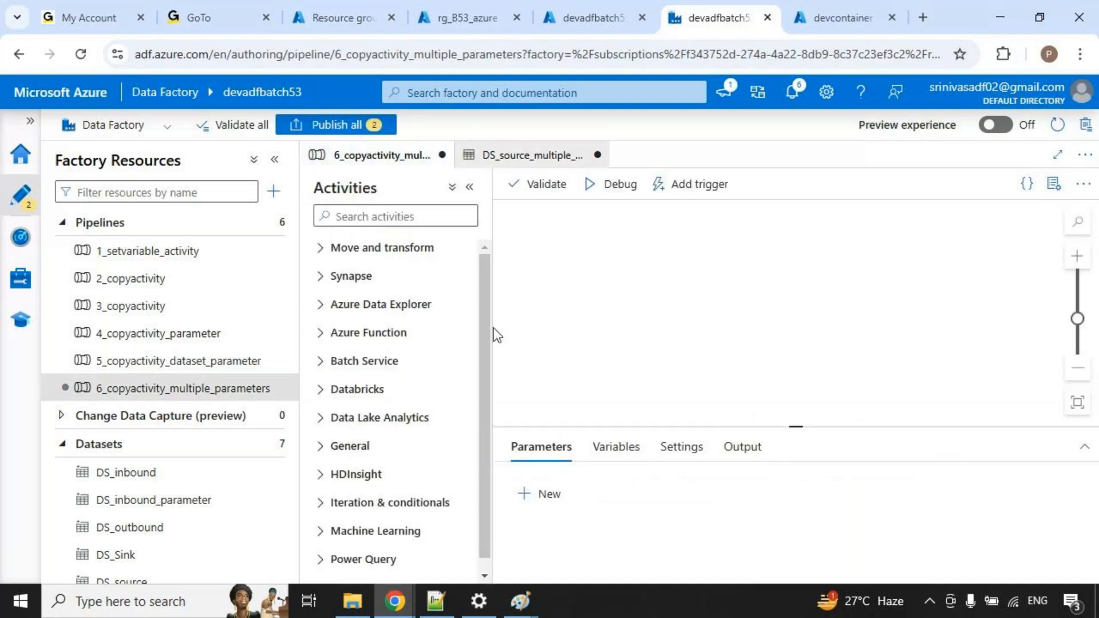
left_click(369, 249)
left_click_drag(366, 280, 774, 269)
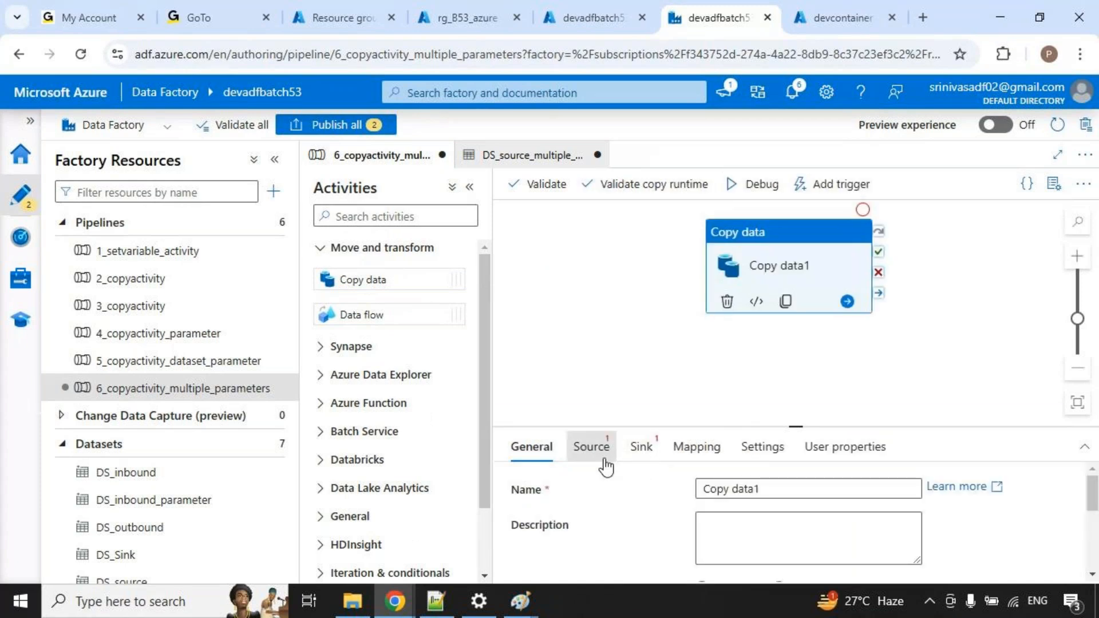
left_click(604, 458)
left_click(803, 491)
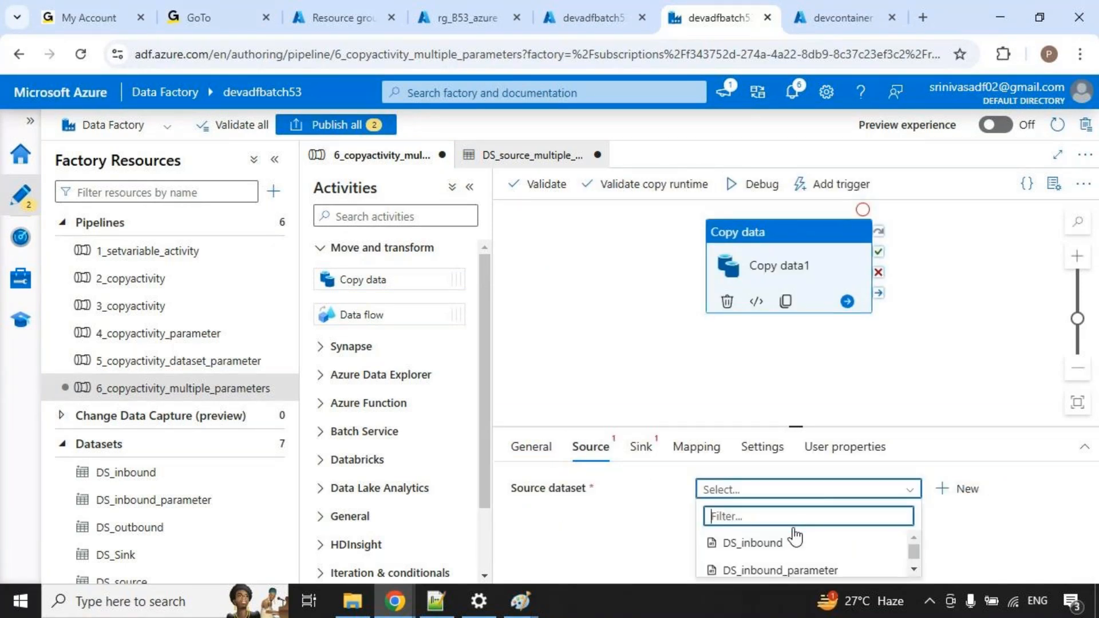
scroll(798, 544, "down", 3)
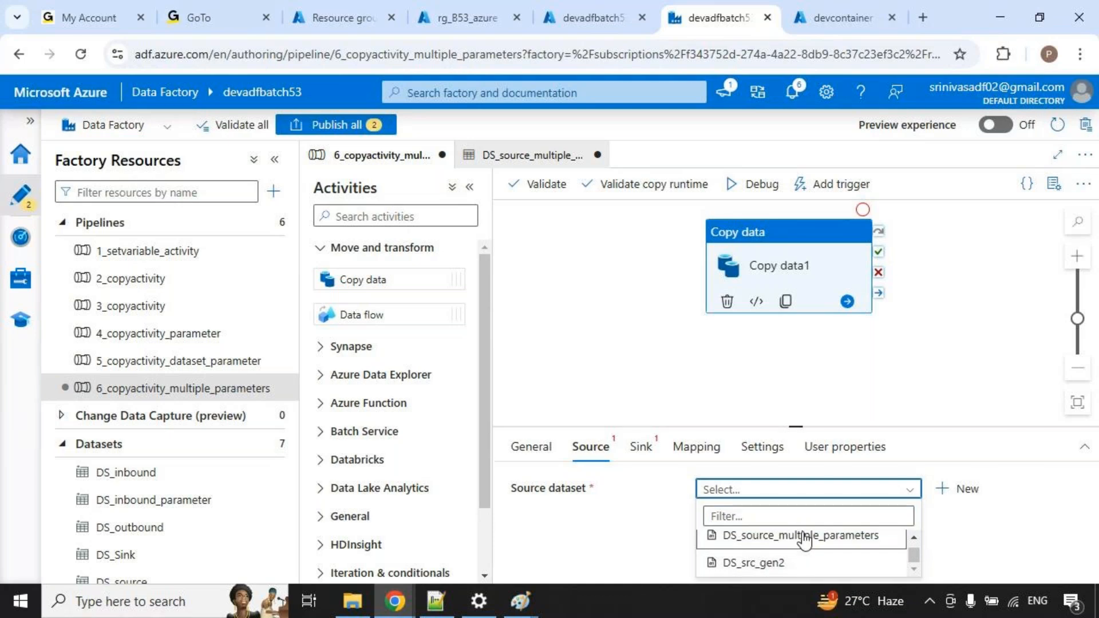
left_click(804, 537)
Set the copy activity's sink dataset to DS_outbound.
left_click(641, 447)
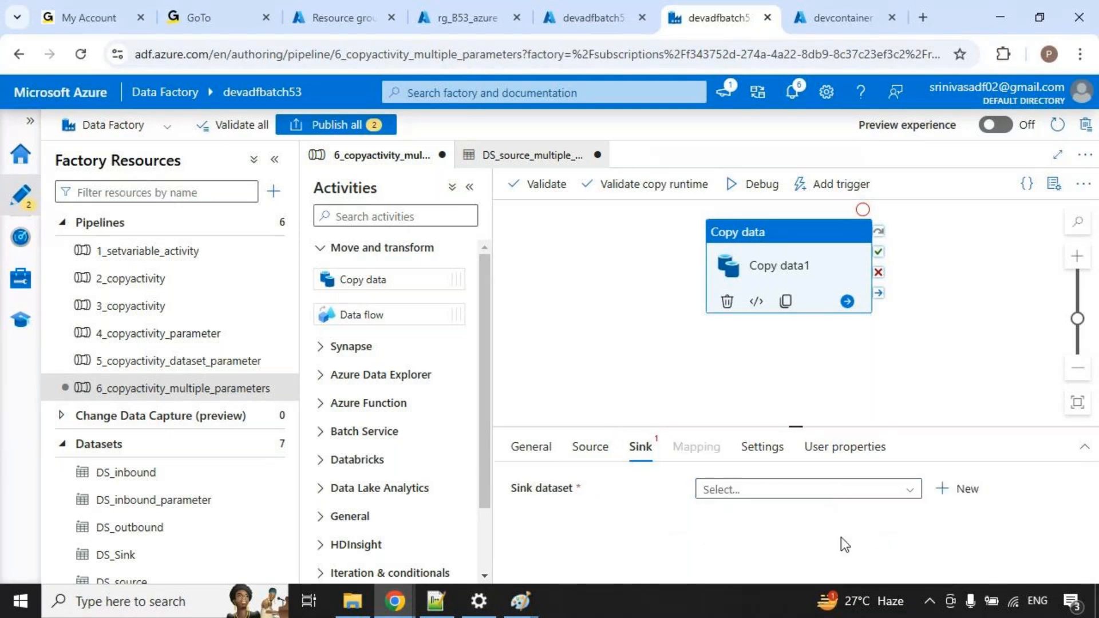
left_click(873, 494)
scroll(790, 547, "down", 3)
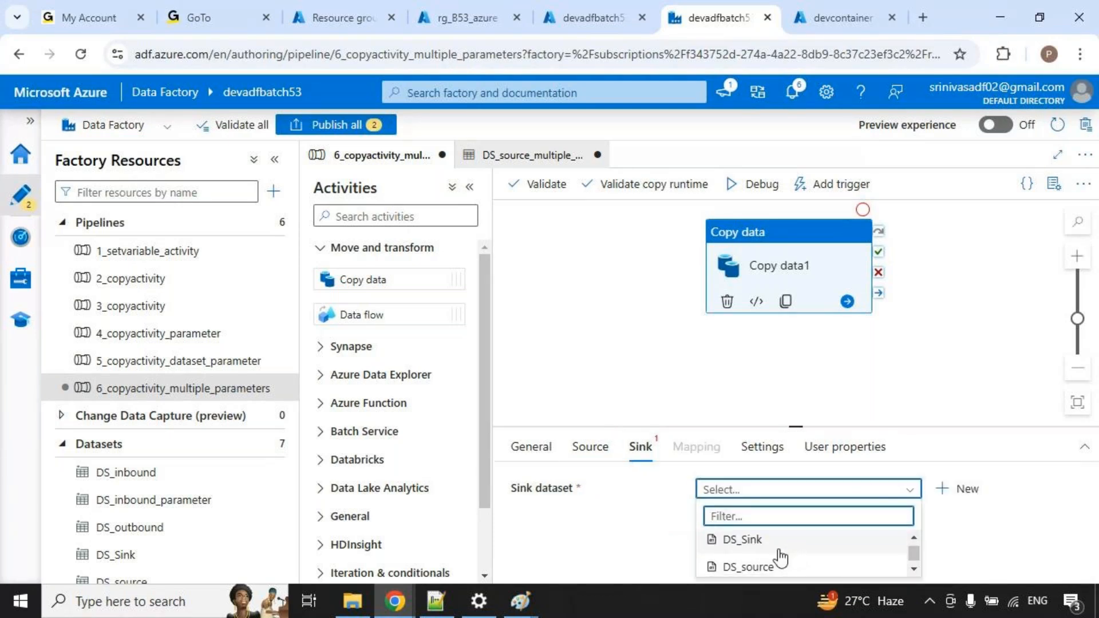
scroll(780, 558, "up", 3)
scroll(782, 564, "down", 3)
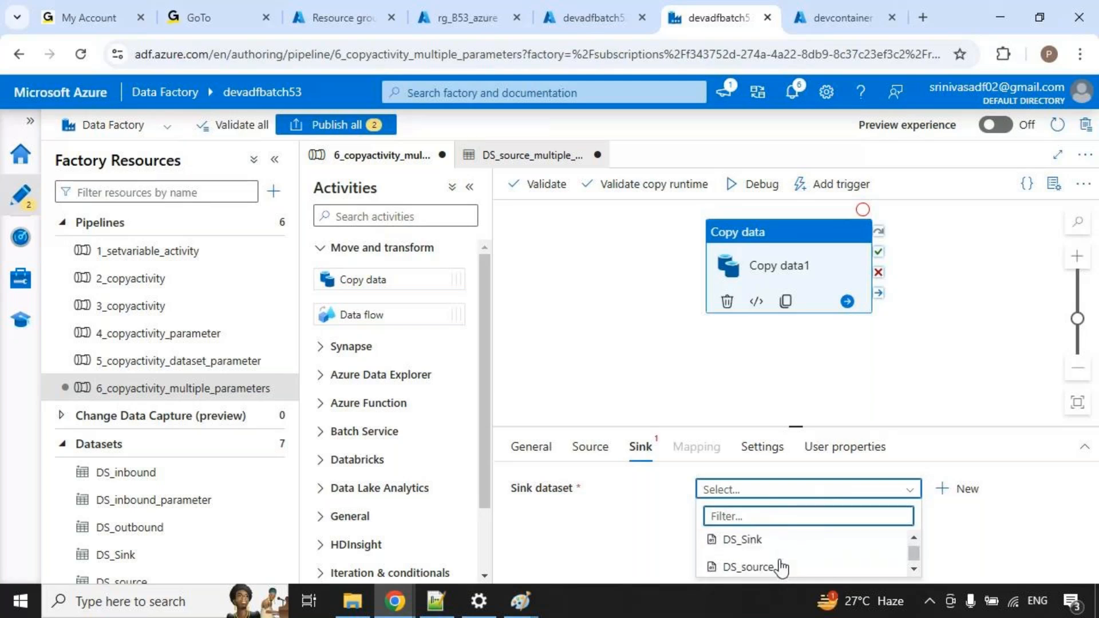
left_click_drag(798, 413, 781, 282)
left_click(778, 455)
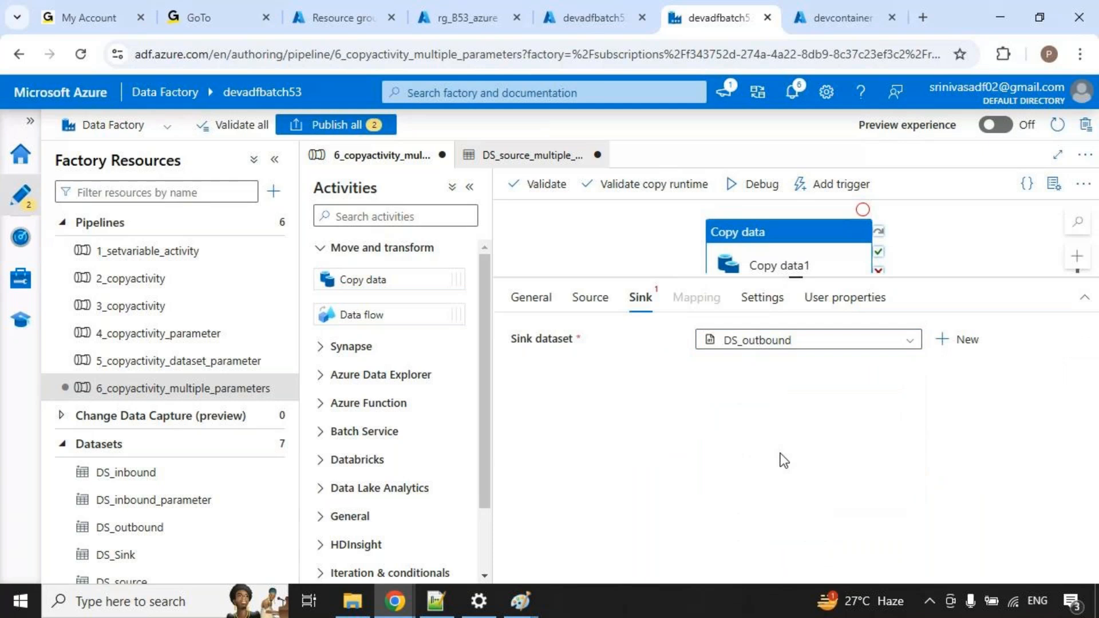
left_click_drag(797, 278, 795, 428)
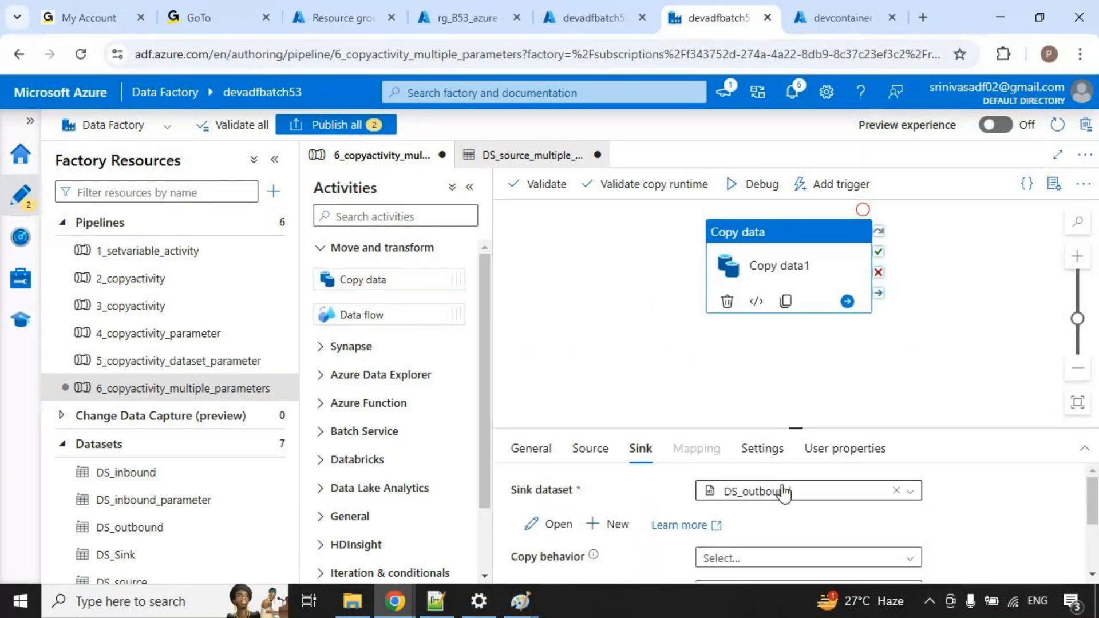
Open DS_source_multiple_parameters from the copy activity's source settings and add the string parameters foldername and filename.
left_click(591, 450)
left_click_drag(794, 430, 812, 368)
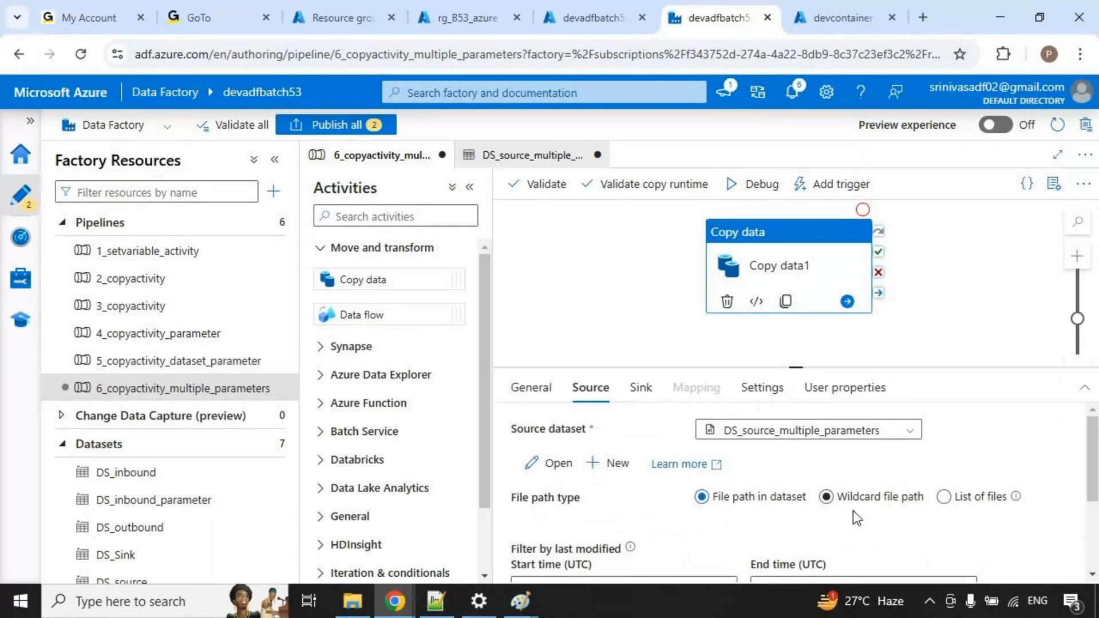
mouse_move(913, 536)
left_mouse_down()
mouse_move(997, 492)
mouse_move(906, 430)
mouse_move(965, 498)
mouse_move(877, 438)
left_mouse_up()
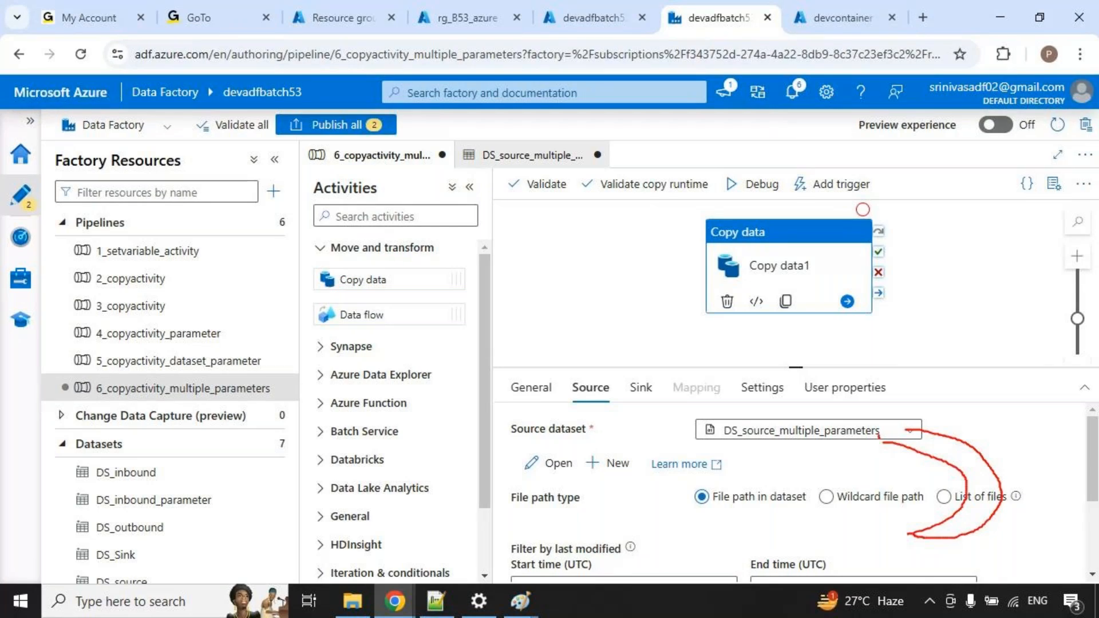
left_click(553, 463)
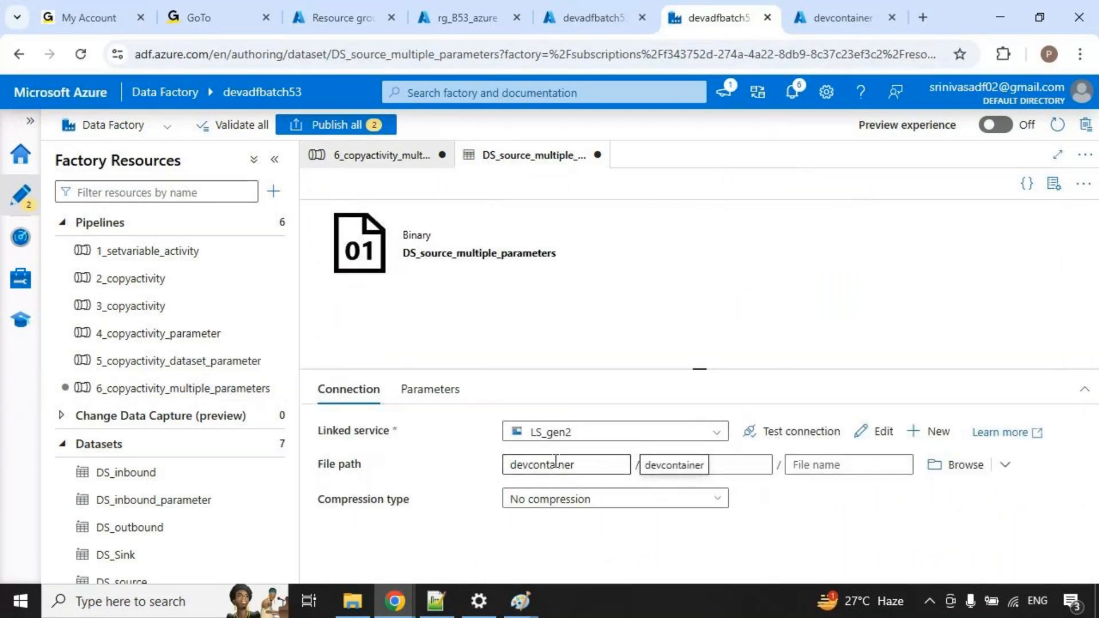
left_click(430, 389)
left_click(359, 444)
left_click(445, 497)
type("foldername")
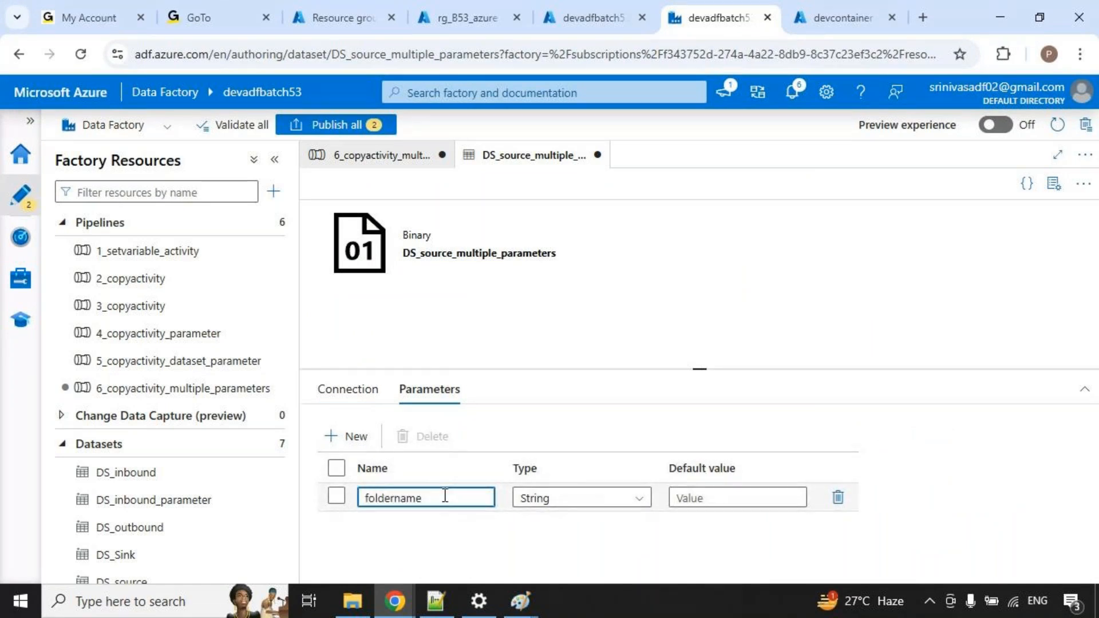
left_click(359, 436)
left_click(419, 531)
type("filename")
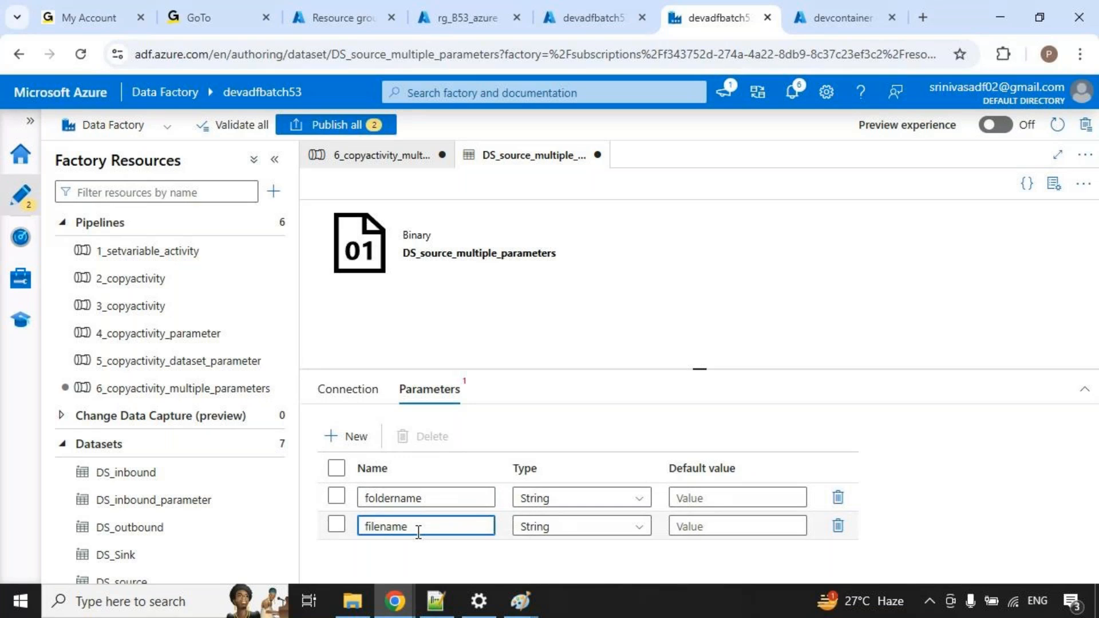
left_click(348, 389)
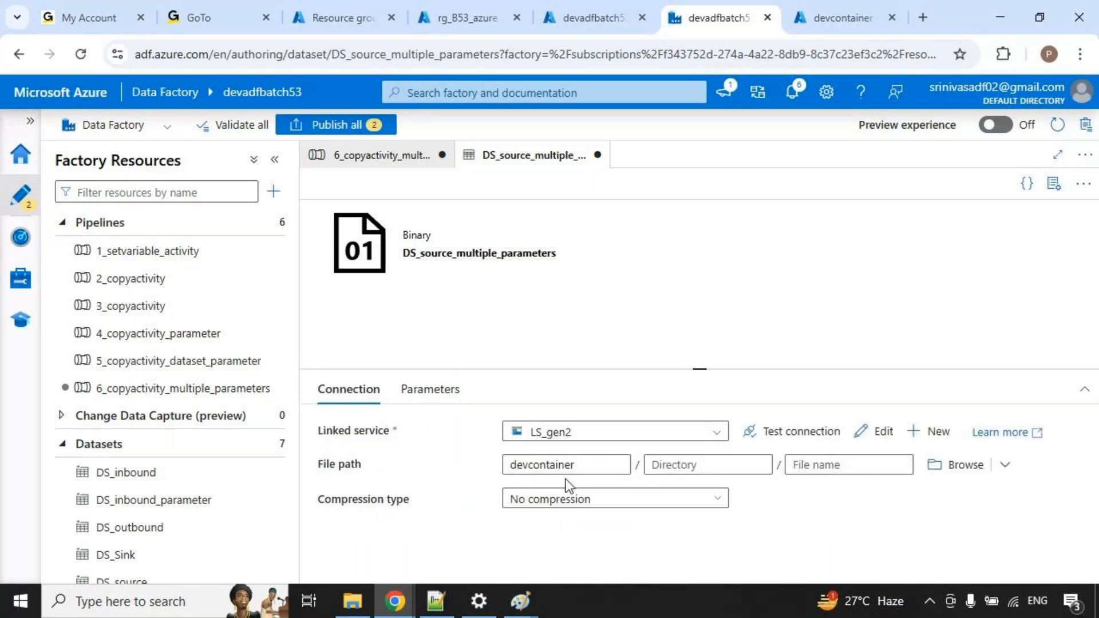
left_click(711, 465)
left_click(710, 484)
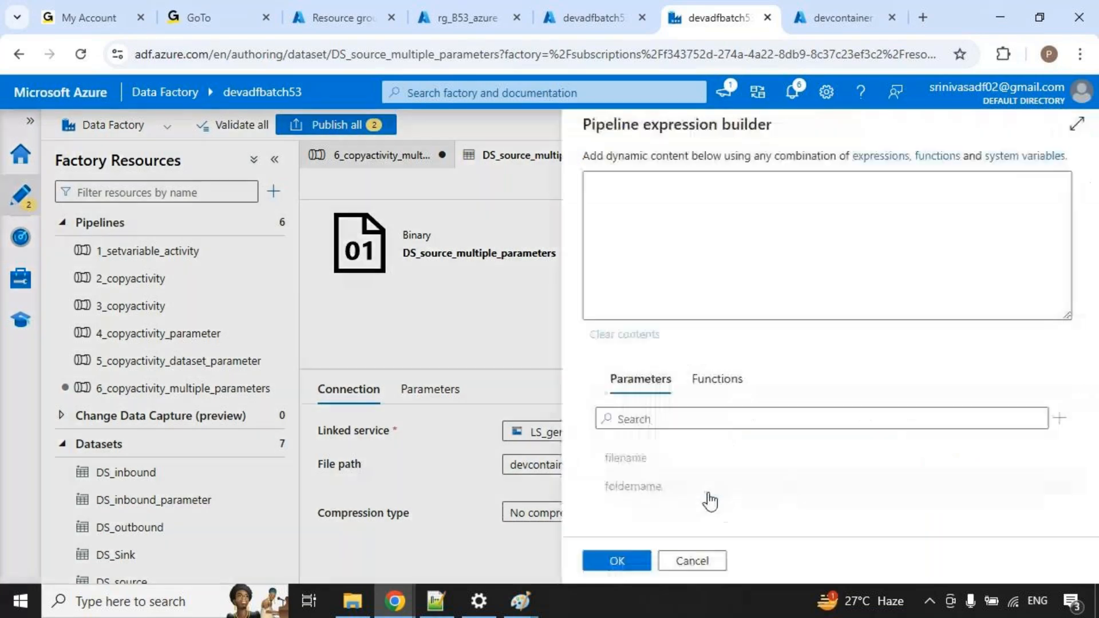
left_click(640, 494)
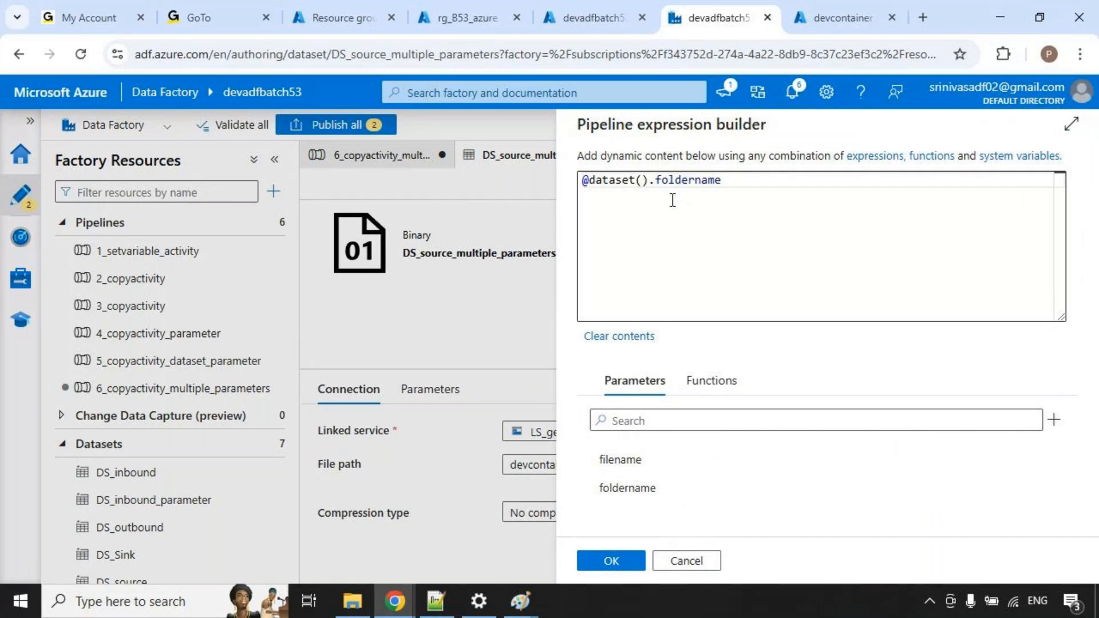
Check the inbound and srcfiles folders in the Notepad++ outline, and return to the expression builder in Chrome.
key("alt+Tab")
left_click_drag(83, 162, 173, 203)
left_click_drag(91, 238, 177, 304)
key("Escape")
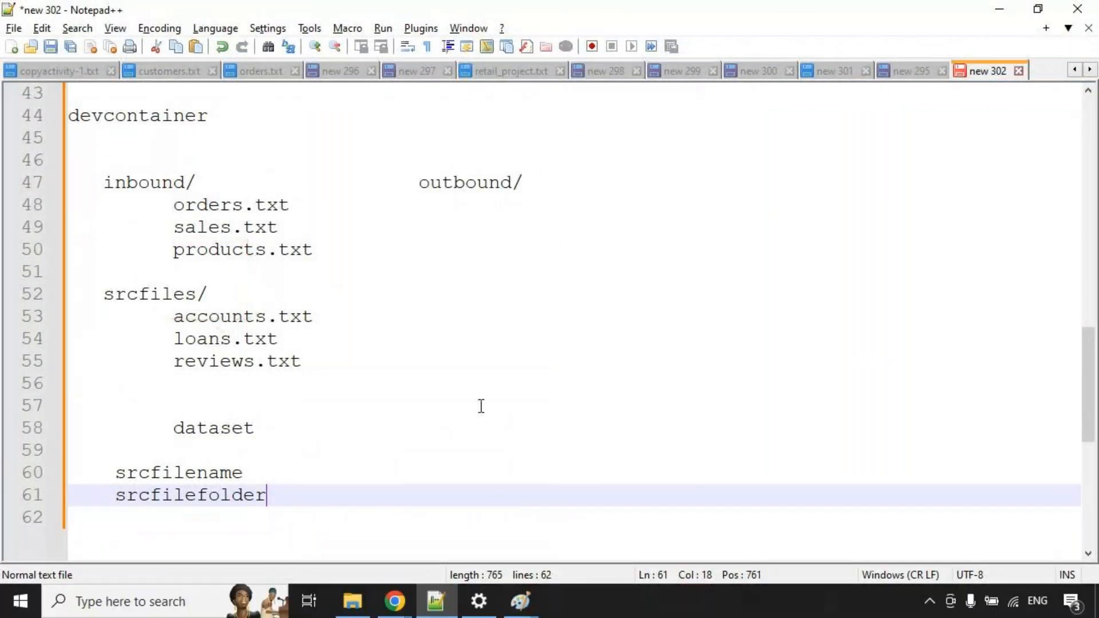
key("alt+Tab")
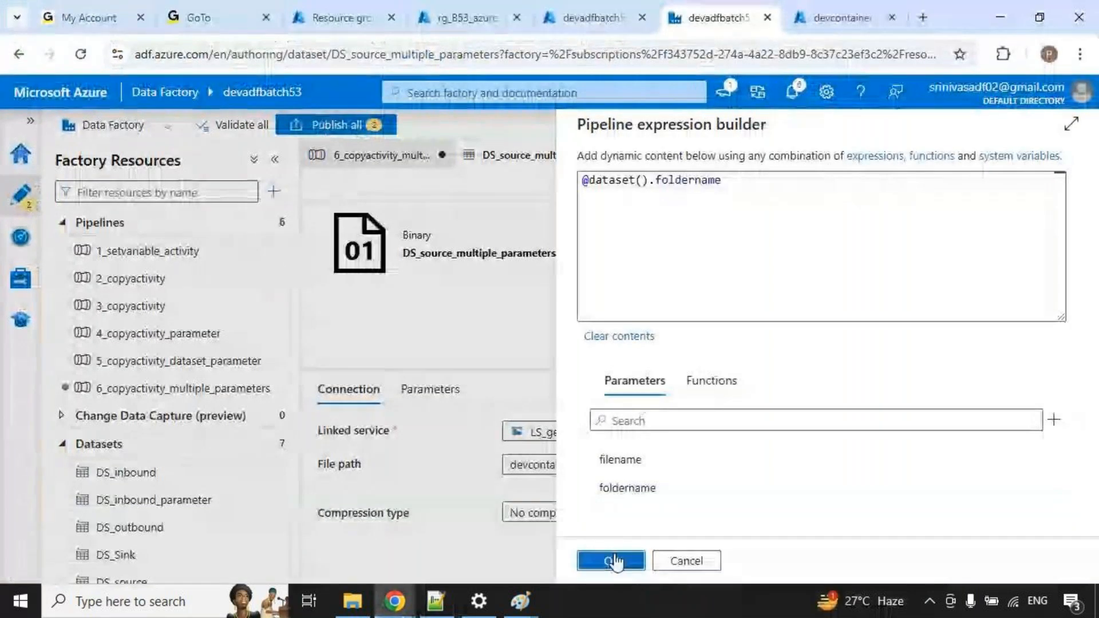
left_click(604, 558)
left_click(904, 465)
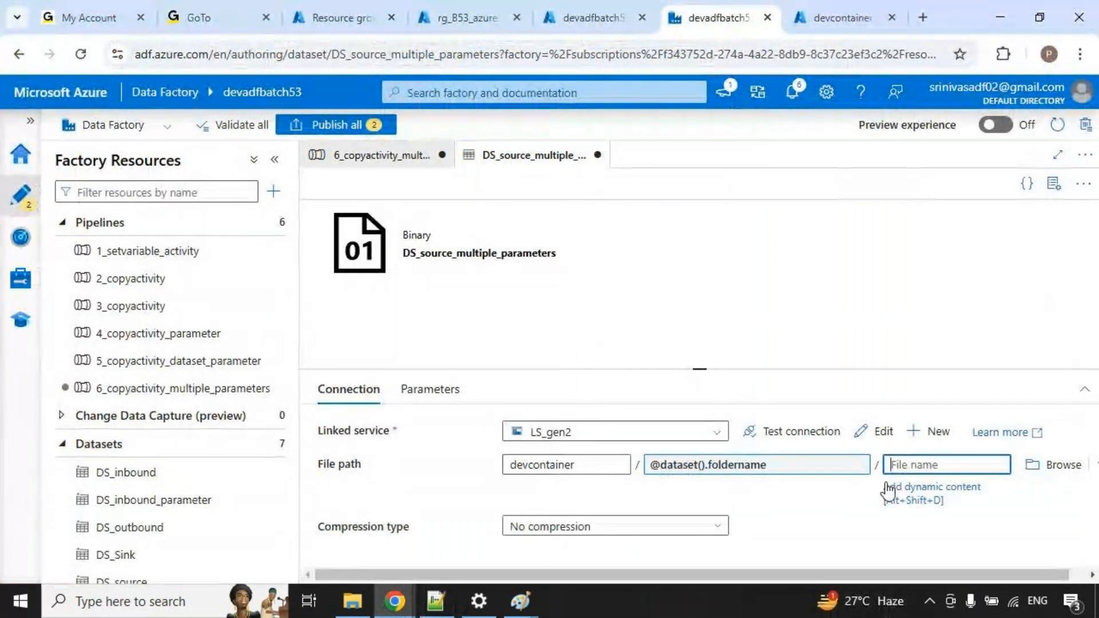
left_click(902, 487)
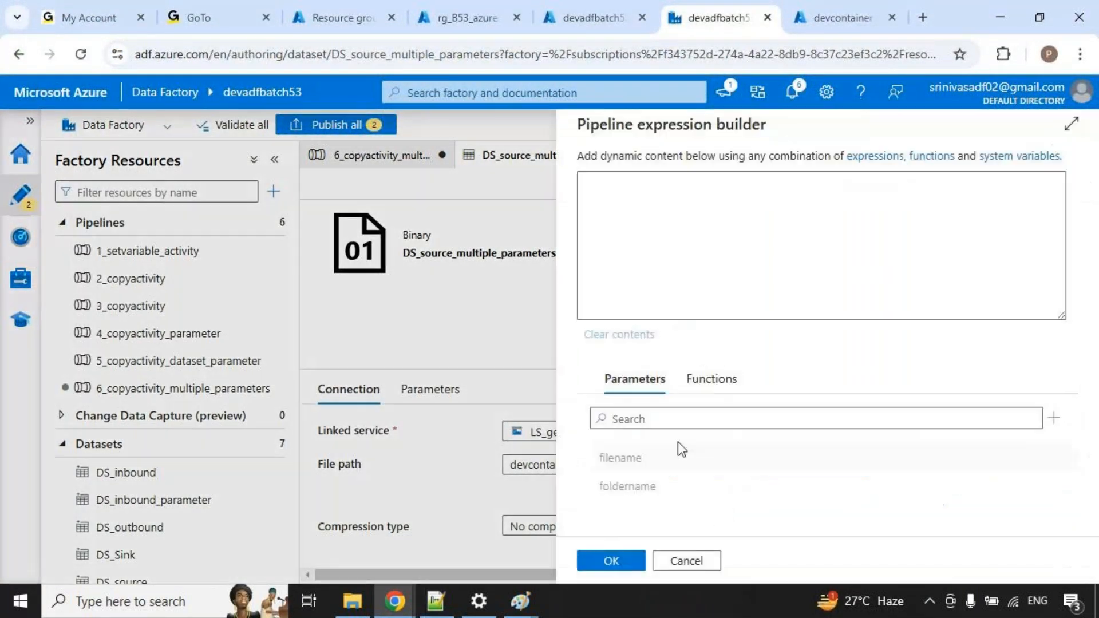
left_click(629, 462)
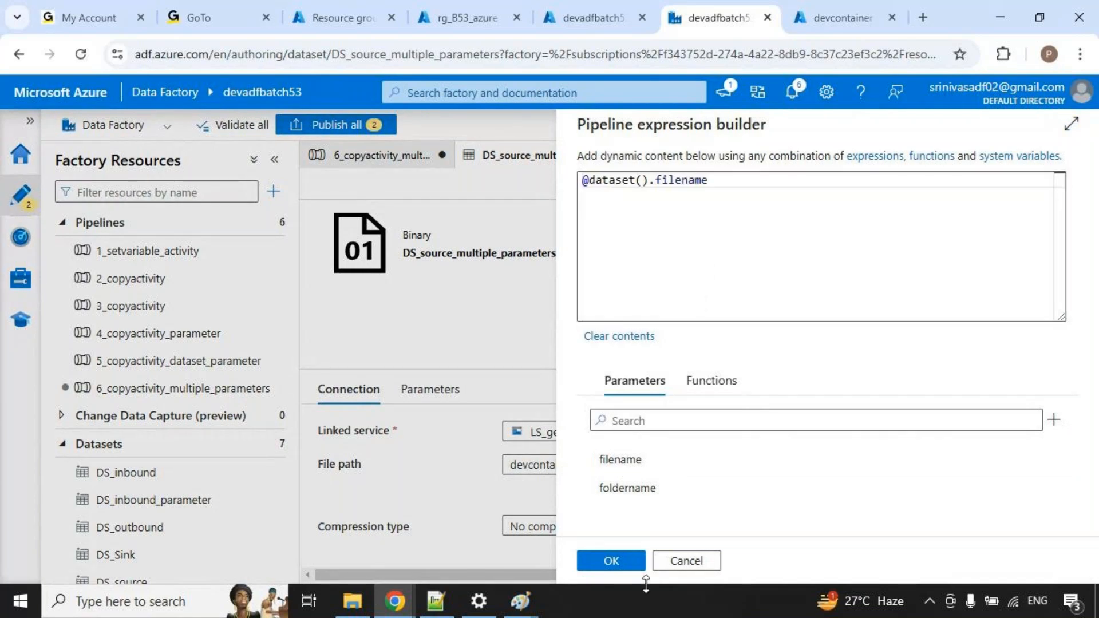
left_click(595, 567)
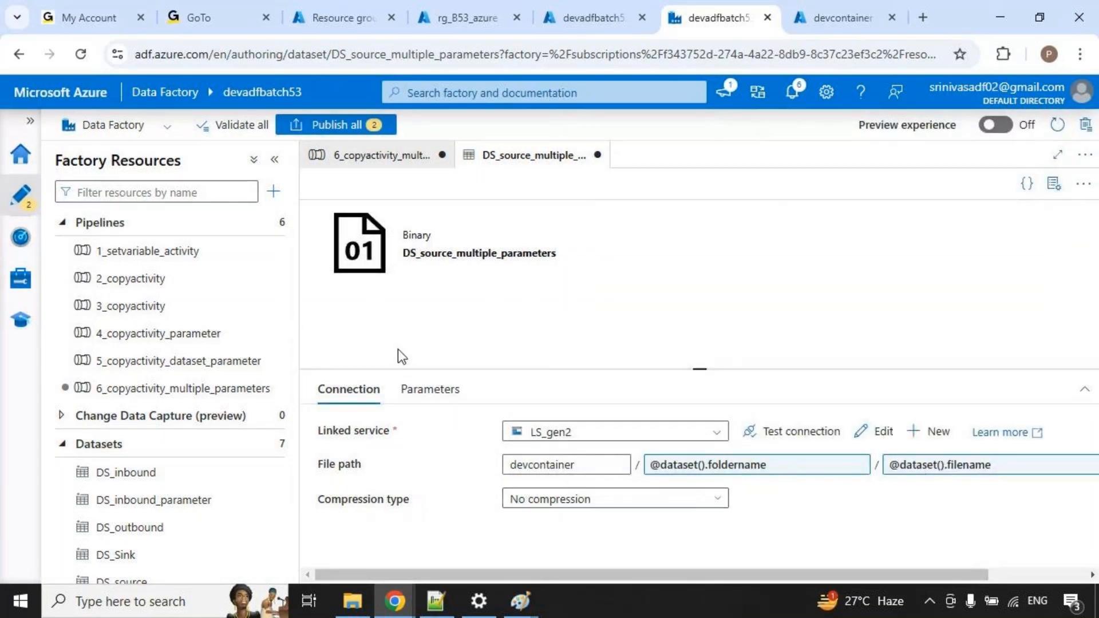
Review the parameters defined on the DS_source_multiple_parameters dataset.
key("ctrl+2")
left_click_drag(408, 276, 542, 281)
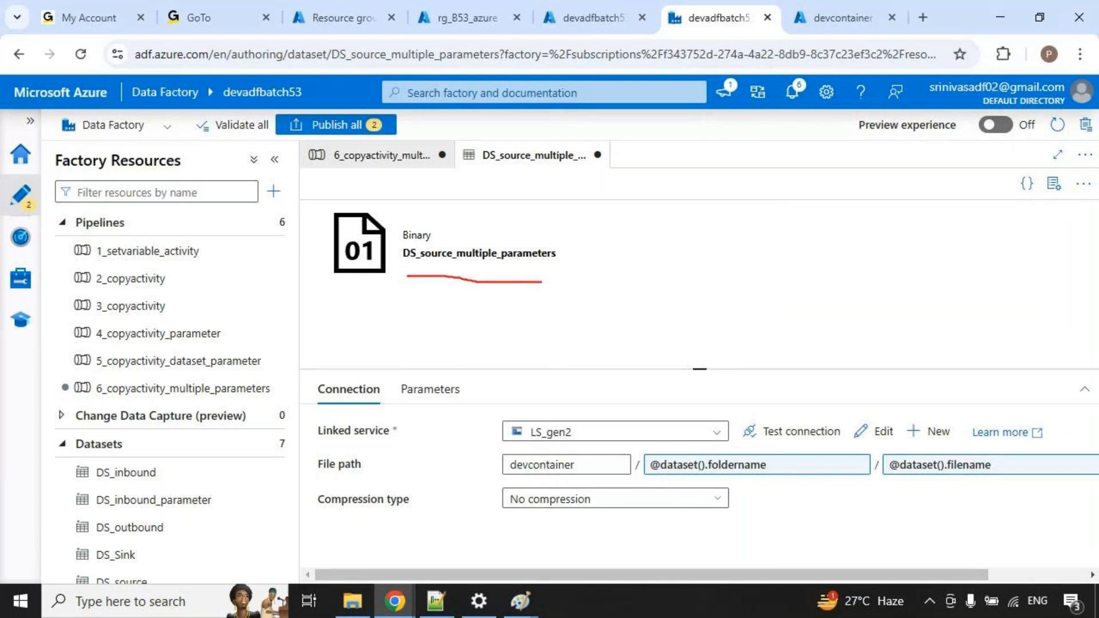
left_click(454, 395)
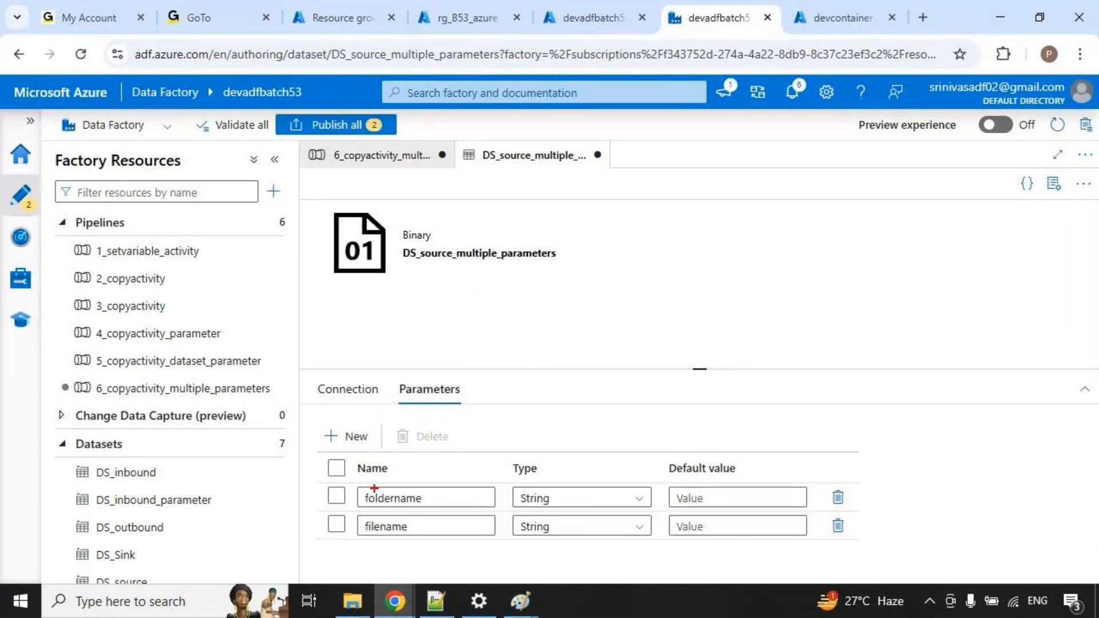
Return to the 6_copyactivity_multiple_parameters pipeline and check the source dataset properties of Copy data1.
left_click_drag(375, 494, 418, 503)
left_click_drag(389, 530, 464, 491)
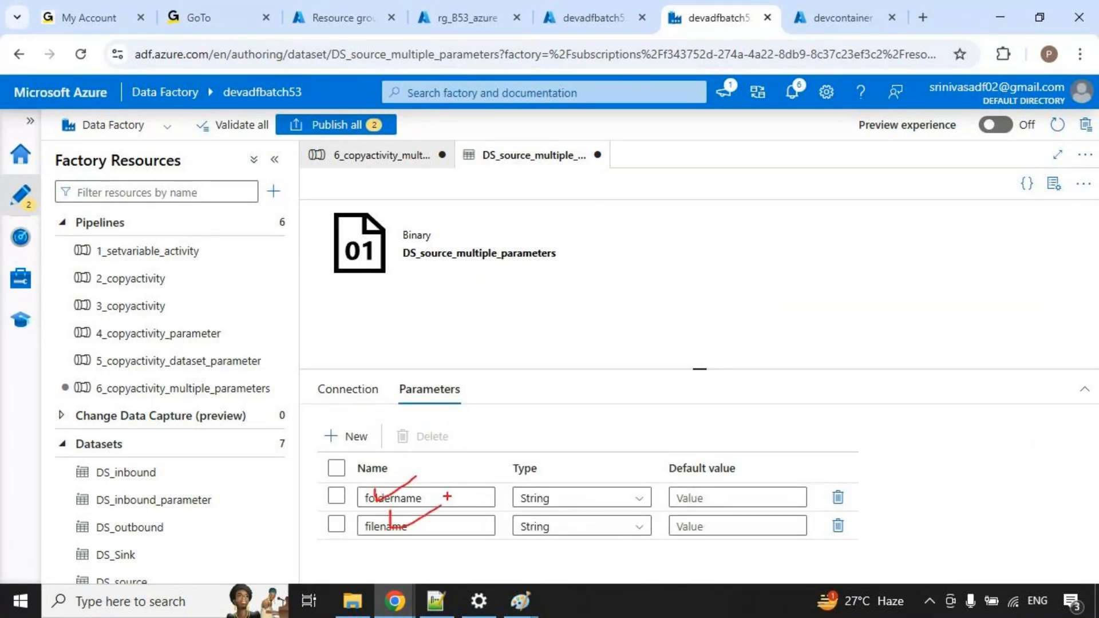
left_click(403, 163)
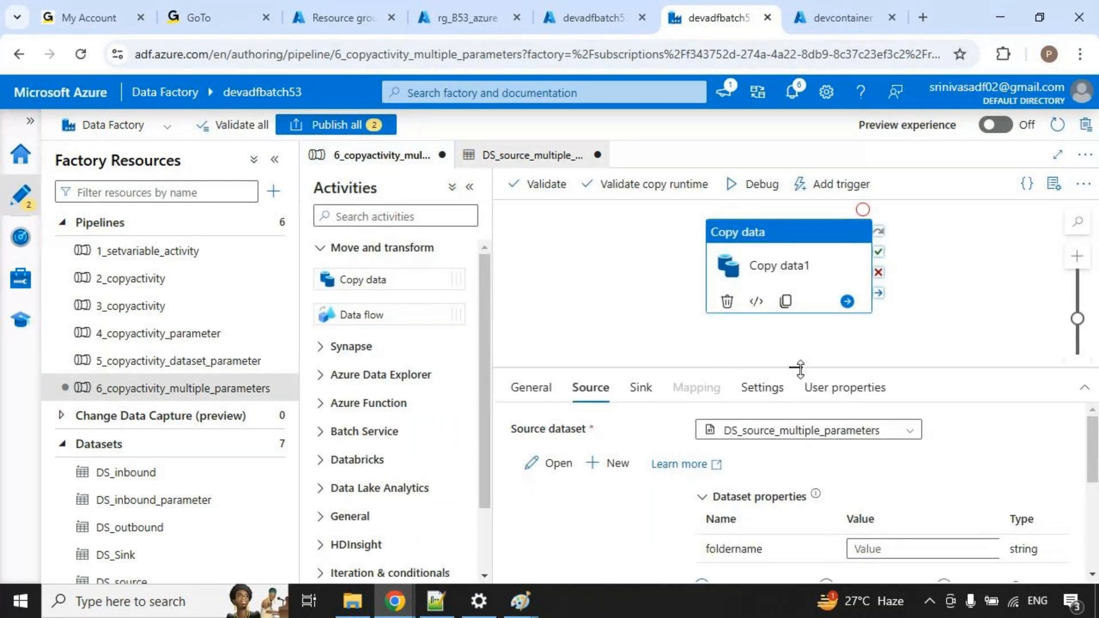
mouse_move(799, 367)
left_mouse_down()
mouse_move(796, 250)
mouse_move(796, 363)
left_mouse_up()
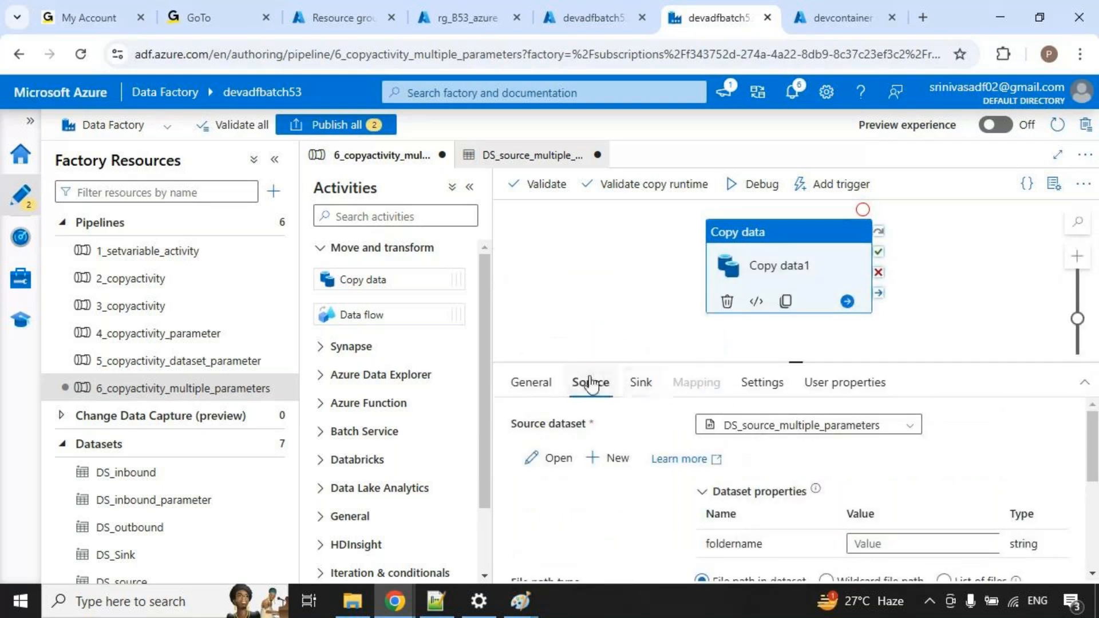
scroll(793, 491, "down", 3)
scroll(826, 467, "up", 3)
Reload the source dataset's parameters by selecting another dataset and then reselecting DS_source_multiple_parameters as the source.
left_click(824, 425)
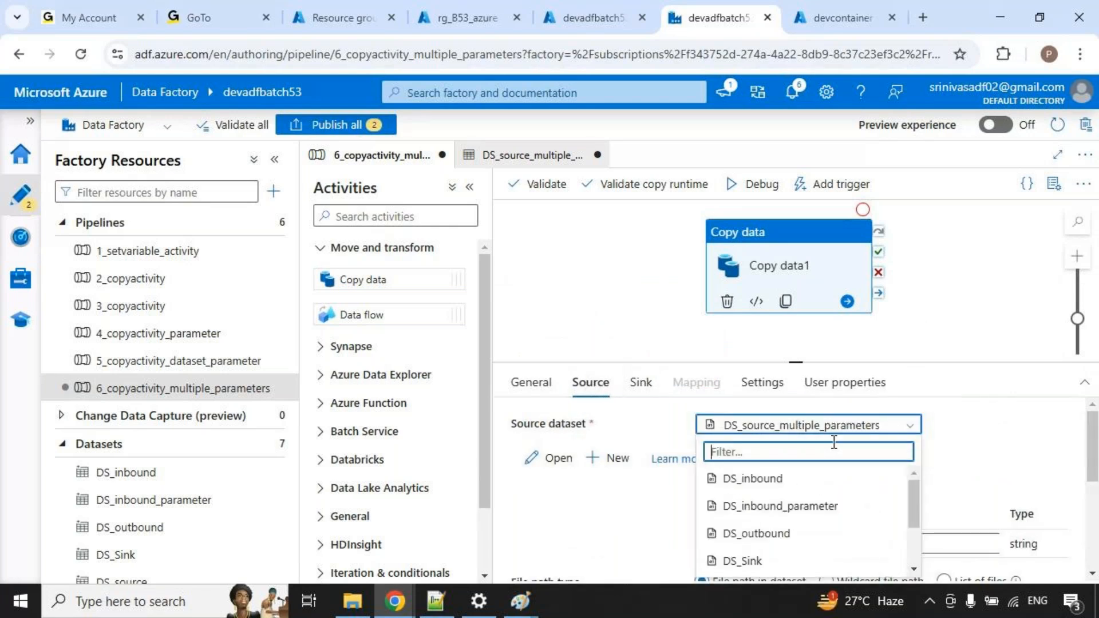
left_click(800, 506)
left_click(807, 425)
scroll(830, 524, "down", 2)
left_click(822, 532)
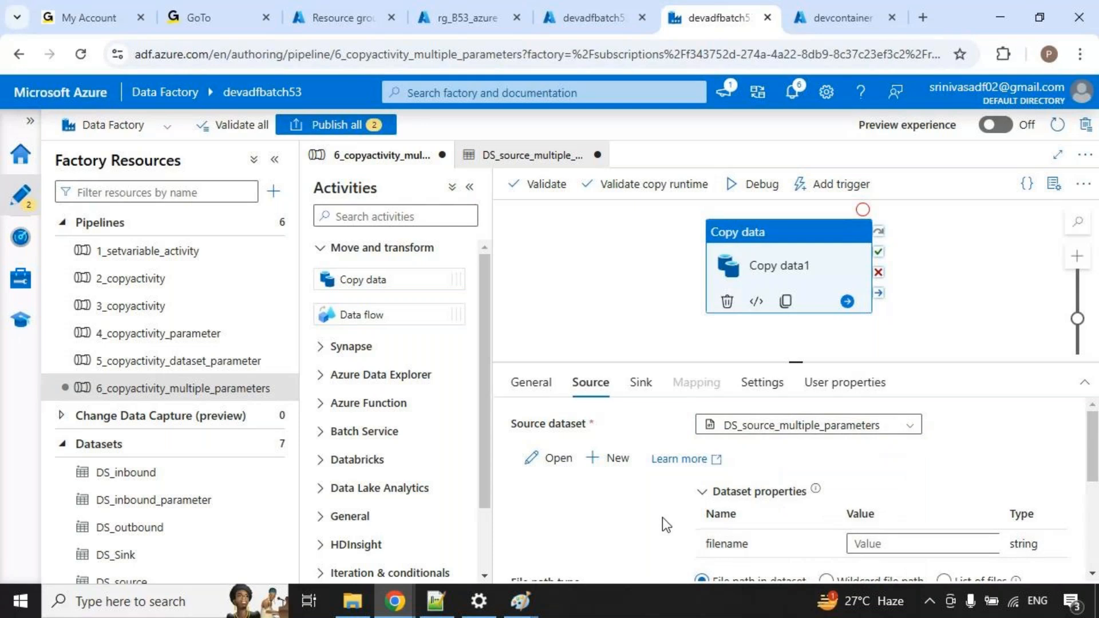
scroll(610, 511, "down", 2)
scroll(979, 469, "up", 3)
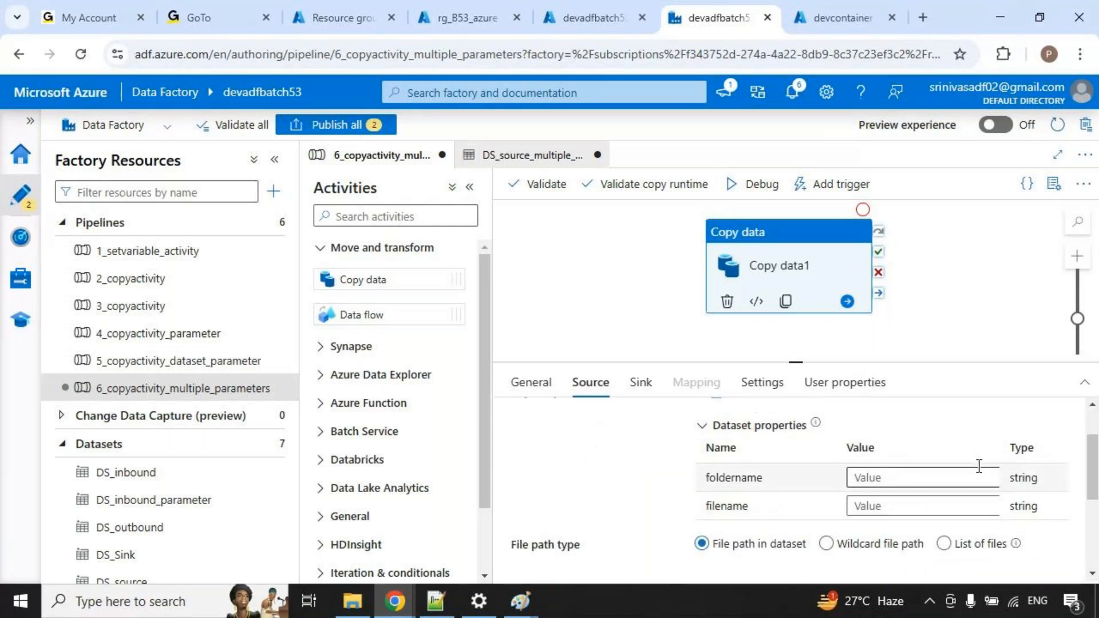
Set the source's foldername parameter to inbound, and check the files under inbound in the Notepad++ outline before returning to Chrome.
left_click(876, 544)
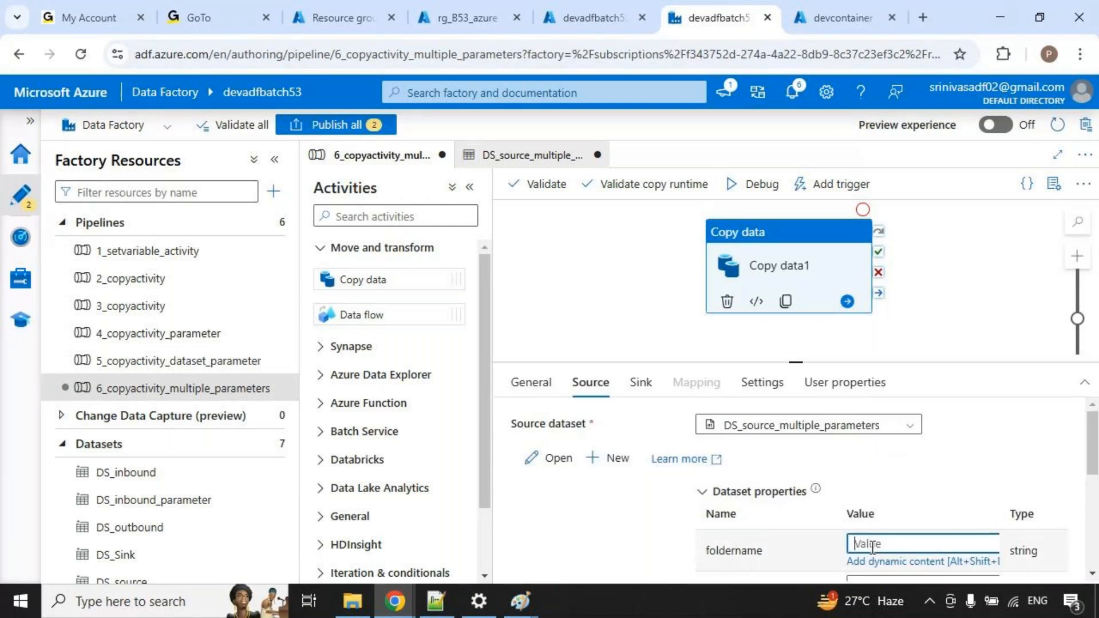
type("inbound")
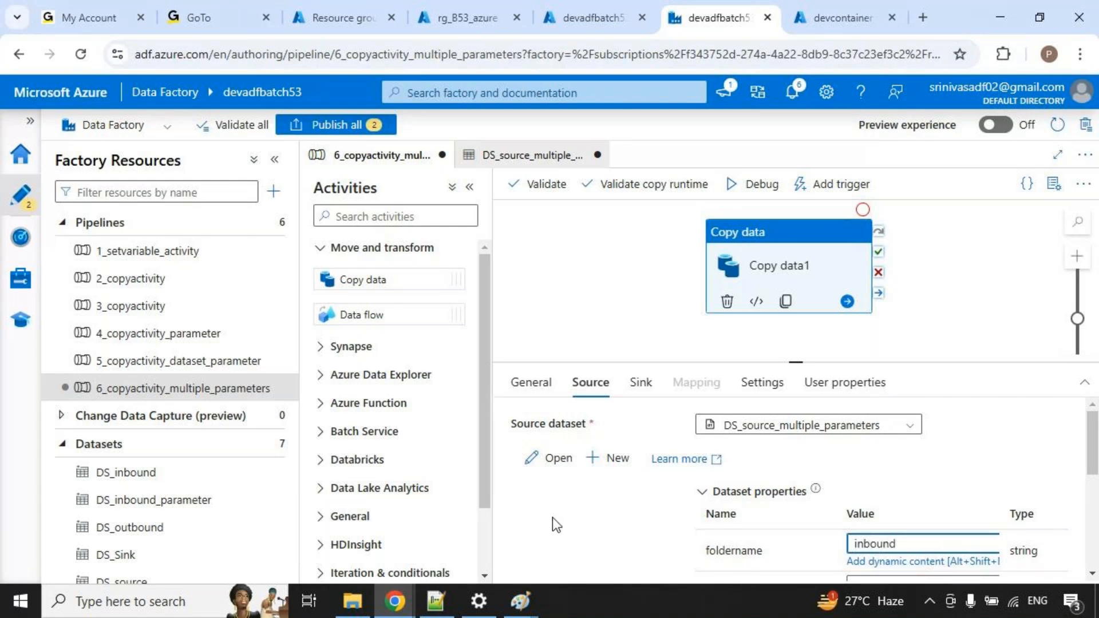
left_click(436, 601)
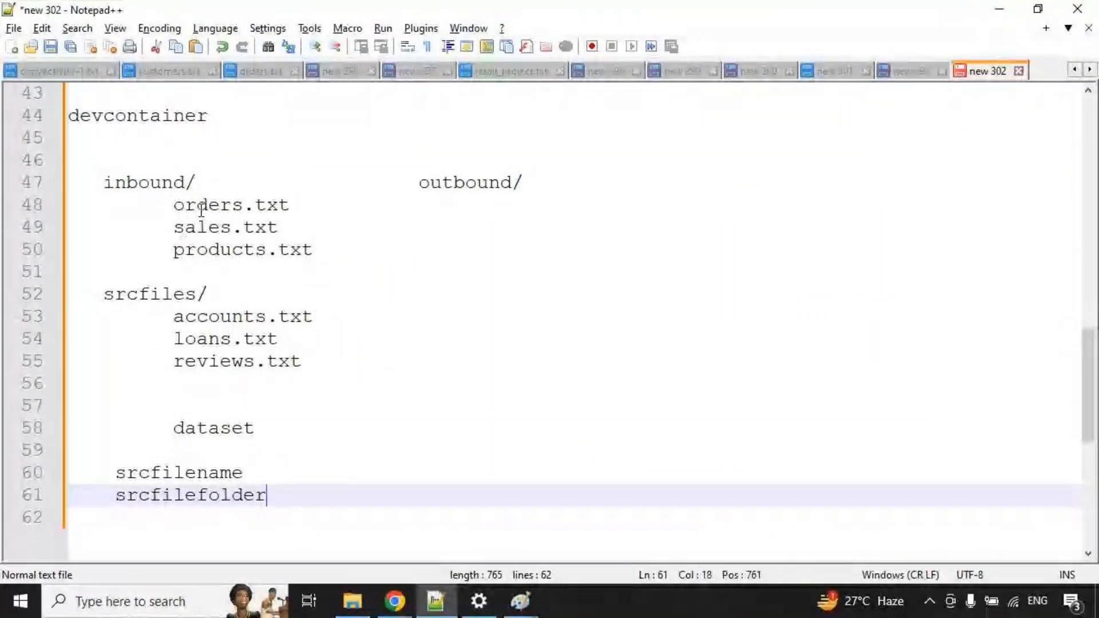
double_click(135, 182)
left_click_drag(174, 229, 266, 228)
key("alt+Tab")
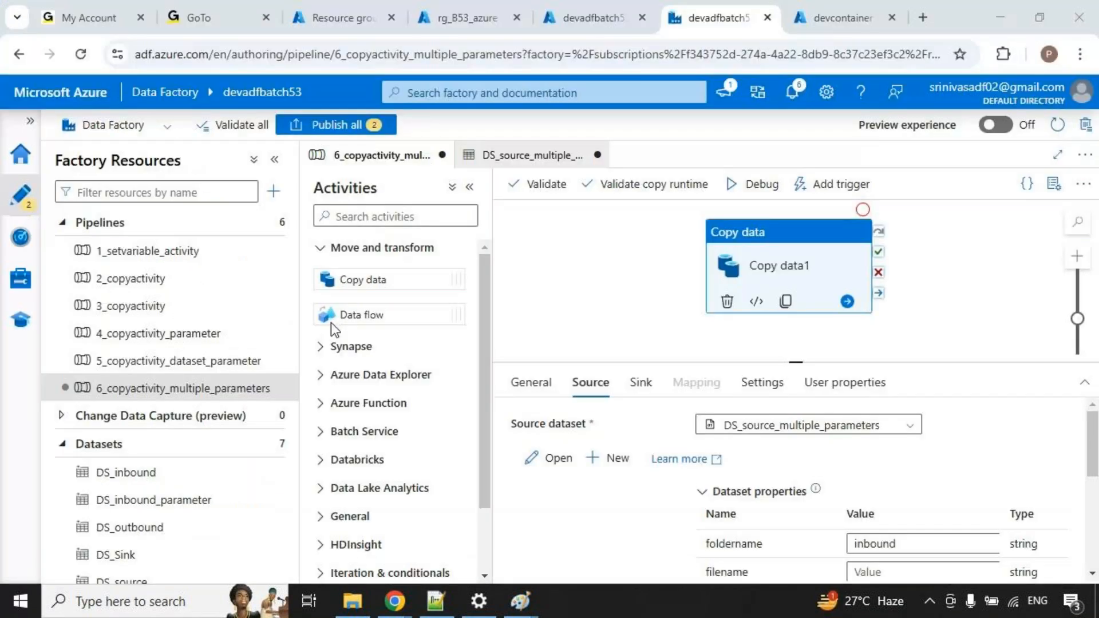
Set the source dataset's filename parameter to sales.txt.
scroll(919, 504, "down", 3)
left_click(901, 411)
type("sales.t")
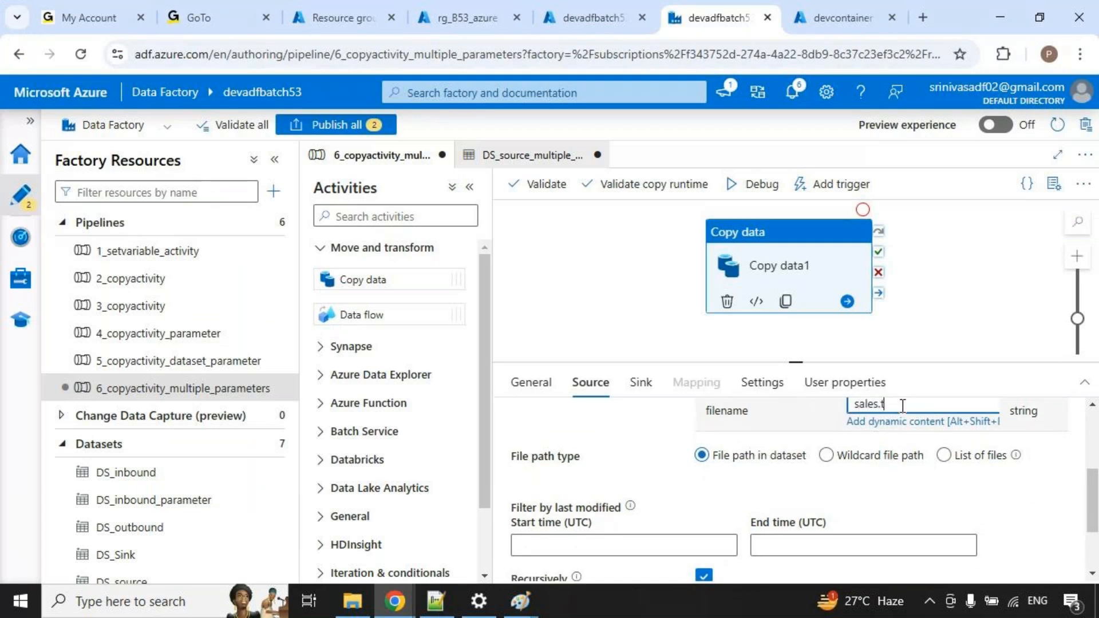
type("xt")
scroll(811, 521, "up", 2)
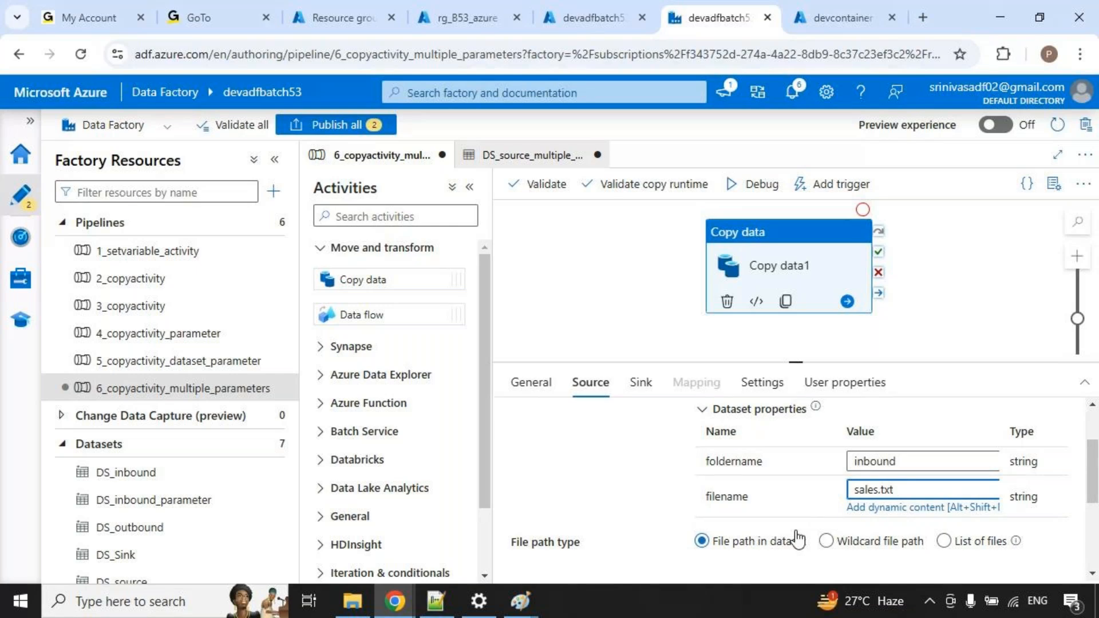
Publish all pending changes, run the pipeline in debug mode, and refresh the run status.
left_click(339, 136)
left_click(611, 561)
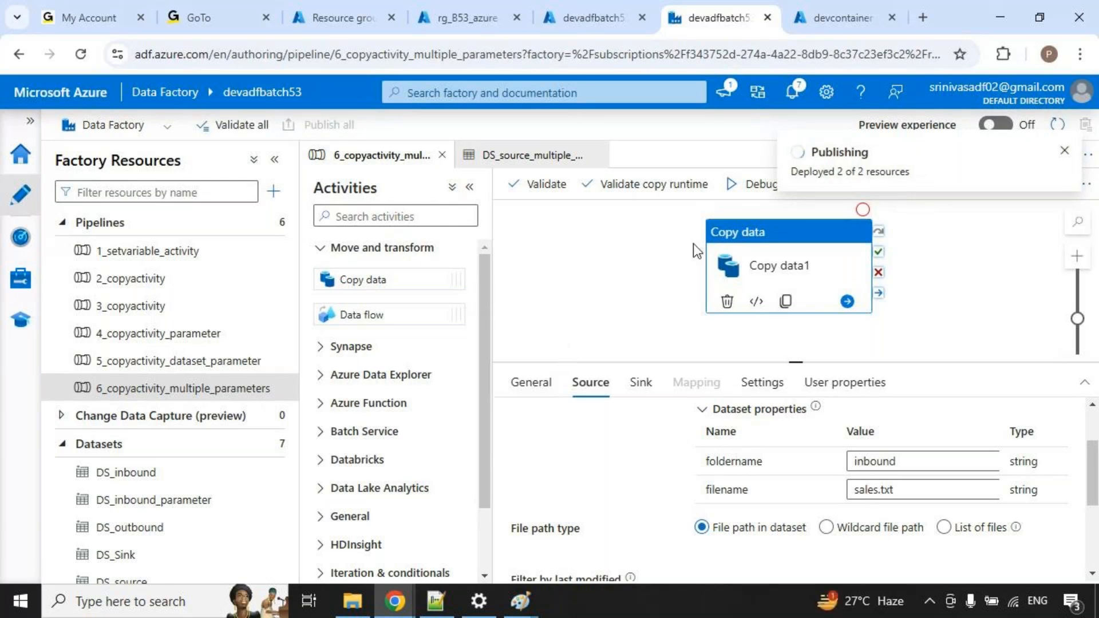
left_click(754, 187)
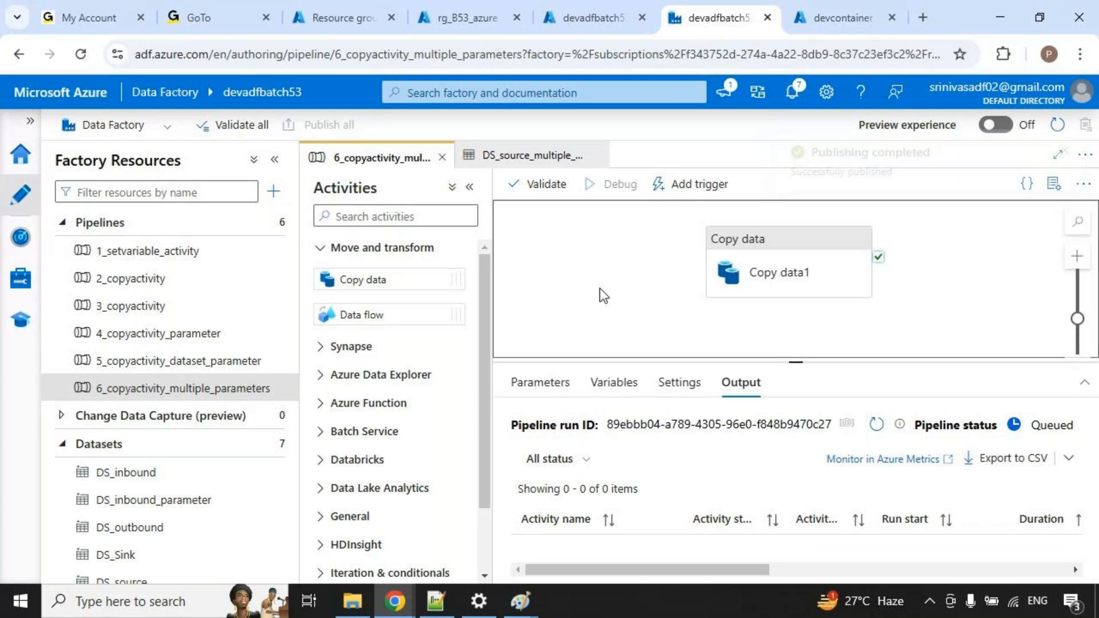
left_click_drag(797, 364, 796, 305)
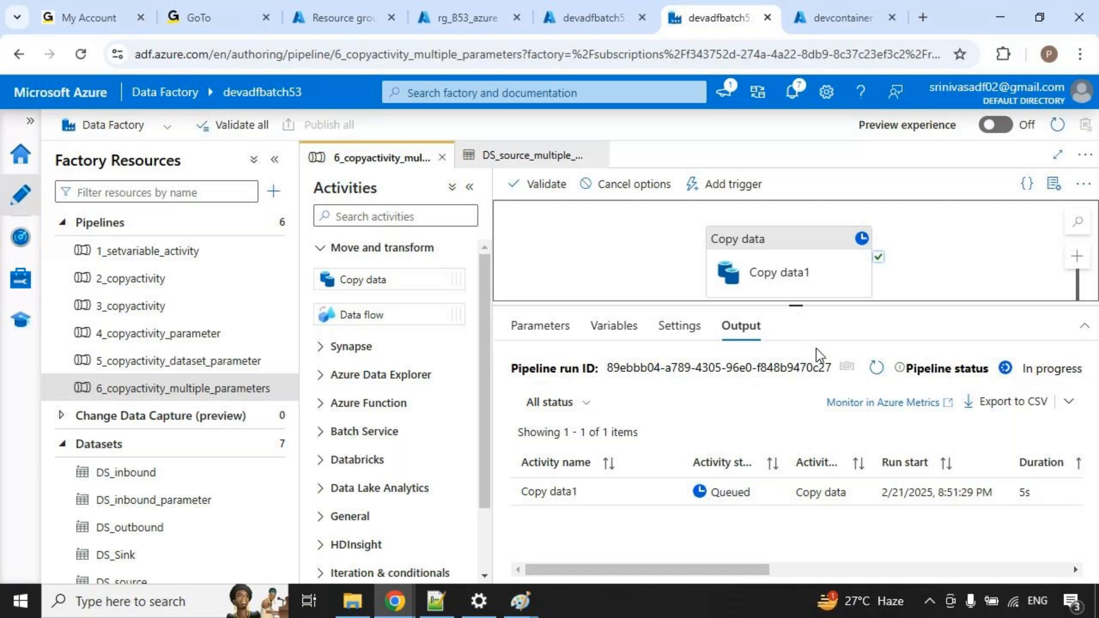
left_click(877, 367)
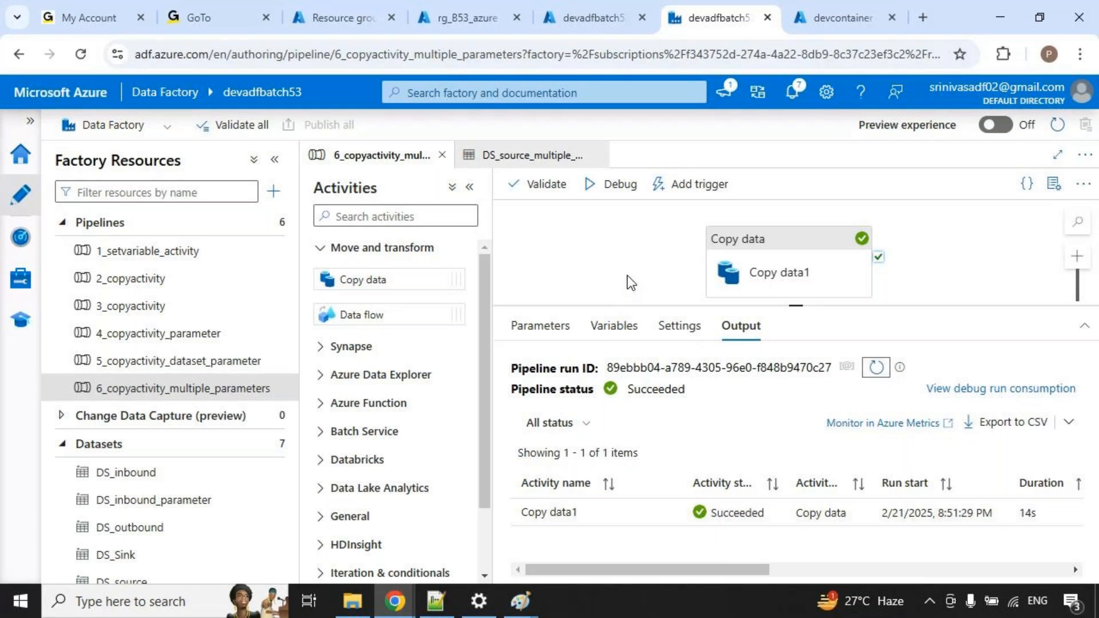
Open the outbound folder of devcontainer in the Azure portal to check the copied file.
left_click(839, 18)
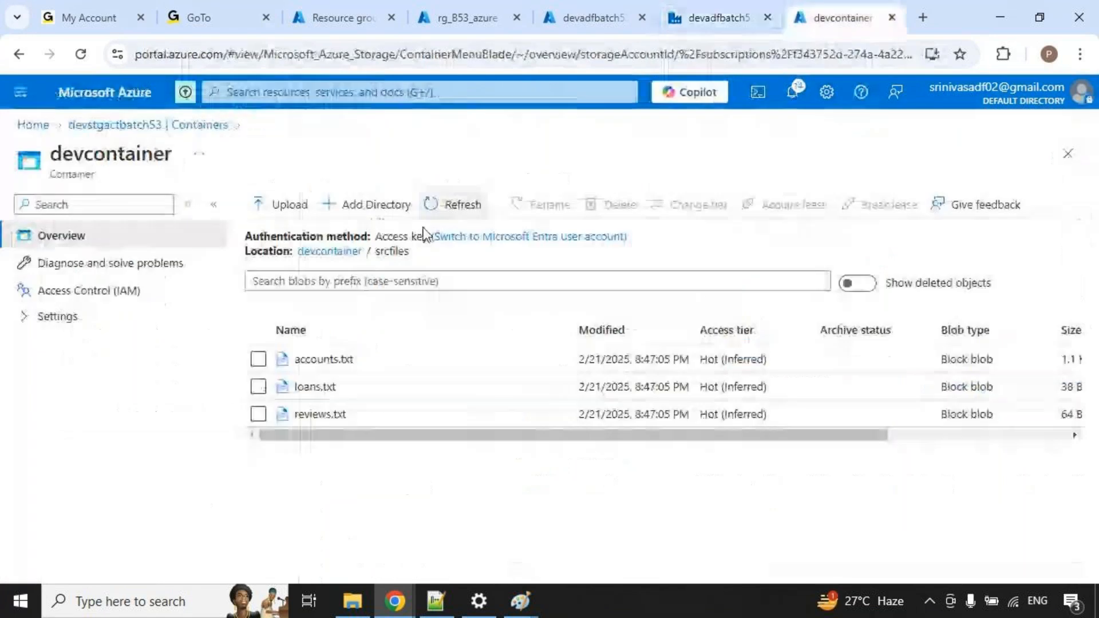
left_click(344, 253)
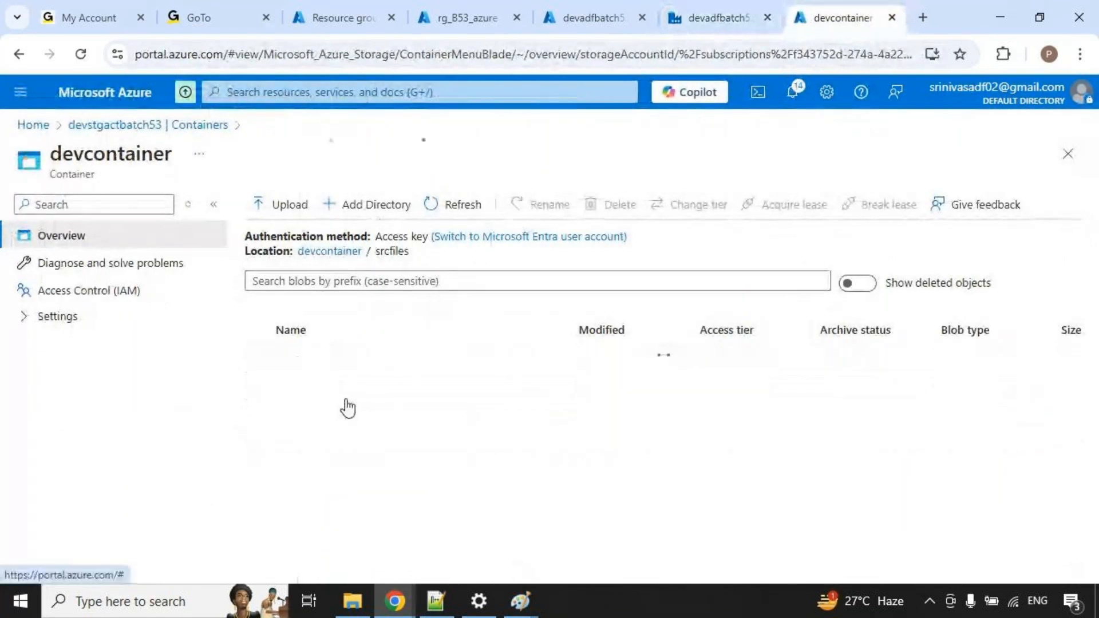
left_click(330, 391)
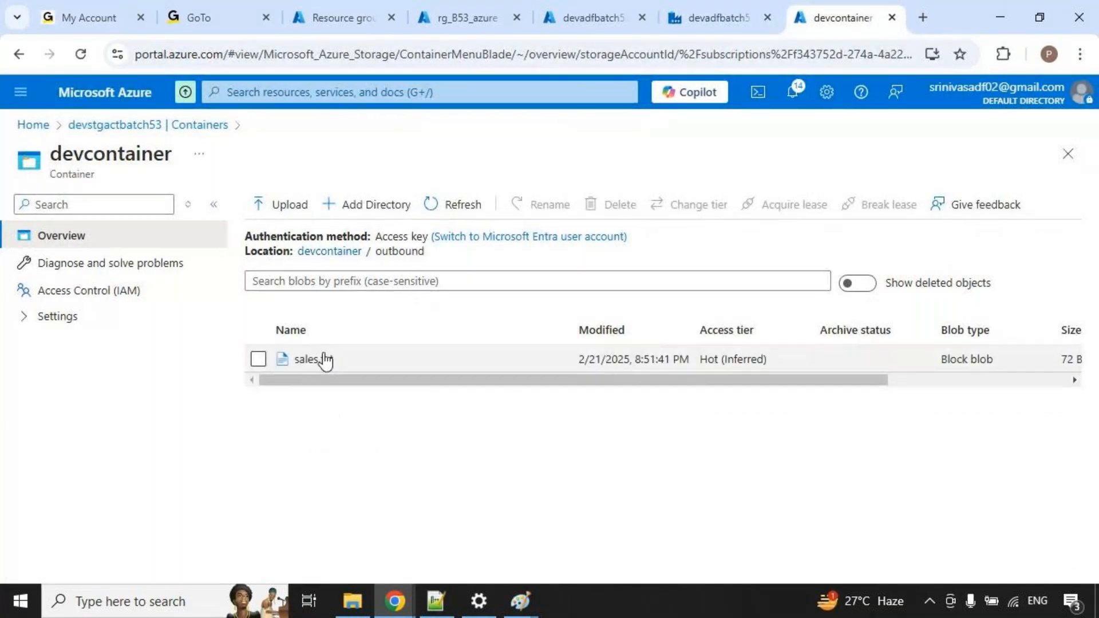
Look up the srcfiles folder and its reviews.txt file in the Notepad++ outline, and return to Chrome.
left_click(435, 601)
left_click(197, 401)
left_click_drag(91, 278, 191, 303)
left_click_drag(166, 347, 320, 389)
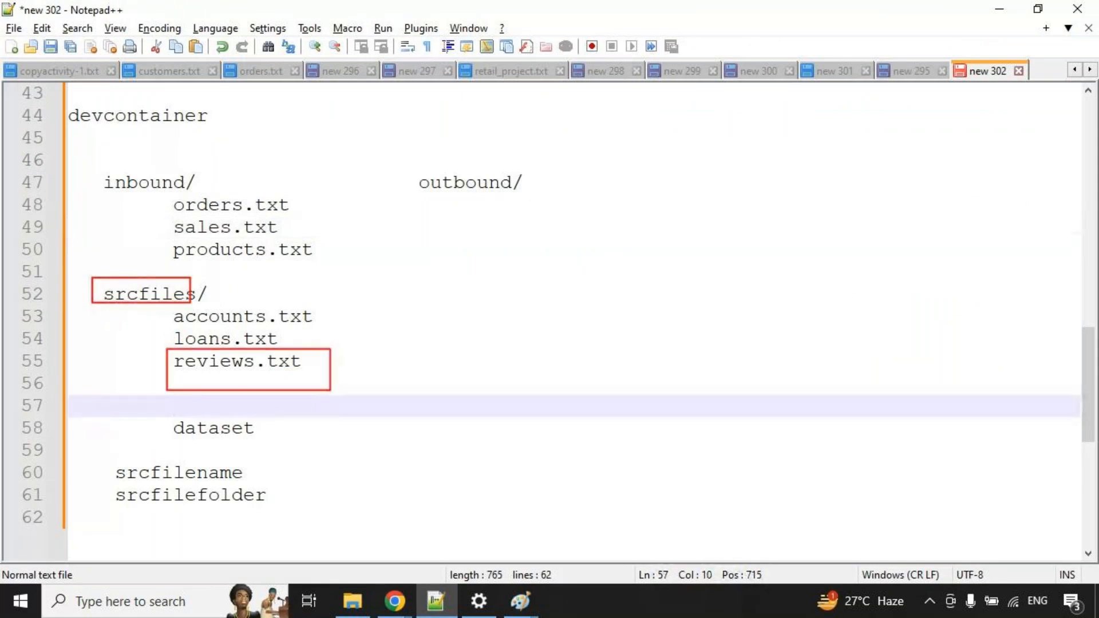
key("Escape")
key("alt+Tab")
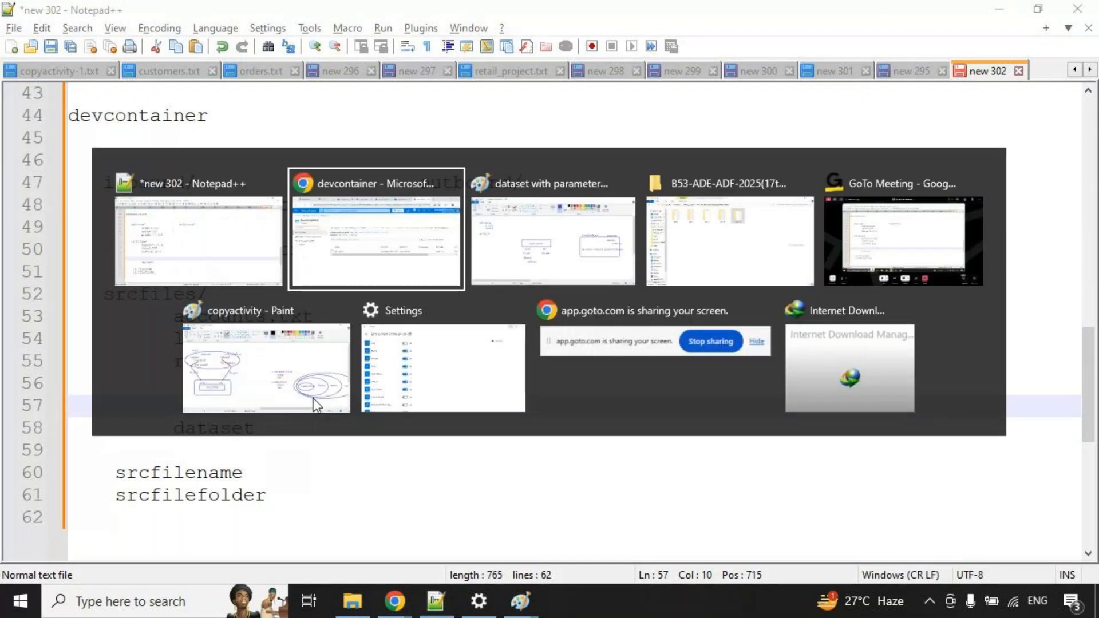
Set Copy data1's source parameters to srcfiles for foldername and reviews.txt for filename, checking the names against the Notepad++ outline.
left_click(702, 23)
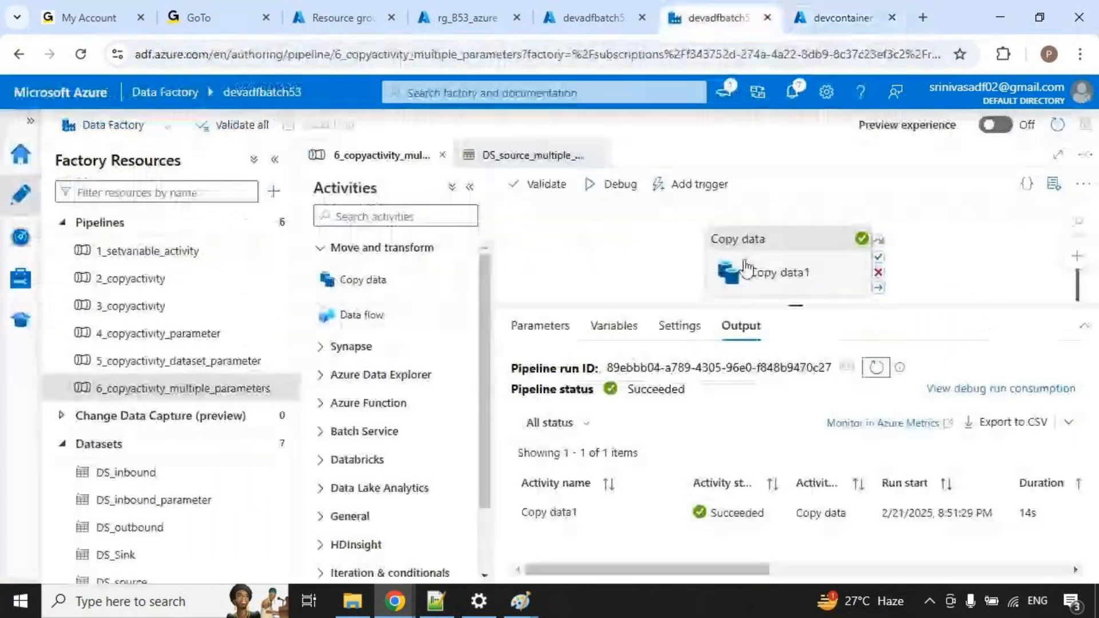
left_click(778, 265)
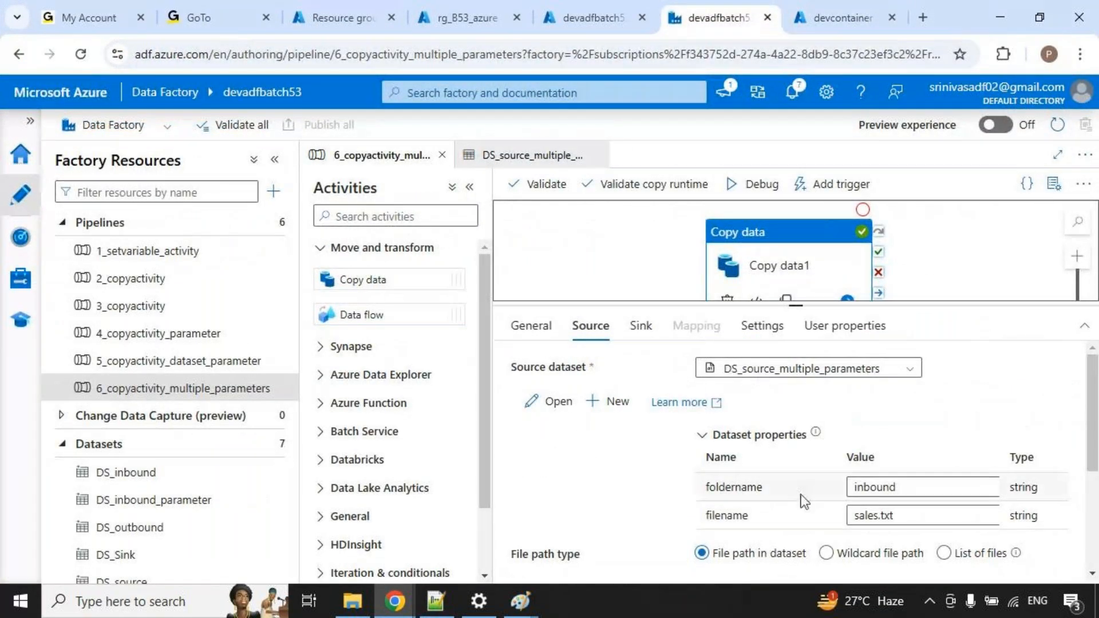
double_click(845, 489)
type("srcfiles")
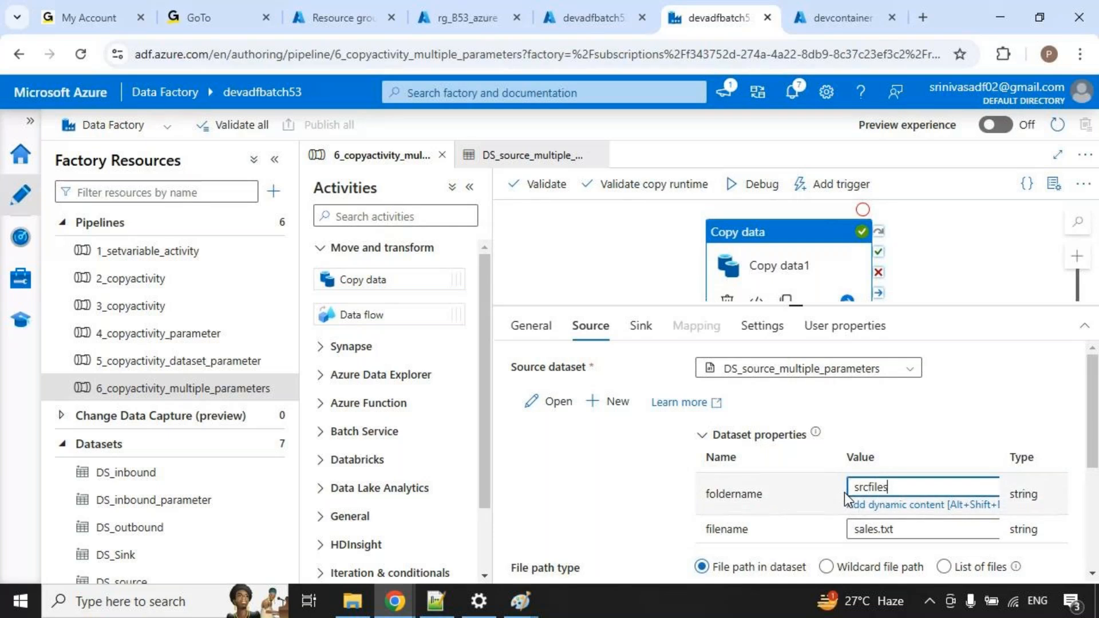
key("Tab")
type("r")
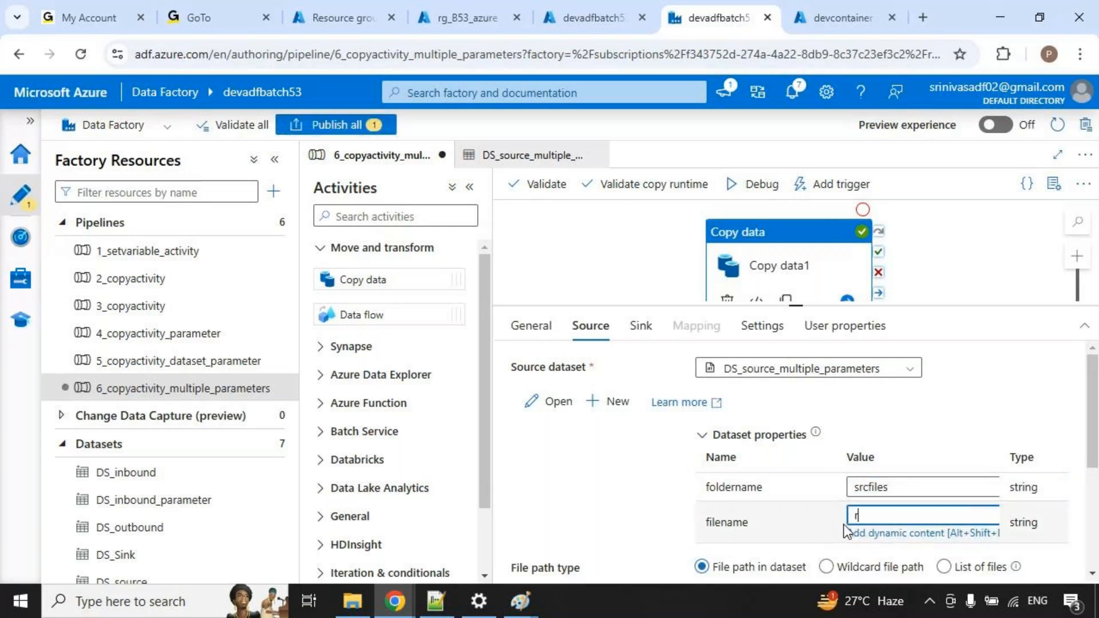
type("eviews.txt")
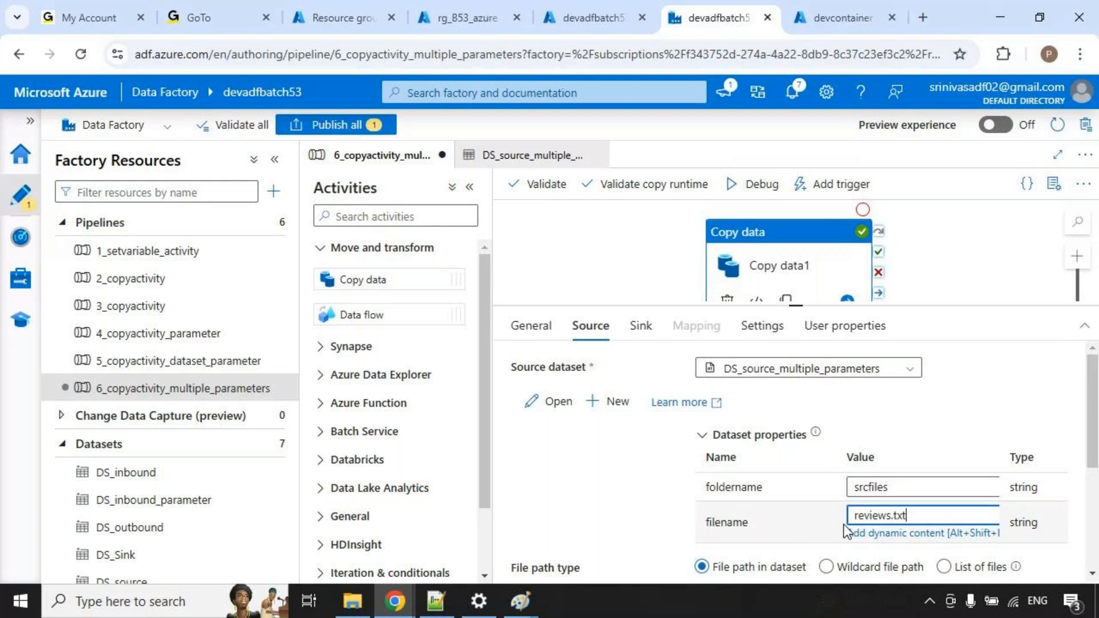
left_click(433, 601)
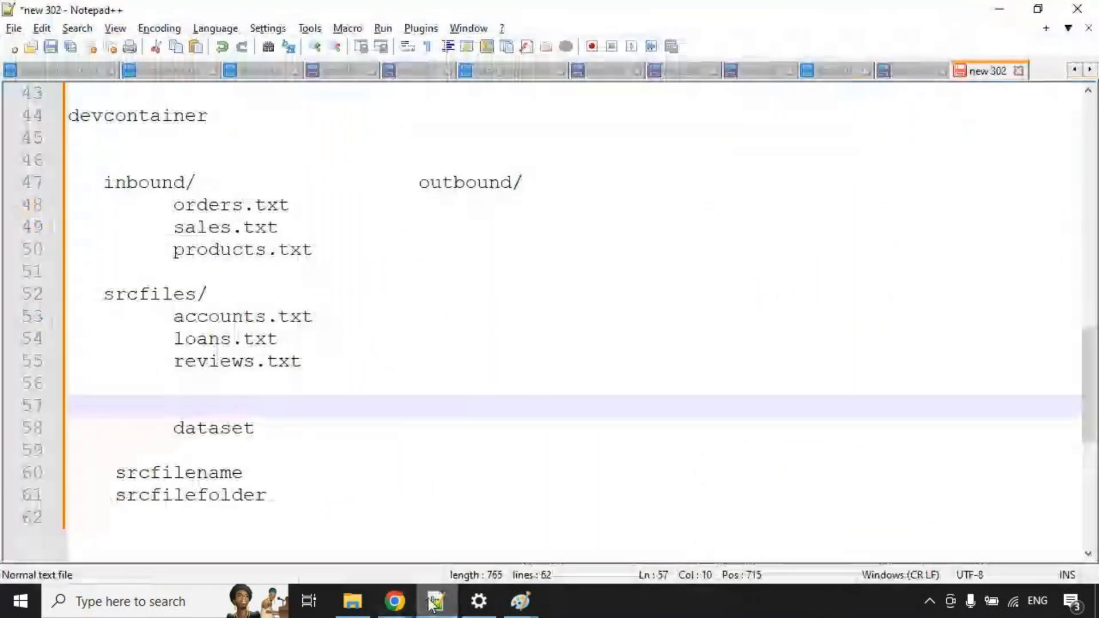
left_click(435, 601)
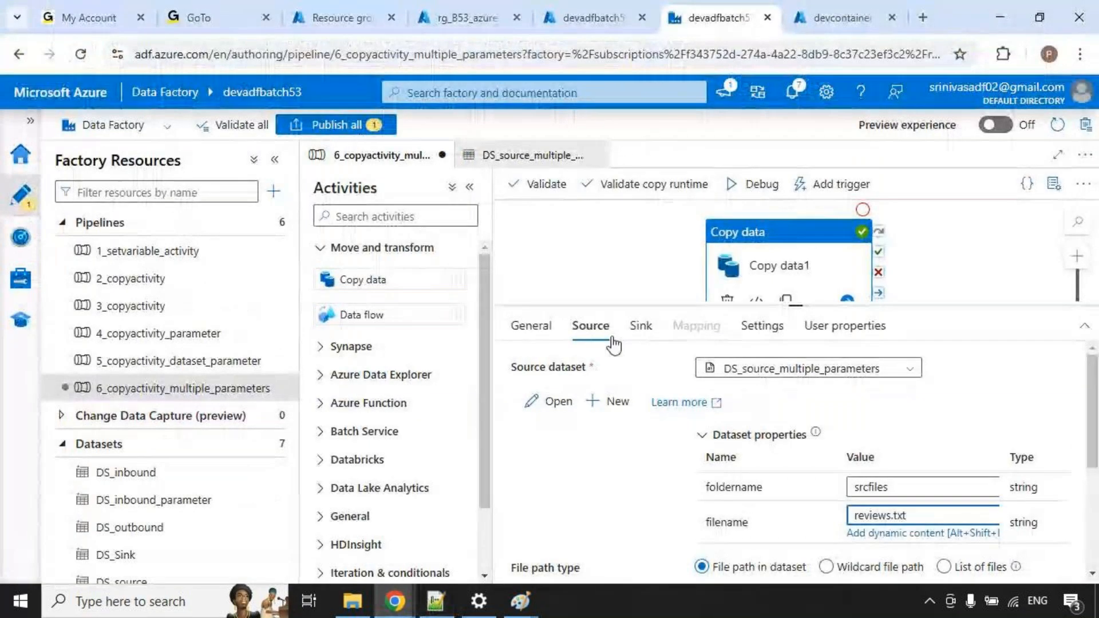
Check the copy activity's sink dataset, run the pipeline in debug mode, and refresh the run status.
left_click(641, 325)
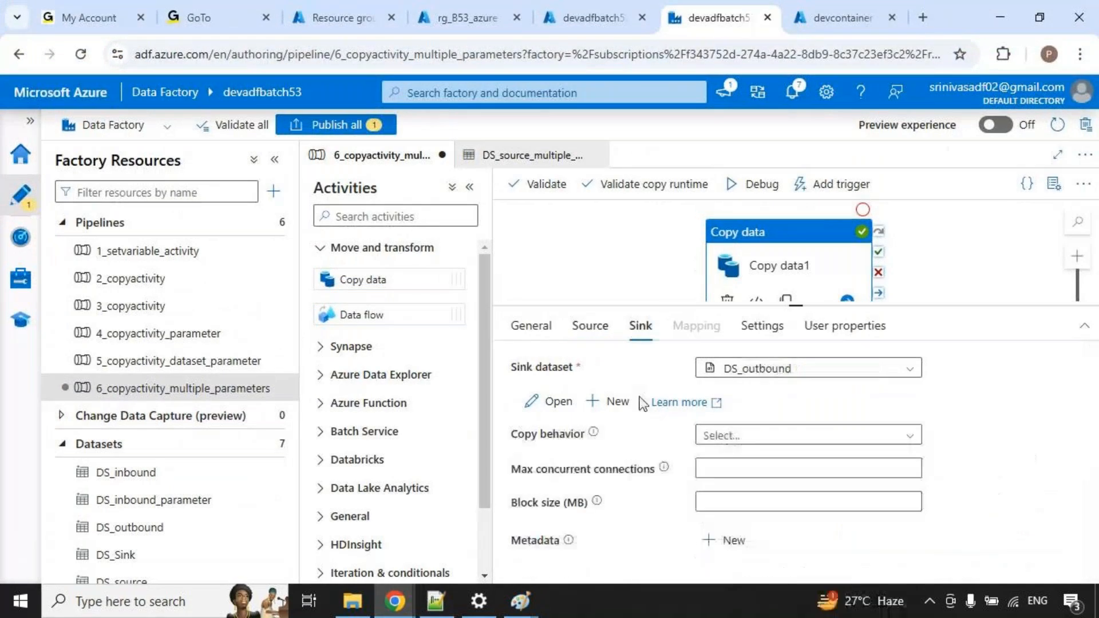
left_click(588, 326)
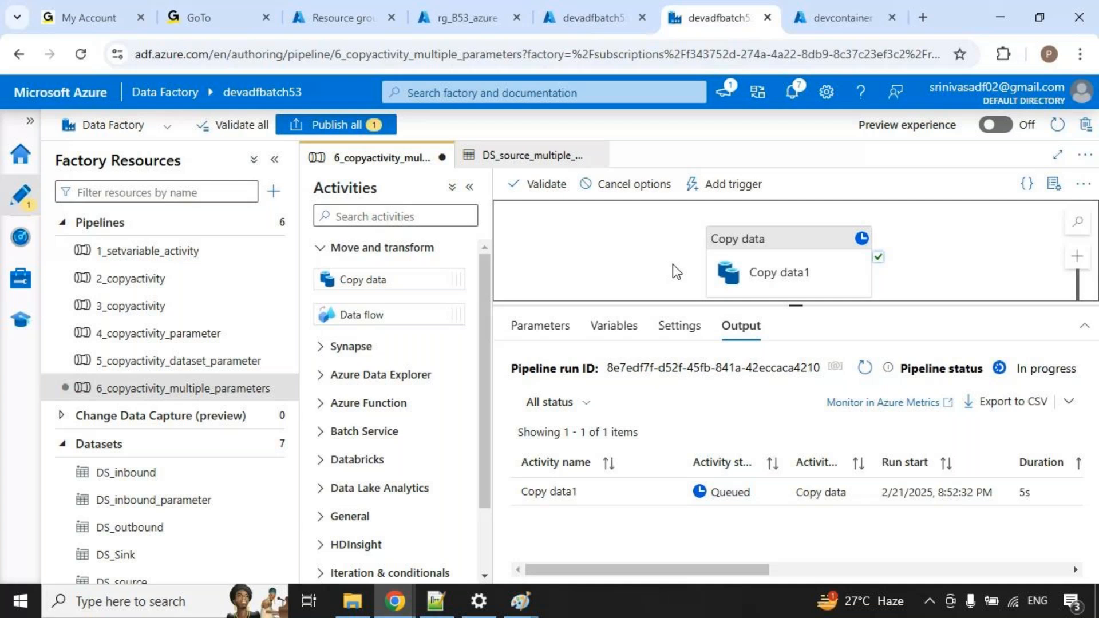
left_click(864, 367)
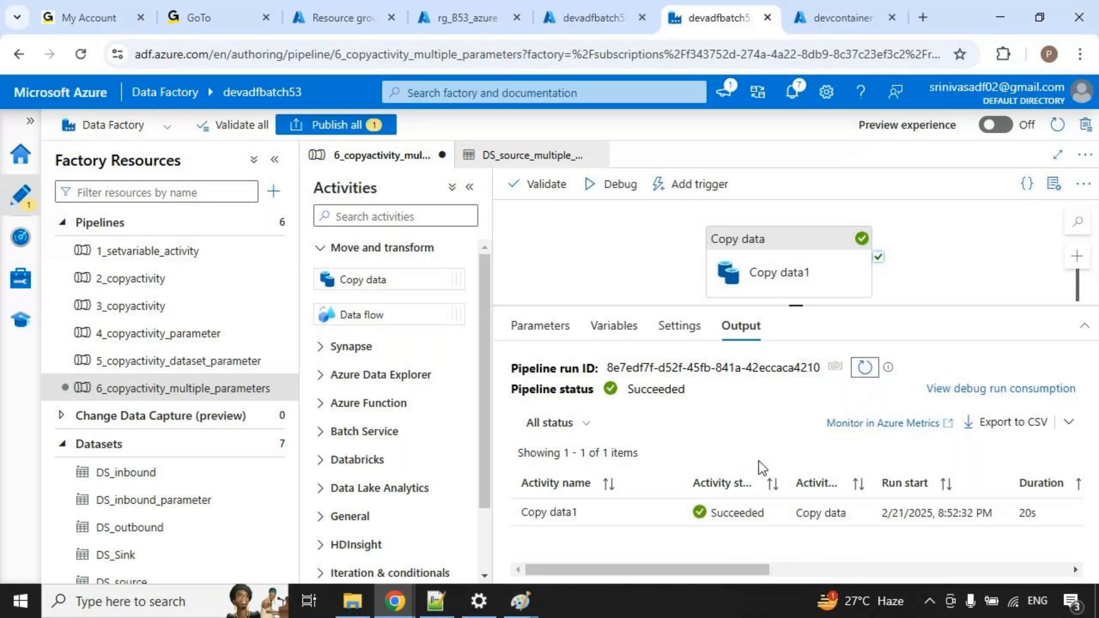
Refresh devcontainer's outbound folder to check the copied file, and return to Copy data1's source settings in the pipeline.
left_click(841, 17)
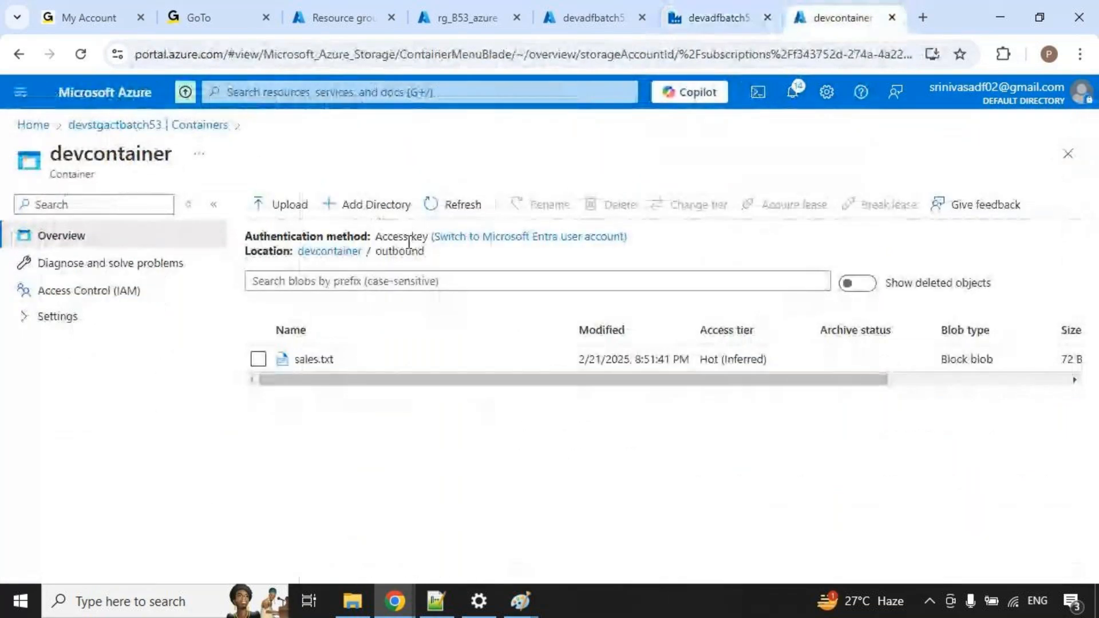
left_click(450, 204)
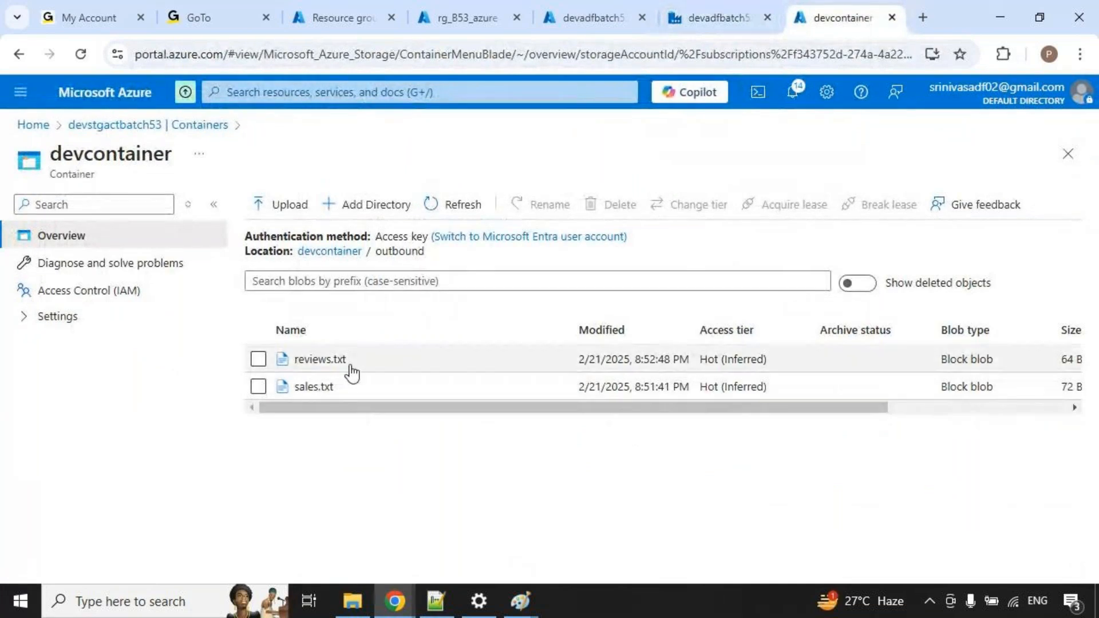
key("ctrl+shift+Tab")
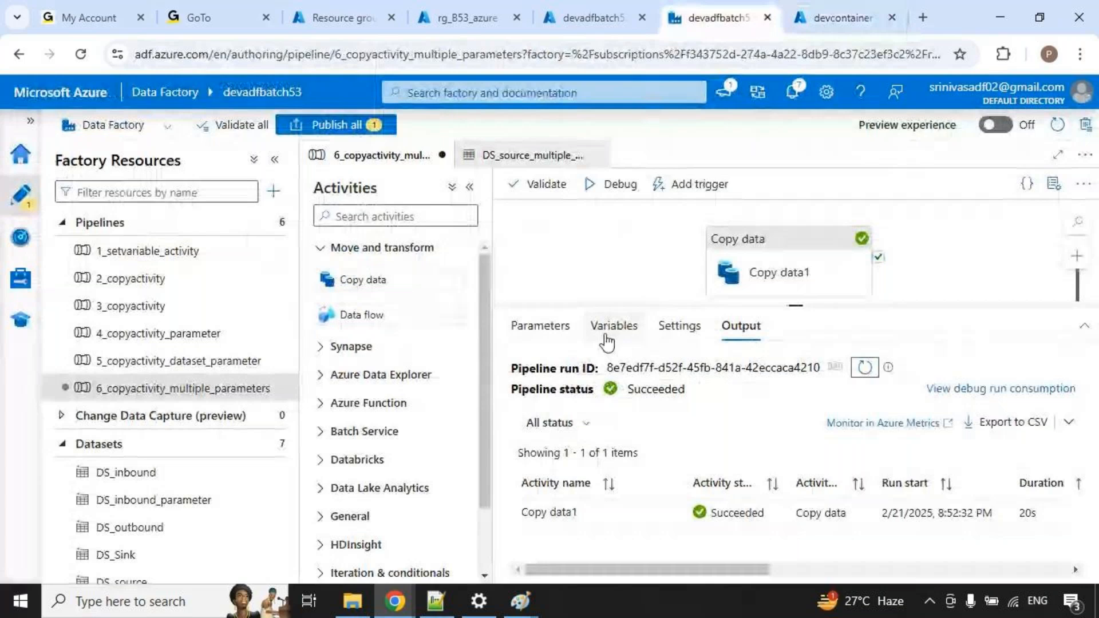
left_click(611, 330)
left_click(739, 269)
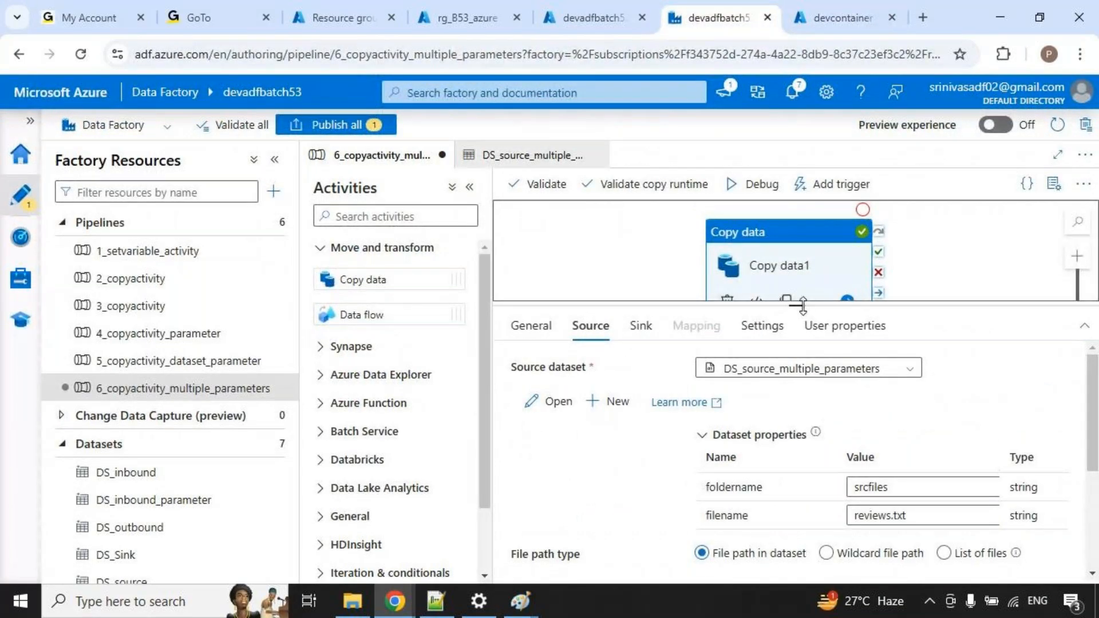
Review Copy data1's foldername and filename source values and the pipeline's variables in 6_copyactivity_multiple_parameters.
left_click_drag(853, 303, 853, 357)
mouse_move(852, 524)
left_mouse_down()
mouse_move(889, 547)
mouse_move(904, 584)
left_mouse_up()
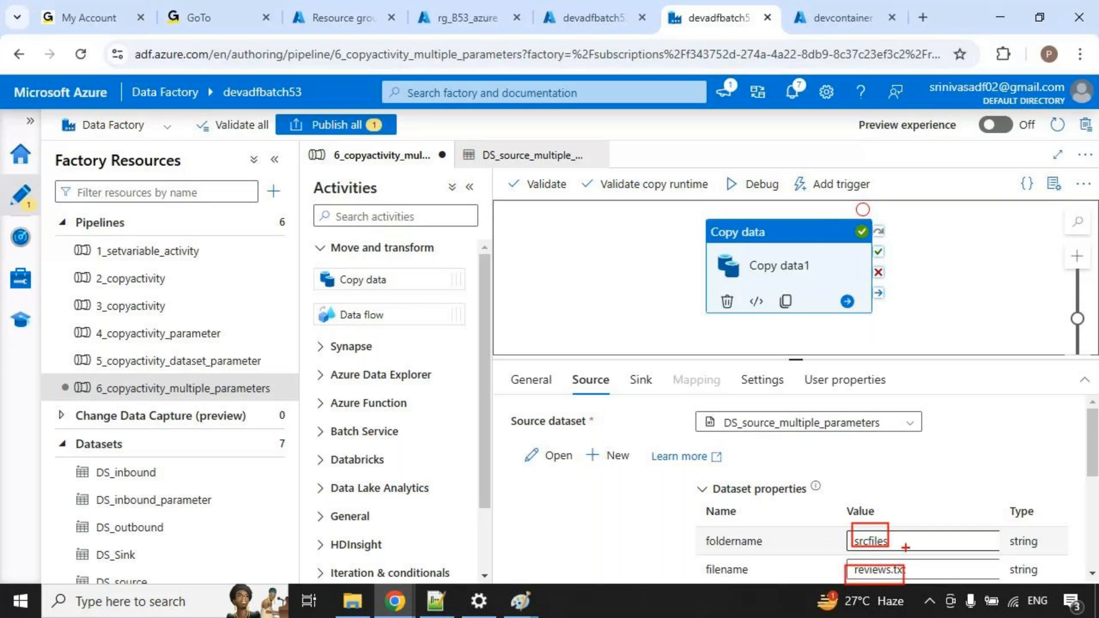
left_click(607, 336)
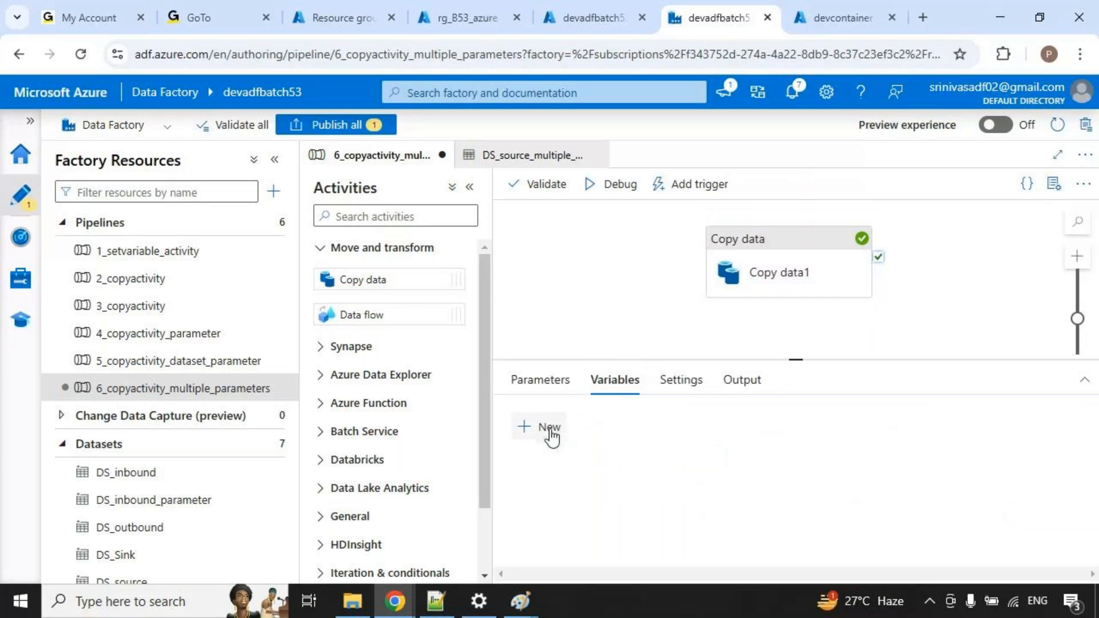
mouse_move(523, 410)
left_mouse_down()
mouse_move(568, 440)
mouse_move(585, 495)
left_mouse_up()
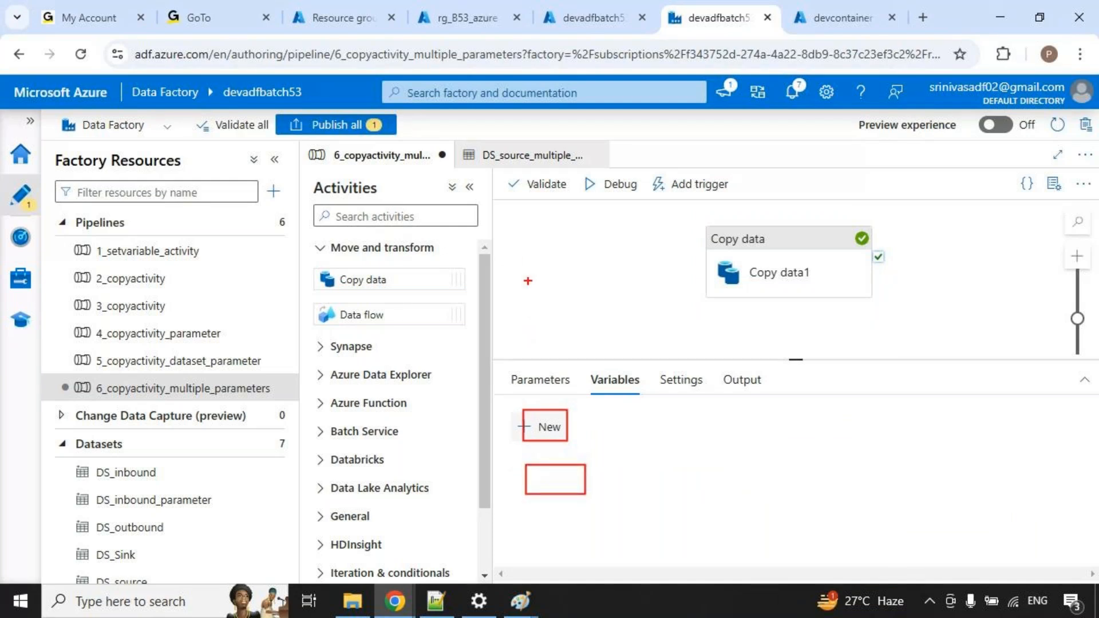
mouse_move(506, 258)
left_mouse_down()
mouse_move(553, 286)
mouse_move(597, 271)
mouse_move(640, 292)
mouse_move(663, 272)
mouse_move(719, 273)
left_mouse_up()
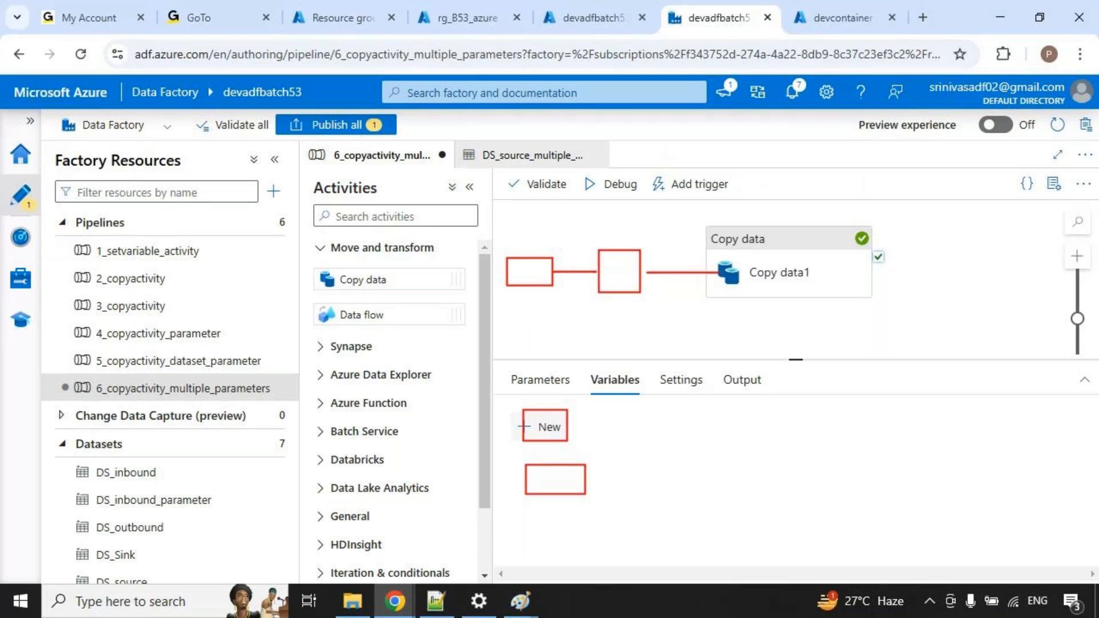
left_click(806, 269)
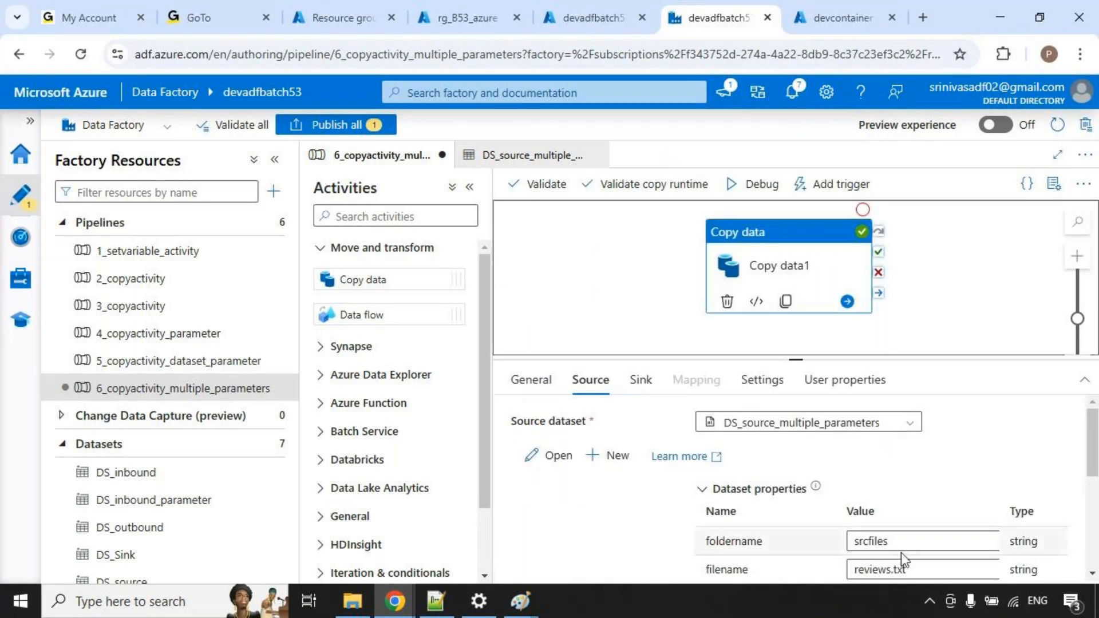
mouse_move(530, 251)
left_mouse_down()
mouse_move(578, 272)
mouse_move(644, 258)
left_mouse_up()
mouse_move(618, 243)
left_mouse_down()
mouse_move(651, 264)
mouse_move(693, 251)
left_mouse_up()
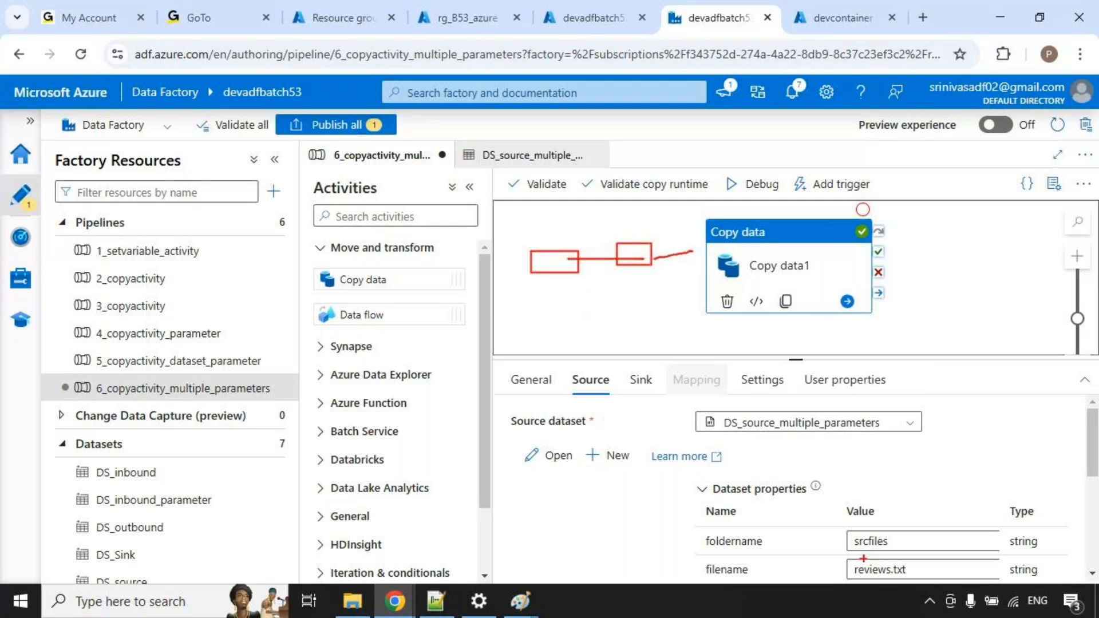
left_click_drag(892, 542, 939, 560)
left_click(973, 327)
Switch to Notepad++ and add an "Assignments" heading with a dashed underline and several blank lines below the srcfilefolder line.
left_click(435, 601)
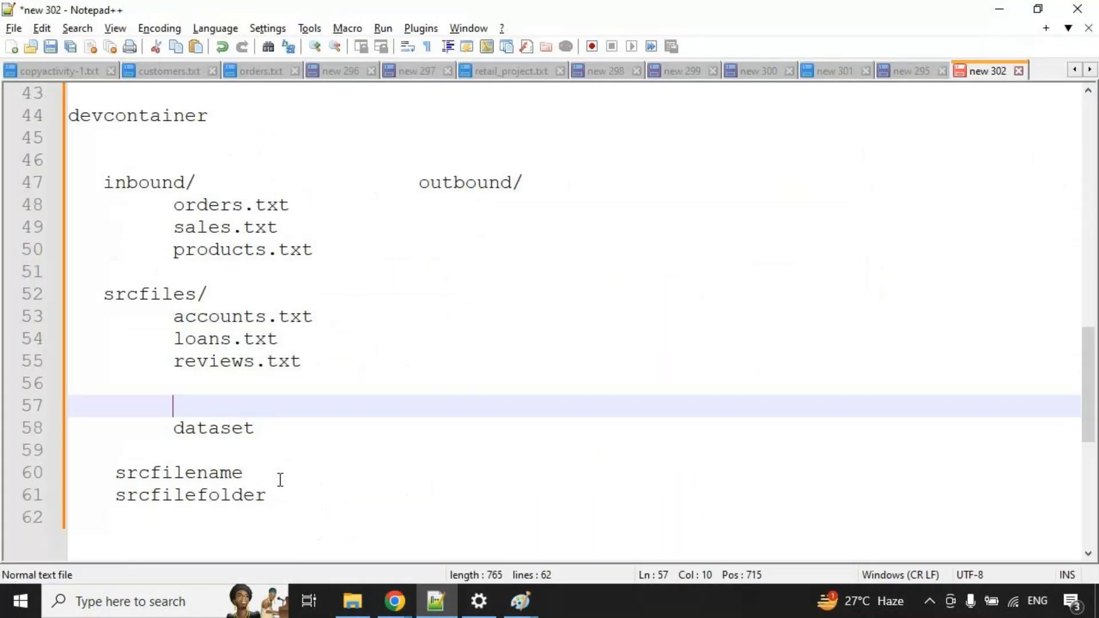
scroll(250, 471, "down", 1)
left_click(196, 476)
key("Return")
key("Return")
key("BackSpace")
type("Assignments")
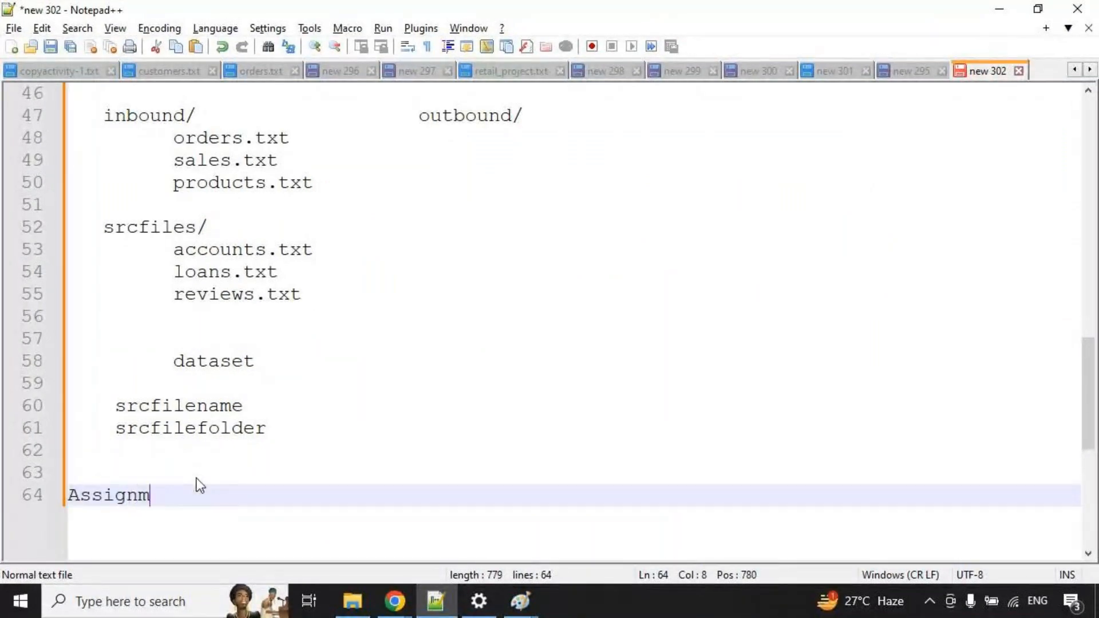
key("Return")
type("------------")
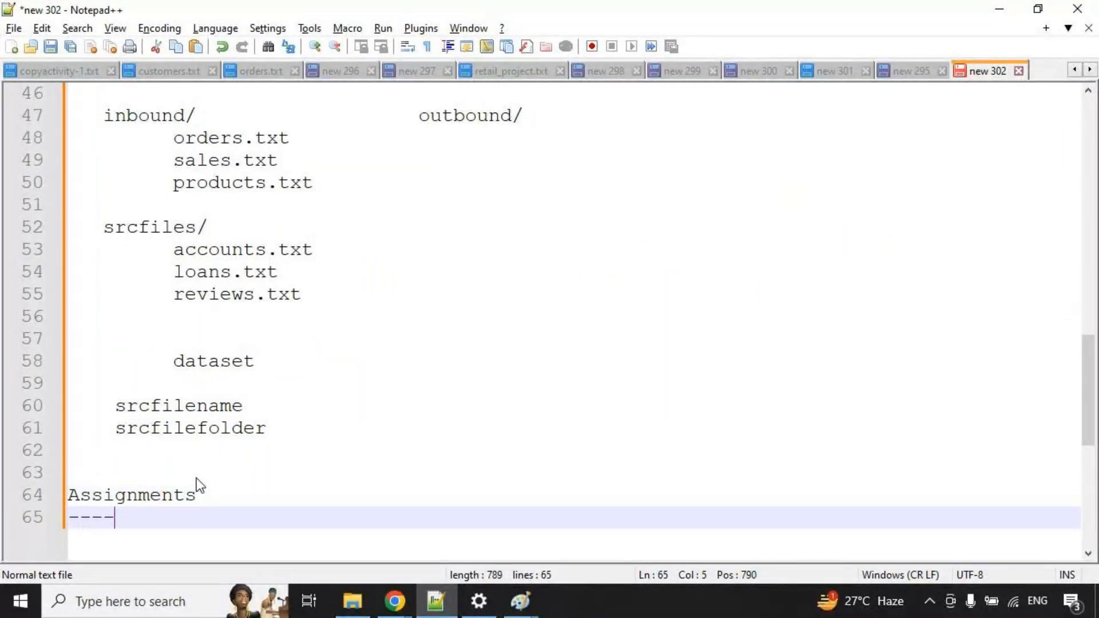
key("Return")
key("Return")
key("Return")
key("Return")
key("Return")
key("Return")
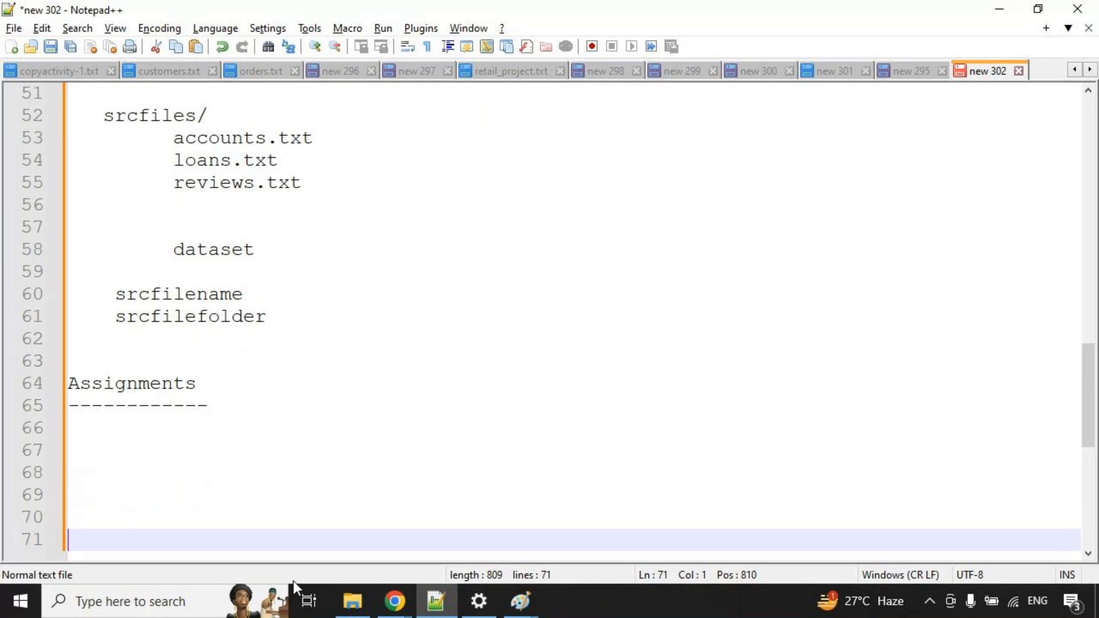
Copy the inbound/outbound listing with orders.txt, sales.txt and products.txt from the devcontainer outline to below the Assignments heading.
scroll(227, 387, "up", 3)
left_click_drag(317, 271, 68, 205)
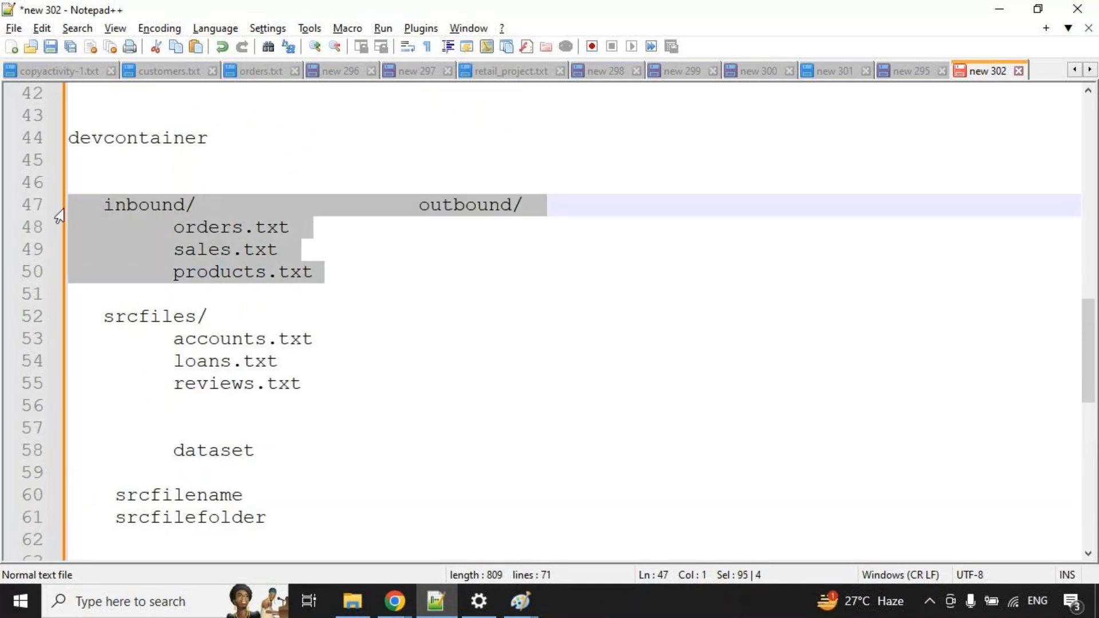
scroll(471, 385, "down", 5)
left_click(246, 338)
key("ctrl+v")
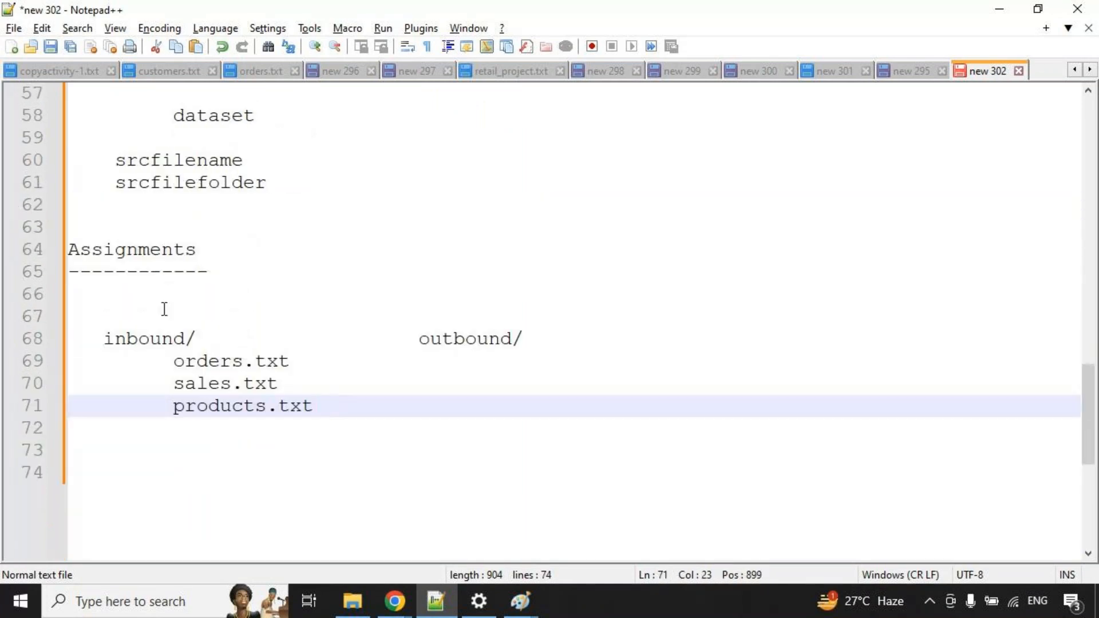
Enter "1) create dataset with paramete filename" directly under the Assignments underline, above the copied folder listing.
left_click(98, 294)
type("1) cre")
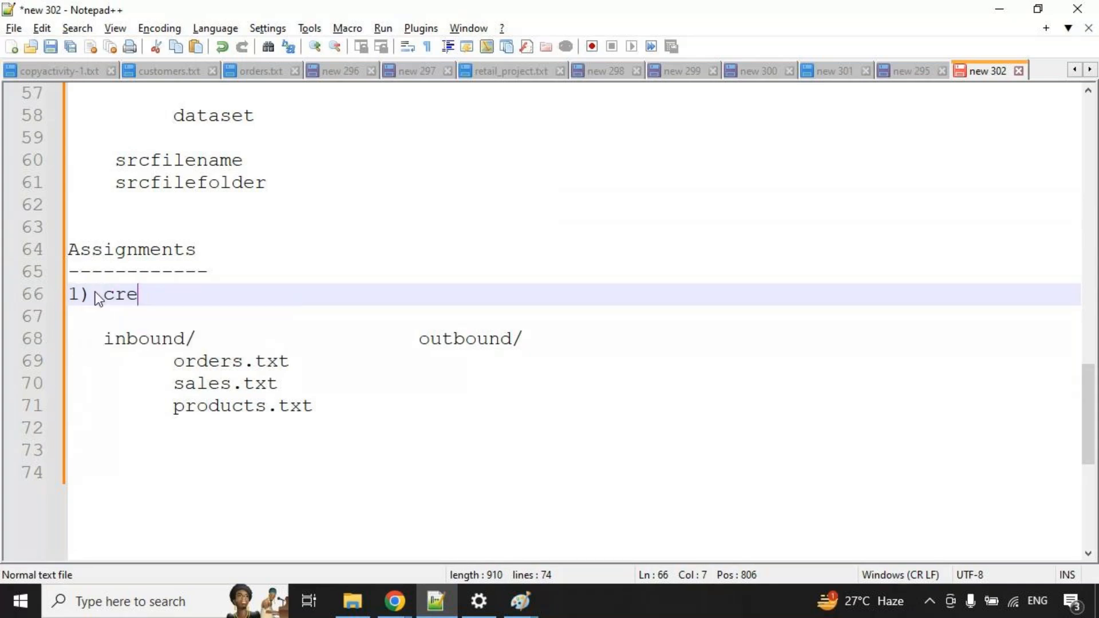
type("ate dataset with s")
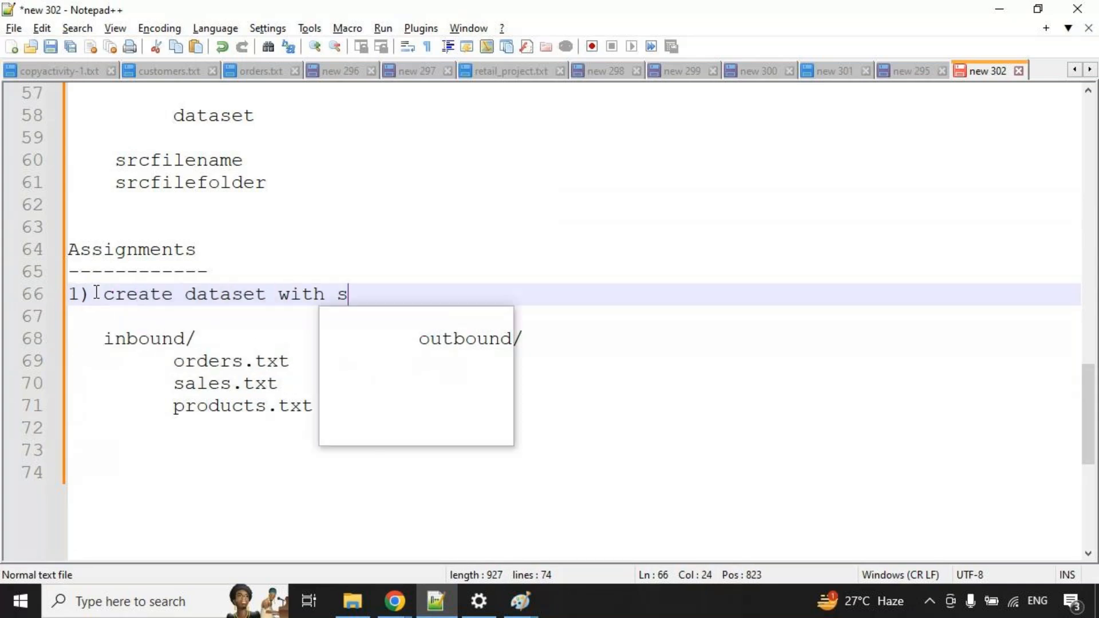
key("BackSpace")
type("paramete rfil")
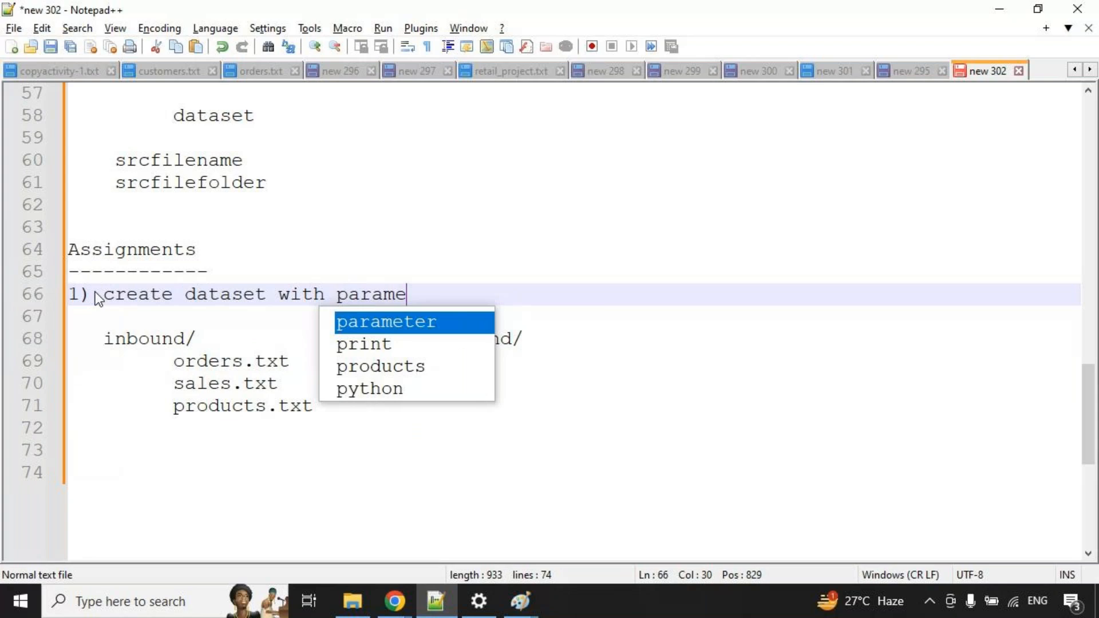
key("BackSpace")
key("BackSpace")
key("BackSpace")
key("BackSpace")
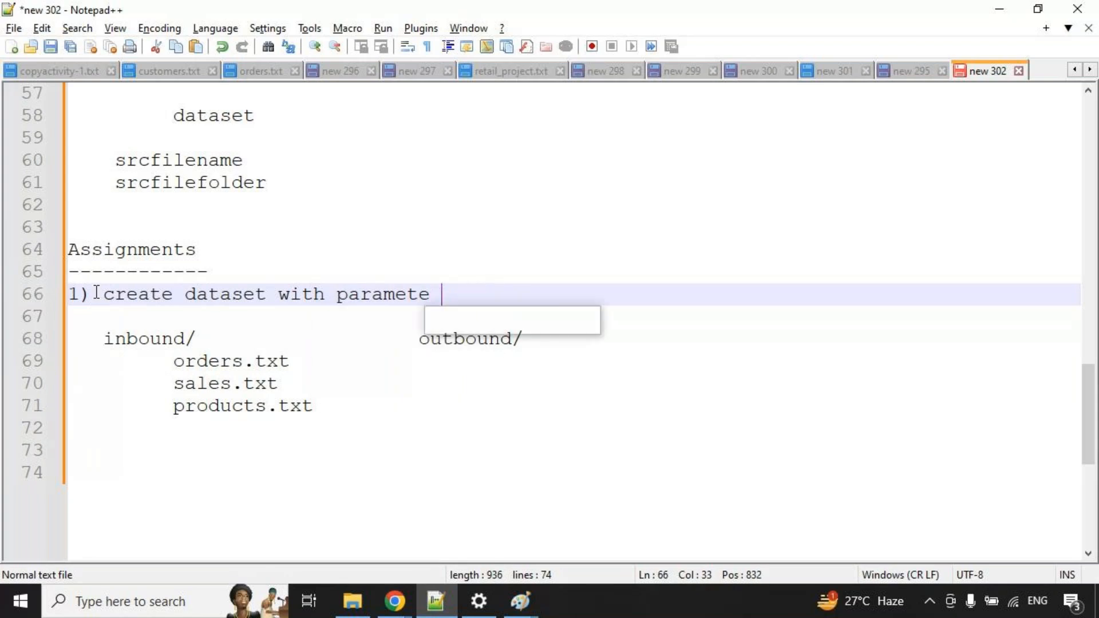
type("filename")
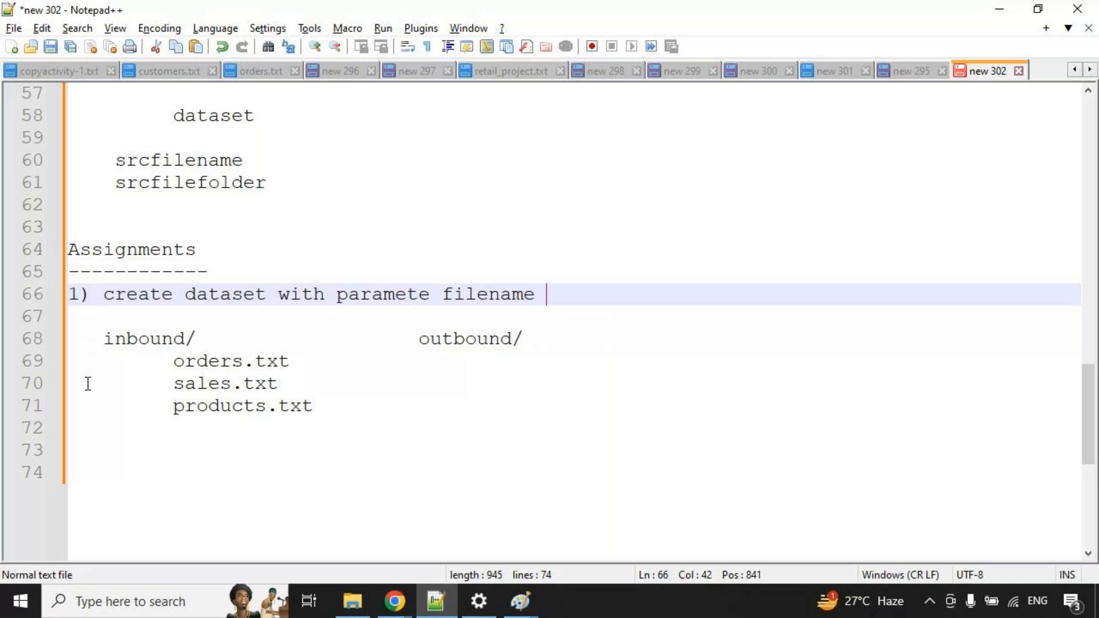
Below the first assignment's listing, add the line "copy from inbound to outbound folder using dataset with single parameter".
left_click(142, 456)
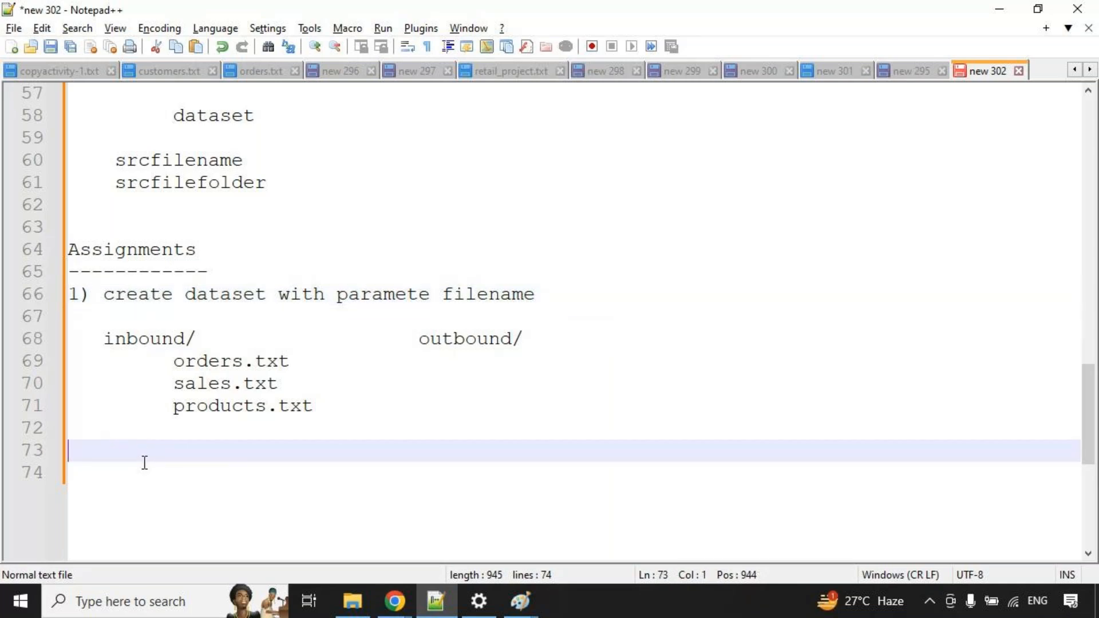
type("copyact")
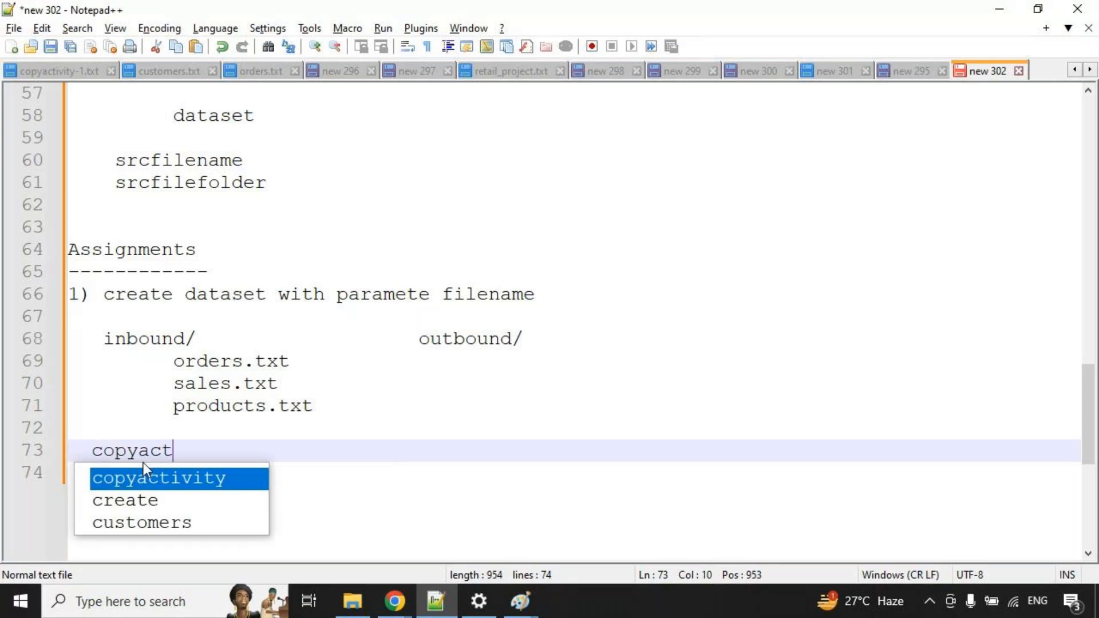
key("BackSpace")
key("BackSpace")
key("BackSpace")
type("m ibou")
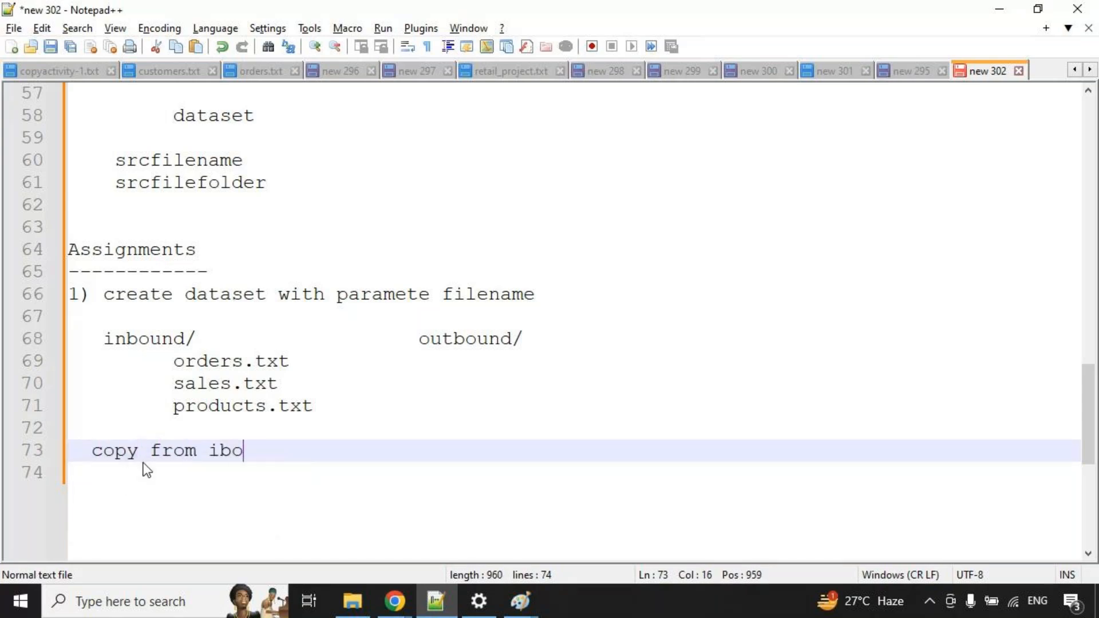
key("BackSpace")
key("BackSpace")
key("BackSpace")
type("und")
key("BackSpace")
key("BackSpace")
key("BackSpace")
key("BackSpace")
key("BackSpace")
type("nbound/")
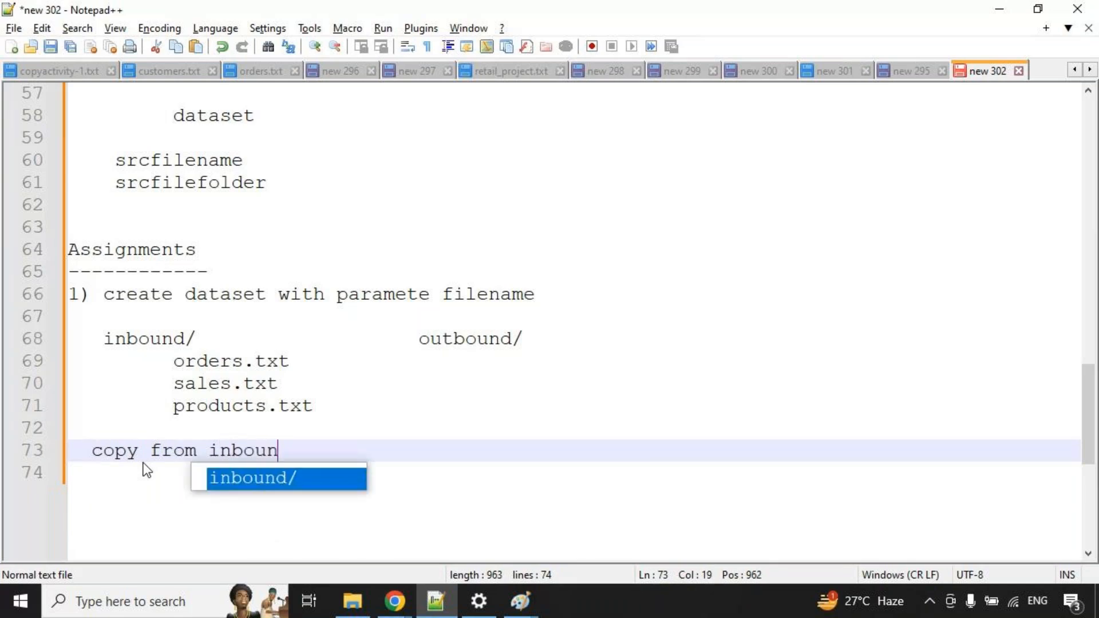
key("BackSpace")
key("BackSpace")
type("to outboun")
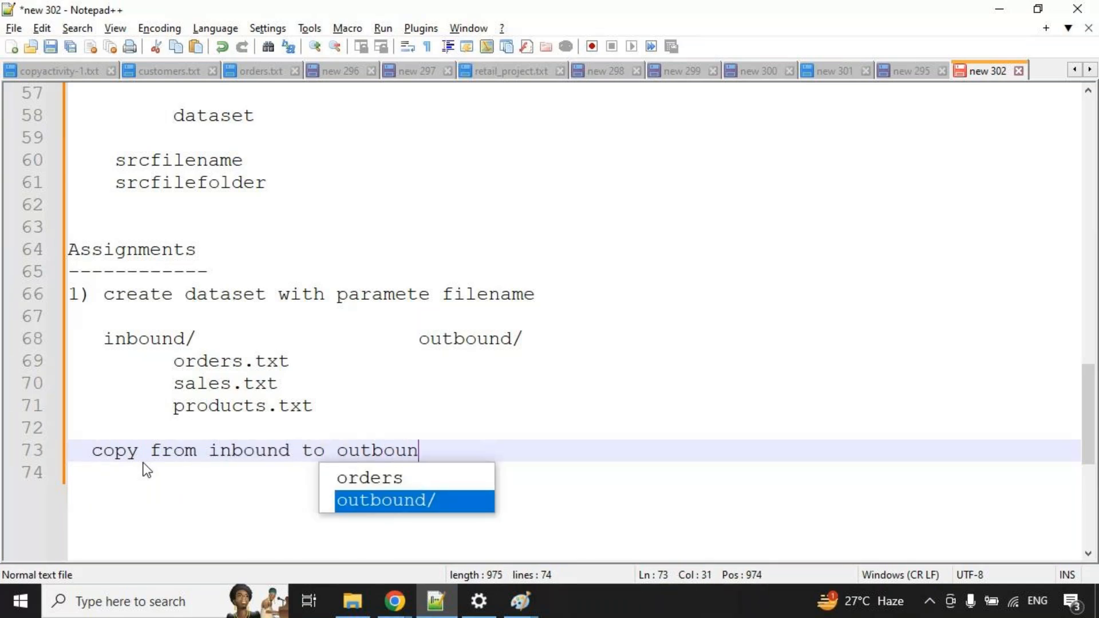
type("d folder using ")
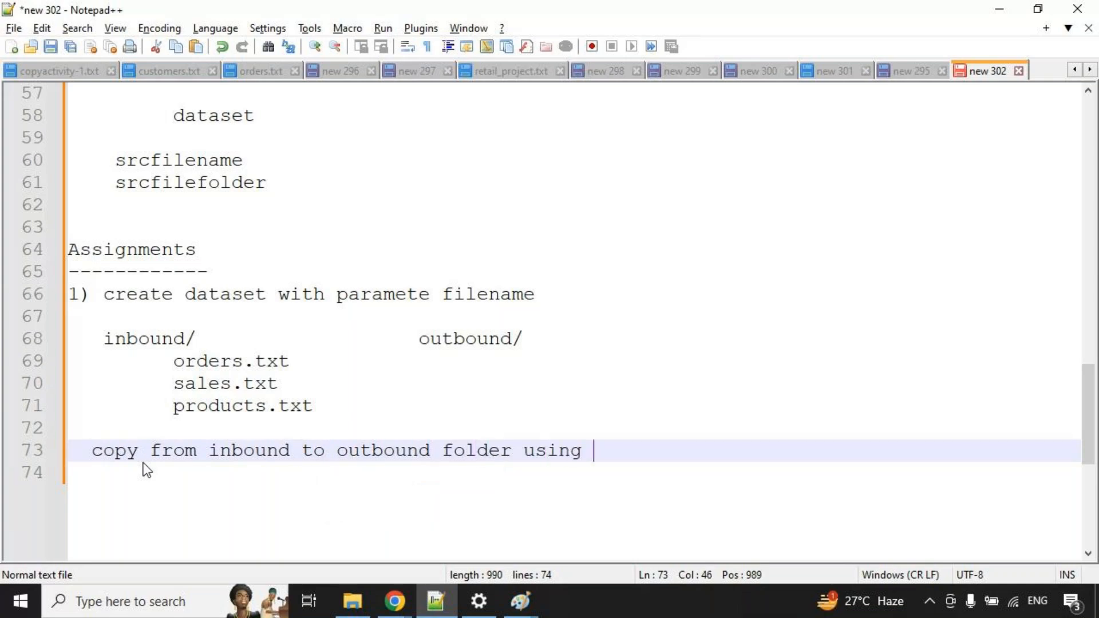
type("dataset with s")
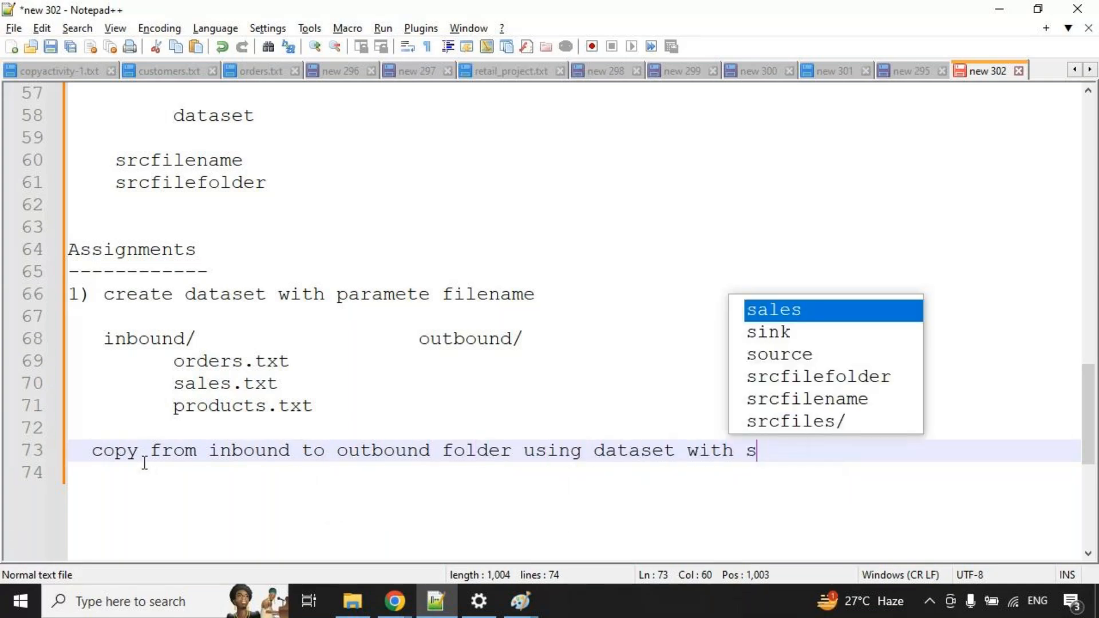
type("ingl")
key("BackSpace")
type("e parameter")
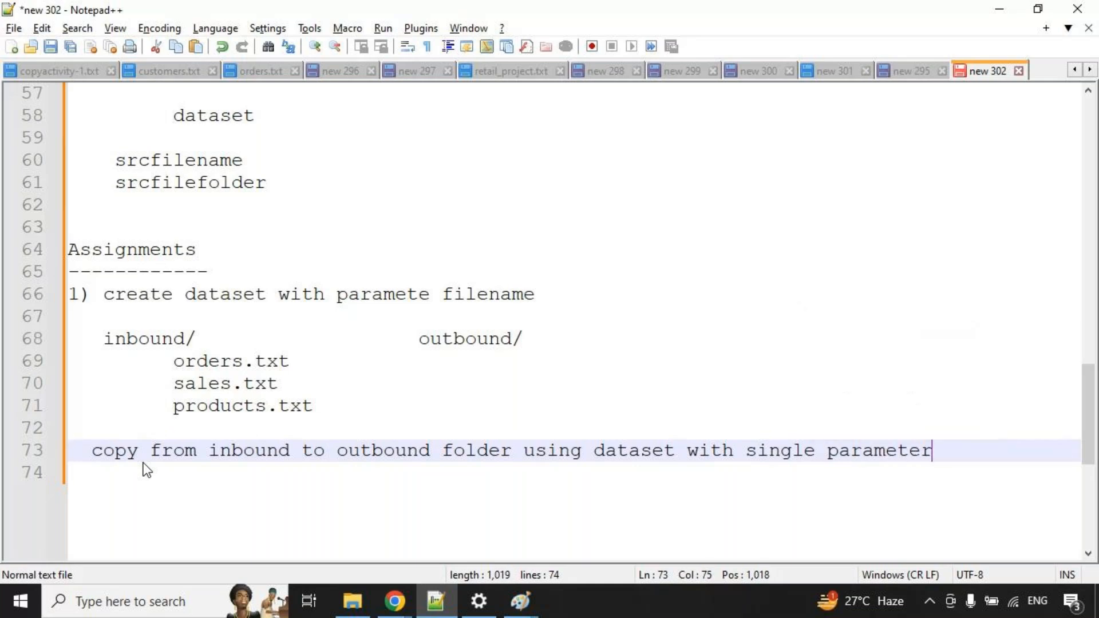
key("Return")
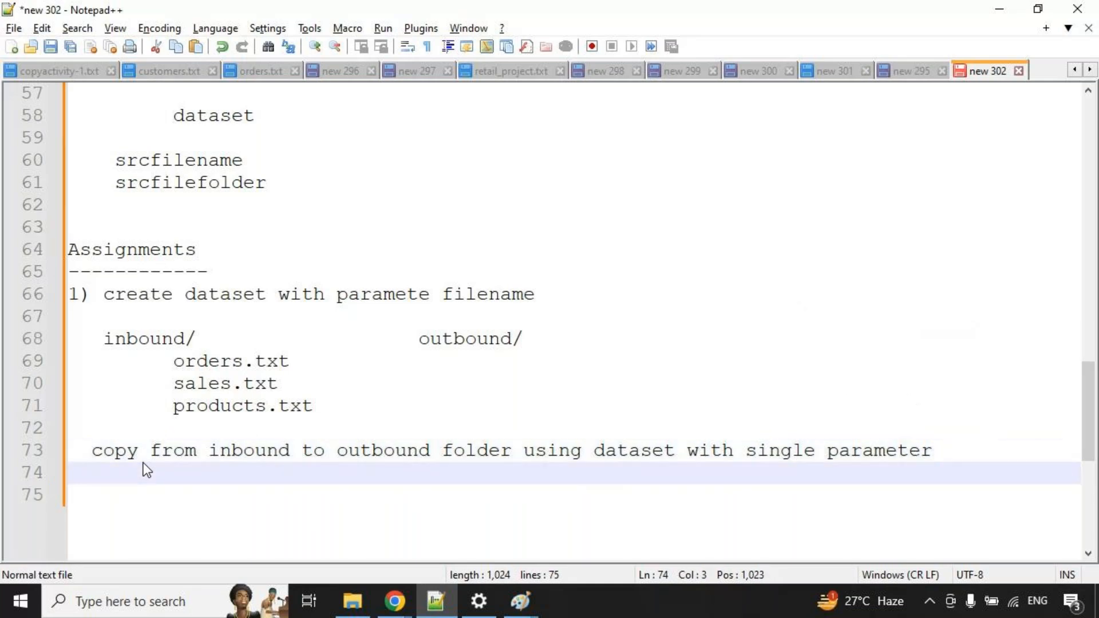
Correct "paramete" to "parameter" in the first assignment's title and review its inbound files to copy.
left_click(431, 295)
type("r")
key("shift+Left")
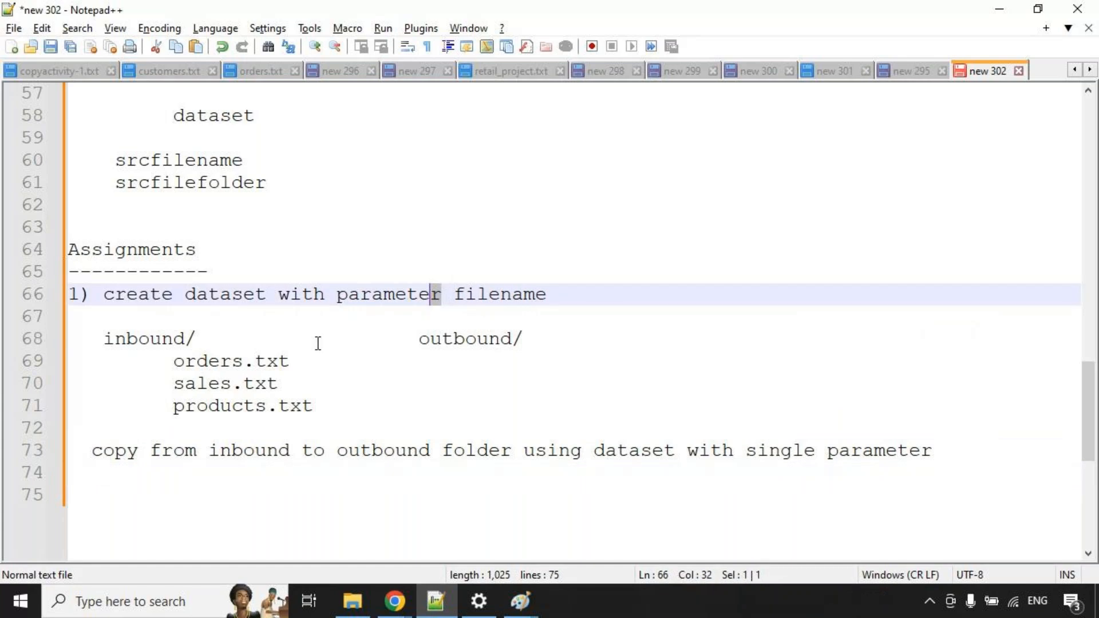
left_click_drag(165, 354, 551, 395)
mouse_move(175, 401)
left_mouse_down()
mouse_move(297, 425)
mouse_move(512, 393)
left_mouse_up()
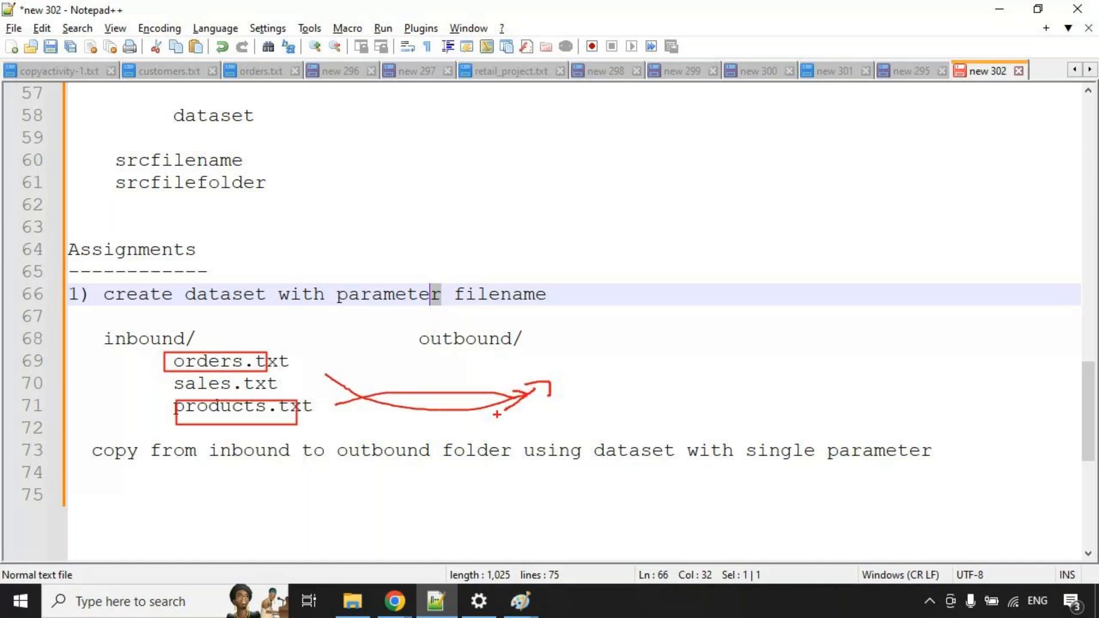
key("Escape")
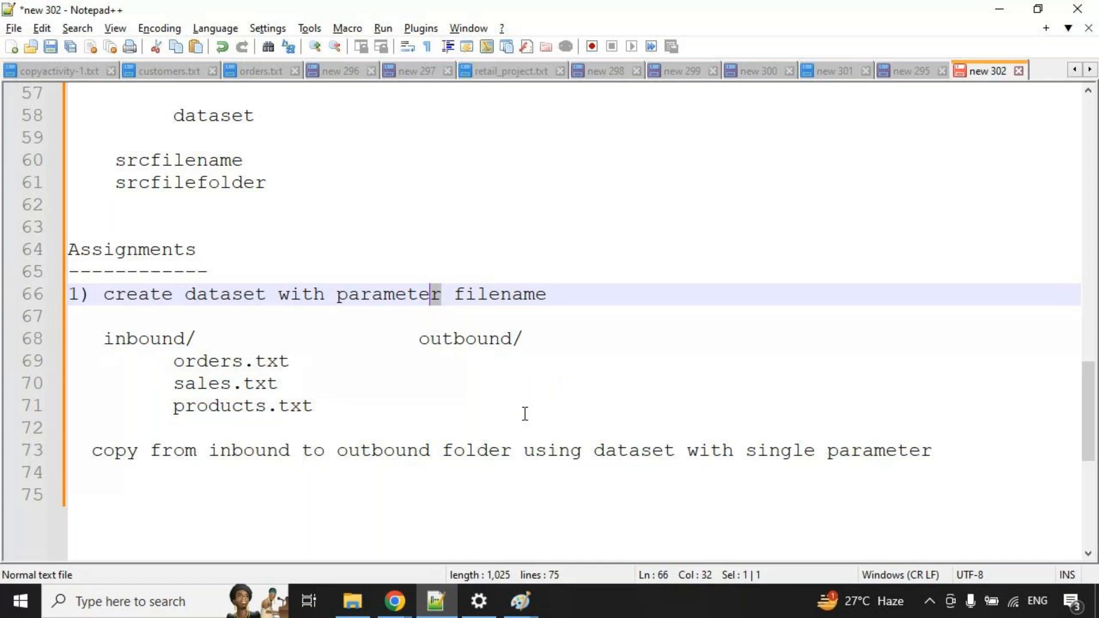
Add a second assignment numbered "2)" with a copy of the inbound, outbound and srcfiles listing from the devcontainer outline.
left_click(114, 494)
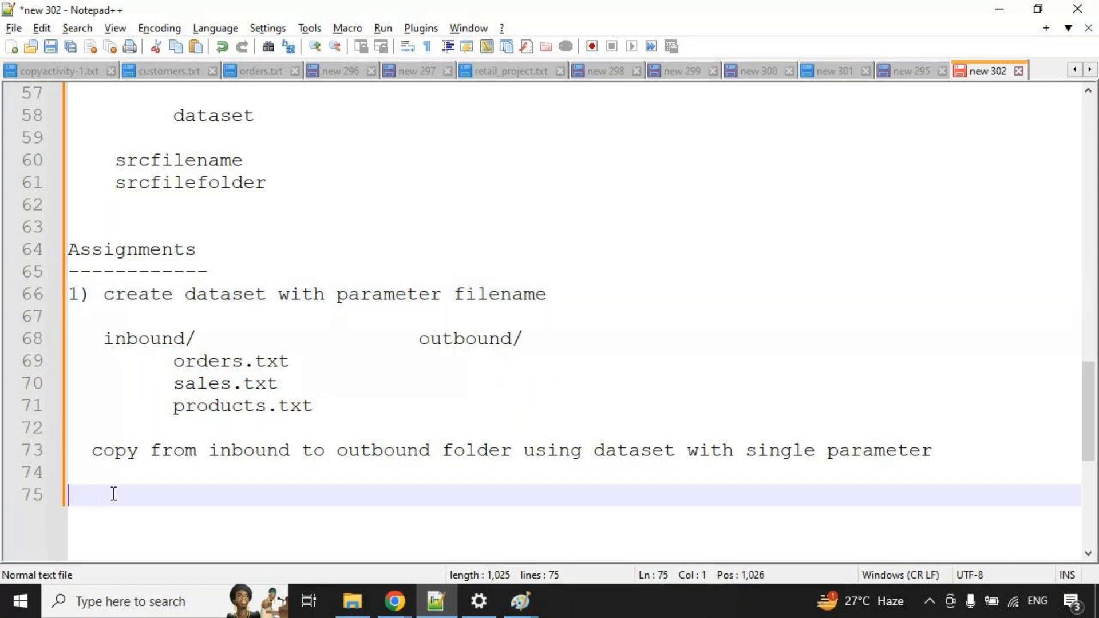
scroll(197, 368, "up", 5)
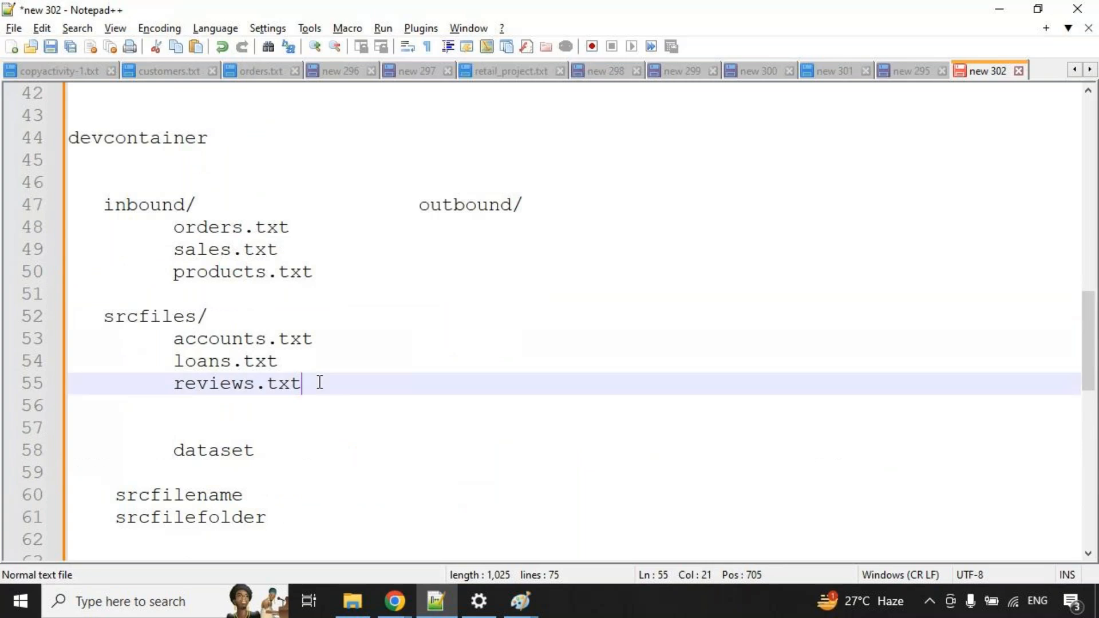
left_click_drag(309, 383, 25, 205)
key("ctrl+c")
scroll(272, 379, "down", 4)
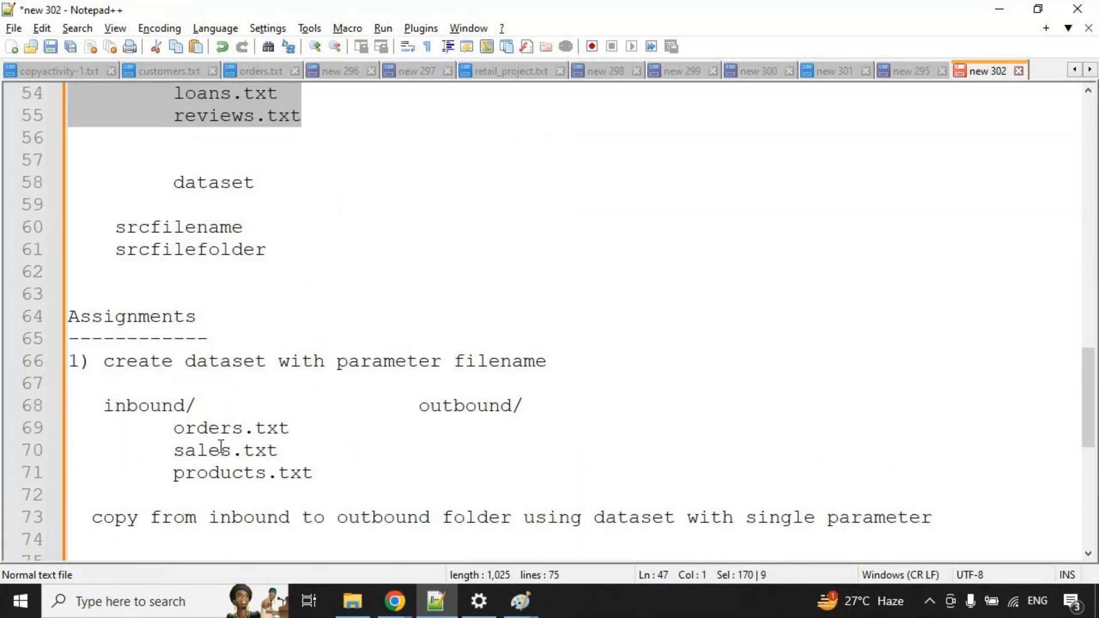
scroll(171, 495, "down", 2)
left_click(97, 454)
key("Return")
type("2)")
key("Return")
key("ctrl+v")
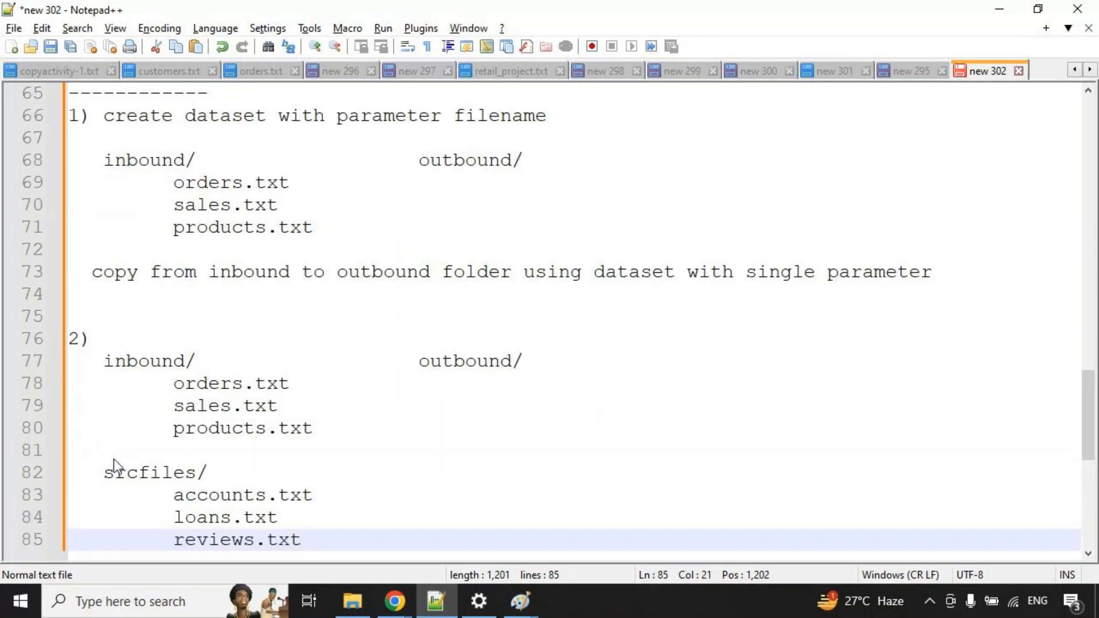
Save the notes as a normal text file named "copyactivity _dataset_with_parameters" in the Day-5 folder.
key("ctrl+s")
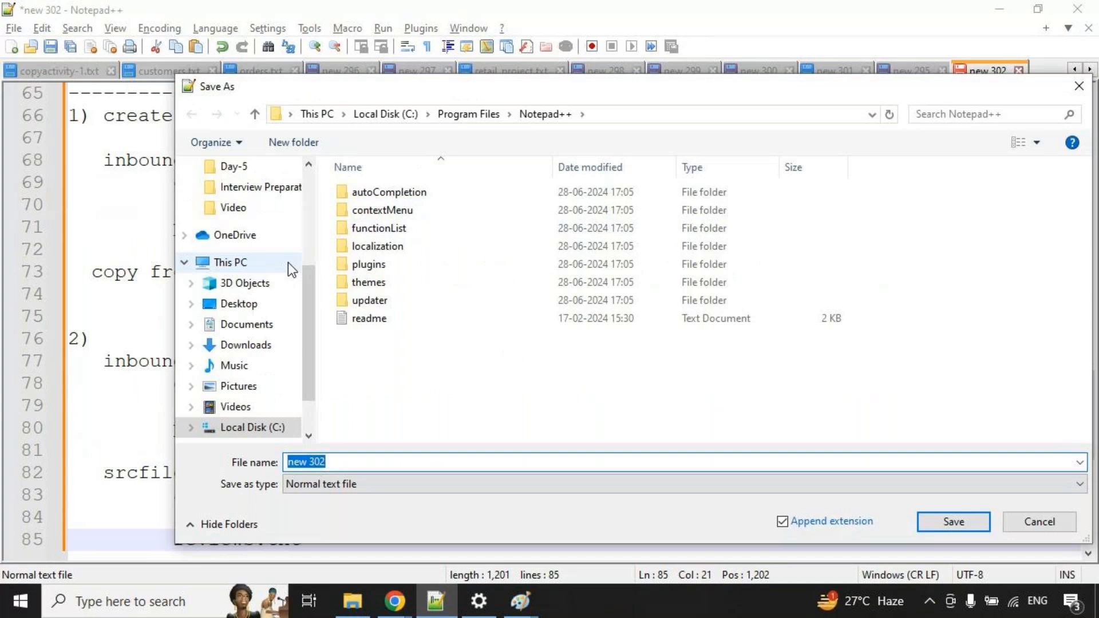
scroll(269, 241, "up", 1)
left_click(226, 187)
left_click(372, 465)
type("copyact")
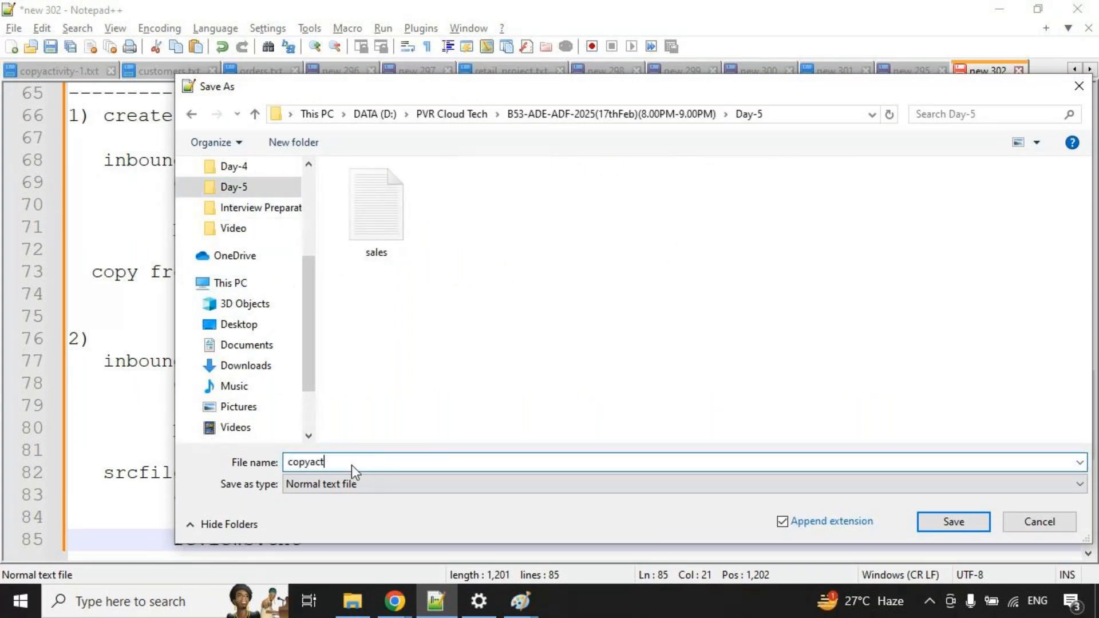
type("ivity _dataset_with_parameters")
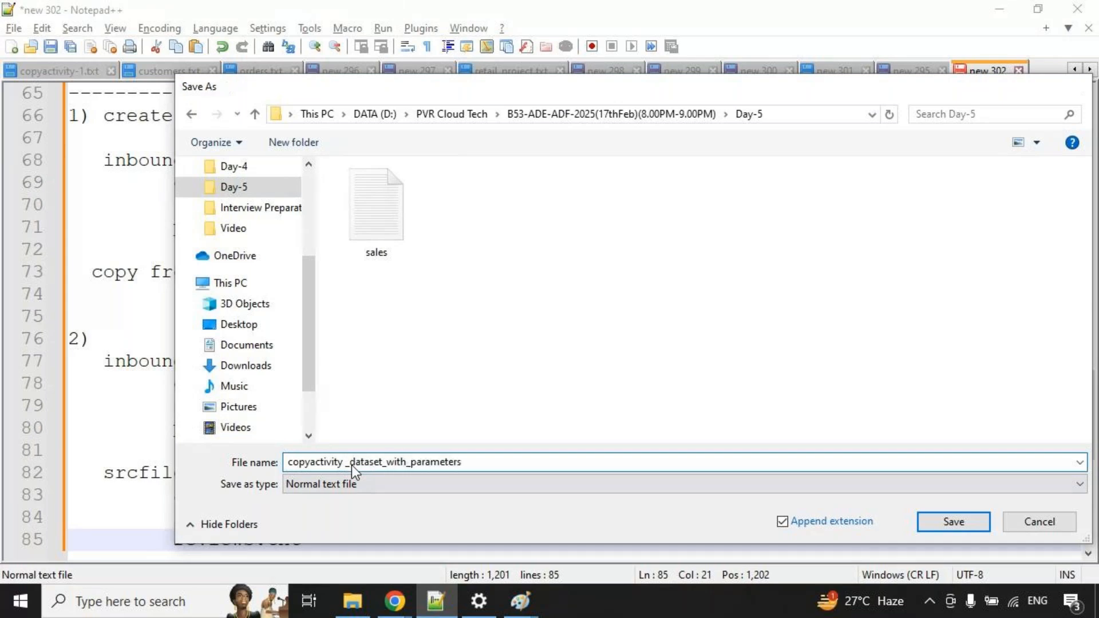
key("Return")
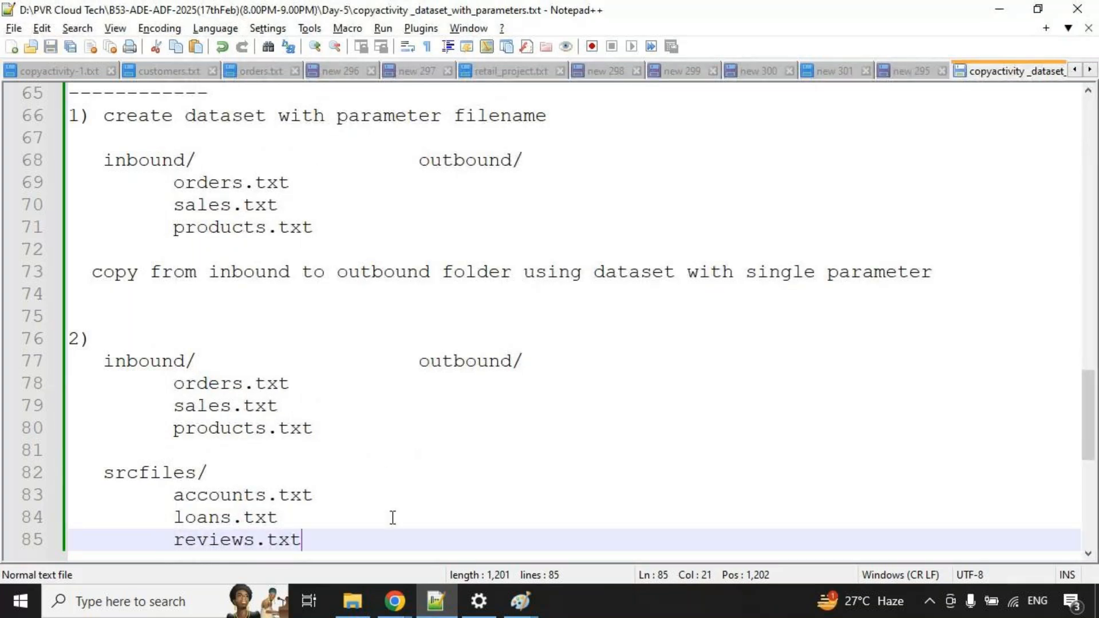
mouse_move(395, 610)
left_click(378, 507)
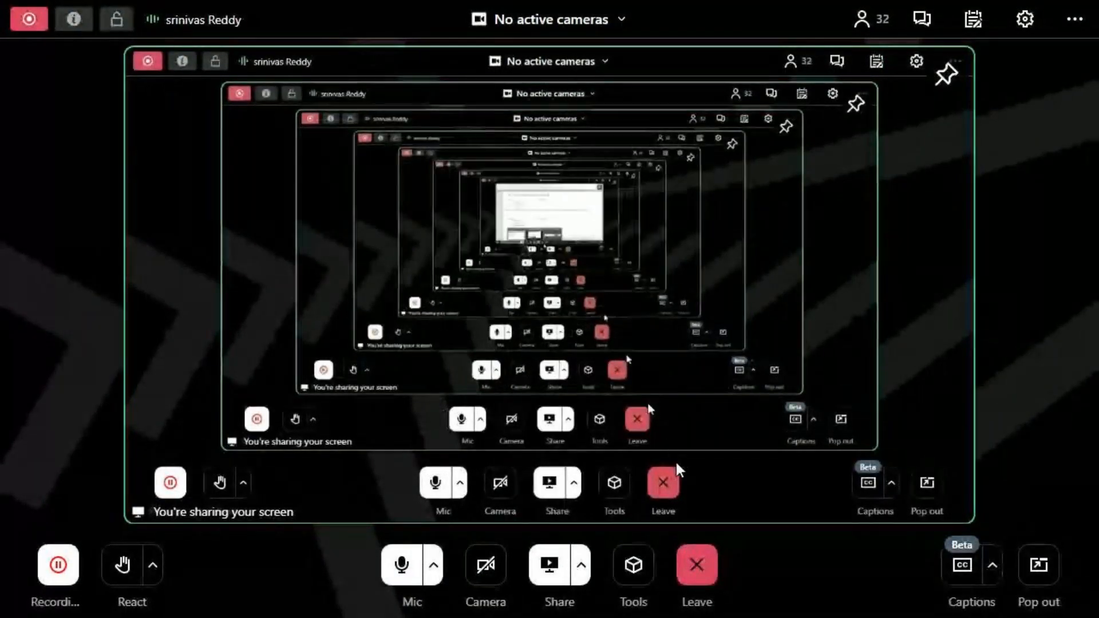
key("alt+Tab")
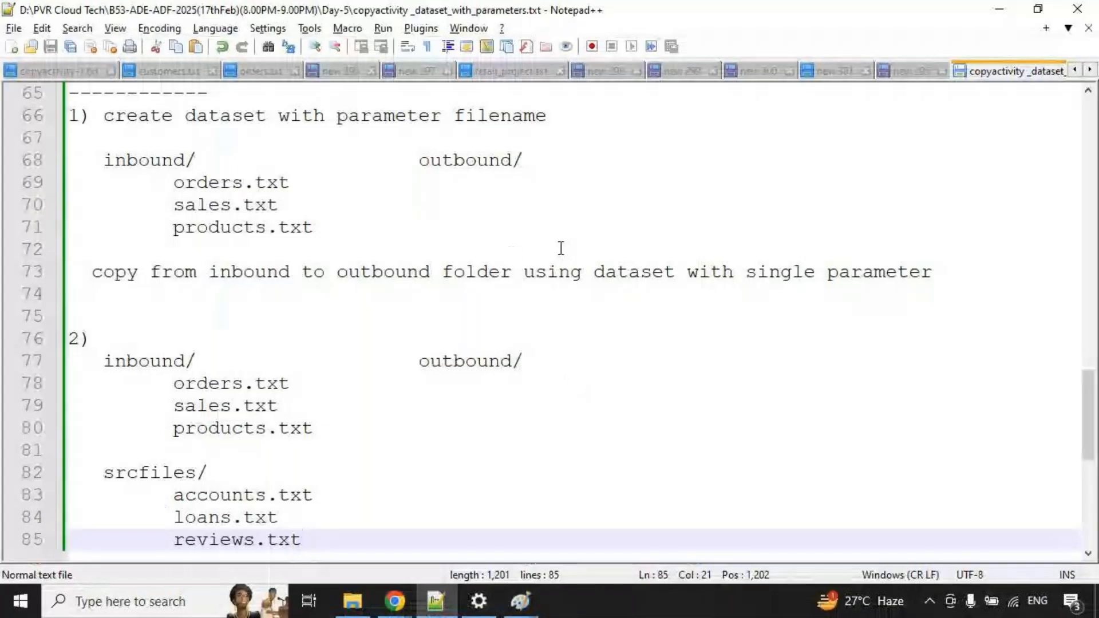
Switch to Data Factory and temporarily mark up the Copy data activity and its source dataset's srcfiles folder value.
key("alt+Tab")
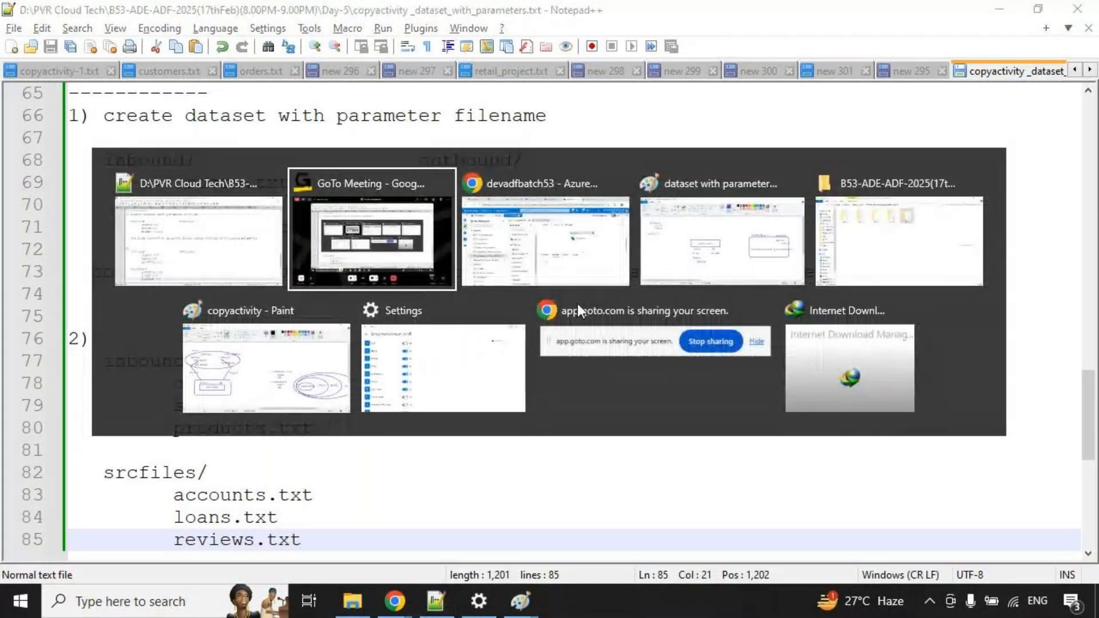
key("alt+Tab")
left_click(749, 262)
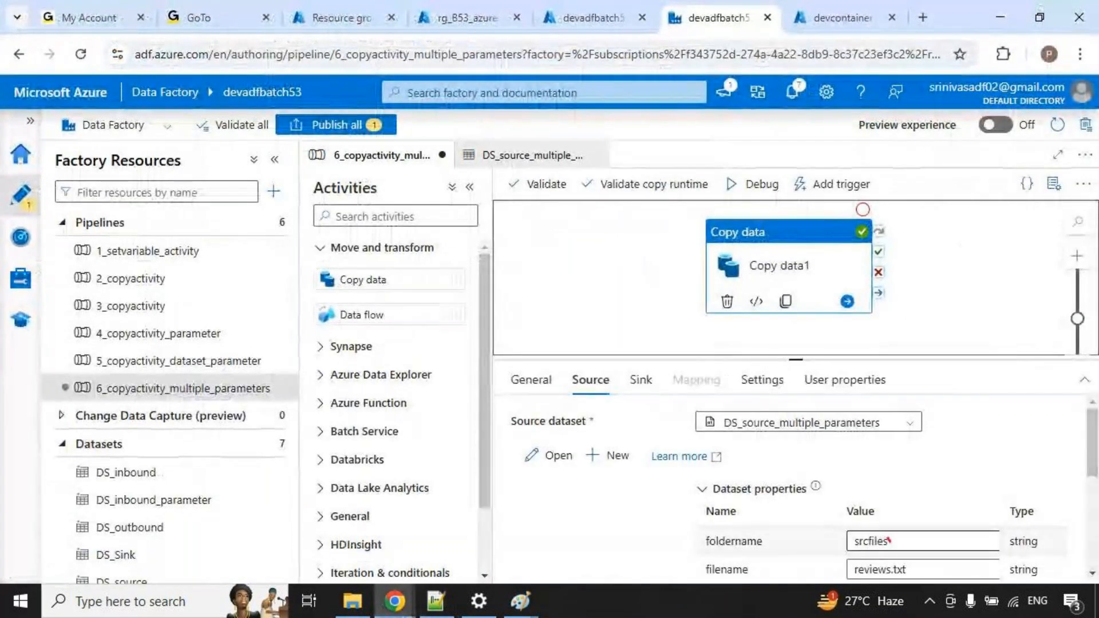
left_click_drag(521, 249, 576, 279)
left_click_drag(615, 243, 671, 274)
left_click_drag(575, 260, 713, 261)
left_click_drag(558, 237, 663, 219)
mouse_move(914, 545)
left_mouse_down()
mouse_move(933, 526)
mouse_move(942, 547)
mouse_move(846, 449)
mouse_move(853, 456)
left_mouse_up()
key("Escape")
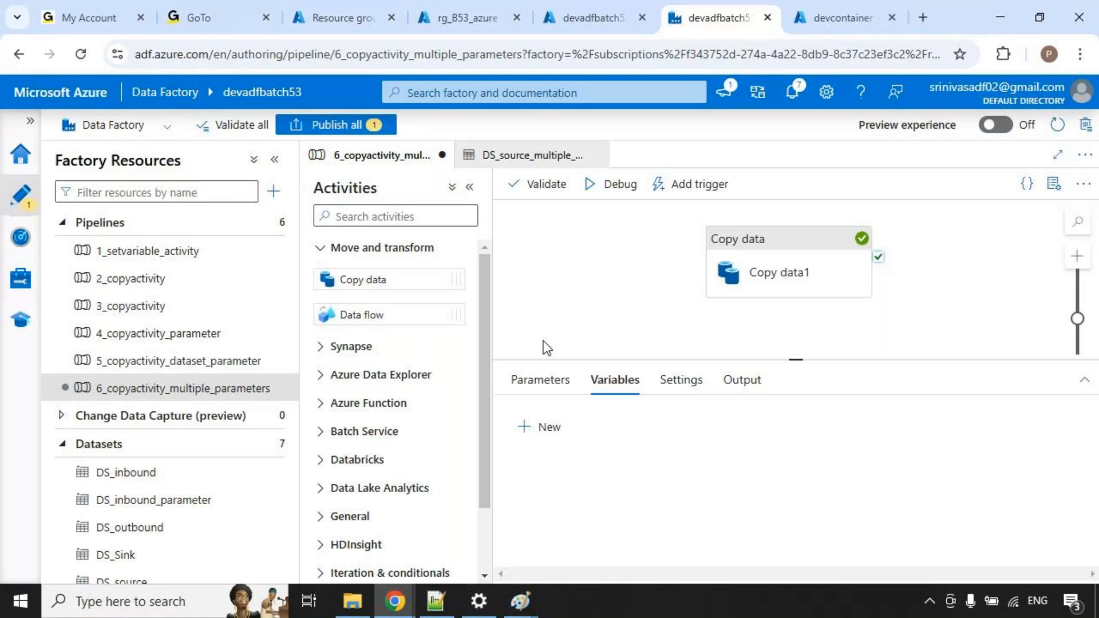
Publish the pending change to the 6_copyactivity_multiple_parameters pipeline.
left_click(361, 125)
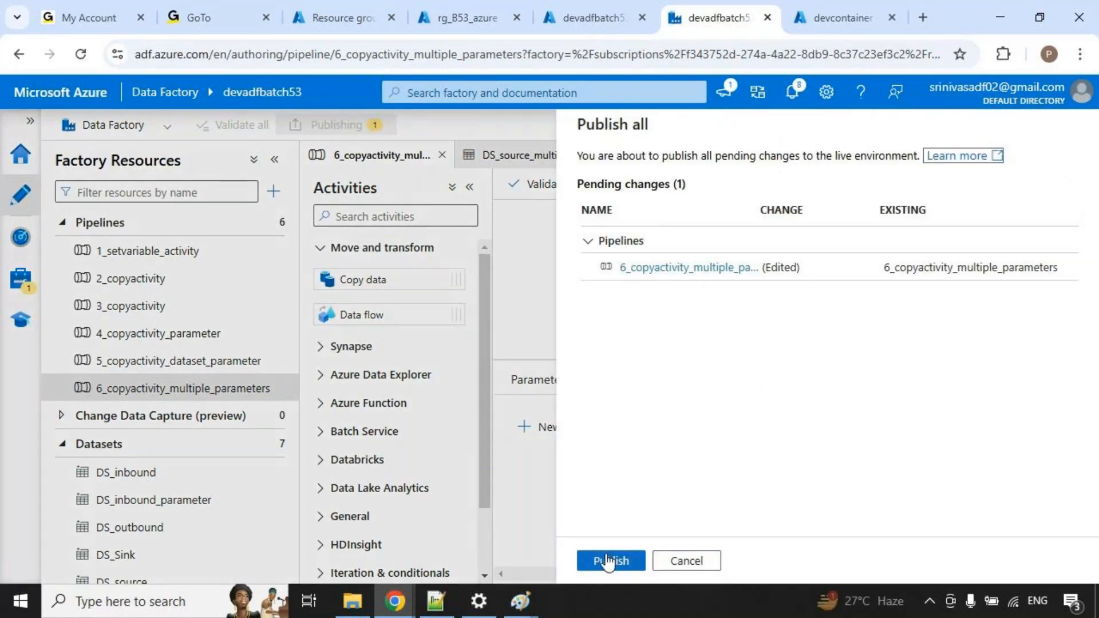
left_click(610, 562)
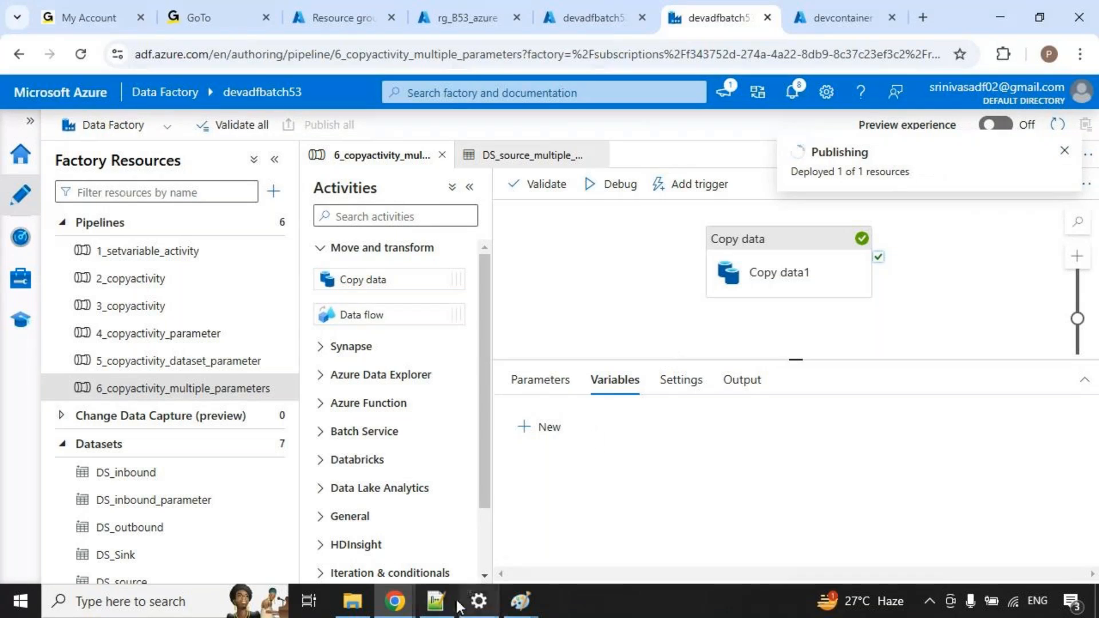
Switch to Notepad++ and add a dashed separator line a few lines below the second assignment's file listing.
left_click(435, 601)
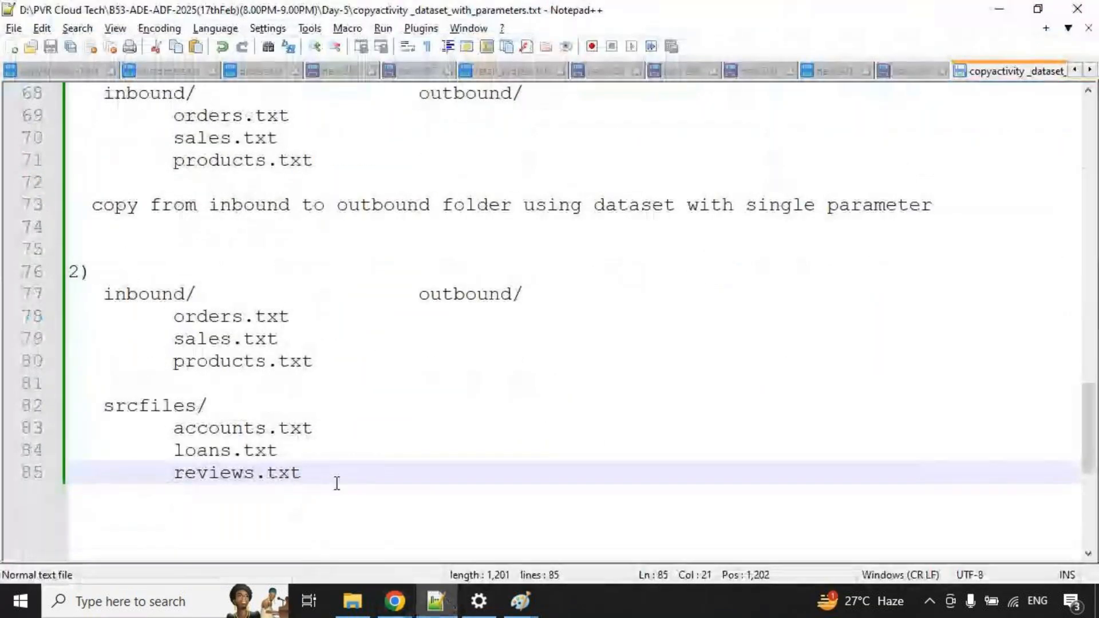
scroll(355, 464, "down", 2)
key("Return")
key("Return")
key("BackSpace")
key("BackSpace")
key("Return")
key("BackSpace")
key("Return")
key("Return")
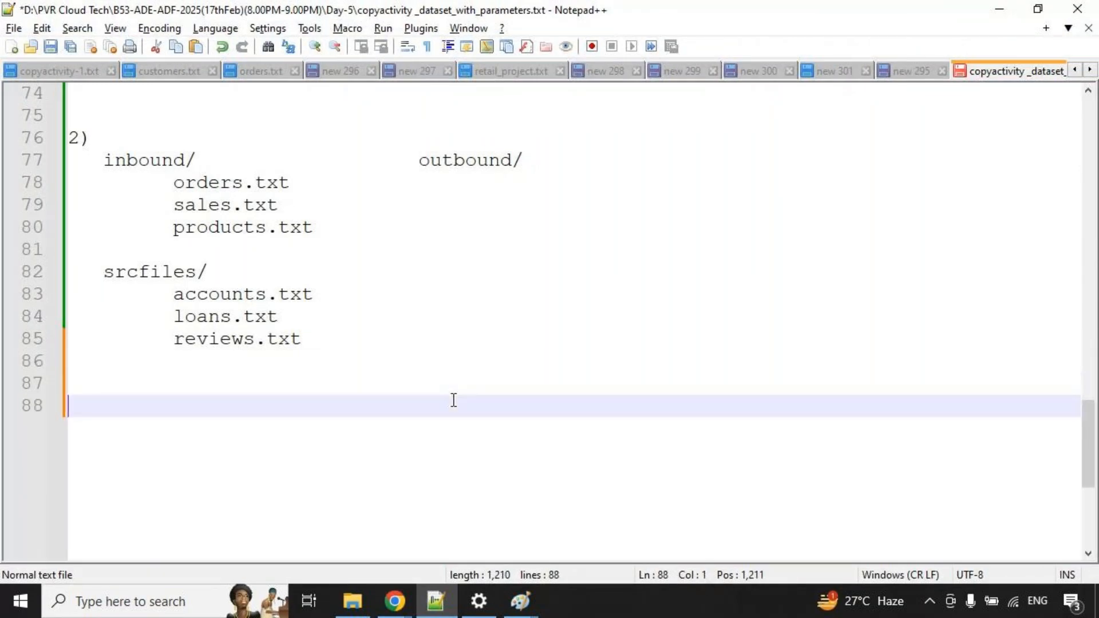
type("/")
key("BackSpace")
type("i")
key("BackSpace")
type("sr")
key("BackSpace")
key("BackSpace")
type("-----------------")
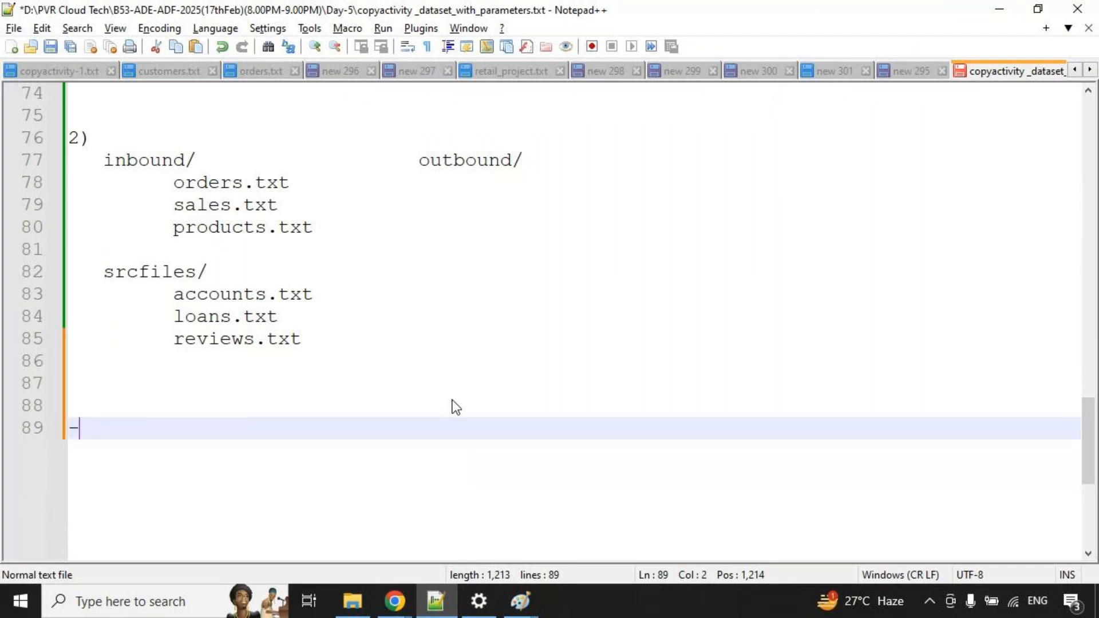
Below the dashed separator, add a srcfiles/ heading with an indented reviews_21022025.txt entry under it.
key("Return")
type("src")
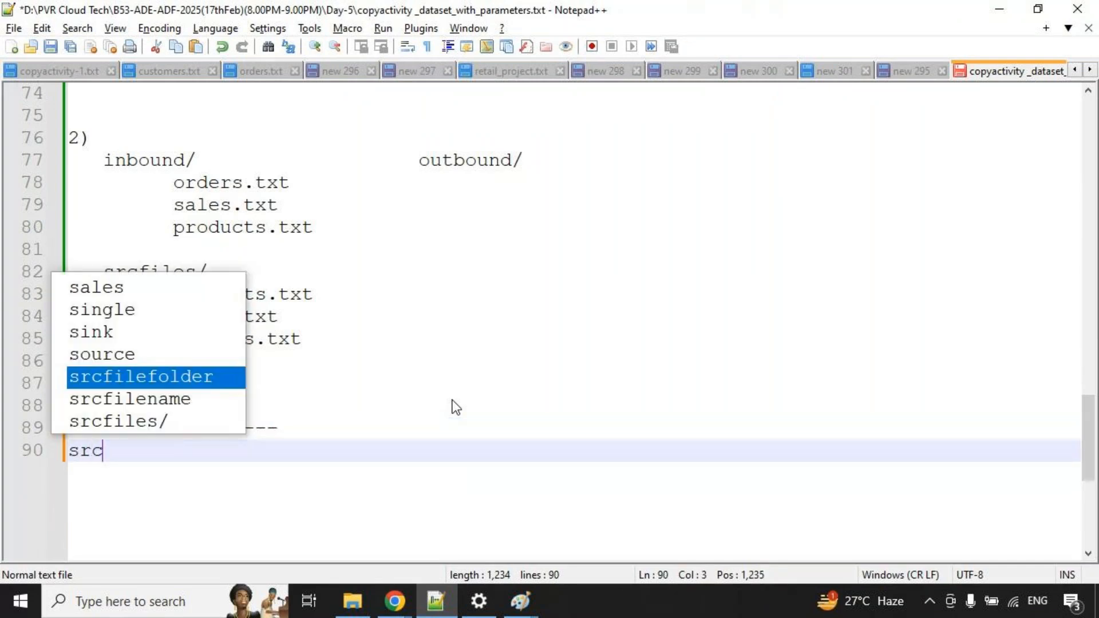
key("Down")
key("Down")
key("Return")
key("Return")
key("Tab")
key("Tab")
type("r")
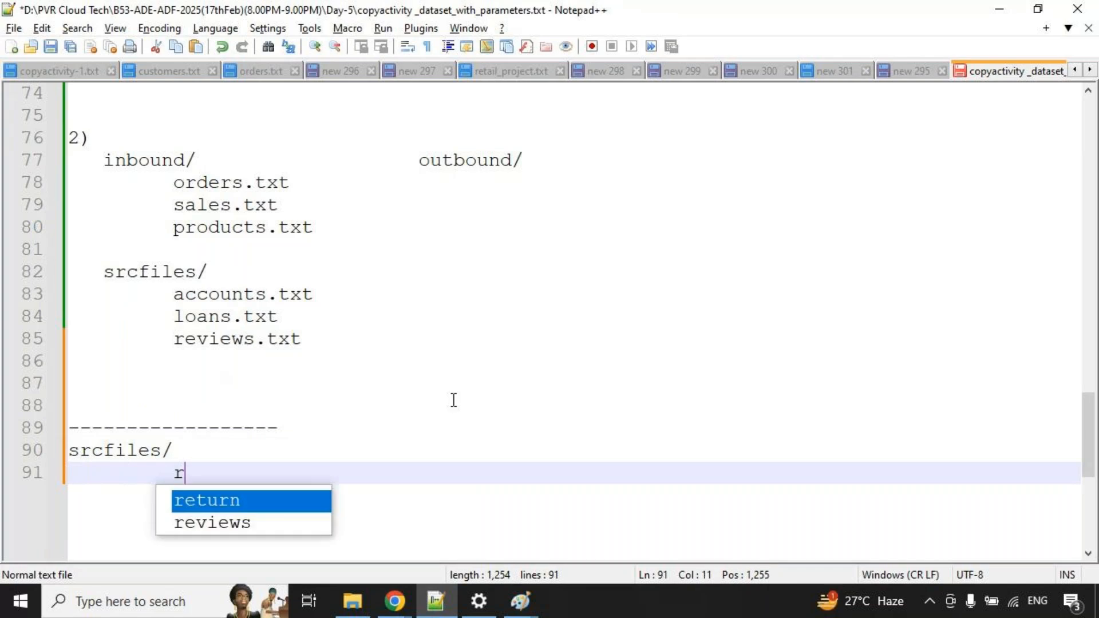
type("eviews_1")
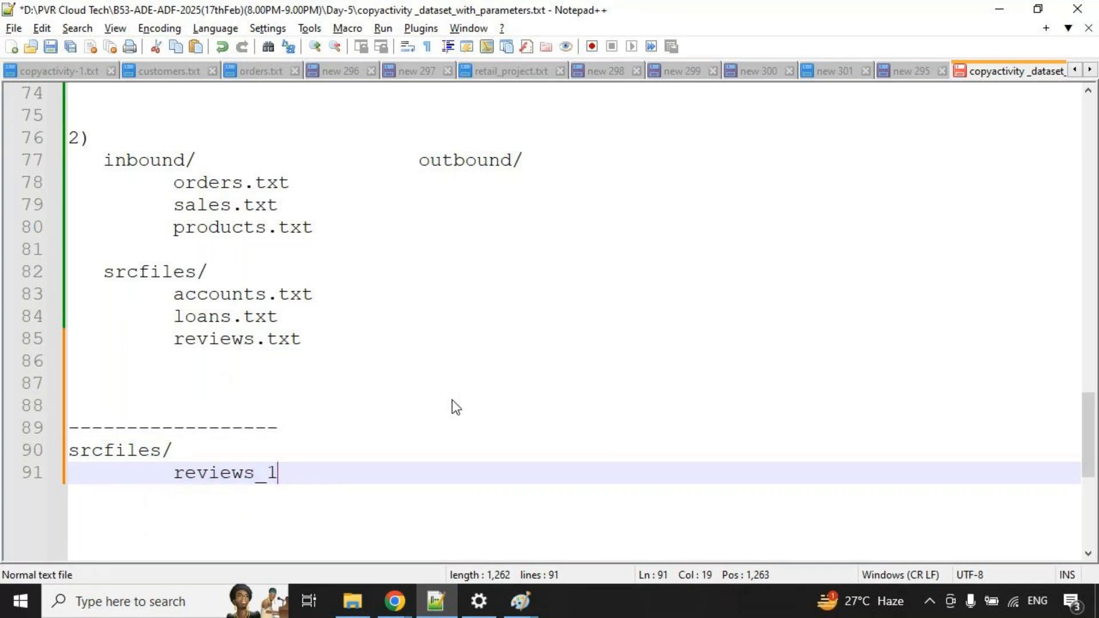
key("BackSpace")
type("21022025.t")
key("BackSpace")
type(".tx")
key("Return")
List reviews_20022025.txt as the second file under the new srcfiles/ heading.
key("Return")
type("rv")
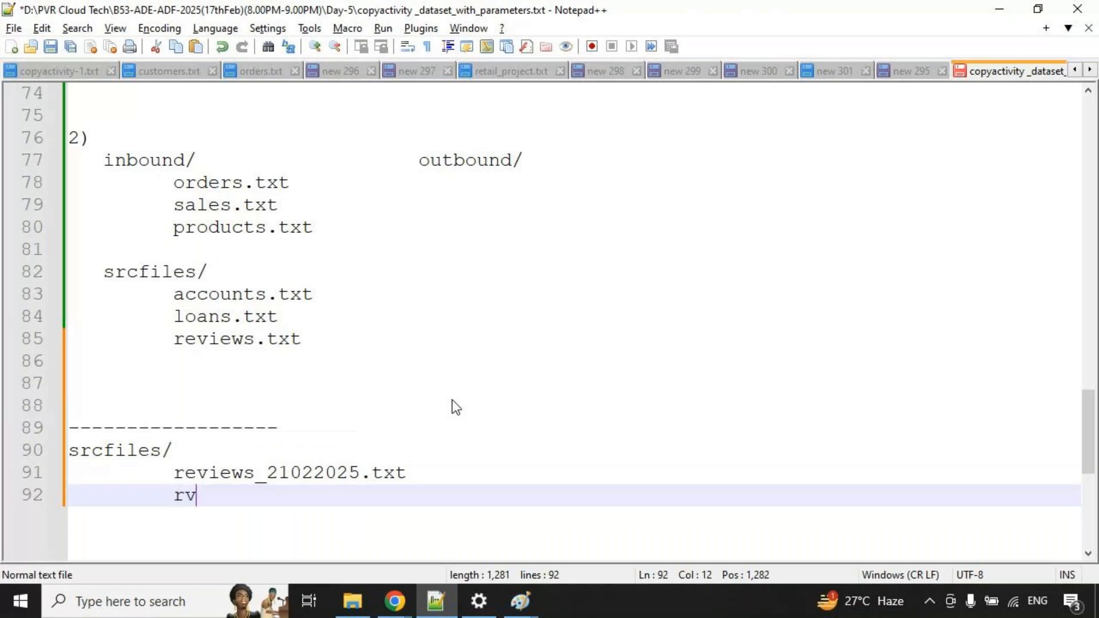
key("BackSpace")
type("evi")
key("Return")
type("_20")
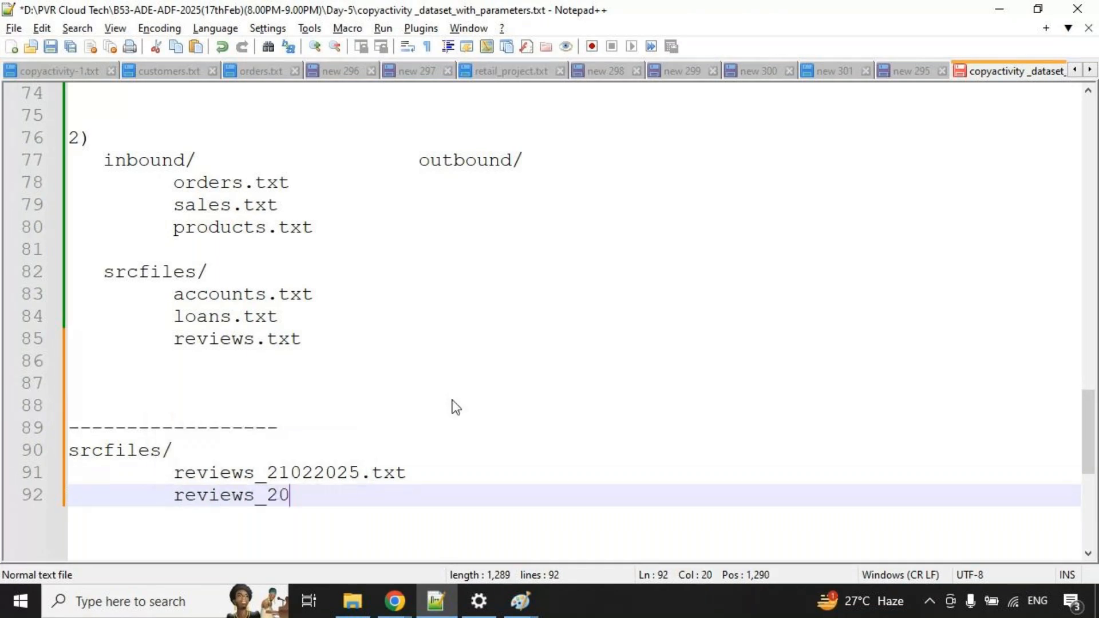
type("022025.txt")
key("Return")
List reviews_19022025.txt as the third file under the new srcfiles/ heading, followed by blank lines.
key("Return")
type("review")
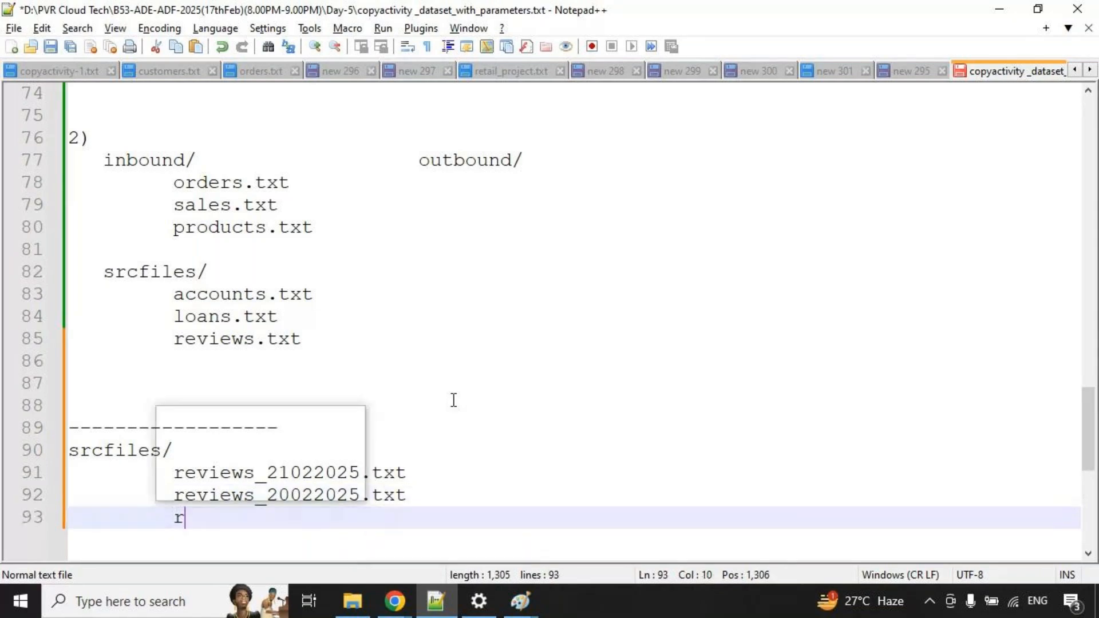
type("s_")
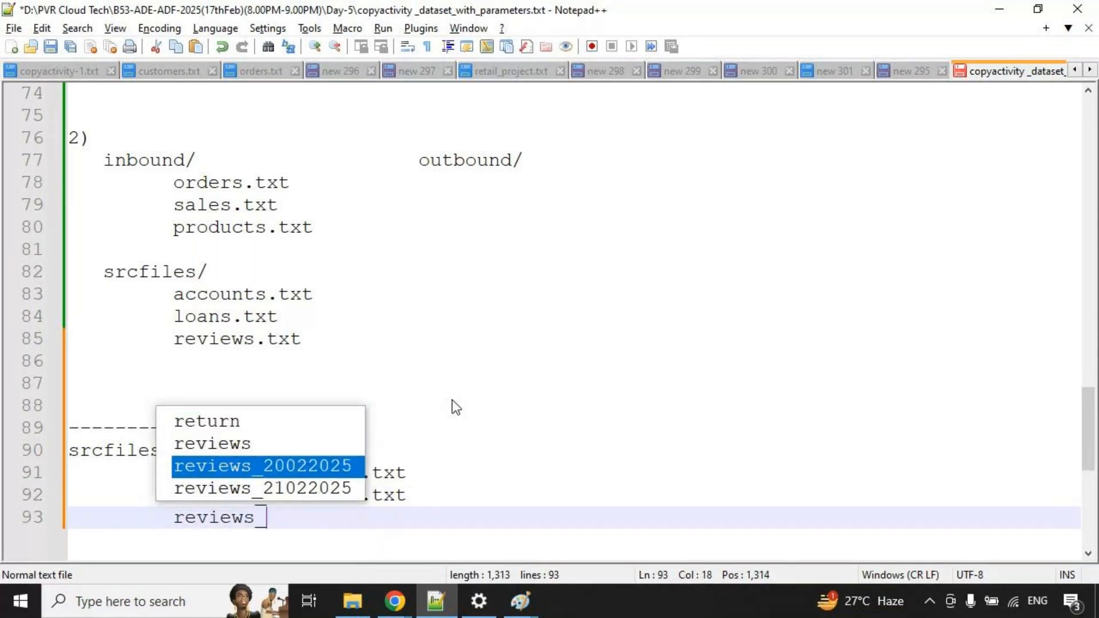
type("1902020")
key("BackSpace")
key("BackSpace")
key("BackSpace")
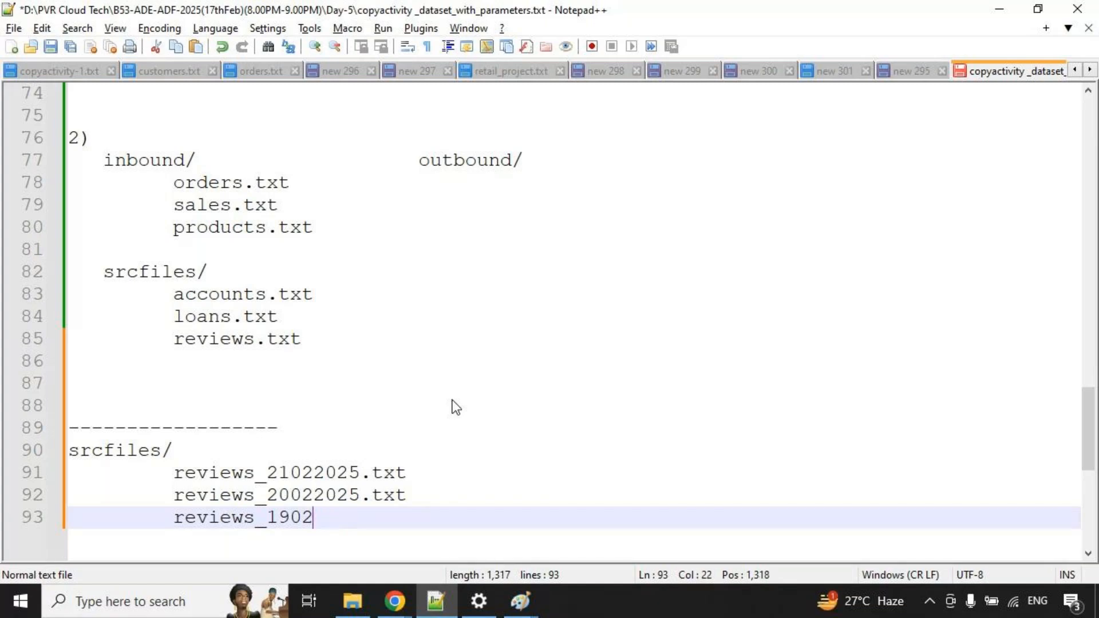
type("2025.txt")
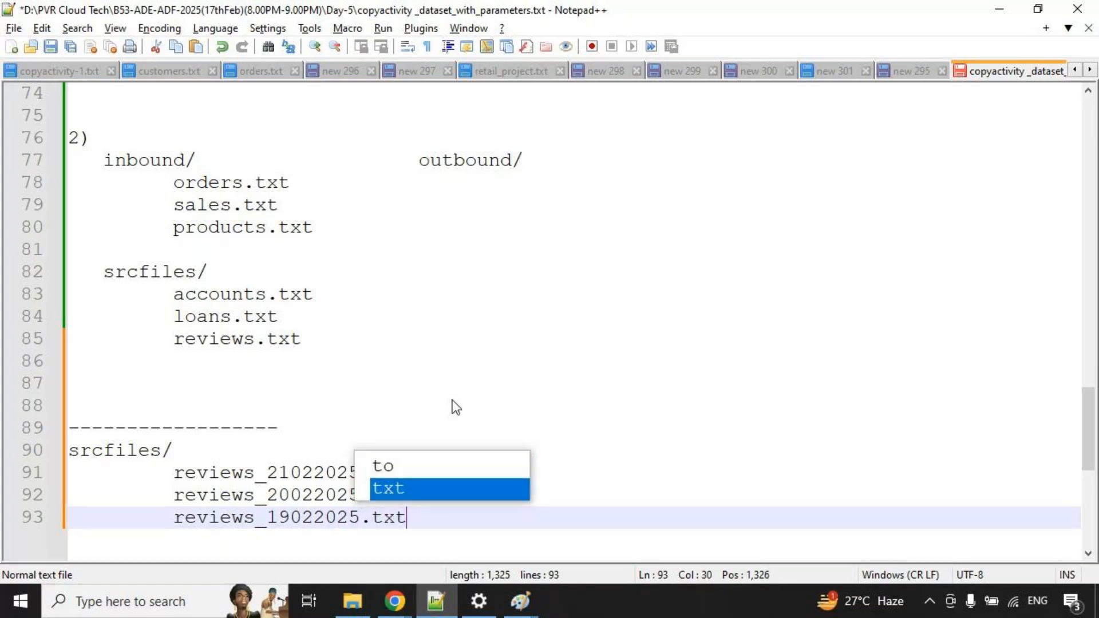
key("Return")
key("Return")
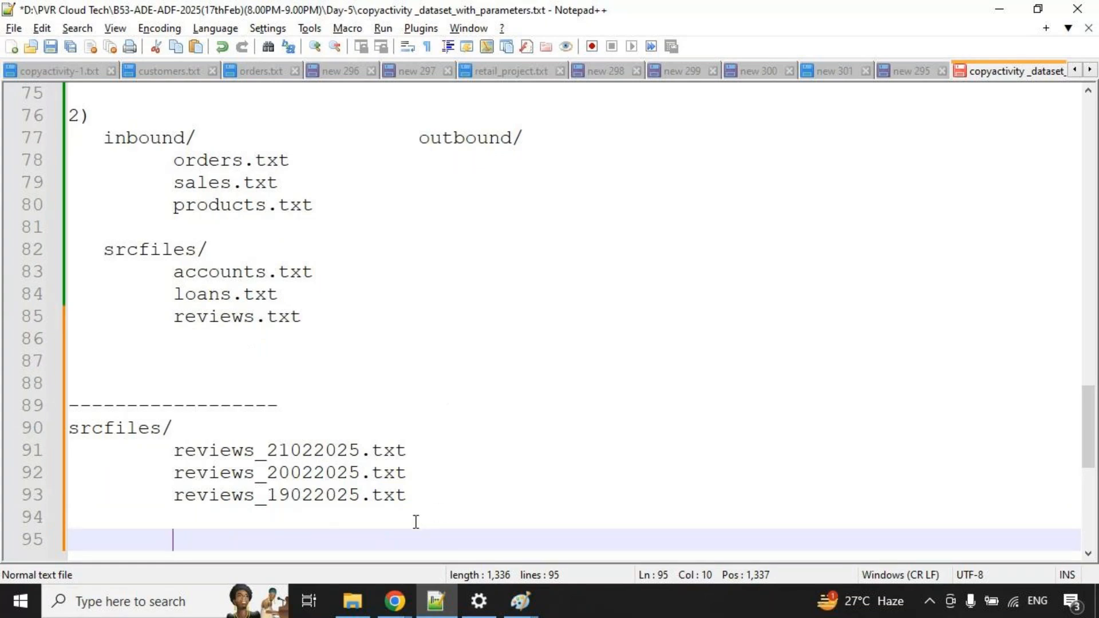
Temporarily mark the date part of reviews_21022025.txt and sketch an arrow for its copy path.
left_click_drag(263, 435, 362, 458)
left_click_drag(436, 465, 558, 446)
key("Escape")
Add an outbound/ heading on the same line as the new srcfiles/ heading, spaced past the file names.
left_click(519, 418)
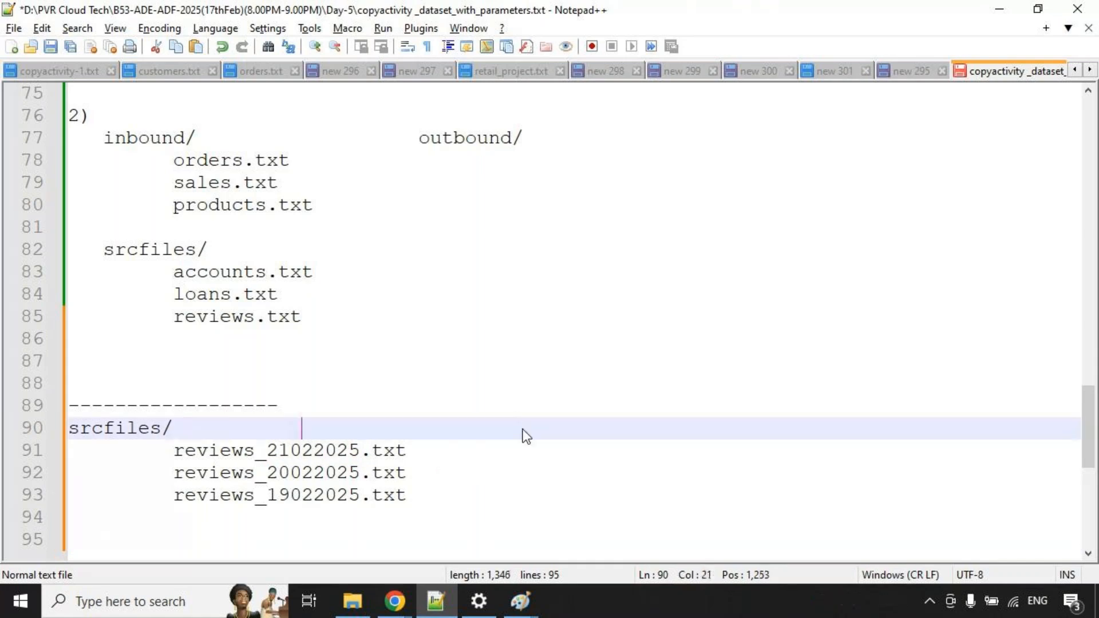
type("outboun")
key("BackSpace")
key("BackSpace")
key("BackSpace")
key("BackSpace")
key("BackSpace")
type("tbound/")
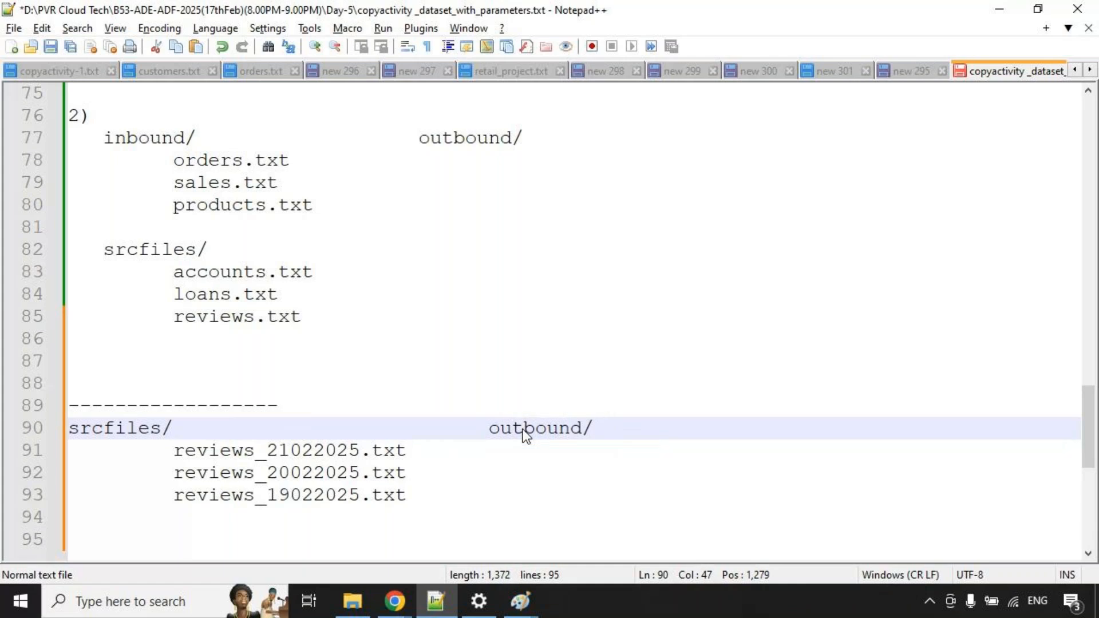
Temporarily mark the copying of the dated review files to outbound and the date parts of their names.
mouse_move(173, 438)
left_mouse_down()
mouse_move(290, 458)
mouse_move(388, 457)
left_mouse_up()
mouse_move(454, 473)
left_mouse_down()
mouse_move(555, 448)
mouse_move(565, 452)
mouse_move(557, 460)
left_mouse_up()
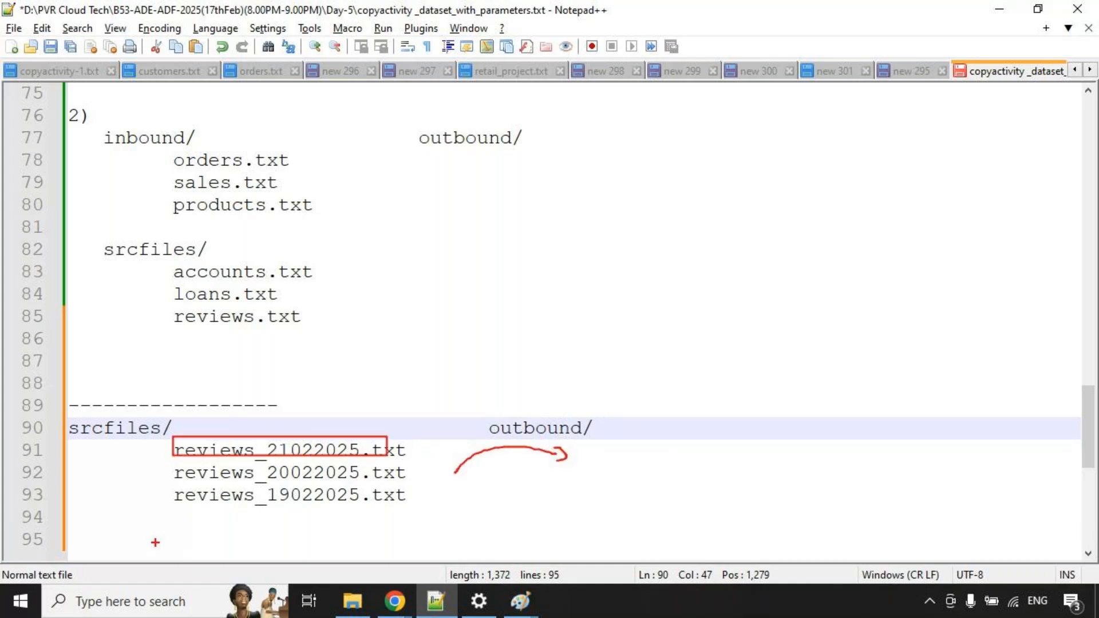
left_click_drag(171, 516, 331, 542)
mouse_move(422, 536)
left_mouse_down()
mouse_move(461, 511)
mouse_move(529, 512)
mouse_move(525, 527)
left_mouse_up()
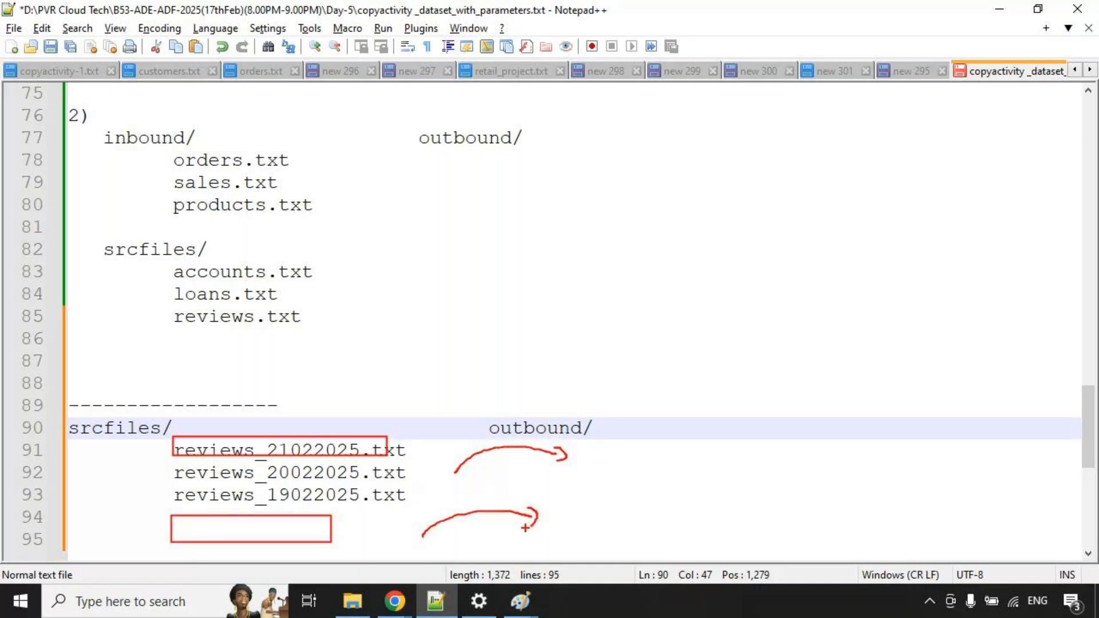
key("Escape")
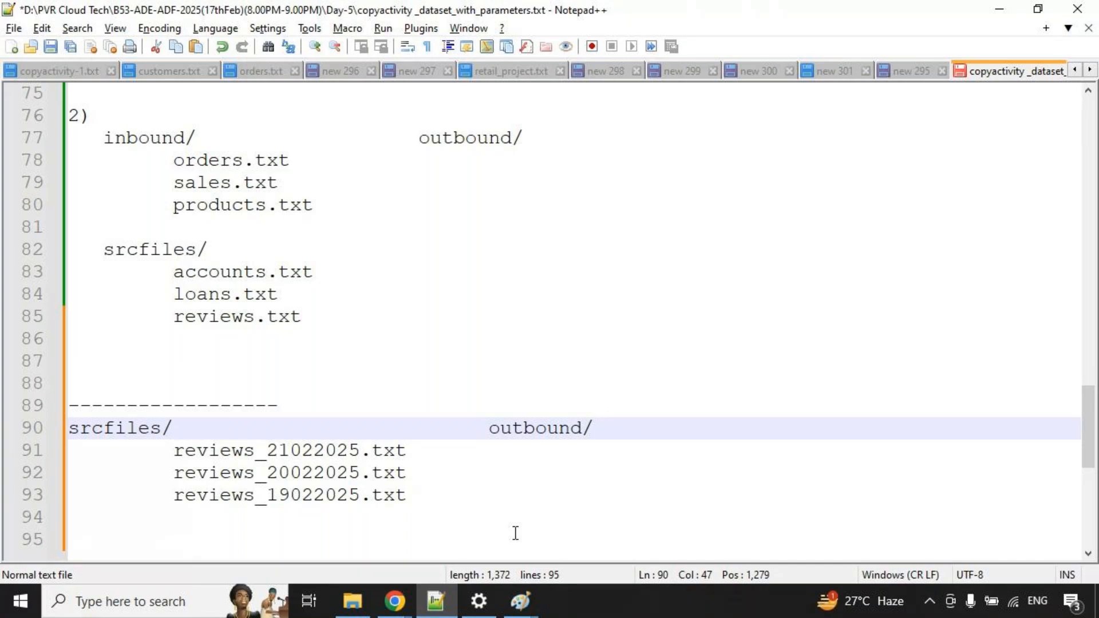
scroll(515, 533, "down", 1)
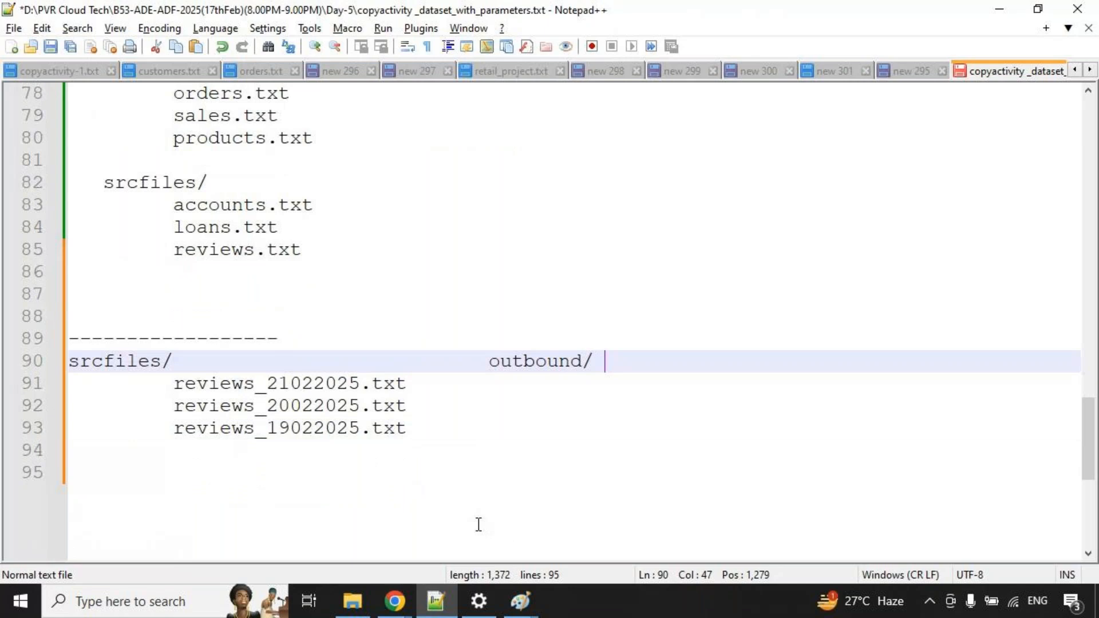
left_click_drag(259, 362, 361, 456)
key("Escape")
Add the line "datefunctions" below the dated review files listing, followed by blank lines.
left_click(87, 464)
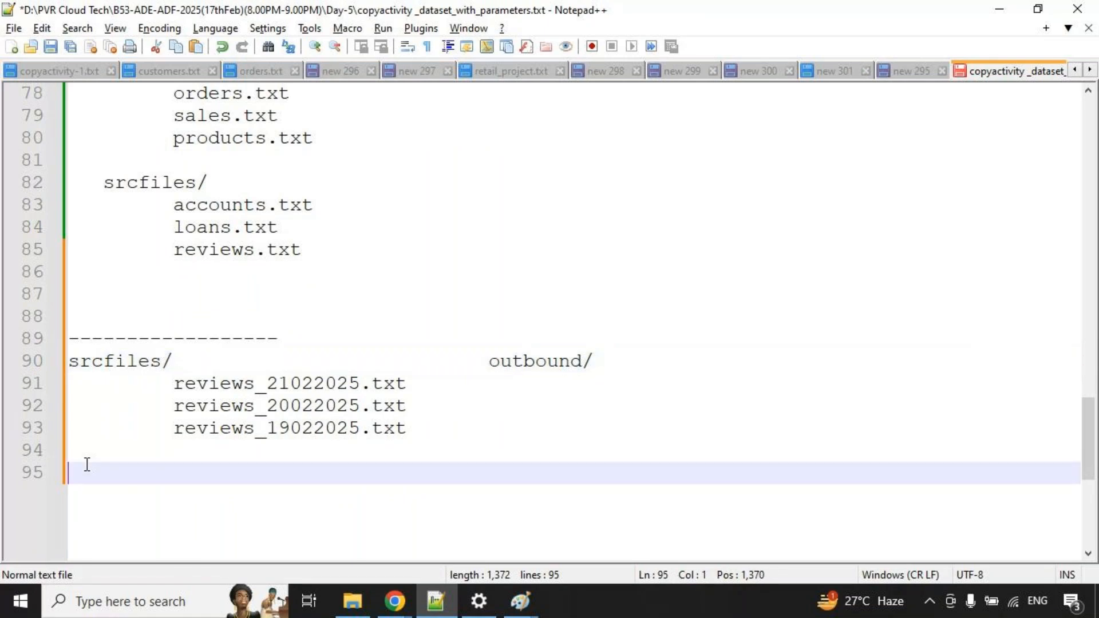
type("datefunctions")
key("Return")
key("Return")
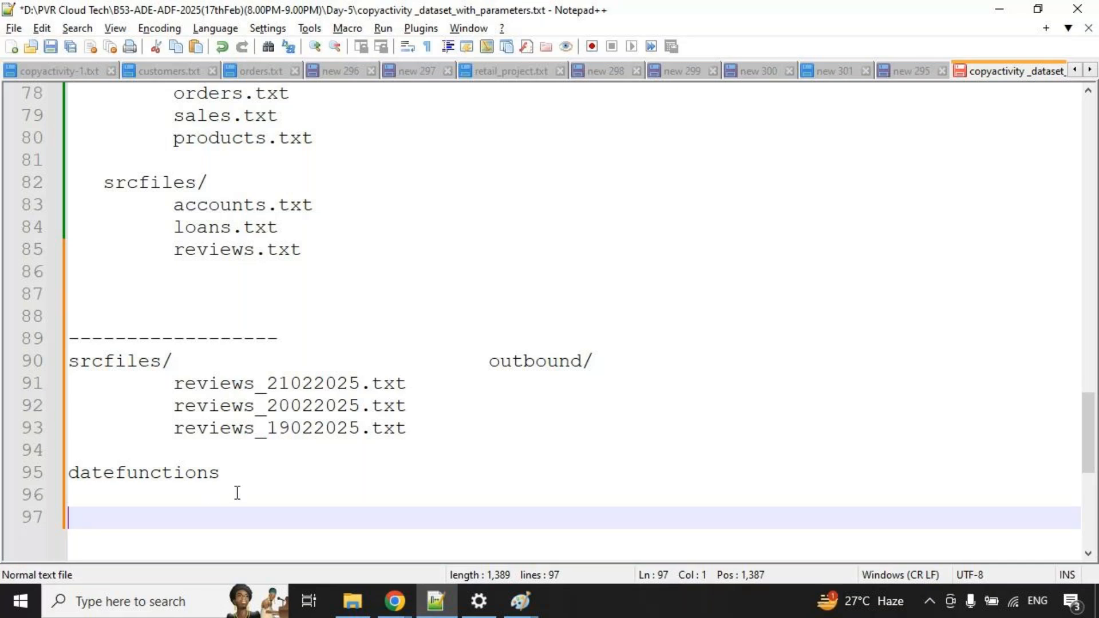
Save the updated notes after glancing back over the assignments, and switch to the GoTo Meeting window.
scroll(280, 472, "up", 2)
scroll(281, 472, "up", 5)
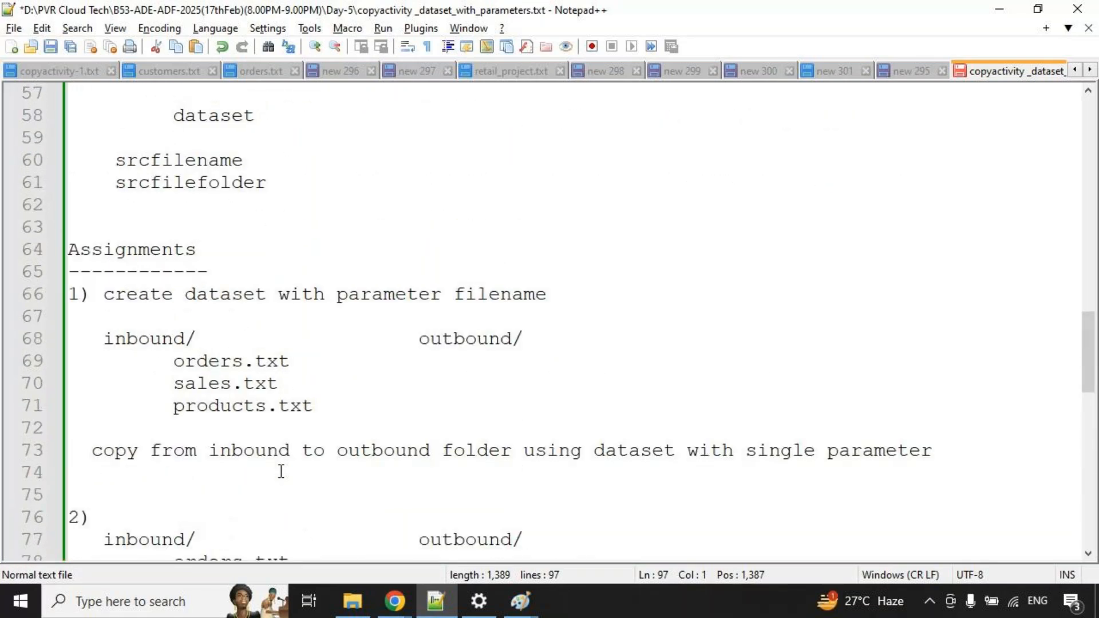
key("ctrl+s")
scroll(283, 472, "down", 3)
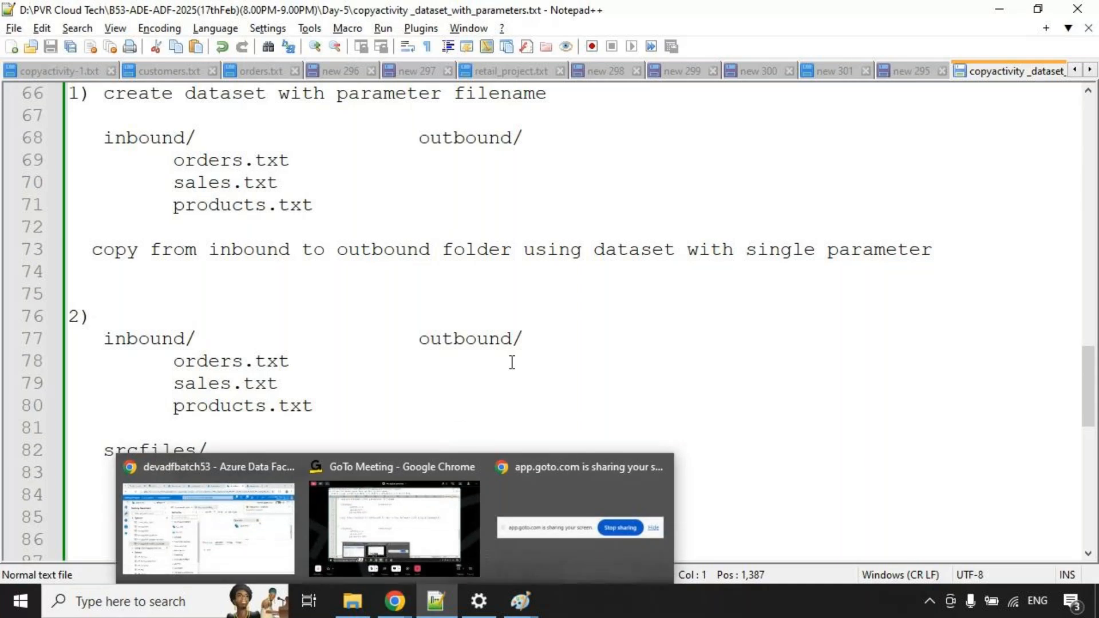
left_click(394, 530)
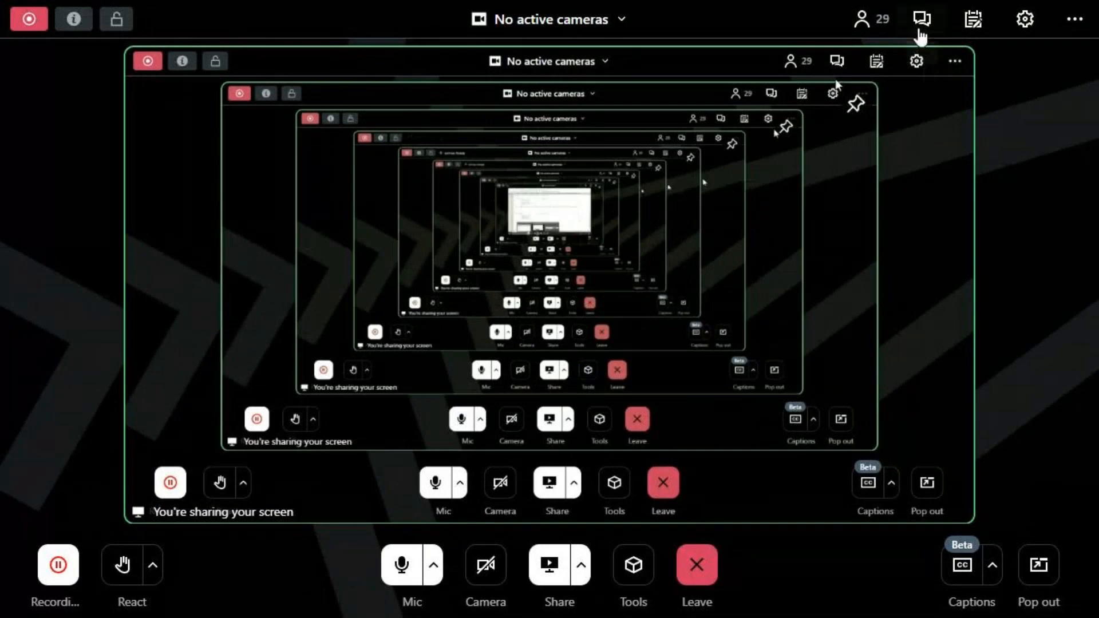
Check the messages in the meeting chat, close the chat, and switch back to the notes in Notepad++.
left_click(921, 21)
left_click(889, 187)
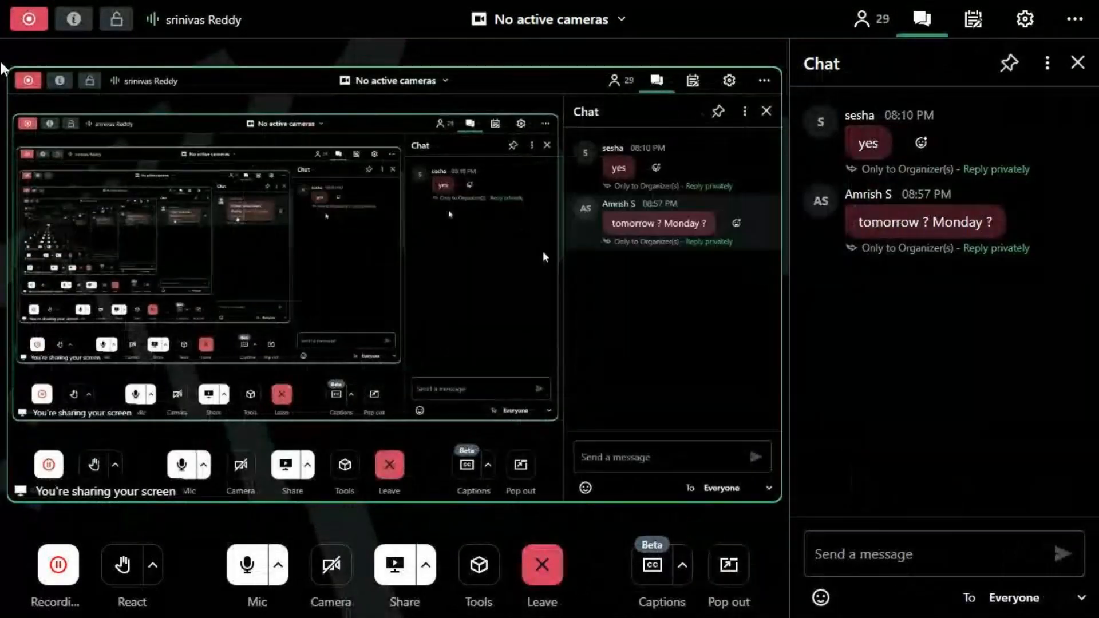
left_click(1077, 61)
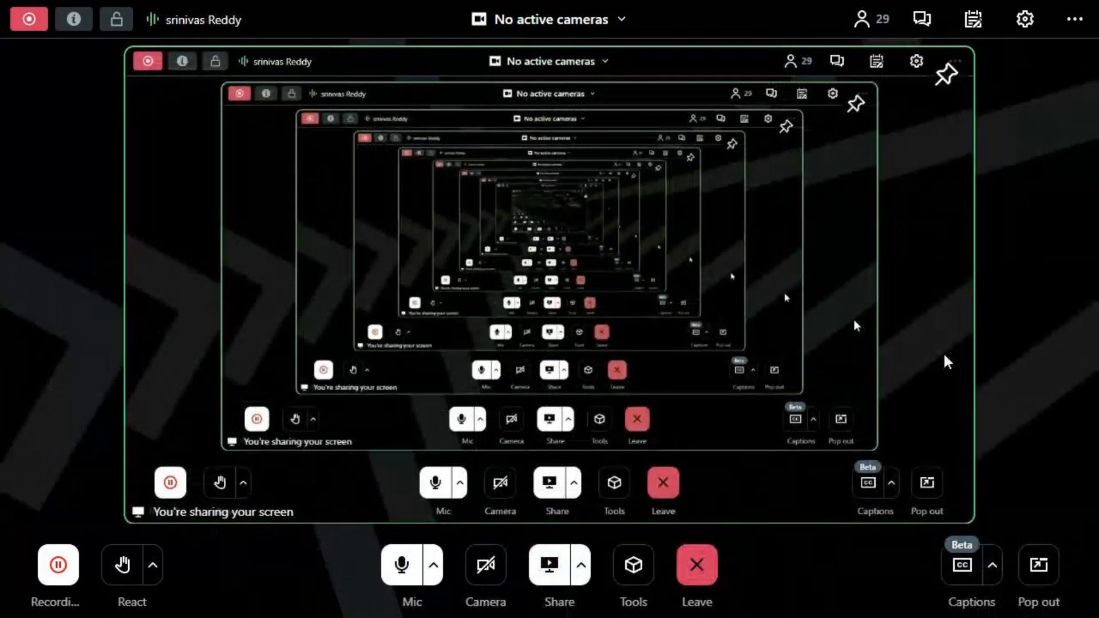
key("alt+Tab")
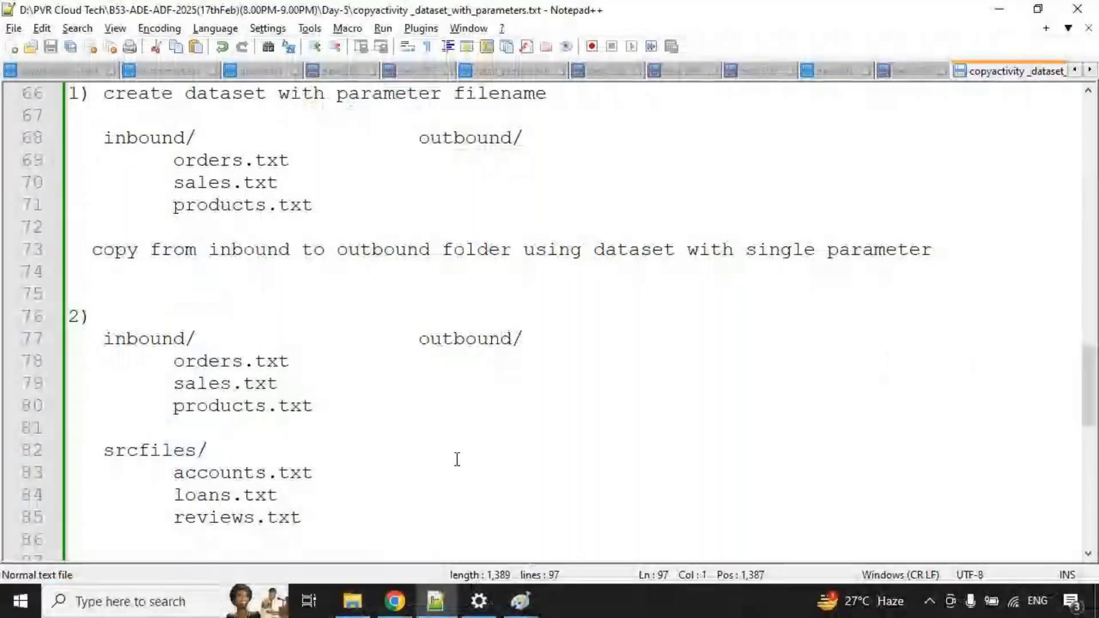
Temporarily mark the datefunctions line and the space beside the dated review file names, then clear the marks.
scroll(419, 456, "down", 2)
scroll(419, 456, "down", 2)
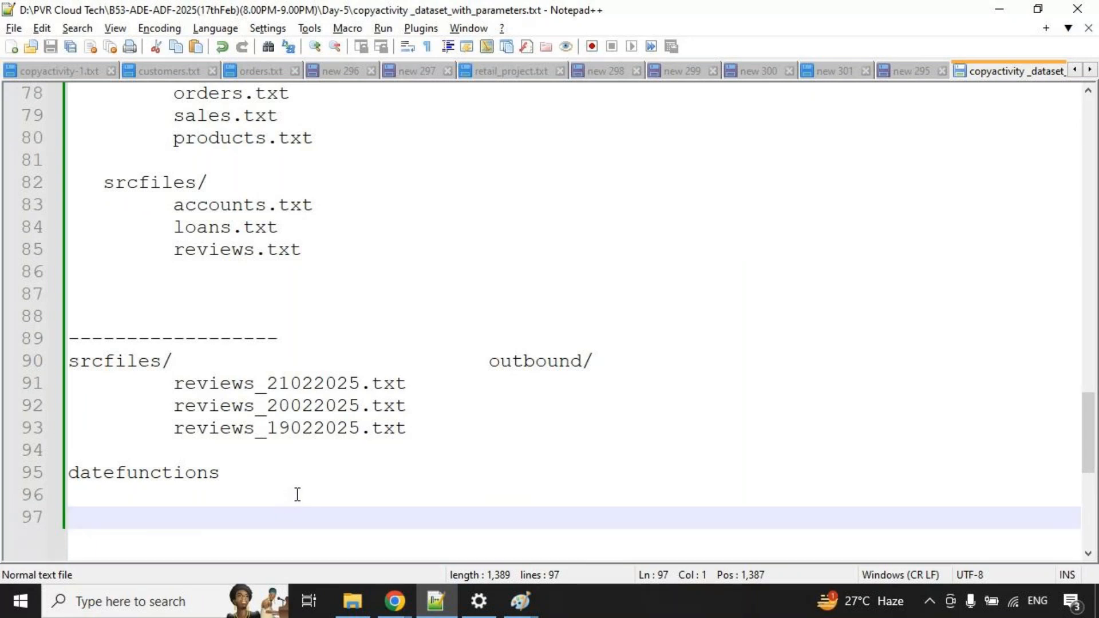
left_click_drag(51, 458, 231, 500)
left_click_drag(426, 385, 515, 380)
key("Escape")
Add the line "azure account -->" below the datefunctions line, followed by blank lines.
type("a")
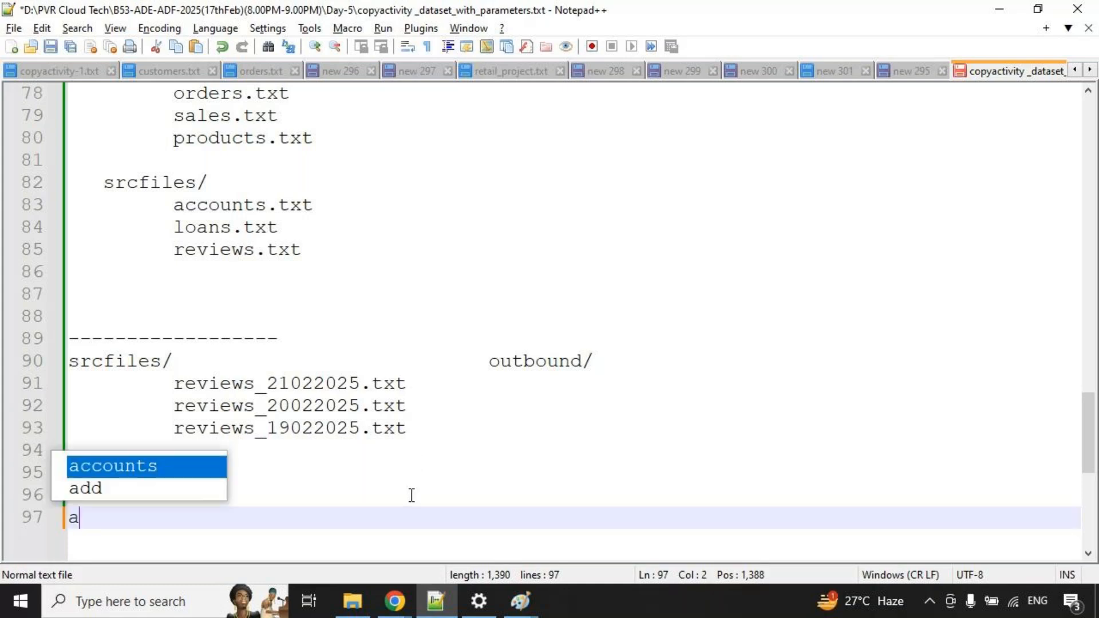
type("zure account -->")
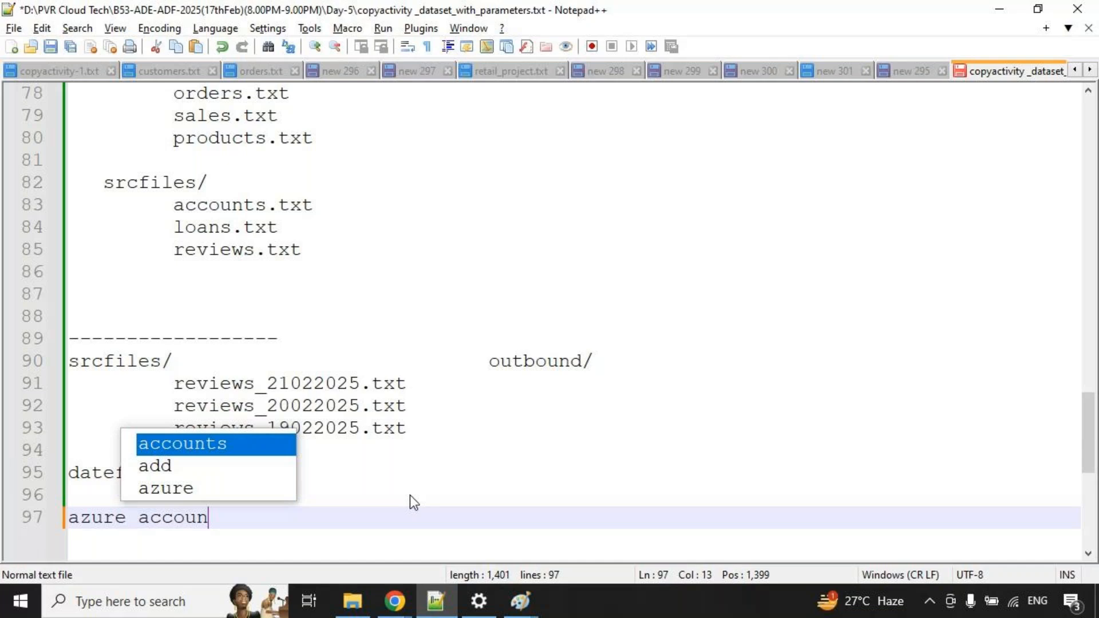
key("Return")
key("Return")
key("Return")
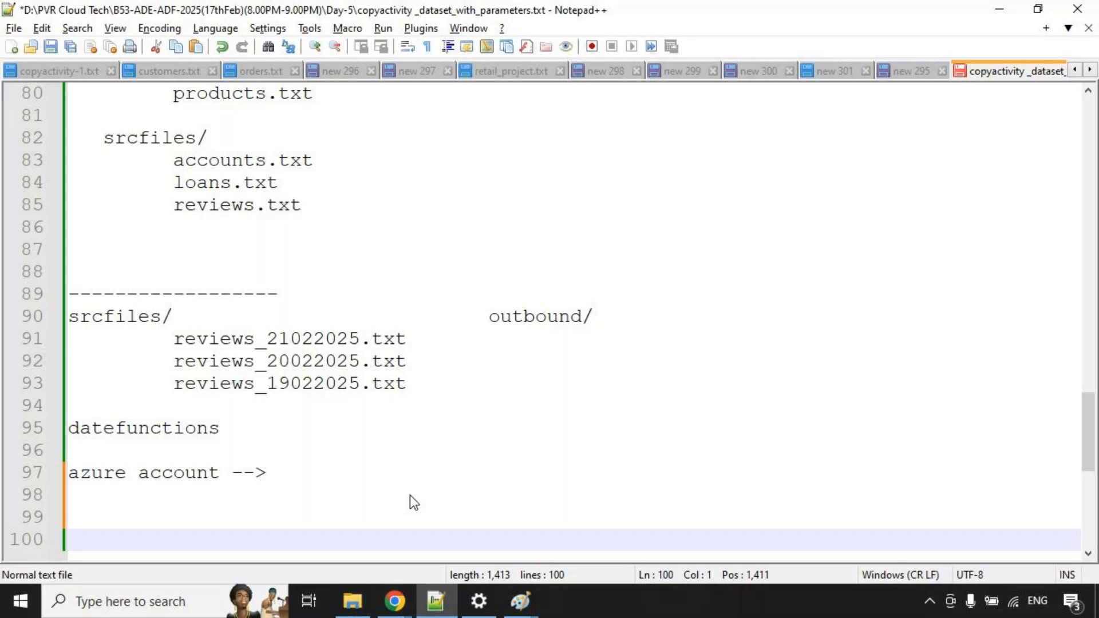
Add the line "friends -->" directly below the azure account line, correcting the typing errors in it.
key("Up")
key("Up")
type("frient")
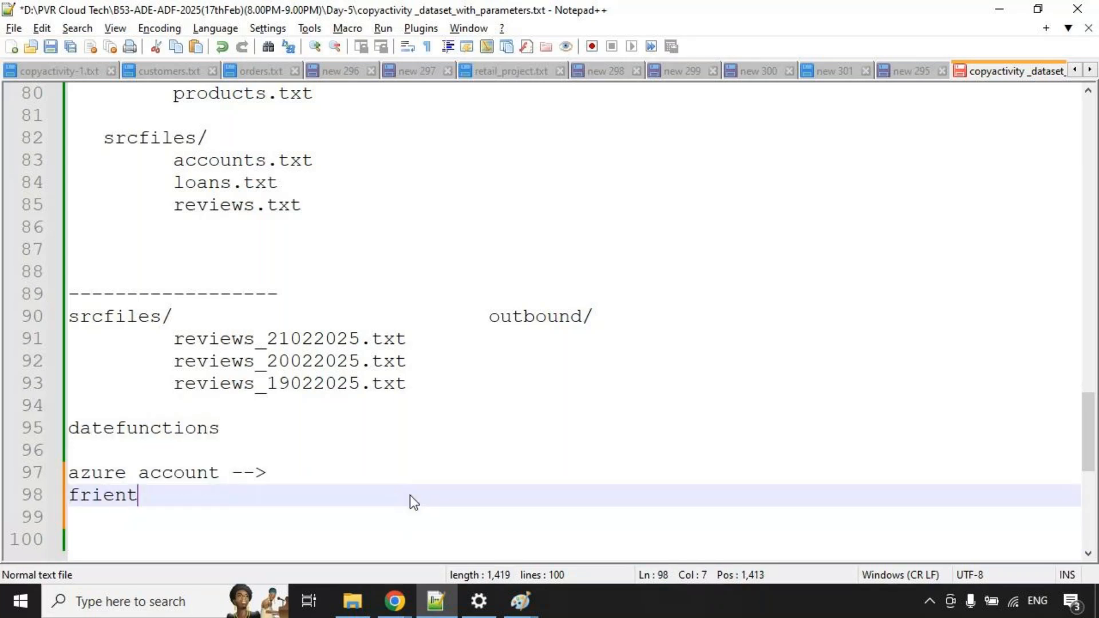
key("BackSpace")
type("ds --.")
key("BackSpace")
type(">")
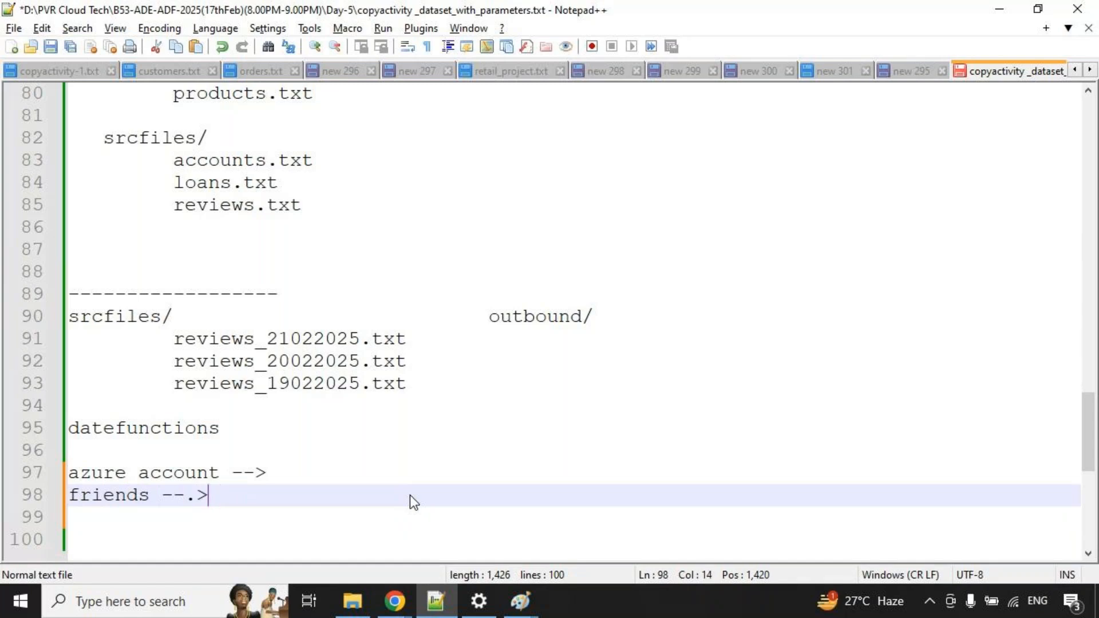
key("BackSpace")
key("BackSpace")
type(">")
mouse_move(395, 602)
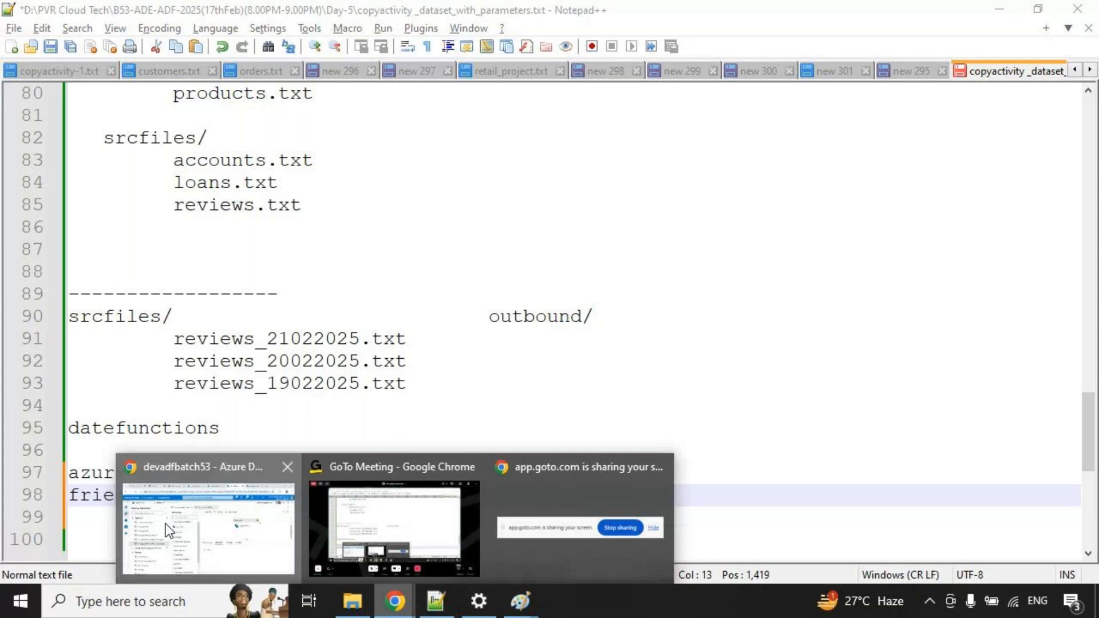
left_click(209, 549)
key("ctrl+t")
left_click(799, 54)
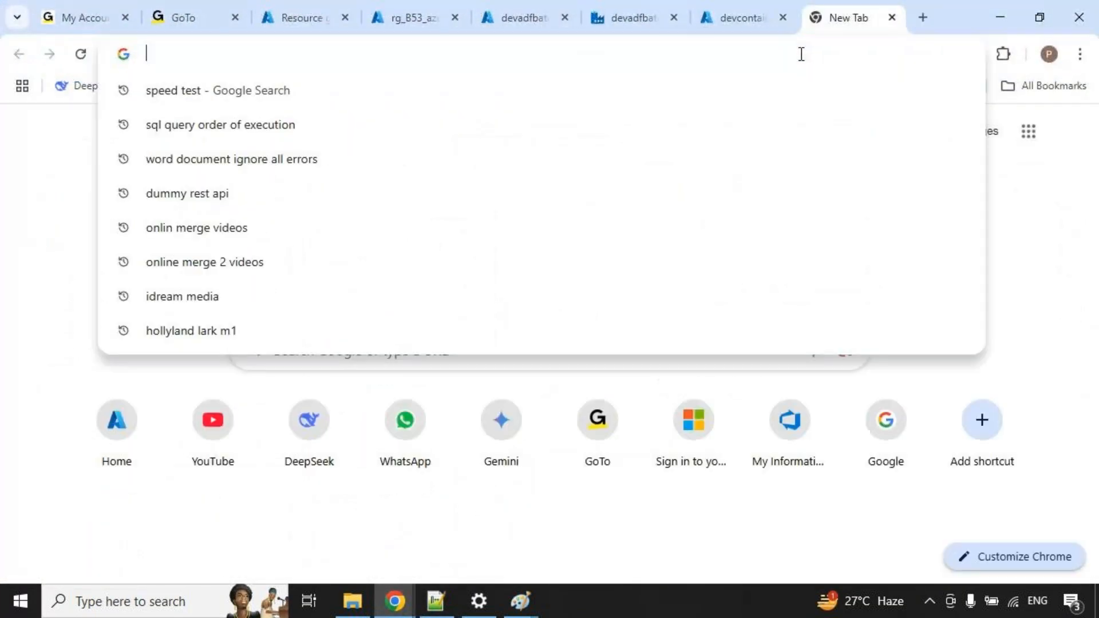
type("youtube.com")
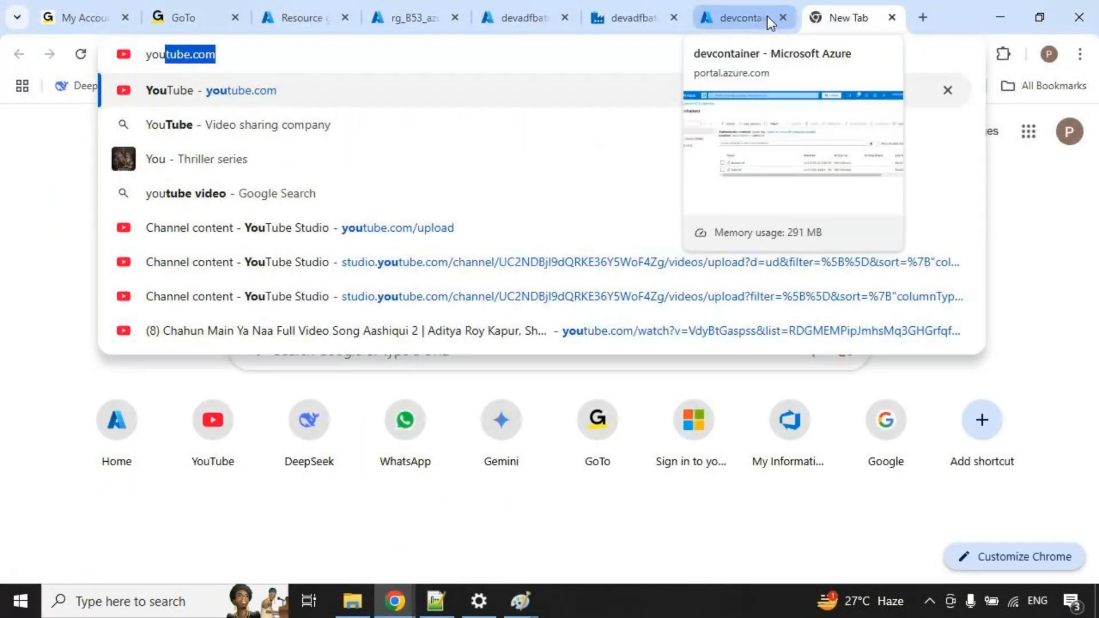
type("/")
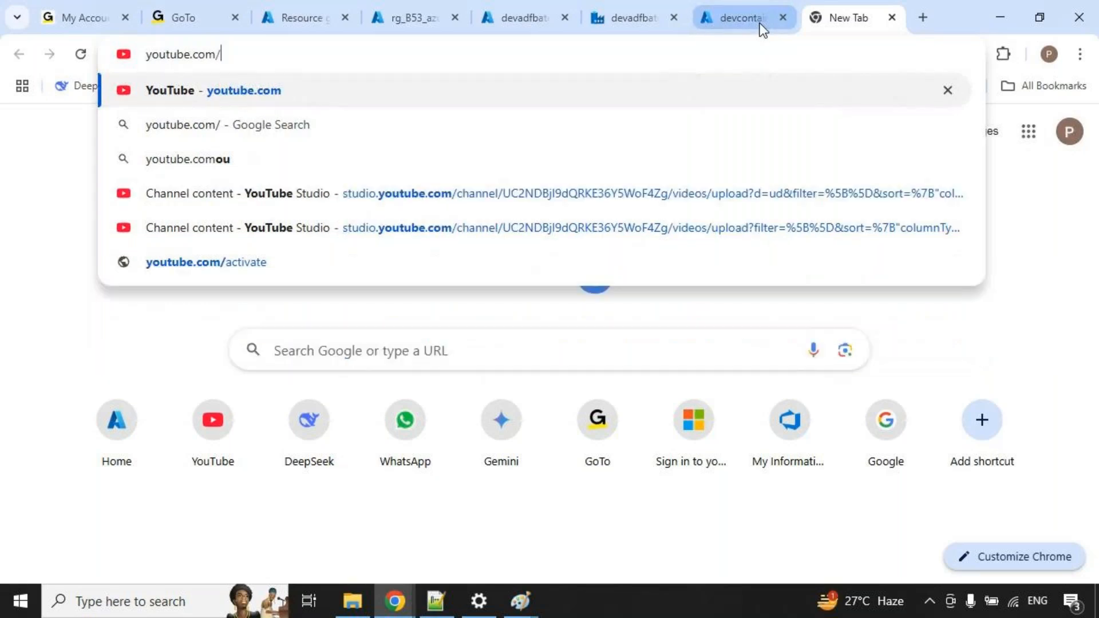
type("@pvrclou")
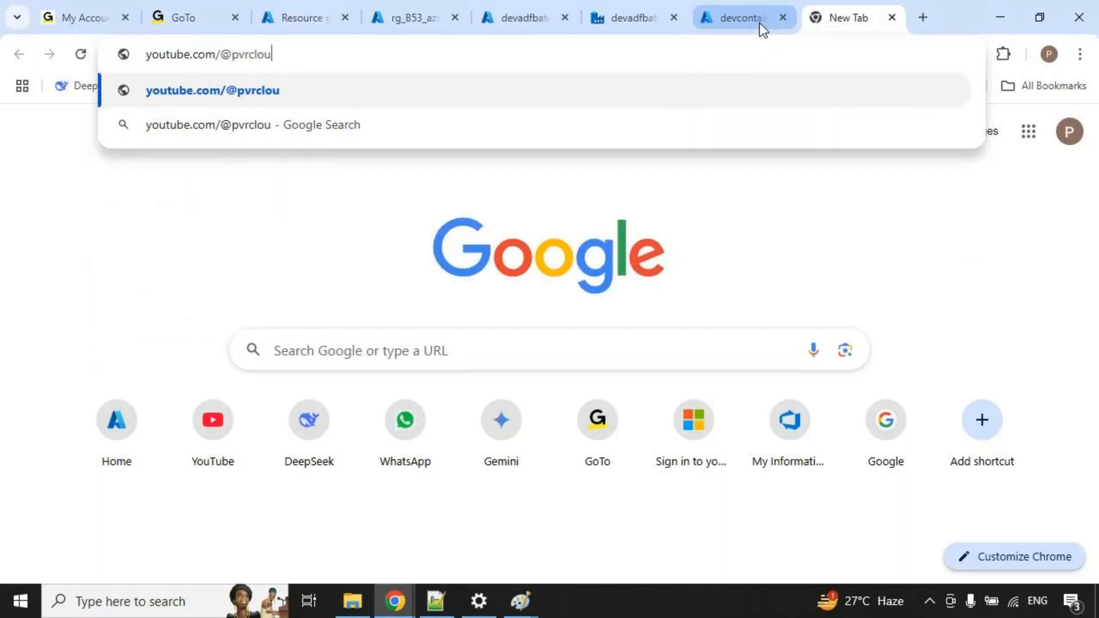
type("dtech")
key("Return")
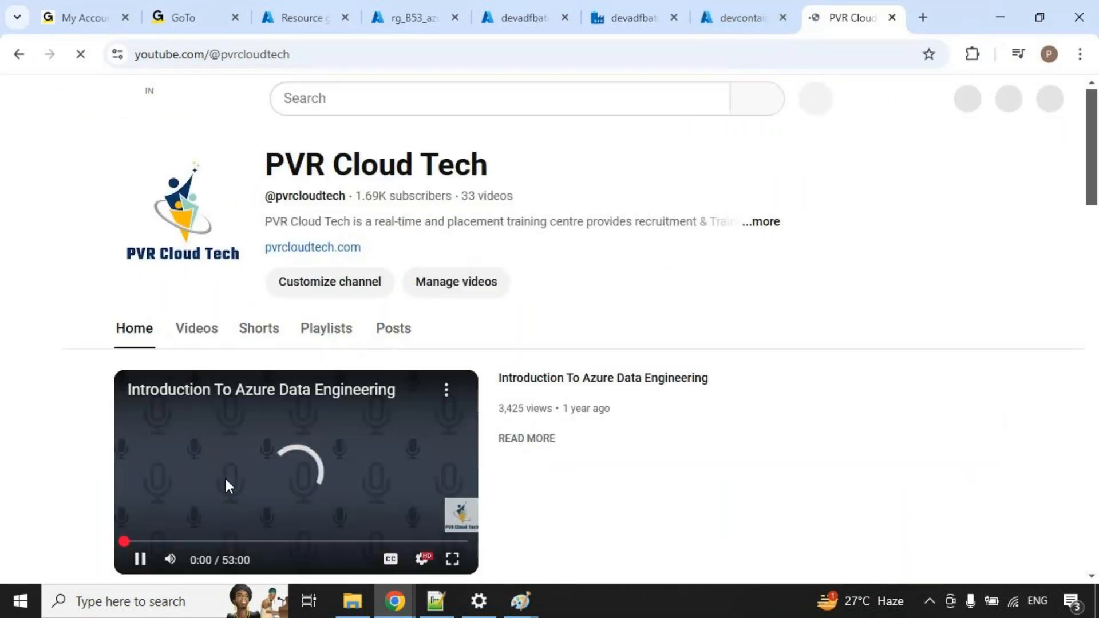
Pause the channel's introduction video and open the Azure Data Engineering Demo Videos playlist from the channel's playlists.
left_click(140, 559)
left_click(325, 331)
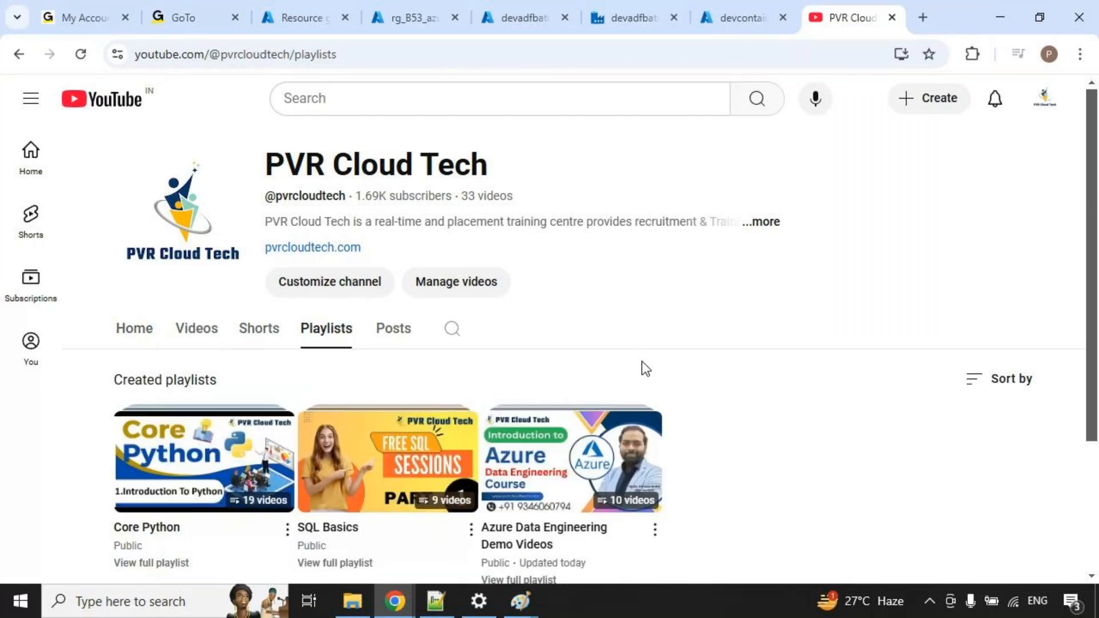
scroll(650, 366, "down", 1)
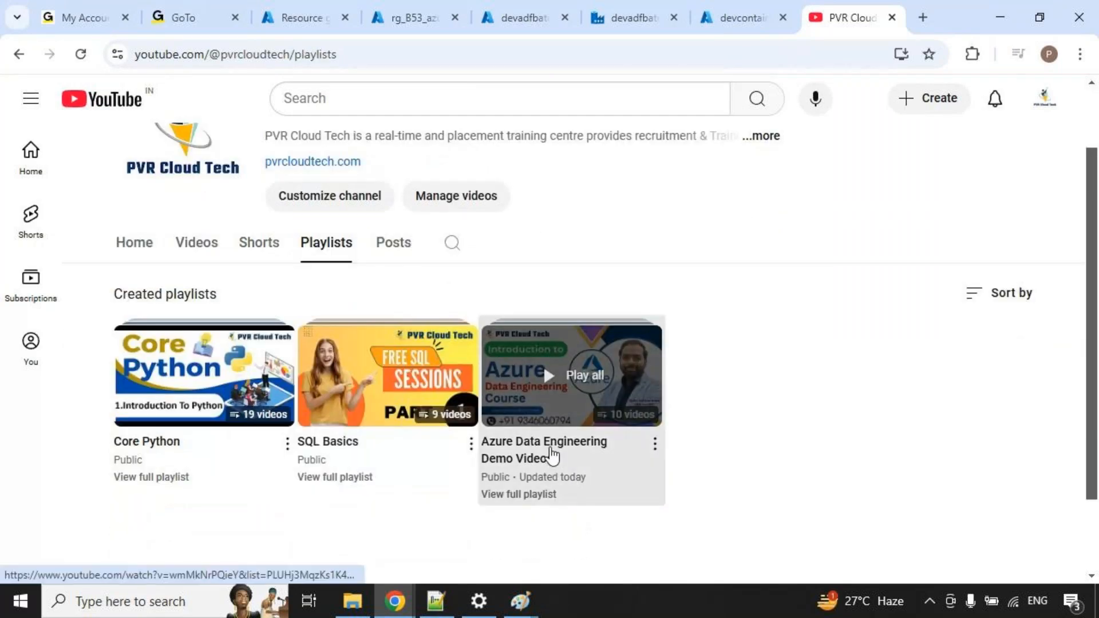
left_click(551, 458)
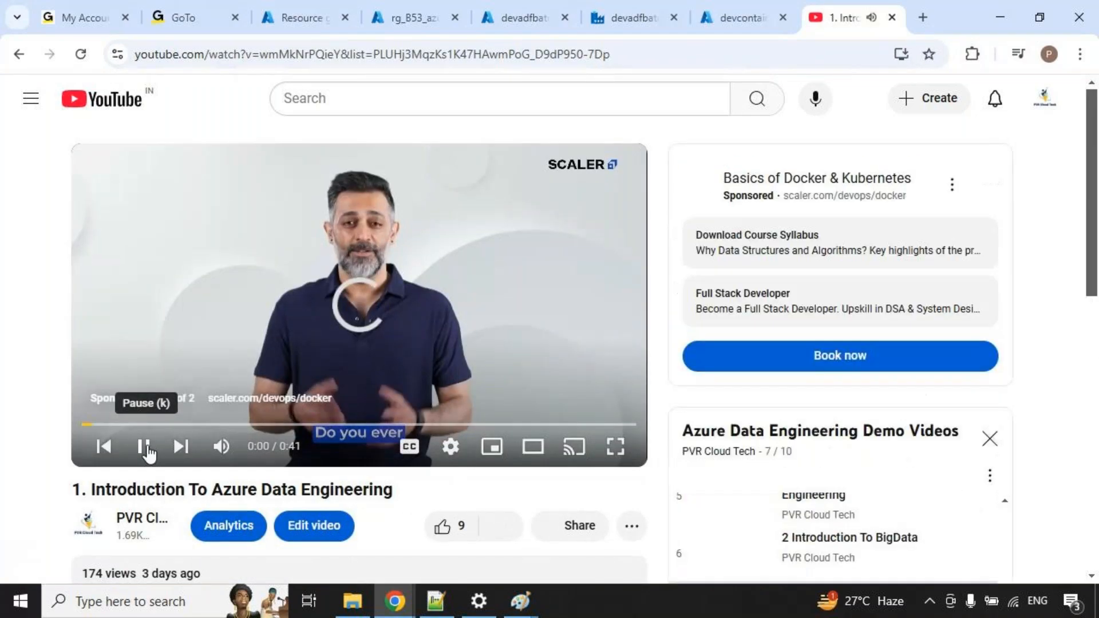
Pause the playback and look through the videos in the Azure Data Engineering Demo Videos playlist.
left_click(147, 447)
scroll(247, 438, "down", 1)
scroll(897, 500, "down", 2)
scroll(900, 503, "up", 3)
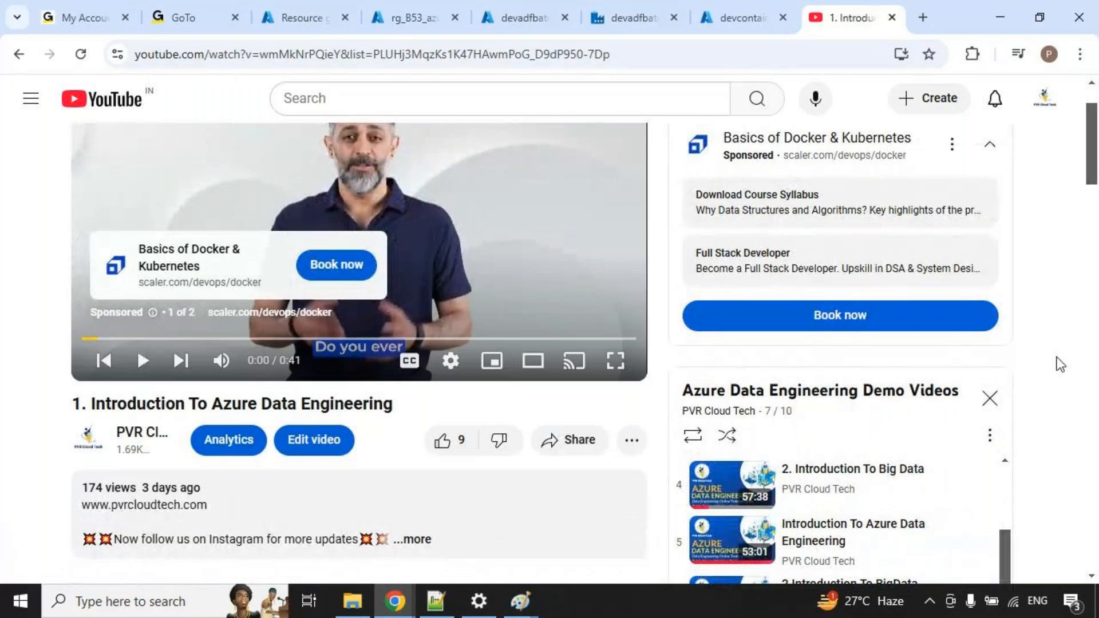
scroll(1018, 447, "down", 4)
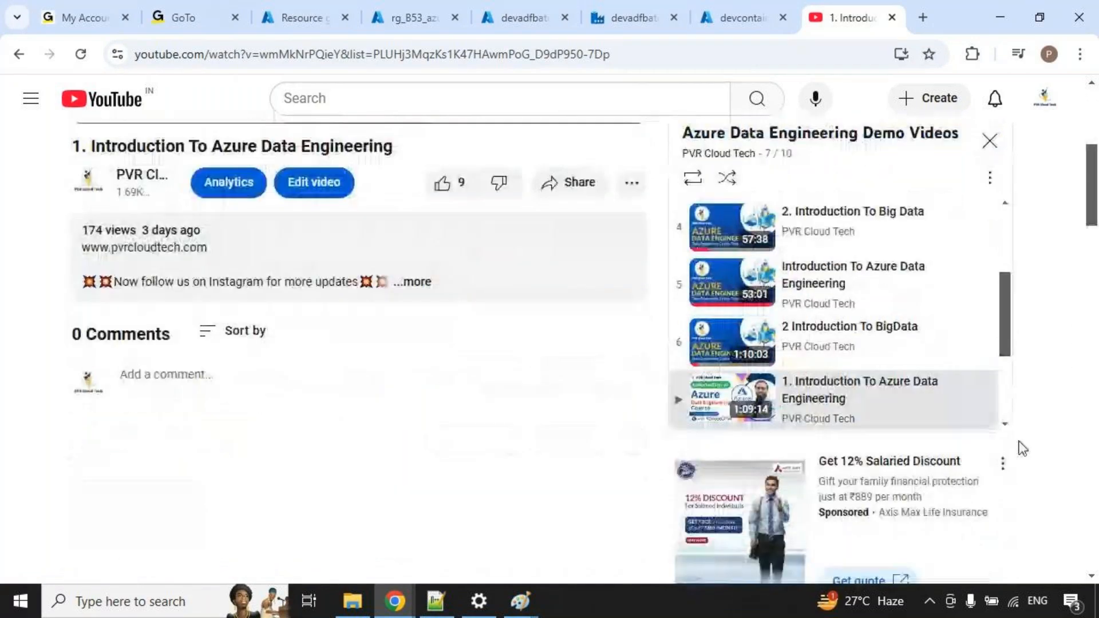